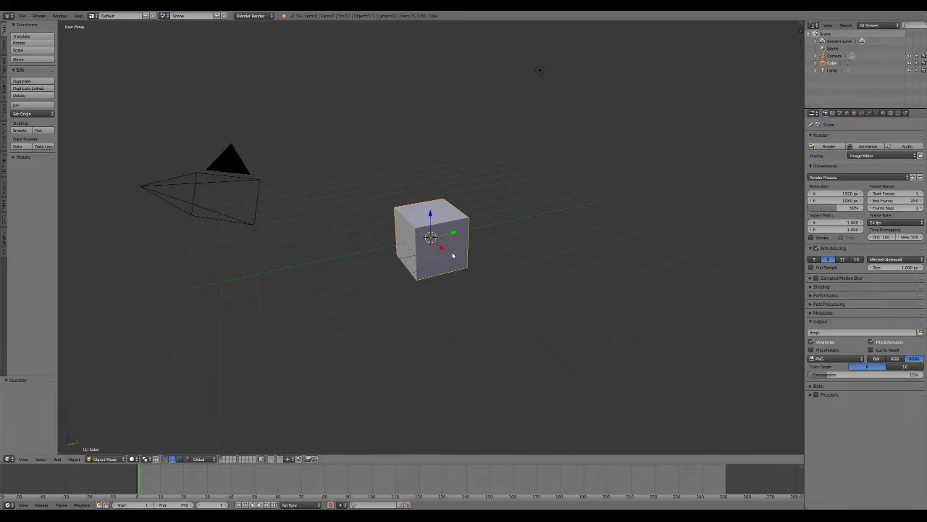
# Enter Edit Mode on the default cube and select its visible corner vertices one at a time
pyautogui.press('Tab')
pyautogui.scroll(7, 423, 221)
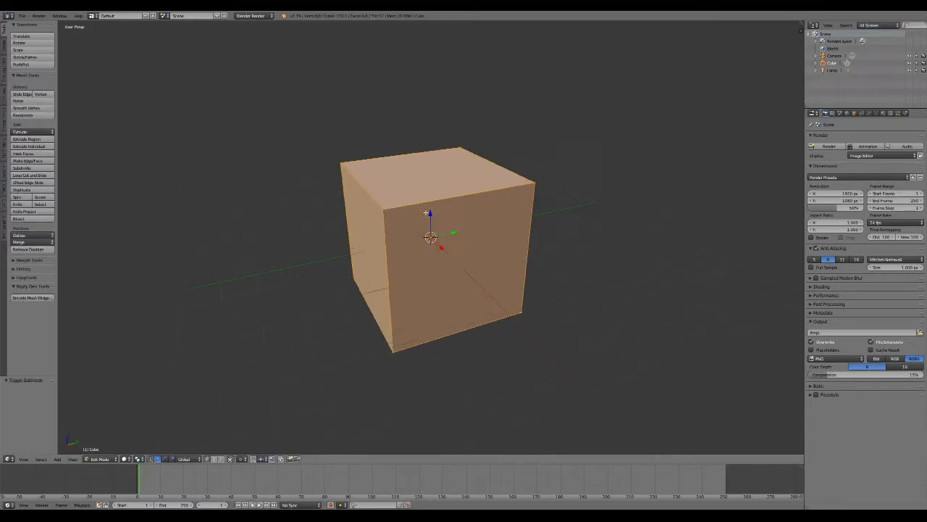
pyautogui.rightClick(346, 189)
pyautogui.rightClick(315, 148)
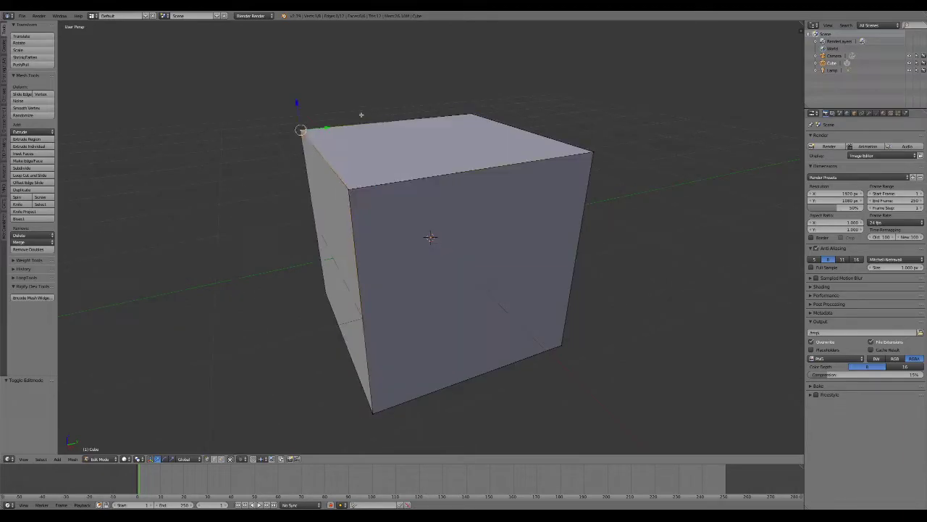
pyautogui.rightClick(484, 105)
pyautogui.rightClick(589, 155)
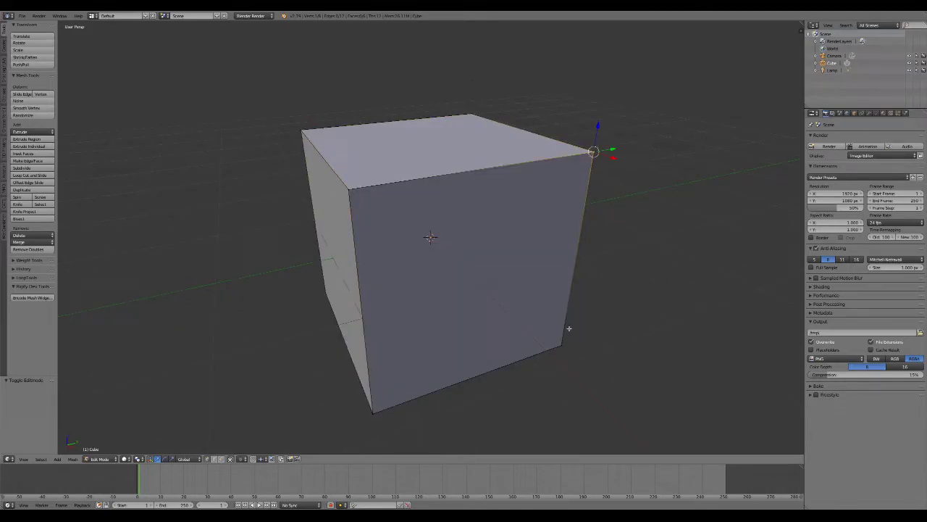
pyautogui.rightClick(562, 345)
pyautogui.rightClick(367, 414)
pyautogui.rightClick(316, 289)
pyautogui.rightClick(348, 187)
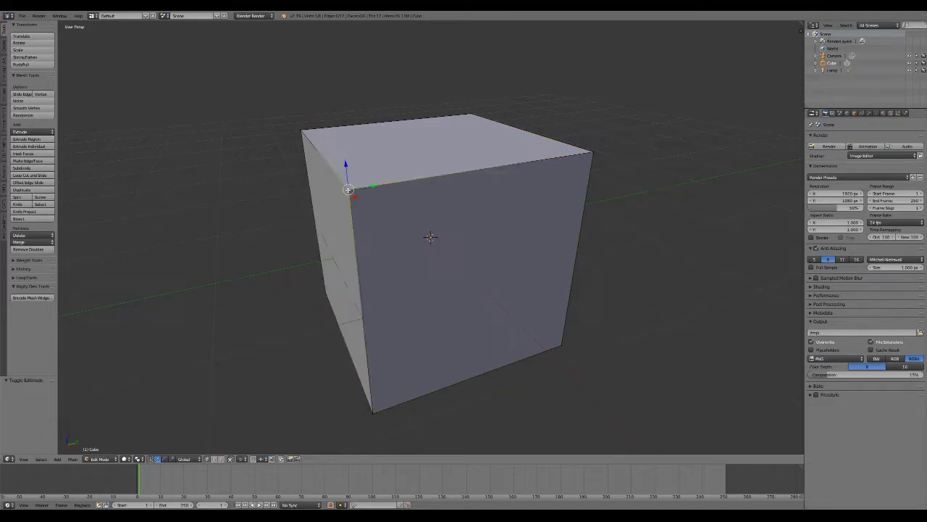
pyautogui.rightClick(301, 131)
pyautogui.rightClick(459, 105)
pyautogui.rightClick(593, 155)
pyautogui.scroll(-8, 539, 240)
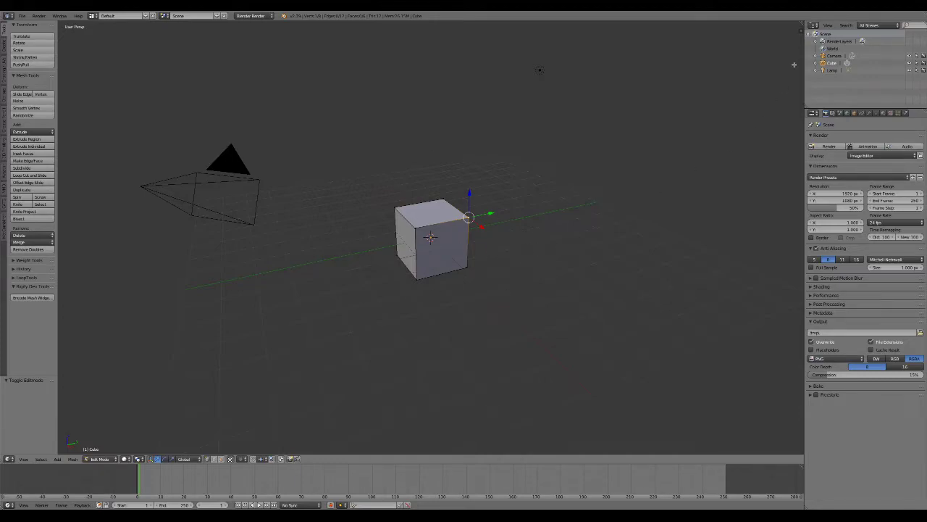
# Split the 3D view into two side-by-side areas and switch the new area to the UV/Image Editor
pyautogui.moveTo(800, 25); pyautogui.dragTo(758, 77)
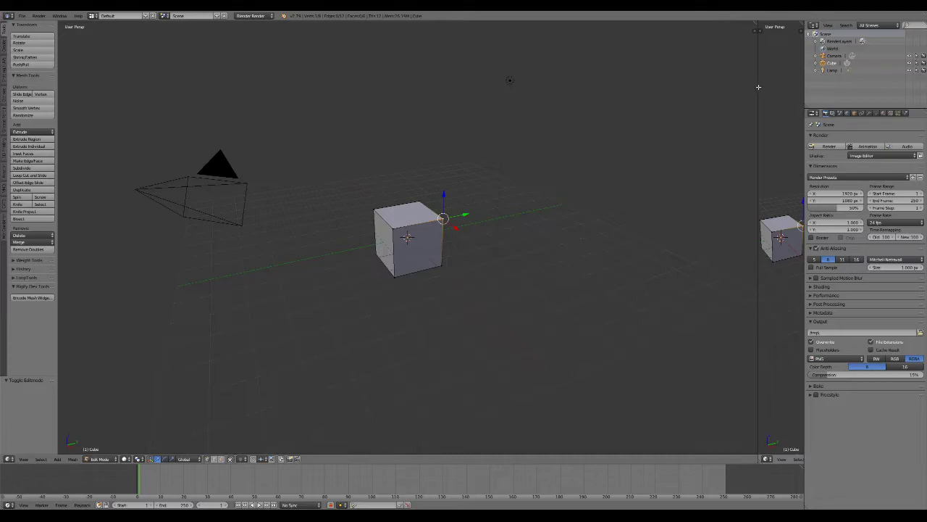
pyautogui.moveTo(758, 87); pyautogui.dragTo(524, 134)
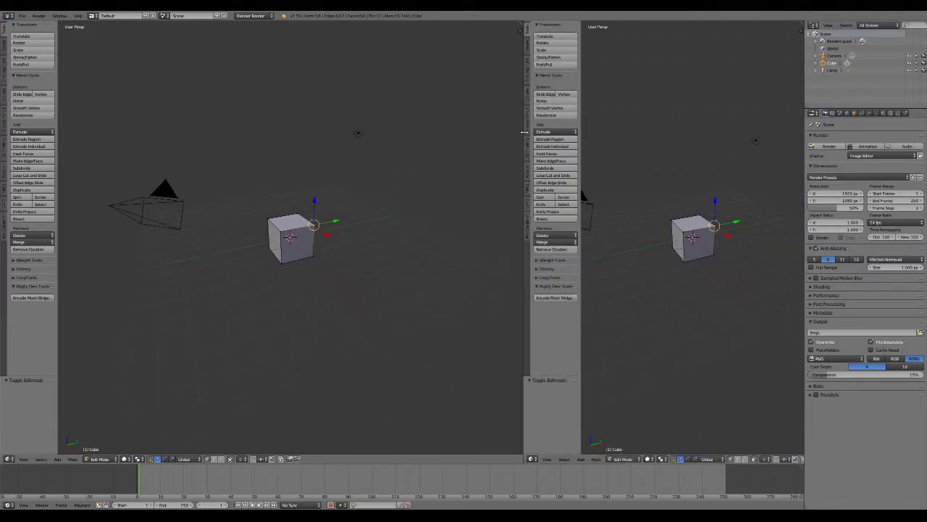
pyautogui.click(532, 459)
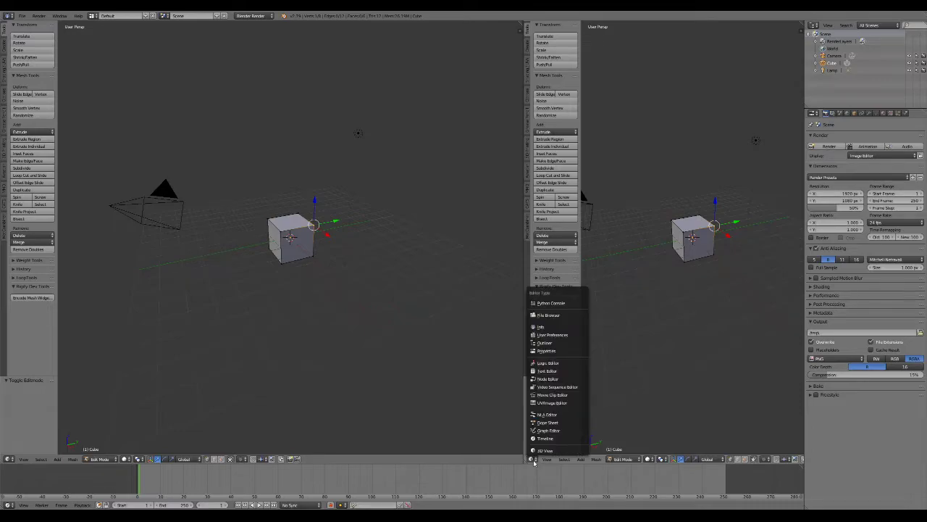
pyautogui.click(563, 402)
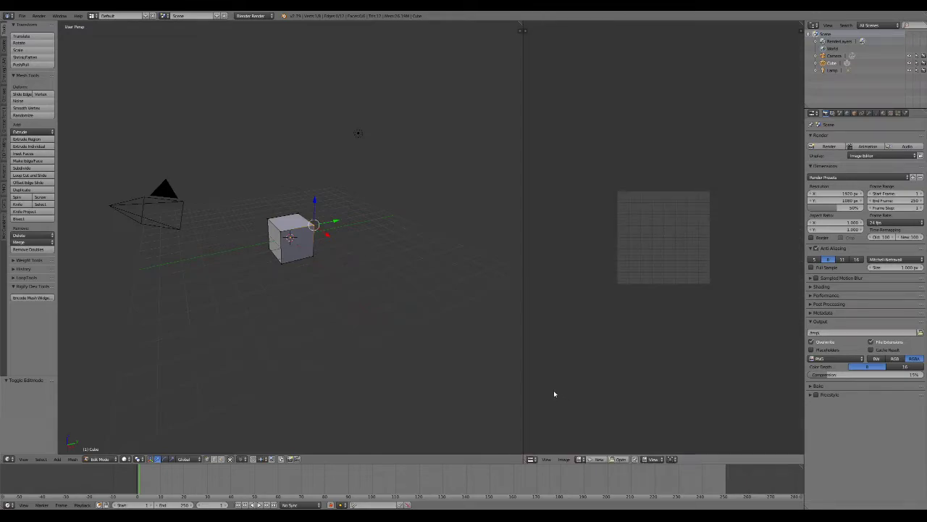
pyautogui.scroll(6, 669, 214)
pyautogui.scroll(-4, 669, 214)
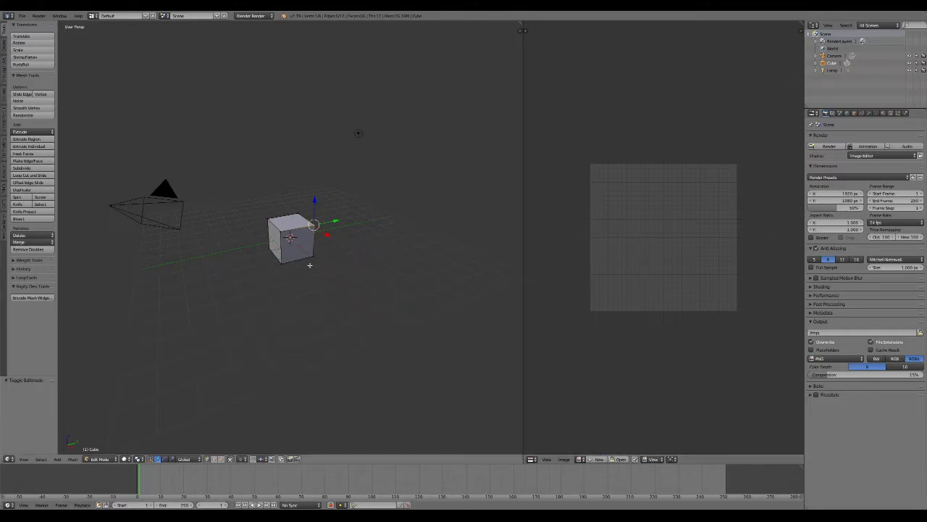
# Select the cube's entire mesh
pyautogui.press('a')
pyautogui.press('a')
pyautogui.click(295, 237)
pyautogui.scroll(5, 295, 236)
pyautogui.scroll(2, 223, 253)
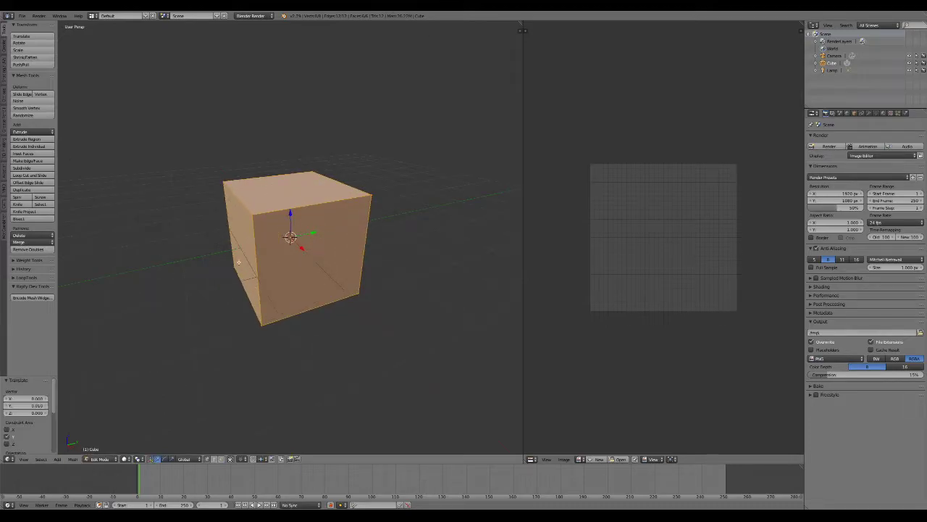
# Examine the extent and corners of the empty UV grid in the UV/Image Editor
pyautogui.scroll(-2, 643, 325)
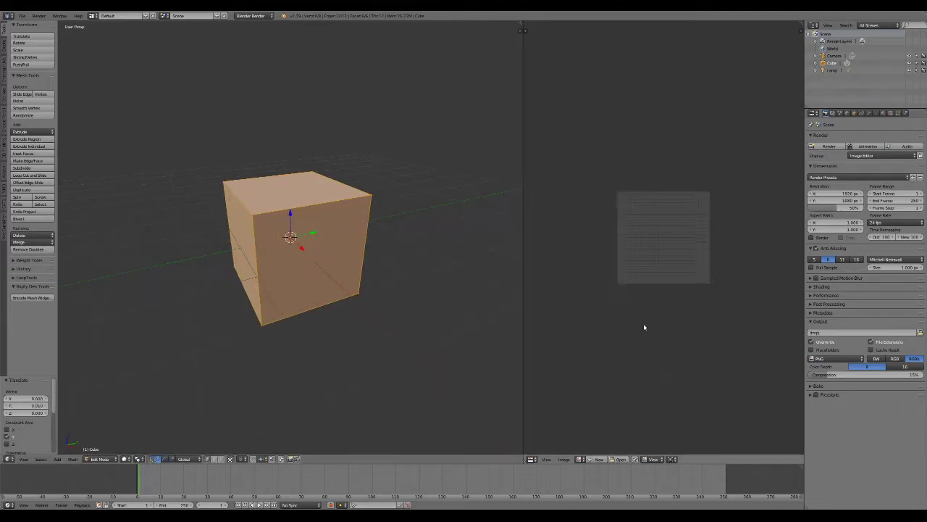
pyautogui.scroll(4, 598, 322)
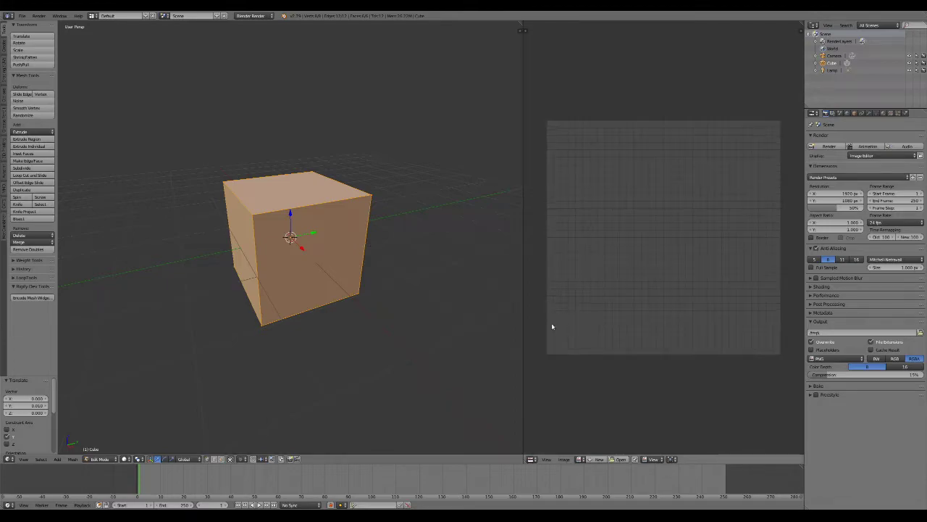
pyautogui.moveTo(581, 331); pyautogui.dragTo(661, 163, button='middle')
pyautogui.moveTo(592, 266); pyautogui.dragTo(752, 248, button='middle')
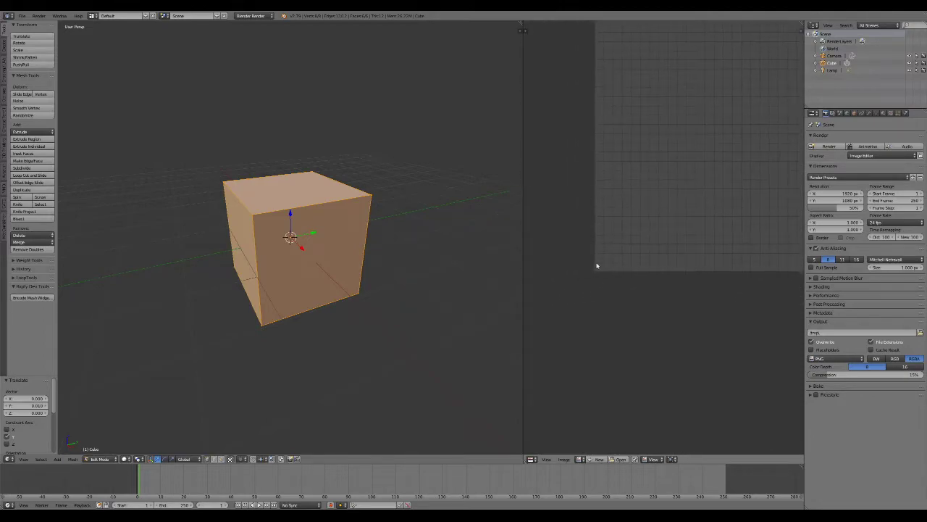
pyautogui.scroll(-5, 594, 279)
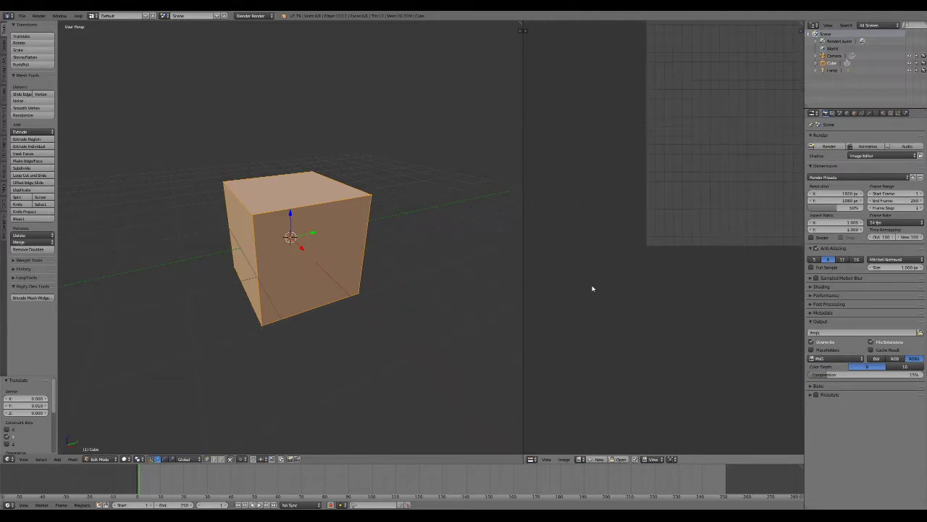
pyautogui.scroll(7, 699, 235)
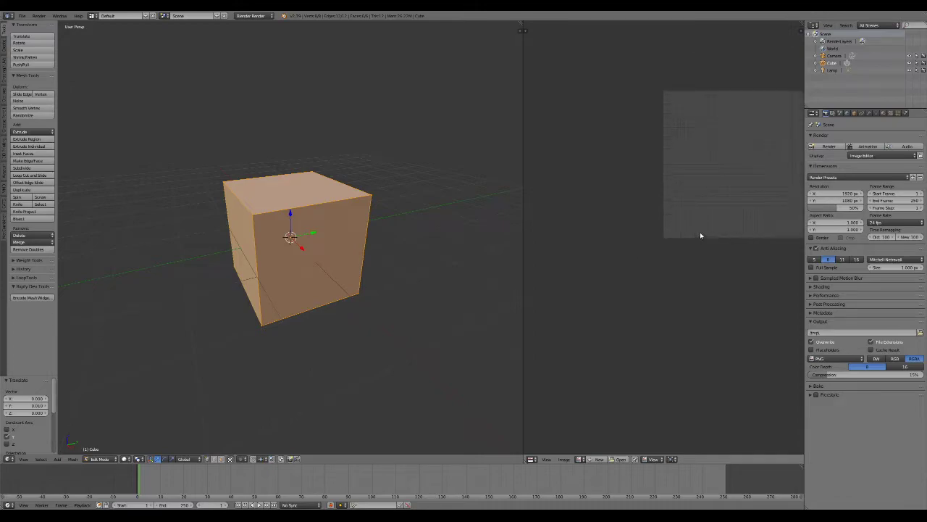
pyautogui.moveTo(742, 147); pyautogui.dragTo(651, 225, button='middle')
pyautogui.scroll(2, 651, 226)
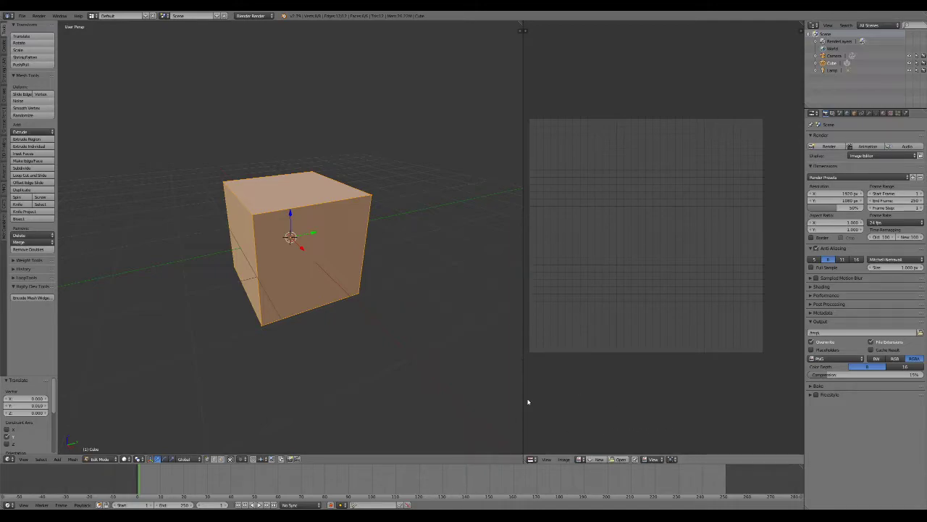
# Unwrap the whole cube with Smart UV Project using the default settings
pyautogui.press('u')
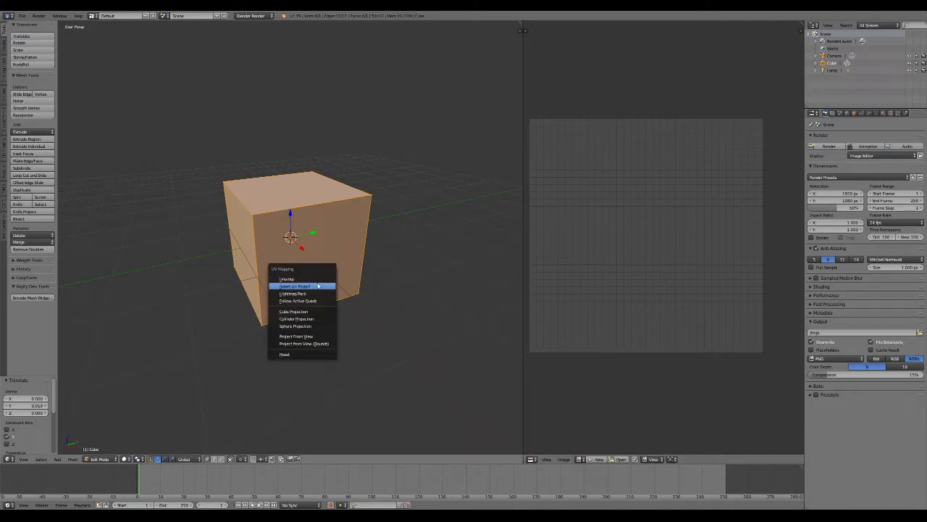
pyautogui.click(318, 287)
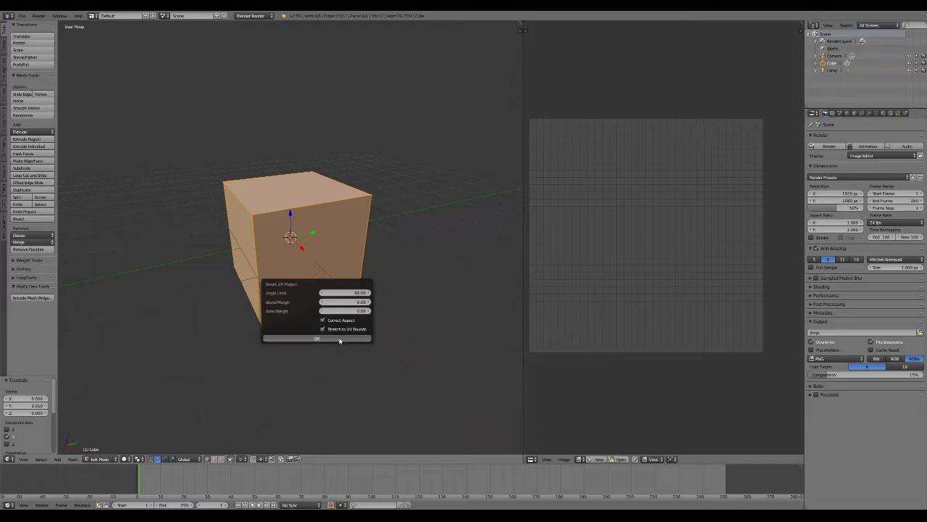
pyautogui.click(339, 339)
pyautogui.scroll(-2, 709, 263)
pyautogui.press('a')
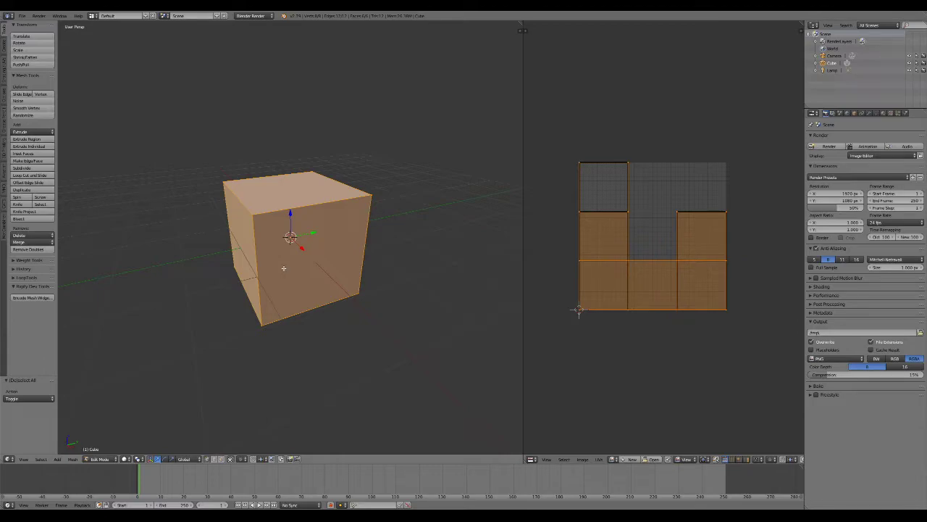
# Try moving the cube's near top corner vertex freely
pyautogui.rightClick(261, 214)
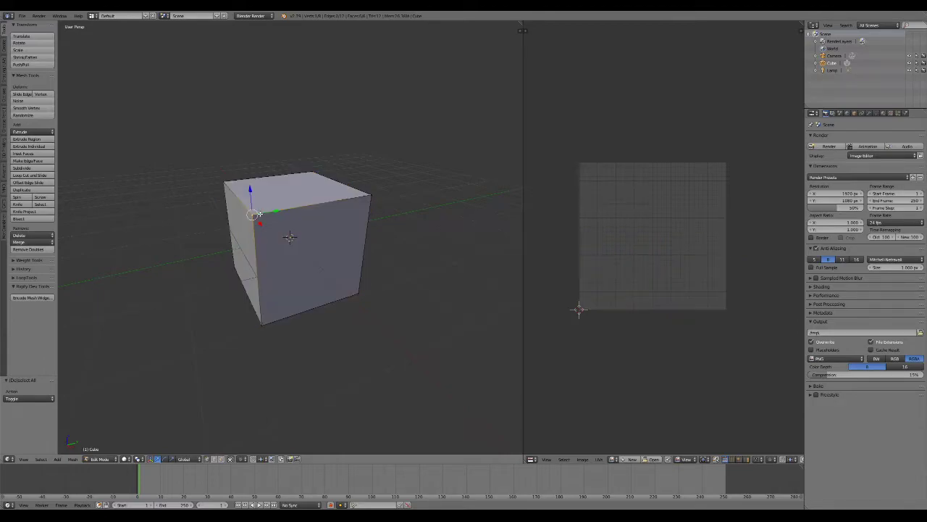
pyautogui.press('g')
pyautogui.press('Escape')
pyautogui.click(268, 176)
pyautogui.press('g')
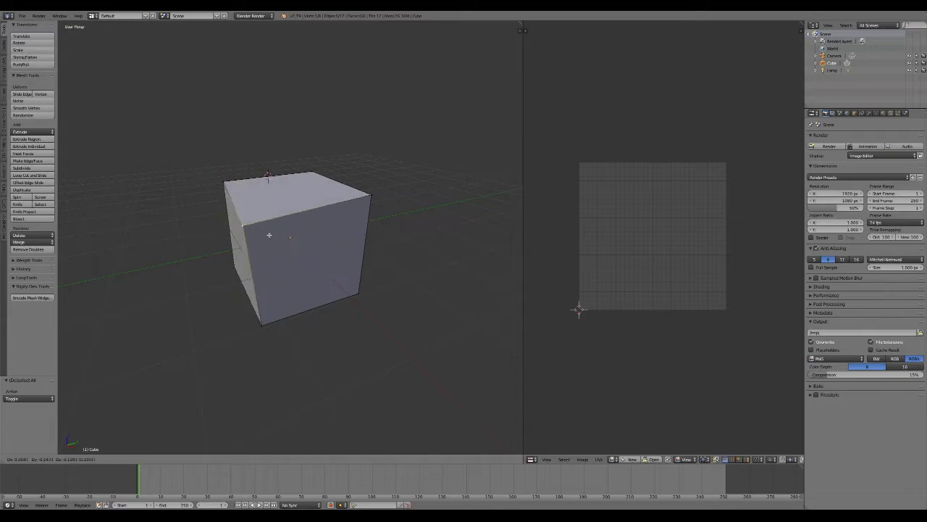
pyautogui.press('Escape')
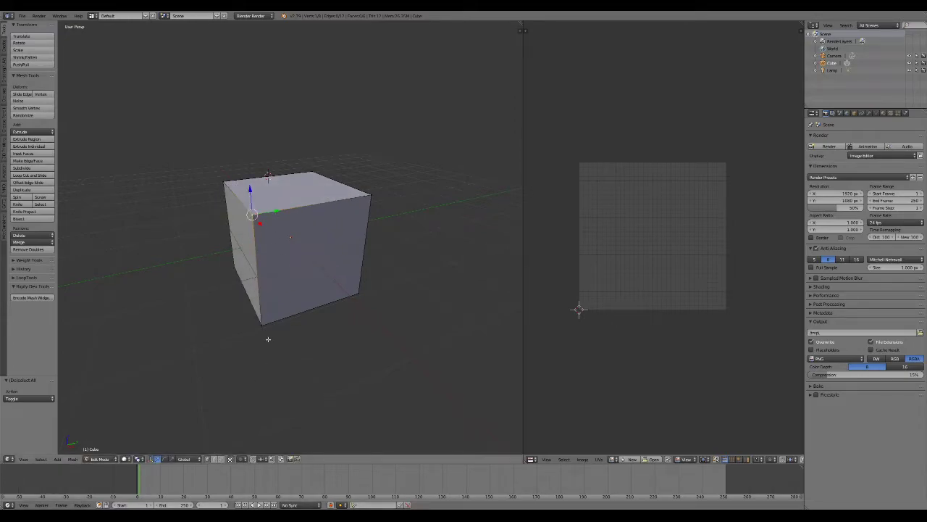
# Select the two end vertices of one of the cube's top edges
pyautogui.rightClick(373, 194)
pyautogui.keyDown('shift'); pyautogui.rightClick(261, 217); pyautogui.keyUp('shift')
pyautogui.scroll(4, 385, 194)
pyautogui.moveTo(385, 181); pyautogui.dragTo(409, 286, button='middle')
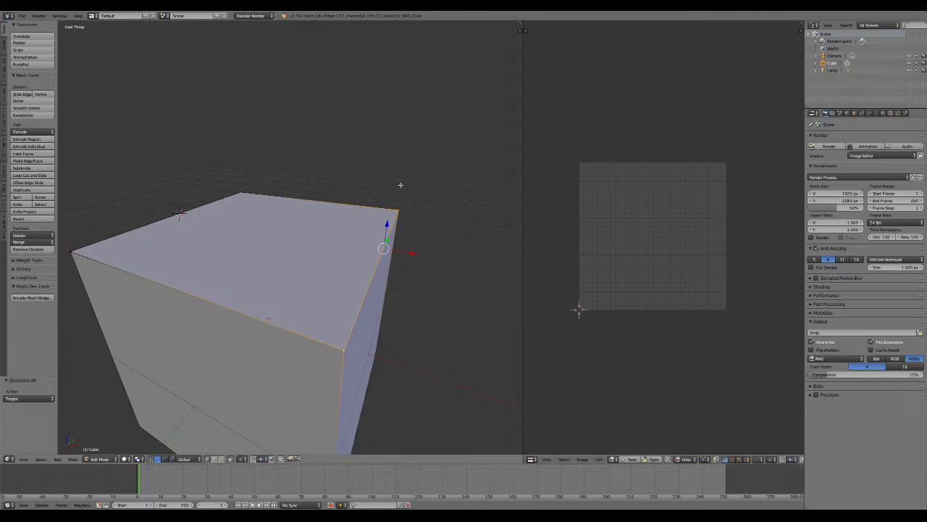
# Select all four top corner vertices to show the top face's UV square in the UV/Image Editor
pyautogui.rightClick(341, 358)
pyautogui.keyDown('shift'); pyautogui.rightClick(73, 253); pyautogui.keyUp('shift')
pyautogui.keyDown('shift'); pyautogui.rightClick(236, 189); pyautogui.keyUp('shift')
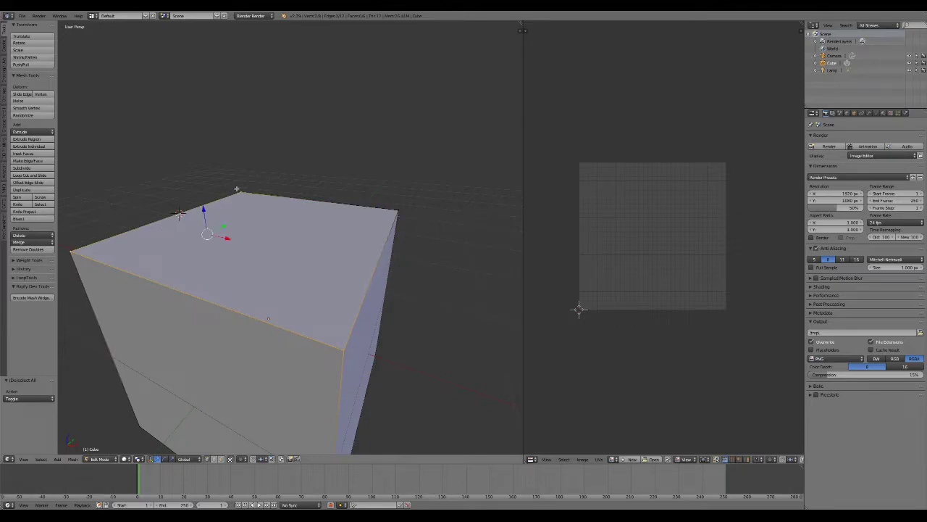
pyautogui.keyDown('shift'); pyautogui.rightClick(398, 203); pyautogui.keyUp('shift')
pyautogui.moveTo(305, 228); pyautogui.dragTo(404, 295, button='middle')
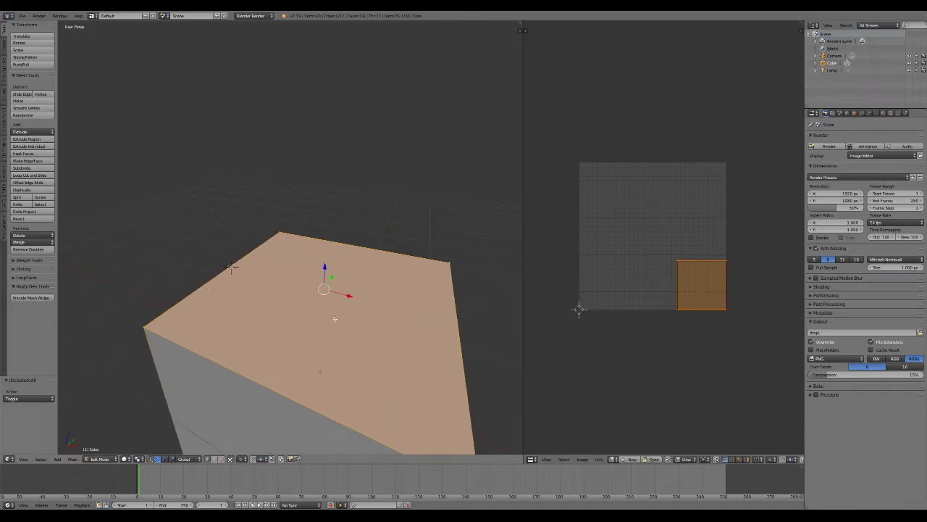
pyautogui.scroll(-6, 367, 352)
pyautogui.moveTo(363, 332)
pyautogui.mouseDown(button='middle')
pyautogui.moveTo(356, 327)
pyautogui.moveTo(370, 344)
pyautogui.mouseUp(button='middle')
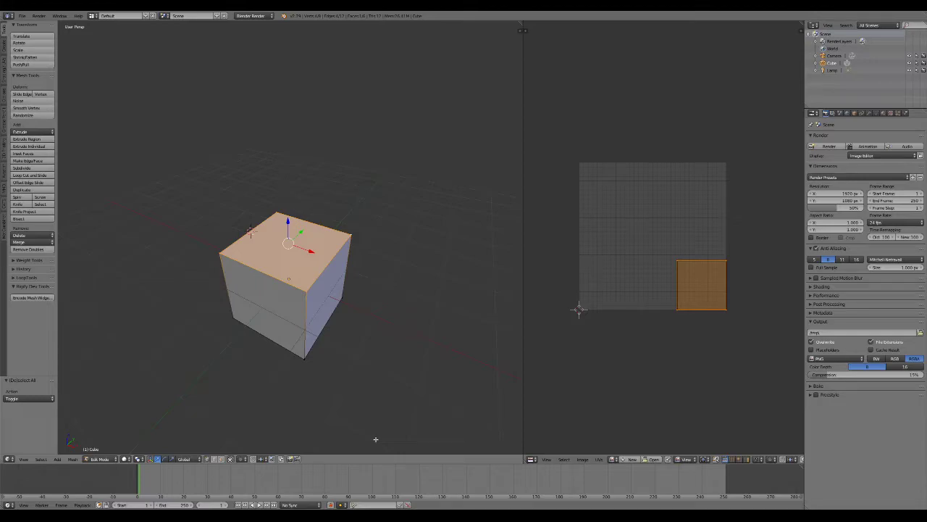
# Go around the cube's top face repeatedly, selecting each of its four corner vertices individually
pyautogui.scroll(2, 344, 339)
pyautogui.moveTo(367, 392); pyautogui.dragTo(357, 365, button='middle')
pyautogui.rightClick(236, 300)
pyautogui.rightClick(179, 233)
pyautogui.rightClick(285, 207)
pyautogui.rightClick(381, 240)
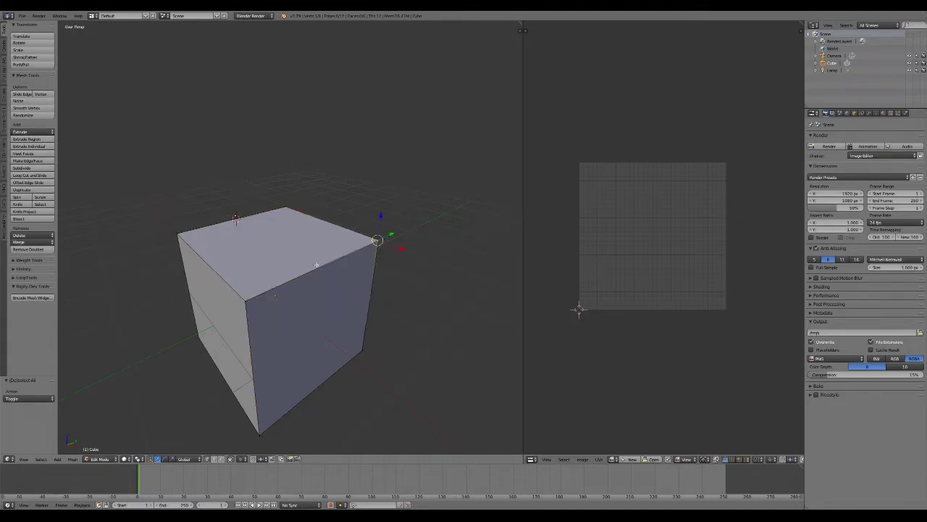
pyautogui.rightClick(247, 300)
pyautogui.rightClick(176, 232)
pyautogui.rightClick(287, 206)
pyautogui.rightClick(366, 242)
pyautogui.rightClick(246, 297)
pyautogui.rightClick(179, 234)
pyautogui.rightClick(290, 208)
pyautogui.rightClick(375, 239)
pyautogui.rightClick(245, 297)
pyautogui.rightClick(179, 235)
pyautogui.rightClick(286, 208)
pyautogui.rightClick(375, 239)
pyautogui.rightClick(245, 298)
pyautogui.rightClick(179, 235)
pyautogui.rightClick(287, 208)
# Inspect all eight cube vertices in wireframe by selecting them one by one, and return to solid shading
pyautogui.press('z')
pyautogui.moveTo(305, 327)
pyautogui.mouseDown(button='middle')
pyautogui.moveTo(302, 335)
pyautogui.moveTo(321, 294)
pyautogui.moveTo(313, 289)
pyautogui.mouseUp(button='middle')
pyautogui.rightClick(271, 236)
pyautogui.rightClick(284, 432)
pyautogui.rightClick(175, 185)
pyautogui.rightClick(201, 316)
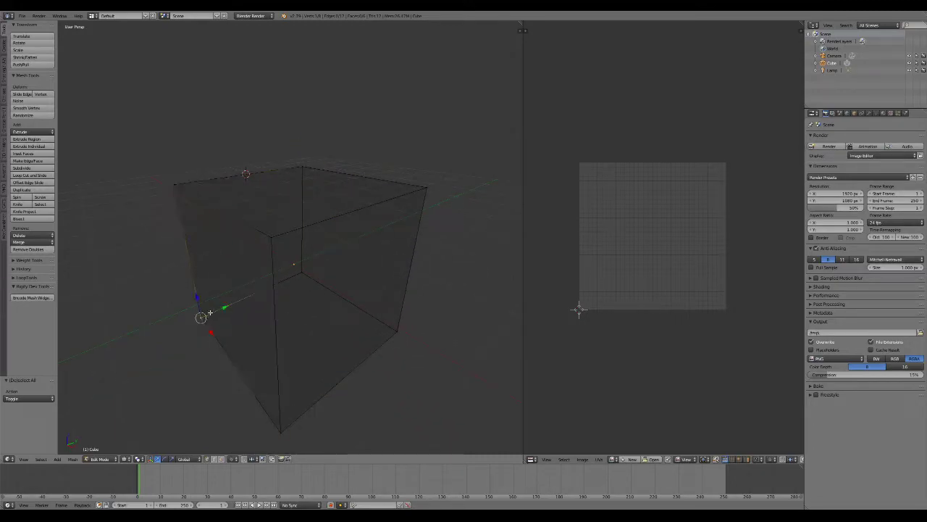
pyautogui.rightClick(301, 272)
pyautogui.rightClick(302, 167)
pyautogui.rightClick(423, 187)
pyautogui.rightClick(401, 323)
pyautogui.rightClick(270, 237)
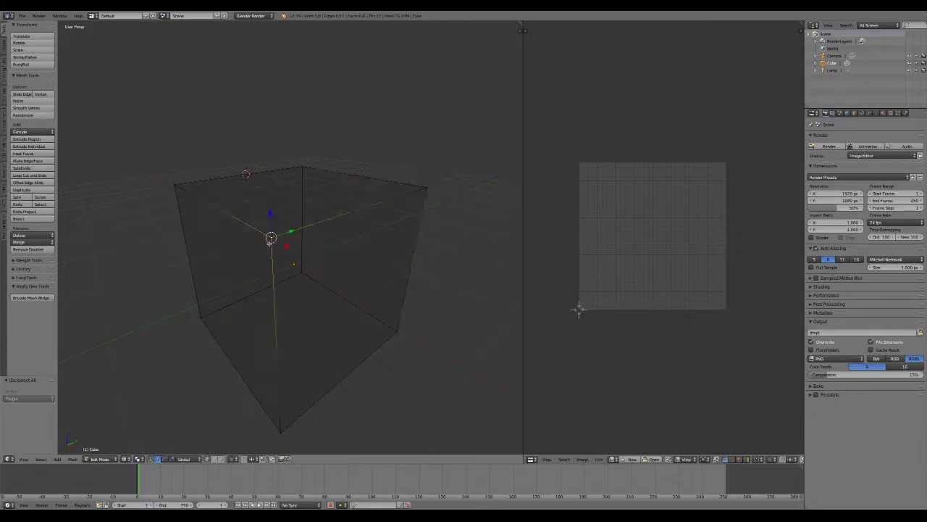
pyautogui.press('z')
# Extend the selection from the near top corner to all four vertices of the top face
pyautogui.scroll(-4, 311, 286)
pyautogui.moveTo(314, 231); pyautogui.dragTo(310, 256, button='middle')
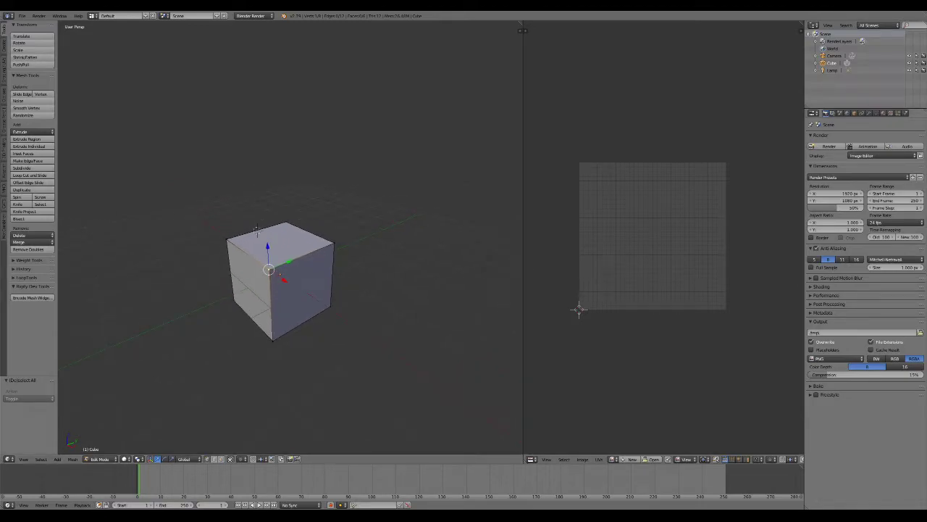
pyautogui.scroll(2, 257, 229)
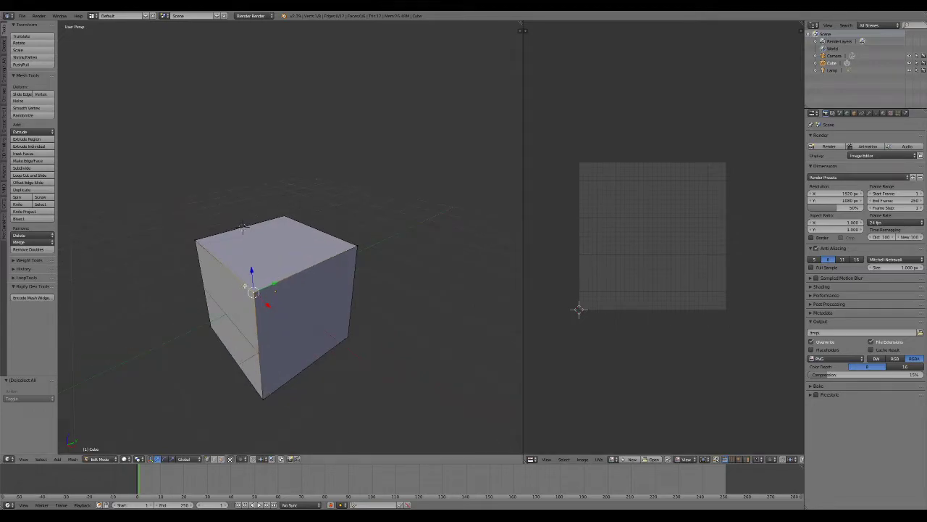
pyautogui.keyDown('shift'); pyautogui.rightClick(203, 244); pyautogui.keyUp('shift')
pyautogui.keyDown('shift'); pyautogui.rightClick(284, 216); pyautogui.keyUp('shift')
pyautogui.keyDown('shift'); pyautogui.rightClick(357, 246); pyautogui.keyUp('shift')
pyautogui.scroll(5, 364, 245)
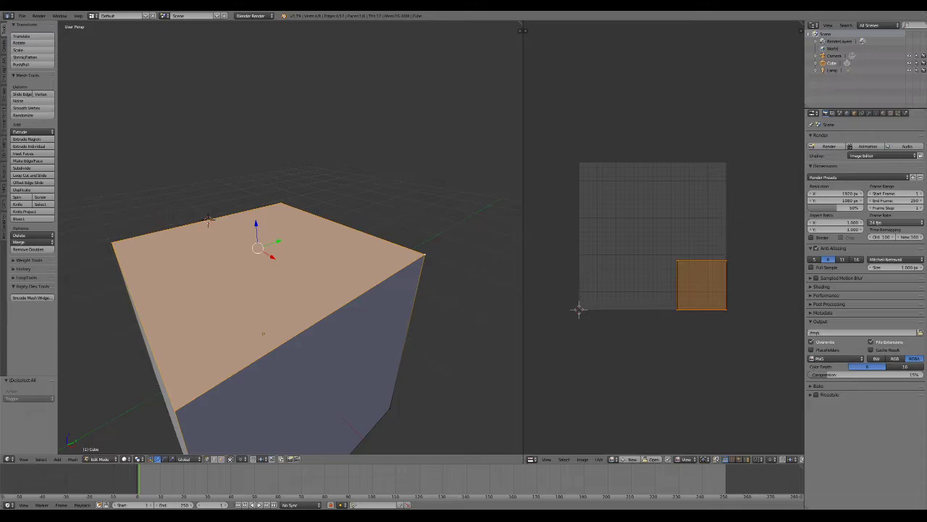
# Connect two opposite corners of the top face with an edge, splitting it into two triangles
pyautogui.scroll(-3, 375, 310)
pyautogui.moveTo(294, 333); pyautogui.dragTo(301, 377, button='middle')
pyautogui.rightClick(174, 253)
pyautogui.moveTo(302, 312); pyautogui.dragTo(401, 311, button='middle')
pyautogui.keyDown('shift'); pyautogui.rightClick(376, 248); pyautogui.keyUp('shift')
pyautogui.press('f')
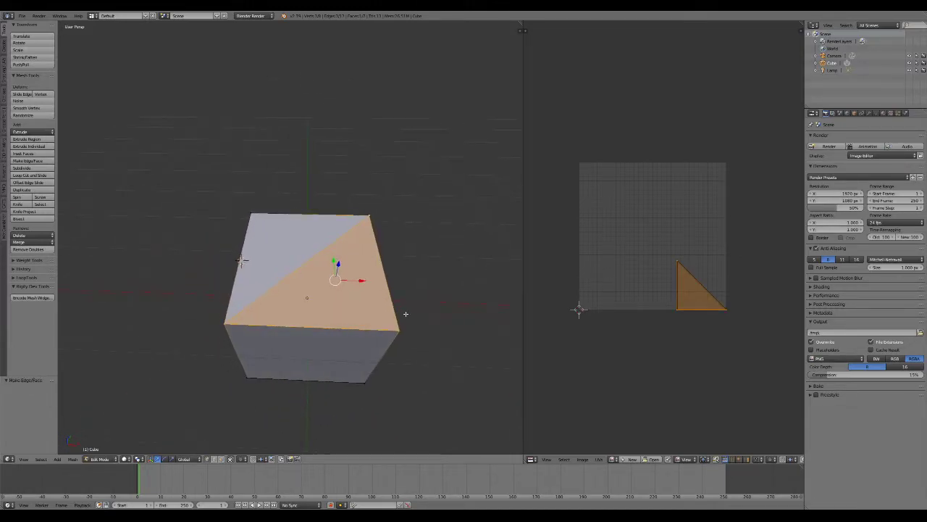
# Select the three corner vertices of the near triangle on the top face and view it from another angle
pyautogui.scroll(4, 401, 311)
pyautogui.rightClick(459, 403)
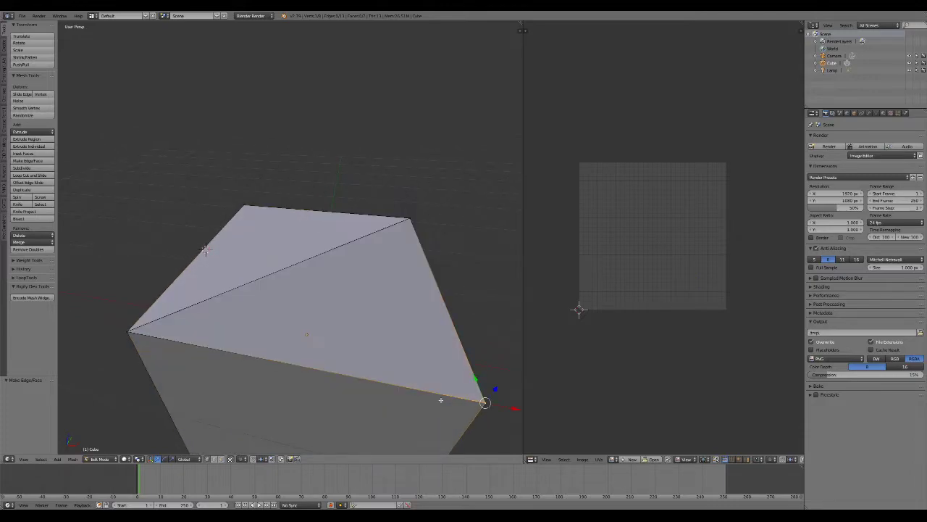
pyautogui.keyDown('shift'); pyautogui.rightClick(152, 338); pyautogui.keyUp('shift')
pyautogui.keyDown('shift'); pyautogui.rightClick(425, 207); pyautogui.keyUp('shift')
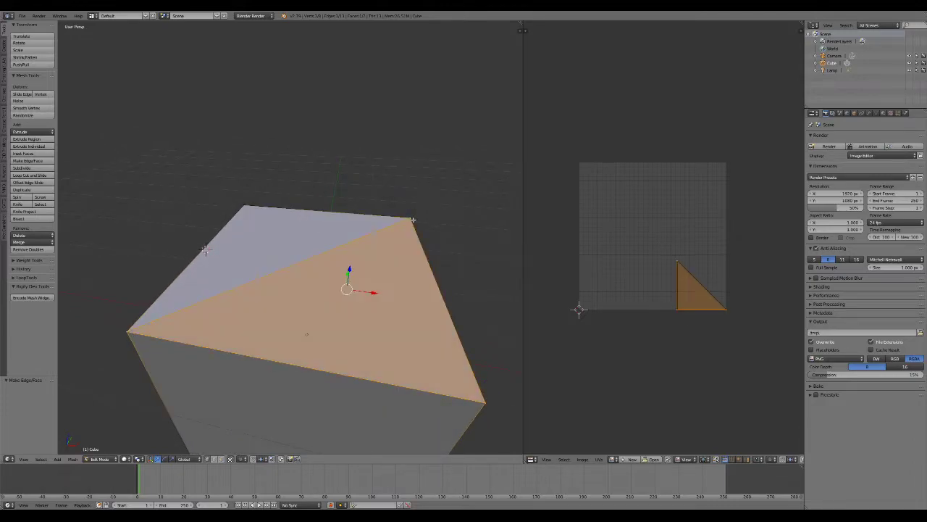
pyautogui.scroll(-4, 406, 239)
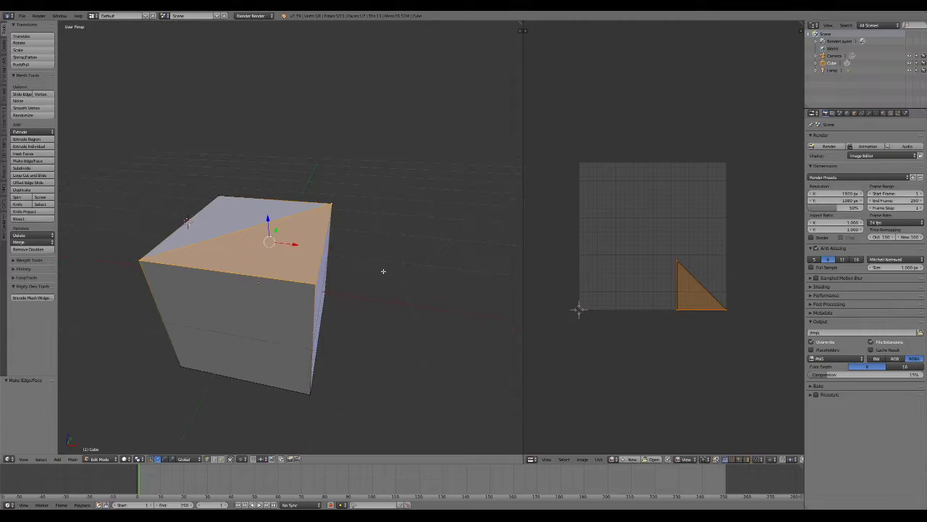
pyautogui.moveTo(394, 273); pyautogui.dragTo(375, 292, button='middle')
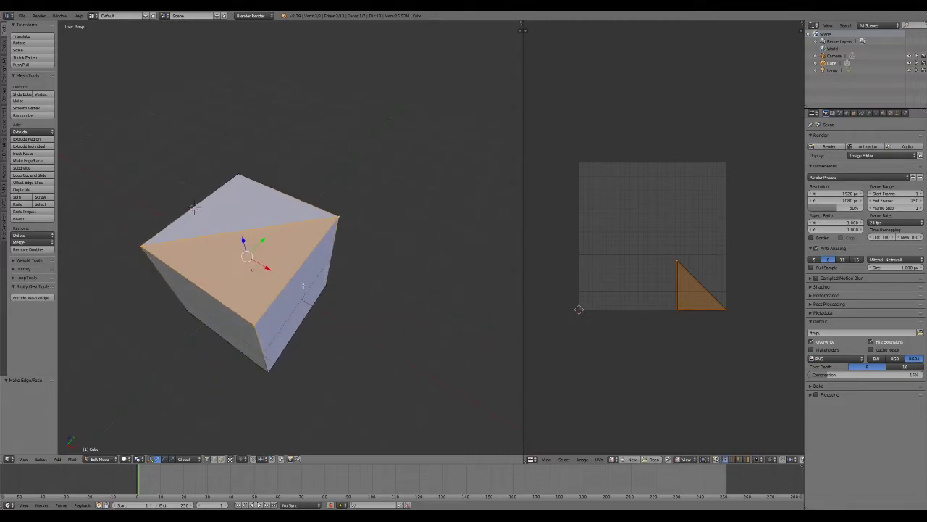
# Undo the diagonal edge that splits the cube's top face
pyautogui.press('a')
pyautogui.hotkey('ctrl', 'z')
pyautogui.hotkey('ctrl', 'z')
# Add a single centred loop cut around the cube, running across the top face
pyautogui.hotkey('ctrl', 'r')
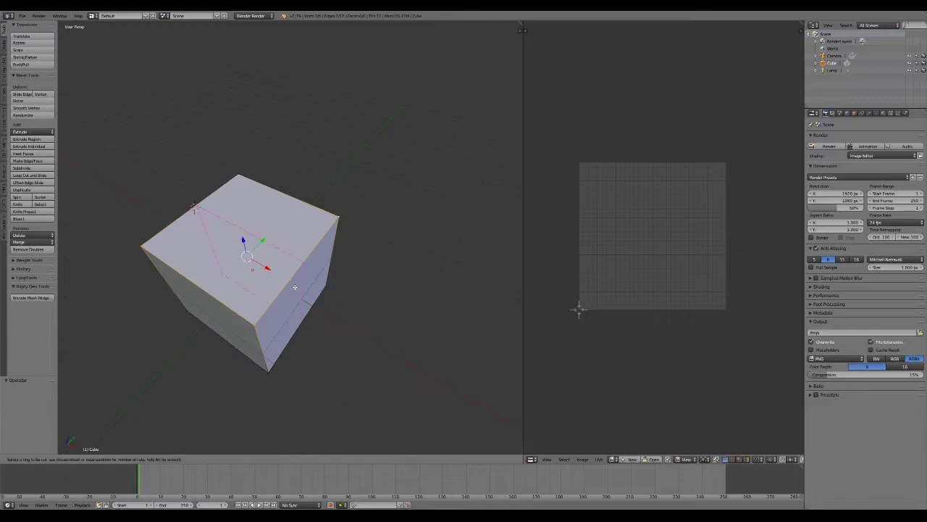
pyautogui.click(295, 287)
pyautogui.rightClick(290, 283)
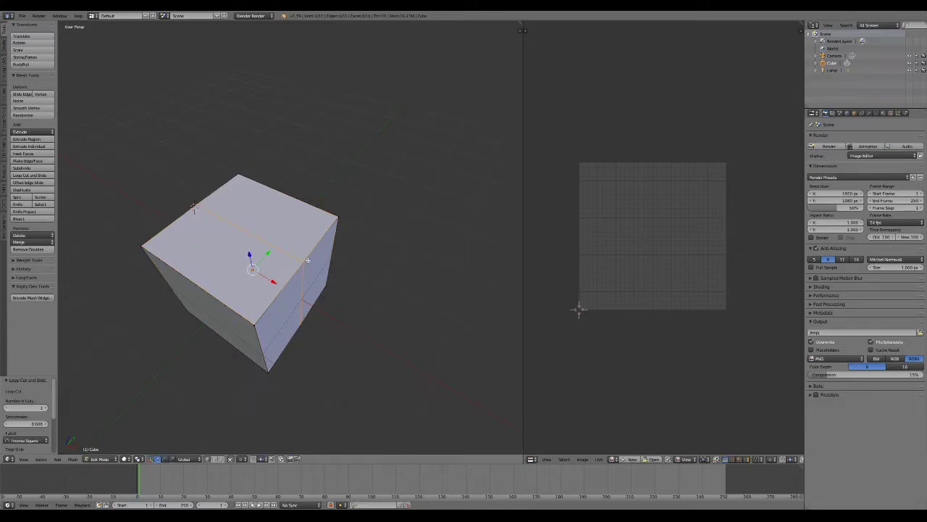
# Dissolve the loop cut's edge across the top face
pyautogui.rightClick(190, 199)
pyautogui.press('x')
pyautogui.click(191, 244)
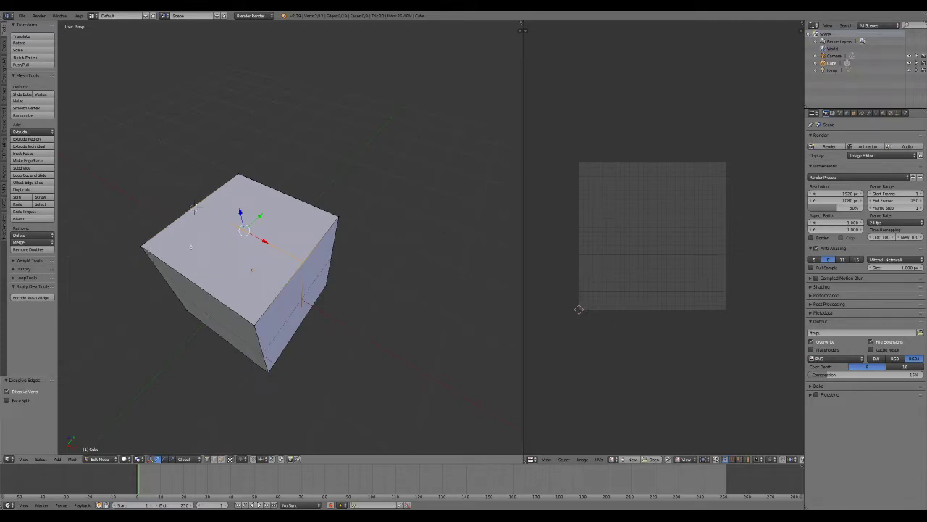
# Scale the two midpoint vertices on the top face's sides outward along X by about 1.65, making the face hexagonal
pyautogui.click(195, 205)
pyautogui.keyDown('shift'); pyautogui.rightClick(304, 263); pyautogui.keyUp('shift')
pyautogui.press('s')
pyautogui.press('x')
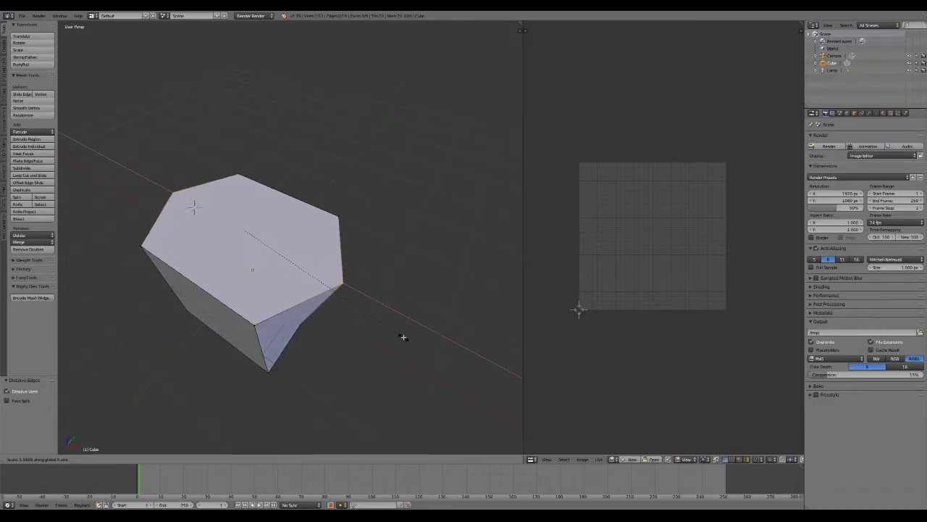
pyautogui.click(413, 342)
# Select all six corner vertices of the hexagonal top face one after another and examine the face from several angles
pyautogui.scroll(2, 313, 305)
pyautogui.moveTo(284, 299); pyautogui.dragTo(360, 262, button='middle')
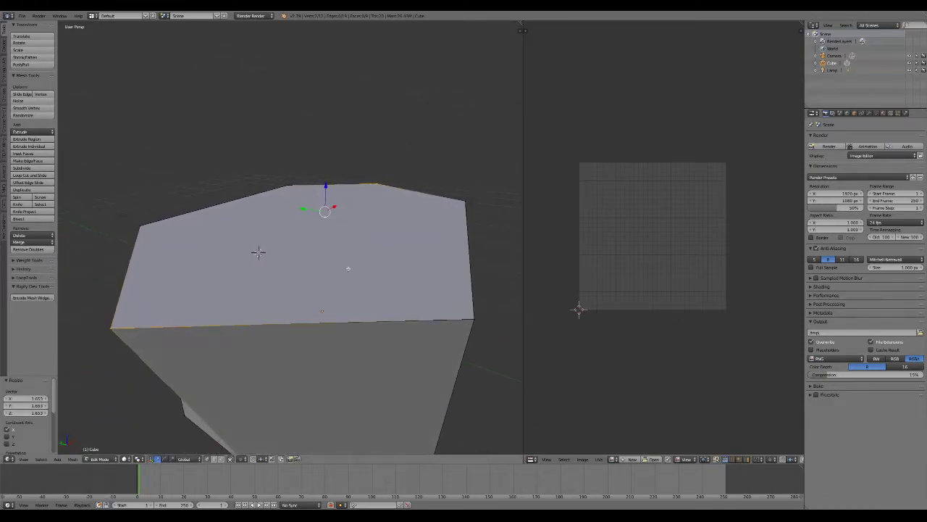
pyautogui.rightClick(114, 328)
pyautogui.keyDown('shift'); pyautogui.rightClick(471, 318); pyautogui.keyUp('shift')
pyautogui.keyDown('shift'); pyautogui.rightClick(461, 195); pyautogui.keyUp('shift')
pyautogui.keyDown('shift'); pyautogui.rightClick(379, 181); pyautogui.keyUp('shift')
pyautogui.keyDown('shift'); pyautogui.rightClick(288, 183); pyautogui.keyUp('shift')
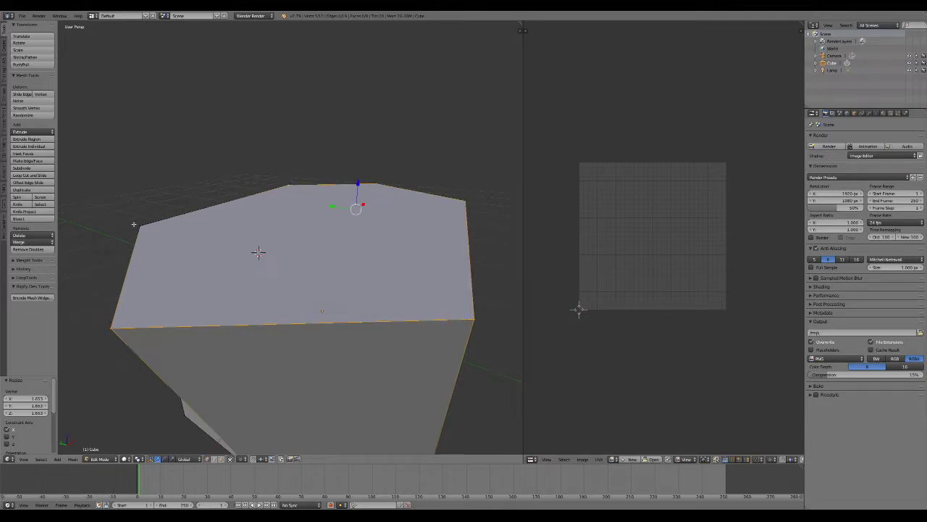
pyautogui.keyDown('shift'); pyautogui.rightClick(133, 225); pyautogui.keyUp('shift')
pyautogui.moveTo(182, 235); pyautogui.dragTo(507, 256, button='middle')
pyautogui.moveTo(379, 223); pyautogui.dragTo(274, 398, button='middle')
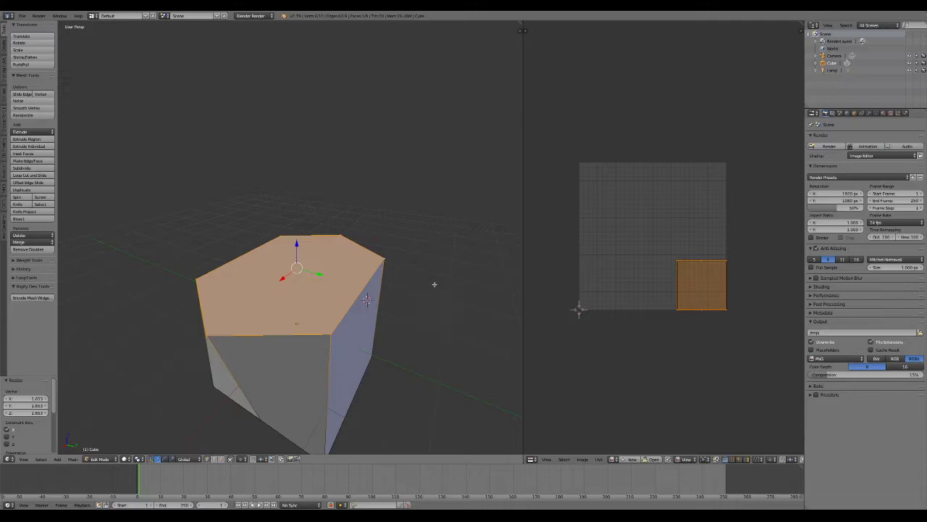
# Open the Collada (Default) (.dae) export screen and leave it without exporting
pyautogui.click(24, 16)
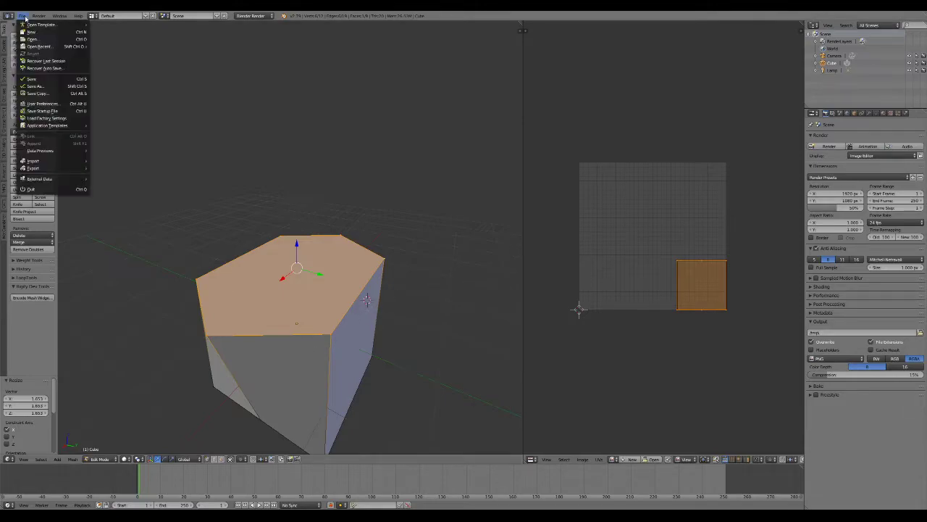
pyautogui.moveTo(33, 168)
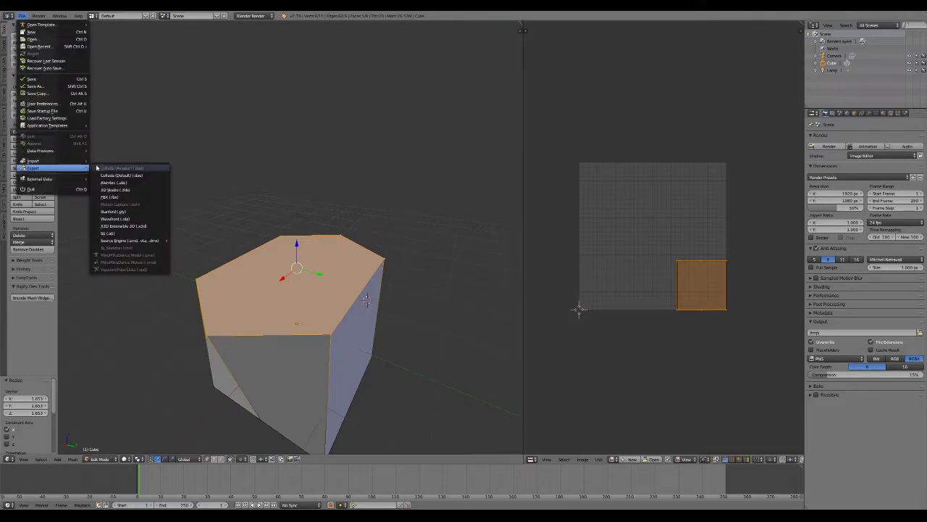
pyautogui.click(134, 175)
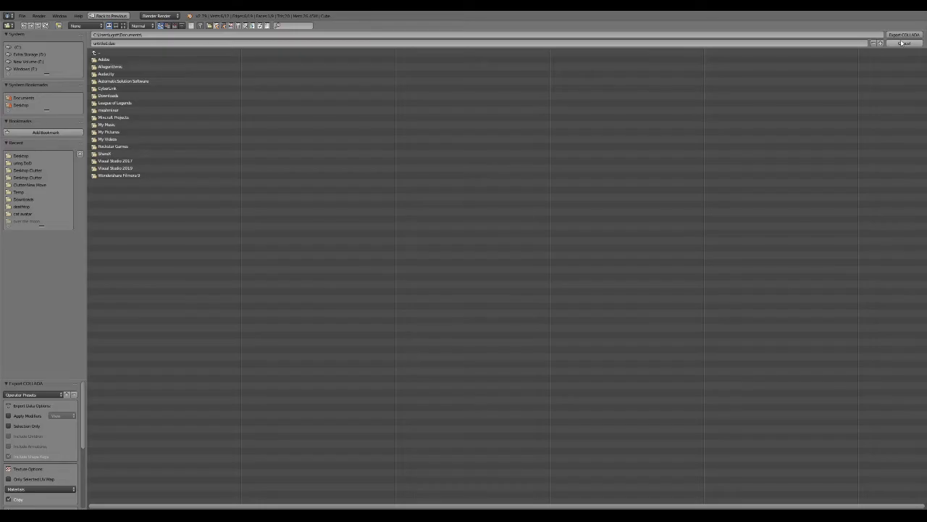
pyautogui.click(904, 44)
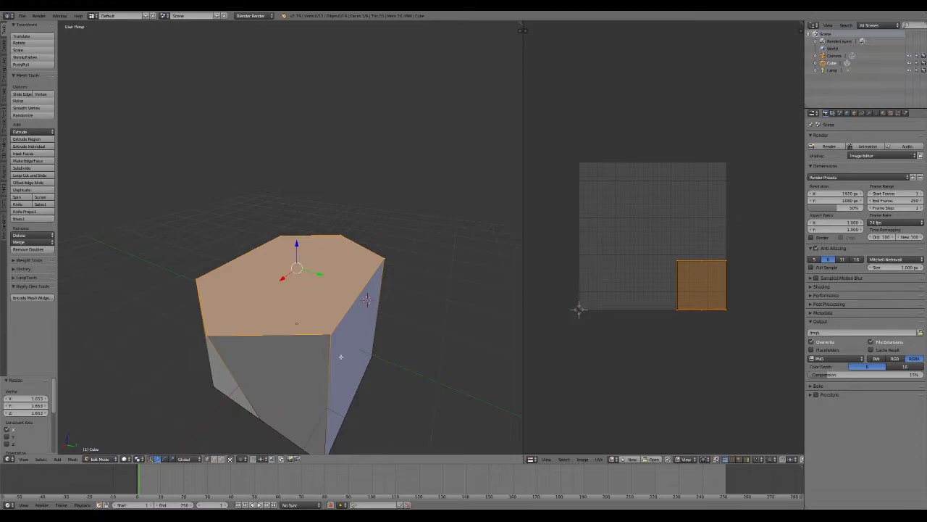
# Switch to Object Mode, look at the shape up close, and try moving the whole object
pyautogui.scroll(-1, 345, 344)
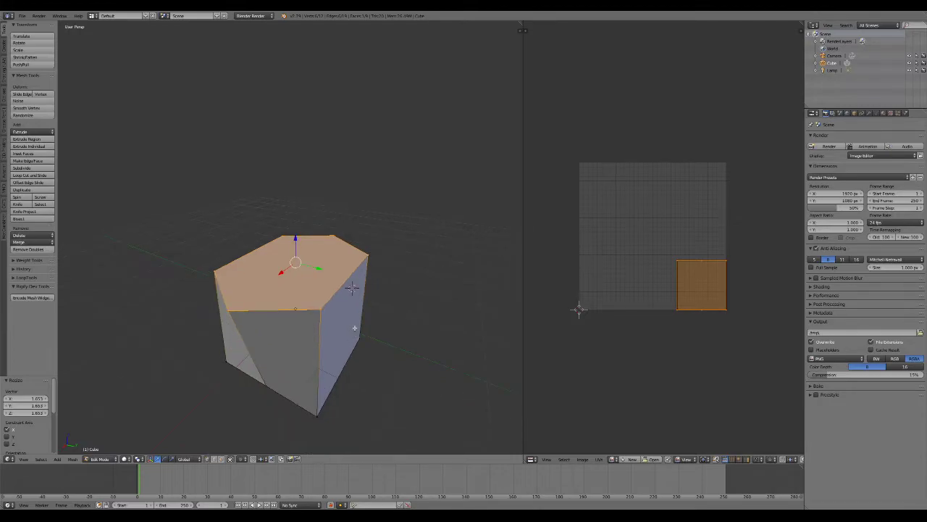
pyautogui.press('Tab')
pyautogui.scroll(8, 330, 341)
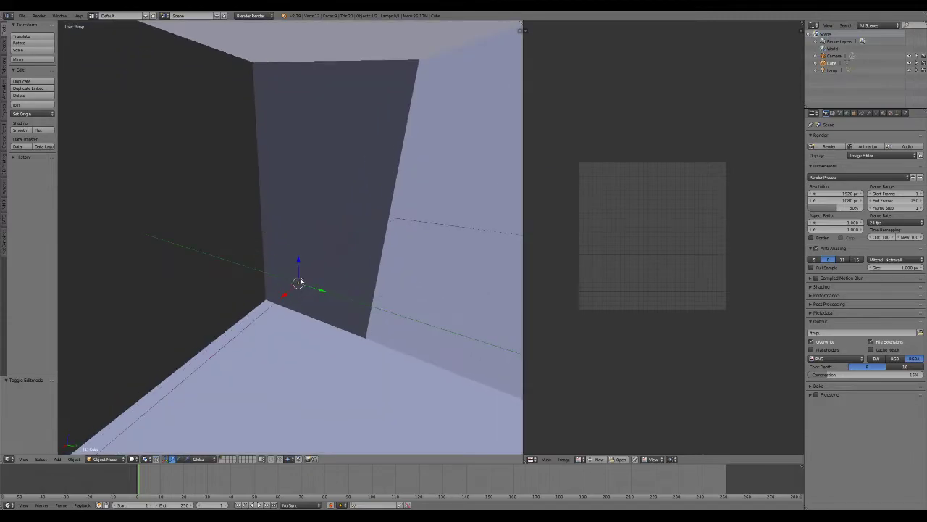
pyautogui.scroll(-8, 298, 283)
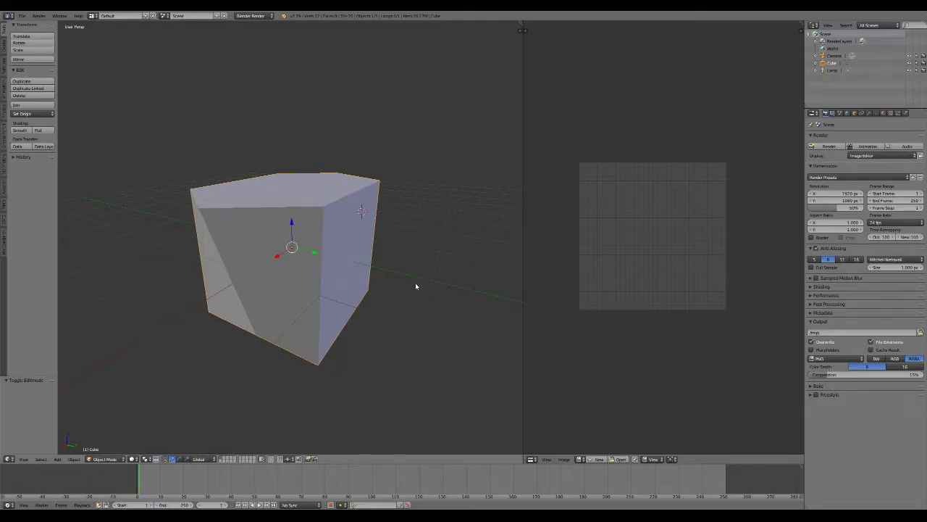
pyautogui.press('g')
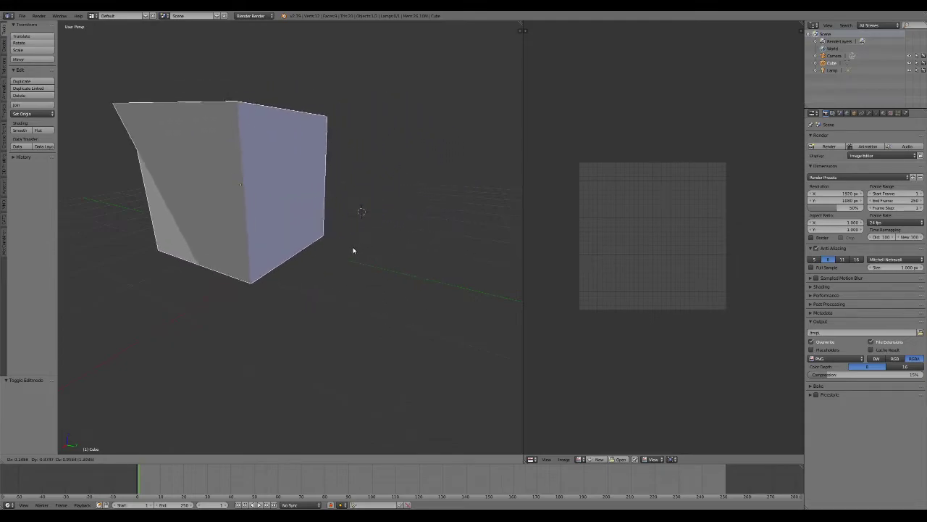
pyautogui.press('Escape')
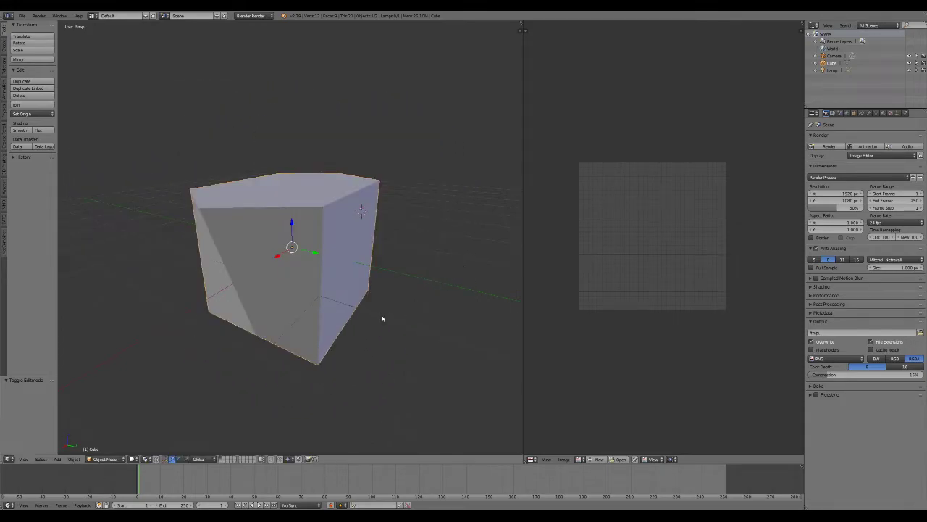
# Return to Edit Mode and select the entire mesh
pyautogui.press('Tab')
pyautogui.press('a')
pyautogui.press('a')
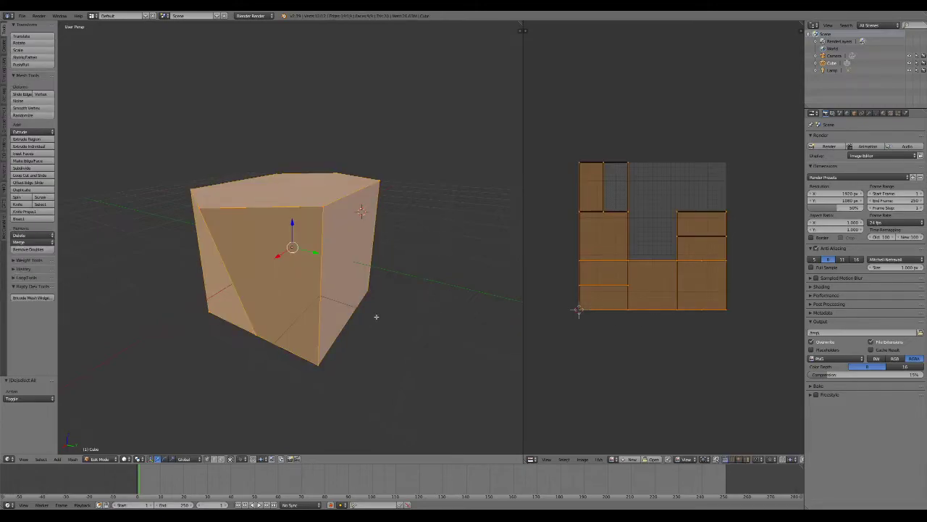
pyautogui.moveTo(259, 227); pyautogui.dragTo(245, 206, button='middle')
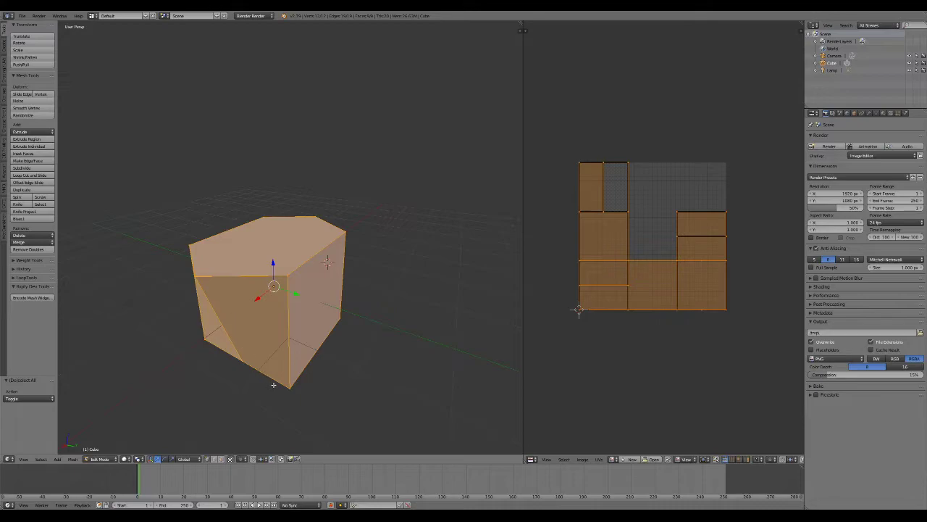
# Move the entire mesh about 1.59 units along the Y axis, away from the object's origin
pyautogui.press('g')
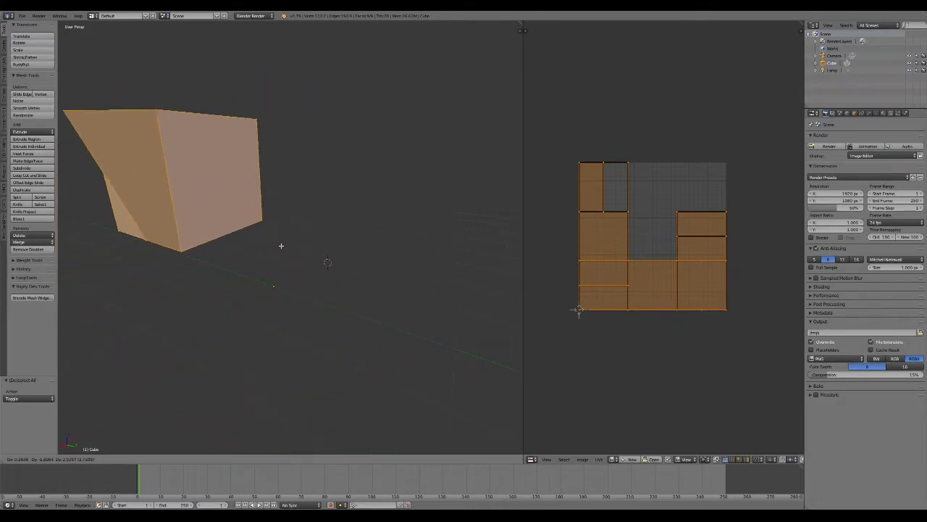
pyautogui.rightClick(389, 403)
pyautogui.scroll(-1, 325, 333)
pyautogui.moveTo(325, 333); pyautogui.dragTo(401, 370, button='middle')
pyautogui.moveTo(320, 261); pyautogui.dragTo(387, 253)
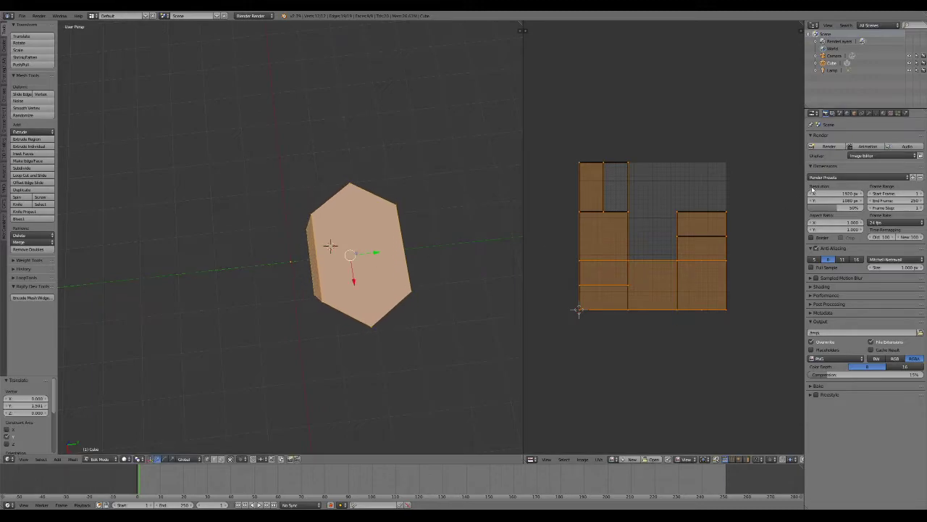
# Add a Mirror modifier to the cube and, in Object Mode, set its mirror axis to Y instead of X
pyautogui.click(868, 113)
pyautogui.click(866, 138)
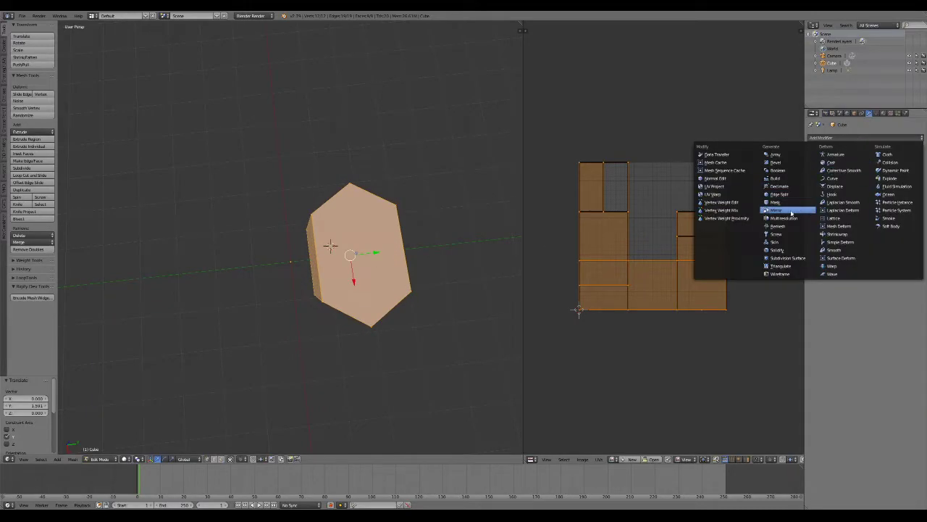
pyautogui.click(791, 212)
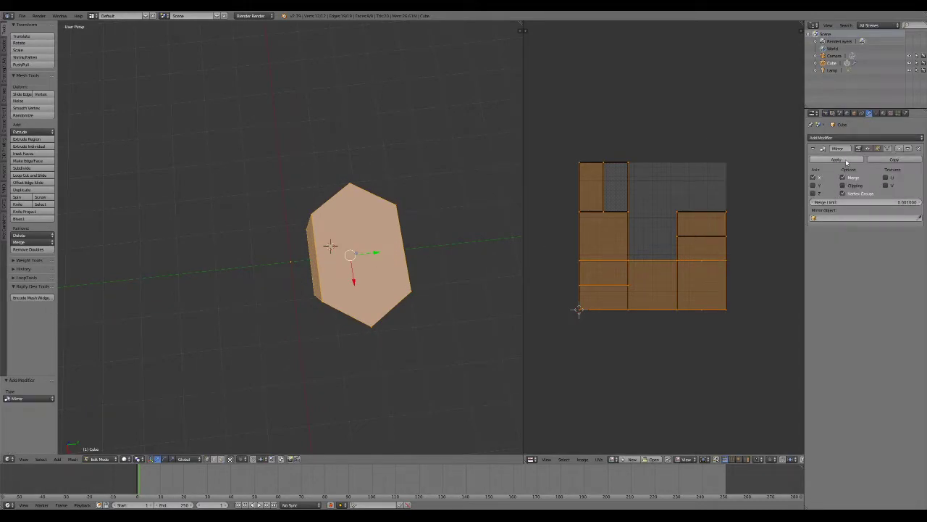
pyautogui.press('Tab')
pyautogui.moveTo(355, 327); pyautogui.dragTo(347, 268, button='middle')
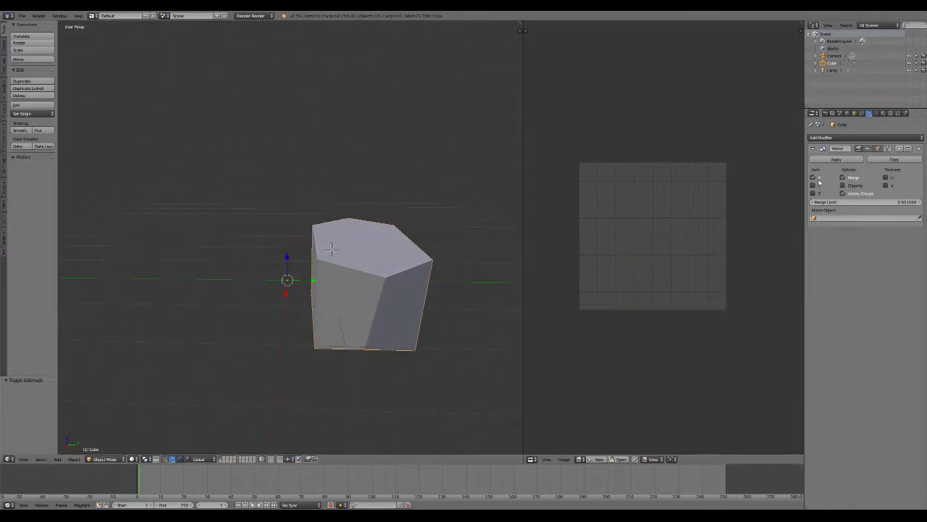
pyautogui.click(813, 185)
pyautogui.moveTo(312, 289); pyautogui.dragTo(294, 268, button='middle')
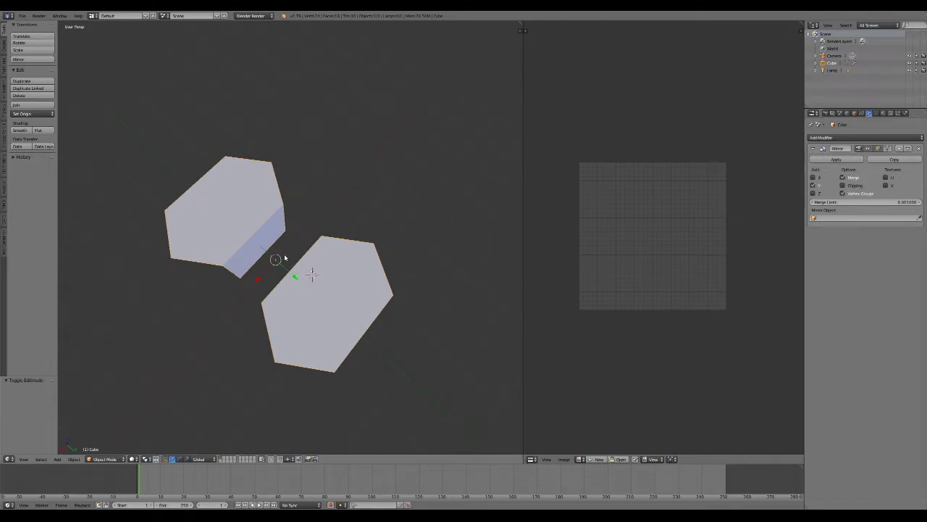
# Try moving the object together with its mirrored copy
pyautogui.press('g')
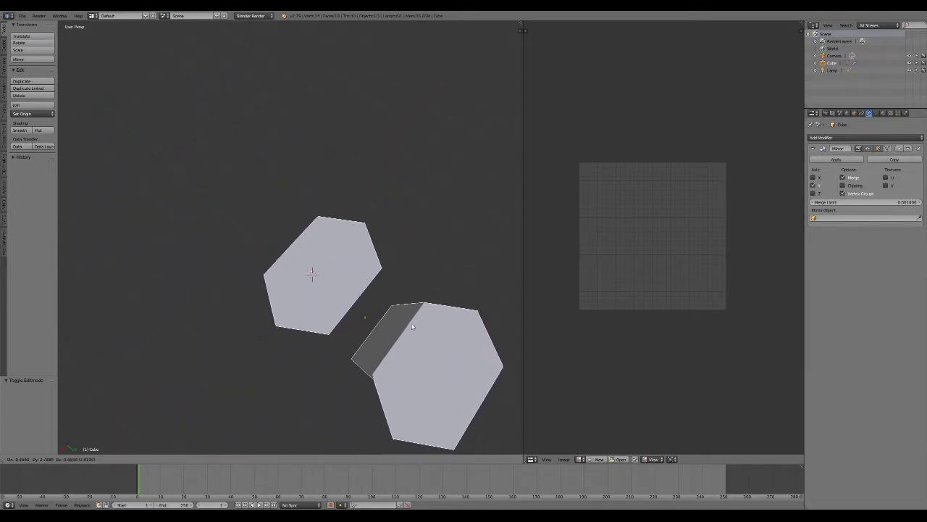
pyautogui.click(338, 309)
pyautogui.moveTo(338, 309); pyautogui.dragTo(356, 292, button='middle')
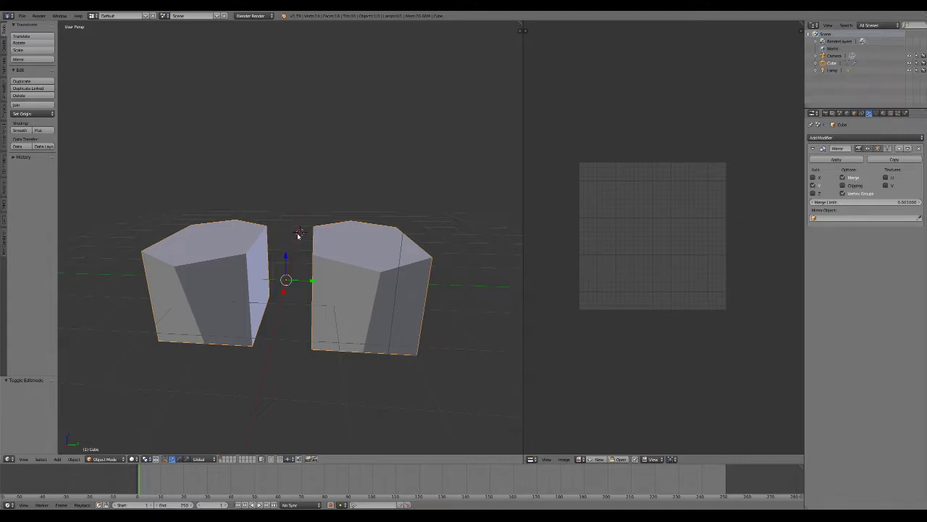
# Place the 3D cursor at several spots around the mirrored shapes
pyautogui.click(227, 160)
pyautogui.click(465, 317)
pyautogui.click(153, 373)
pyautogui.click(344, 132)
# Examine the mirrored shapes in perspective from the front view and from raised angles
pyautogui.press('KP_1')
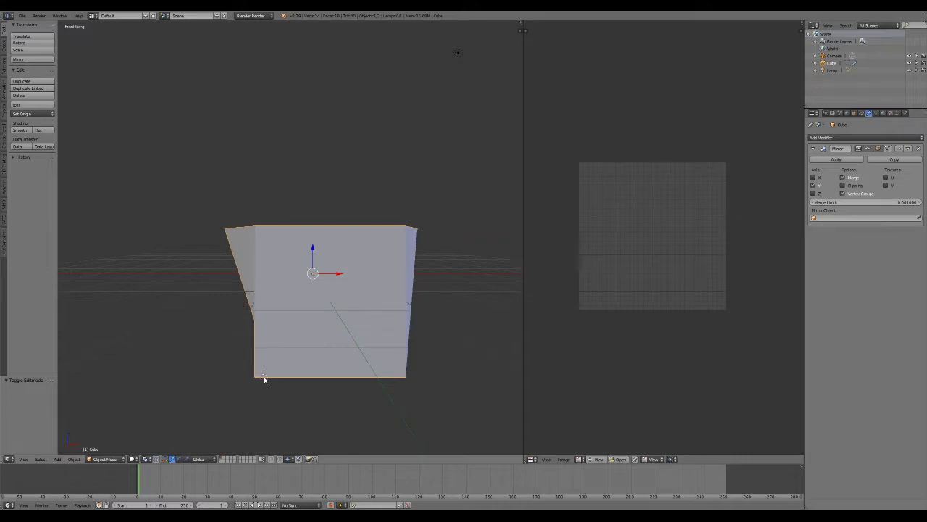
pyautogui.scroll(-3, 268, 362)
pyautogui.moveTo(273, 338); pyautogui.dragTo(357, 269, button='middle')
pyautogui.scroll(2, 357, 269)
pyautogui.keyDown('shift'); pyautogui.moveTo(375, 228); pyautogui.dragTo(350, 248, button='middle'); pyautogui.keyUp('shift')
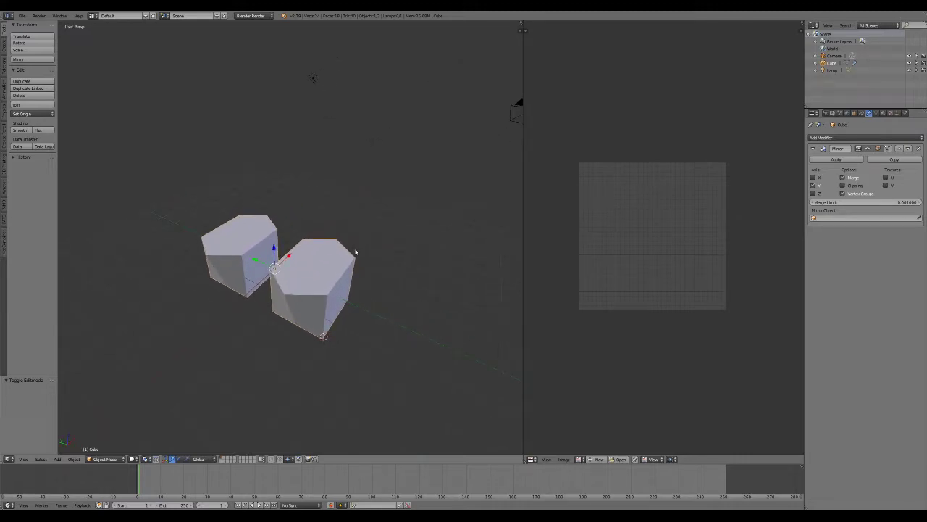
pyautogui.scroll(-3, 359, 258)
pyautogui.scroll(4, 359, 259)
pyautogui.moveTo(350, 247); pyautogui.dragTo(345, 243, button='middle')
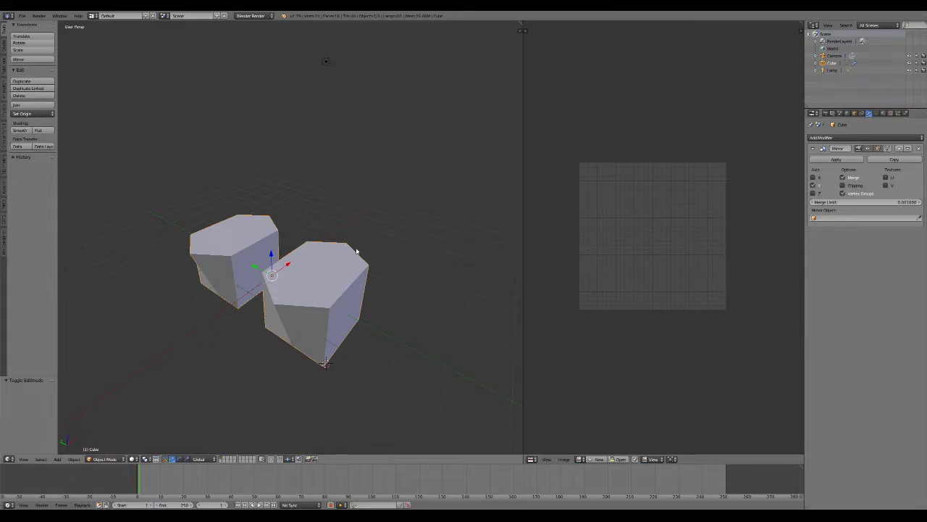
# Switch the 3D viewport to orthographic projection and view the mirrored shapes from different angles
pyautogui.click(365, 225)
pyautogui.click(88, 28)
pyautogui.click(64, 31)
pyautogui.click(72, 73)
pyautogui.press('KP_5')
pyautogui.moveTo(255, 258); pyautogui.dragTo(300, 243, button='middle')
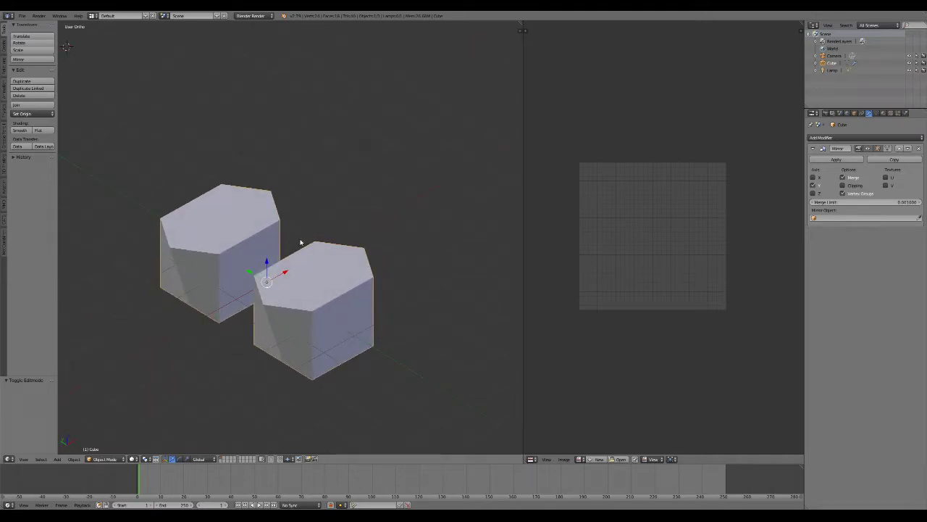
pyautogui.moveTo(255, 320); pyautogui.dragTo(300, 316, button='middle')
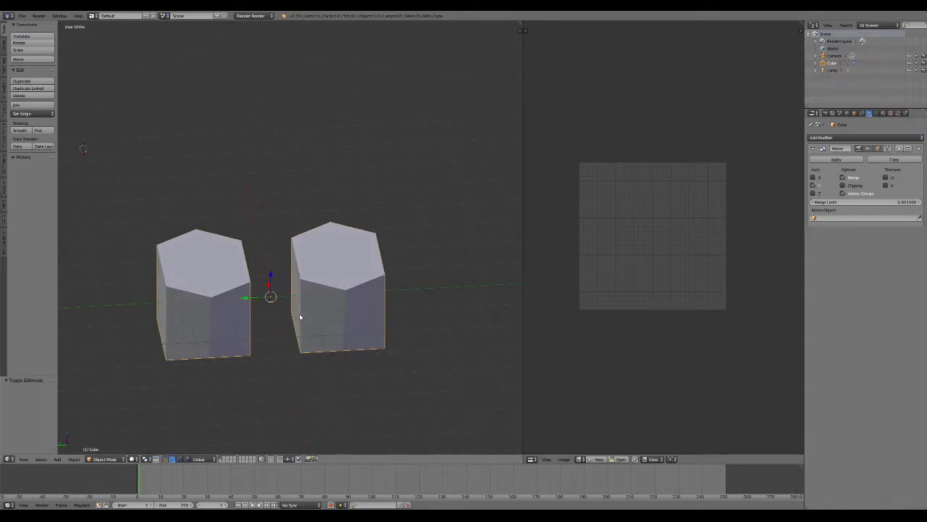
# Compare the mirrored shapes from the front in orthographic and perspective projection at several zoom distances
pyautogui.press('KP_1')
pyautogui.scroll(3, 319, 320)
pyautogui.keyDown('shift'); pyautogui.moveTo(314, 336); pyautogui.dragTo(316, 250, button='middle'); pyautogui.keyUp('shift')
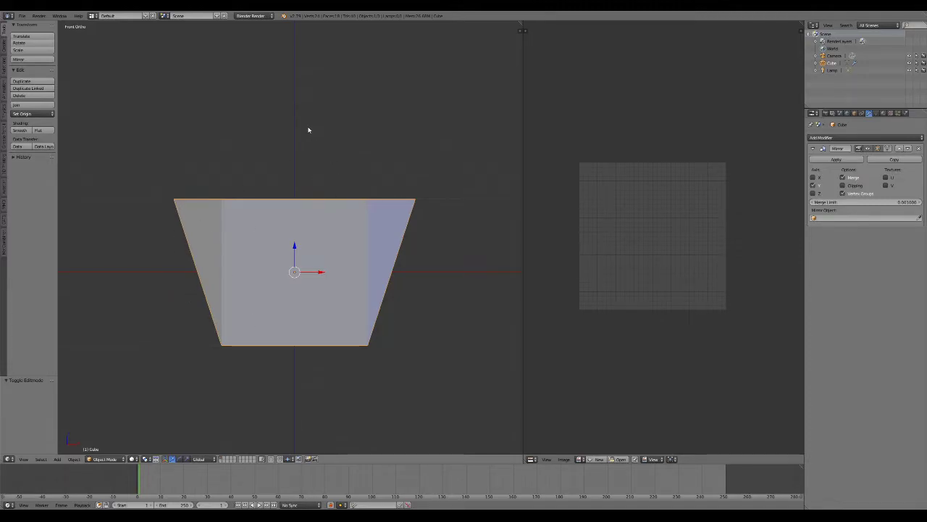
pyautogui.press('KP_5')
pyautogui.scroll(-6, 310, 137)
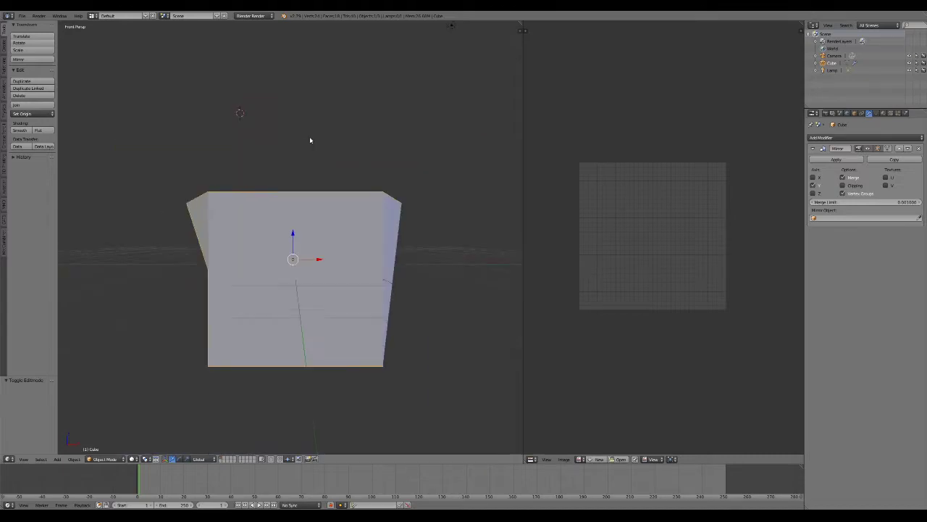
pyautogui.scroll(3, 316, 141)
pyautogui.scroll(2, 317, 145)
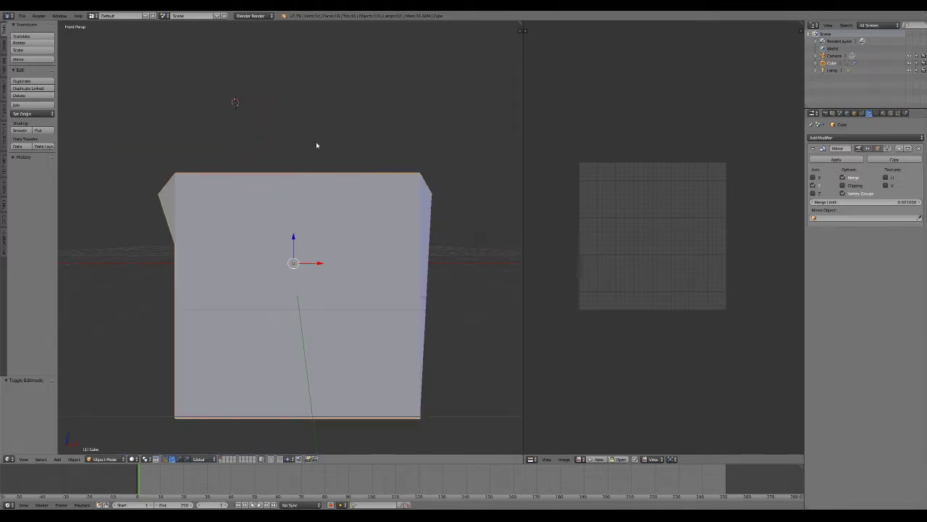
pyautogui.scroll(-6, 317, 145)
pyautogui.scroll(4, 317, 145)
pyautogui.scroll(4, 317, 146)
pyautogui.scroll(-3, 316, 145)
pyautogui.scroll(-3, 317, 146)
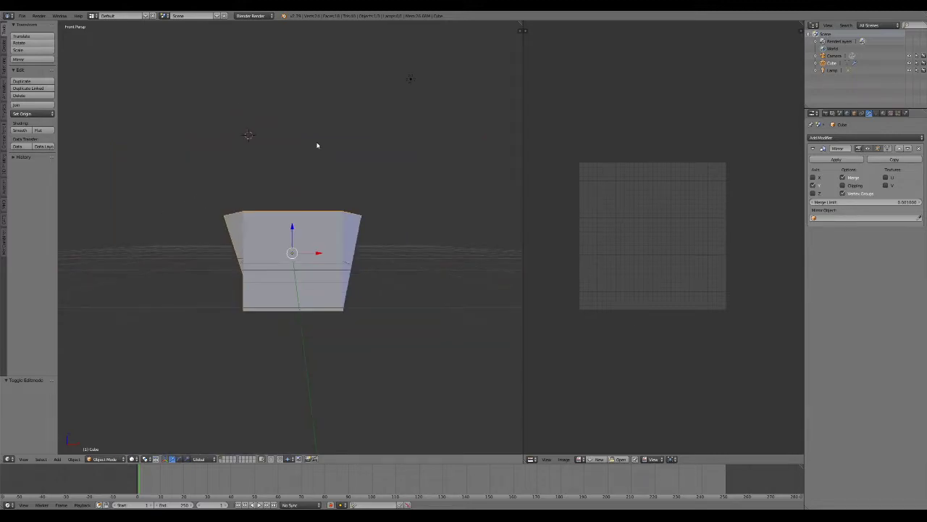
pyautogui.scroll(5, 317, 146)
pyautogui.scroll(-4, 316, 146)
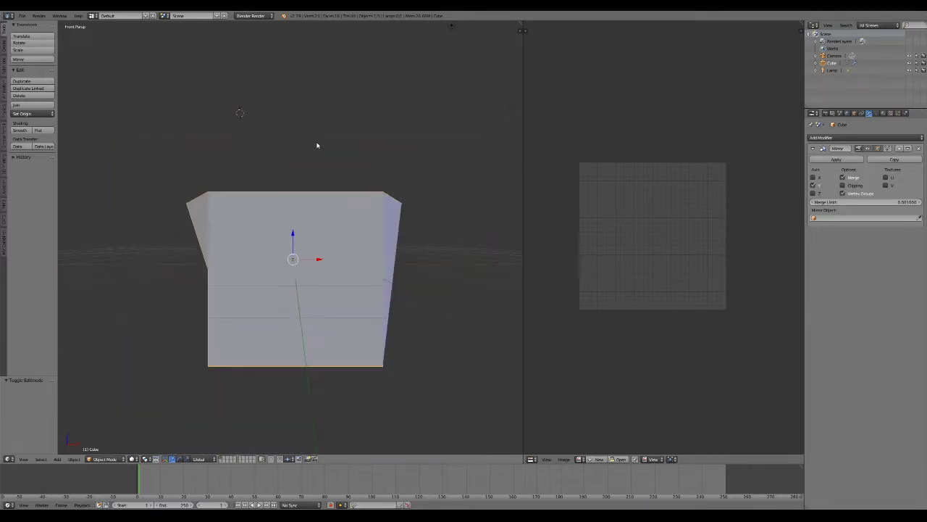
pyautogui.scroll(4, 316, 146)
pyautogui.scroll(-3, 317, 146)
pyautogui.moveTo(317, 145); pyautogui.dragTo(337, 168, button='middle')
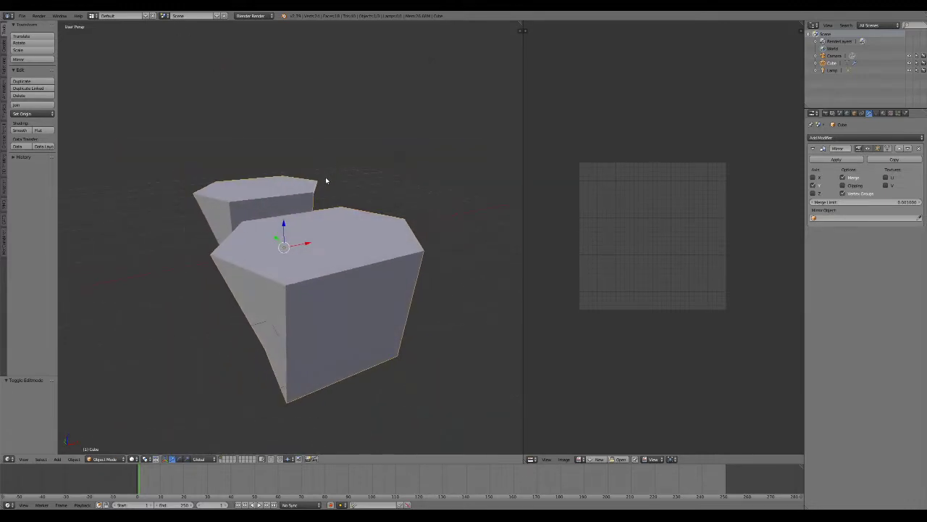
# Return the 3D view to orthographic projection and examine both mirrored shapes from raised angles
pyautogui.press('KP_5')
pyautogui.press('KP_5')
pyautogui.press('KP_5')
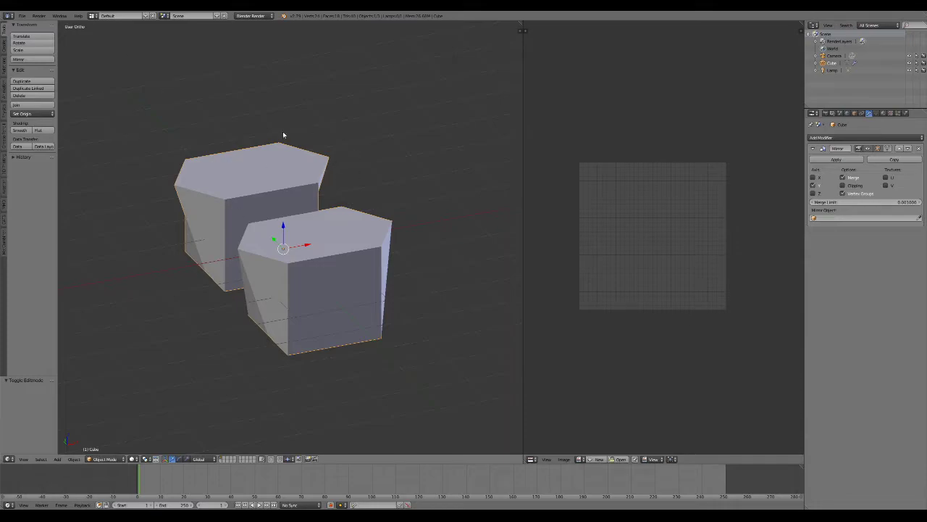
pyautogui.moveTo(326, 253); pyautogui.dragTo(369, 285, button='middle')
pyautogui.scroll(-2, 332, 310)
pyautogui.moveTo(331, 311); pyautogui.dragTo(382, 253, button='middle')
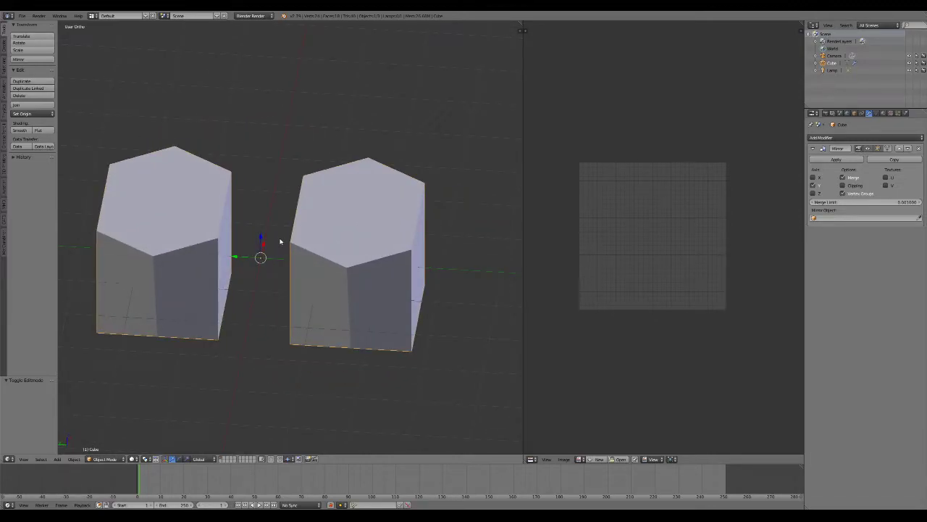
pyautogui.scroll(-3, 280, 243)
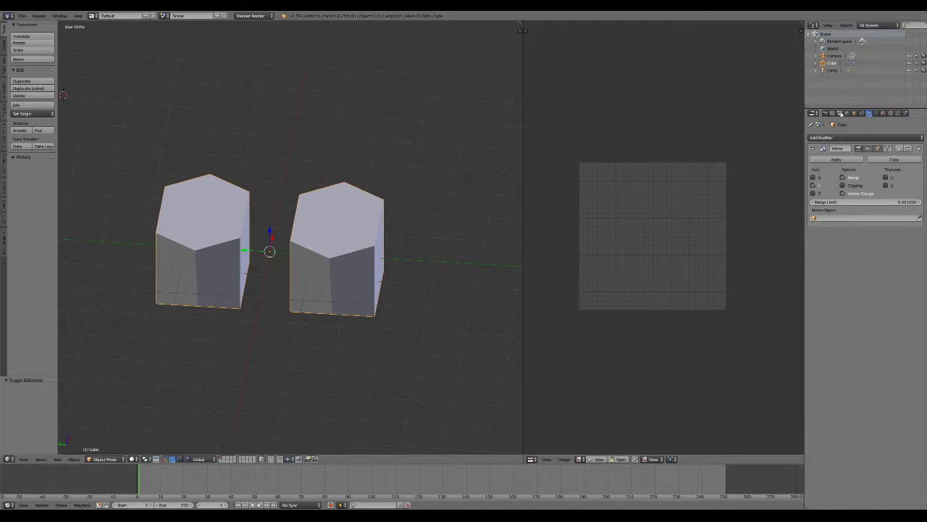
# Remove the Mirror modifier, add a new one and try its axes, leaving only the Y axis enabled
pyautogui.click(920, 148)
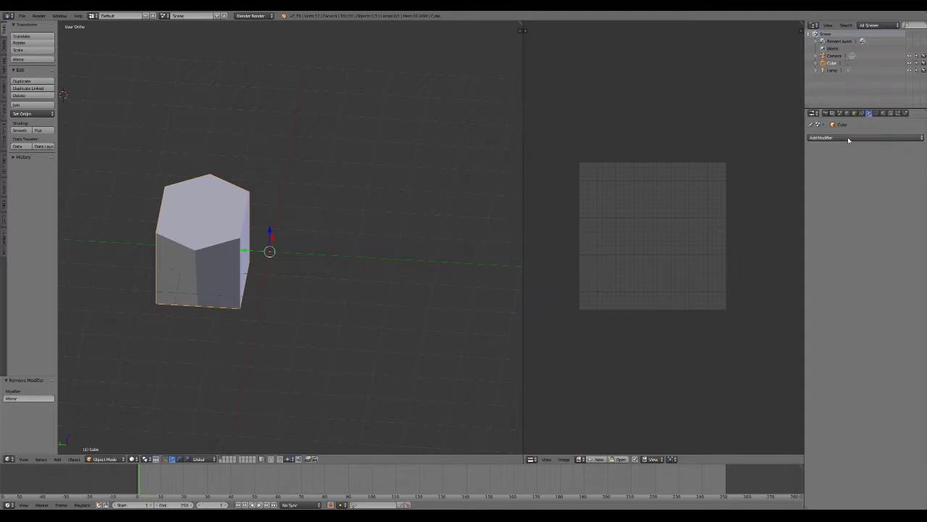
pyautogui.click(847, 138)
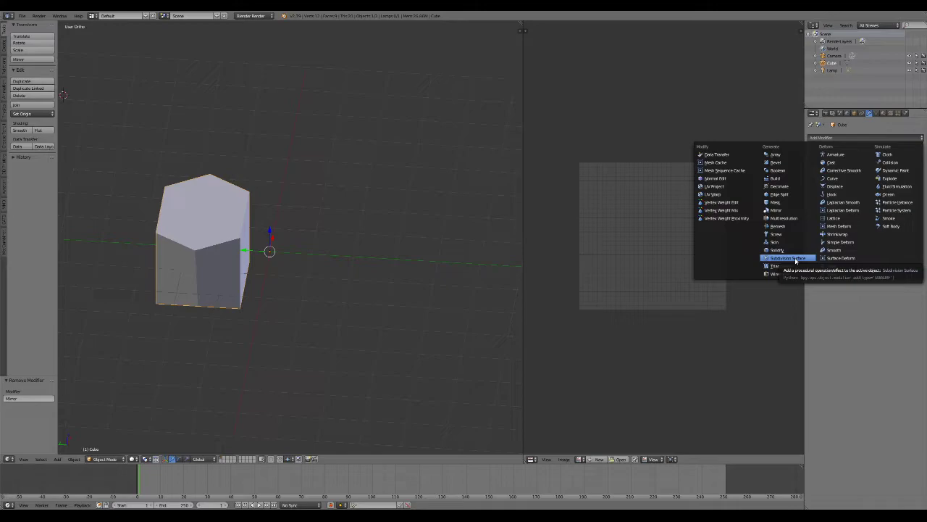
pyautogui.click(781, 213)
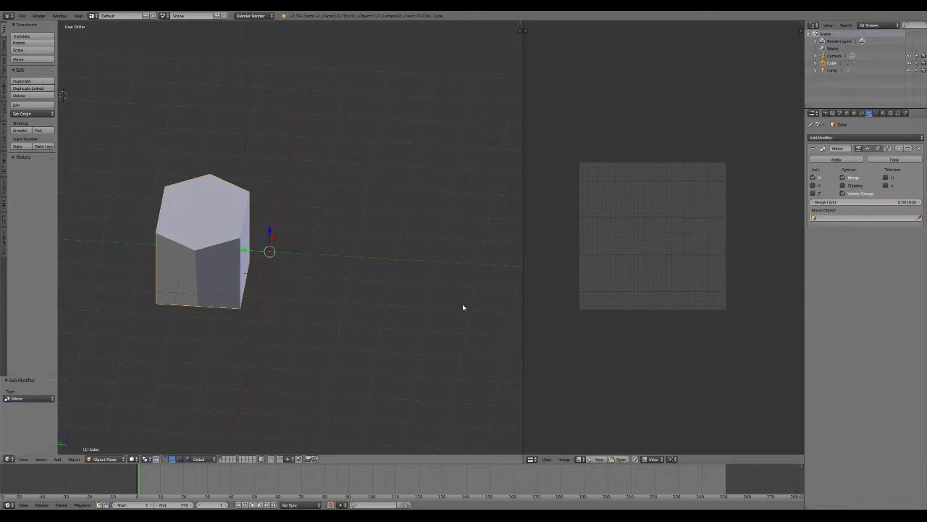
pyautogui.click(813, 185)
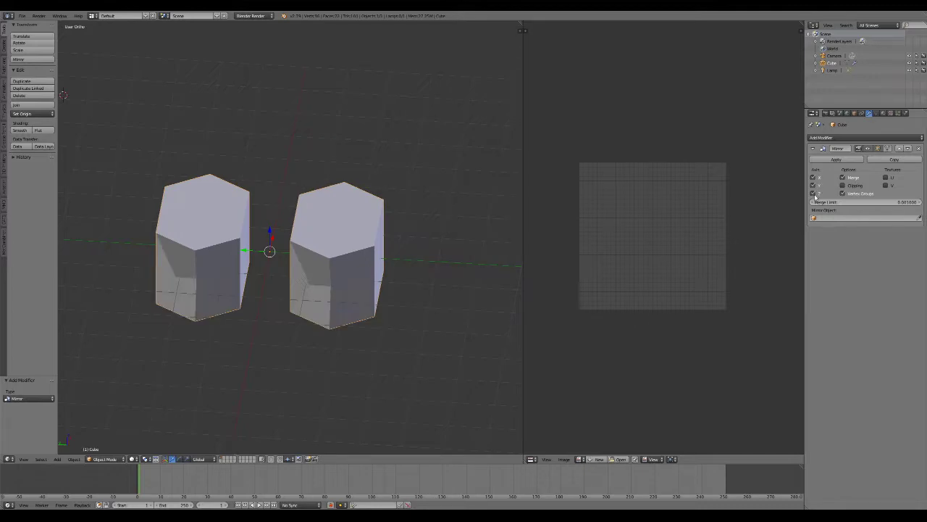
pyautogui.click(813, 186)
pyautogui.click(813, 177)
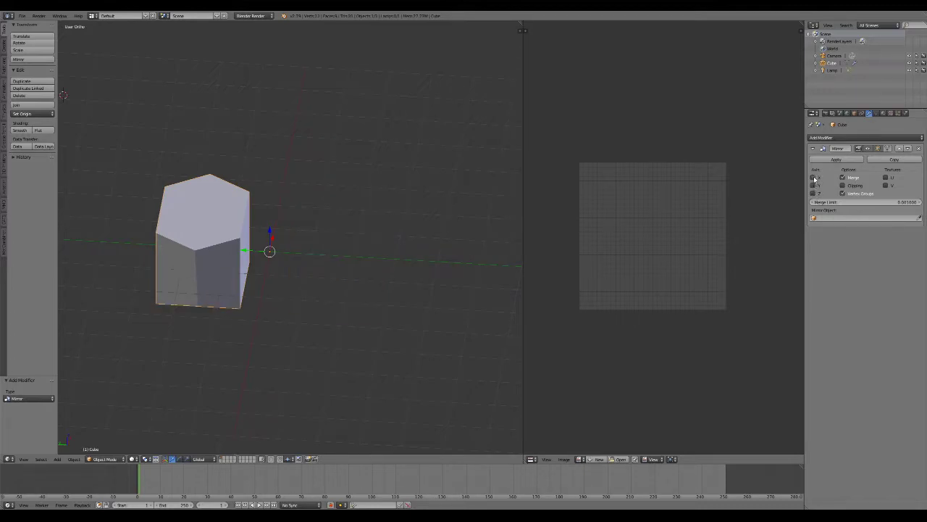
pyautogui.click(814, 186)
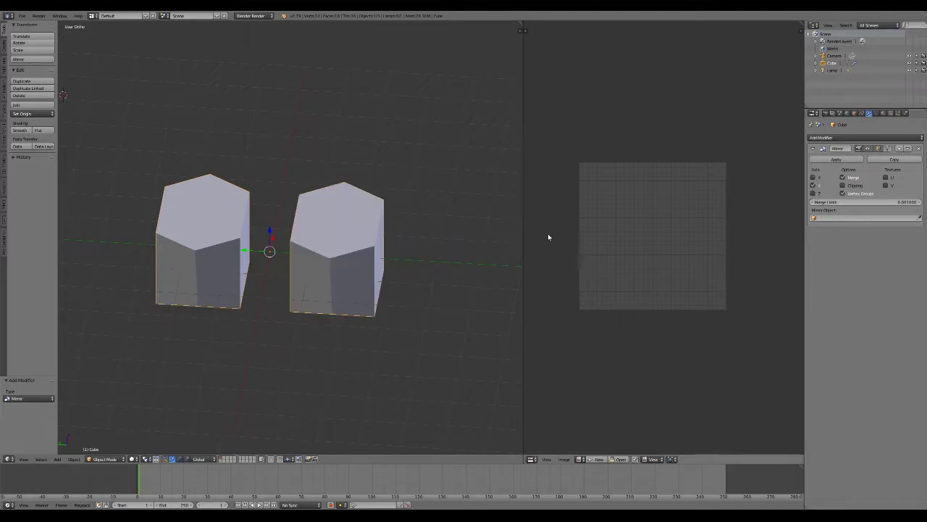
# Try moving a top corner vertex of the original shape towards its mirrored copy in Edit Mode
pyautogui.moveTo(420, 230); pyautogui.dragTo(288, 265, button='middle')
pyautogui.press('Tab')
pyautogui.rightClick(213, 230)
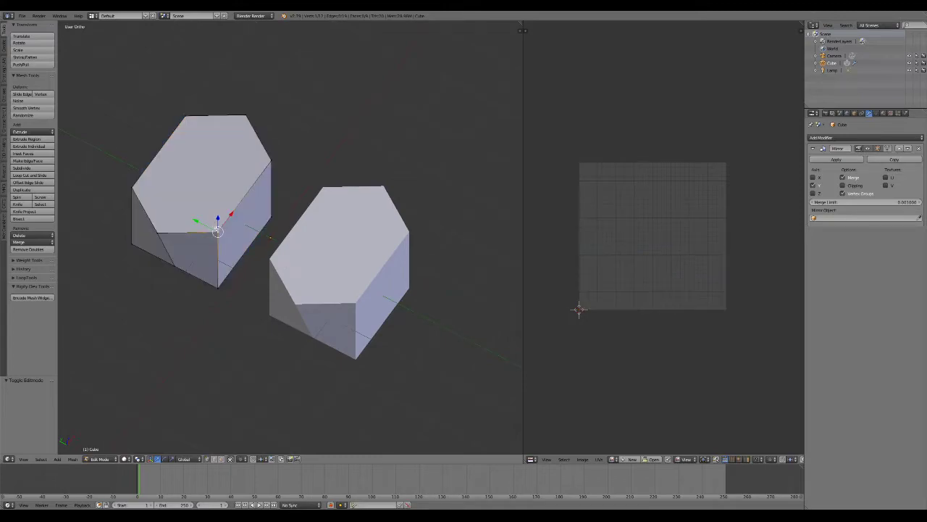
pyautogui.press('g')
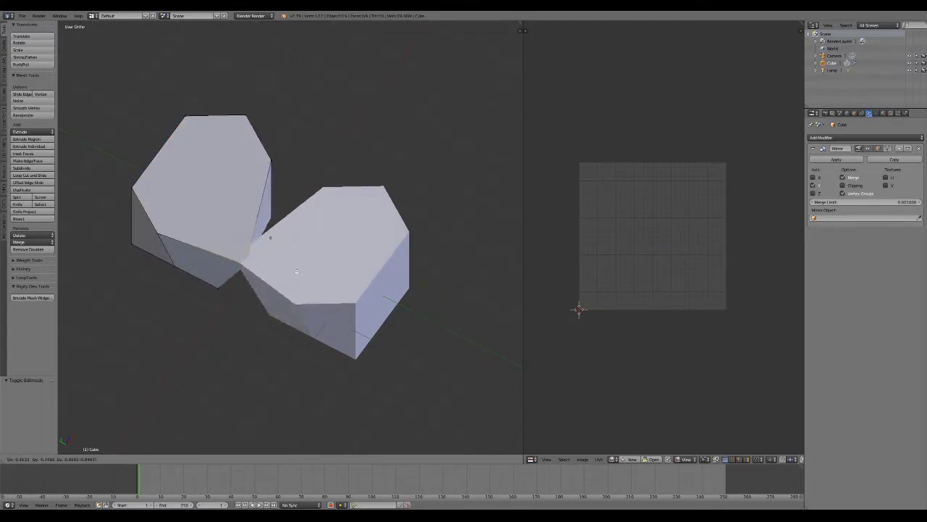
pyautogui.rightClick(263, 284)
pyautogui.press('Tab')
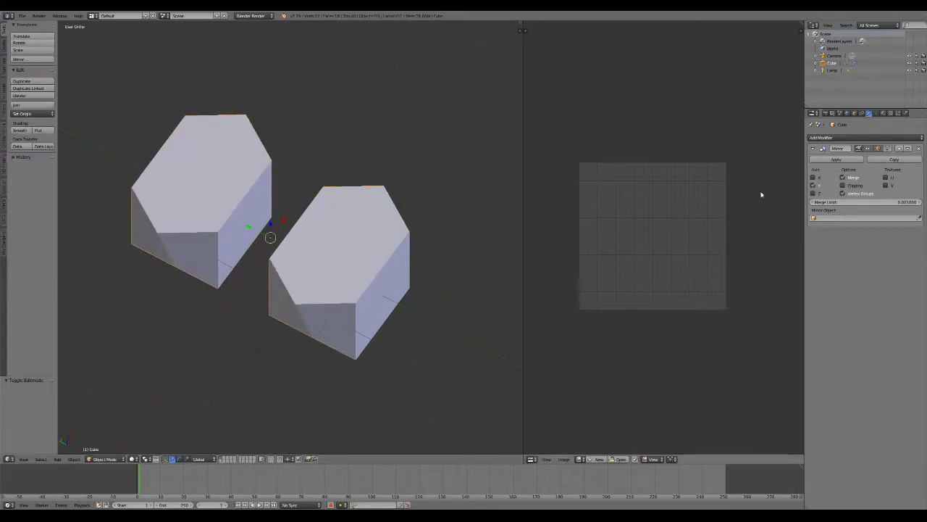
# Replace the object's Mirror modifier with a Solidify modifier
pyautogui.click(919, 148)
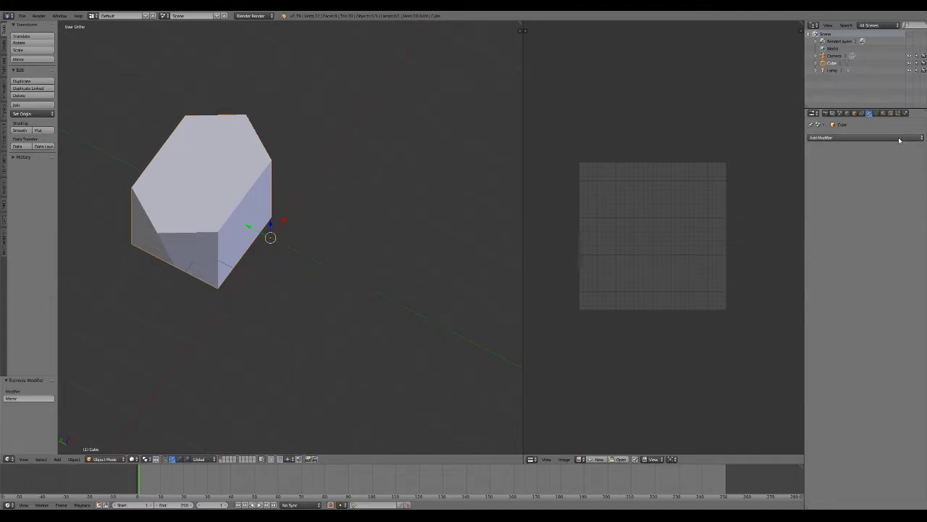
pyautogui.click(866, 138)
pyautogui.click(783, 252)
# Select all corner vertices of the hexagonal top face in wireframe and delete the face to open the shape
pyautogui.scroll(2, 338, 217)
pyautogui.keyDown('shift'); pyautogui.moveTo(229, 230); pyautogui.dragTo(345, 270, button='middle'); pyautogui.keyUp('shift')
pyautogui.press('z')
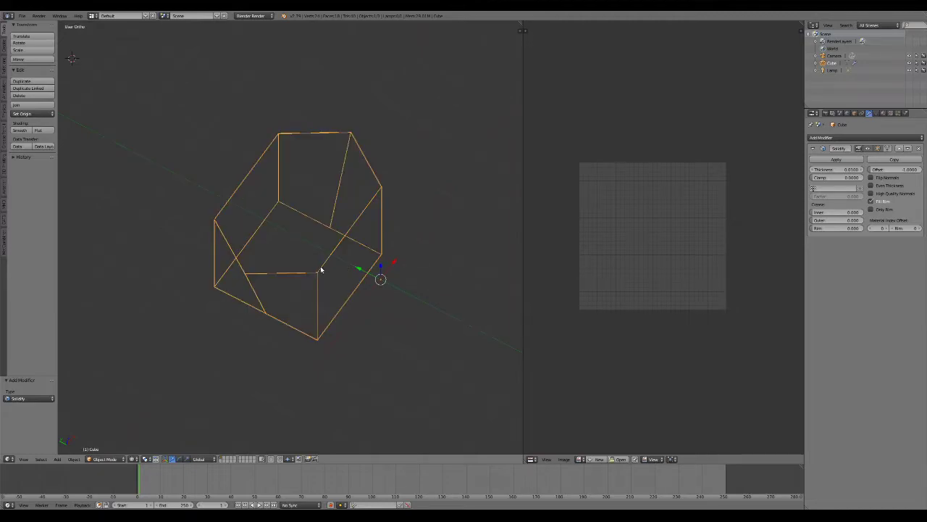
pyautogui.press('Tab')
pyautogui.keyDown('shift'); pyautogui.rightClick(246, 274); pyautogui.keyUp('shift')
pyautogui.keyDown('shift'); pyautogui.rightClick(214, 217); pyautogui.keyUp('shift')
pyautogui.keyDown('shift'); pyautogui.rightClick(278, 133); pyautogui.keyUp('shift')
pyautogui.keyDown('shift'); pyautogui.rightClick(350, 131); pyautogui.keyUp('shift')
pyautogui.keyDown('shift'); pyautogui.rightClick(382, 186); pyautogui.keyUp('shift')
pyautogui.press('z')
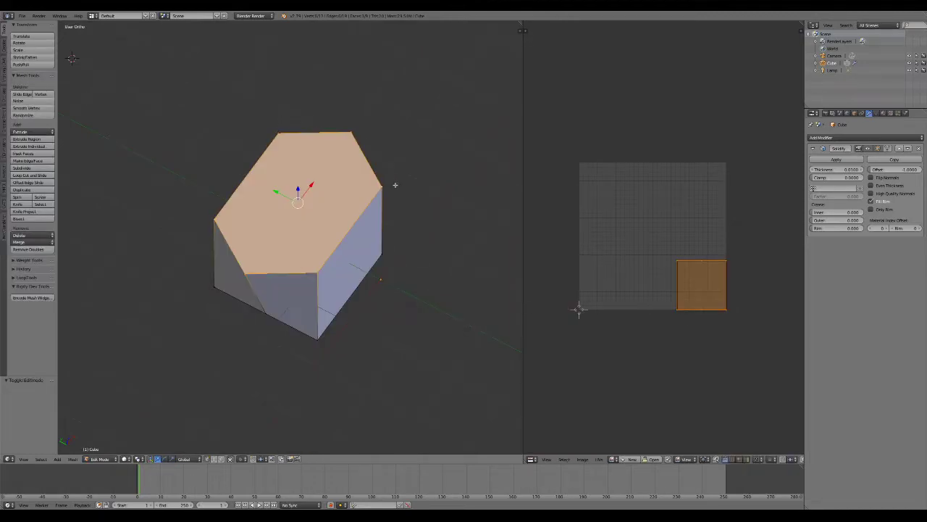
pyautogui.press('x')
pyautogui.click(383, 153)
pyautogui.press('Tab')
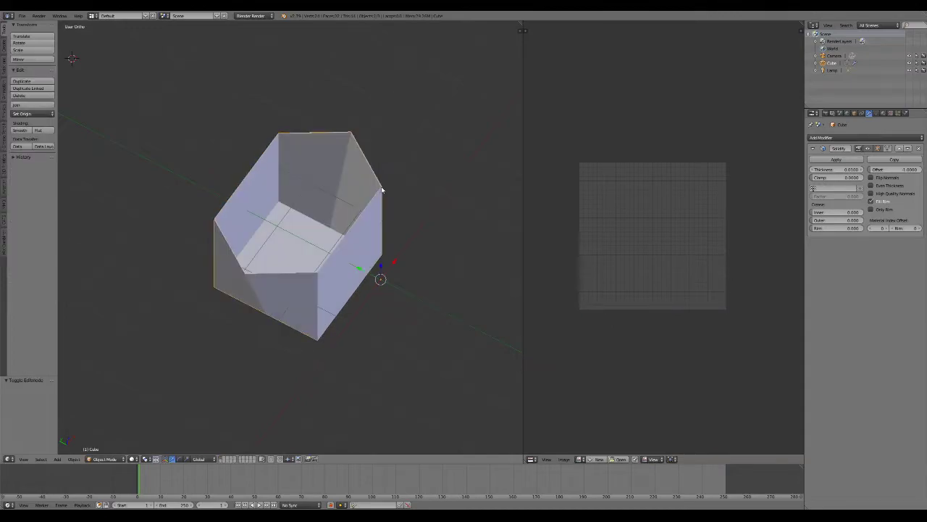
# Set the Solidify modifier's thickness to 0.19 and check the walls of the open shape
pyautogui.scroll(3, 384, 192)
pyautogui.moveTo(389, 196); pyautogui.dragTo(434, 218, button='middle')
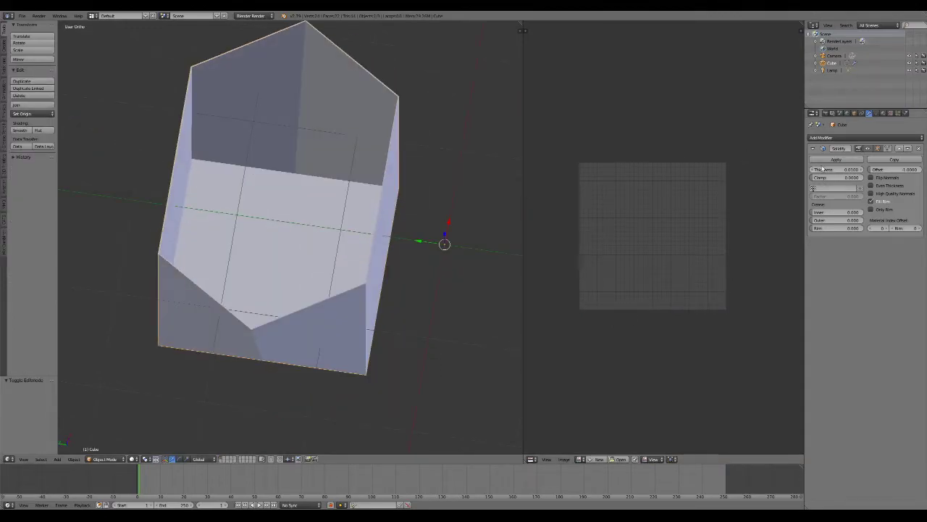
pyautogui.moveTo(830, 171)
pyautogui.mouseDown()
pyautogui.moveTo(881, 171)
pyautogui.moveTo(826, 170)
pyautogui.mouseUp()
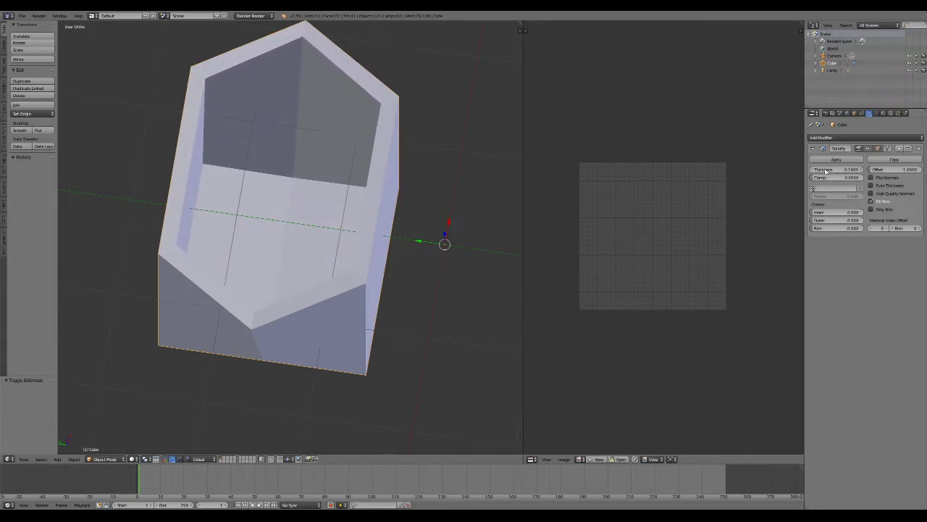
pyautogui.scroll(1, 357, 129)
pyautogui.keyDown('shift'); pyautogui.moveTo(375, 91); pyautogui.dragTo(368, 154, button='middle'); pyautogui.keyUp('shift')
pyautogui.moveTo(414, 183); pyautogui.dragTo(402, 164, button='middle')
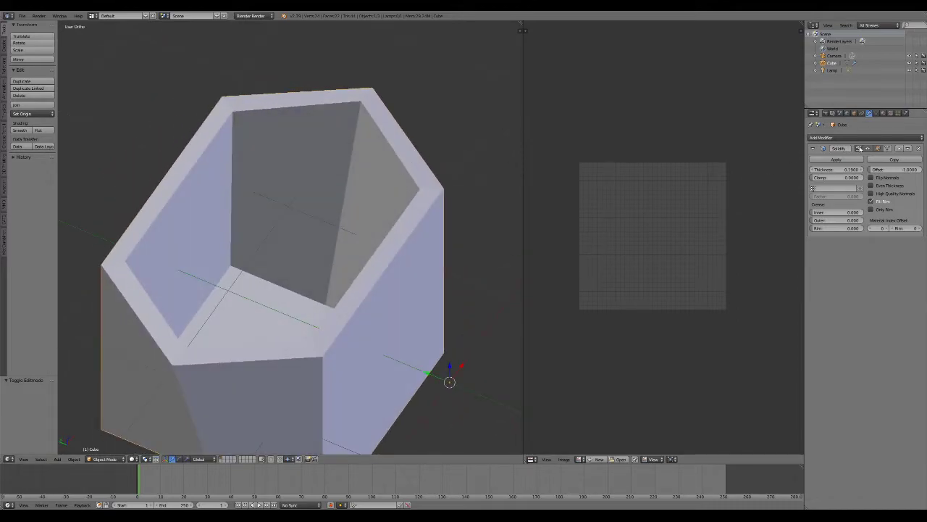
# Add a Subdivision Surface modifier to the hollow shape and view it from different angles
pyautogui.click(864, 137)
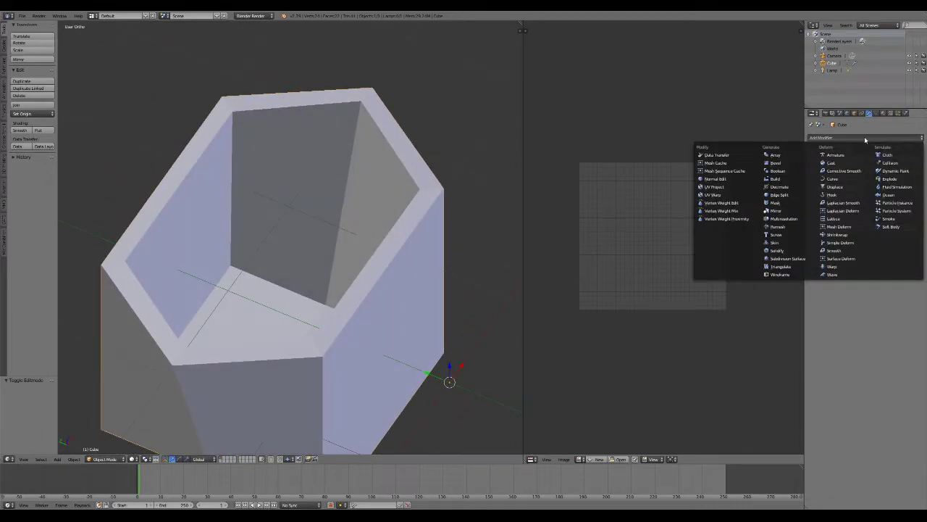
pyautogui.click(800, 259)
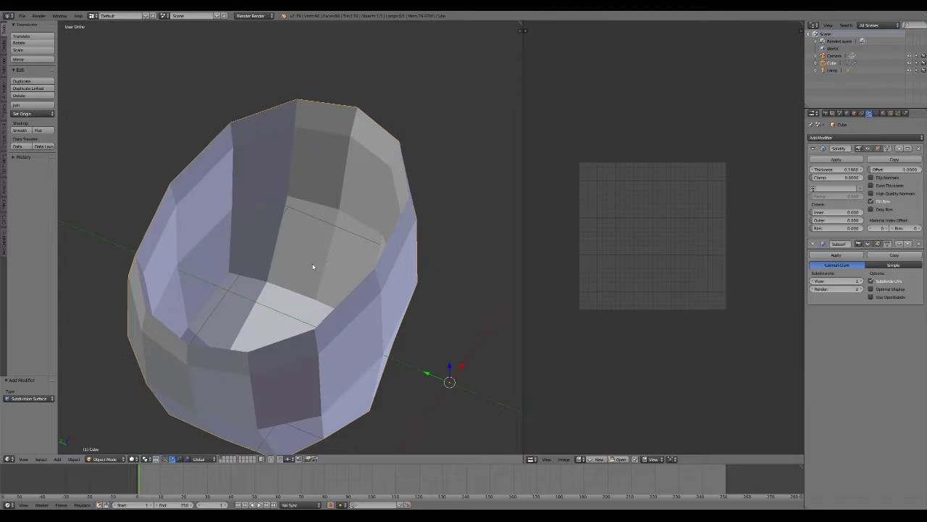
pyautogui.scroll(-3, 313, 268)
pyautogui.moveTo(363, 277)
pyautogui.mouseDown(button='middle')
pyautogui.moveTo(352, 258)
pyautogui.moveTo(304, 249)
pyautogui.moveTo(305, 269)
pyautogui.moveTo(366, 289)
pyautogui.mouseUp(button='middle')
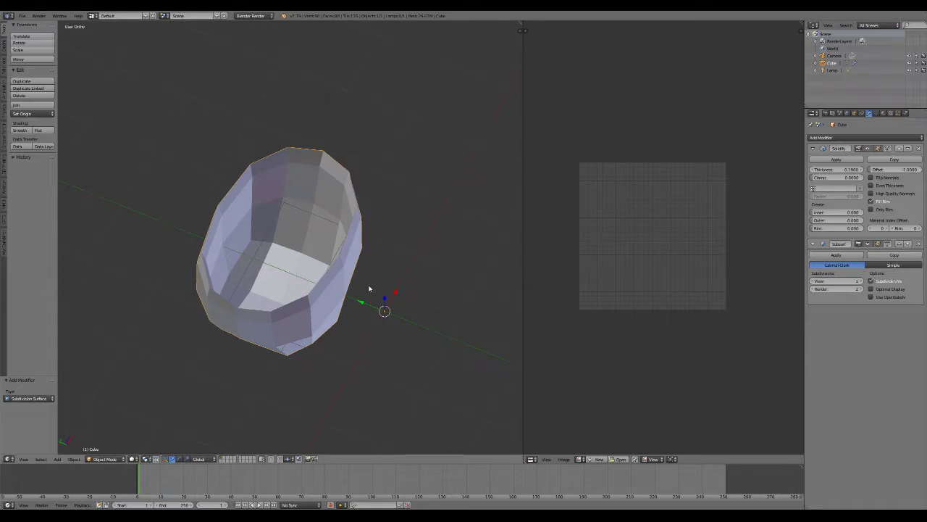
pyautogui.scroll(2, 369, 289)
pyautogui.moveTo(370, 287); pyautogui.dragTo(368, 265, button='middle')
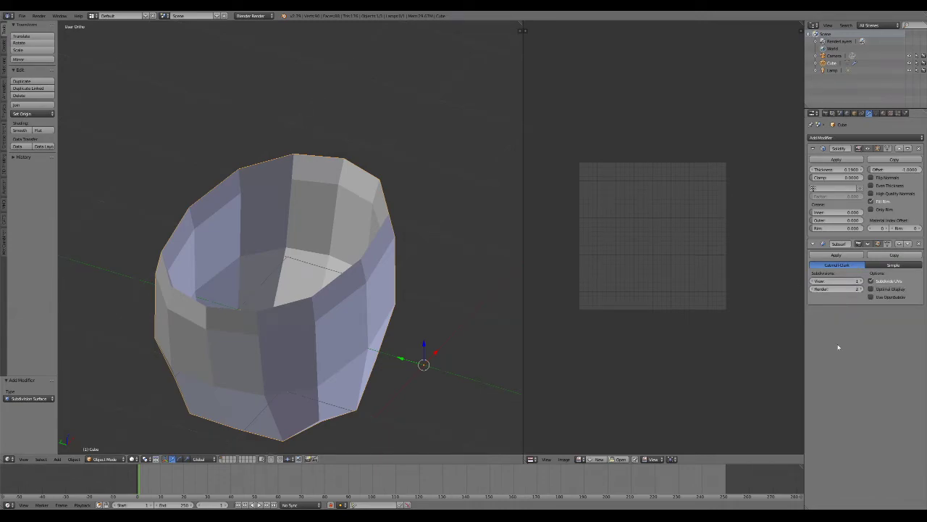
# Raise the Subdivision Surface view level to 4 and inspect the resulting mesh density in wireframe
pyautogui.click(861, 281)
pyautogui.click(860, 281)
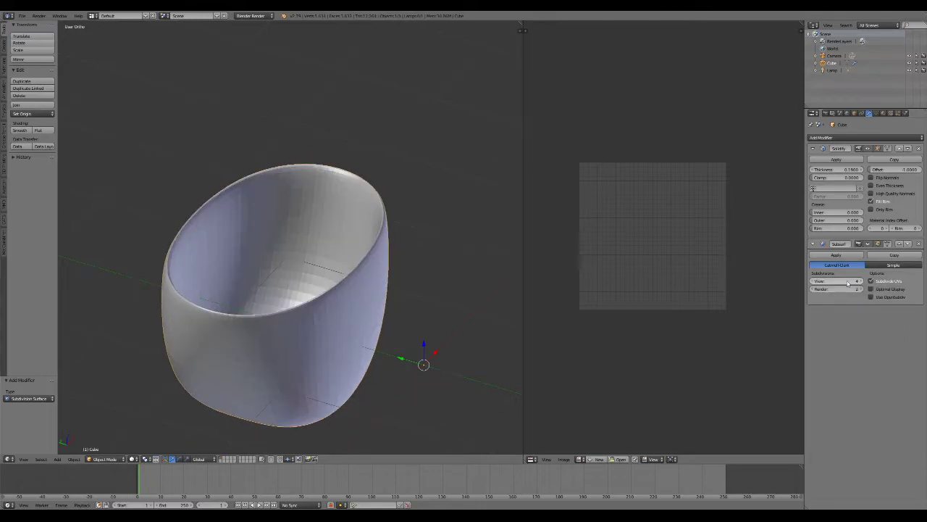
pyautogui.scroll(6, 344, 163)
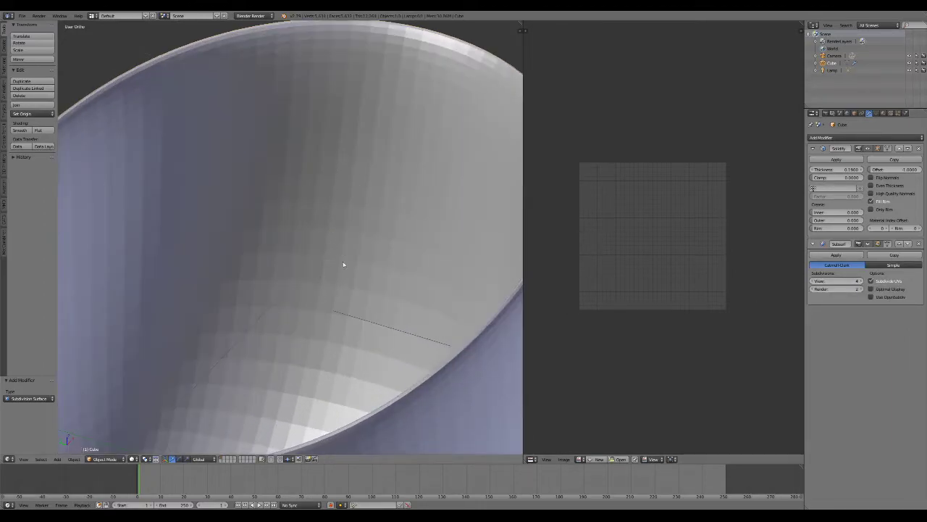
pyautogui.press('z')
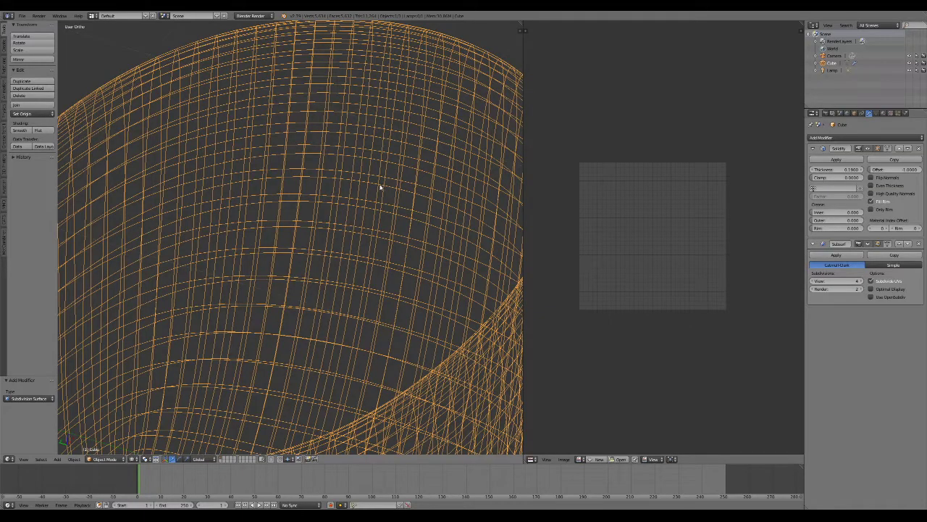
pyautogui.press('z')
pyautogui.scroll(-6, 314, 246)
pyautogui.moveTo(315, 250); pyautogui.dragTo(339, 281, button='middle')
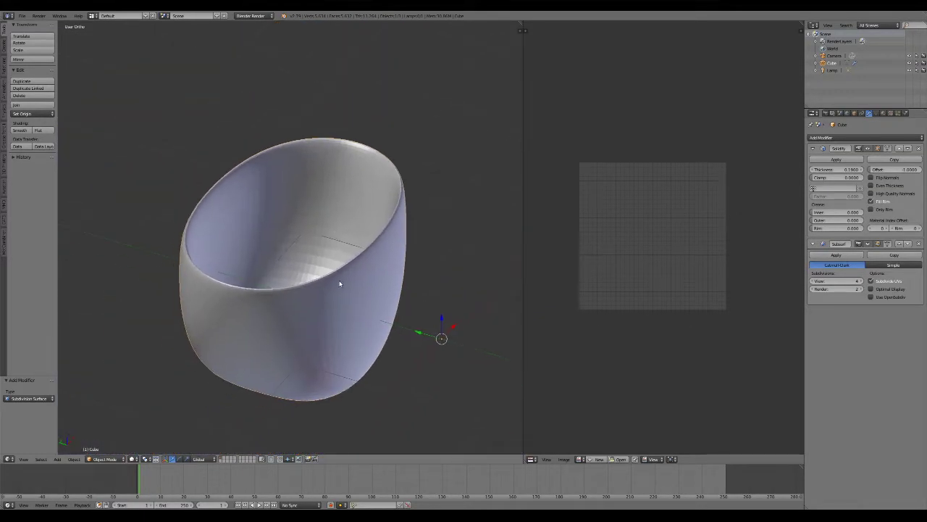
# Lower the Subdivision Surface view level to 2
pyautogui.click(812, 281)
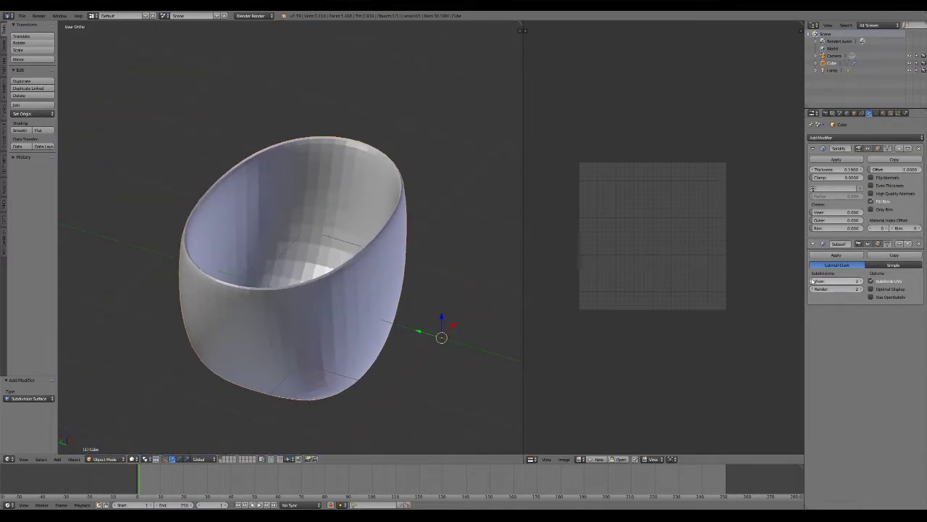
pyautogui.click(812, 281)
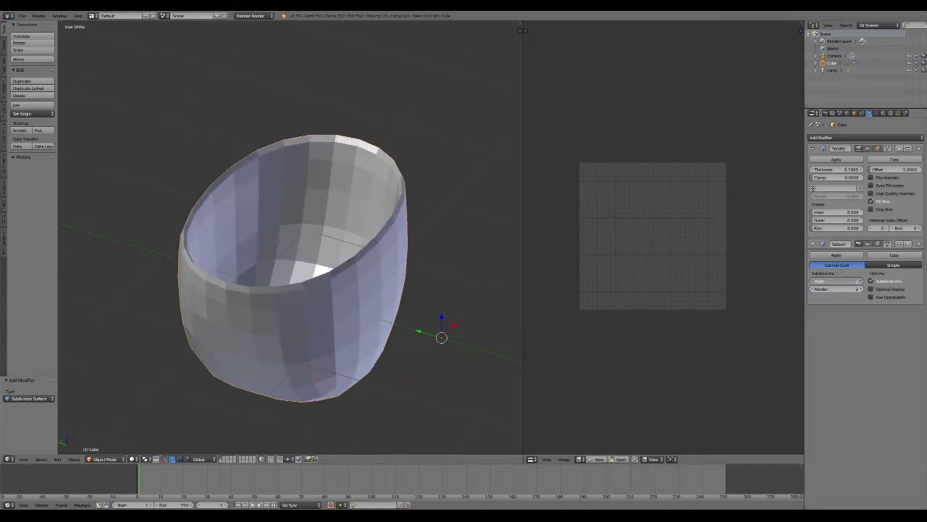
# Compare the shape at Subdivision Surface view level 1, and set the view level back to 2
pyautogui.click(812, 281)
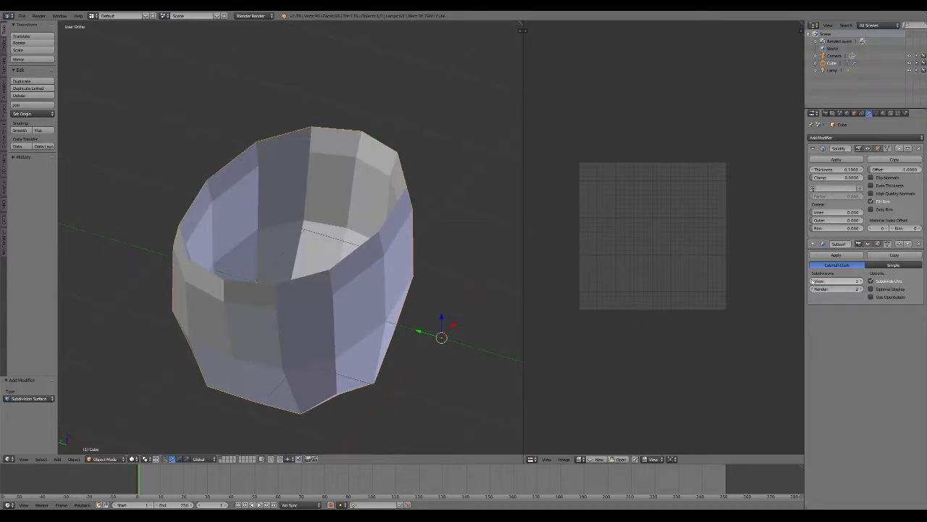
pyautogui.scroll(-2, 294, 321)
pyautogui.moveTo(295, 318); pyautogui.dragTo(533, 305, button='middle')
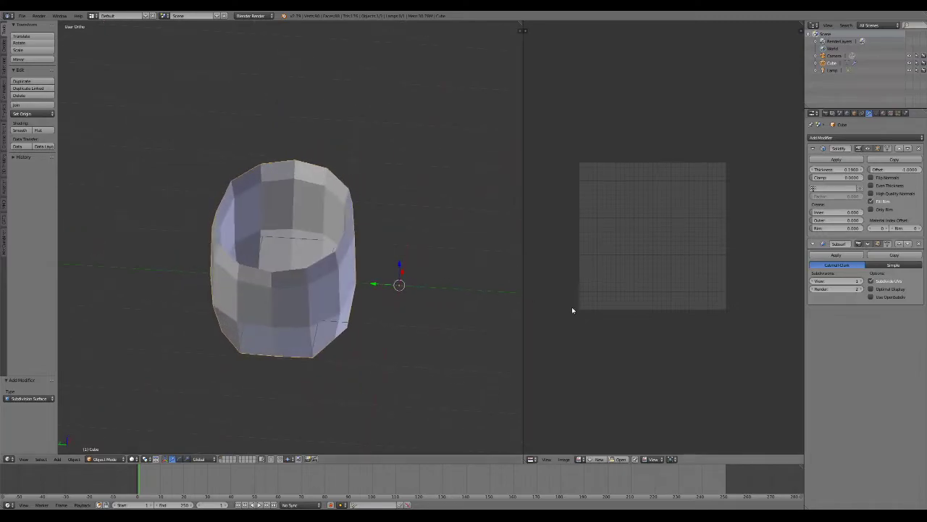
pyautogui.click(859, 281)
# Try moving a rim vertex and a bottom-edge vertex of the control cage in Edit Mode, cancelling both moves and returning to Object Mode
pyautogui.press('Tab')
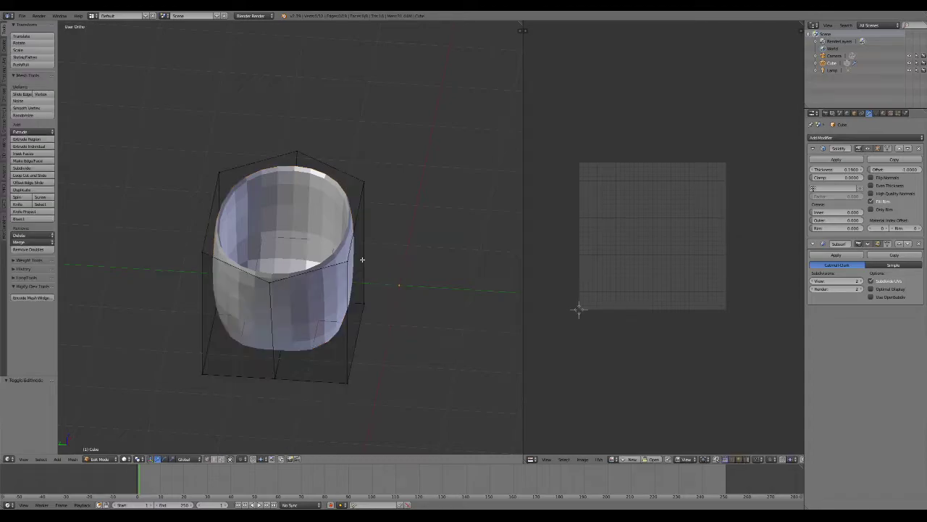
pyautogui.rightClick(351, 262)
pyautogui.press('g')
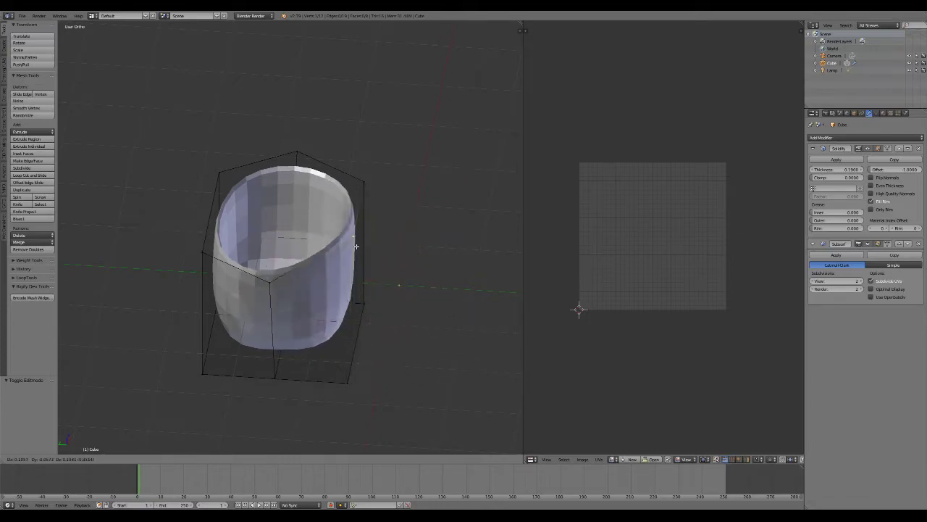
pyautogui.press('Escape')
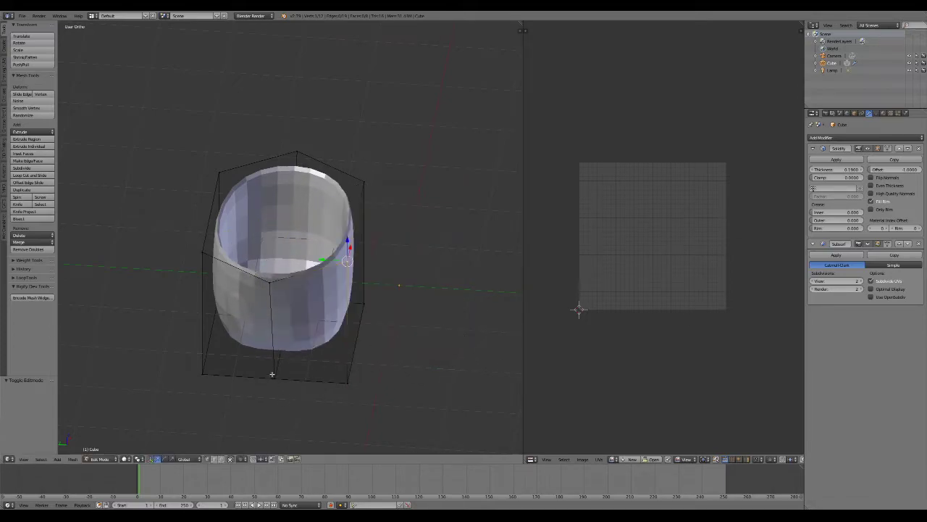
pyautogui.rightClick(273, 378)
pyautogui.press('g')
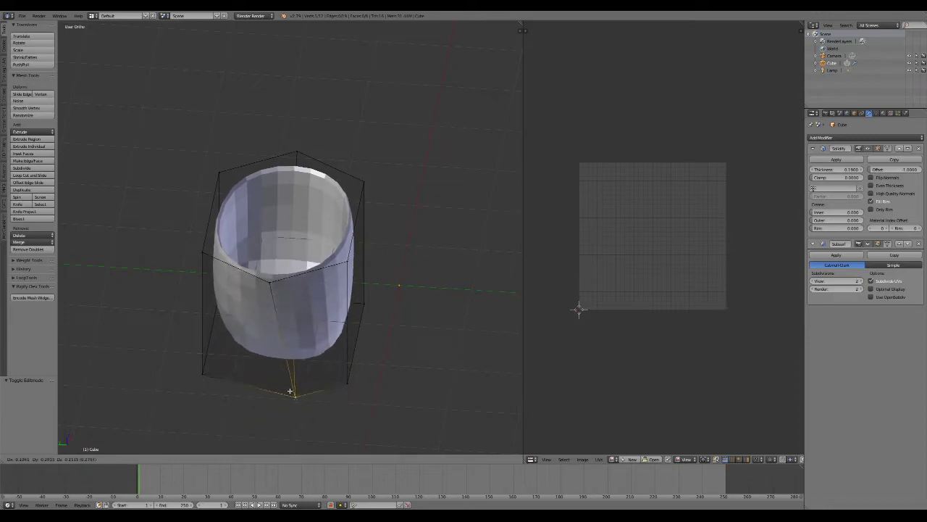
pyautogui.rightClick(294, 408)
pyautogui.press('Tab')
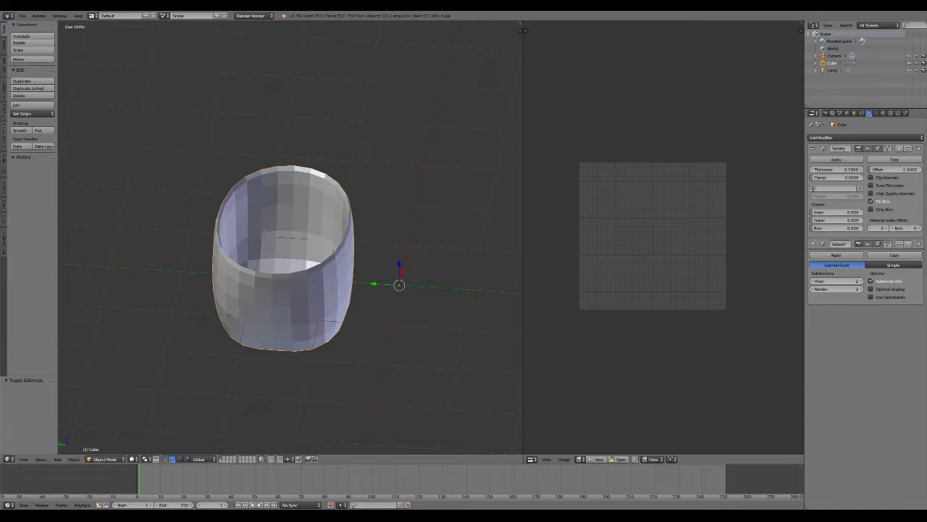
# Examine the list of available interaction modes for the cup and keep Object Mode
pyautogui.moveTo(478, 293); pyautogui.dragTo(384, 260, button='middle')
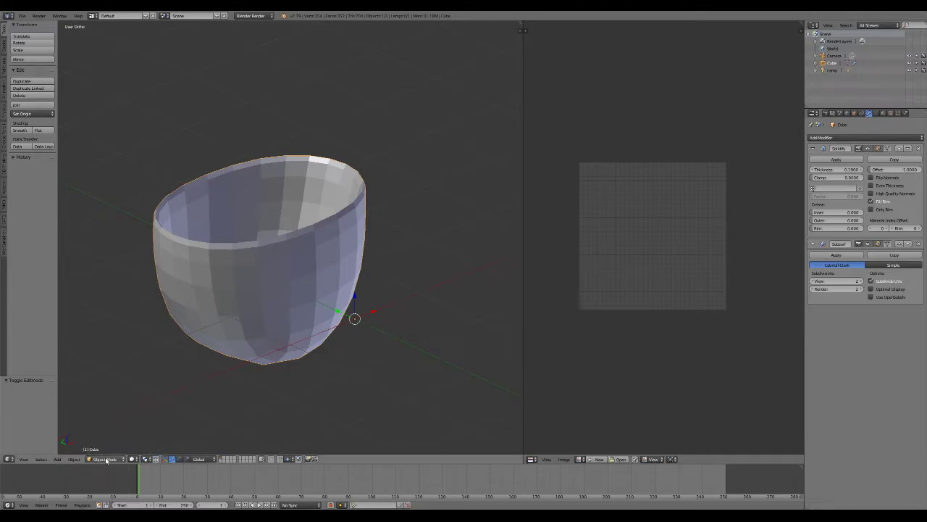
pyautogui.click(106, 458)
pyautogui.click(107, 460)
pyautogui.click(106, 460)
pyautogui.click(107, 459)
pyautogui.click(107, 459)
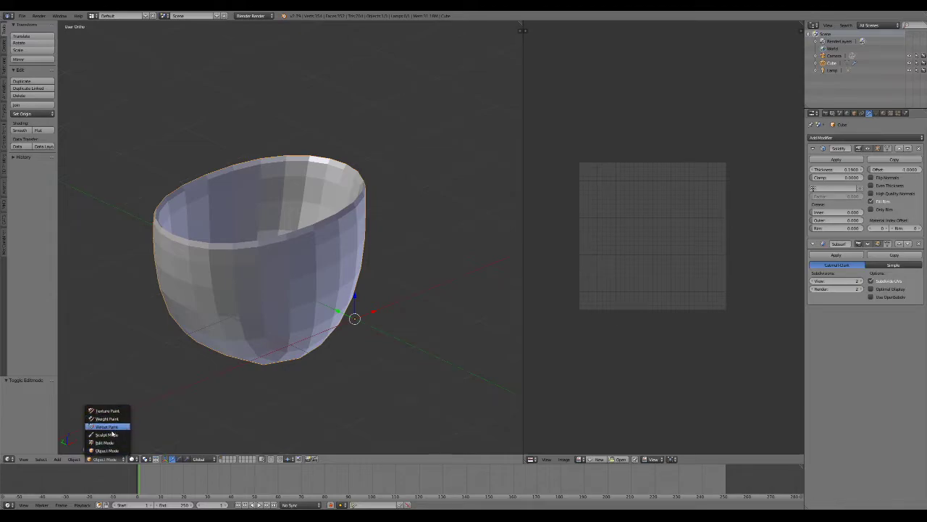
pyautogui.click(111, 453)
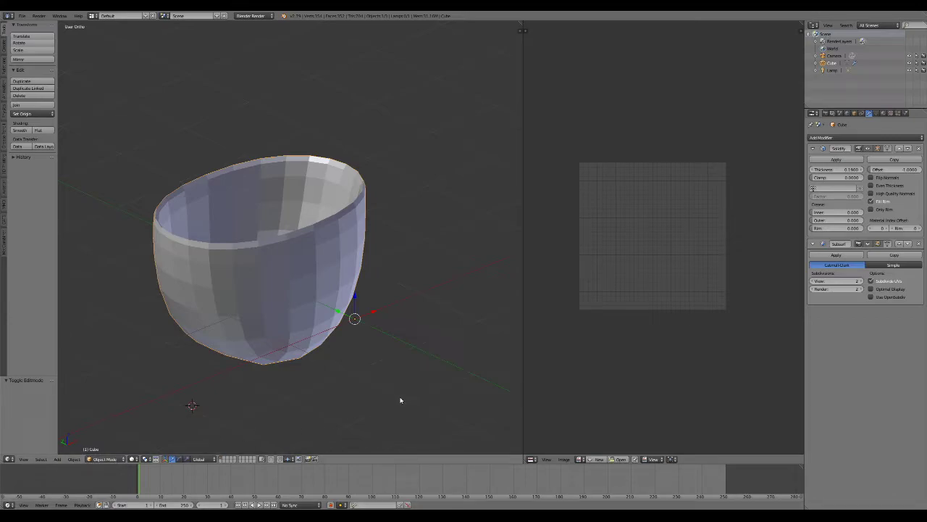
# Switch the cup back and forth between Edit Mode and Object Mode, finishing in Edit Mode
pyautogui.press('Tab')
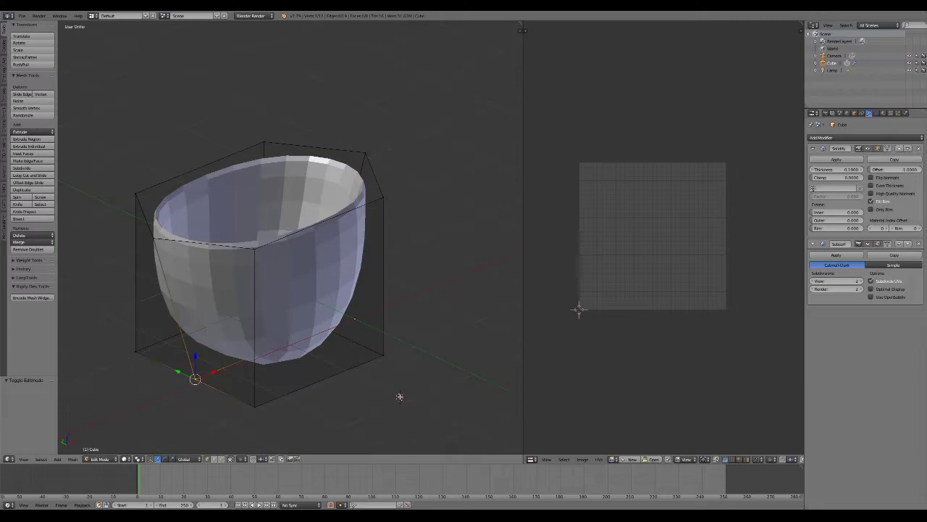
pyautogui.press('Tab')
pyautogui.press('Tab')
pyautogui.press('Tab')
pyautogui.press('Tab')
pyautogui.press('Tab')
pyautogui.press('Tab')
pyautogui.press('Tab')
pyautogui.press('Tab')
pyautogui.press('Tab')
pyautogui.press('Tab')
pyautogui.press('Tab')
pyautogui.press('Tab')
pyautogui.press('Tab')
pyautogui.press('Tab')
pyautogui.press('Tab')
pyautogui.press('Tab')
pyautogui.press('Tab')
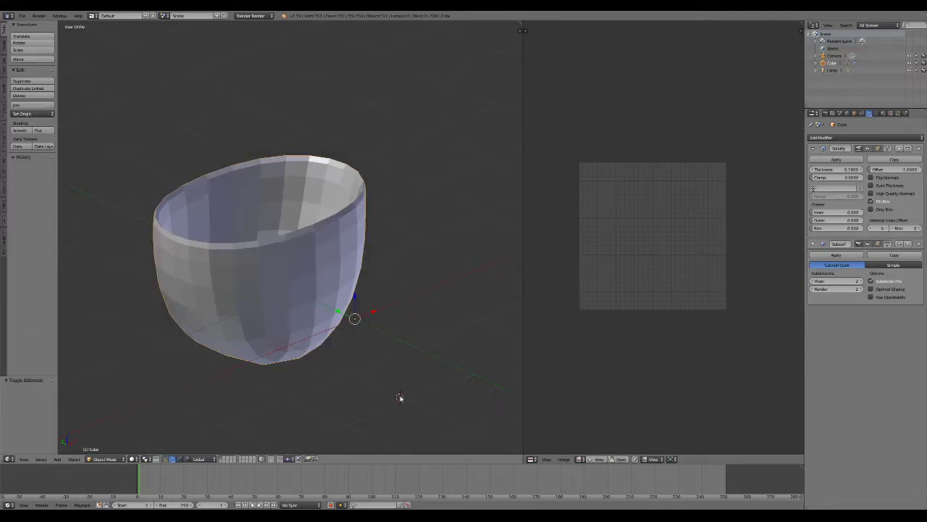
pyautogui.press('Tab')
pyautogui.press('Tab')
pyautogui.press('Tab')
pyautogui.press('Tab')
pyautogui.press('Tab')
pyautogui.press('Tab')
pyautogui.press('Tab')
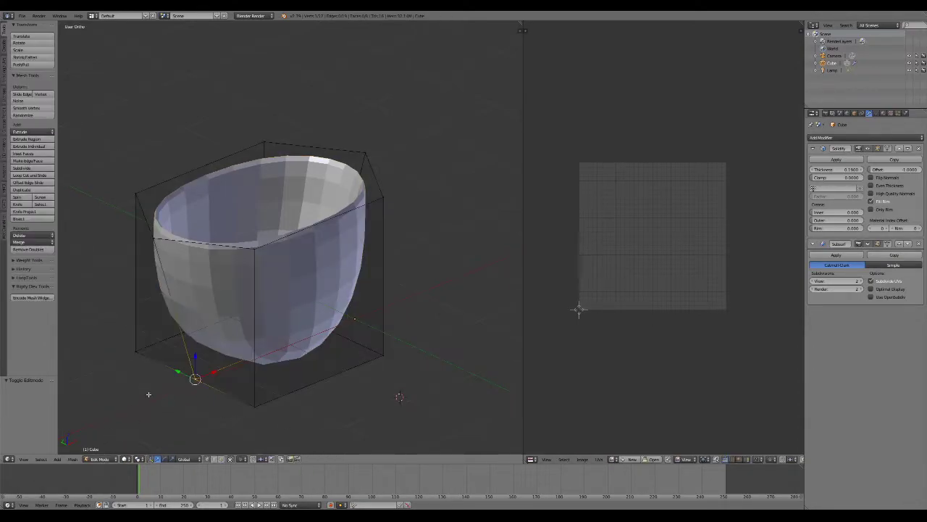
# Pull the rim vertices on the near side of the cup down and outward to open up the shape
pyautogui.rightClick(256, 255)
pyautogui.press('g')
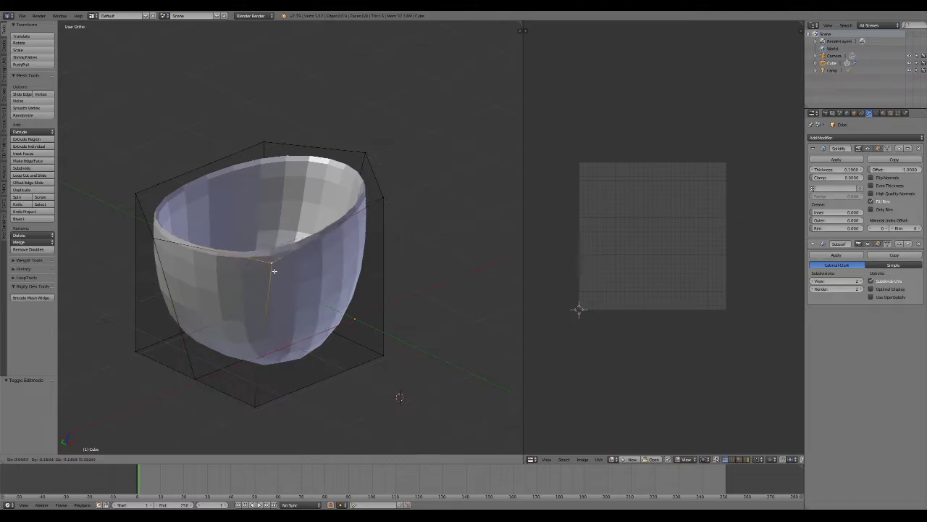
pyautogui.click(352, 361)
pyautogui.press('g')
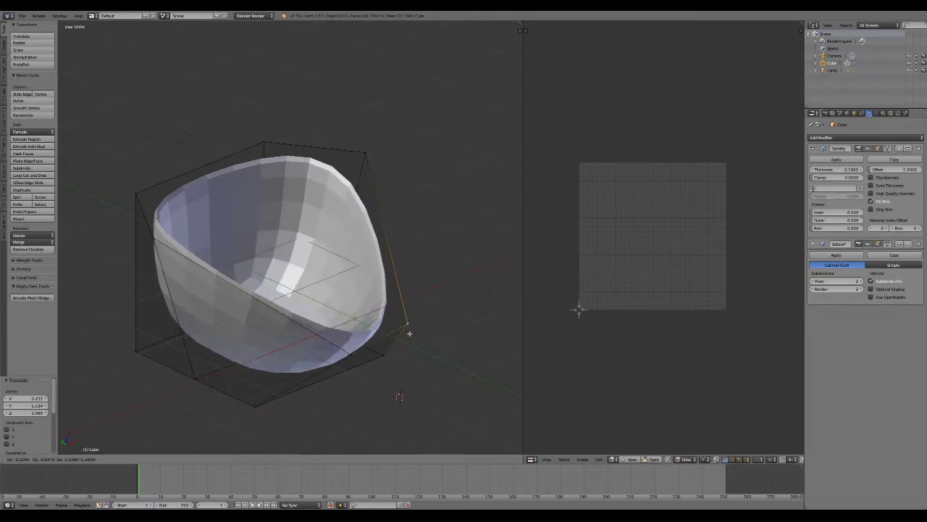
pyautogui.click(408, 325)
pyautogui.rightClick(155, 239)
pyautogui.press('g')
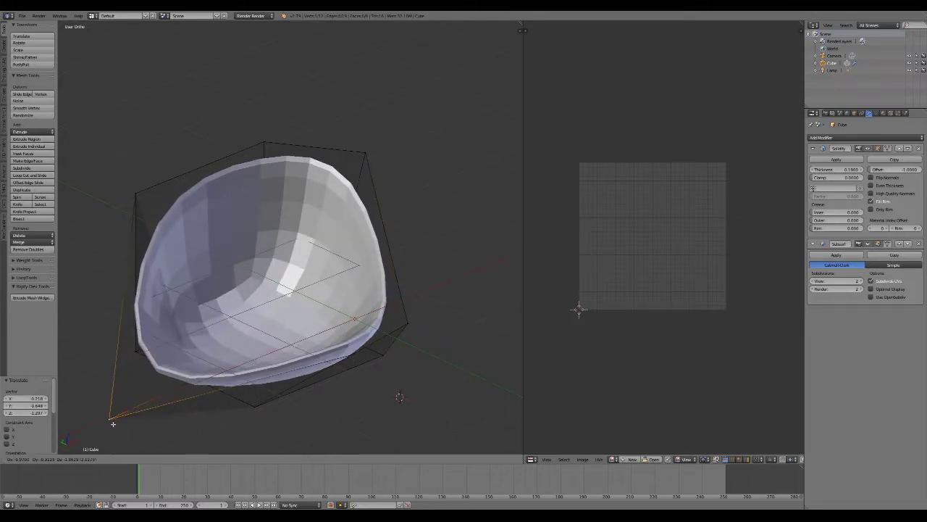
pyautogui.click(110, 419)
# Stretch one far rim vertex outward into a long tip, lower the other far rim vertex, and return to Object Mode
pyautogui.rightClick(365, 152)
pyautogui.press('g')
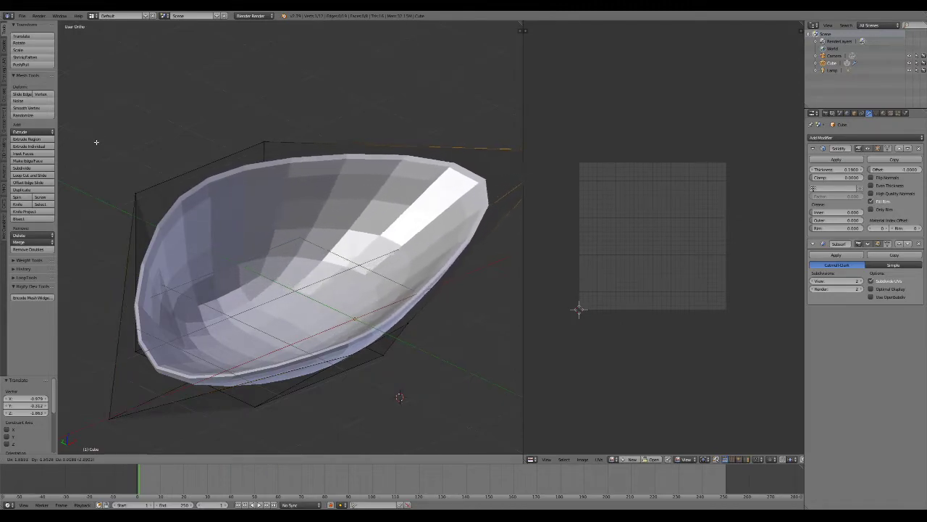
pyautogui.click(257, 126)
pyautogui.rightClick(263, 141)
pyautogui.press('g')
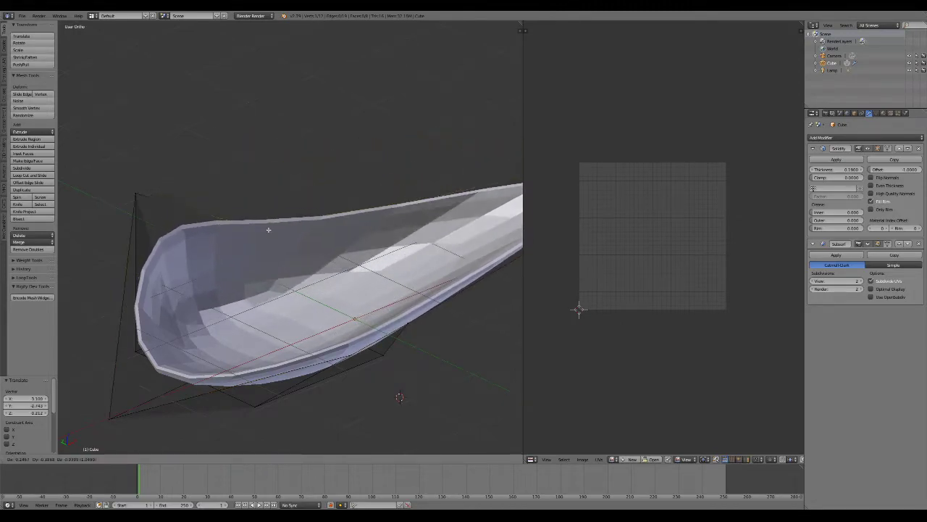
pyautogui.click(277, 279)
pyautogui.scroll(-3, 313, 272)
pyautogui.press('Tab')
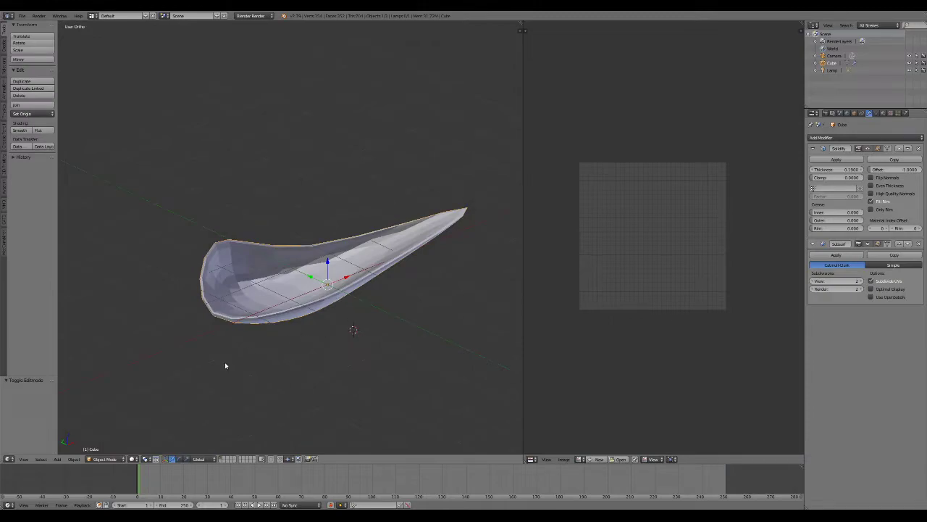
# Switch to Sculpt Mode and sculpt the wide end of the shape with the Inflate brush
pyautogui.click(108, 459)
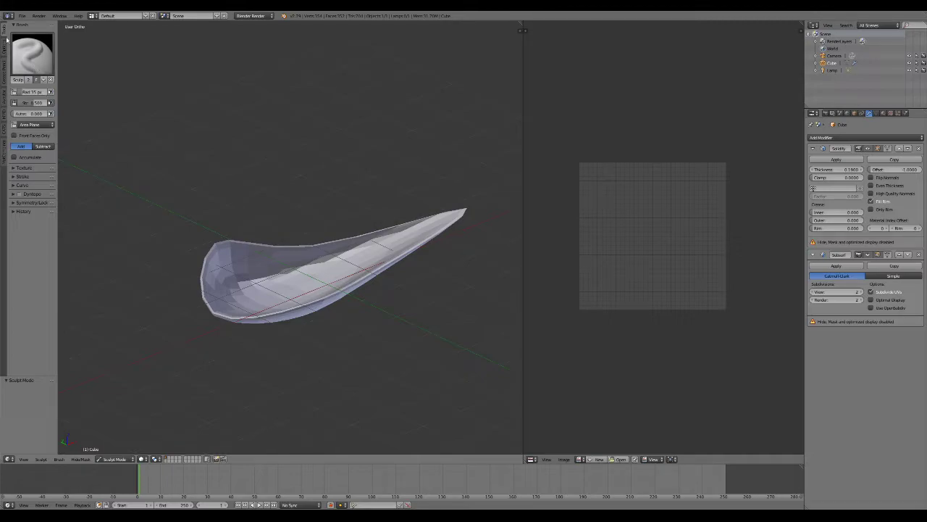
pyautogui.click(34, 58)
pyautogui.click(45, 65)
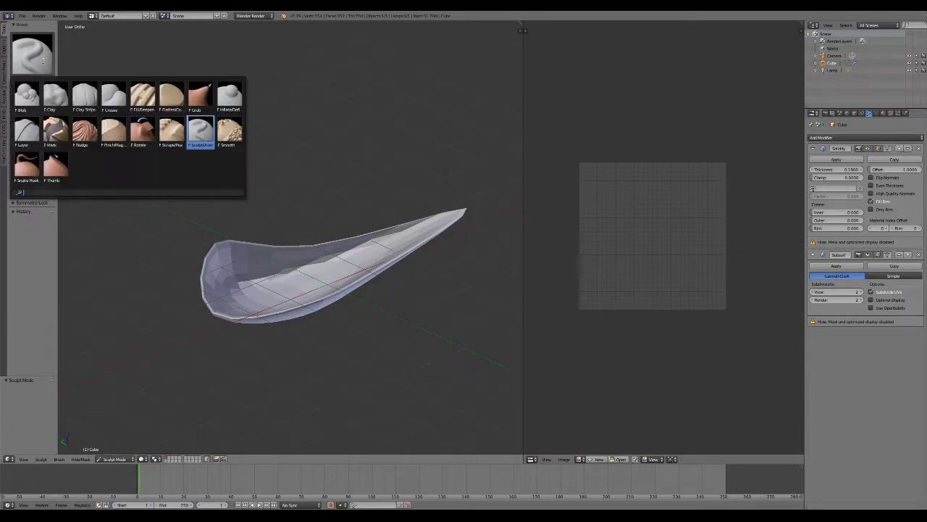
pyautogui.click(229, 94)
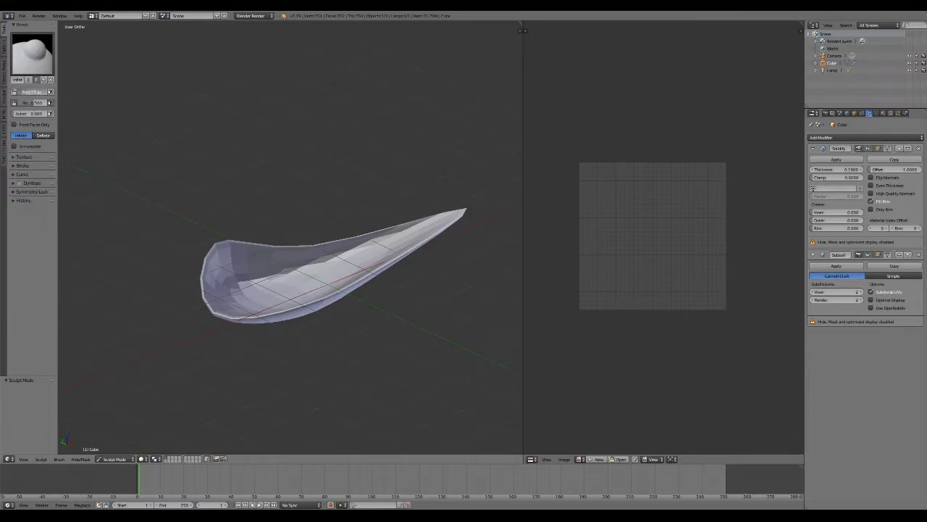
pyautogui.moveTo(247, 321)
pyautogui.mouseDown()
pyautogui.moveTo(362, 242)
pyautogui.moveTo(411, 256)
pyautogui.moveTo(292, 304)
pyautogui.moveTo(222, 283)
pyautogui.mouseUp()
# Try the Smooth brush across the middle of the shape and undo the smoothing
pyautogui.click(45, 54)
pyautogui.click(224, 138)
pyautogui.moveTo(171, 301)
pyautogui.mouseDown(button='middle')
pyautogui.moveTo(205, 310)
pyautogui.moveTo(224, 279)
pyautogui.moveTo(416, 182)
pyautogui.moveTo(389, 239)
pyautogui.moveTo(290, 189)
pyautogui.mouseUp(button='middle')
pyautogui.moveTo(290, 190); pyautogui.dragTo(302, 251)
pyautogui.hotkey('ctrl', 'z')
pyautogui.hotkey('ctrl', 'z')
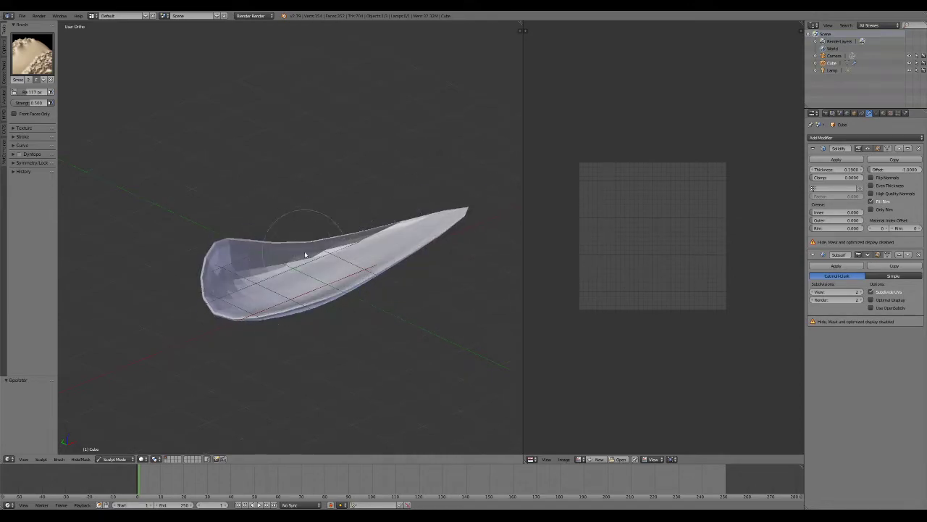
pyautogui.hotkey('ctrl', 'z')
pyautogui.hotkey('ctrl', 'z')
pyautogui.hotkey('ctrl', 'z')
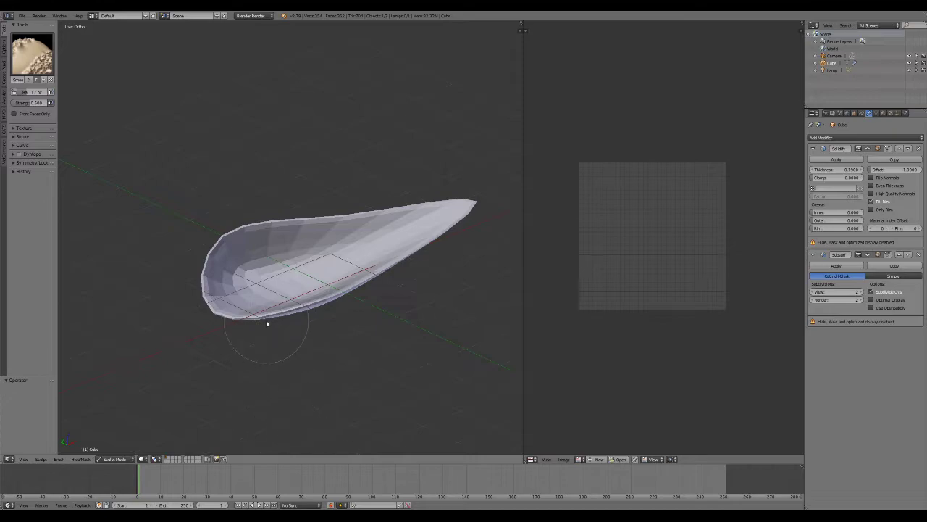
# Switch to Weight Paint mode, paint weight from the middle to the tip, and check the mesh's vertex group
pyautogui.click(116, 460)
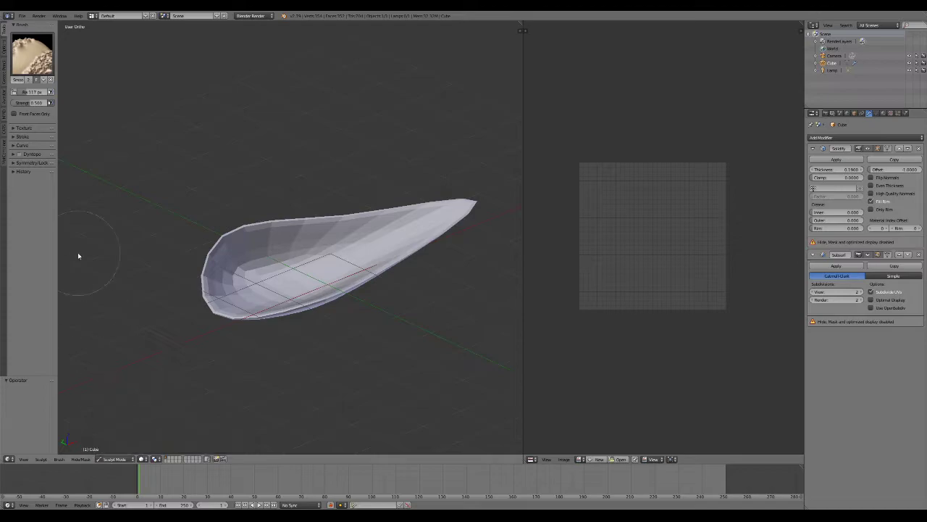
pyautogui.click(108, 460)
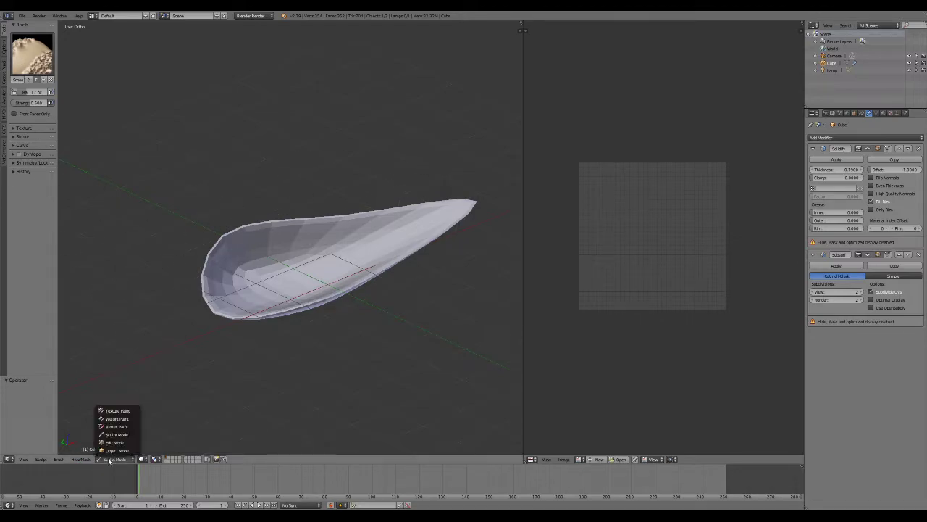
pyautogui.click(118, 418)
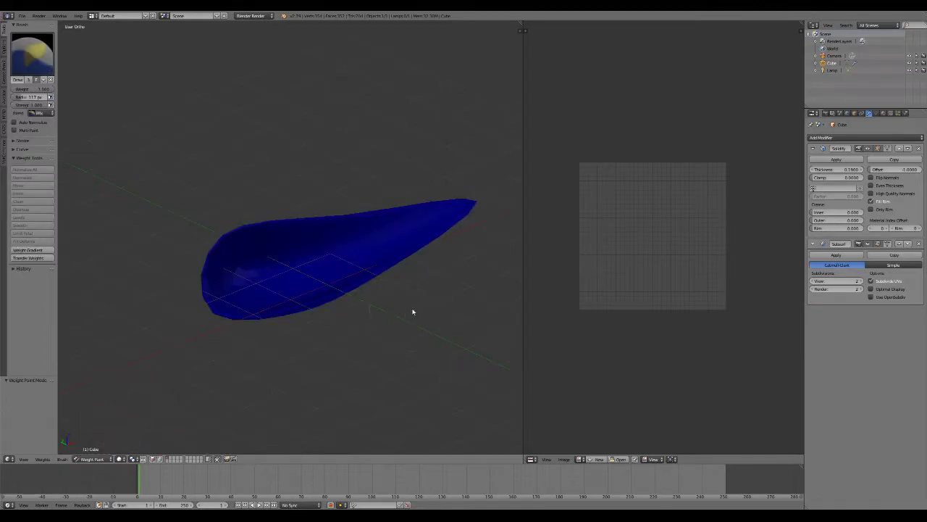
pyautogui.scroll(1, 424, 305)
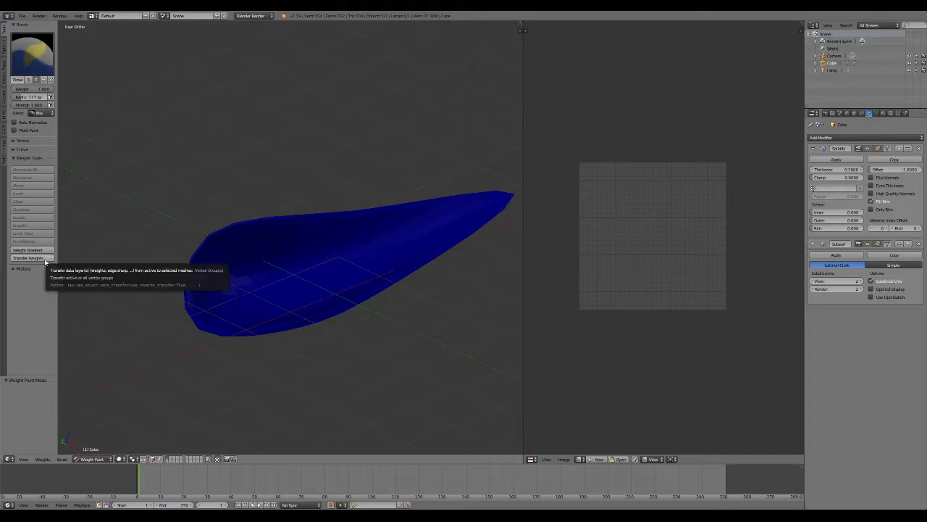
pyautogui.moveTo(331, 263)
pyautogui.mouseDown()
pyautogui.moveTo(245, 280)
pyautogui.moveTo(331, 297)
pyautogui.moveTo(265, 271)
pyautogui.moveTo(383, 265)
pyautogui.moveTo(294, 252)
pyautogui.moveTo(507, 197)
pyautogui.mouseUp()
pyautogui.click(876, 113)
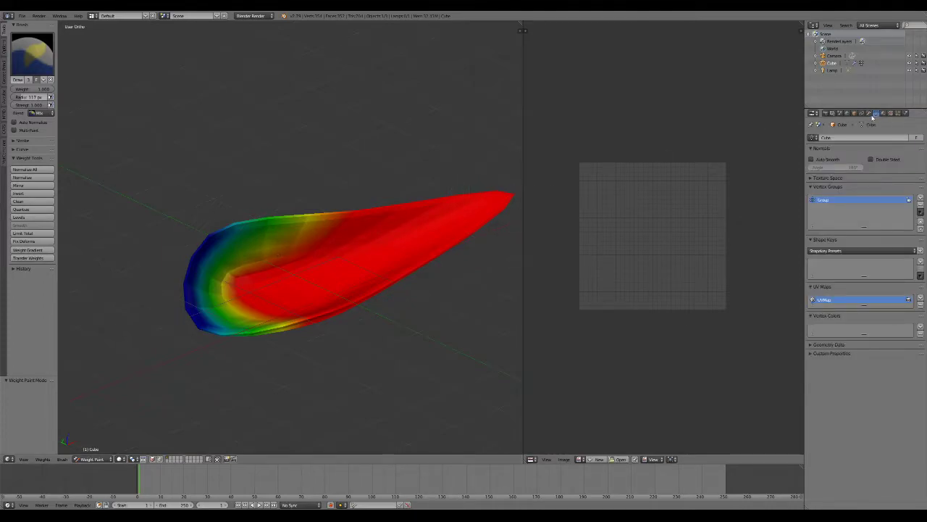
pyautogui.click(870, 114)
# Try more weight paint strokes over the wide end and along the length, and undo all the weight painting
pyautogui.moveTo(239, 290)
pyautogui.mouseDown()
pyautogui.moveTo(200, 299)
pyautogui.moveTo(242, 234)
pyautogui.moveTo(304, 324)
pyautogui.mouseUp()
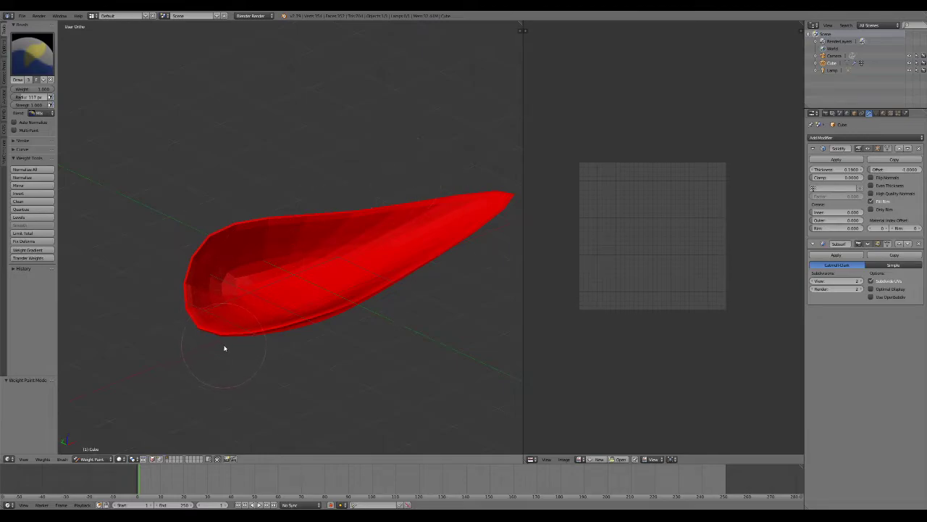
pyautogui.hotkey('ctrl', 'z')
pyautogui.hotkey('ctrl', 'z')
pyautogui.moveTo(353, 278)
pyautogui.mouseDown()
pyautogui.moveTo(377, 271)
pyautogui.moveTo(399, 283)
pyautogui.mouseUp()
pyautogui.moveTo(453, 251)
pyautogui.mouseDown()
pyautogui.moveTo(391, 191)
pyautogui.moveTo(200, 244)
pyautogui.moveTo(209, 340)
pyautogui.mouseUp()
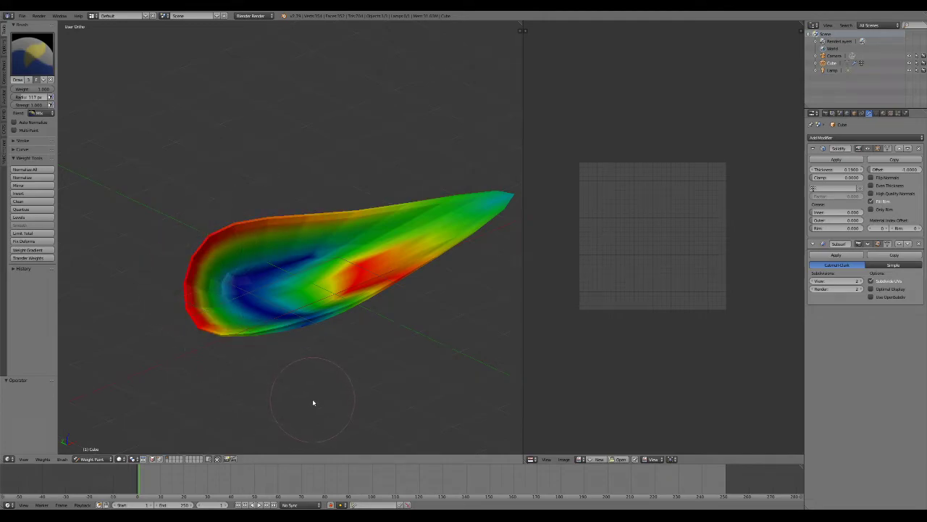
pyautogui.hotkey('ctrl', 'z')
pyautogui.hotkey('ctrl', 'z')
pyautogui.hotkey('ctrl', 'z')
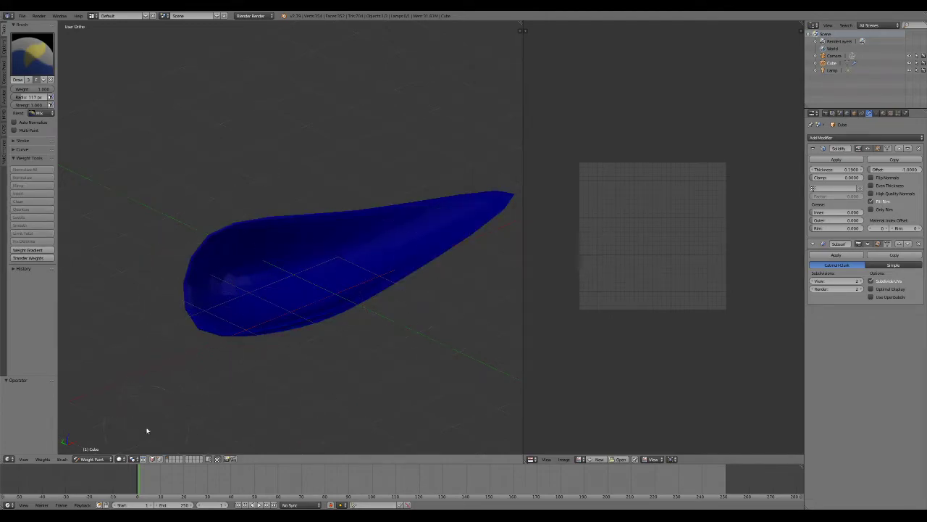
# Switch to Texture Paint mode and add a Diffuse Color paint slot to the shape's material
pyautogui.click(104, 460)
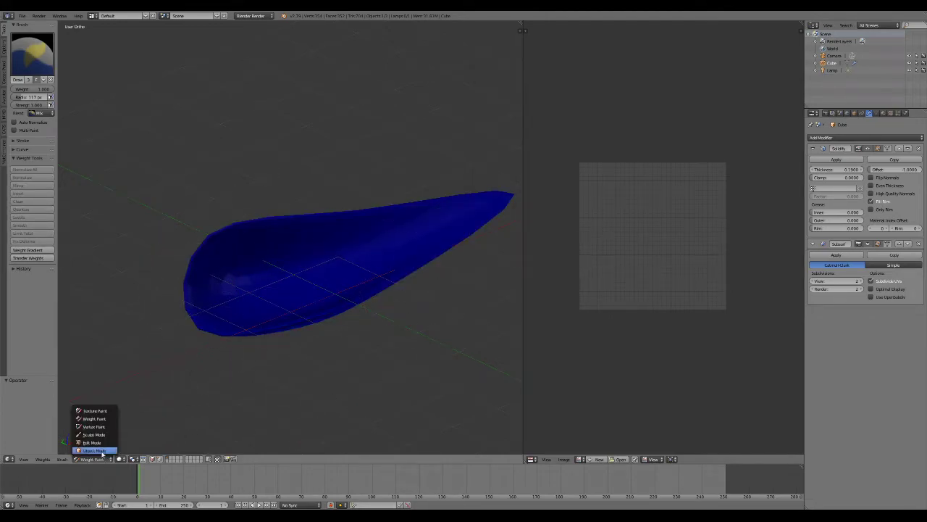
pyautogui.click(95, 411)
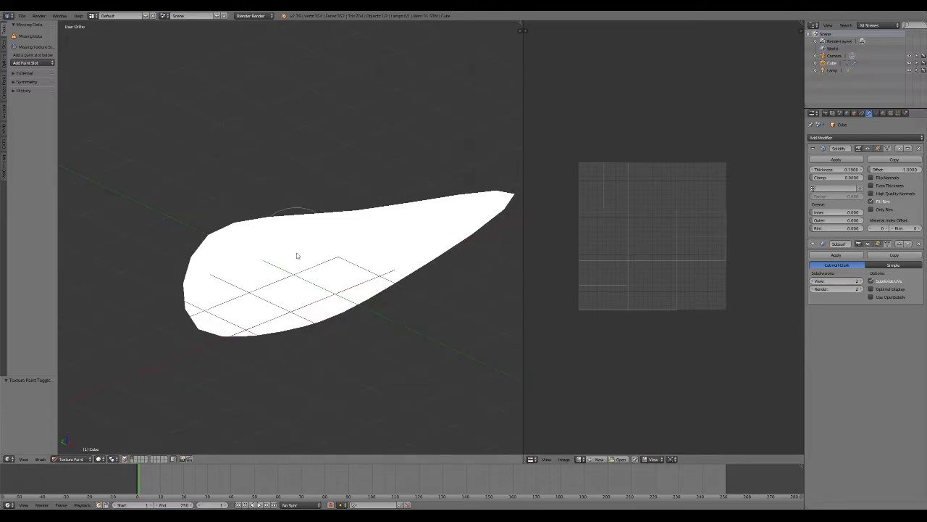
pyautogui.click(41, 64)
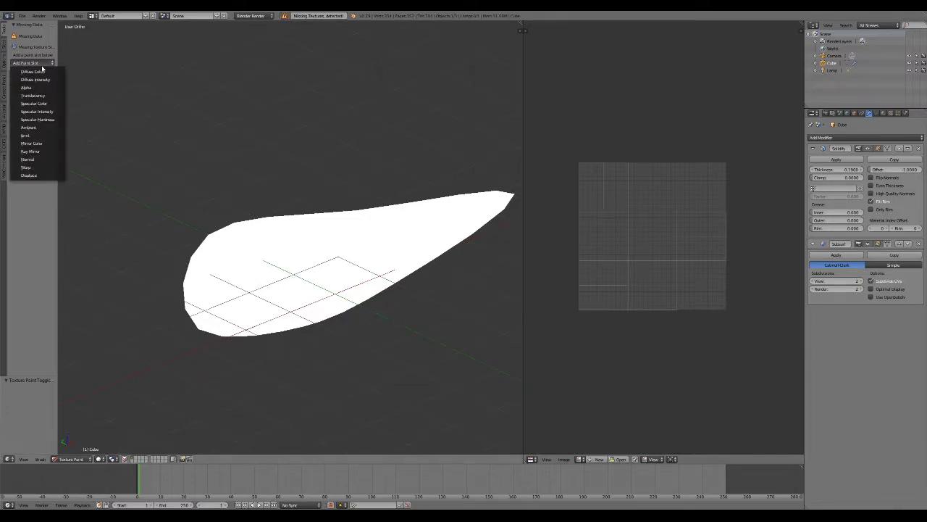
pyautogui.click(41, 71)
pyautogui.click(62, 132)
# Try texture paint strokes across the inside and along the length of the shape from several angles, and undo them
pyautogui.moveTo(277, 247)
pyautogui.mouseDown()
pyautogui.moveTo(240, 265)
pyautogui.moveTo(269, 290)
pyautogui.moveTo(213, 315)
pyautogui.moveTo(336, 281)
pyautogui.moveTo(451, 197)
pyautogui.moveTo(461, 213)
pyautogui.moveTo(472, 196)
pyautogui.moveTo(472, 209)
pyautogui.moveTo(389, 205)
pyautogui.moveTo(203, 246)
pyautogui.moveTo(187, 286)
pyautogui.moveTo(239, 324)
pyautogui.moveTo(319, 323)
pyautogui.mouseUp()
pyautogui.hotkey('ctrl', 'z')
pyautogui.moveTo(319, 323); pyautogui.dragTo(227, 270, button='middle')
pyautogui.moveTo(218, 341)
pyautogui.mouseDown()
pyautogui.moveTo(224, 174)
pyautogui.moveTo(242, 224)
pyautogui.moveTo(229, 312)
pyautogui.moveTo(239, 351)
pyautogui.mouseUp()
pyautogui.moveTo(342, 223)
pyautogui.mouseDown()
pyautogui.moveTo(316, 141)
pyautogui.moveTo(284, 228)
pyautogui.mouseUp()
pyautogui.moveTo(283, 227)
pyautogui.mouseDown(button='middle')
pyautogui.moveTo(385, 335)
pyautogui.moveTo(411, 387)
pyautogui.mouseUp(button='middle')
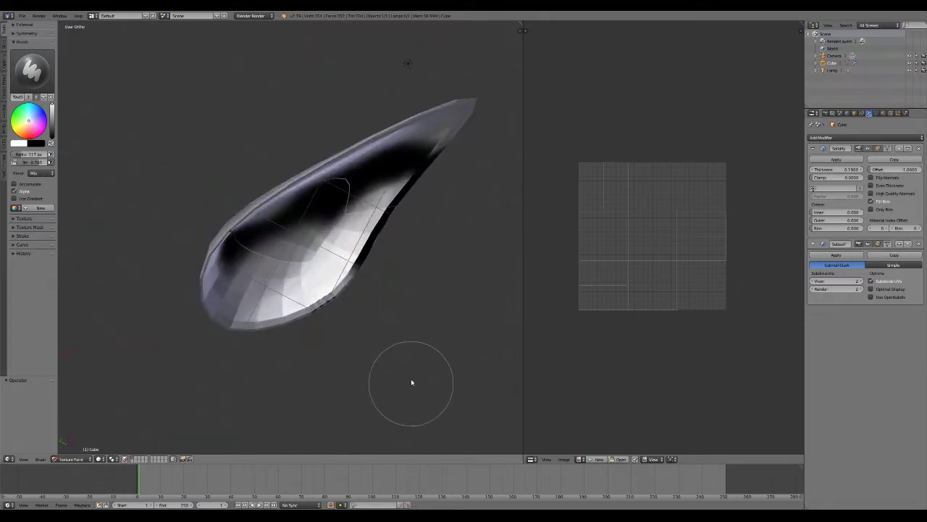
pyautogui.moveTo(321, 317)
pyautogui.mouseDown()
pyautogui.moveTo(244, 327)
pyautogui.moveTo(207, 297)
pyautogui.moveTo(266, 345)
pyautogui.moveTo(290, 324)
pyautogui.moveTo(222, 324)
pyautogui.moveTo(334, 339)
pyautogui.moveTo(319, 322)
pyautogui.mouseUp()
pyautogui.moveTo(319, 322)
pyautogui.mouseDown(button='middle')
pyautogui.moveTo(311, 265)
pyautogui.moveTo(249, 225)
pyautogui.mouseUp(button='middle')
pyautogui.moveTo(301, 225)
pyautogui.mouseDown()
pyautogui.moveTo(455, 208)
pyautogui.moveTo(215, 213)
pyautogui.moveTo(468, 229)
pyautogui.mouseUp()
pyautogui.moveTo(465, 227); pyautogui.dragTo(456, 286, button='middle')
pyautogui.moveTo(441, 193)
pyautogui.mouseDown()
pyautogui.moveTo(394, 249)
pyautogui.moveTo(421, 171)
pyautogui.moveTo(392, 292)
pyautogui.moveTo(422, 169)
pyautogui.moveTo(401, 207)
pyautogui.moveTo(382, 306)
pyautogui.moveTo(416, 171)
pyautogui.moveTo(427, 165)
pyautogui.moveTo(376, 302)
pyautogui.moveTo(414, 145)
pyautogui.moveTo(408, 190)
pyautogui.moveTo(269, 355)
pyautogui.moveTo(216, 233)
pyautogui.mouseUp()
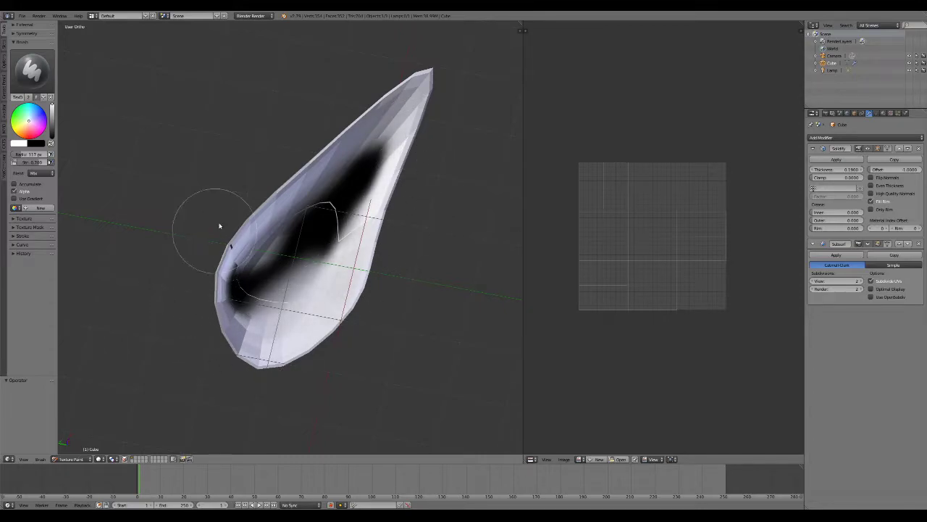
pyautogui.moveTo(427, 308)
pyautogui.mouseDown(button='middle')
pyautogui.moveTo(343, 207)
pyautogui.moveTo(323, 147)
pyautogui.moveTo(276, 185)
pyautogui.mouseUp(button='middle')
pyautogui.moveTo(276, 186)
pyautogui.mouseDown()
pyautogui.moveTo(249, 285)
pyautogui.moveTo(358, 172)
pyautogui.mouseUp()
pyautogui.moveTo(358, 139)
pyautogui.mouseDown(button='middle')
pyautogui.moveTo(311, 311)
pyautogui.moveTo(408, 242)
pyautogui.mouseUp(button='middle')
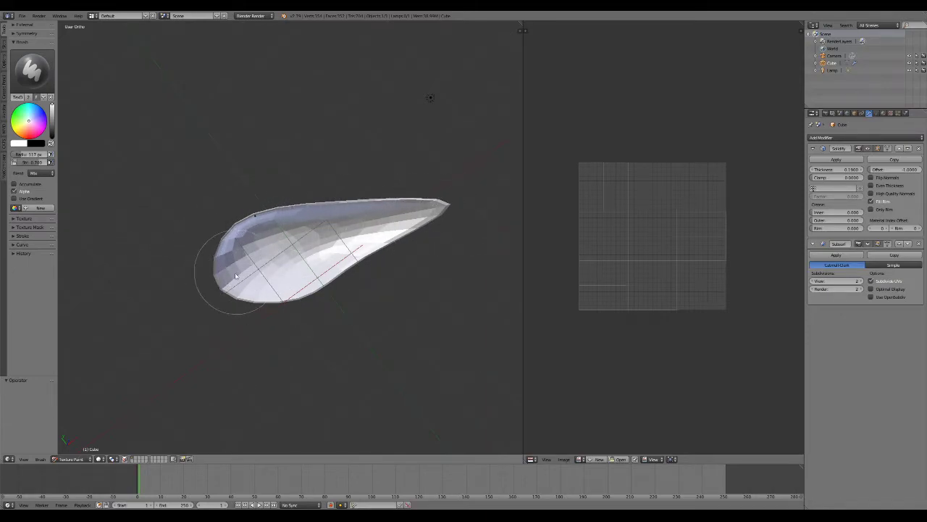
# Toggle Edit Mode on the painted shape, return to Texture Paint, and switch to Object Mode
pyautogui.moveTo(332, 312)
pyautogui.mouseDown(button='middle')
pyautogui.moveTo(347, 311)
pyautogui.moveTo(332, 283)
pyautogui.moveTo(339, 260)
pyautogui.moveTo(355, 269)
pyautogui.mouseUp(button='middle')
pyautogui.press('Tab')
pyautogui.press('Tab')
pyautogui.click(67, 458)
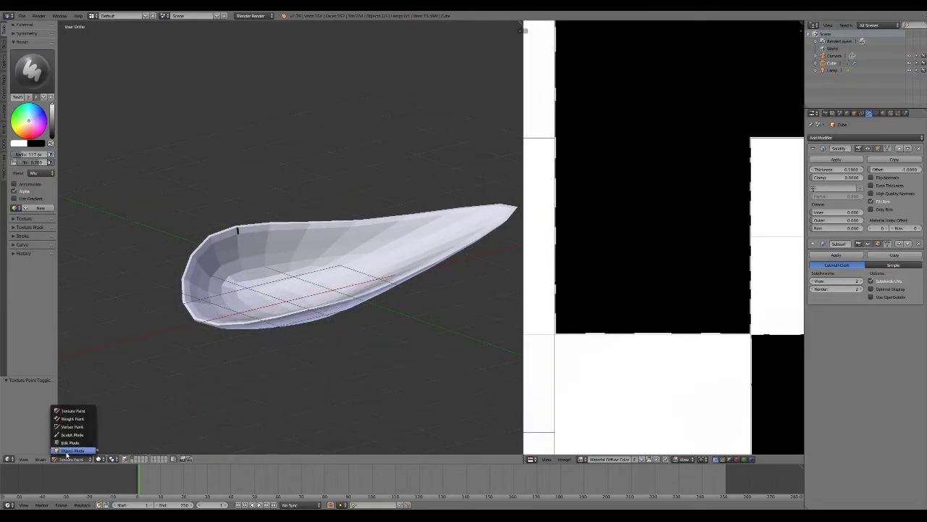
pyautogui.click(70, 450)
# Create a new blank image with the default settings in the UV/Image Editor
pyautogui.scroll(-2, 402, 289)
pyautogui.keyDown('shift'); pyautogui.moveTo(402, 289); pyautogui.dragTo(382, 275, button='middle'); pyautogui.keyUp('shift')
pyautogui.scroll(-6, 667, 295)
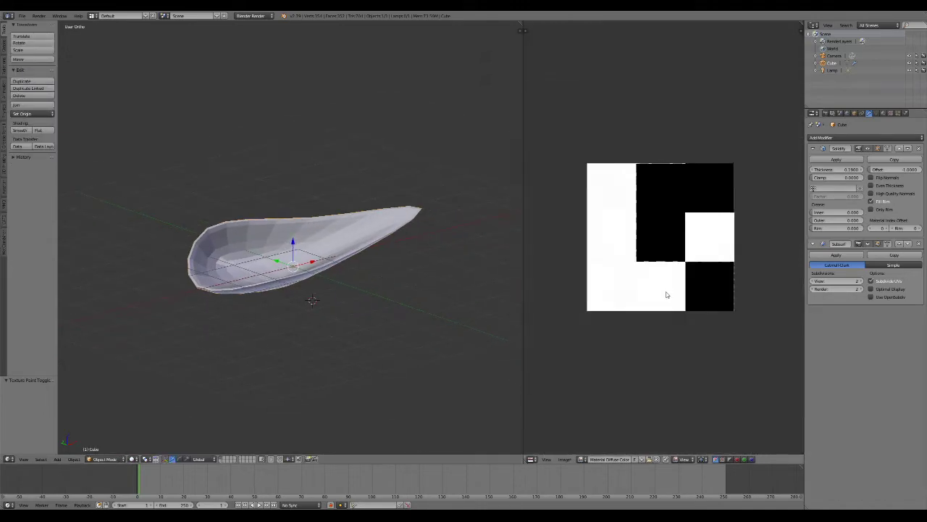
pyautogui.scroll(-8, 667, 295)
pyautogui.scroll(3, 665, 305)
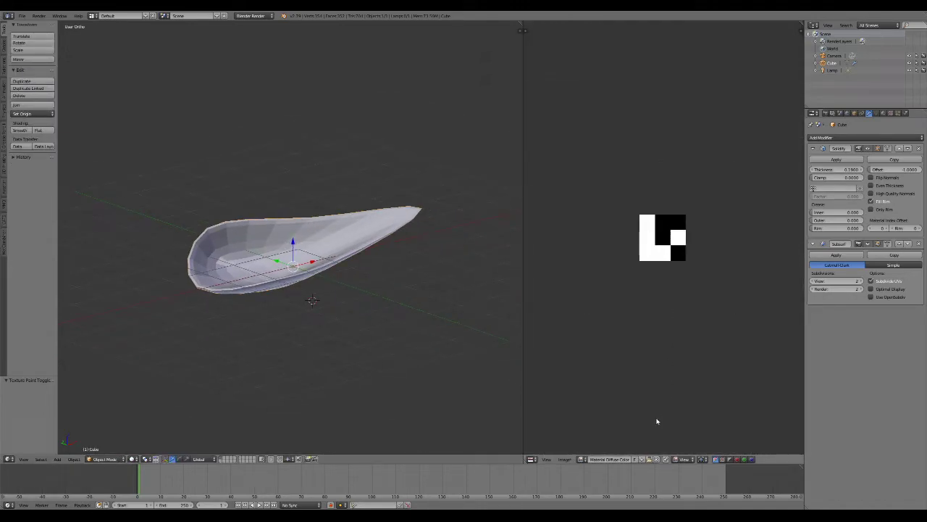
pyautogui.click(642, 460)
pyautogui.click(641, 502)
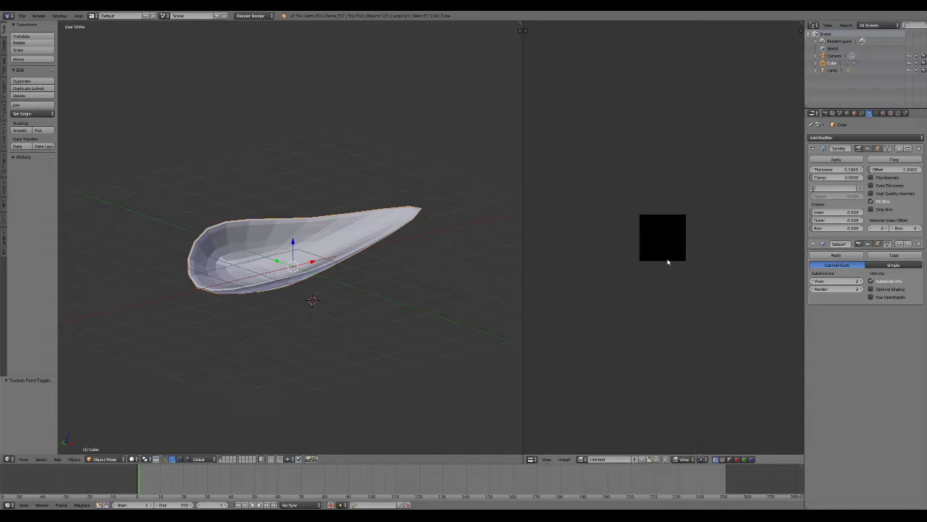
pyautogui.scroll(5, 667, 261)
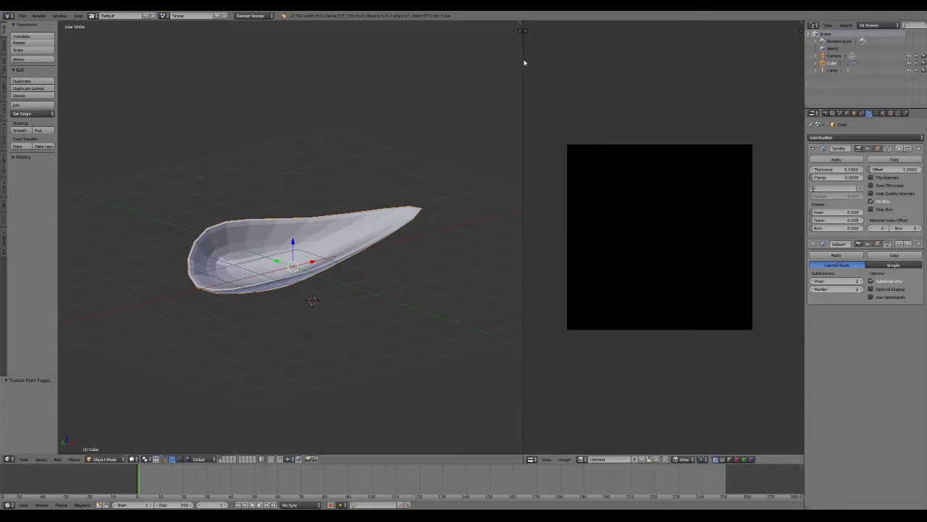
# Narrow the image editor area beside the 3D view and change it to a Text Editor
pyautogui.moveTo(523, 60); pyautogui.dragTo(796, 113)
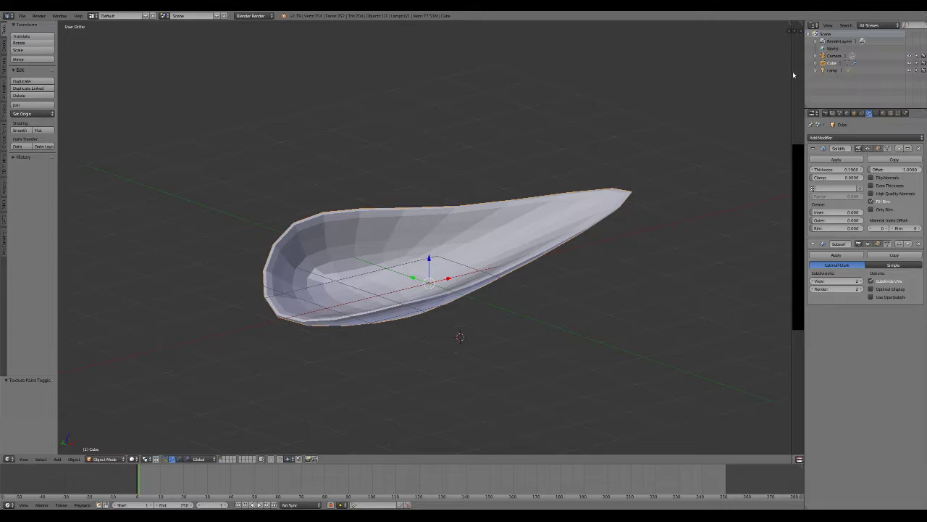
pyautogui.moveTo(792, 72); pyautogui.dragTo(615, 80)
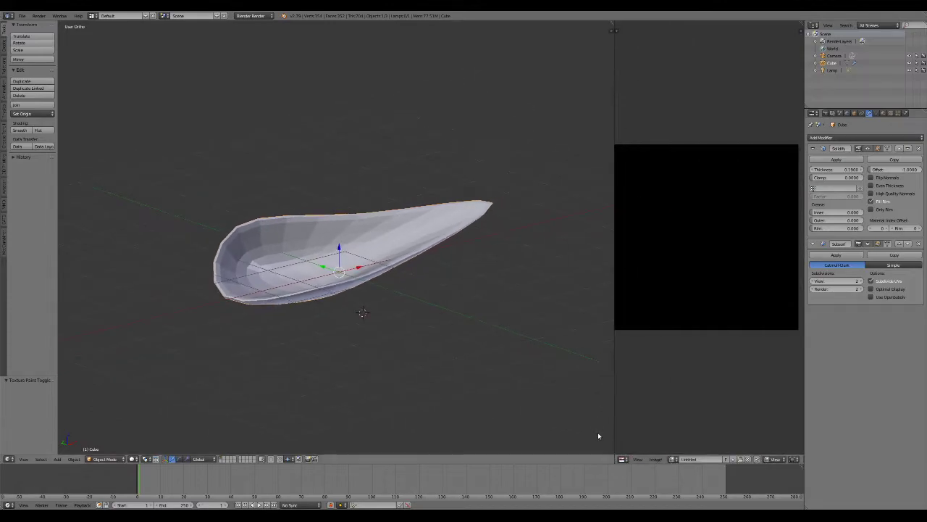
pyautogui.click(623, 460)
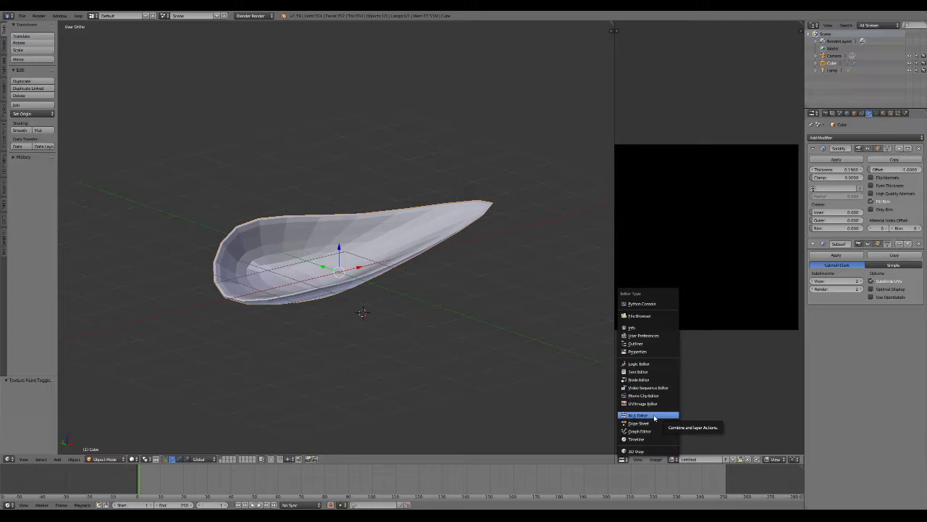
pyautogui.click(647, 371)
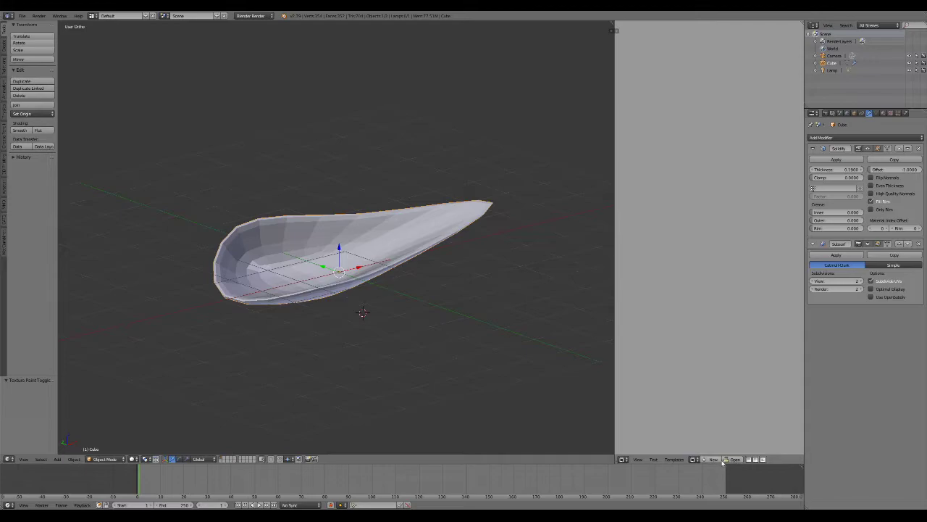
# Try to open space_view3d_screencast_keys.py.txt from the first Desktop Clutter folder in the recent locations
pyautogui.click(732, 460)
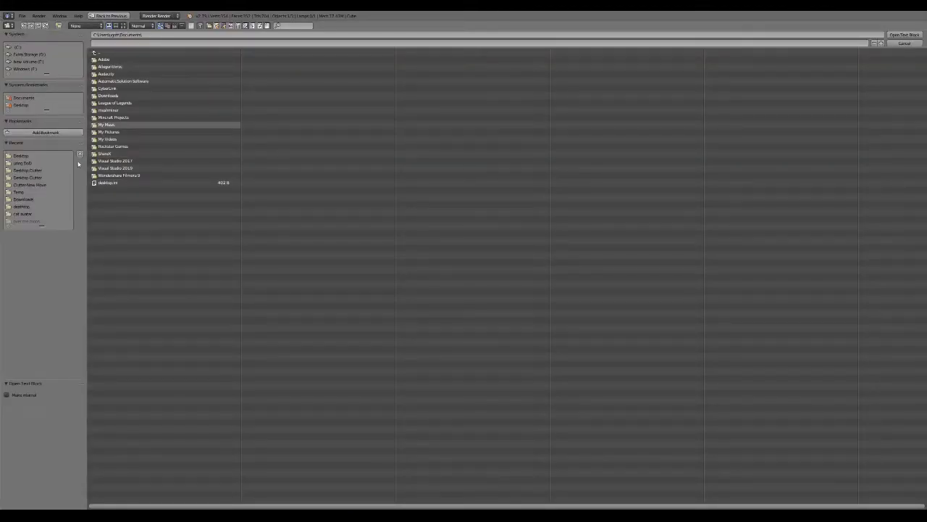
pyautogui.click(19, 155)
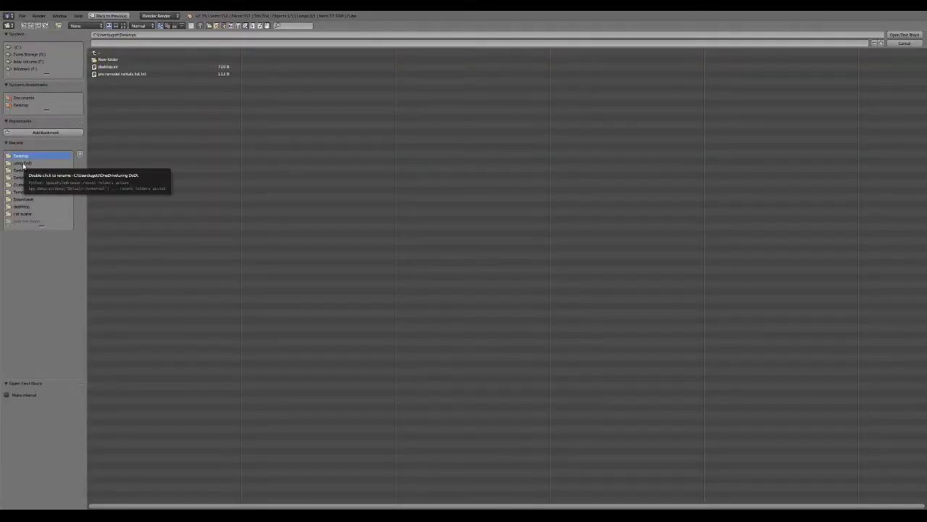
pyautogui.click(23, 164)
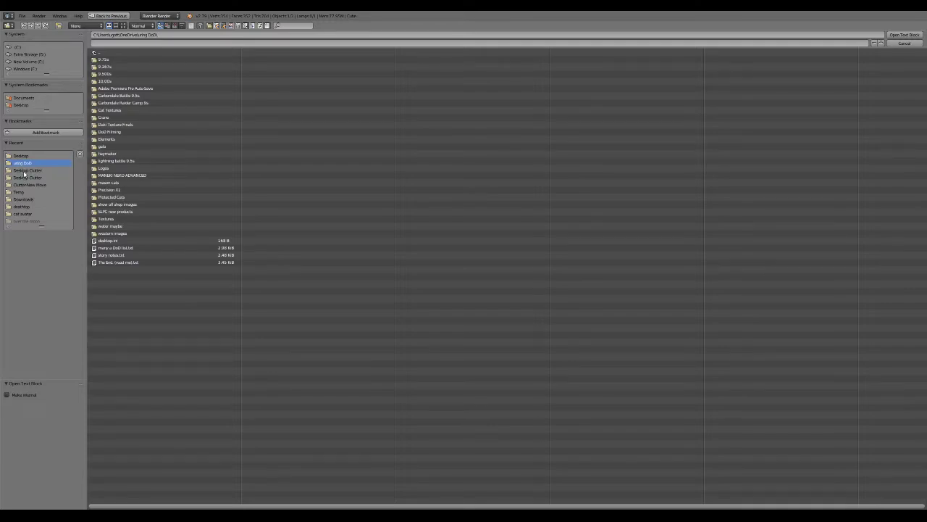
pyautogui.click(24, 171)
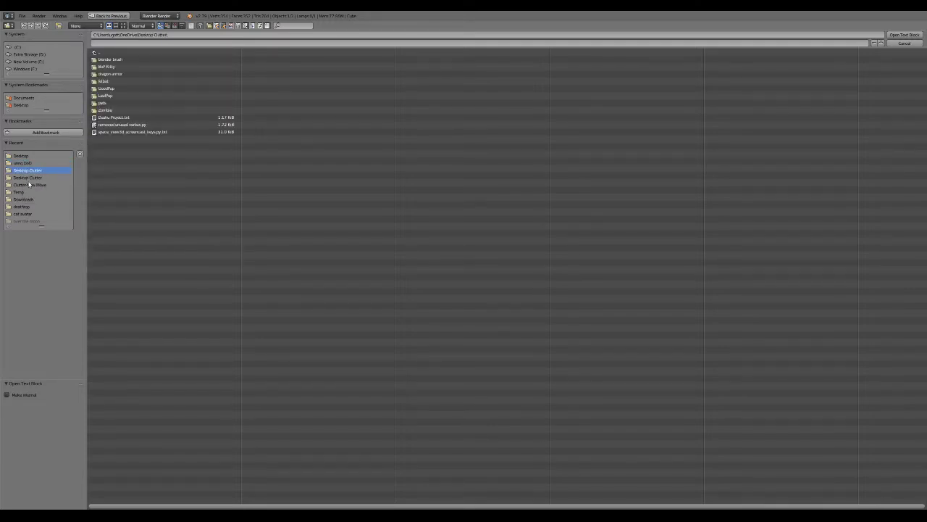
pyautogui.doubleClick(155, 131)
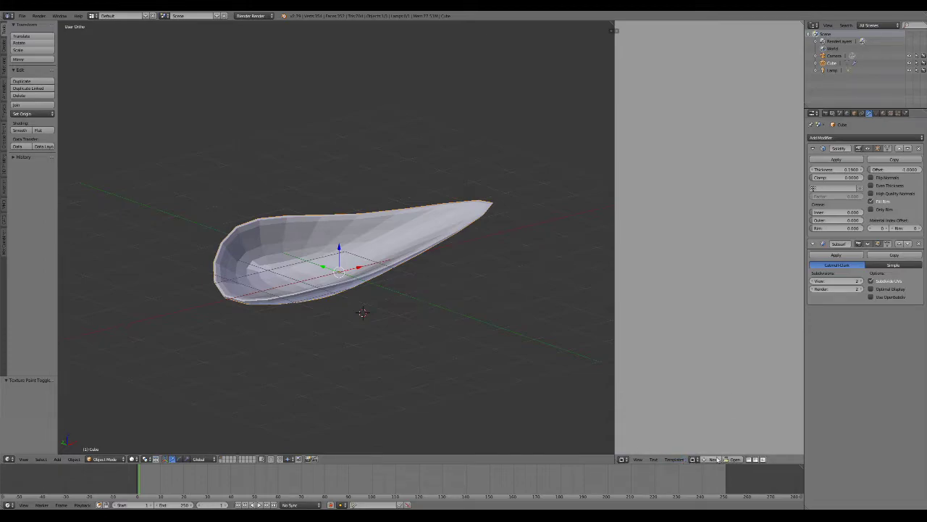
# Widen the Text Editor, open space_view3d_screencast_keys.py.txt from the other recent Desktop Clutter folder, and run the script
pyautogui.click(695, 460)
pyautogui.moveTo(613, 248); pyautogui.dragTo(239, 248)
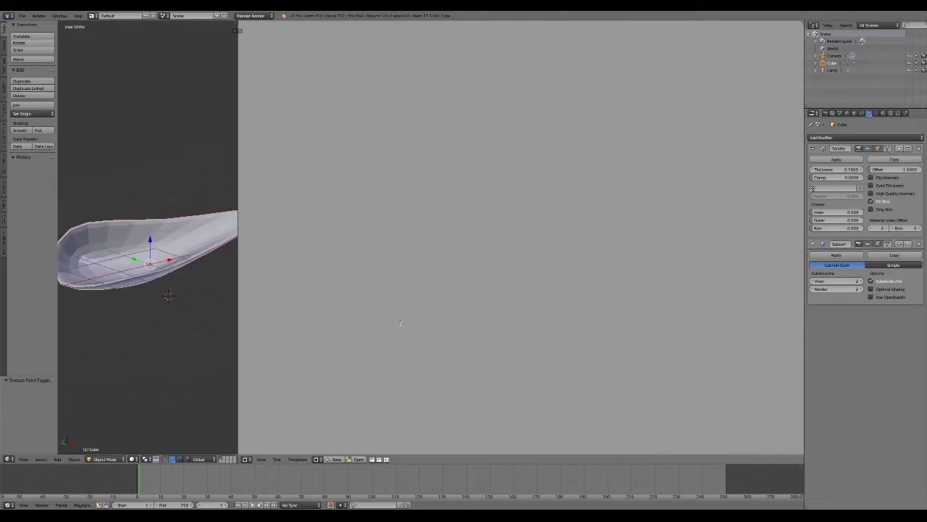
pyautogui.click(349, 460)
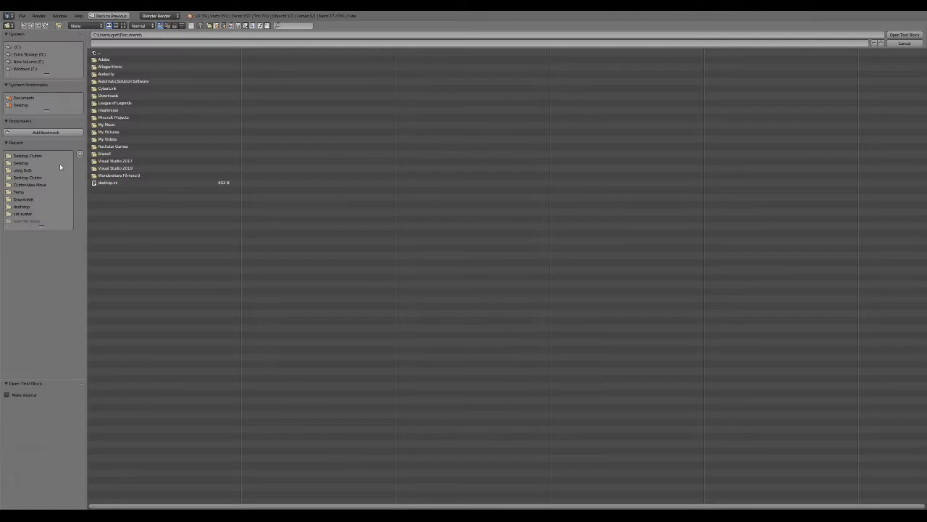
pyautogui.click(22, 163)
pyautogui.click(28, 171)
pyautogui.click(27, 178)
pyautogui.click(105, 140)
pyautogui.doubleClick(105, 140)
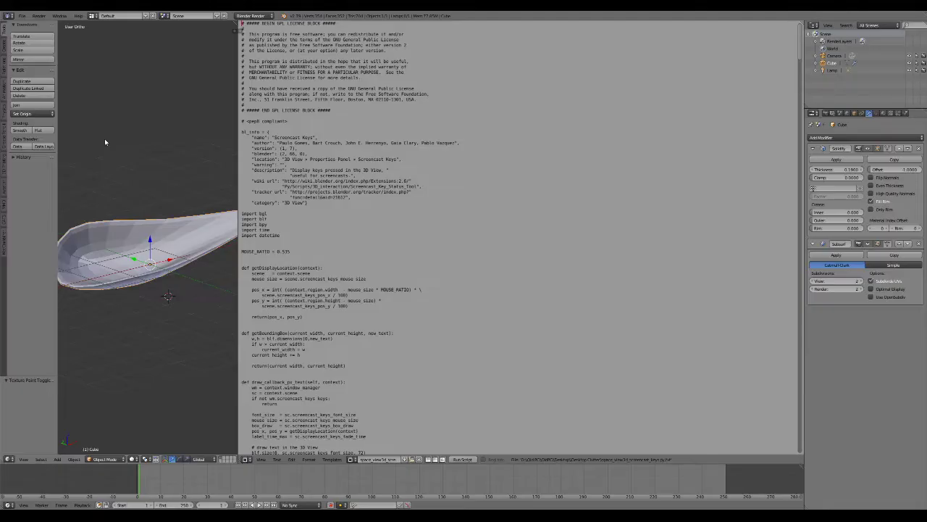
pyautogui.click(468, 459)
# Change the Text Editor back to the UV/Image Editor and shrink it to enlarge the 3D view
pyautogui.click(247, 460)
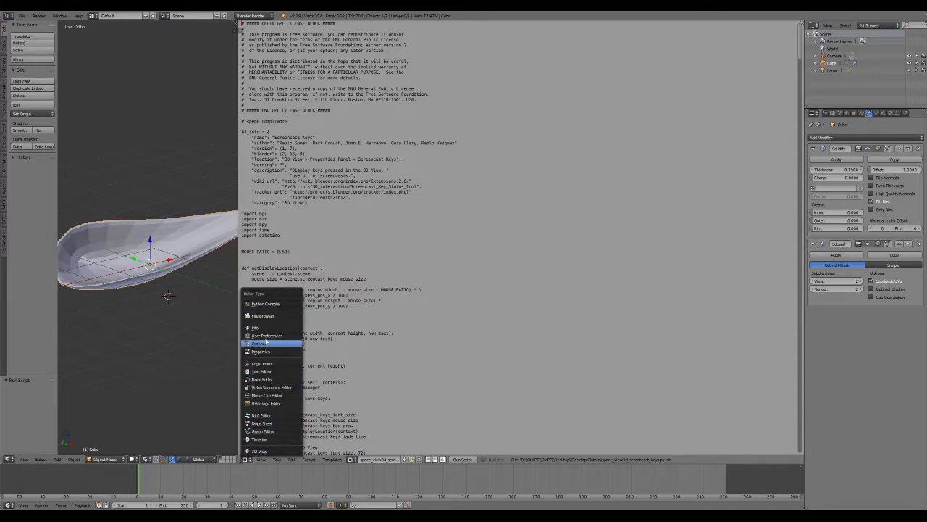
pyautogui.click(269, 403)
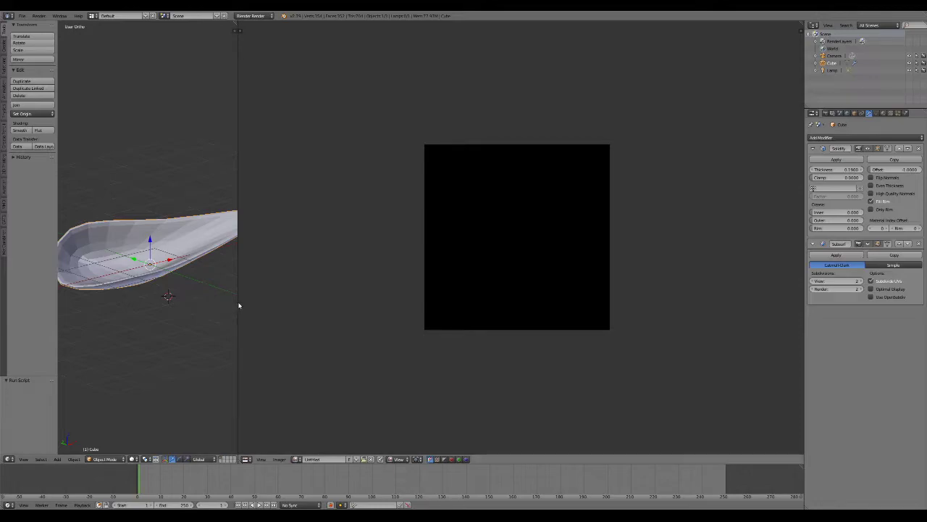
pyautogui.moveTo(238, 302); pyautogui.dragTo(797, 311)
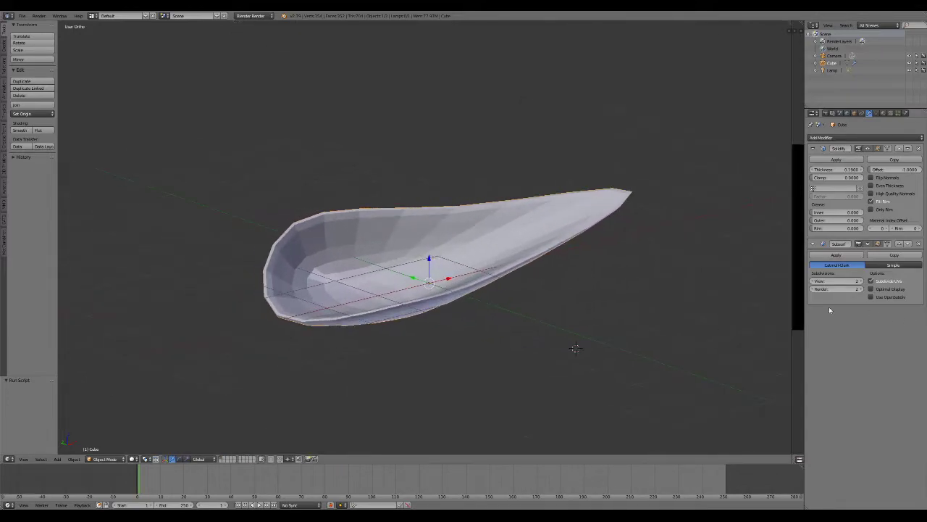
# Show the 3D view's properties sidebar and widen both it and the tool shelf
pyautogui.press('n')
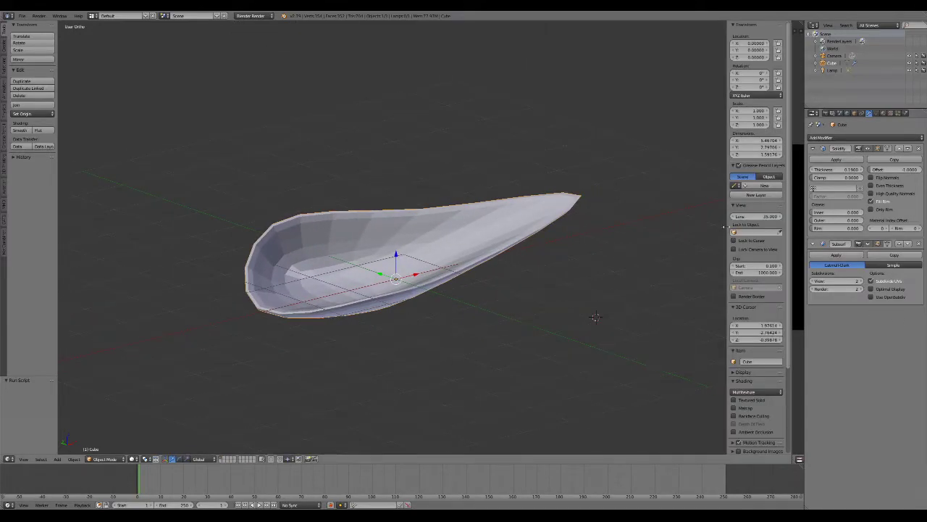
pyautogui.moveTo(726, 227); pyautogui.dragTo(658, 227)
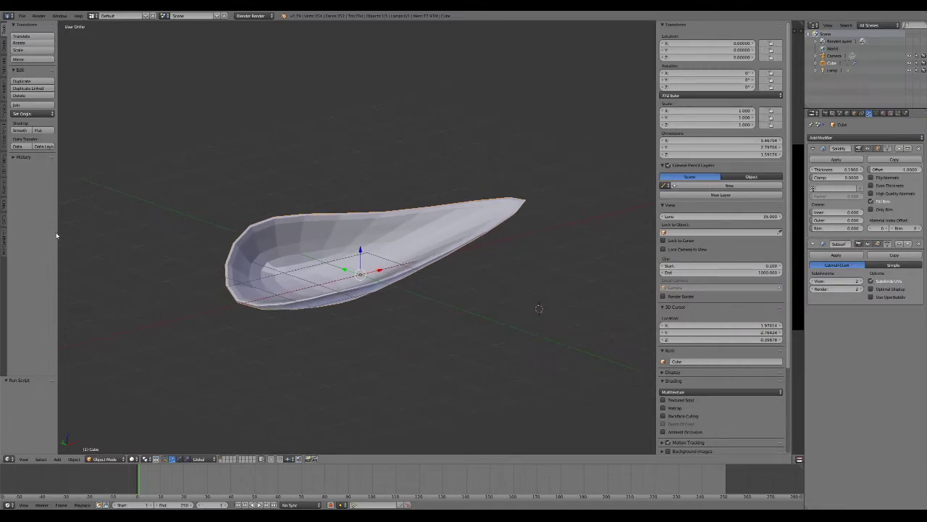
pyautogui.moveTo(57, 235); pyautogui.dragTo(162, 261)
pyautogui.click(501, 389)
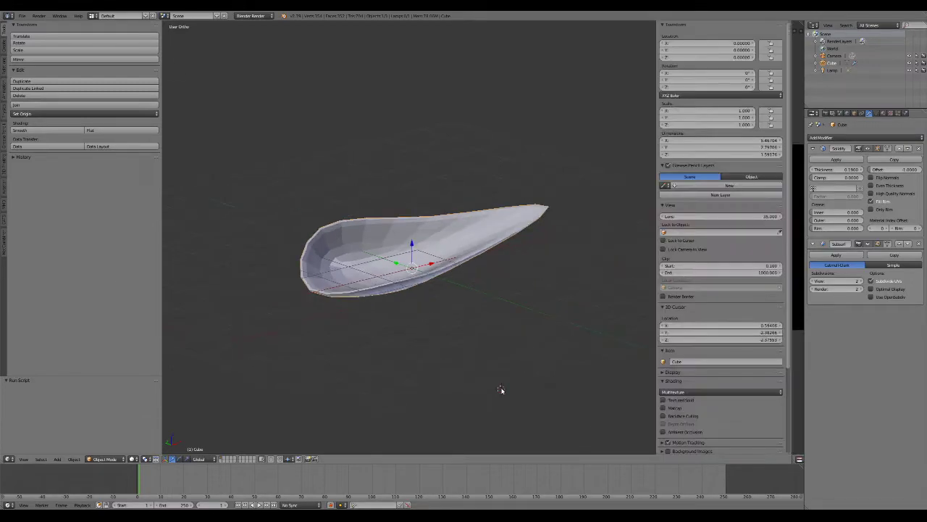
# Demonstrate hiding and showing the properties sidebar and the tool shelf several times
pyautogui.press('n')
pyautogui.press('n')
pyautogui.press('n')
pyautogui.press('n')
pyautogui.press('t')
pyautogui.press('t')
pyautogui.press('t')
pyautogui.press('t')
pyautogui.press('t')
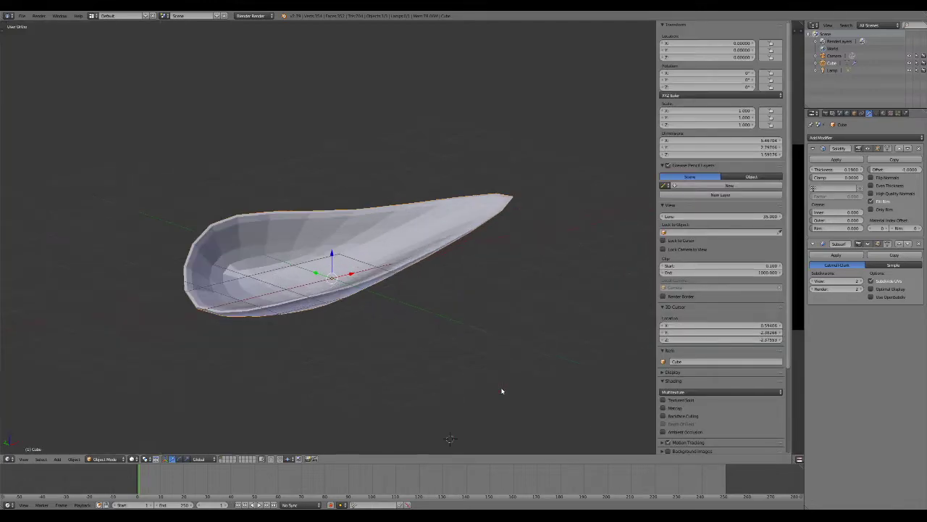
pyautogui.press('t')
pyautogui.press('t')
pyautogui.press('t')
pyautogui.press('t')
pyautogui.press('t')
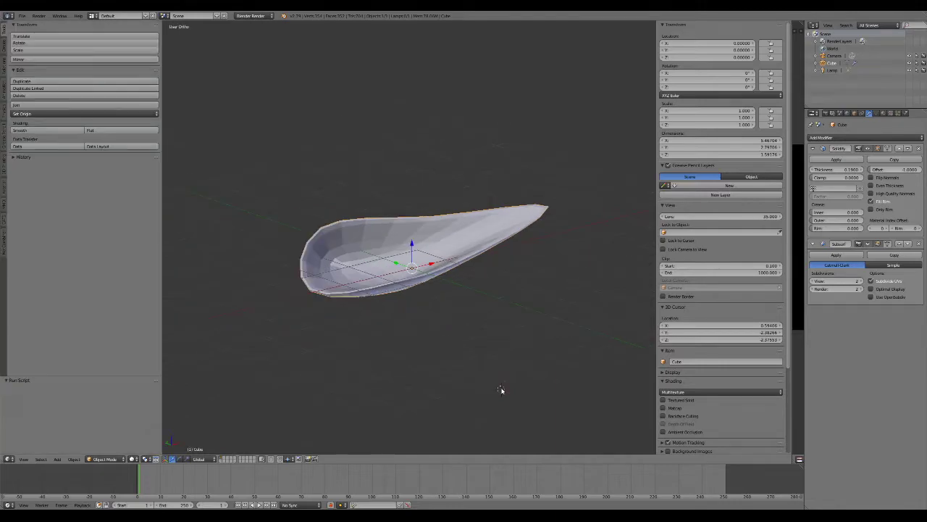
# Start the Screencast Keys display with text size 41 and mouse size 147, and narrow the properties sidebar
pyautogui.scroll(-5, 714, 425)
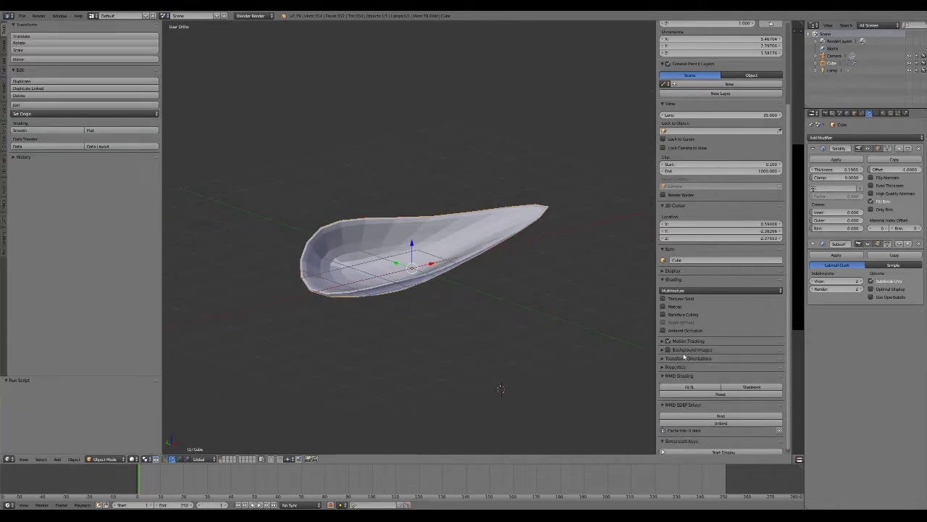
pyautogui.click(719, 447)
pyautogui.scroll(-6, 712, 424)
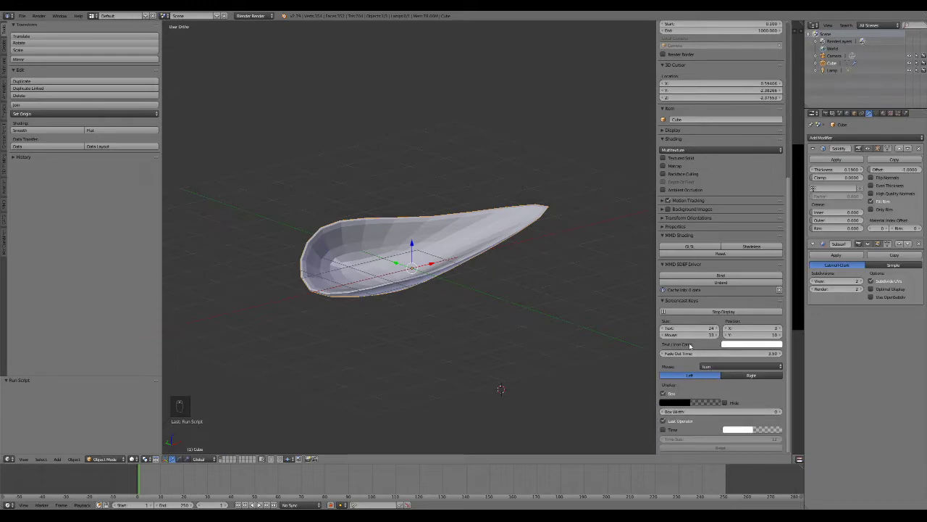
pyautogui.moveTo(683, 331)
pyautogui.mouseDown()
pyautogui.moveTo(750, 334)
pyautogui.moveTo(686, 339)
pyautogui.moveTo(687, 330)
pyautogui.moveTo(674, 330)
pyautogui.mouseUp()
pyautogui.click(606, 268)
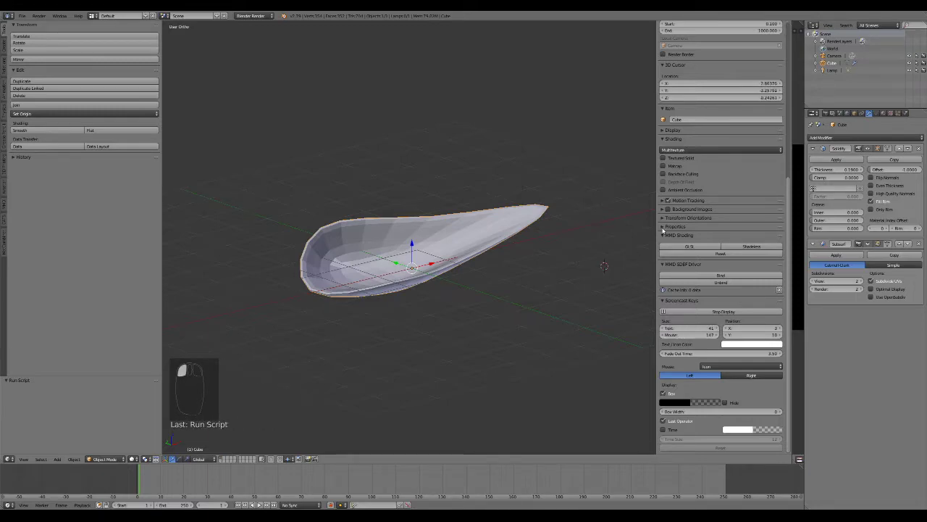
pyautogui.moveTo(656, 227); pyautogui.dragTo(708, 227)
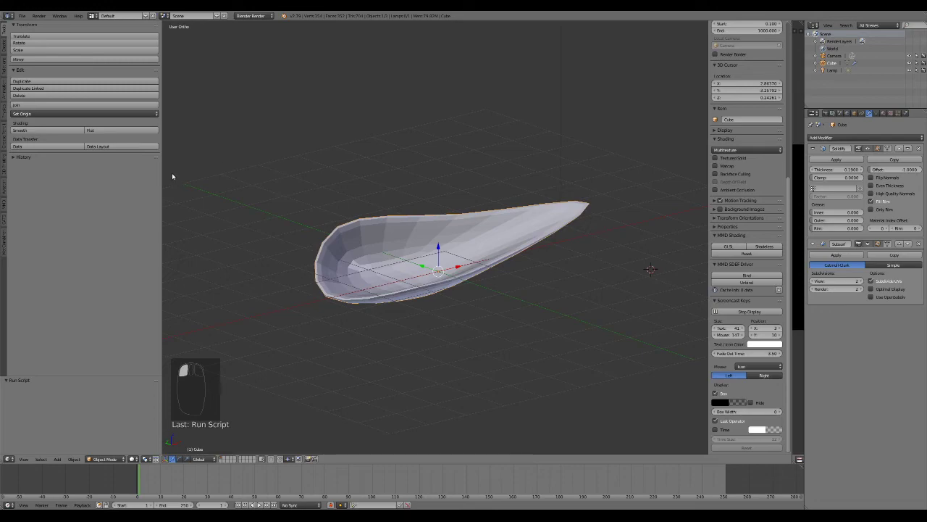
# Narrow the tool shelf and move the spoon-shaped object freely to another spot in the scene
pyautogui.moveTo(163, 181); pyautogui.dragTo(39, 200)
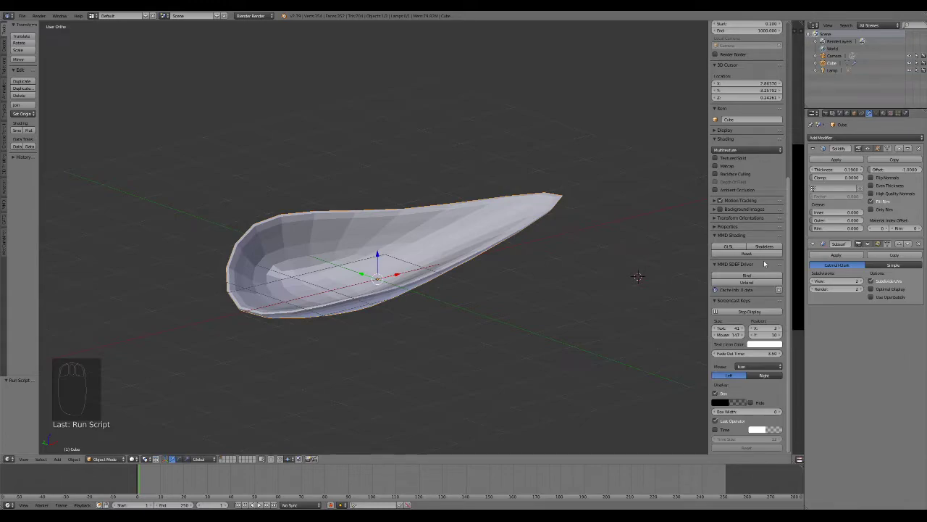
pyautogui.click(389, 287)
pyautogui.moveTo(536, 268); pyautogui.dragTo(391, 290, button='middle')
pyautogui.moveTo(381, 145); pyautogui.dragTo(434, 145, button='right')
pyautogui.moveTo(489, 192); pyautogui.dragTo(459, 358, button='right')
pyautogui.scroll(9, 483, 328)
pyautogui.moveTo(495, 309); pyautogui.dragTo(500, 413, button='middle')
pyautogui.scroll(-8, 501, 399)
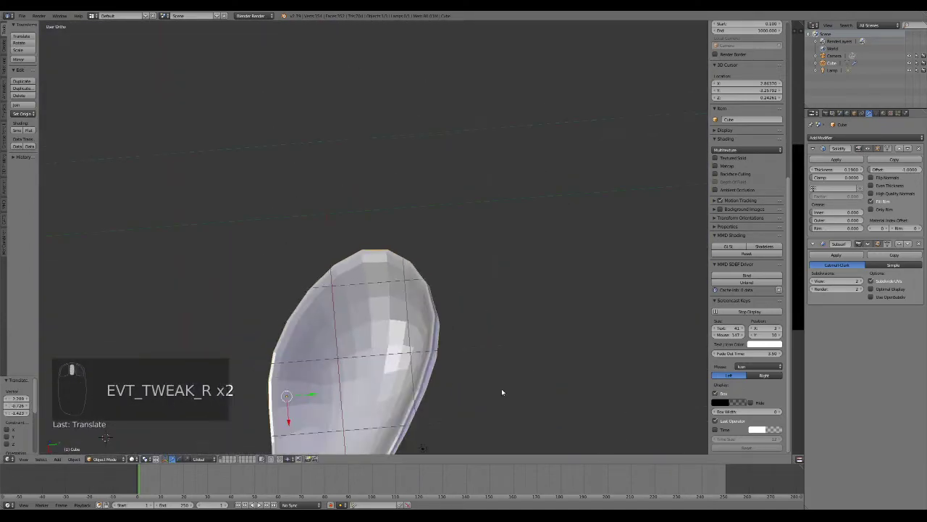
# Delete the spoon-shaped object from the scene
pyautogui.scroll(-5, 489, 355)
pyautogui.moveTo(478, 316); pyautogui.dragTo(466, 205, button='middle')
pyautogui.press('x')
pyautogui.click(22, 16)
pyautogui.press('x')
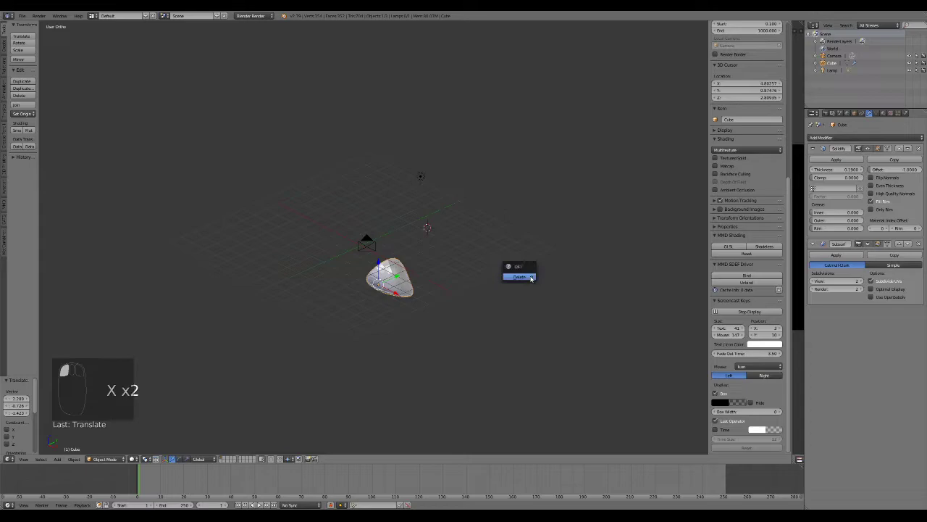
pyautogui.click(516, 274)
# Snap the 3D cursor to the centre of the scene
pyautogui.scroll(4, 415, 247)
pyautogui.moveTo(416, 247); pyautogui.dragTo(427, 240, button='middle')
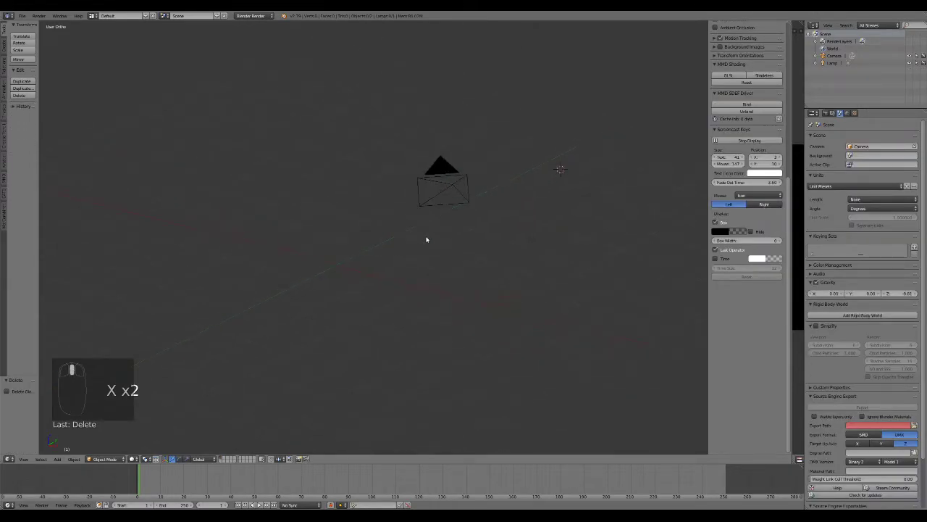
pyautogui.hotkey('shift', 's')
pyautogui.click(427, 238)
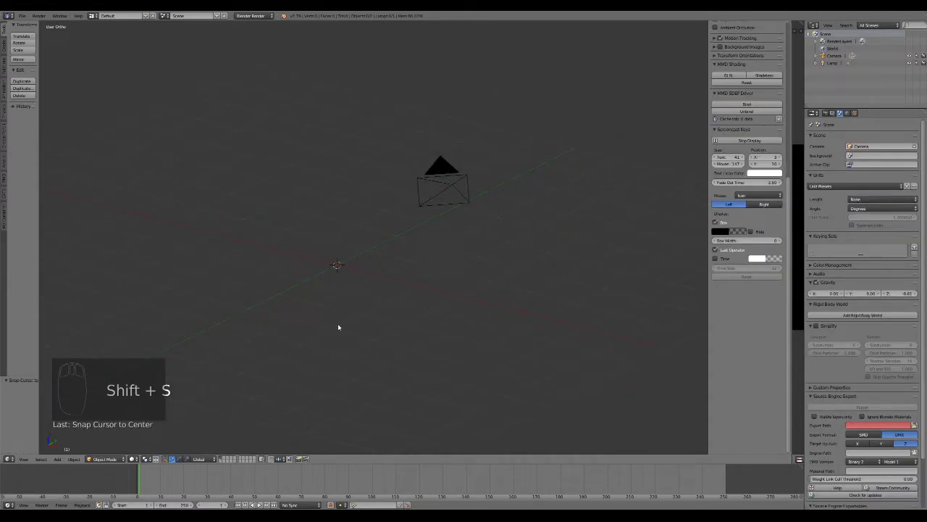
pyautogui.hotkey('ctrl', 'alt', 'shift', 'c')
pyautogui.click(275, 290)
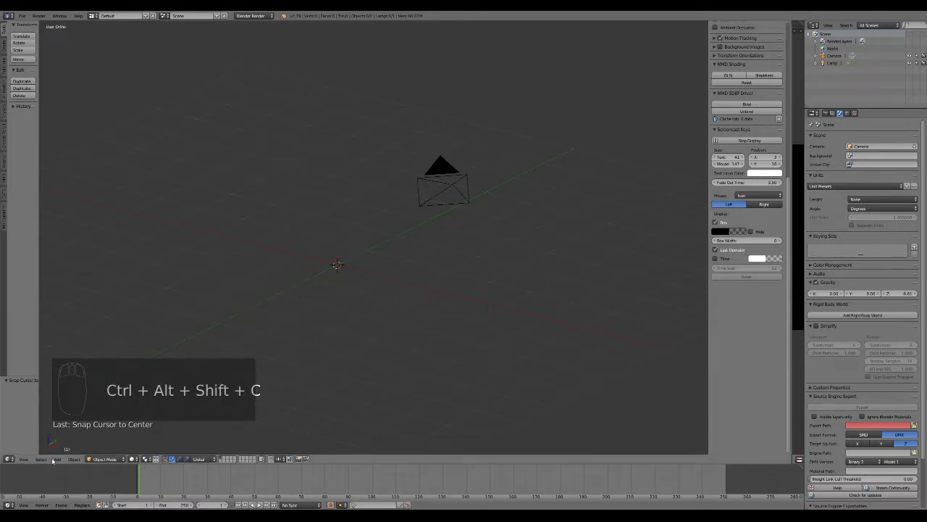
# Add a new mesh cube at the 3D cursor
pyautogui.click(56, 459)
pyautogui.moveTo(72, 337)
pyautogui.click(127, 312)
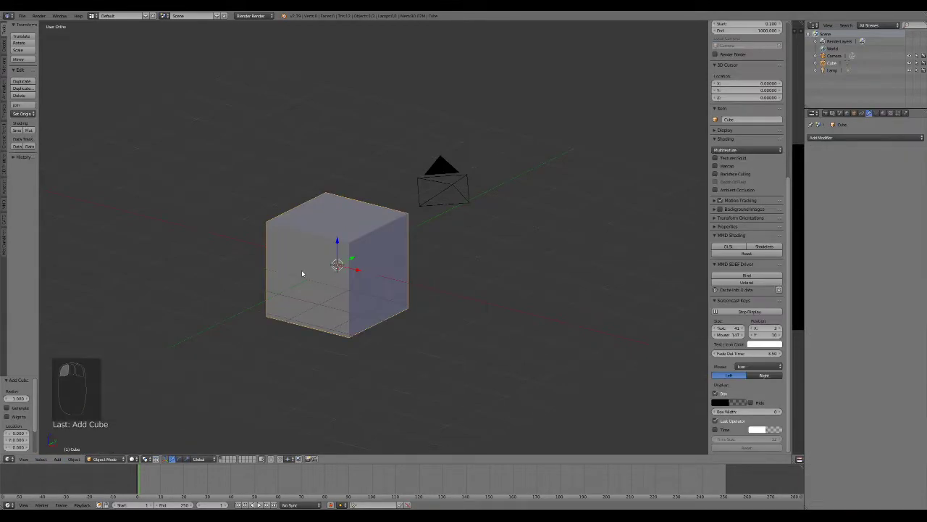
pyautogui.scroll(4, 312, 267)
pyautogui.keyDown('shift'); pyautogui.moveTo(352, 238); pyautogui.dragTo(455, 254, button='middle'); pyautogui.keyUp('shift')
pyautogui.scroll(-4, 464, 266)
pyautogui.scroll(2, 477, 293)
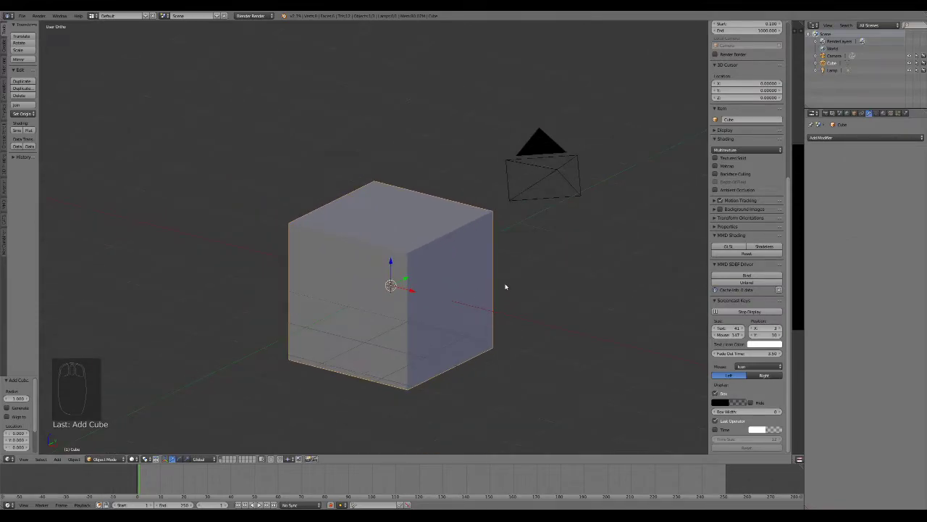
# Demonstrate switching the view between orthographic and perspective projection several times, ending in orthographic
pyautogui.click(430, 333)
pyautogui.press('KP_5')
pyautogui.press('KP_5')
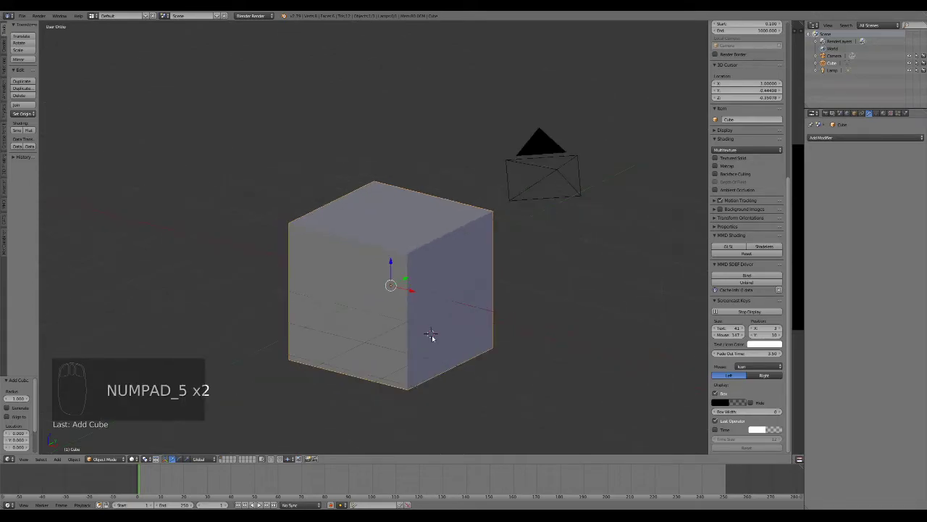
pyautogui.press('KP_5')
pyautogui.press('KP_5')
pyautogui.press('KP_5')
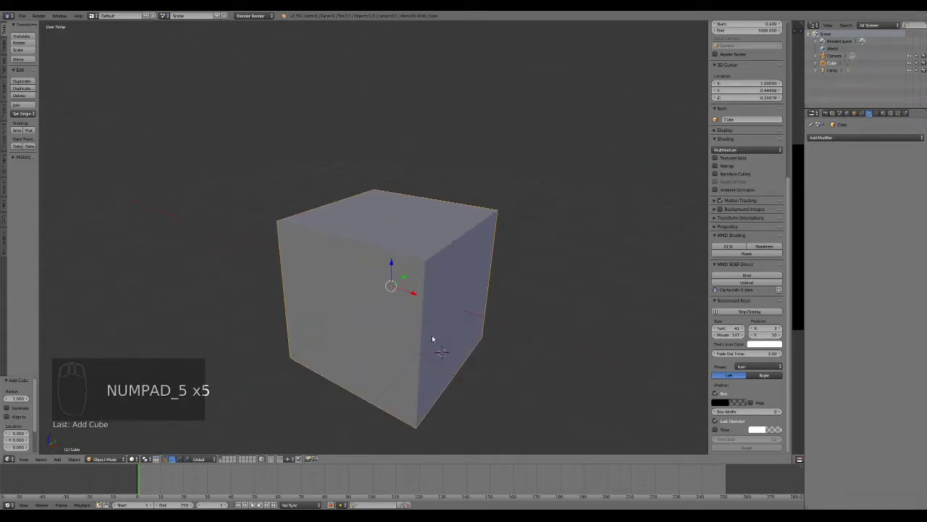
pyautogui.press('KP_5')
pyautogui.press('KP_5')
pyautogui.press('KP_5')
pyautogui.press('KP_5')
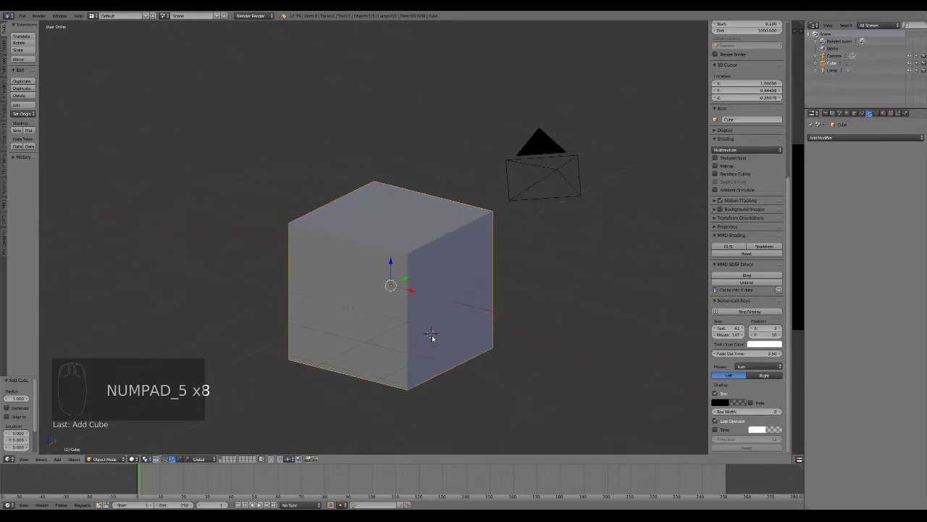
pyautogui.press('KP_5')
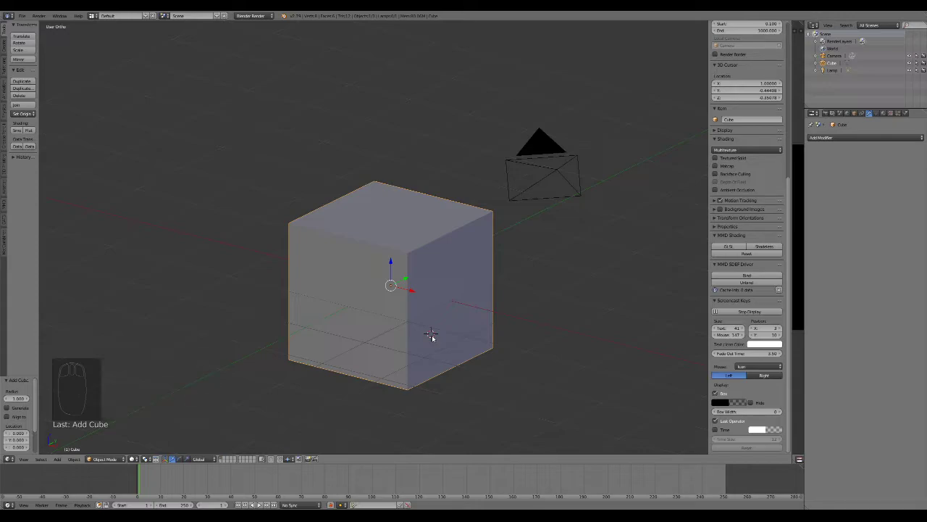
# View the cube from the right, front and top, and flip to the opposite bottom view
pyautogui.press('KP_3')
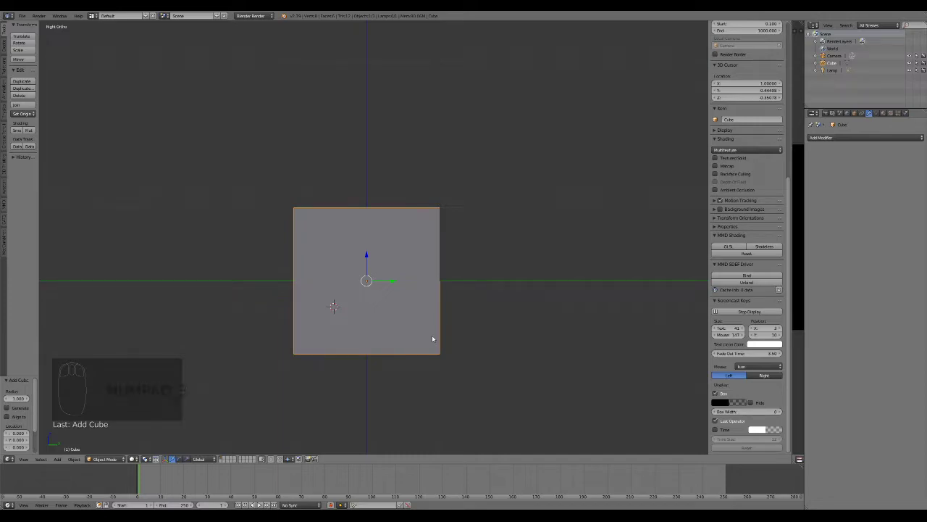
pyautogui.press('KP_1')
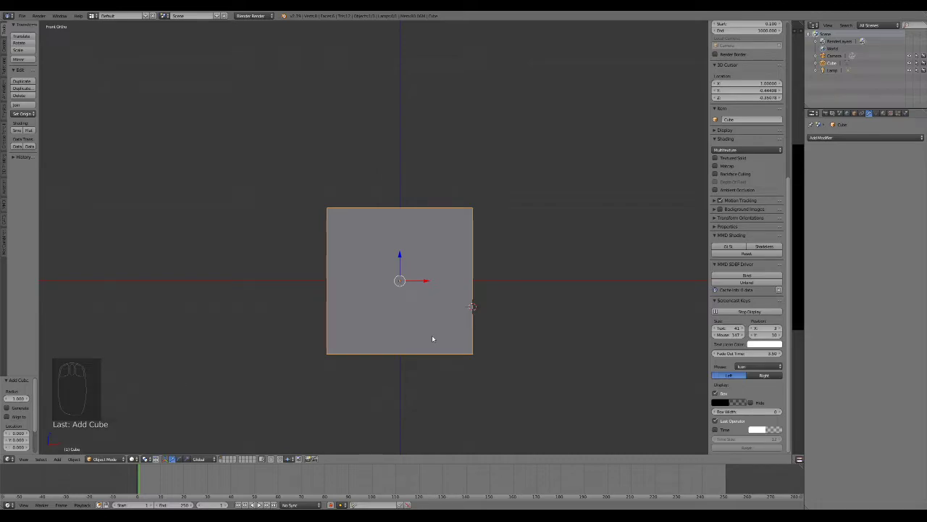
pyautogui.press('KP_7')
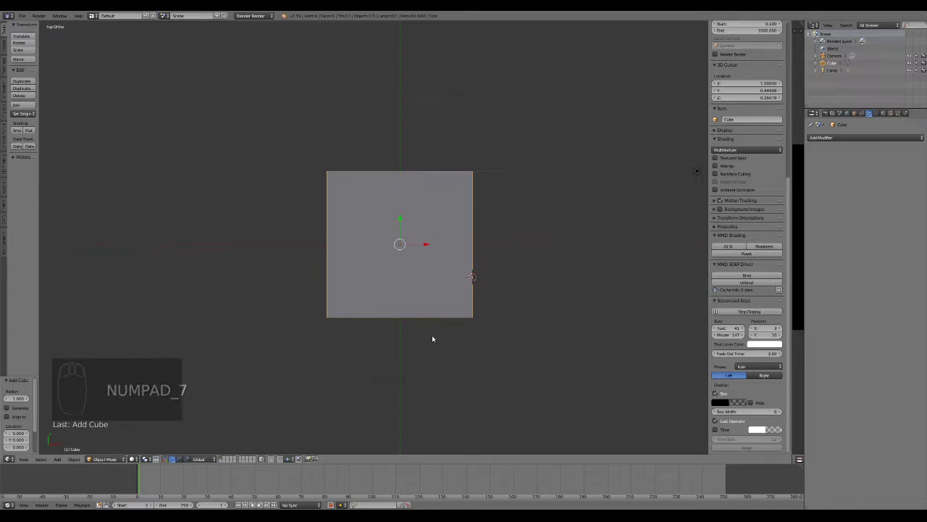
pyautogui.press('KP_9')
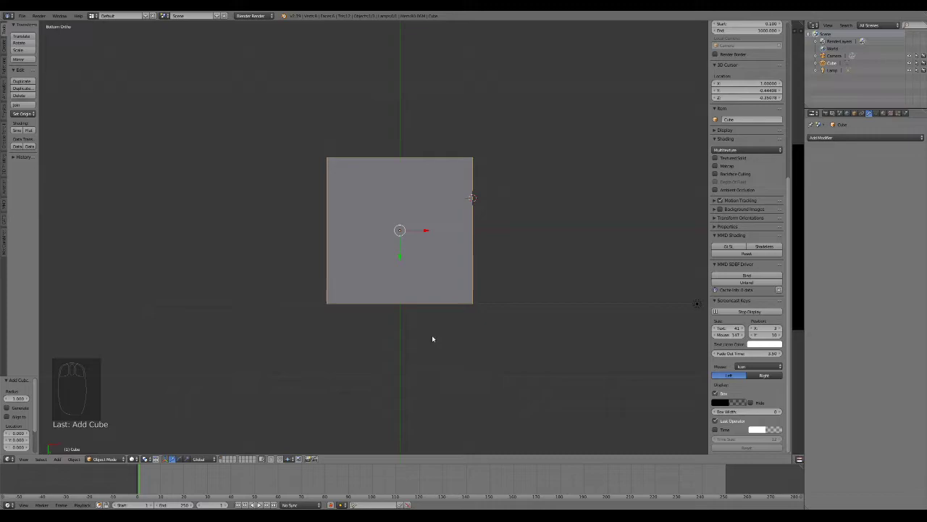
# Demonstrate orbiting the view around the cube in fixed increments upward, downward and to both sides
pyautogui.press('KP_8')
pyautogui.press('KP_8')
pyautogui.press('KP_8')
pyautogui.press('KP_4')
pyautogui.press('KP_4')
pyautogui.press('KP_4')
pyautogui.press('KP_4')
pyautogui.press('KP_4')
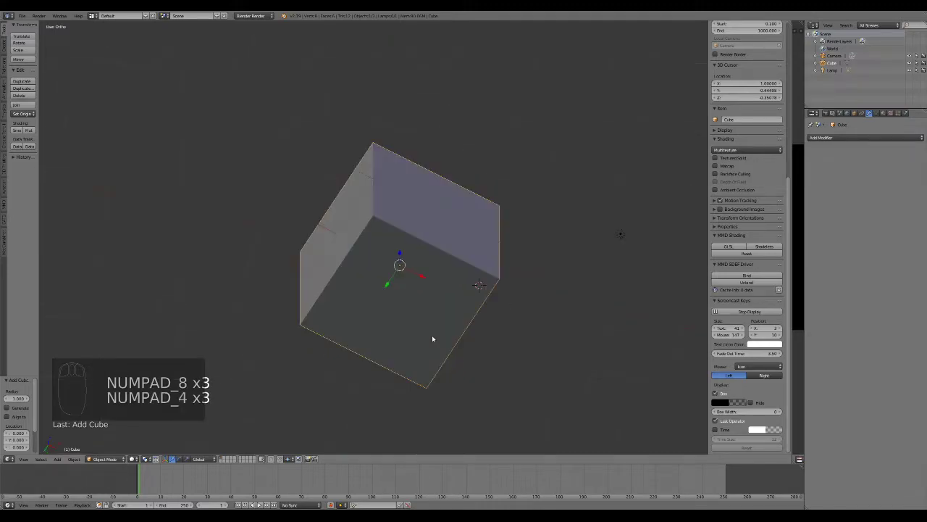
pyautogui.press('KP_2')
pyautogui.press('KP_2')
pyautogui.press('KP_2')
pyautogui.press('KP_8')
pyautogui.press('KP_8')
pyautogui.press('KP_8')
pyautogui.press('KP_8')
pyautogui.press('KP_8')
pyautogui.press('KP_8')
pyautogui.press('KP_8')
pyautogui.press('KP_8')
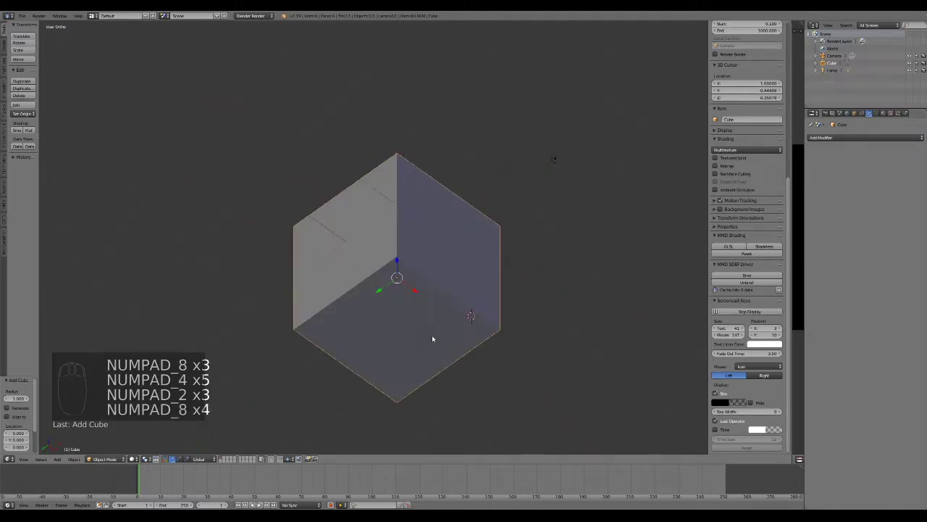
pyautogui.press('KP_6')
pyautogui.press('KP_6')
pyautogui.press('KP_6')
pyautogui.press('KP_6')
pyautogui.press('KP_6')
pyautogui.press('KP_6')
pyautogui.press('KP_8')
pyautogui.press('KP_8')
pyautogui.press('KP_8')
pyautogui.press('KP_8')
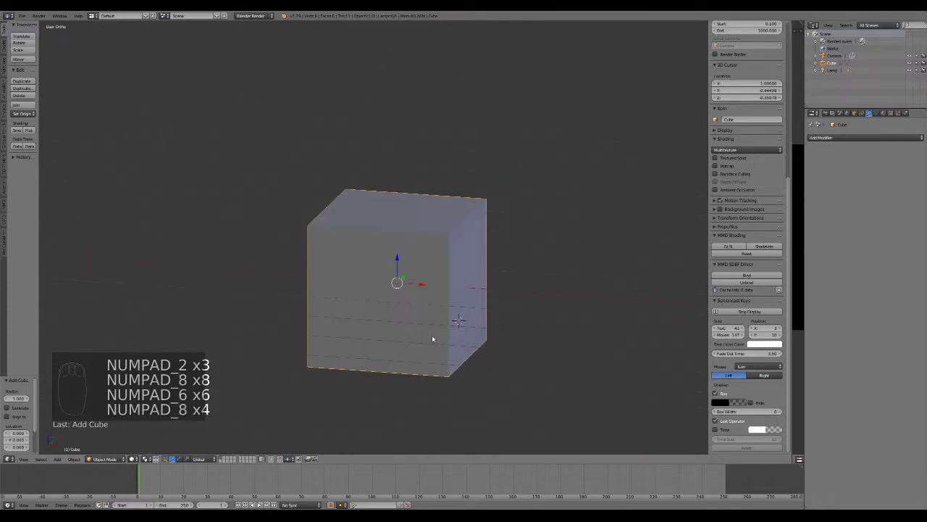
pyautogui.press('KP_6')
pyautogui.press('KP_6')
pyautogui.press('KP_6')
pyautogui.press('KP_2')
pyautogui.press('KP_2')
pyautogui.press('KP_2')
pyautogui.press('KP_2')
pyautogui.press('KP_2')
pyautogui.press('KP_2')
pyautogui.press('KP_2')
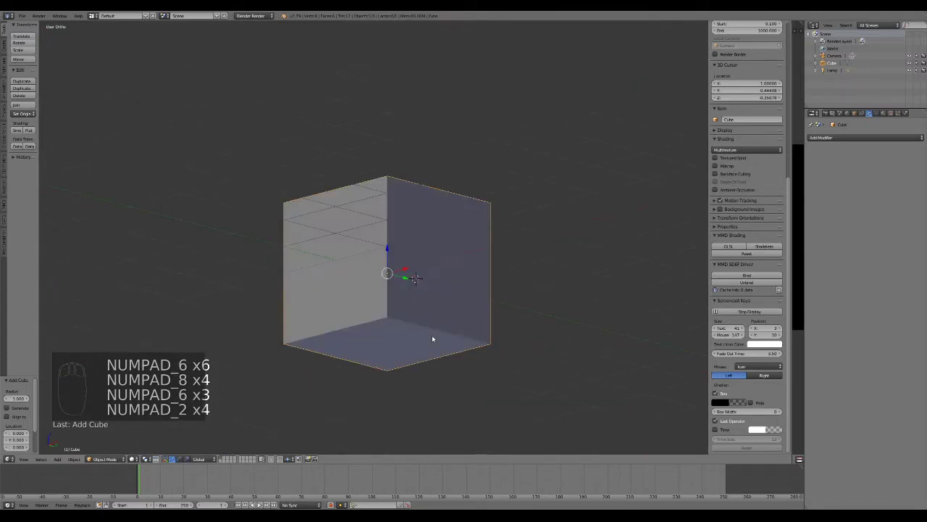
pyautogui.press('KP_8')
pyautogui.press('KP_8')
pyautogui.press('KP_8')
pyautogui.press('KP_8')
pyautogui.press('KP_8')
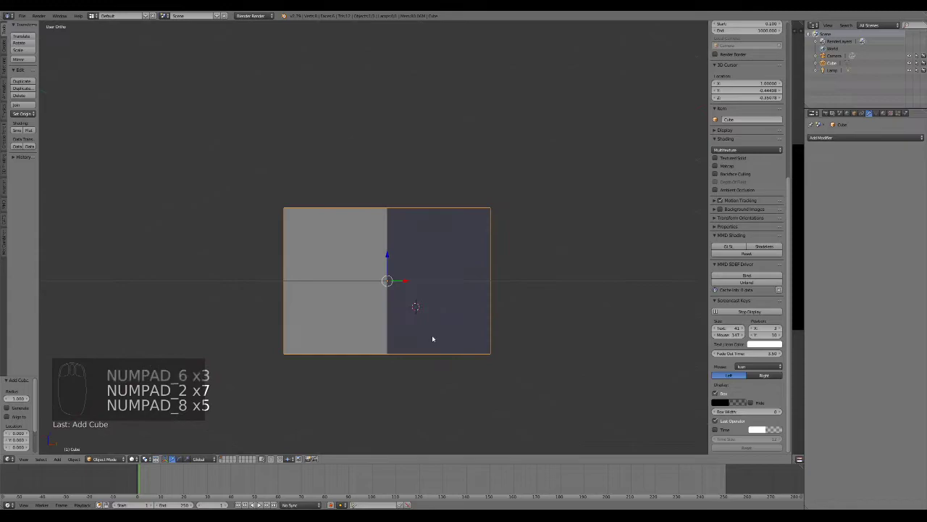
pyautogui.press('KP_4')
pyautogui.press('KP_4')
pyautogui.press('KP_4')
pyautogui.press('KP_4')
pyautogui.press('KP_4')
pyautogui.press('KP_4')
pyautogui.press('KP_4')
pyautogui.press('KP_4')
pyautogui.press('KP_4')
pyautogui.press('KP_4')
pyautogui.press('KP_4')
pyautogui.press('KP_4')
pyautogui.press('KP_4')
pyautogui.press('KP_4')
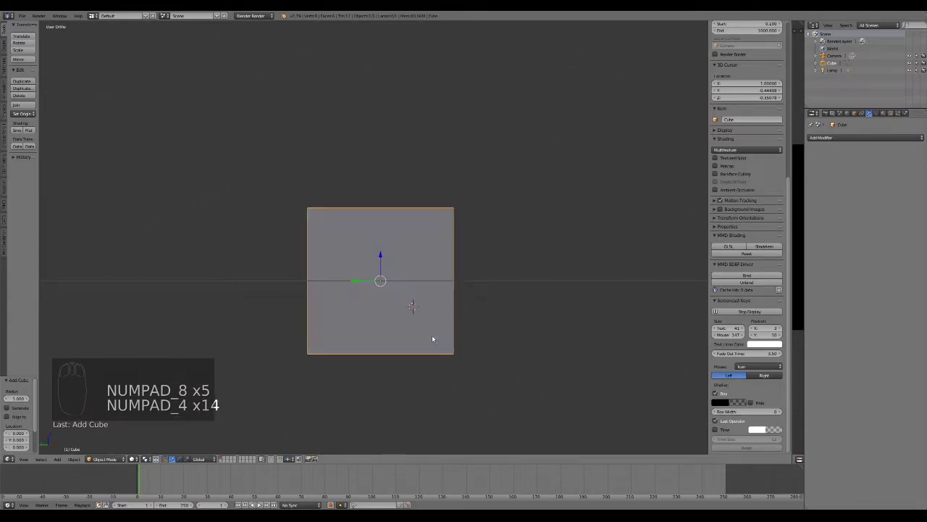
pyautogui.press('KP_2')
pyautogui.press('KP_2')
pyautogui.press('KP_2')
pyautogui.press('KP_2')
pyautogui.press('KP_2')
pyautogui.press('KP_2')
pyautogui.press('KP_2')
pyautogui.press('KP_6')
pyautogui.press('KP_6')
pyautogui.press('KP_6')
pyautogui.press('KP_6')
pyautogui.press('KP_6')
pyautogui.press('KP_6')
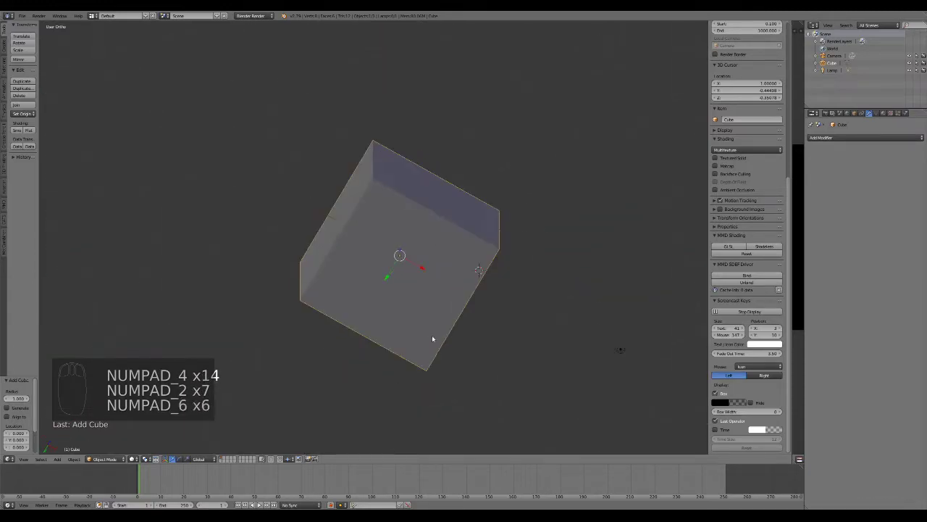
pyautogui.press('KP_8')
pyautogui.press('KP_8')
pyautogui.press('KP_8')
pyautogui.press('KP_8')
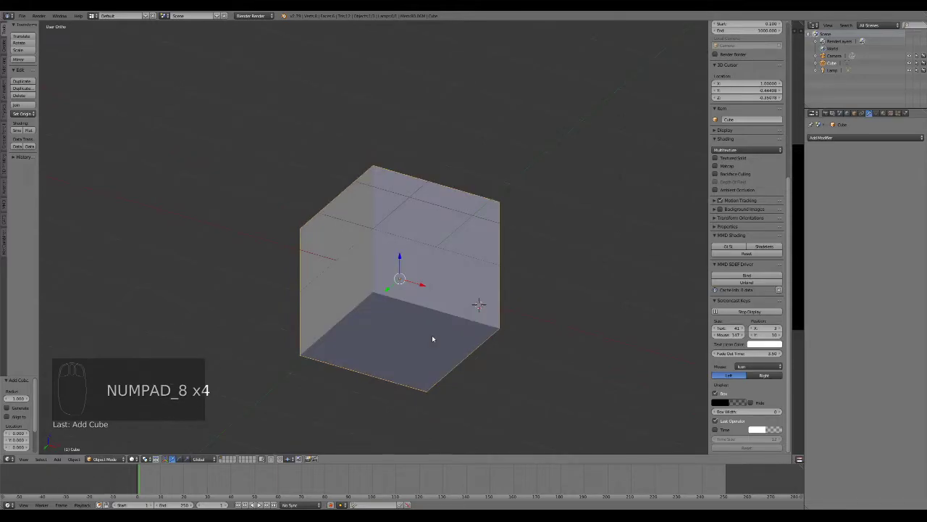
pyautogui.press('KP_8')
pyautogui.press('KP_8')
pyautogui.press('KP_8')
pyautogui.press('KP_8')
pyautogui.press('KP_8')
pyautogui.press('KP_8')
pyautogui.press('KP_8')
pyautogui.press('KP_8')
pyautogui.press('KP_4')
pyautogui.press('KP_4')
pyautogui.press('KP_4')
pyautogui.press('KP_4')
pyautogui.press('KP_4')
pyautogui.press('KP_4')
pyautogui.press('KP_4')
pyautogui.press('KP_4')
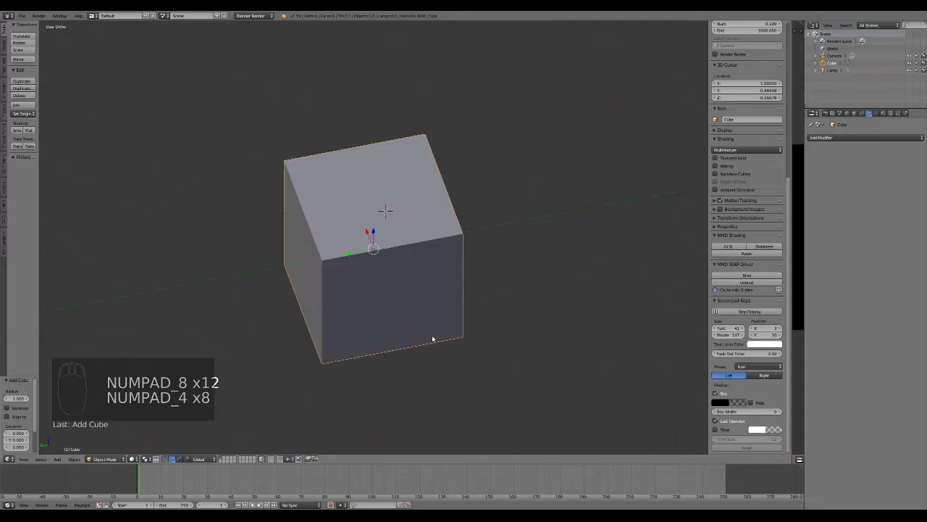
pyautogui.press('KP_4')
pyautogui.press('KP_4')
pyautogui.press('KP_4')
pyautogui.press('KP_2')
pyautogui.press('KP_2')
pyautogui.press('KP_2')
pyautogui.press('KP_2')
pyautogui.press('KP_2')
pyautogui.press('KP_2')
pyautogui.press('KP_2')
pyautogui.press('KP_2')
pyautogui.press('KP_2')
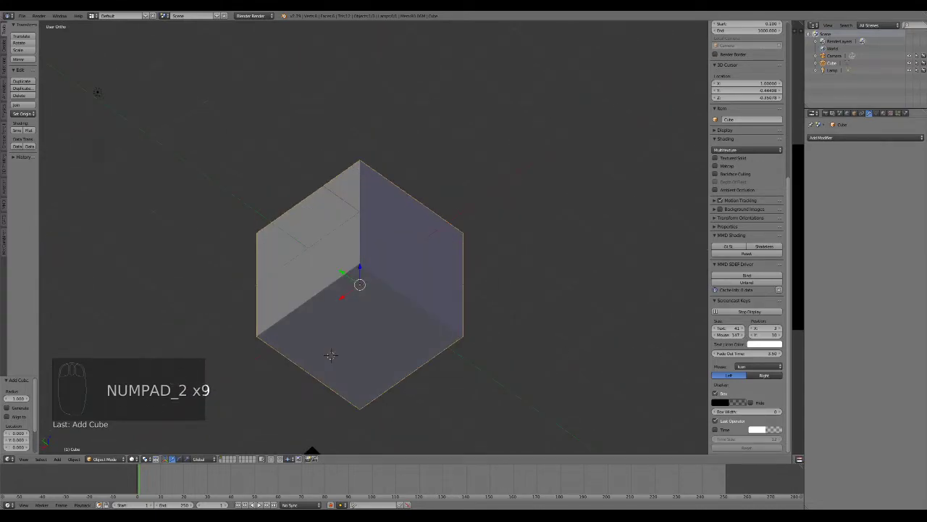
# Move the 3D cursor away from the cube and demonstrate deselecting and reselecting the cube
pyautogui.click(484, 186)
pyautogui.moveTo(558, 157); pyautogui.dragTo(435, 223, button='middle')
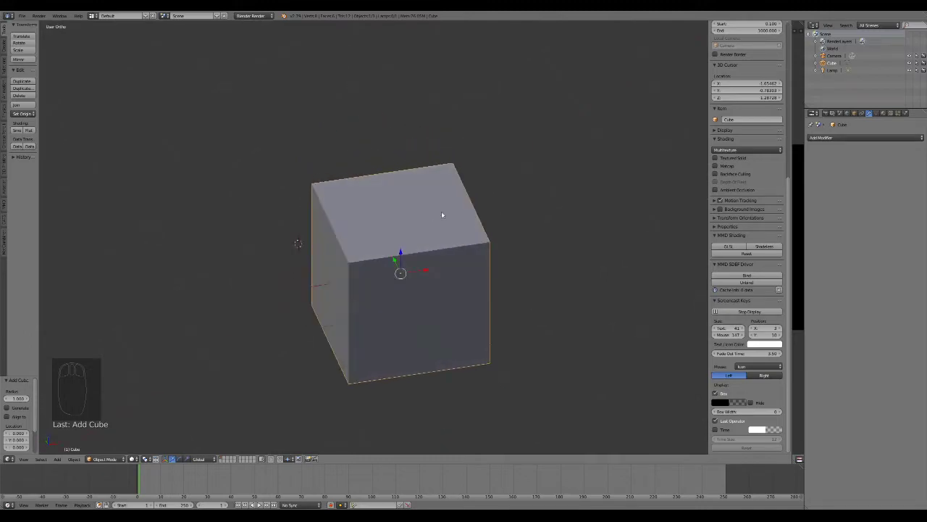
pyautogui.click(400, 238)
pyautogui.press('a')
pyautogui.press('a')
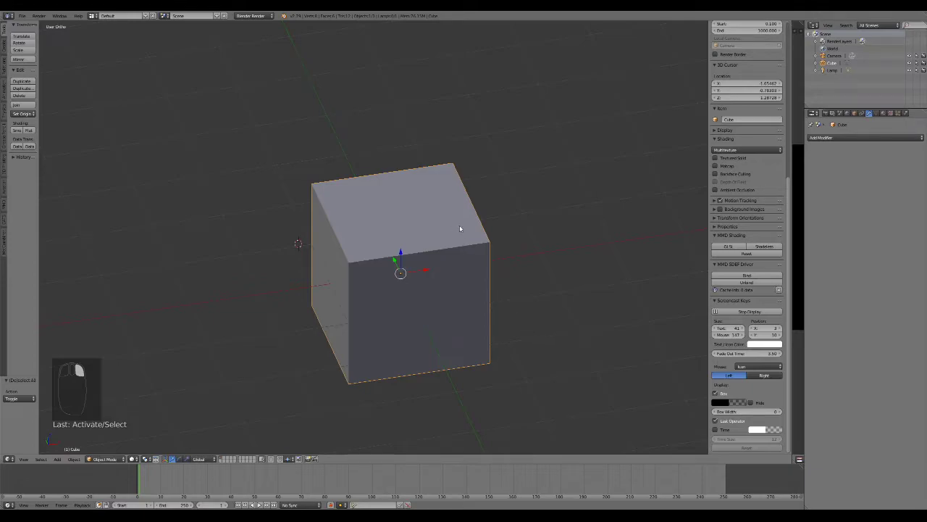
# Search the operators for "merge", then show the operator search once more and dismiss it
pyautogui.press('space')
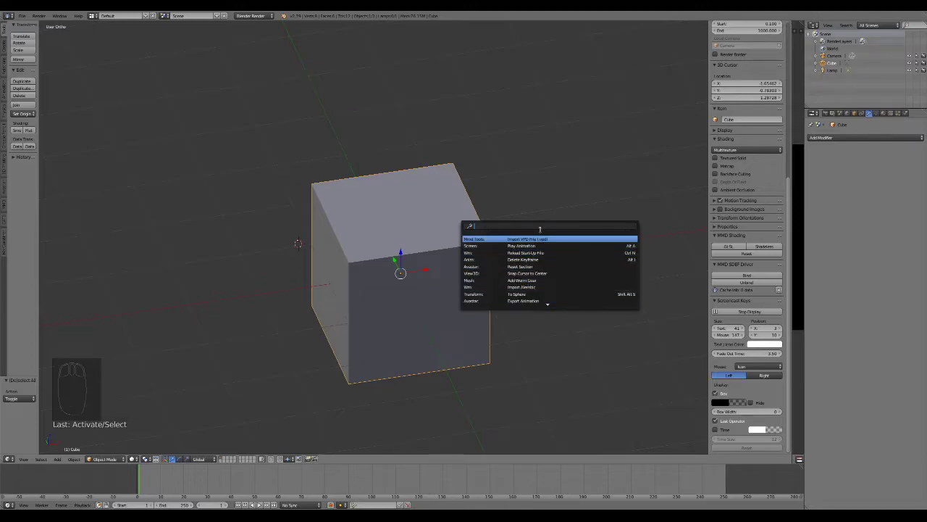
pyautogui.write('merge')
pyautogui.click(534, 239)
pyautogui.click(570, 316)
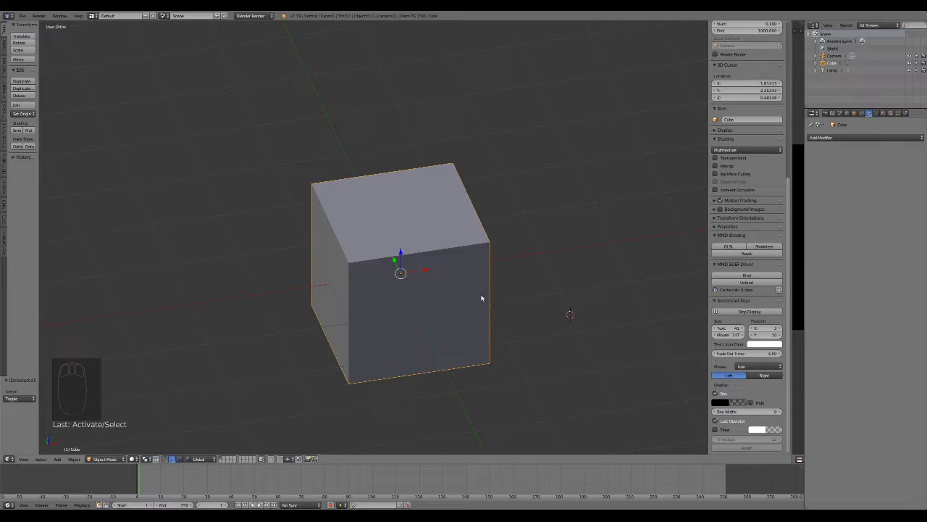
pyautogui.press('space')
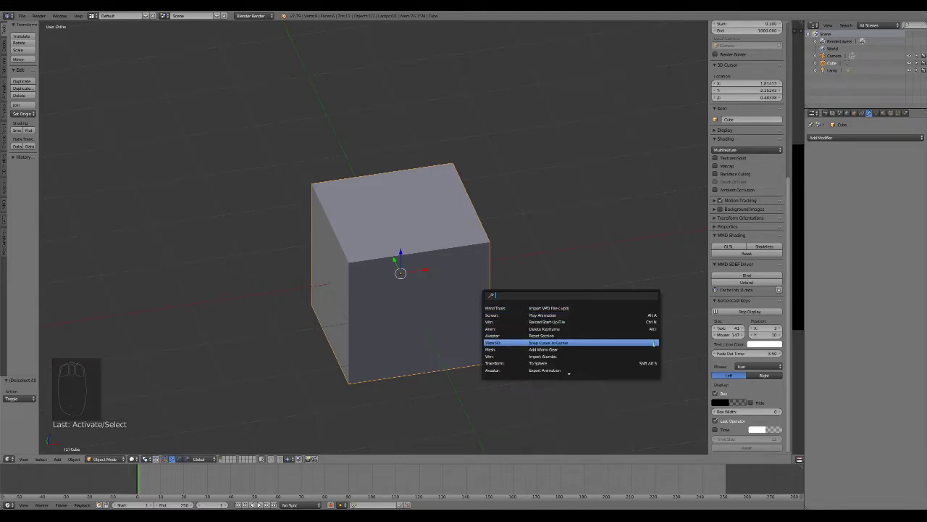
pyautogui.click(629, 250)
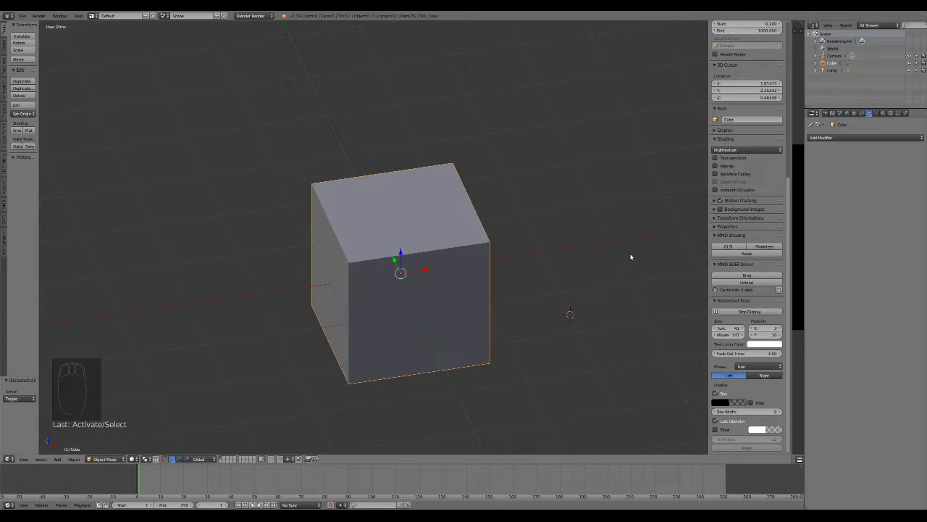
# Place the 3D cursor at a new point next to the cube and orbit around the cube
pyautogui.scroll(-1, 631, 256)
pyautogui.scroll(1, 631, 256)
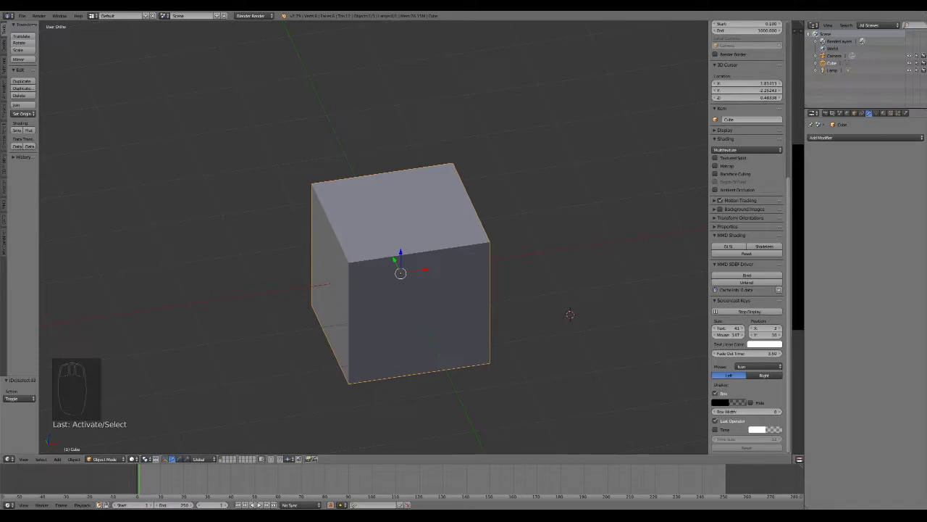
pyautogui.click(525, 277)
pyautogui.moveTo(478, 310); pyautogui.dragTo(463, 326, button='middle')
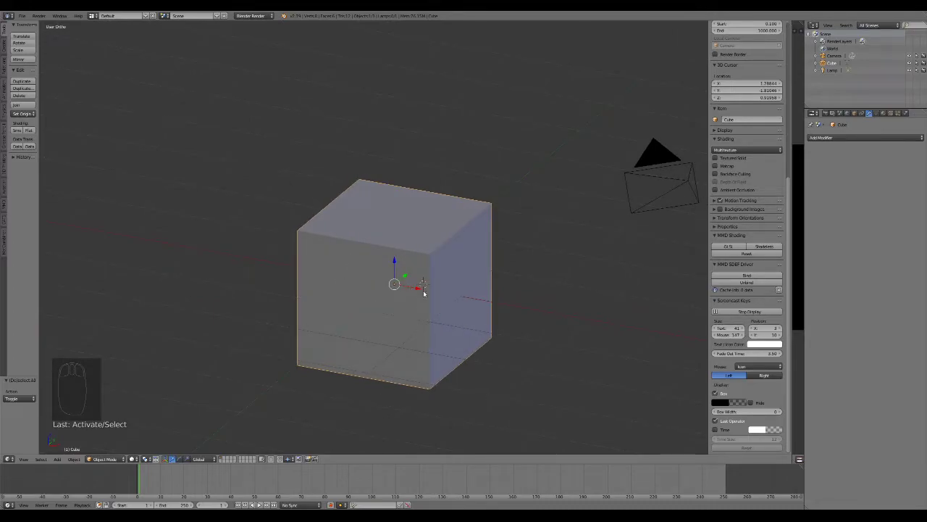
# Duplicate the cube and place the copy beside it along the X axis
pyautogui.hotkey('shift', 'd')
pyautogui.press('x')
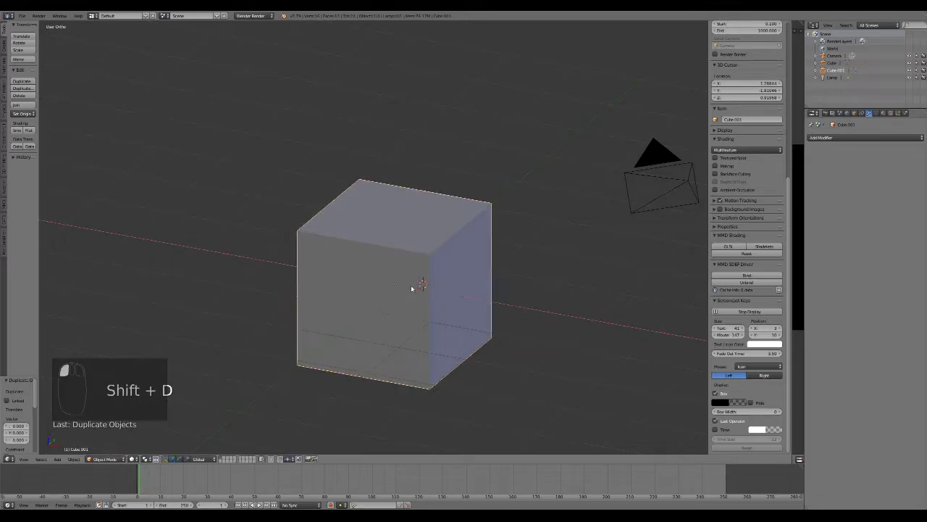
pyautogui.click(458, 301)
# Duplicate both cubes together upward along the Z axis and shift the copies backward along Y
pyautogui.keyDown('shift'); pyautogui.rightClick(346, 297); pyautogui.keyUp('shift')
pyautogui.hotkey('shift', 'd')
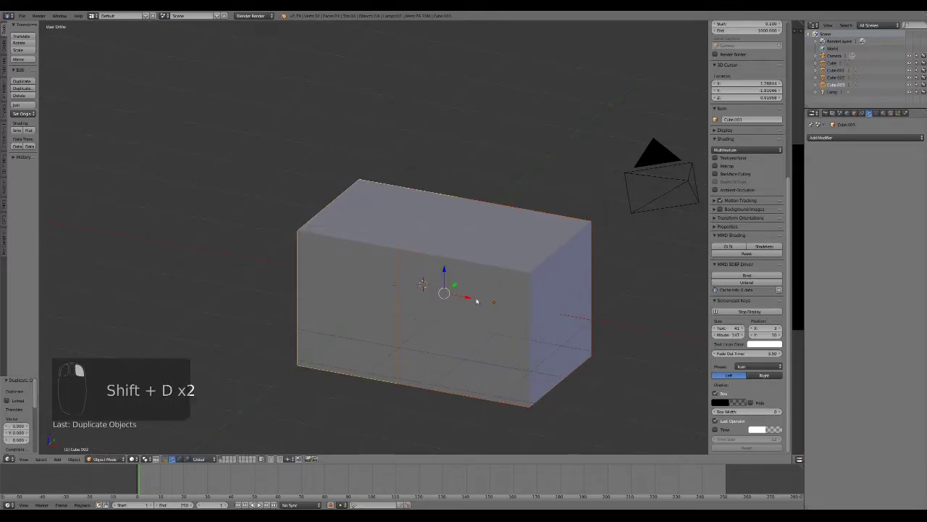
pyautogui.press('z')
pyautogui.click(444, 225)
pyautogui.moveTo(450, 231); pyautogui.dragTo(483, 195)
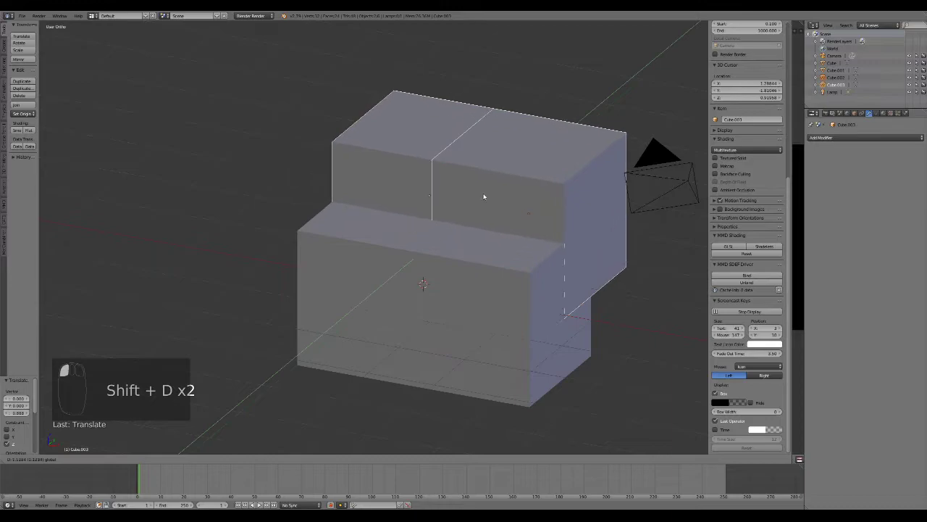
# Select individual cubes and pairs of cubes and move them apart along the axes
pyautogui.rightClick(359, 205)
pyautogui.rightClick(368, 191)
pyautogui.keyDown('shift'); pyautogui.rightClick(358, 240); pyautogui.keyUp('shift')
pyautogui.moveTo(433, 247); pyautogui.dragTo(316, 228)
pyautogui.keyDown('shift'); pyautogui.rightClick(297, 259); pyautogui.keyUp('shift')
pyautogui.keyDown('shift'); pyautogui.rightClick(460, 321); pyautogui.keyUp('shift')
pyautogui.moveTo(416, 234); pyautogui.dragTo(416, 153)
# Demonstrate multi-selection with the front and rear cubes, and with the four top vertices of the rear cube in Edit Mode
pyautogui.rightClick(336, 237)
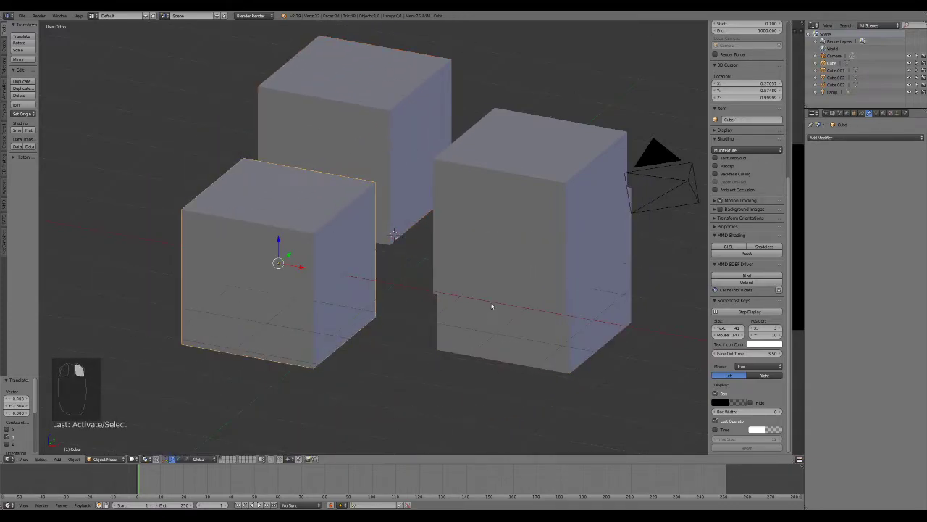
pyautogui.keyDown('shift'); pyautogui.rightClick(395, 102); pyautogui.keyUp('shift')
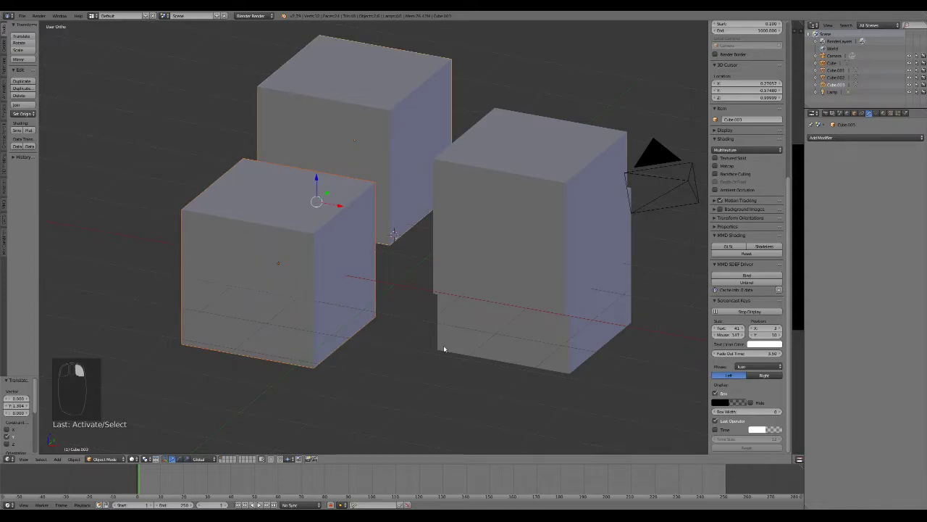
pyautogui.press('Tab')
pyautogui.rightClick(392, 105)
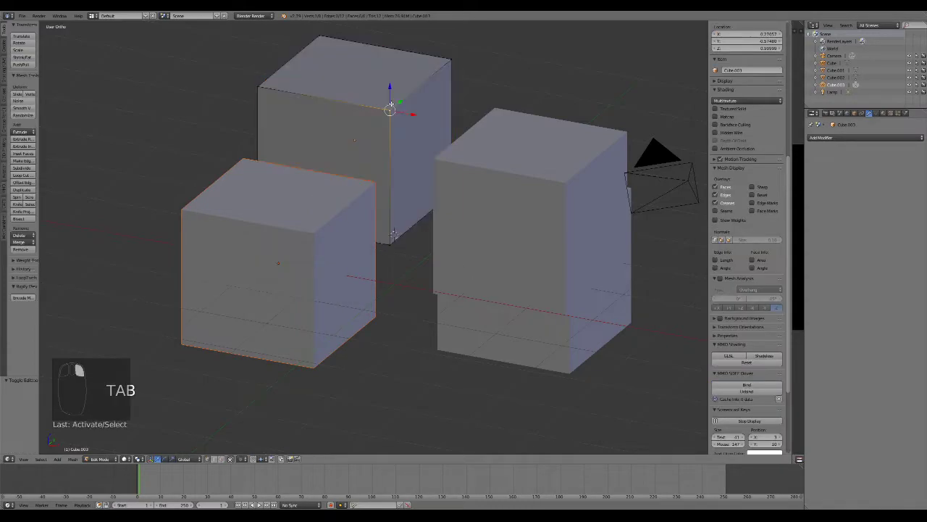
pyautogui.keyDown('shift'); pyautogui.rightClick(451, 58); pyautogui.keyUp('shift')
pyautogui.keyDown('shift'); pyautogui.rightClick(321, 35); pyautogui.keyUp('shift')
pyautogui.keyDown('shift'); pyautogui.rightClick(265, 83); pyautogui.keyUp('shift')
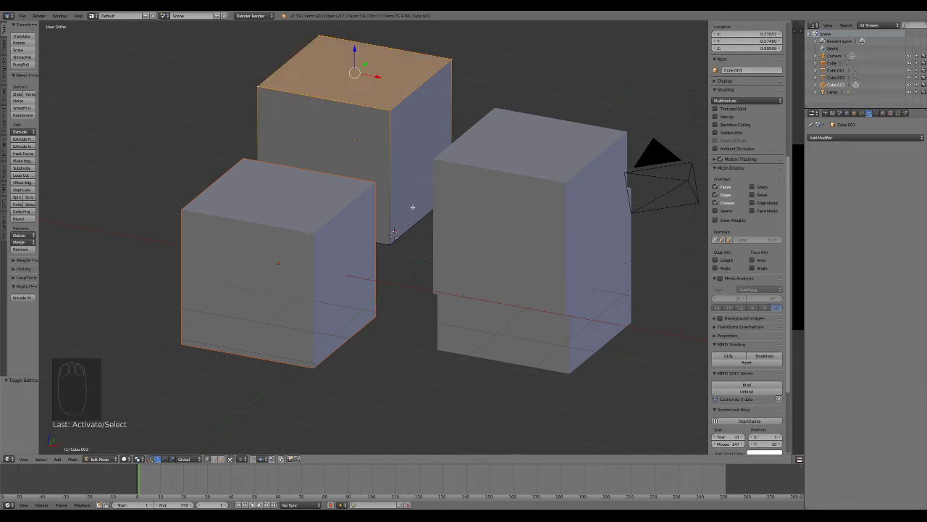
pyautogui.press('Tab')
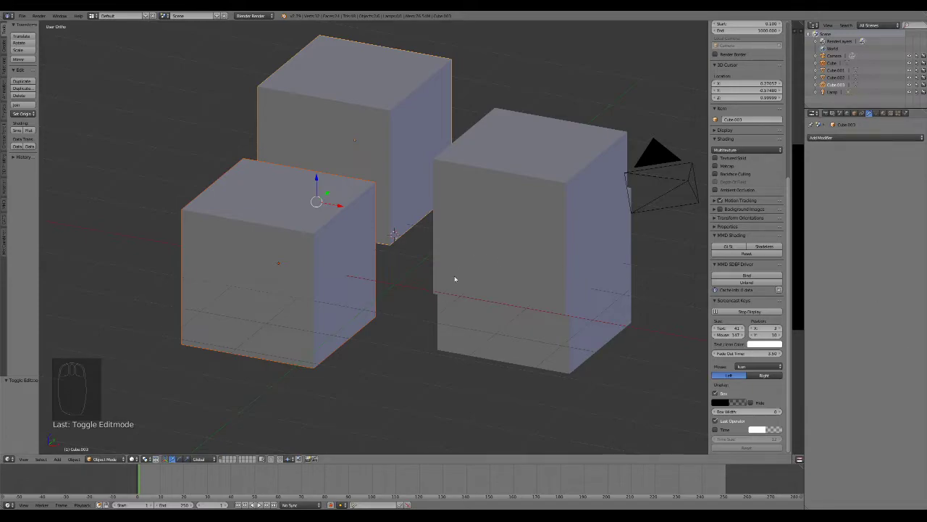
# Demonstrate panning, zooming in and out, and orbiting the view around the cubes
pyautogui.keyDown('shift'); pyautogui.moveTo(439, 183); pyautogui.dragTo(439, 232, button='middle'); pyautogui.keyUp('shift')
pyautogui.scroll(-4, 439, 233)
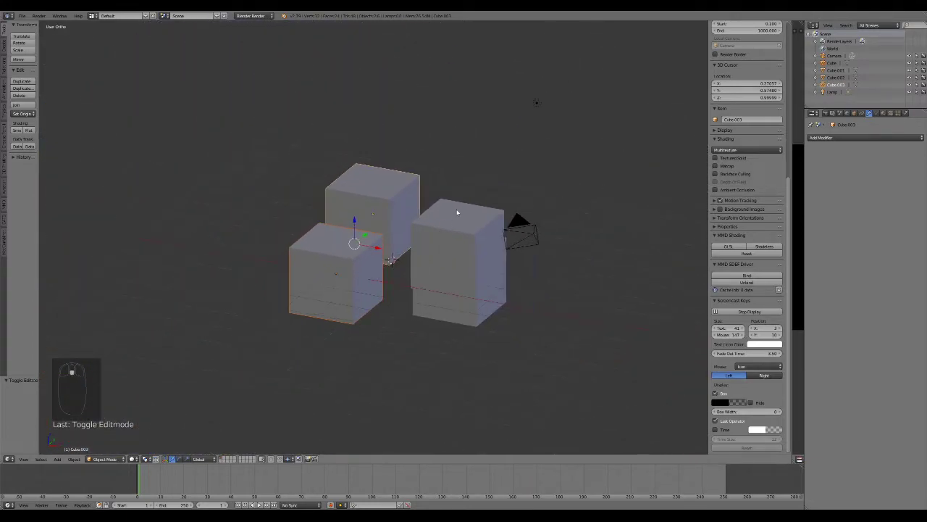
pyautogui.scroll(2, 456, 221)
pyautogui.scroll(-4, 455, 226)
pyautogui.scroll(3, 456, 240)
pyautogui.scroll(-1, 455, 239)
pyautogui.moveTo(479, 213); pyautogui.dragTo(355, 281, button='middle')
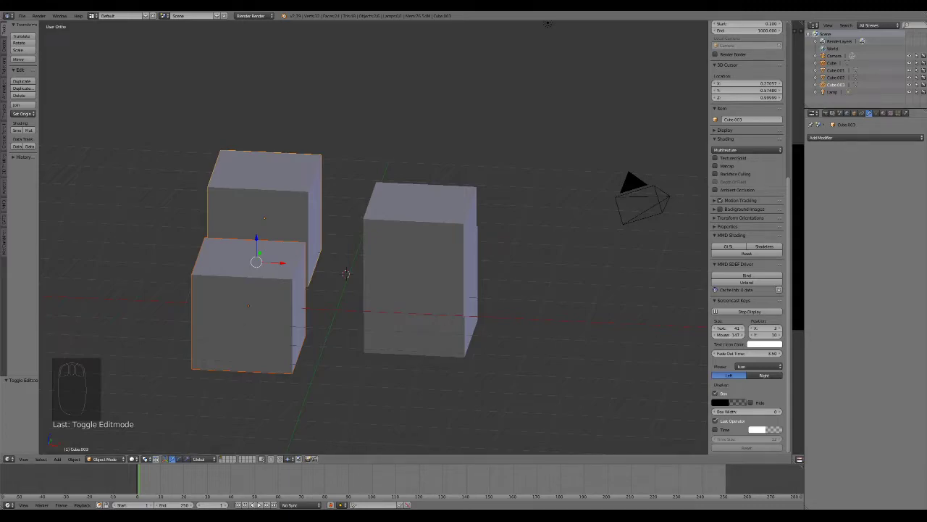
# Select all four cubes together and delete them from the scene
pyautogui.click(471, 355)
pyautogui.rightClick(416, 256)
pyautogui.keyDown('shift'); pyautogui.rightClick(288, 340); pyautogui.keyUp('shift')
pyautogui.keyDown('shift'); pyautogui.rightClick(315, 209); pyautogui.keyUp('shift')
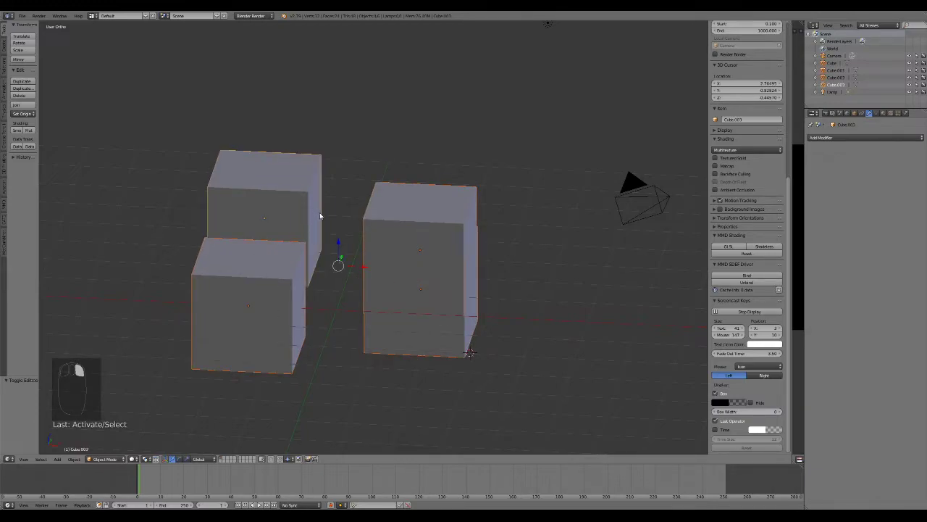
pyautogui.press('x')
pyautogui.click(320, 215)
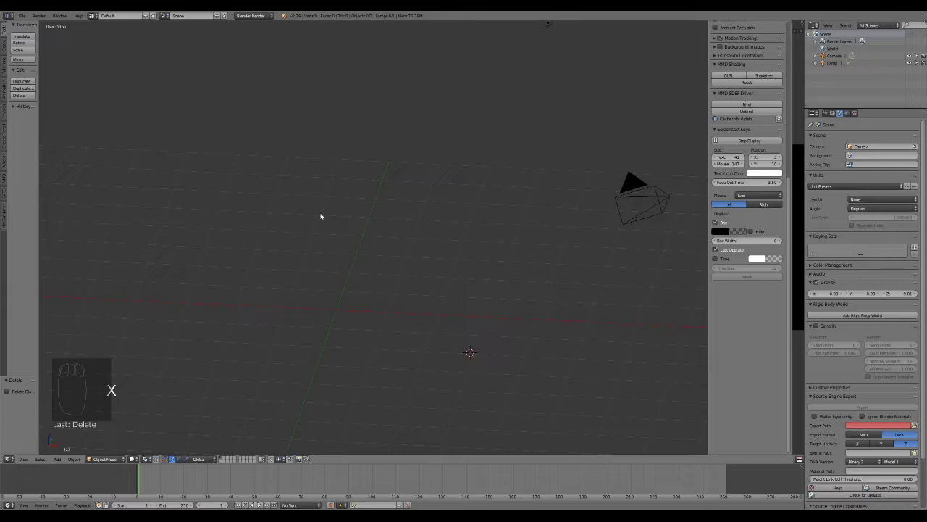
# Select the lamp and the camera together and delete them
pyautogui.scroll(-3, 448, 304)
pyautogui.rightClick(474, 116)
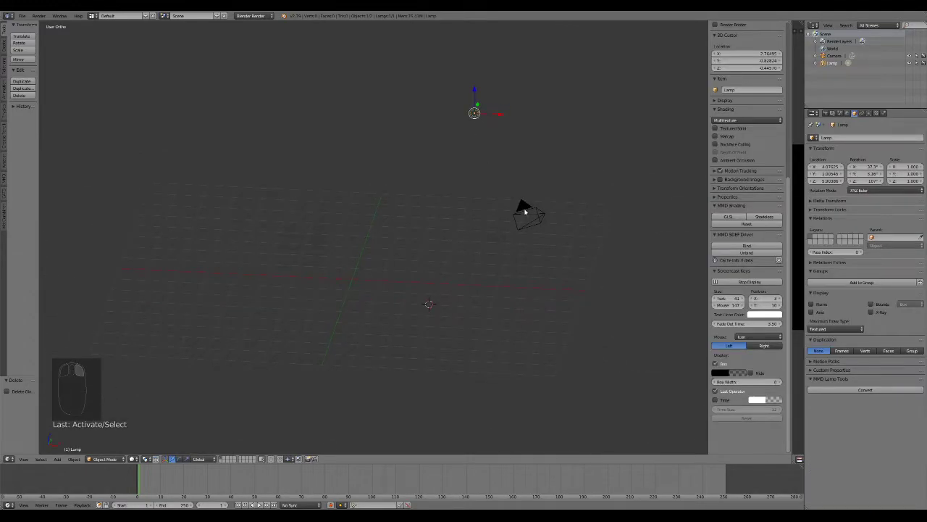
pyautogui.rightClick(526, 212)
pyautogui.press('x')
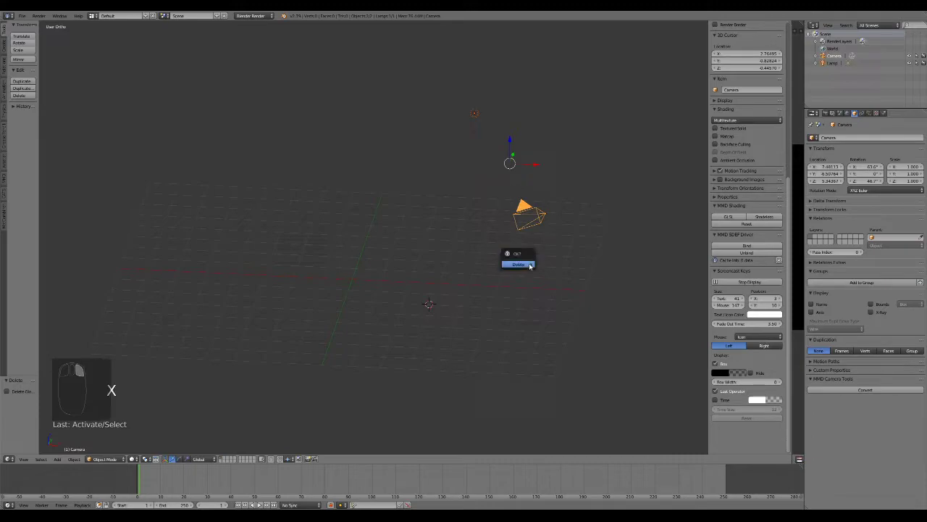
pyautogui.click(530, 265)
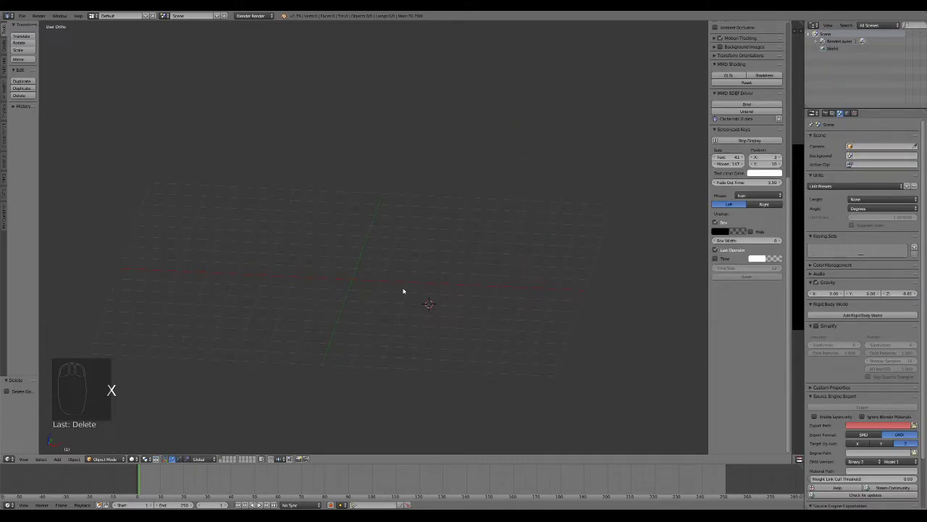
# Snap the 3D cursor to the centre of the scene
pyautogui.moveTo(405, 292); pyautogui.dragTo(355, 266, button='middle')
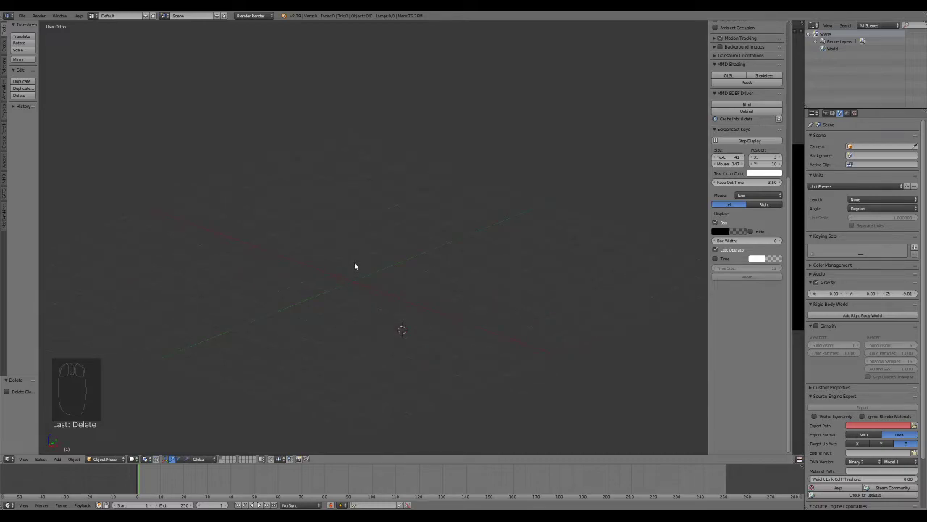
pyautogui.hotkey('shift', 's')
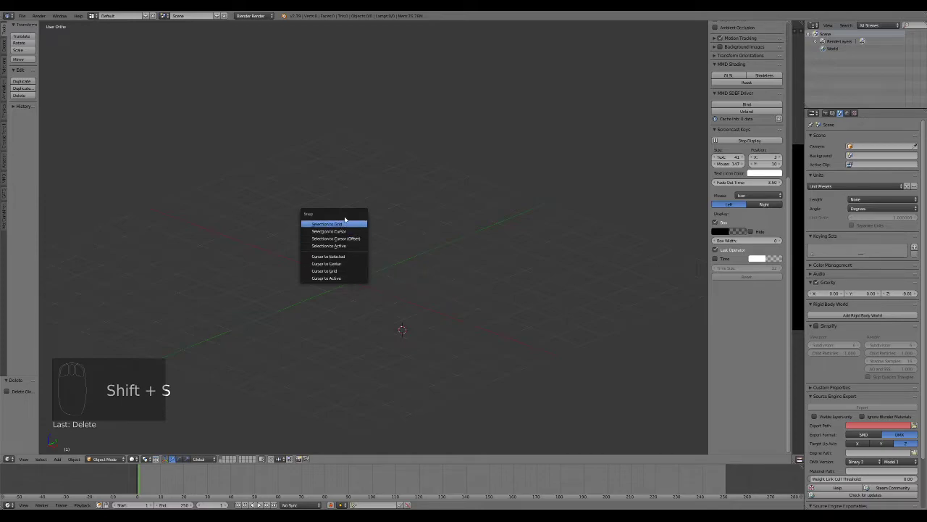
pyautogui.click(328, 264)
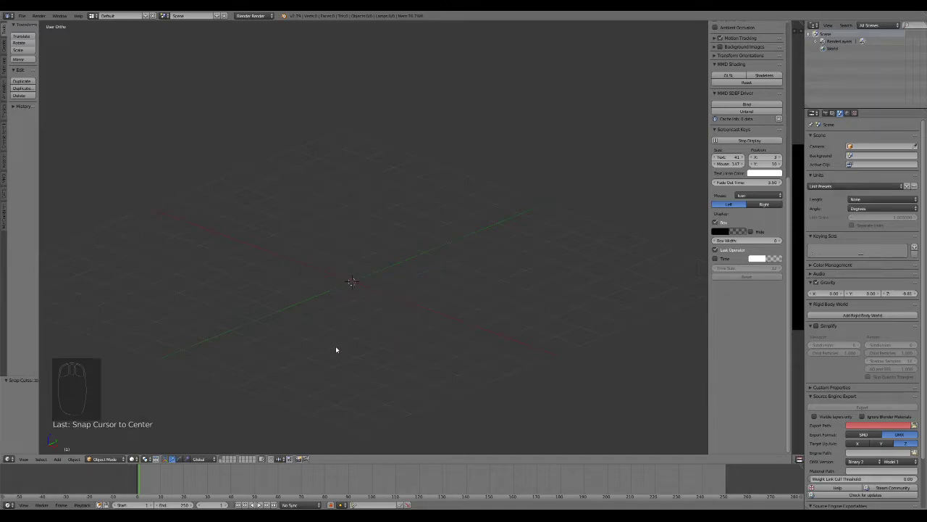
# Add a cube mesh at the scene centre and reduce its radius to about 0.53
pyautogui.click(58, 459)
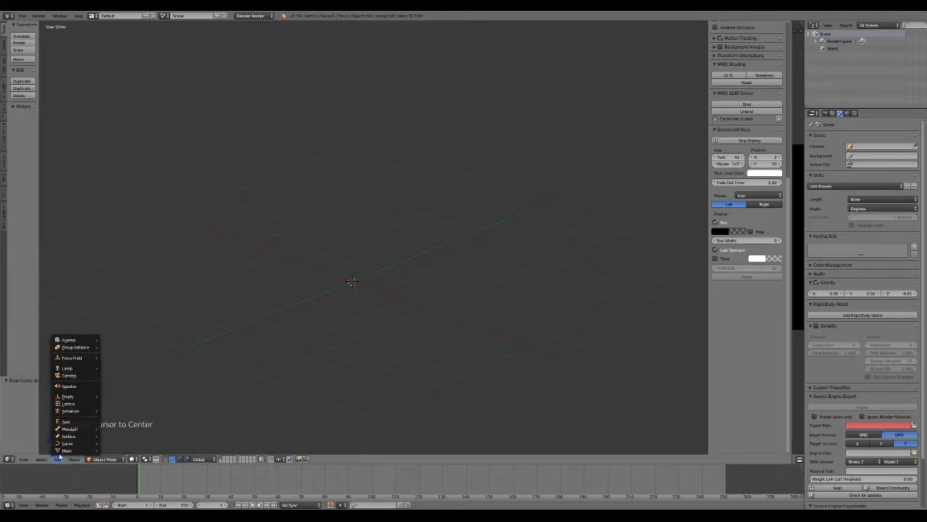
pyautogui.moveTo(63, 452)
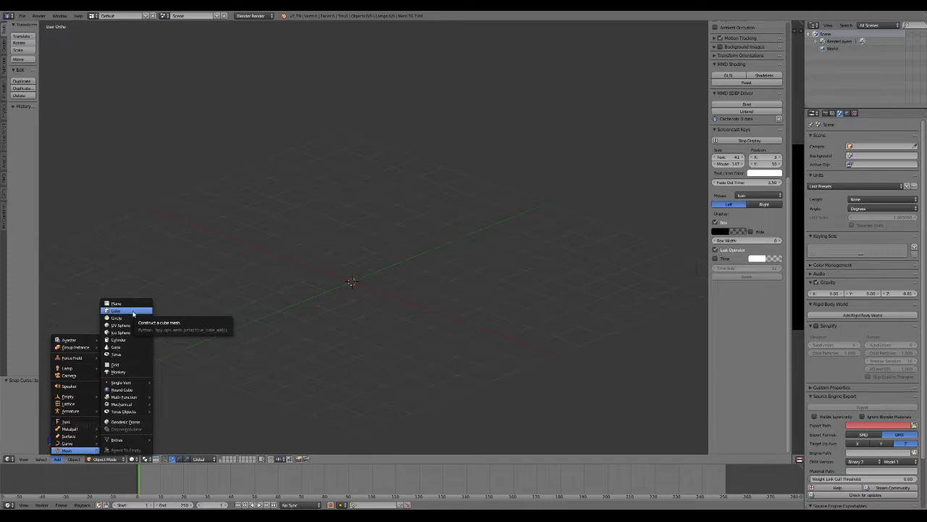
pyautogui.click(134, 311)
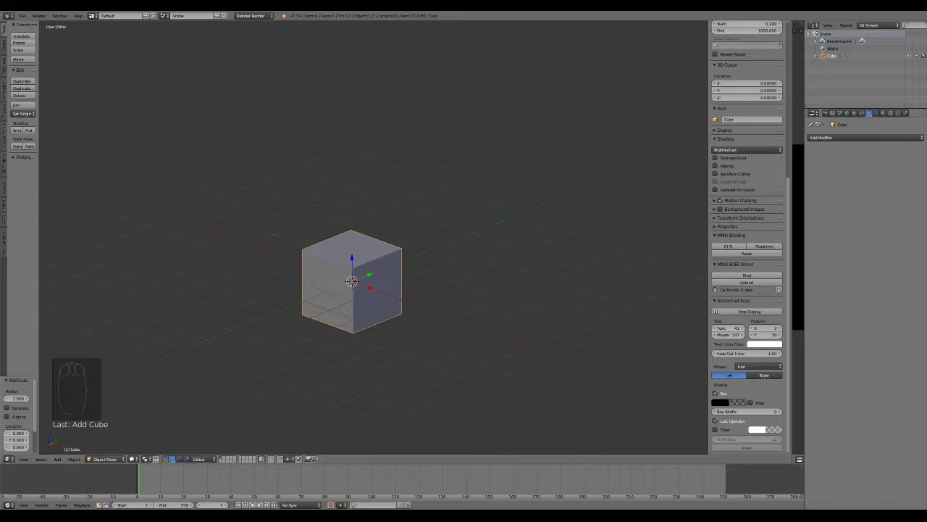
pyautogui.moveTo(40, 334); pyautogui.dragTo(65, 310)
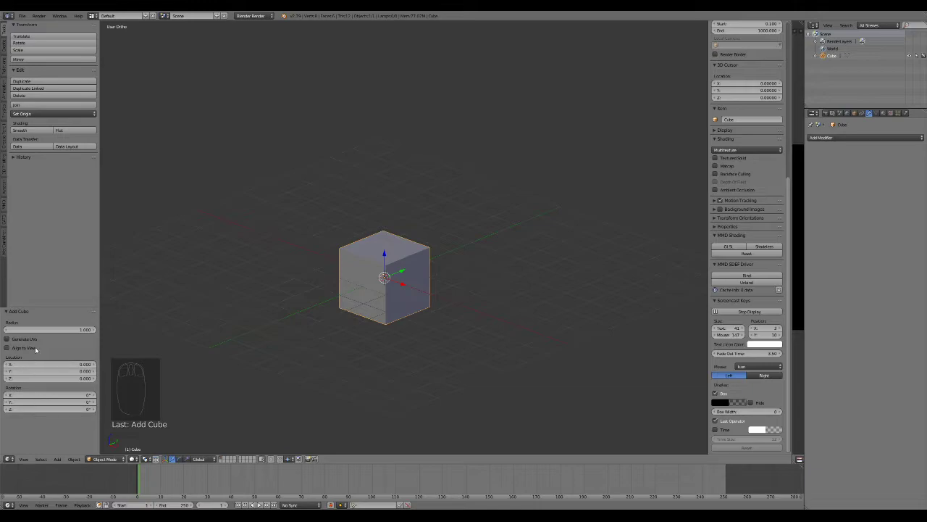
pyautogui.moveTo(86, 330)
pyautogui.mouseDown()
pyautogui.moveTo(50, 330)
pyautogui.moveTo(72, 334)
pyautogui.mouseUp()
# Add a UV sphere at the scene centre and frame it up close
pyautogui.click(58, 462)
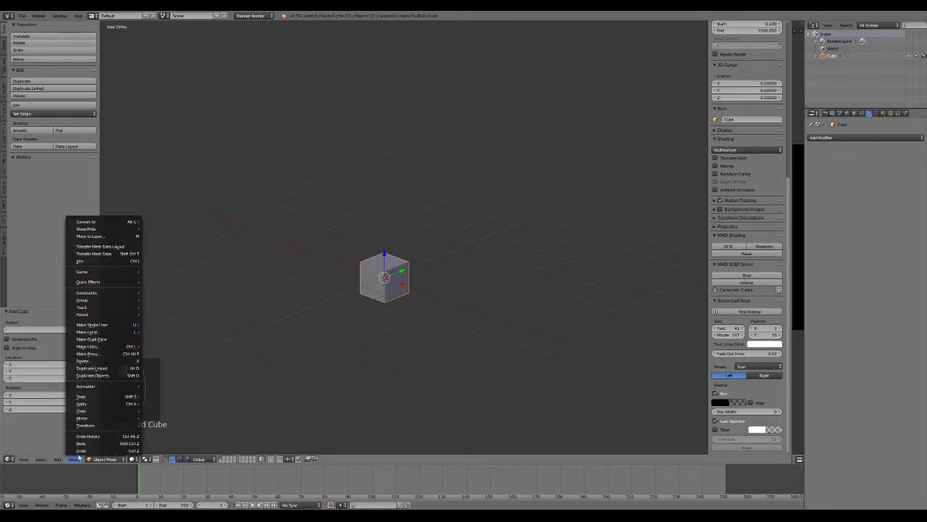
pyautogui.moveTo(66, 451)
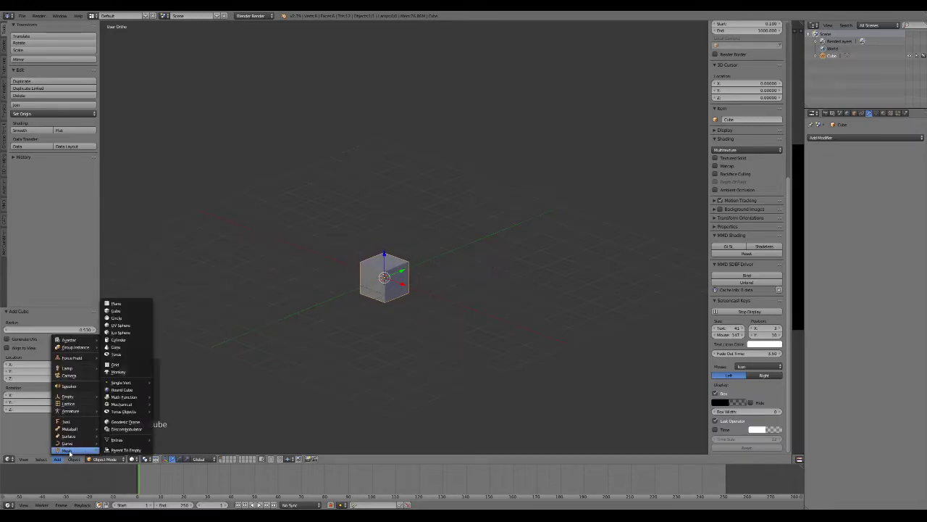
pyautogui.click(129, 325)
pyautogui.scroll(6, 375, 368)
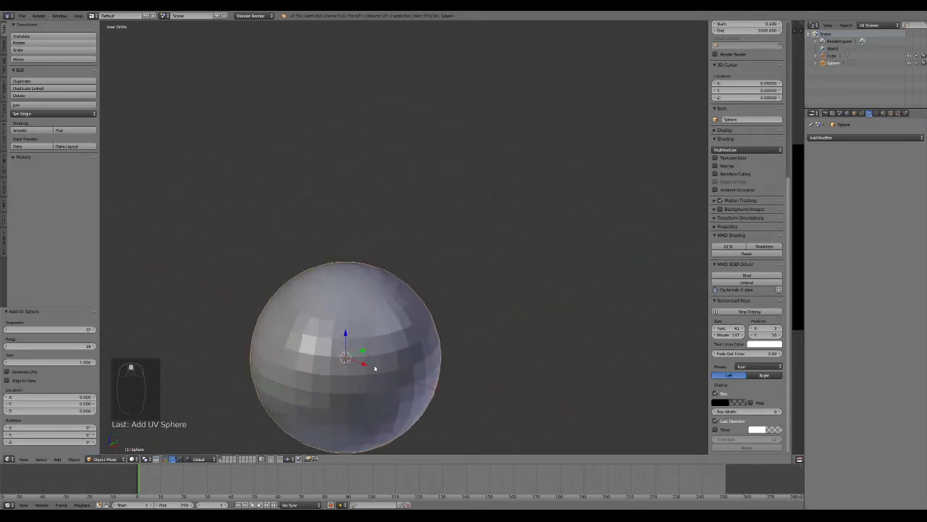
pyautogui.scroll(2, 374, 367)
pyautogui.keyDown('shift'); pyautogui.moveTo(480, 323); pyautogui.dragTo(551, 176, button='middle'); pyautogui.keyUp('shift')
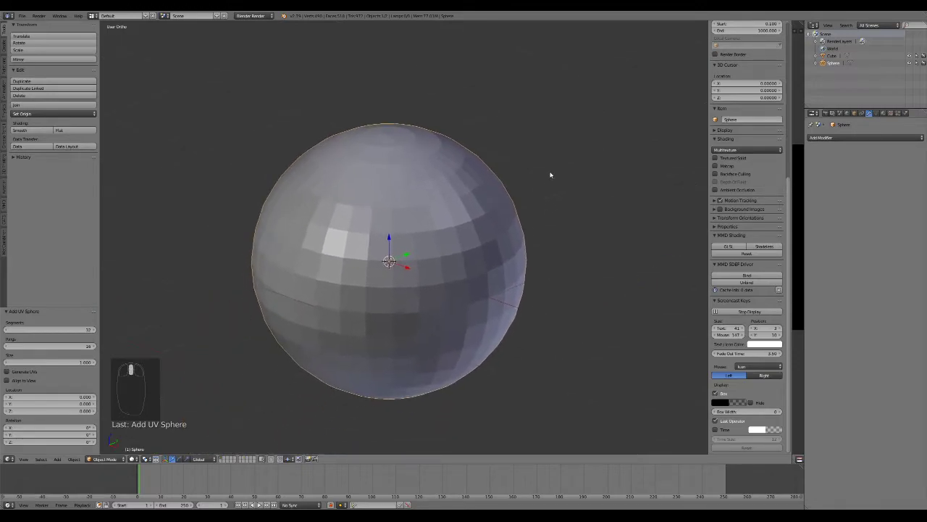
# Demonstrate the UV sphere's Segments and Rings settings by raising both for a smoother shape and reducing both for a coarse one
pyautogui.moveTo(47, 331); pyautogui.dragTo(63, 345)
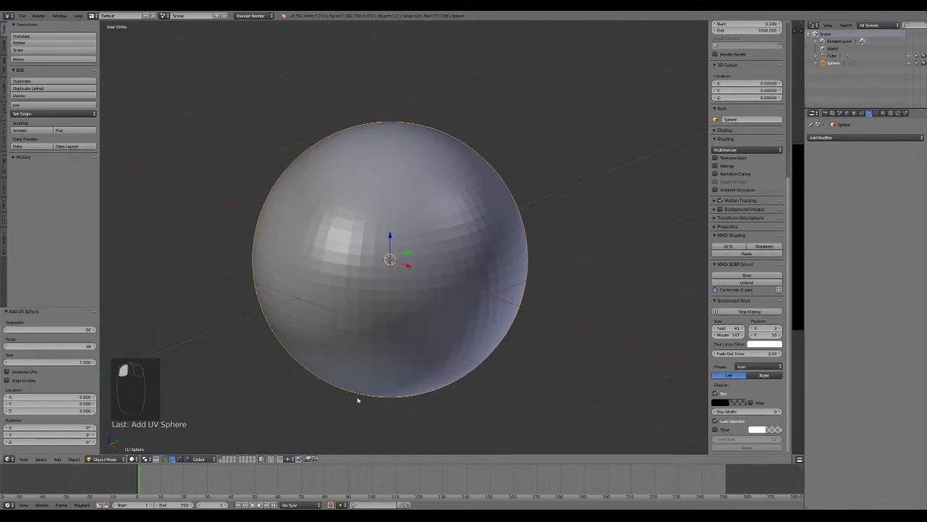
pyautogui.scroll(4, 340, 394)
pyautogui.scroll(-4, 412, 412)
pyautogui.moveTo(68, 342)
pyautogui.mouseDown()
pyautogui.moveTo(54, 346)
pyautogui.moveTo(78, 331)
pyautogui.moveTo(55, 330)
pyautogui.mouseUp()
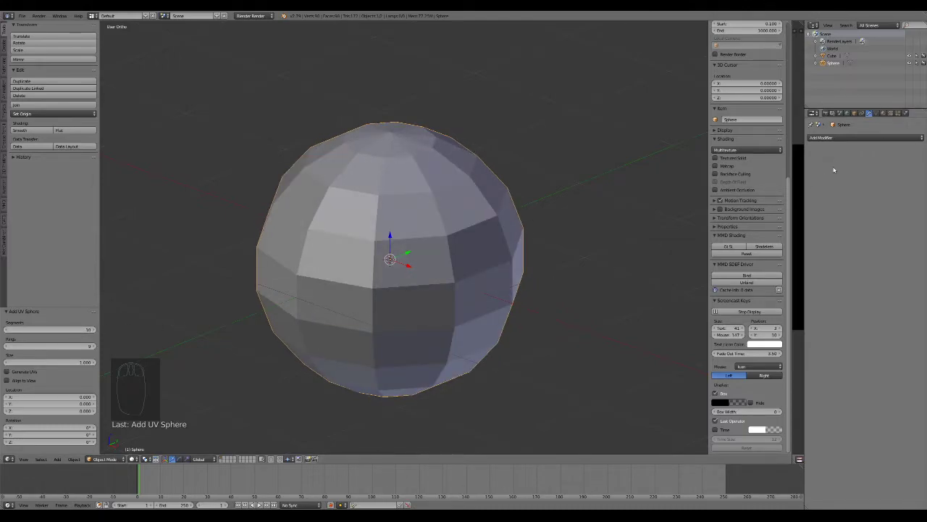
# Add a Subdivision Surface modifier to the sphere and toggle the wireframe display on and off
pyautogui.click(855, 137)
pyautogui.click(788, 259)
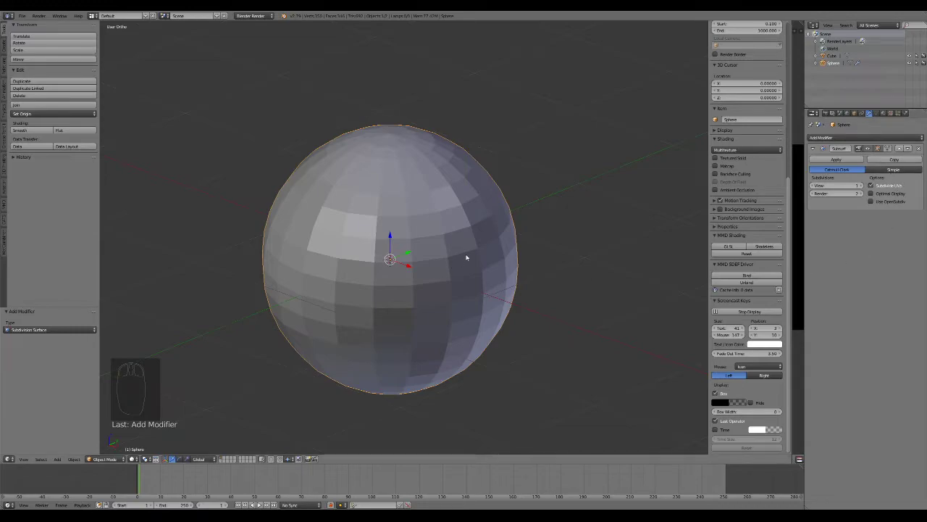
pyautogui.press('z')
pyautogui.press('z')
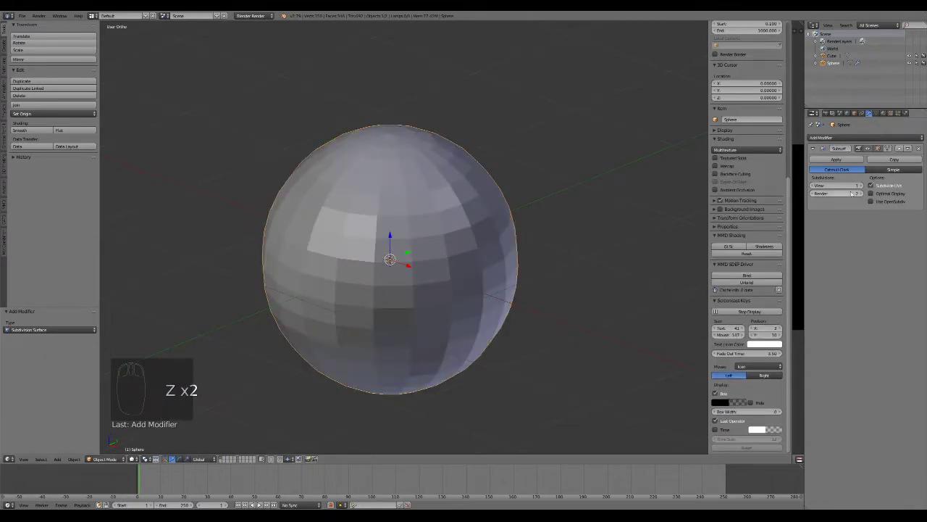
# Remove the sphere's Subdivision Surface modifier and delete the sphere
pyautogui.click(921, 148)
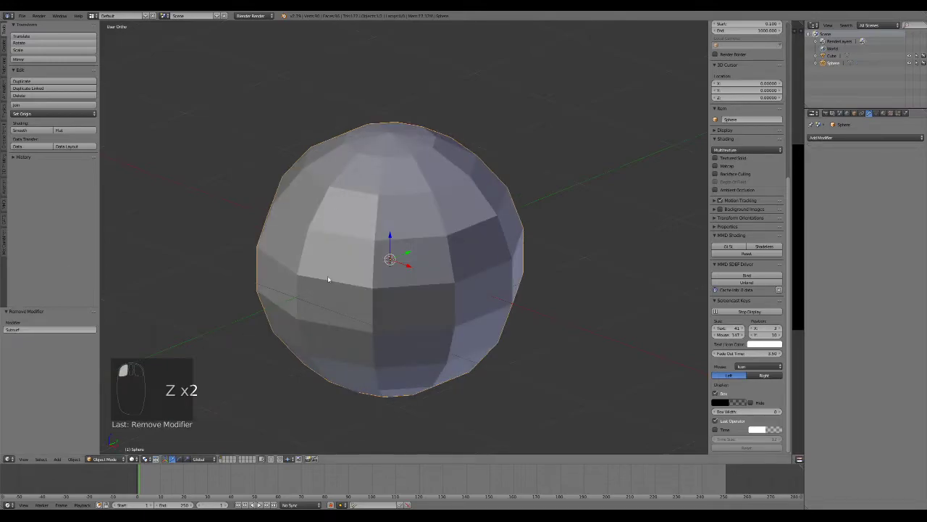
pyautogui.press('x')
pyautogui.click(403, 202)
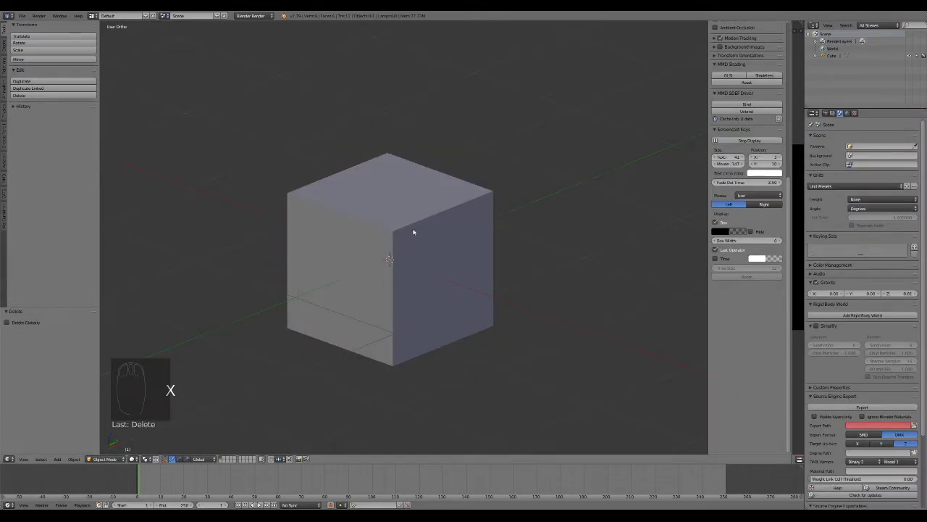
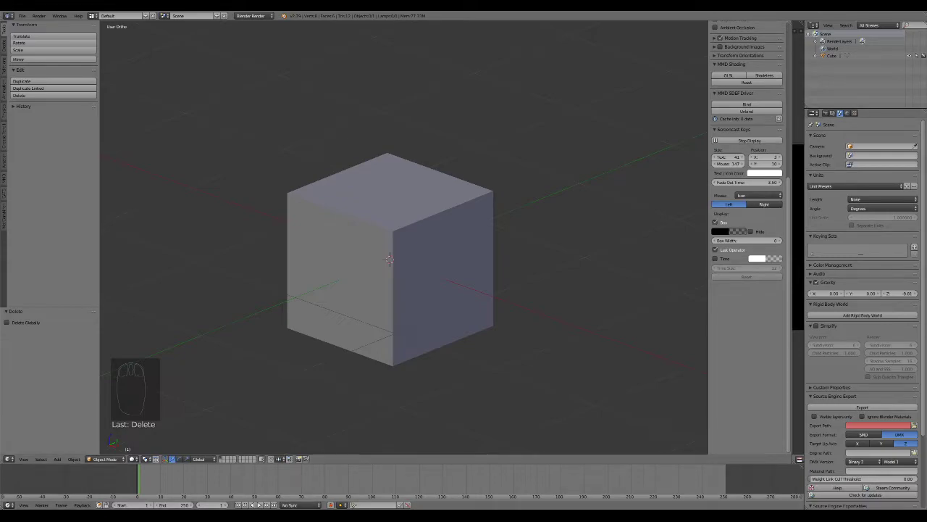
# Place the 3D cursor below the cube and move it to a point beside the cube's lower corner
pyautogui.click(363, 412)
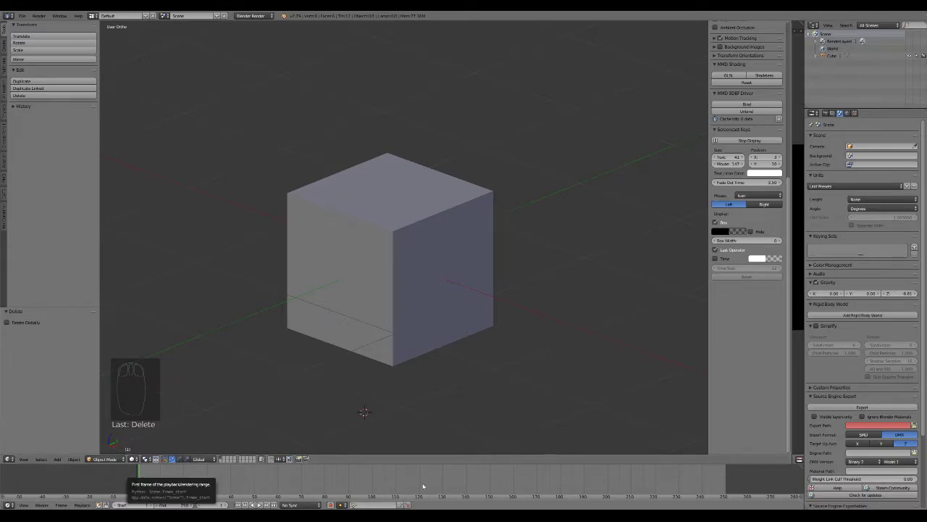
pyautogui.click(597, 375)
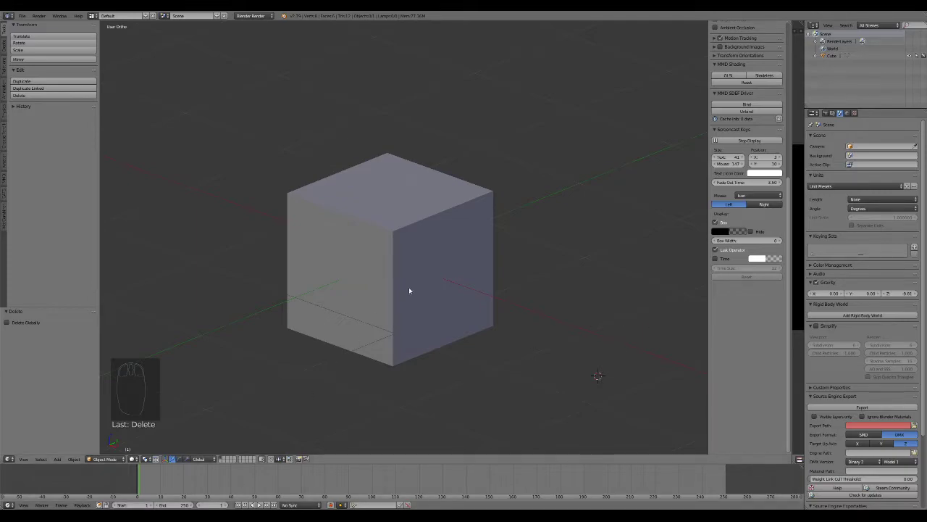
# Select the cube and place the 3D cursor on the lower edge of its darker side face
pyautogui.rightClick(424, 236)
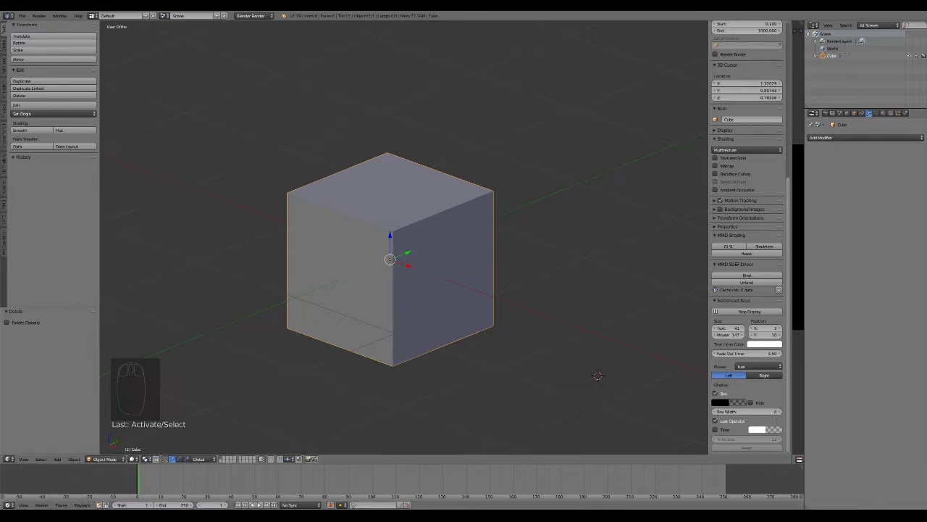
pyautogui.click(445, 384)
pyautogui.click(448, 346)
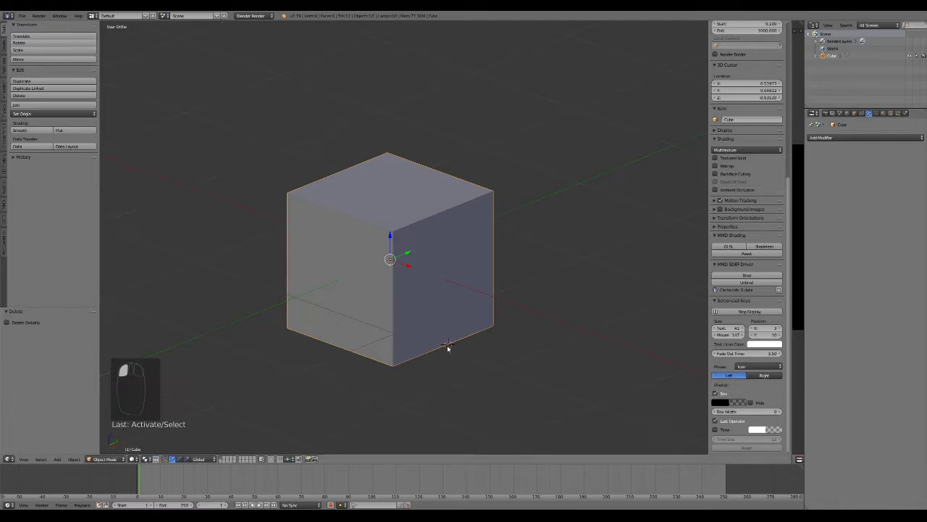
# In Edit Mode and front view, raise the cube's whole mesh about 0.537 units along Z
pyautogui.press('KP_1')
pyautogui.scroll(-1, 405, 346)
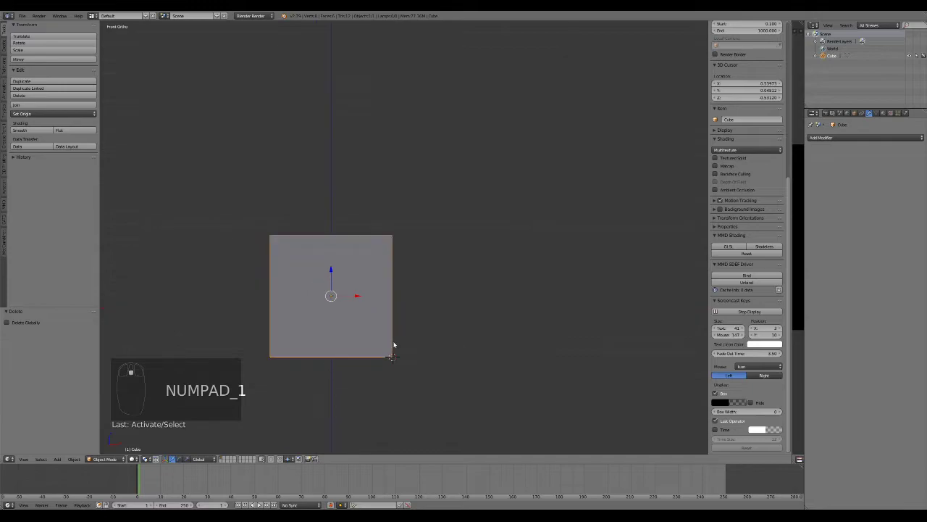
pyautogui.keyDown('shift'); pyautogui.moveTo(393, 346); pyautogui.dragTo(472, 324, button='middle'); pyautogui.keyUp('shift')
pyautogui.press('Tab')
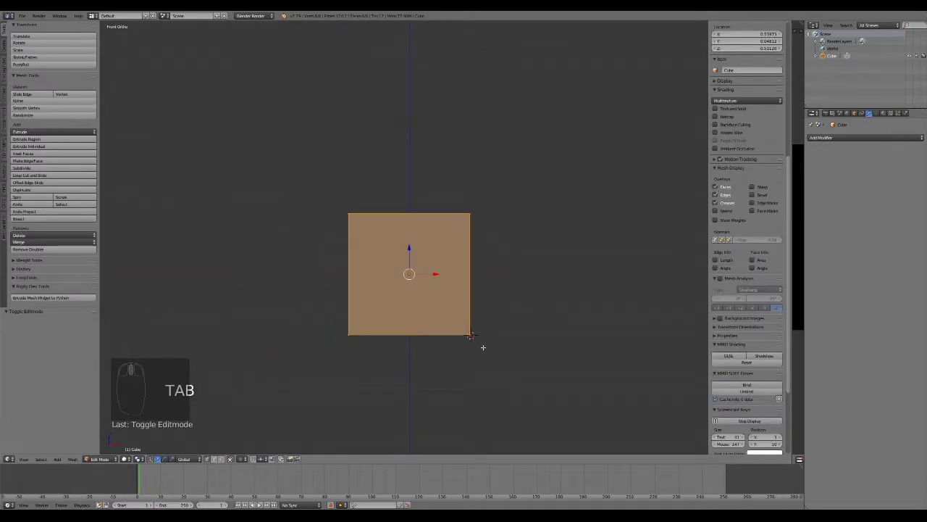
pyautogui.moveTo(406, 240); pyautogui.dragTo(397, 190)
# Lower the mesh slightly along Z so its base lines up exactly with the object's origin
pyautogui.scroll(6, 415, 238)
pyautogui.keyDown('shift'); pyautogui.moveTo(455, 328); pyautogui.dragTo(441, 247, button='middle'); pyautogui.keyUp('shift')
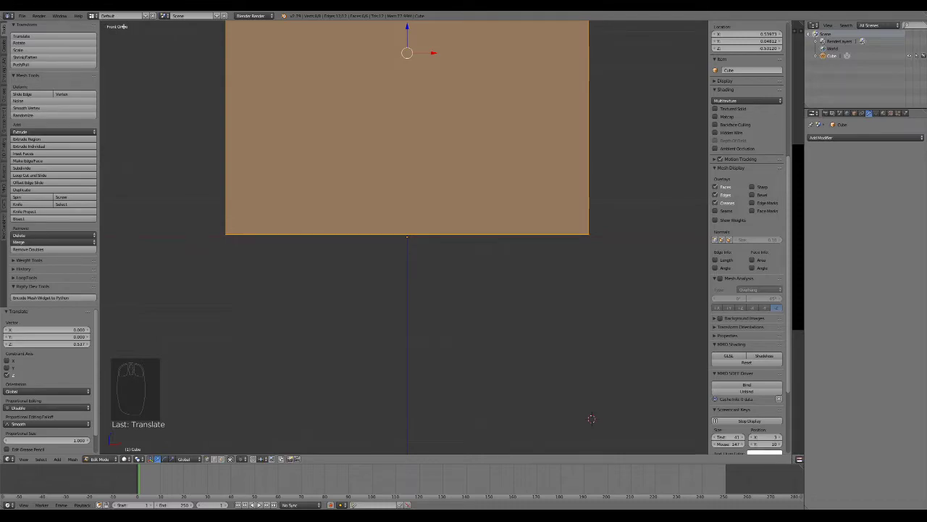
pyautogui.press('KP_5')
pyautogui.press('KP_5')
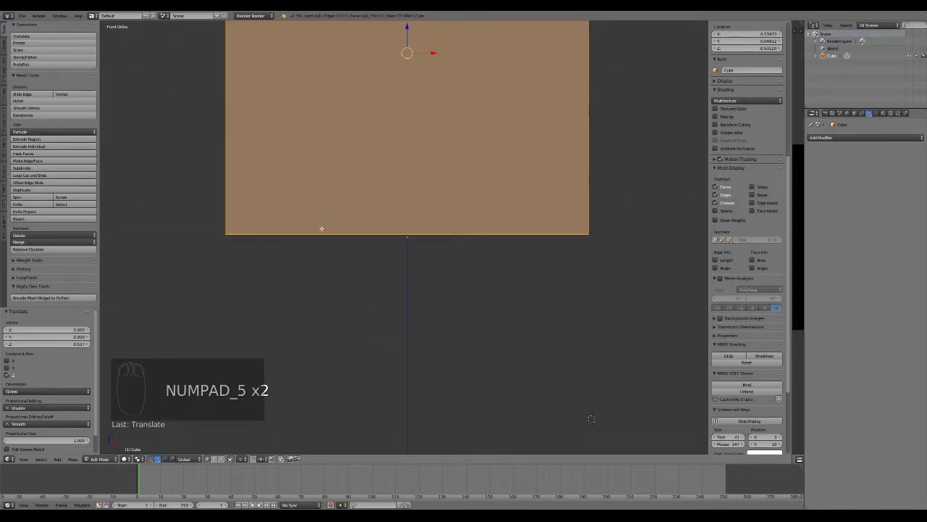
pyautogui.moveTo(407, 26); pyautogui.dragTo(405, 28)
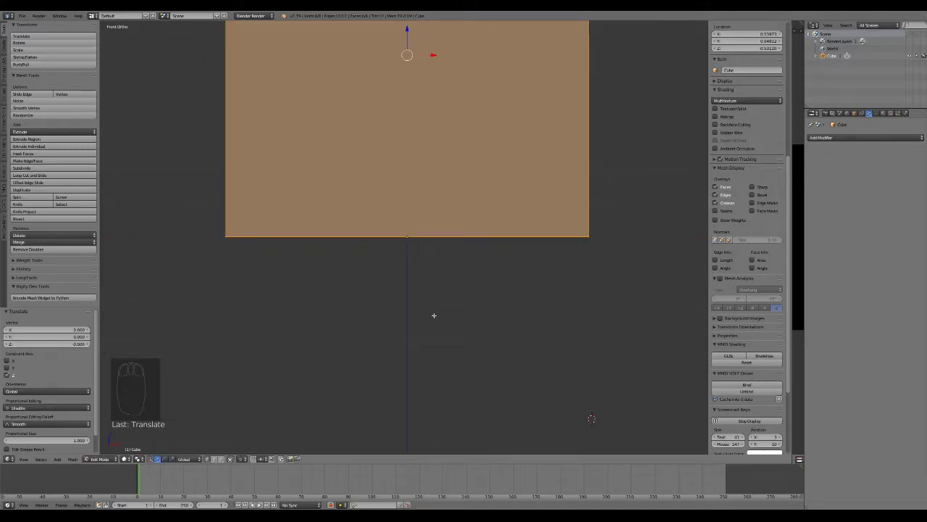
pyautogui.scroll(-5, 433, 311)
pyautogui.moveTo(575, 126); pyautogui.dragTo(557, 143, button='middle')
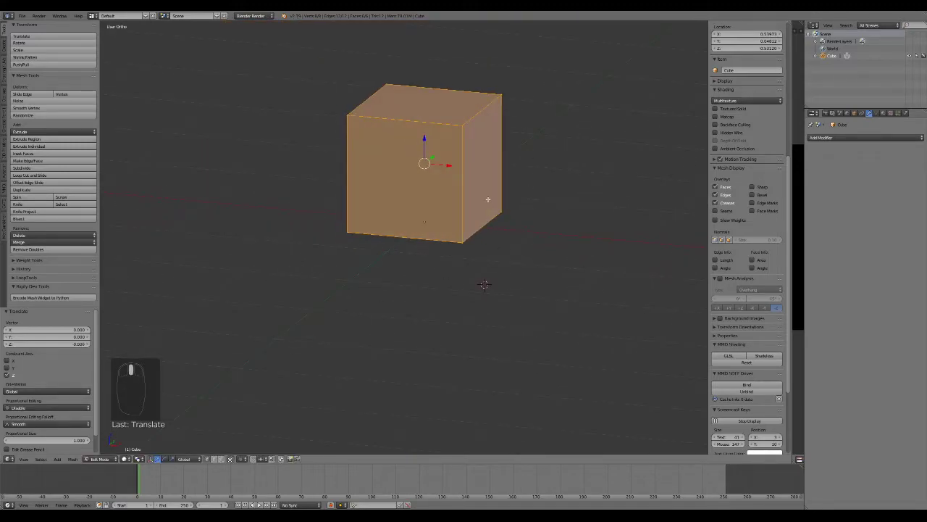
# Stretch the whole mesh along the X axis by a factor of about 1.693 to form a long box
pyautogui.press('KP_1')
pyautogui.scroll(3, 492, 200)
pyautogui.keyDown('shift'); pyautogui.moveTo(455, 142); pyautogui.dragTo(448, 287, button='middle'); pyautogui.keyUp('shift')
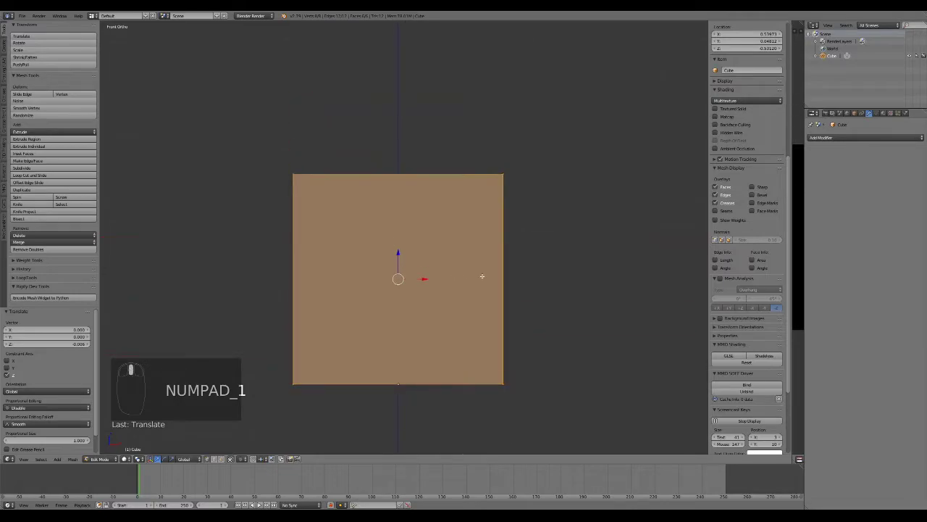
pyautogui.scroll(-3, 507, 289)
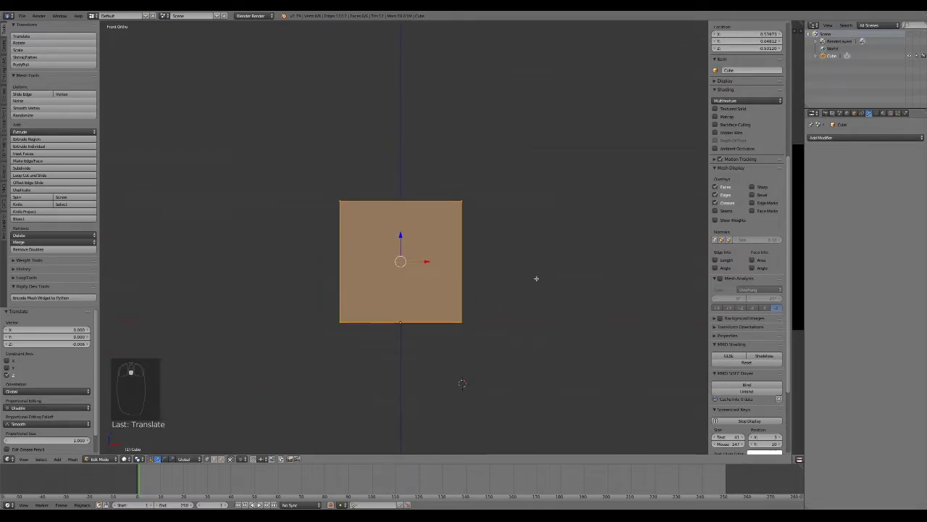
pyautogui.press('s')
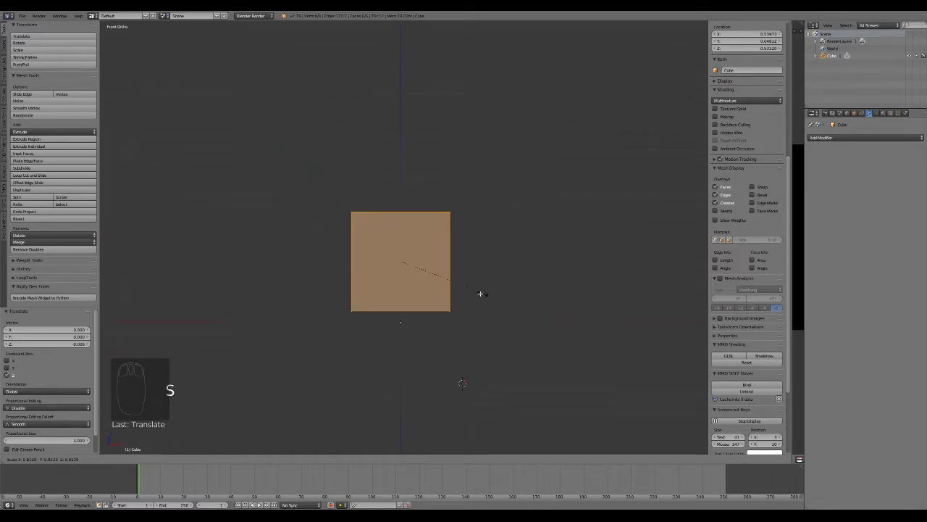
pyautogui.press('x')
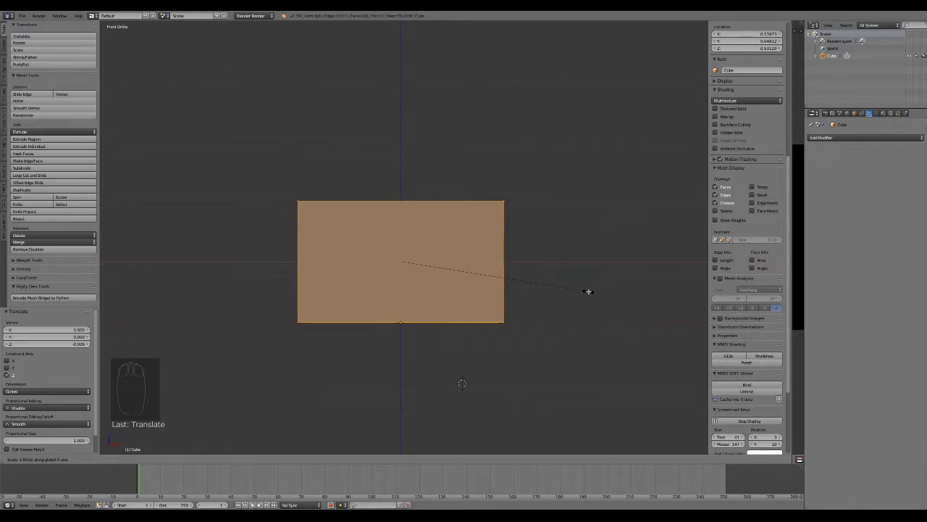
pyautogui.click(588, 291)
pyautogui.moveTo(589, 258); pyautogui.dragTo(561, 221, button='middle')
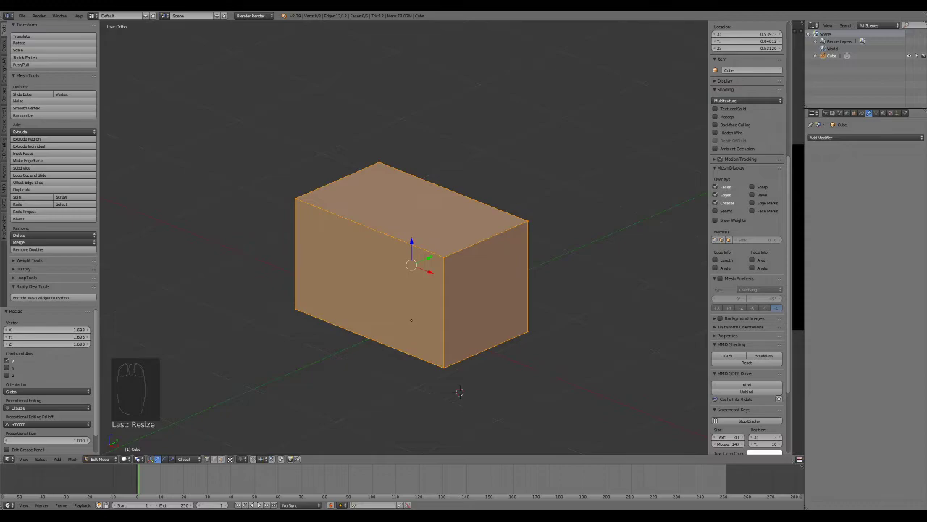
pyautogui.moveTo(457, 385); pyautogui.dragTo(440, 377, button='middle')
pyautogui.keyDown('alt'); pyautogui.rightClick(379, 325); pyautogui.keyUp('alt')
pyautogui.press('z')
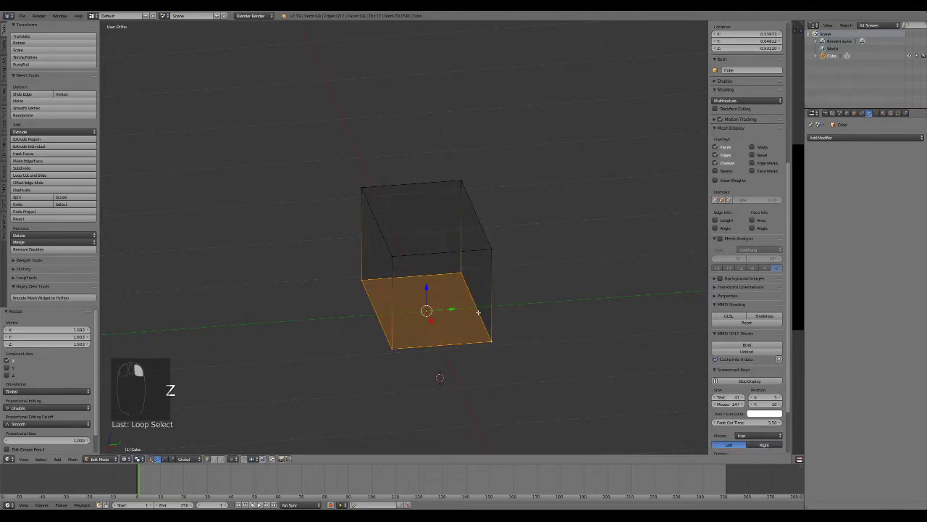
pyautogui.press('z')
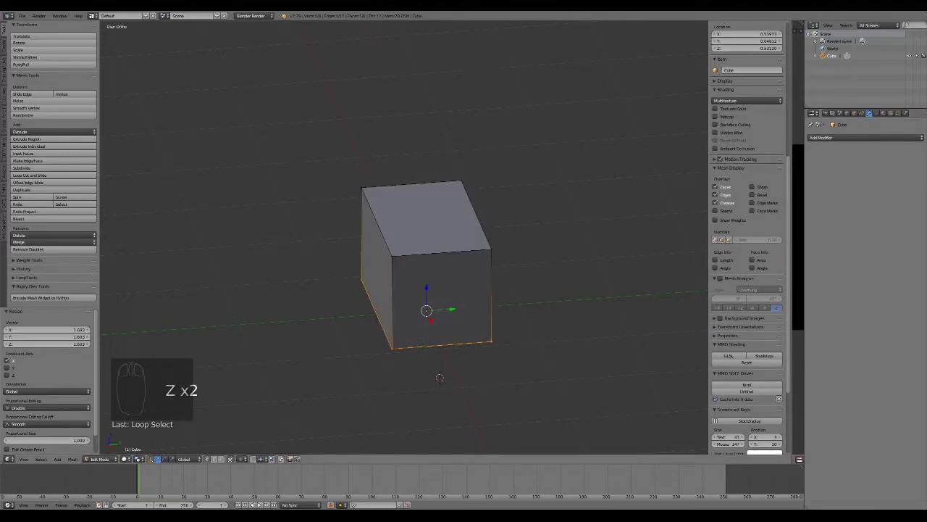
pyautogui.press('s')
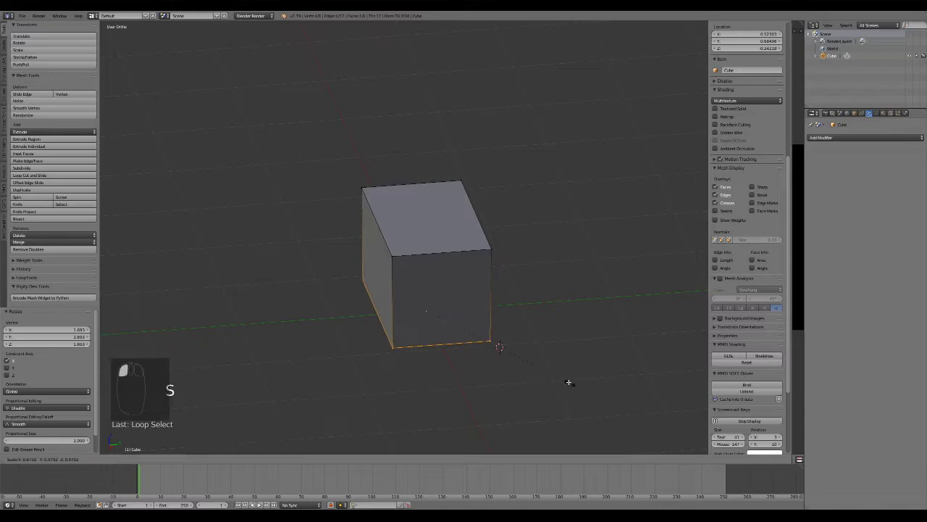
pyautogui.rightClick(523, 371)
# Select the box's four top vertices and widen them along the Y axis by about 1.264 in the right view
pyautogui.rightClick(365, 187)
pyautogui.keyDown('shift'); pyautogui.rightClick(396, 256); pyautogui.keyUp('shift')
pyautogui.keyDown('shift'); pyautogui.rightClick(485, 252); pyautogui.keyUp('shift')
pyautogui.keyDown('shift'); pyautogui.rightClick(467, 184); pyautogui.keyUp('shift')
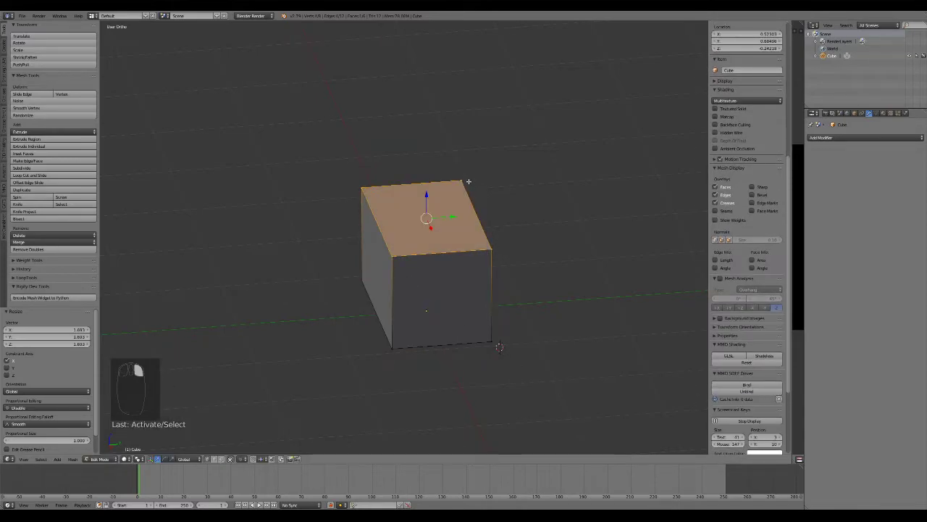
pyautogui.press('KP_3')
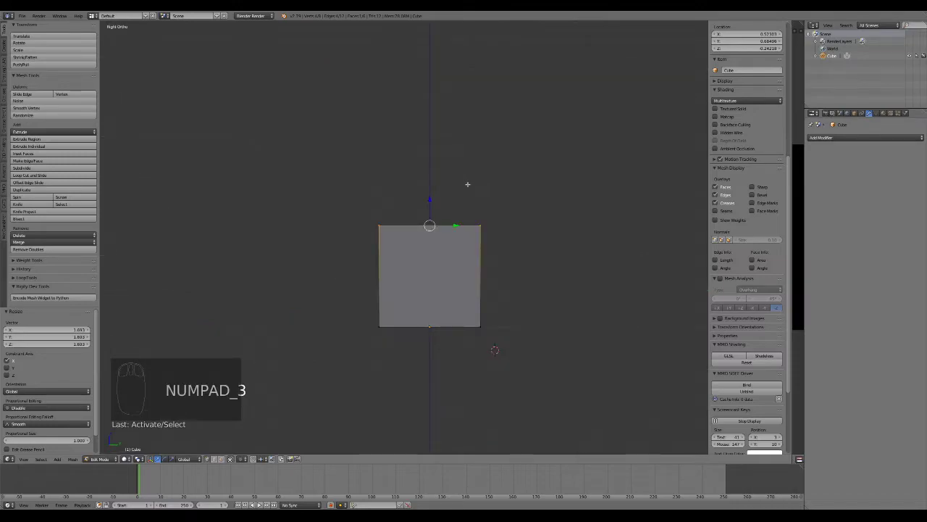
pyautogui.press('s')
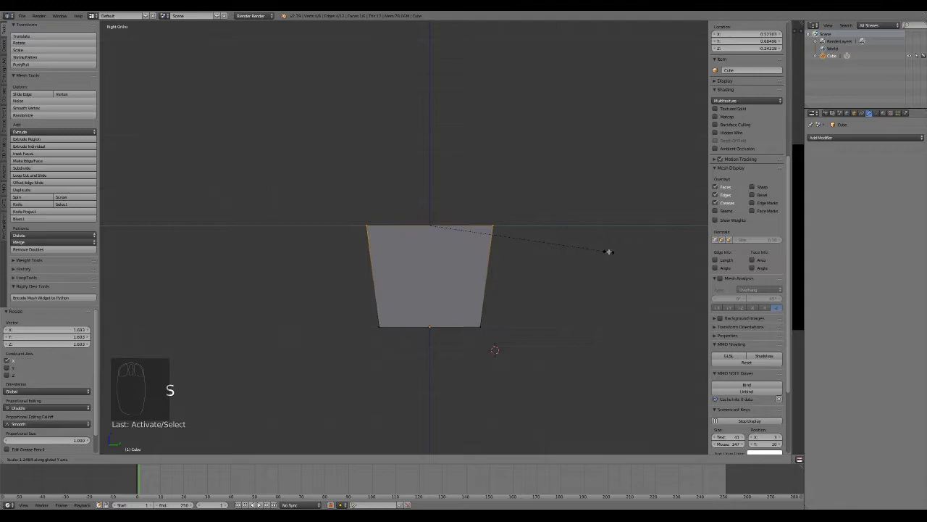
pyautogui.click(610, 250)
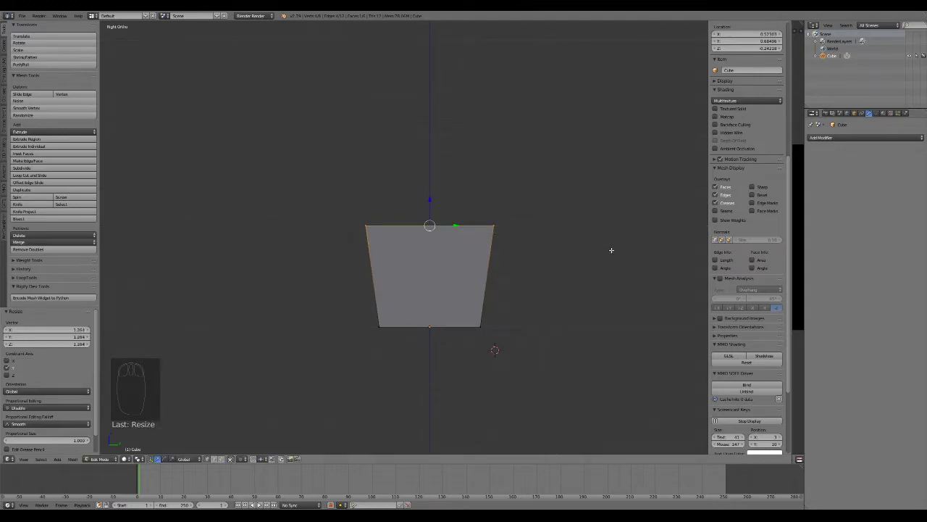
# Widen the top vertices along the X axis by about 1.091 in the front view
pyautogui.press('KP_1')
pyautogui.press('s')
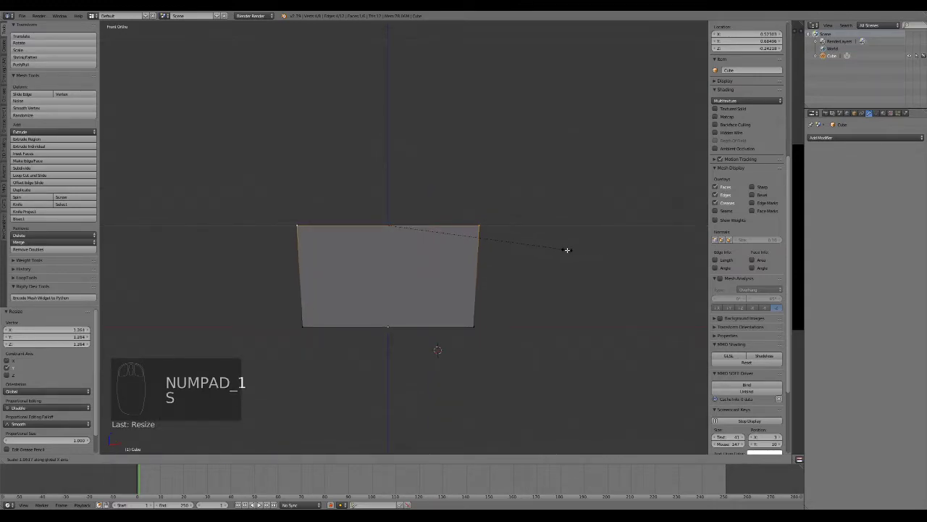
pyautogui.click(569, 252)
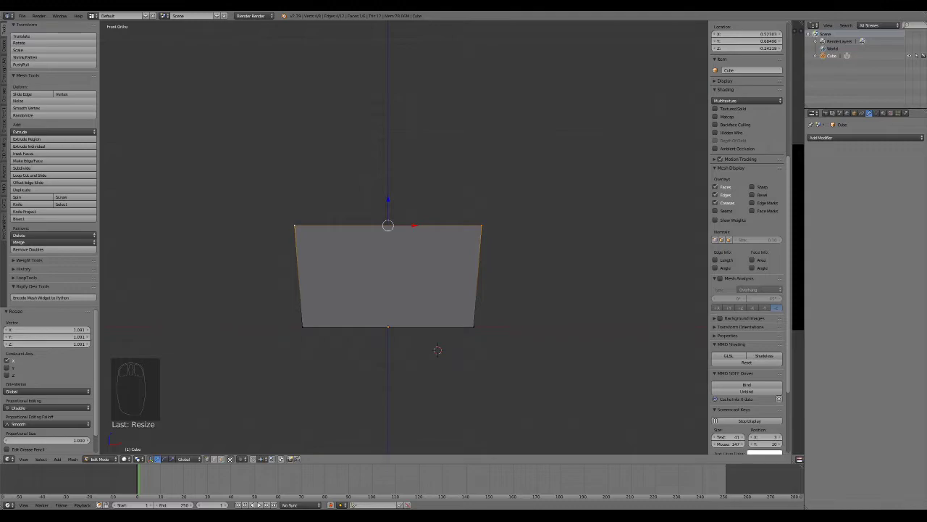
pyautogui.click(567, 292)
# Add a horizontal loop cut just above the box's base, scale it slightly inward, and return to Object Mode
pyautogui.hotkey('ctrl', 'r')
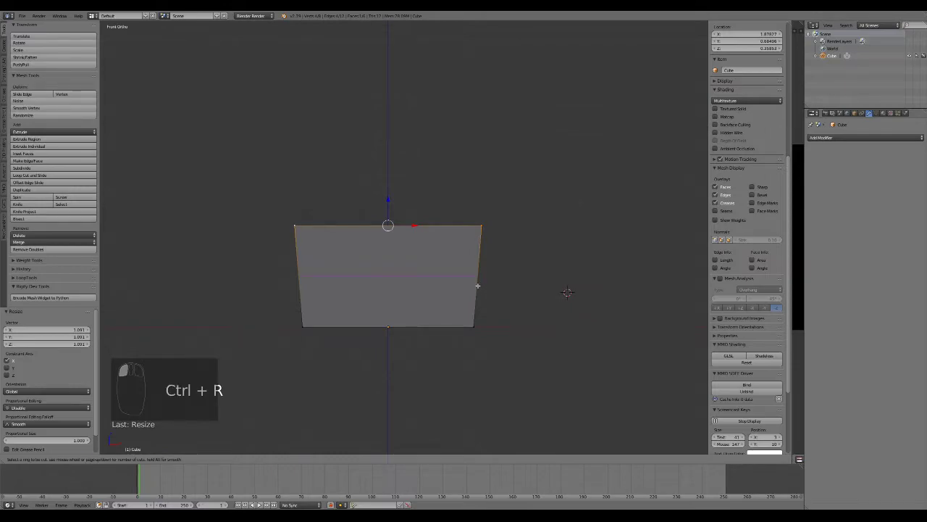
pyautogui.click(473, 279)
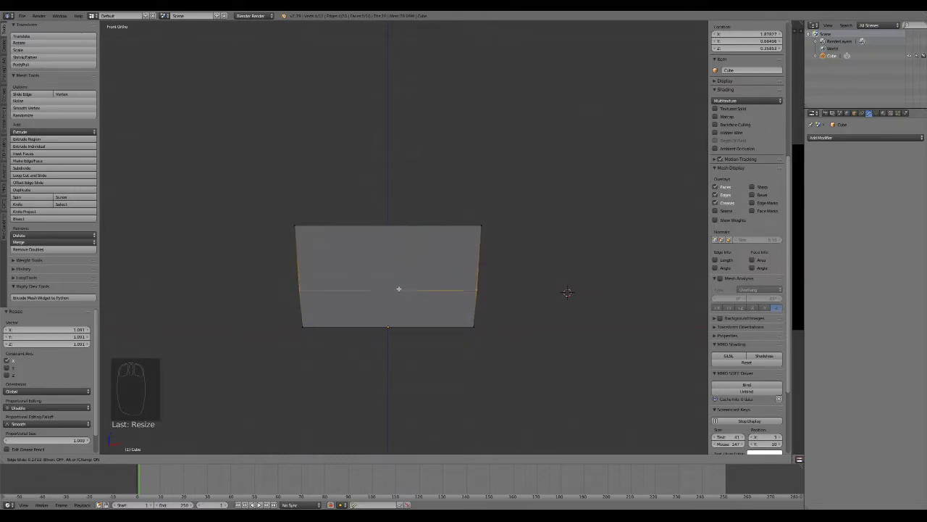
pyautogui.click(432, 317)
pyautogui.press('s')
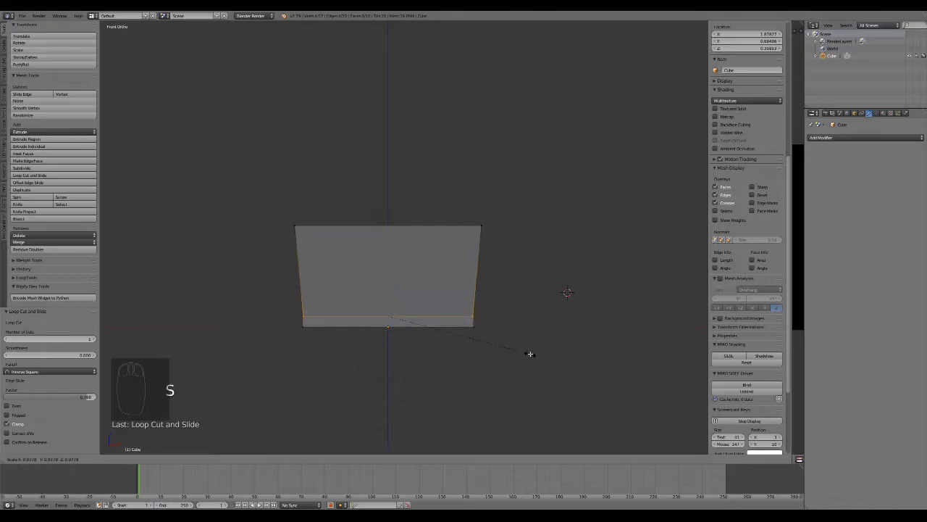
pyautogui.click(530, 353)
pyautogui.press('Tab')
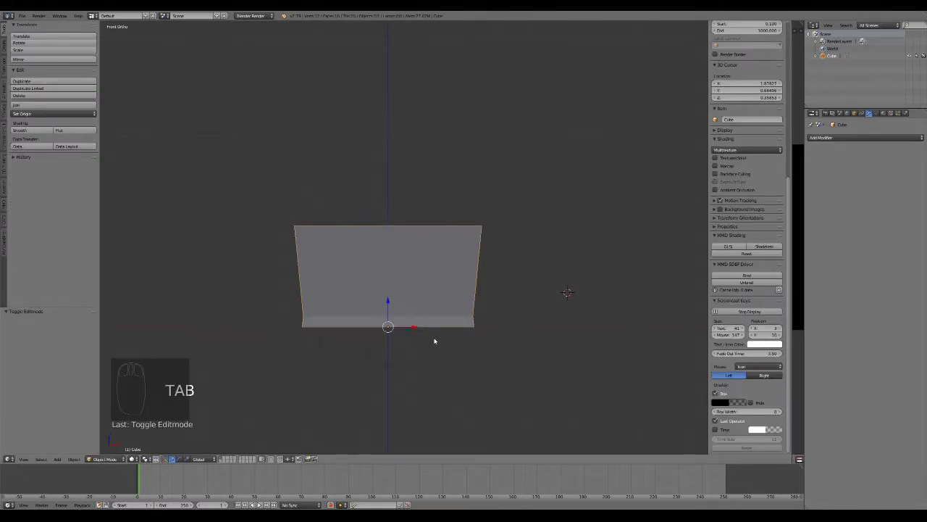
pyautogui.moveTo(486, 256); pyautogui.dragTo(460, 294, button='middle')
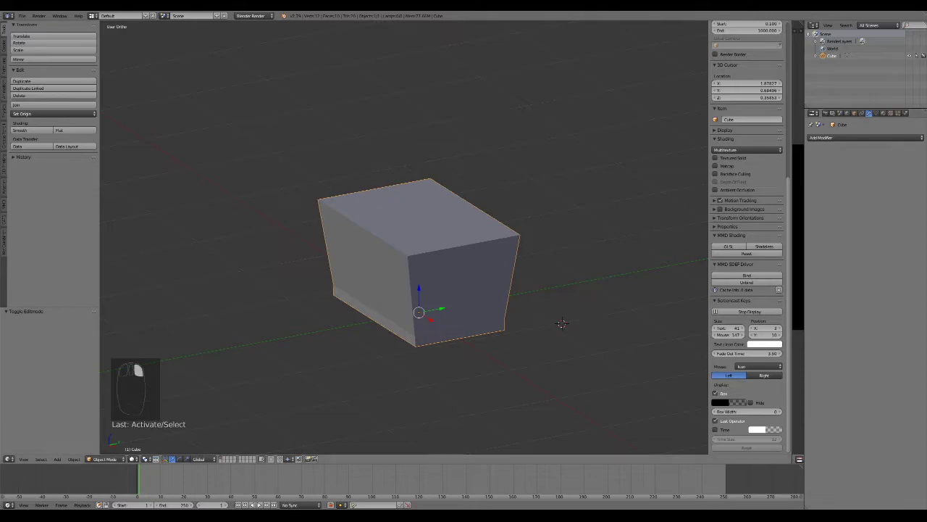
# Enter Edit Mode and demonstrate the vertex, edge and face select modes, ending in face select mode
pyautogui.press('Tab')
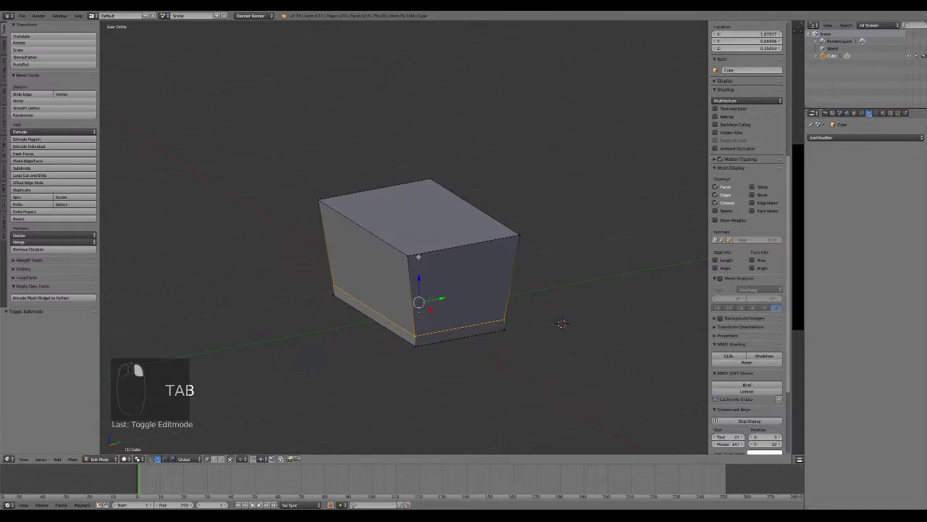
pyautogui.click(214, 461)
pyautogui.click(222, 460)
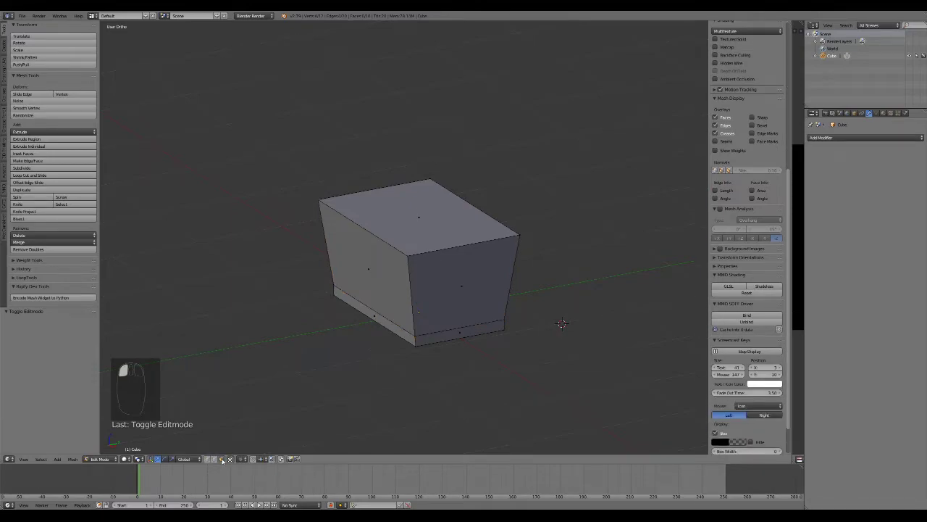
pyautogui.click(210, 460)
pyautogui.click(213, 461)
pyautogui.click(221, 461)
# Select the box's top face and extrude it upward about 0.616 units in the right view
pyautogui.rightClick(419, 221)
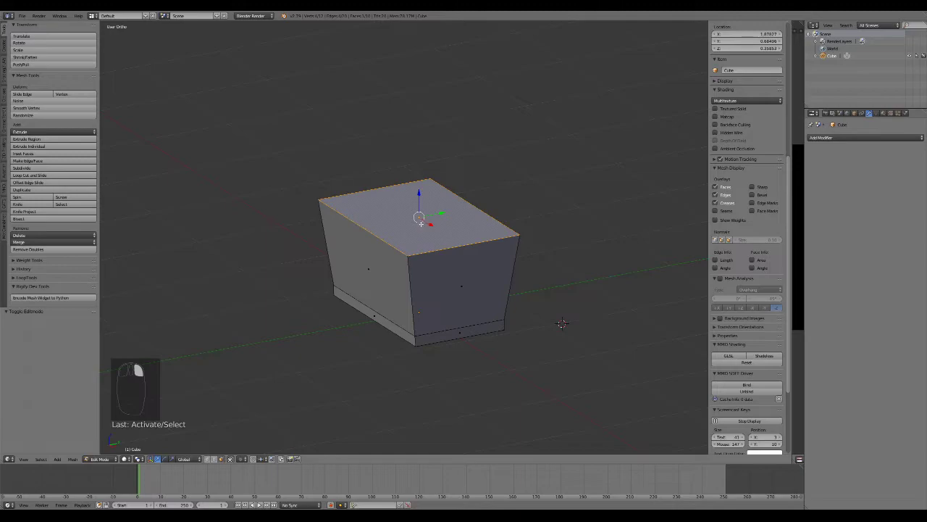
pyautogui.press('KP_3')
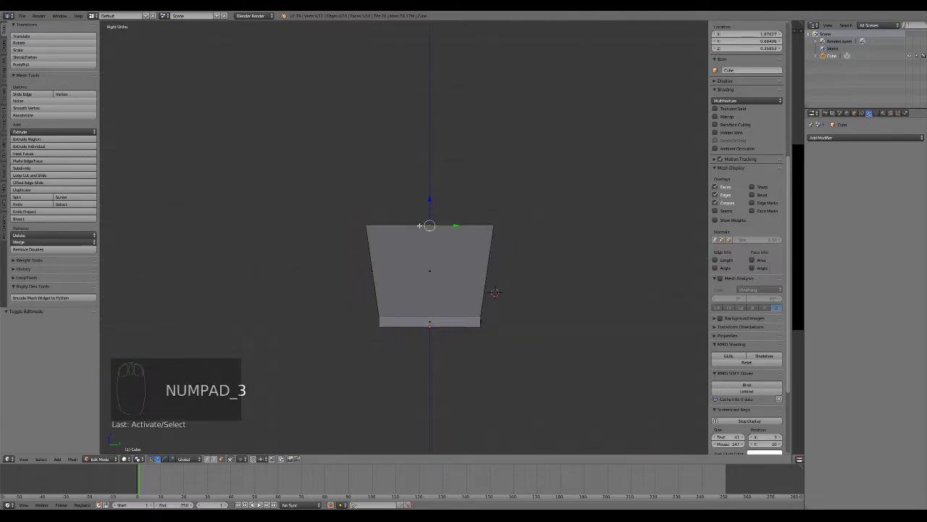
pyautogui.scroll(2, 418, 226)
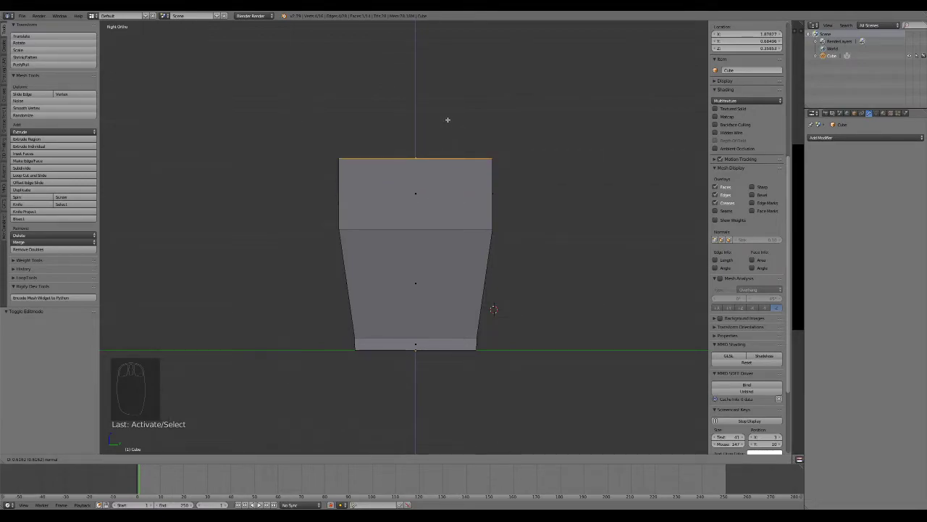
pyautogui.click(447, 120)
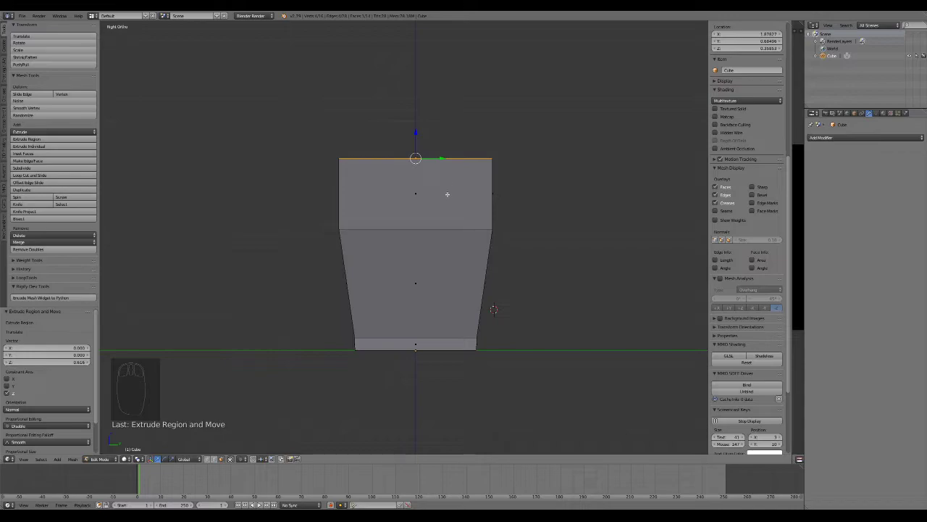
# Bevel the top face's two edges running along X with five segments and raise the rounded top about 0.082 along Z
pyautogui.click(213, 459)
pyautogui.moveTo(385, 179); pyautogui.dragTo(341, 155, button='middle')
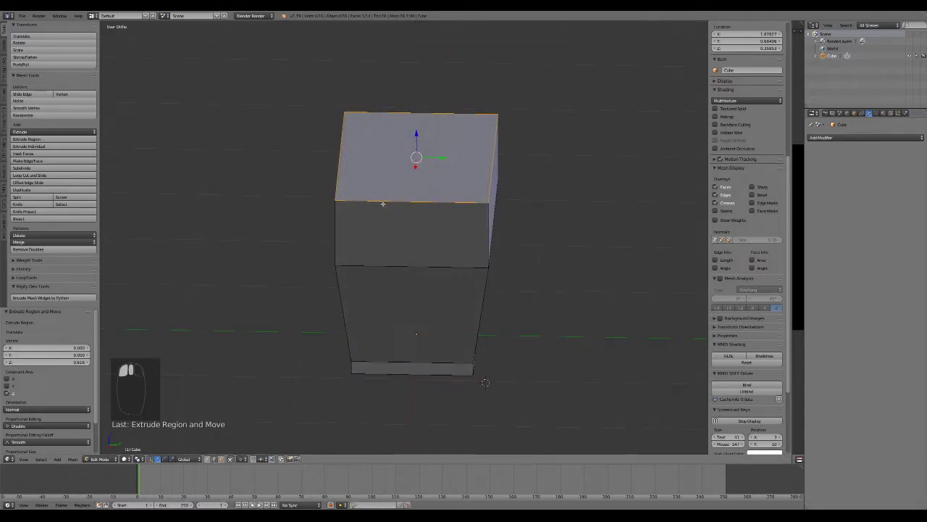
pyautogui.rightClick(341, 156)
pyautogui.moveTo(404, 222); pyautogui.dragTo(459, 219, button='middle')
pyautogui.keyDown('shift'); pyautogui.rightClick(469, 142); pyautogui.keyUp('shift')
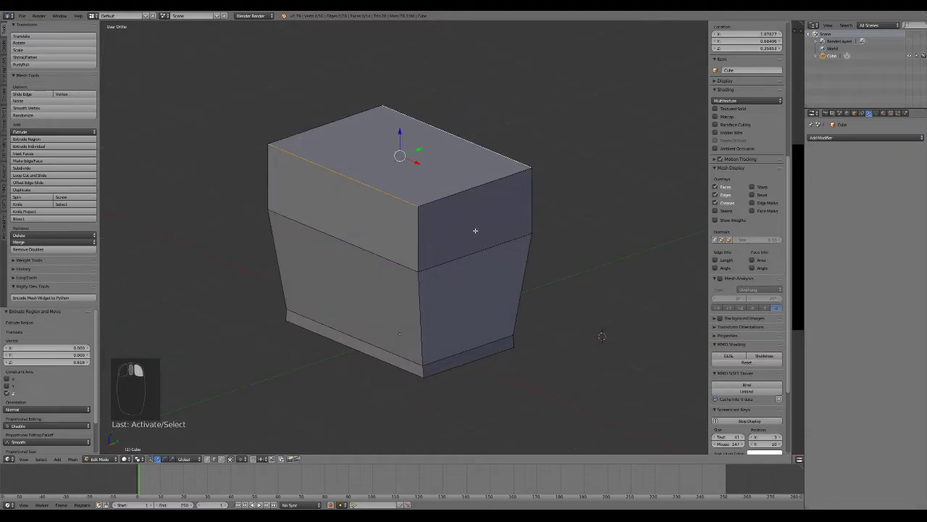
pyautogui.press('KP_3')
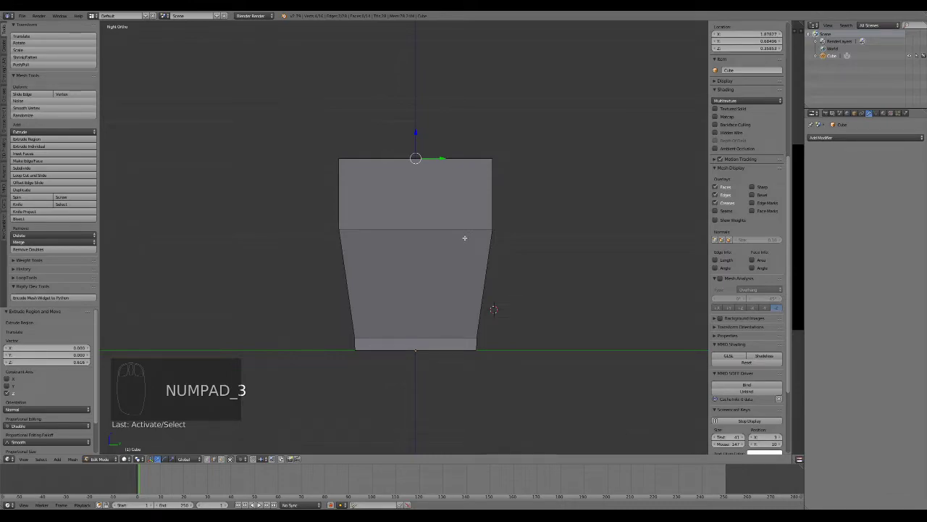
pyautogui.hotkey('ctrl', 'b')
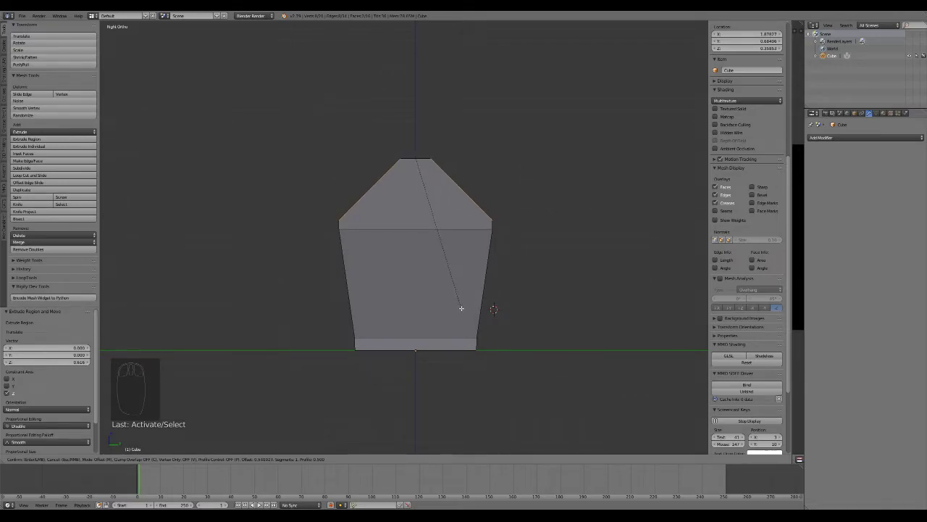
pyautogui.scroll(1, 461, 308)
pyautogui.scroll(1, 460, 308)
pyautogui.scroll(1, 461, 308)
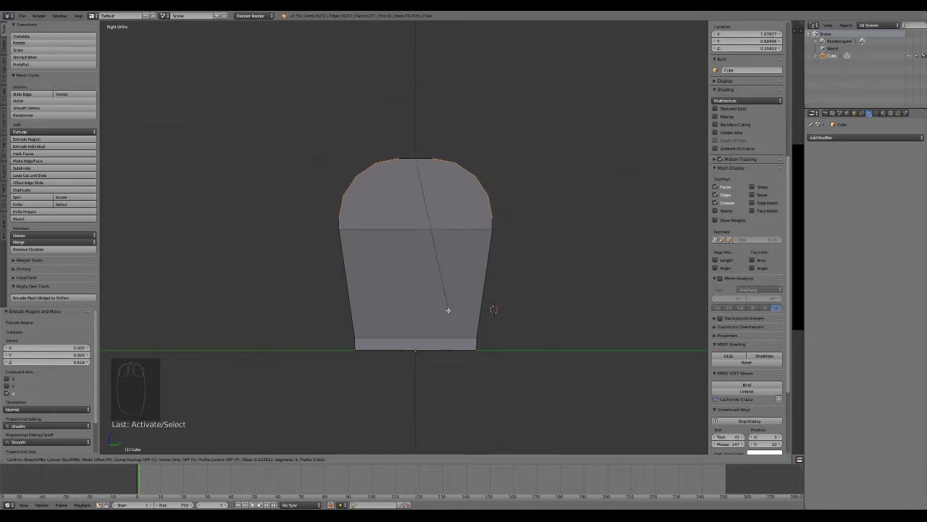
pyautogui.scroll(1, 445, 316)
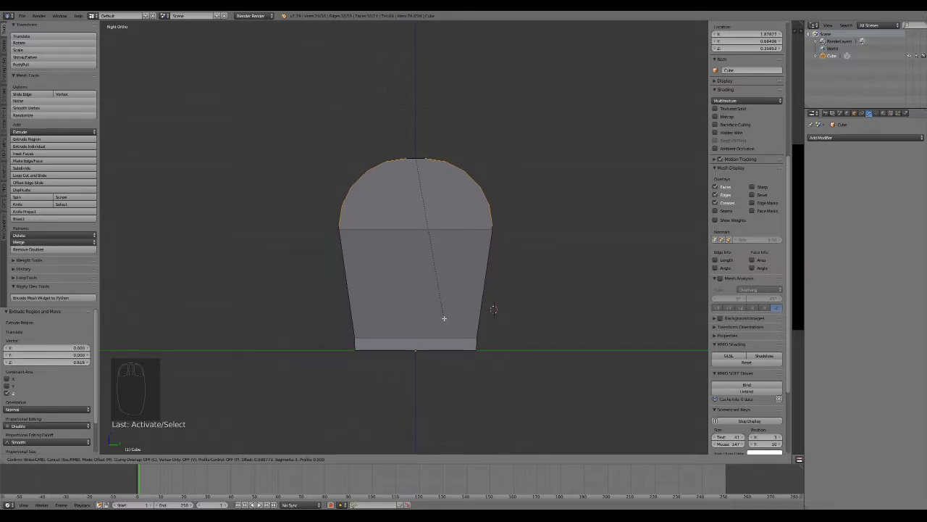
pyautogui.click(444, 317)
pyautogui.moveTo(415, 158); pyautogui.dragTo(415, 150)
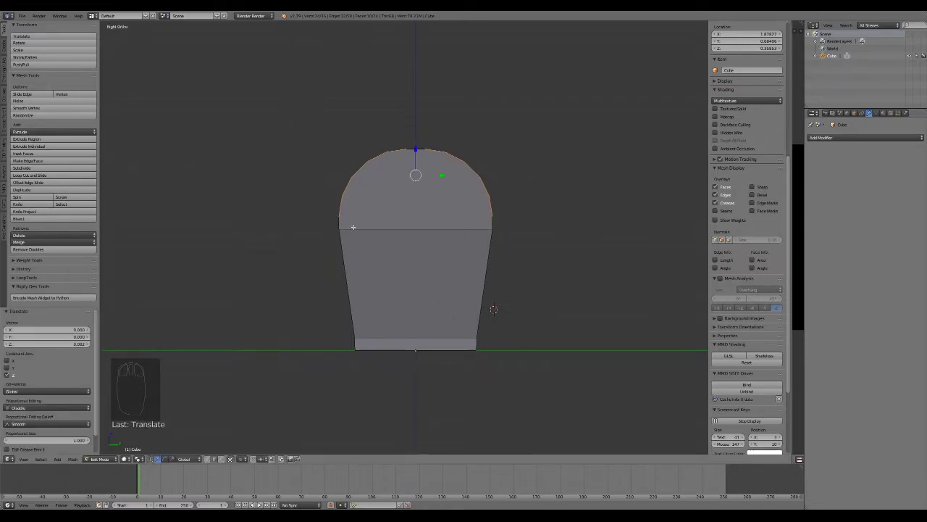
# Demonstrate edge loop selection on the seam below the rounded lid, the lid's curved end outline and other loops of the chest
pyautogui.moveTo(405, 251); pyautogui.dragTo(563, 267, button='middle')
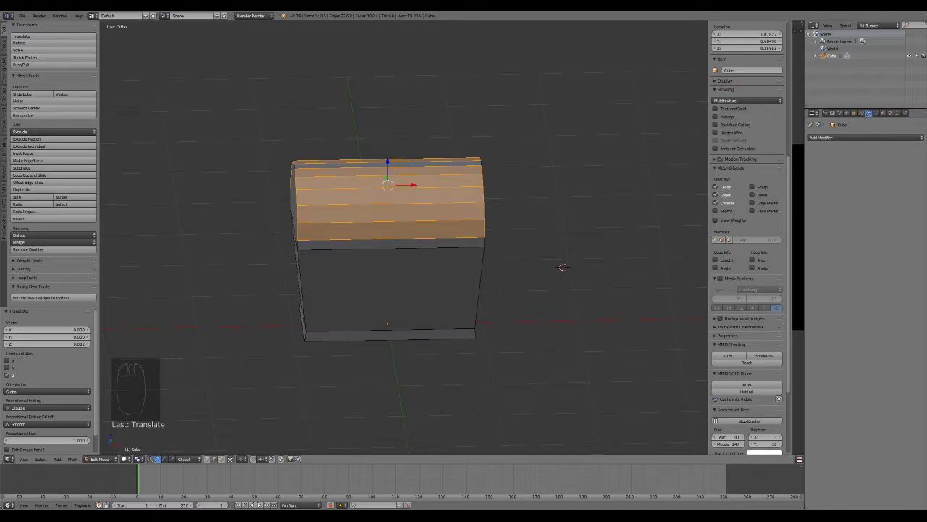
pyautogui.click(524, 348)
pyautogui.press('KP_1')
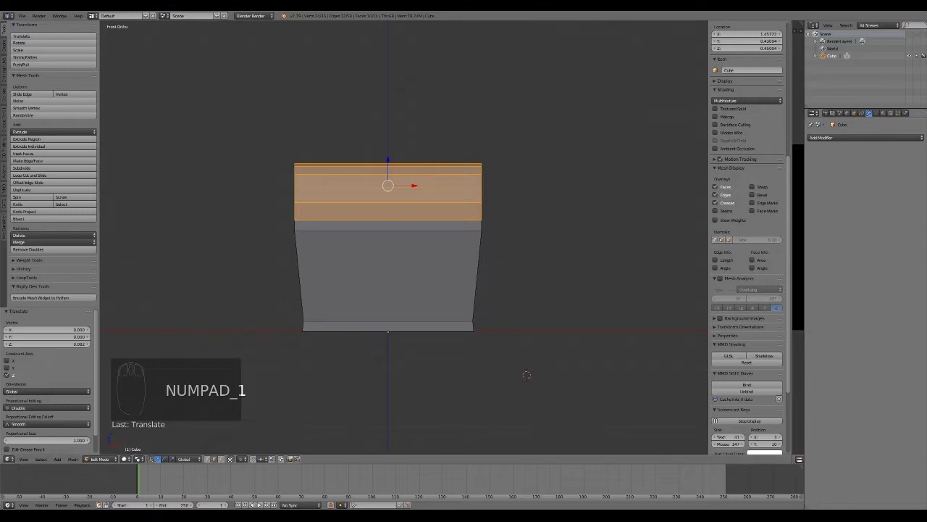
pyautogui.click(447, 234)
pyautogui.moveTo(447, 234); pyautogui.dragTo(300, 250, button='middle')
pyautogui.keyDown('alt'); pyautogui.click(447, 231); pyautogui.keyUp('alt')
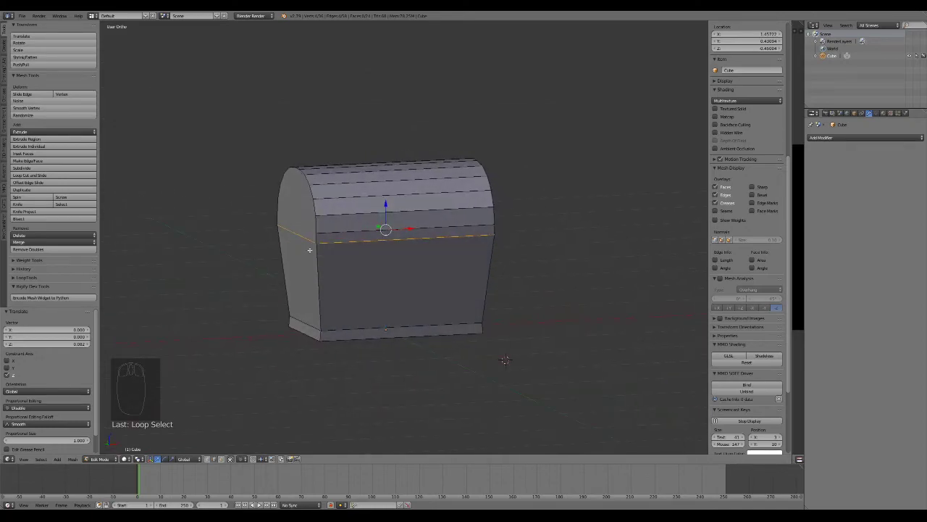
pyautogui.keyDown('shift'); pyautogui.rightClick(405, 242); pyautogui.keyUp('shift')
pyautogui.moveTo(504, 255); pyautogui.dragTo(200, 273, button='middle')
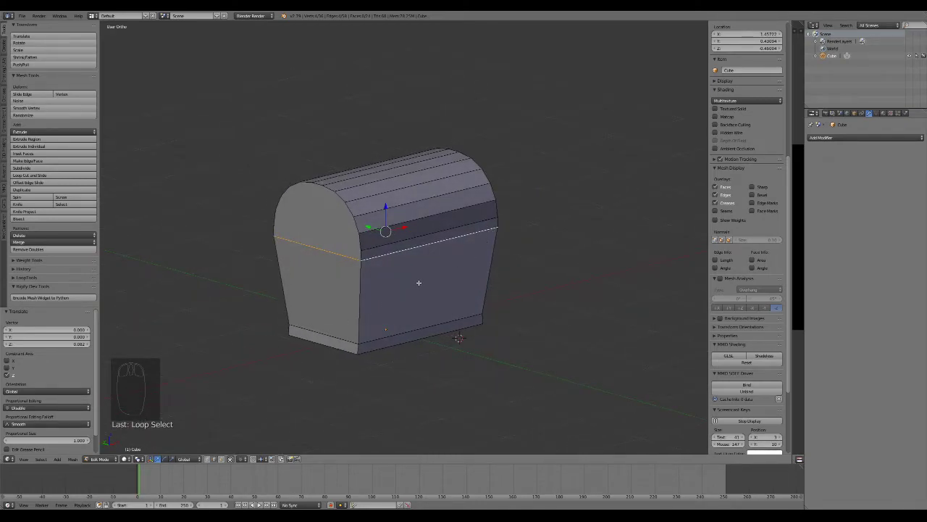
pyautogui.scroll(1, 385, 246)
pyautogui.keyDown('alt'); pyautogui.rightClick(344, 219); pyautogui.keyUp('alt')
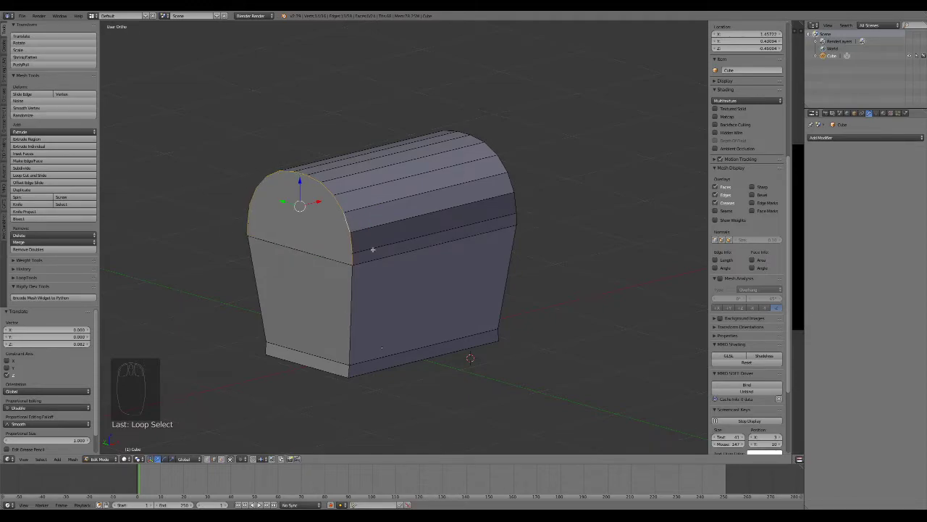
pyautogui.keyDown('alt'); pyautogui.rightClick(480, 332); pyautogui.keyUp('alt')
pyautogui.keyDown('alt'); pyautogui.rightClick(349, 299); pyautogui.keyUp('alt')
pyautogui.keyDown('alt'); pyautogui.rightClick(344, 228); pyautogui.keyUp('alt')
# Select the horizontal edge loop between lid and body and rip it in place to detach the lid
pyautogui.keyDown('alt'); pyautogui.rightClick(397, 256); pyautogui.keyUp('alt')
pyautogui.moveTo(464, 279); pyautogui.dragTo(390, 268, button='middle')
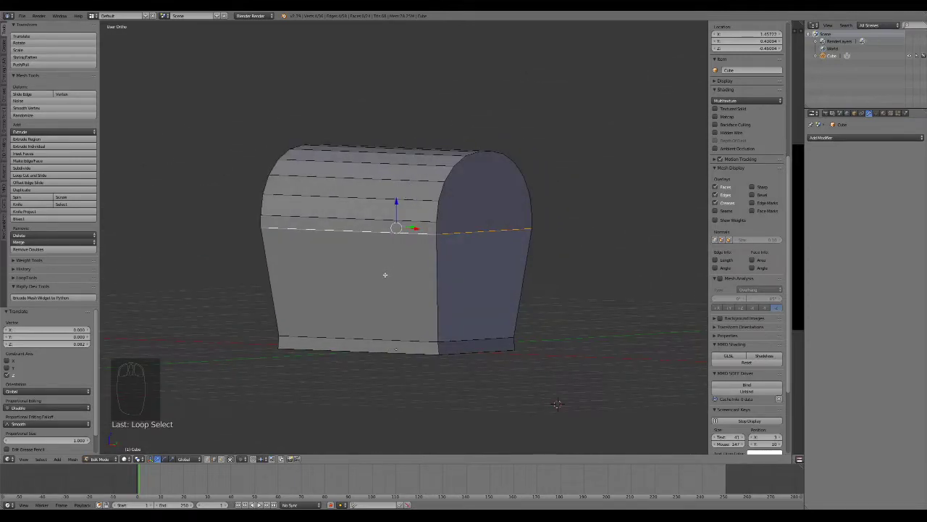
pyautogui.press('v')
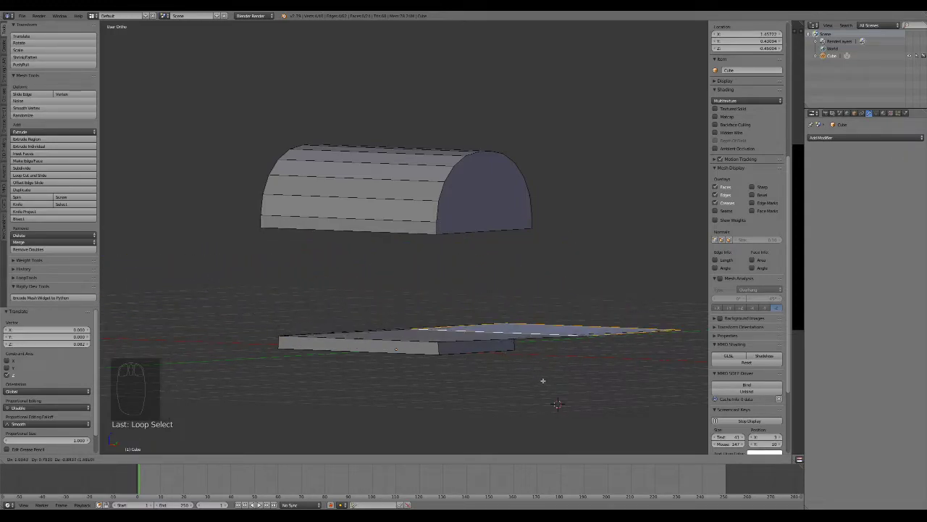
pyautogui.rightClick(555, 401)
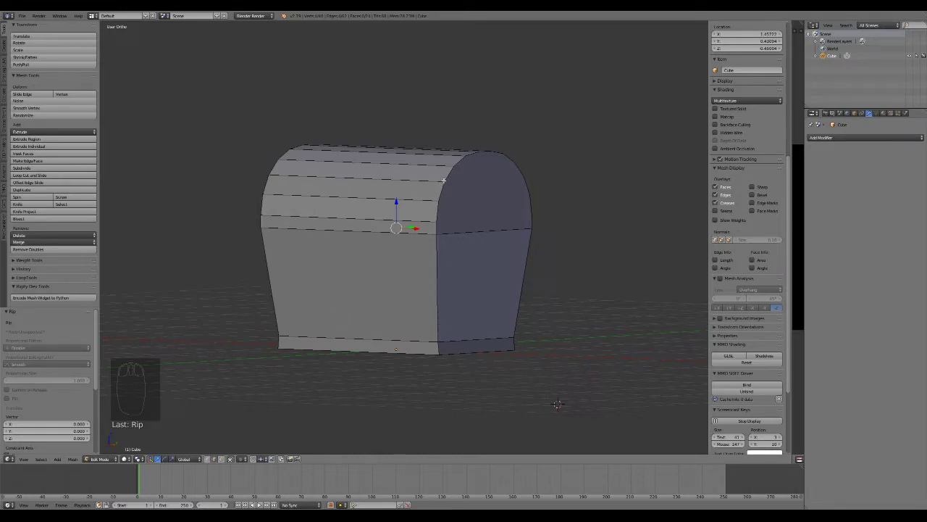
# Test moving the linked lid geometry and then its lower edge loop, cancelling each move
pyautogui.press('l')
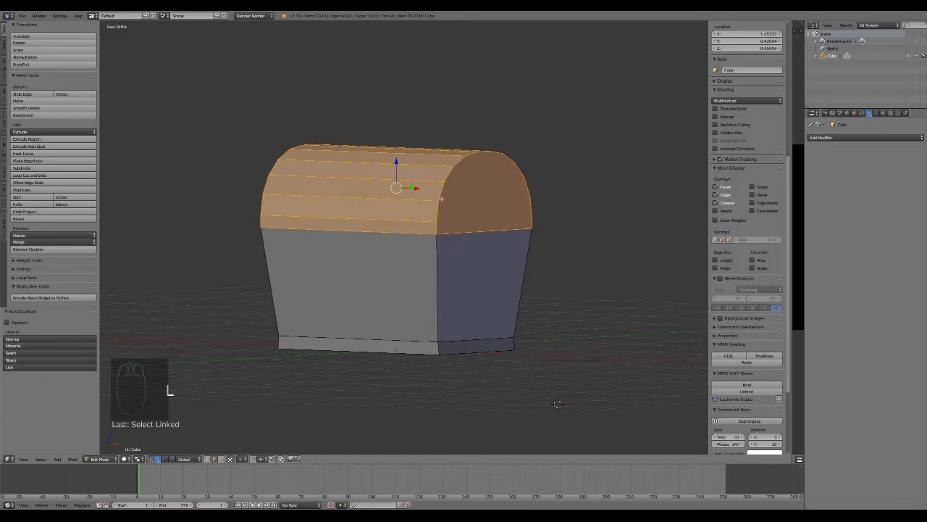
pyautogui.press('g')
pyautogui.rightClick(401, 264)
pyautogui.keyDown('alt'); pyautogui.rightClick(383, 232); pyautogui.keyUp('alt')
pyautogui.press('g')
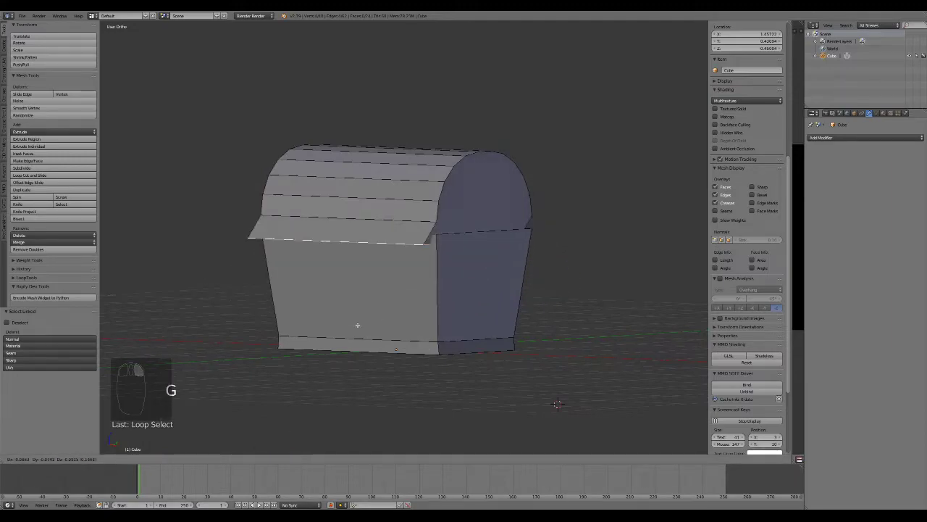
pyautogui.rightClick(358, 252)
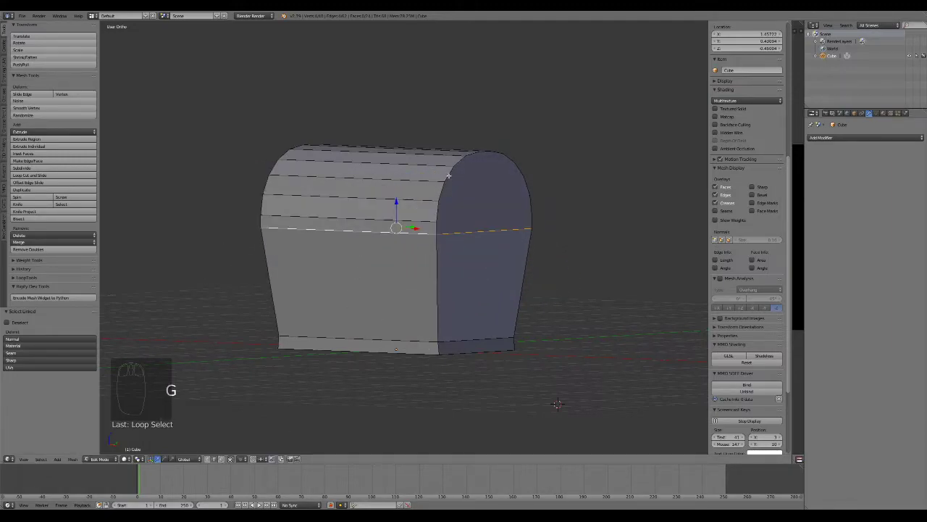
# Select all linked geometry of the lid and separate the selection into its own object
pyautogui.press('l')
pyautogui.press('g')
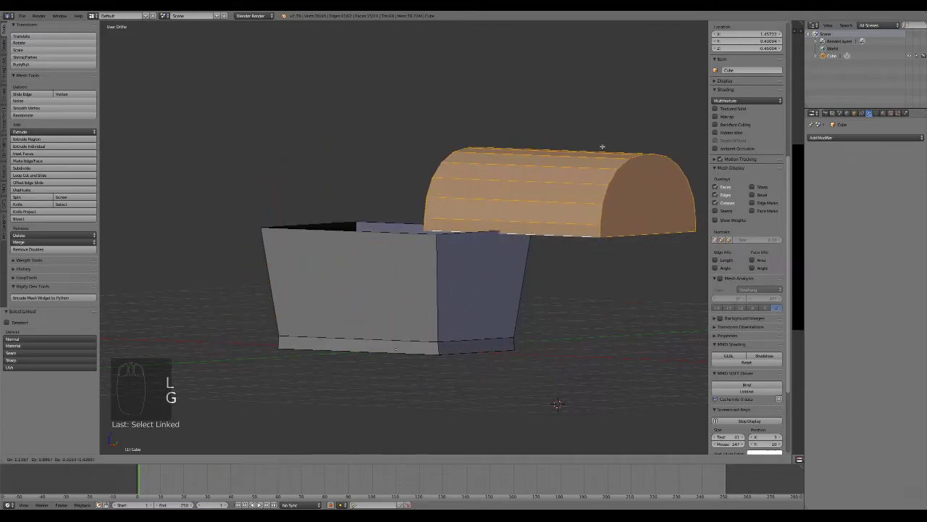
pyautogui.rightClick(360, 144)
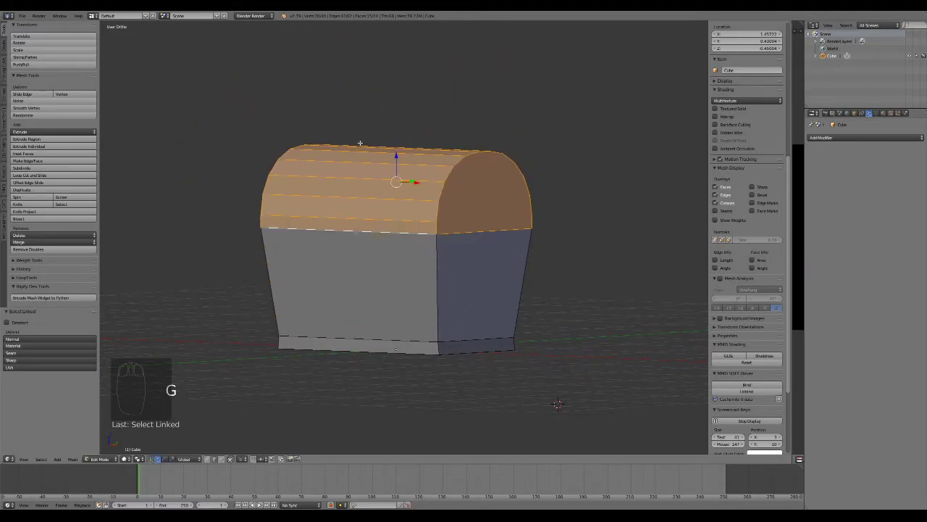
pyautogui.press('p')
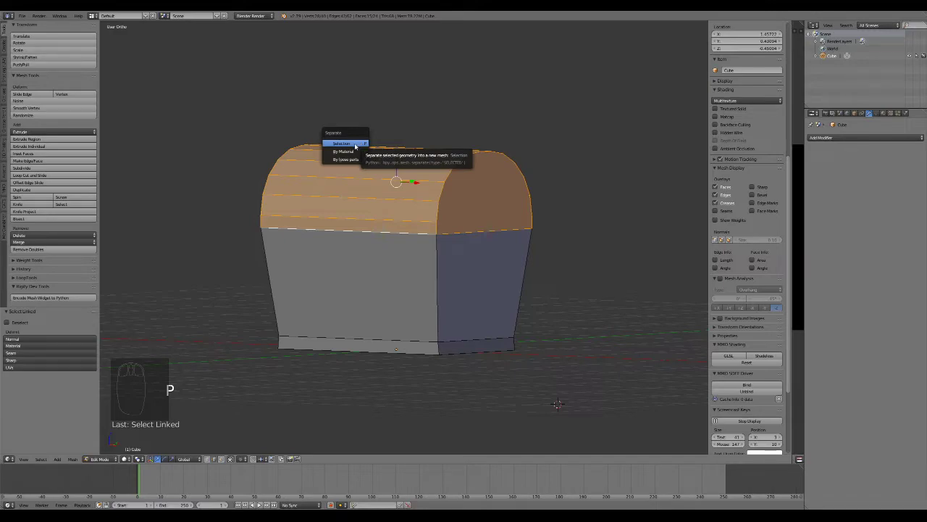
pyautogui.click(354, 144)
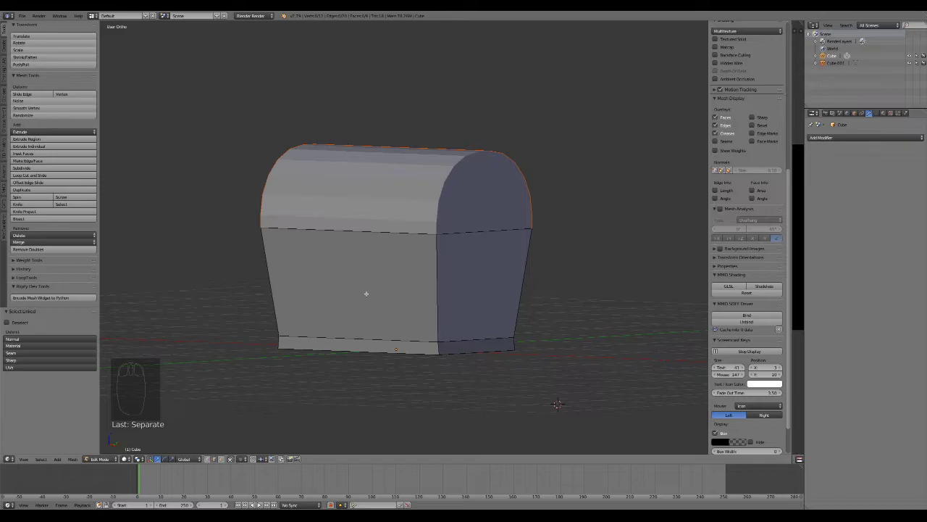
# Return to Object Mode and alternate the selection between lid and body, ending with the body selected
pyautogui.press('Tab')
pyautogui.click(442, 193)
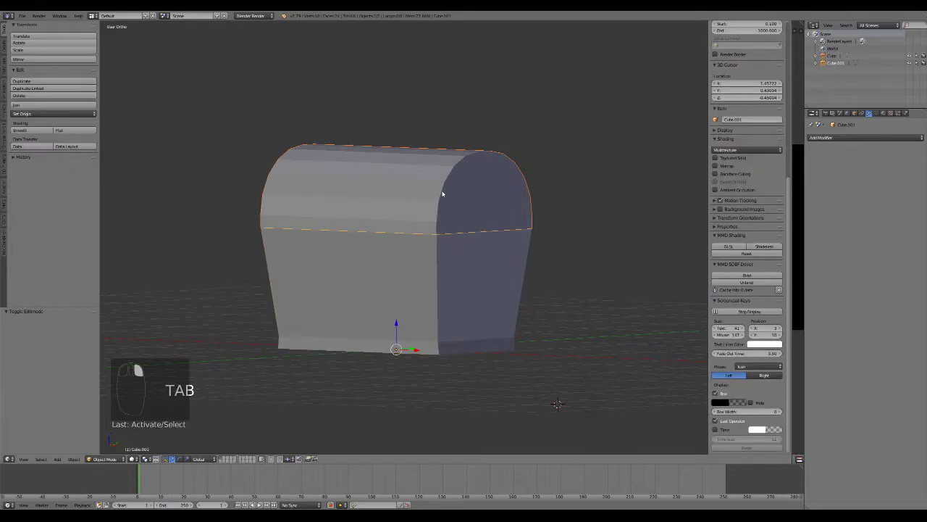
pyautogui.rightClick(415, 292)
pyautogui.rightClick(434, 193)
pyautogui.rightClick(425, 273)
pyautogui.rightClick(425, 193)
pyautogui.rightClick(429, 289)
pyautogui.rightClick(429, 195)
pyautogui.rightClick(430, 278)
pyautogui.rightClick(439, 205)
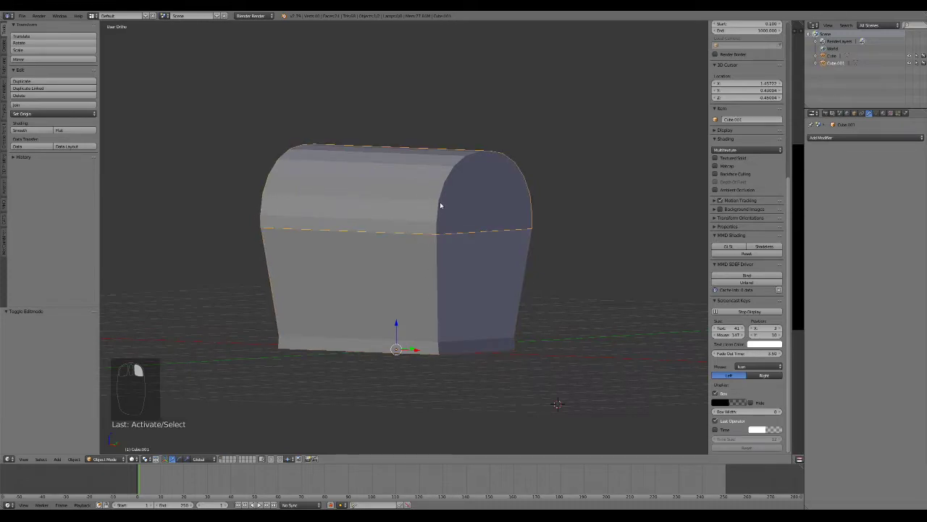
pyautogui.rightClick(433, 254)
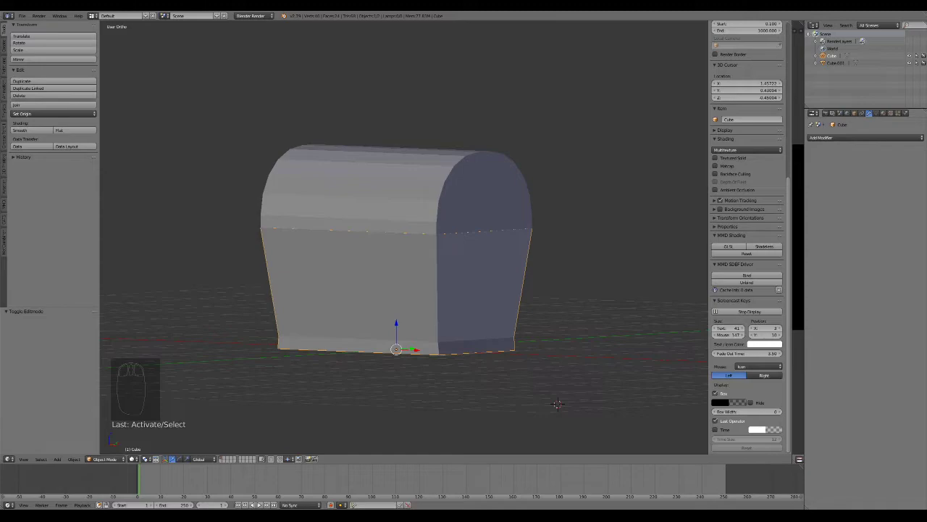
# Enter Edit Mode on the chest body and add a centred vertical loop cut in the front view
pyautogui.click(417, 395)
pyautogui.moveTo(317, 359); pyautogui.dragTo(347, 353, button='middle')
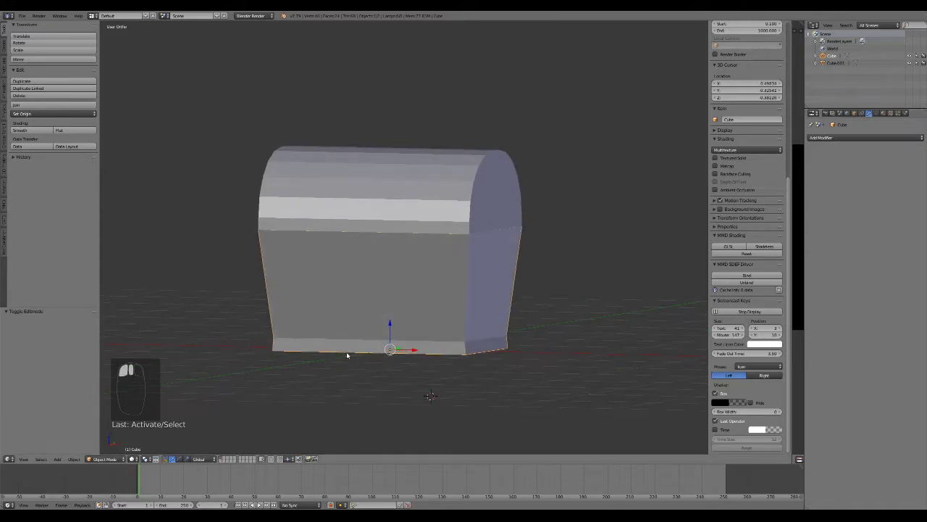
pyautogui.press('KP_1')
pyautogui.press('Tab')
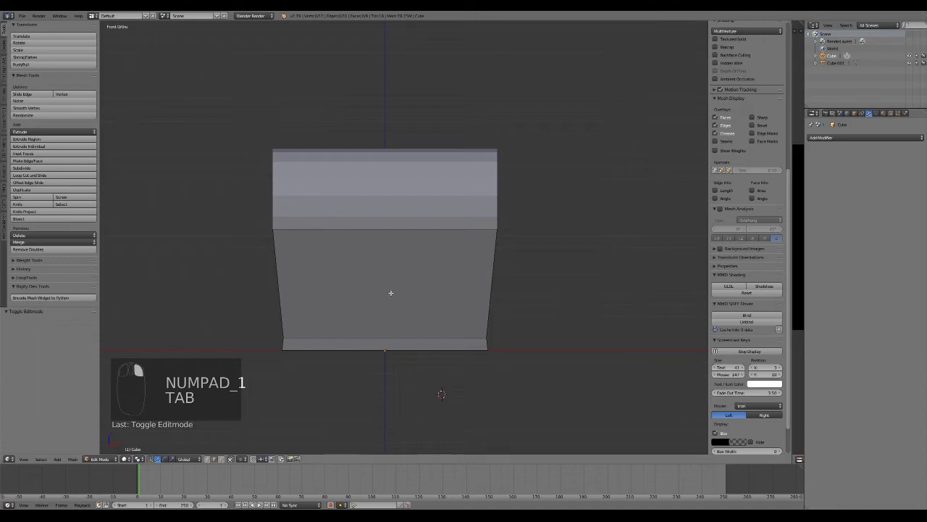
pyautogui.hotkey('ctrl', 'r')
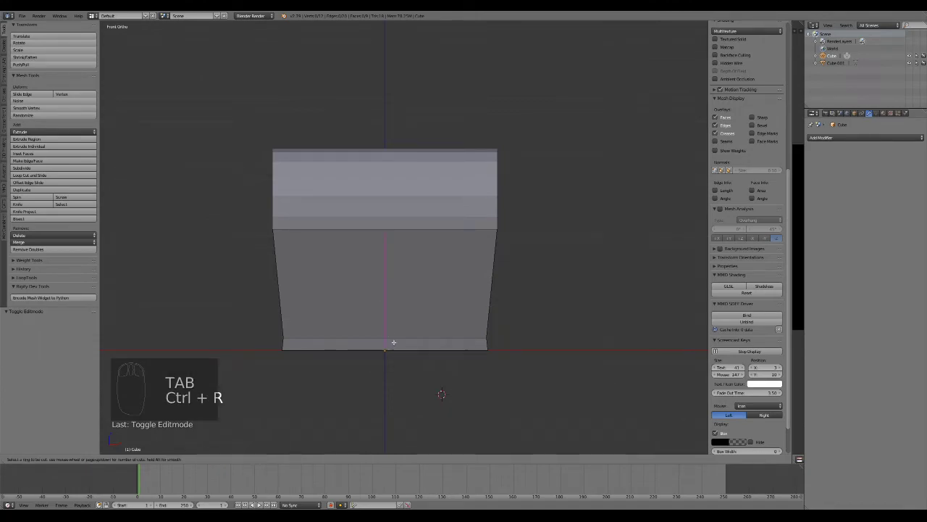
pyautogui.click(394, 342)
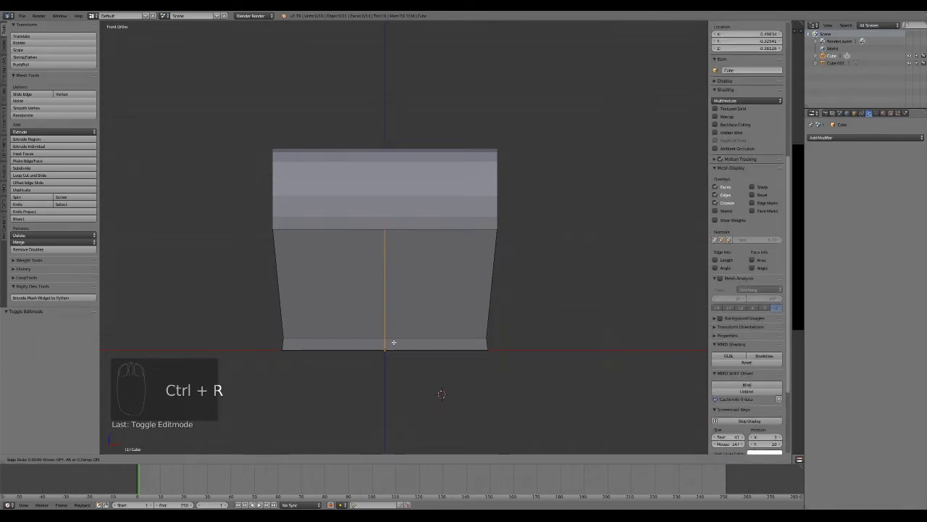
pyautogui.rightClick(391, 268)
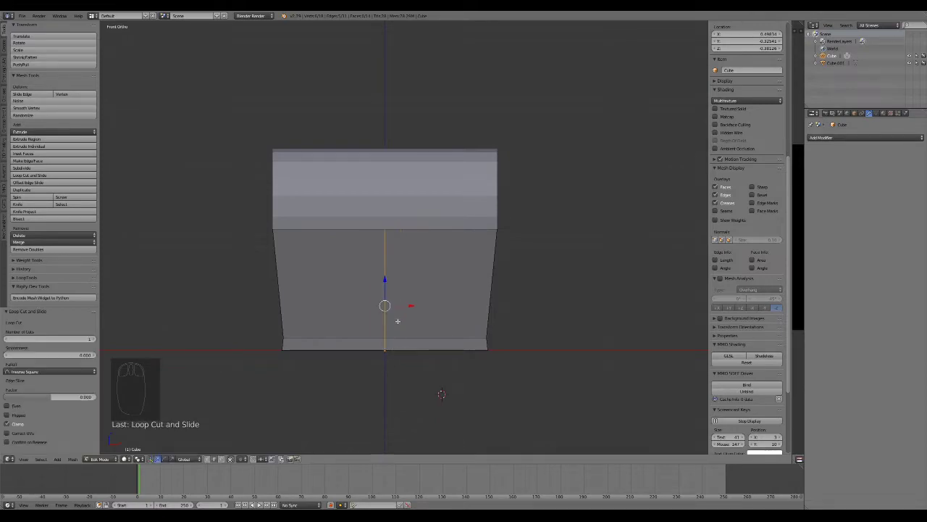
# Add a second vertical loop cut through the middle of the chest body in the right view
pyautogui.press('KP_3')
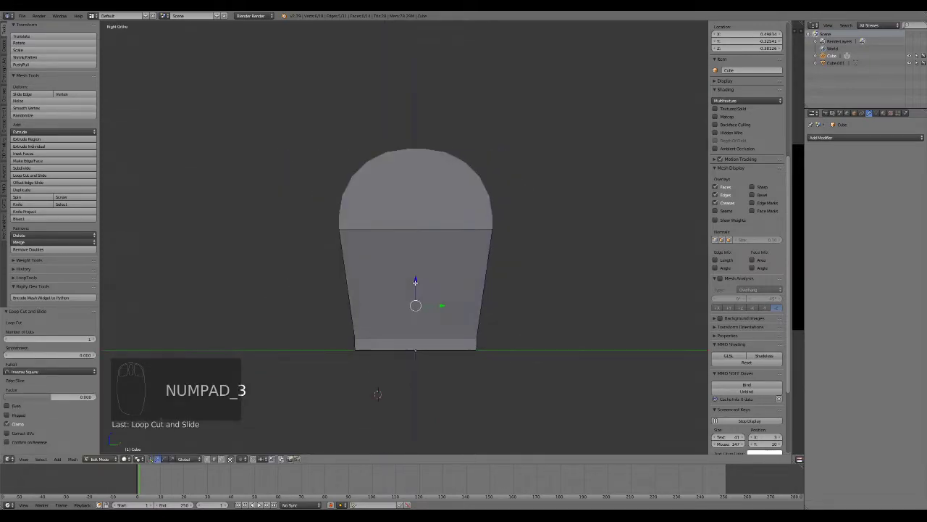
pyautogui.hotkey('ctrl', 'r')
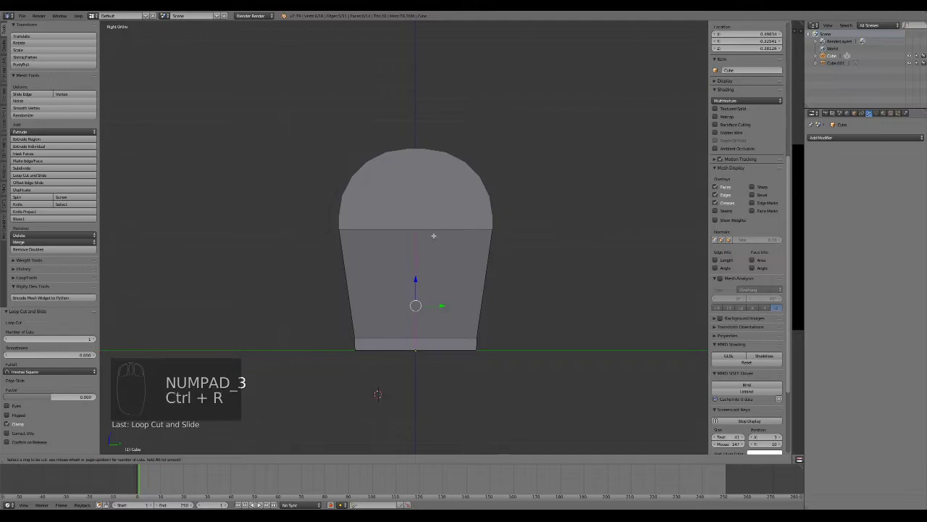
pyautogui.click(434, 233)
# Select the body's two vertical centre edge loops and rip them in place to split the body into quarters
pyautogui.moveTo(369, 294)
pyautogui.mouseDown(button='middle')
pyautogui.moveTo(391, 304)
pyautogui.moveTo(369, 294)
pyautogui.mouseUp(button='middle')
pyautogui.keyDown('alt'); pyautogui.rightClick(355, 287); pyautogui.keyUp('alt')
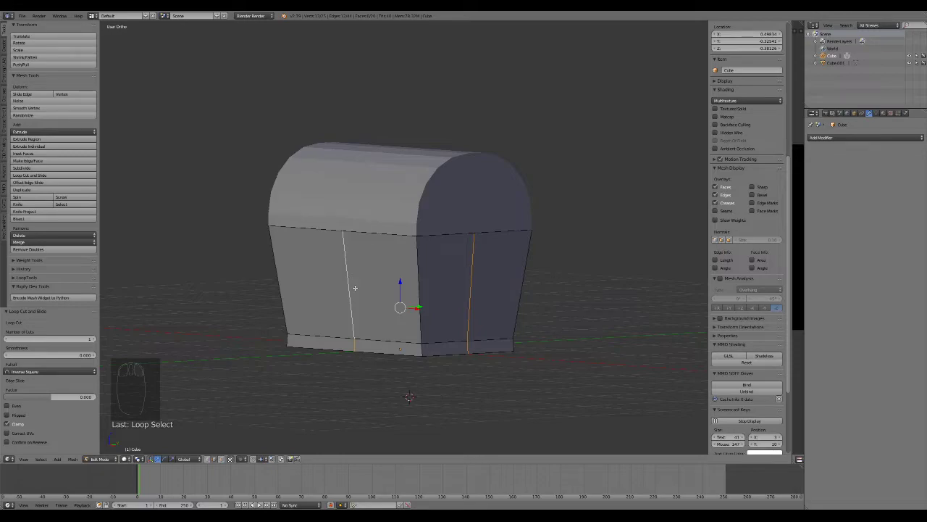
pyautogui.press('v')
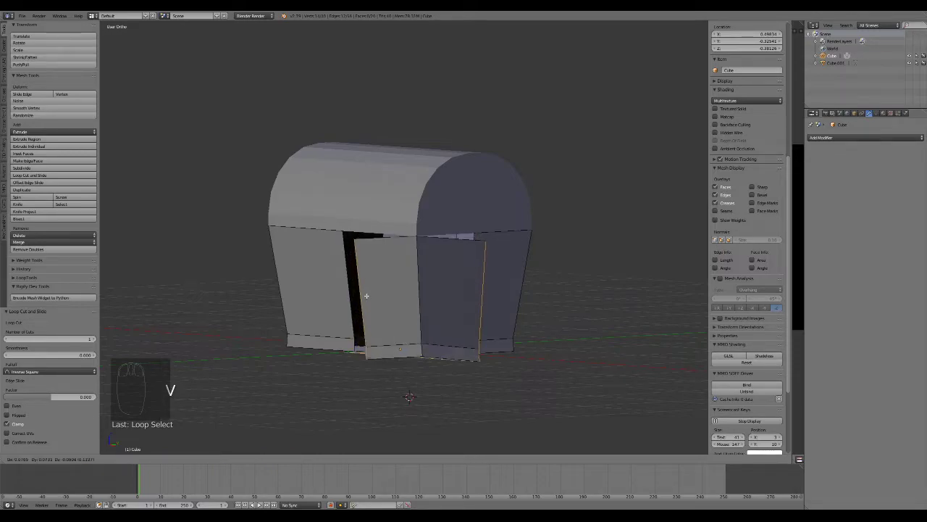
pyautogui.rightClick(382, 401)
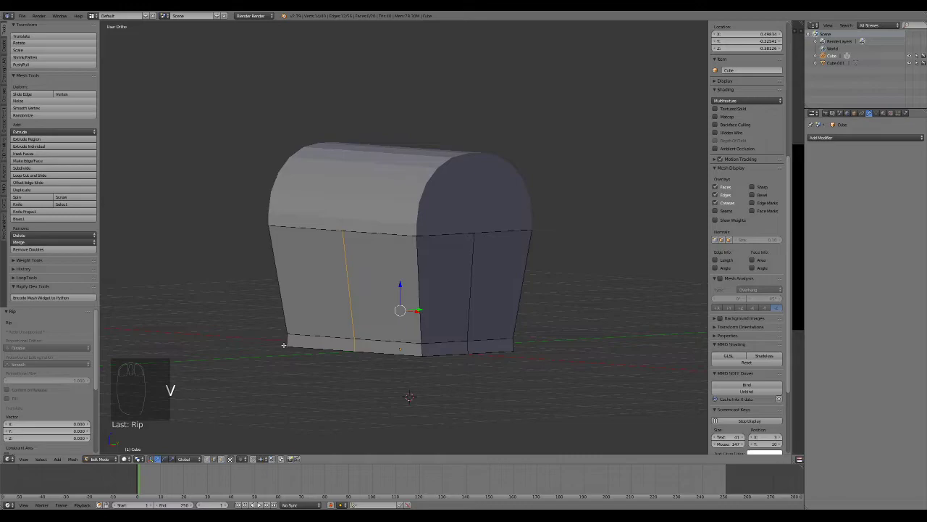
# Select the linked geometry of three of the body's four quarters, leaving one quarter unselected
pyautogui.press('l')
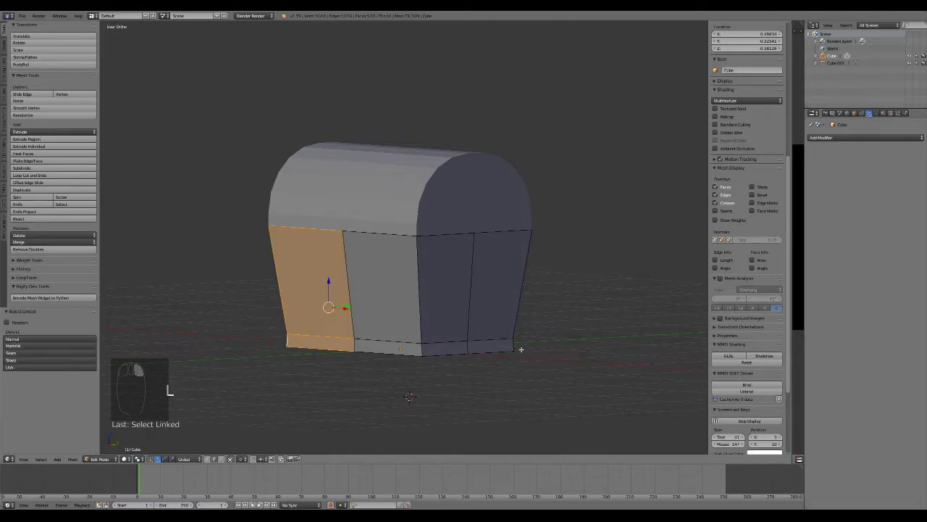
pyautogui.press('l')
pyautogui.moveTo(515, 350); pyautogui.dragTo(478, 323, button='middle')
pyautogui.press('l')
pyautogui.moveTo(549, 302); pyautogui.dragTo(447, 341, button='middle')
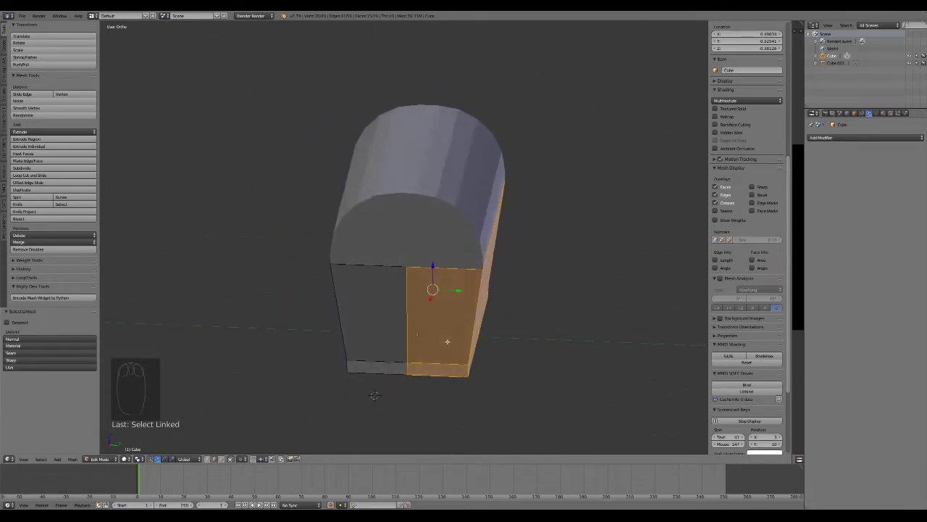
# Delete the selected vertices of the chest base so that only one quarter of it remains
pyautogui.press('KP_7')
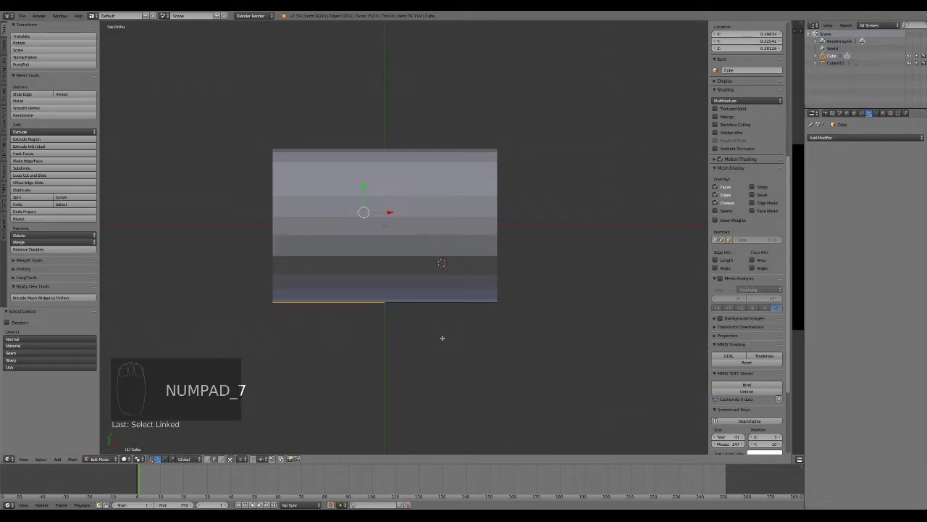
pyautogui.press('z')
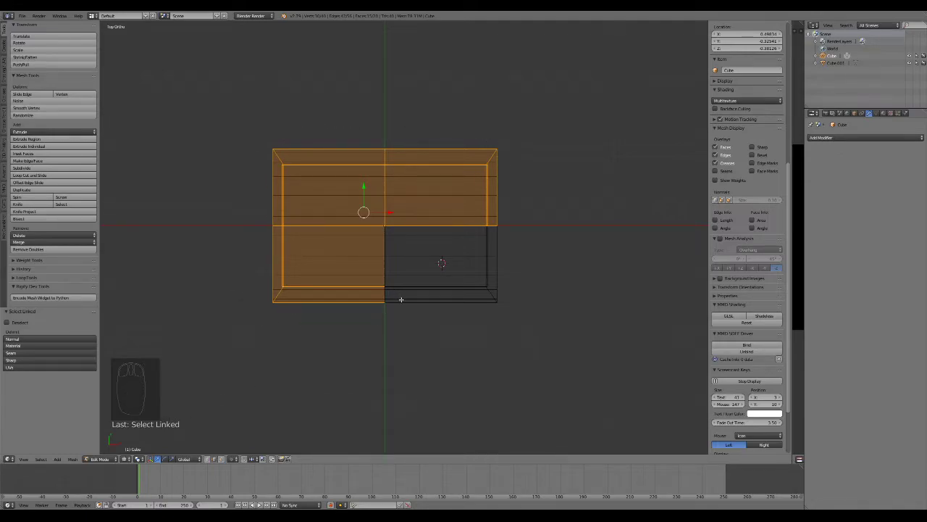
pyautogui.press('z')
pyautogui.moveTo(395, 340); pyautogui.dragTo(393, 266, button='middle')
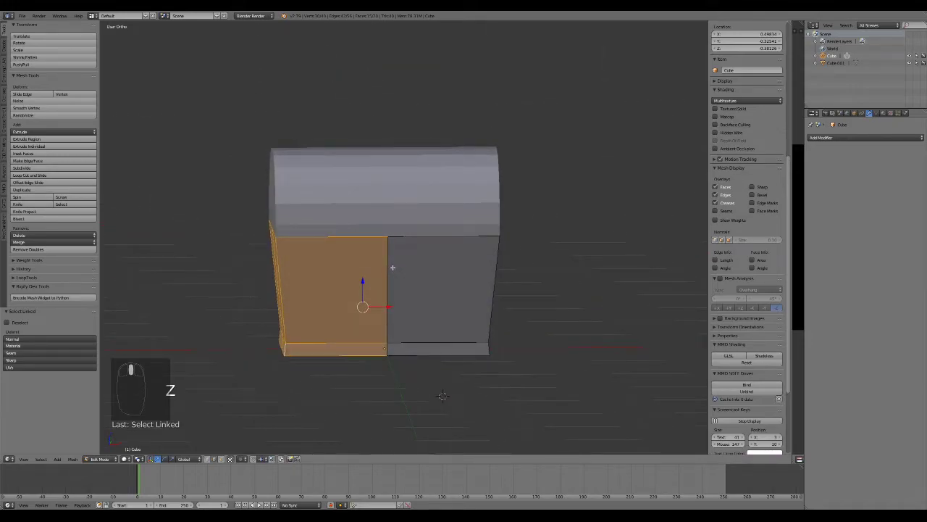
pyautogui.press('x')
pyautogui.click(384, 249)
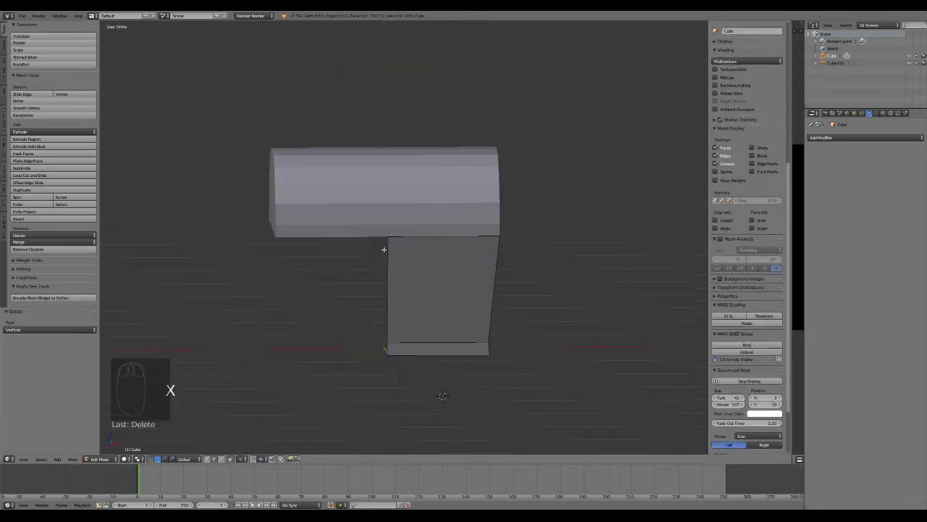
pyautogui.moveTo(382, 249); pyautogui.dragTo(443, 320, button='middle')
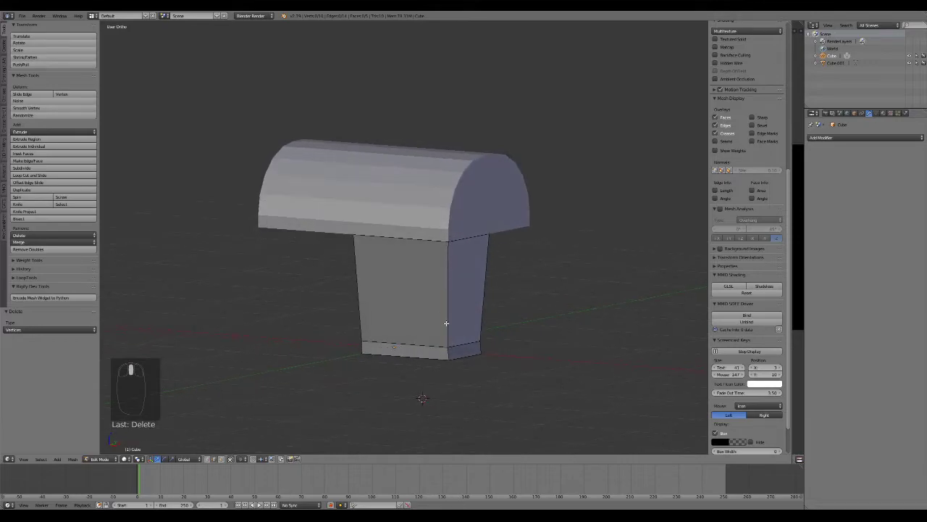
# Add a Mirror modifier to the quarter base and mirror it across both the X and Y axes
pyautogui.click(837, 138)
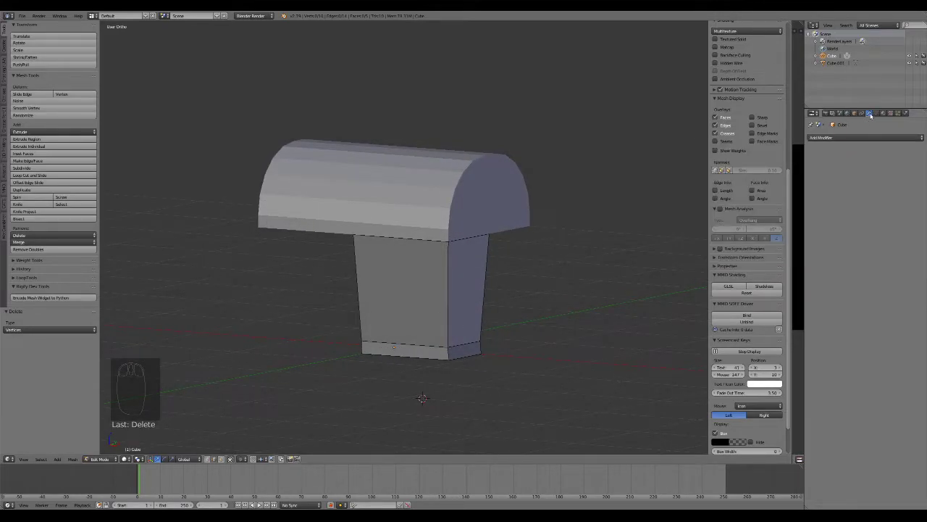
pyautogui.click(850, 142)
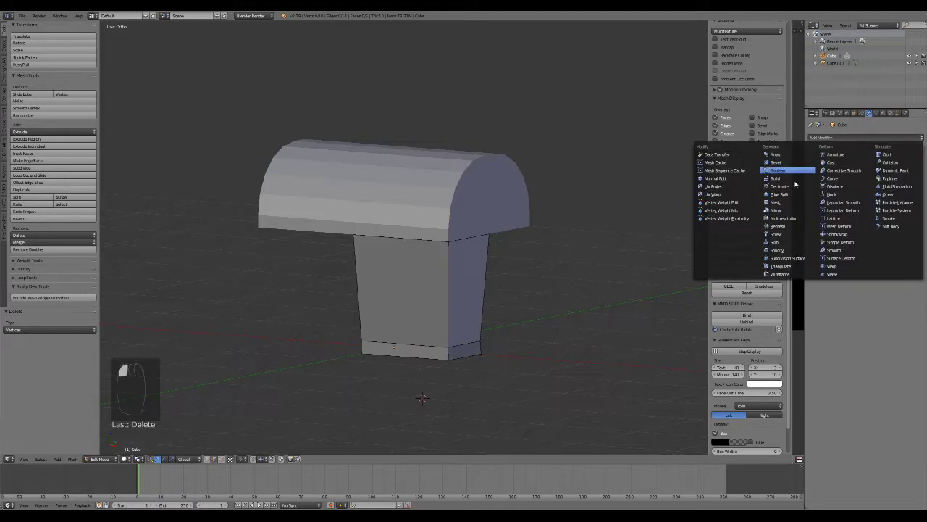
pyautogui.click(797, 210)
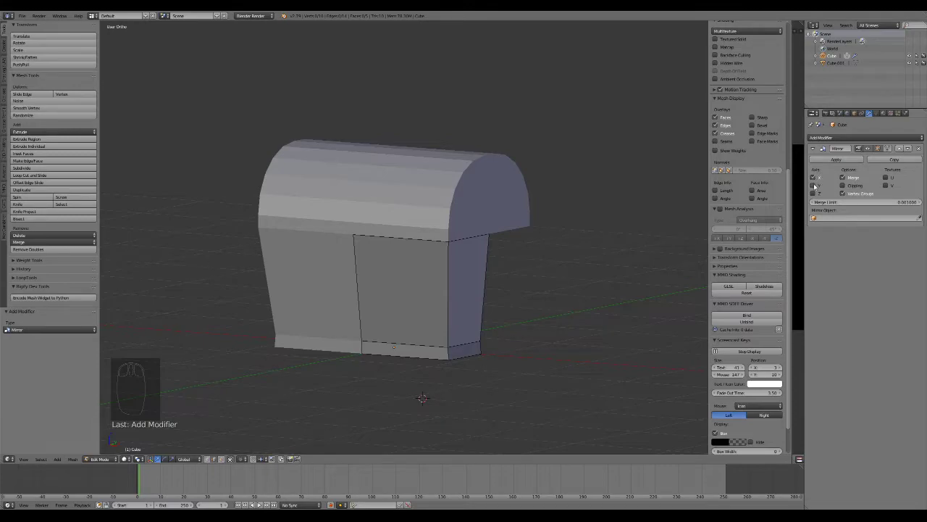
pyautogui.click(814, 186)
pyautogui.moveTo(539, 307); pyautogui.dragTo(508, 306, button='middle')
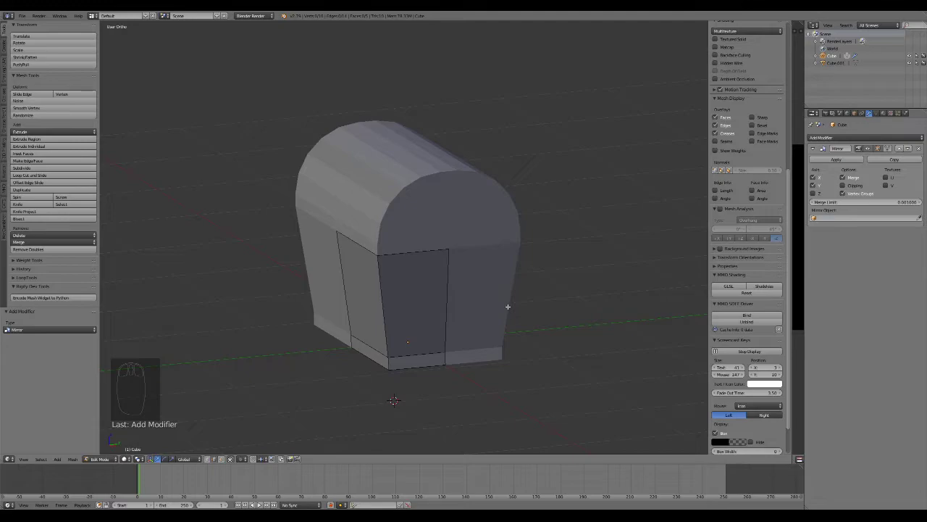
pyautogui.rightClick(378, 255)
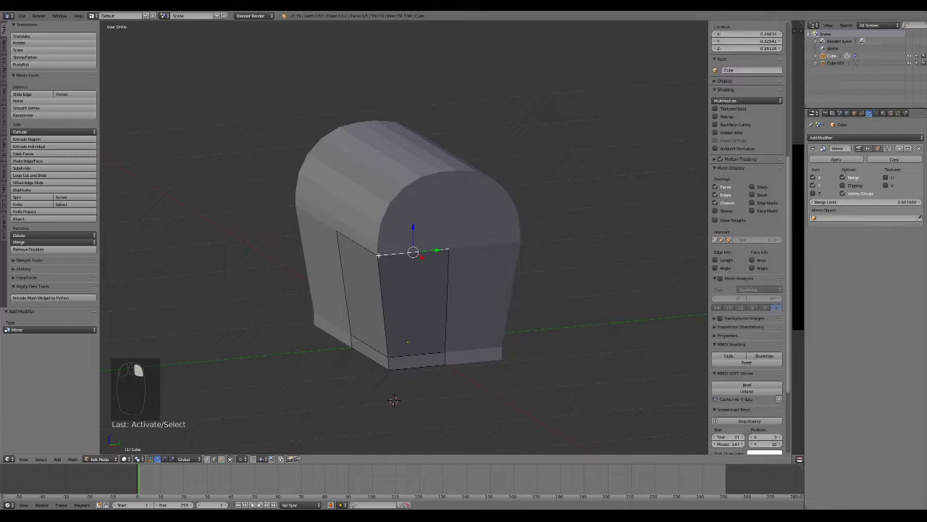
pyautogui.press('g')
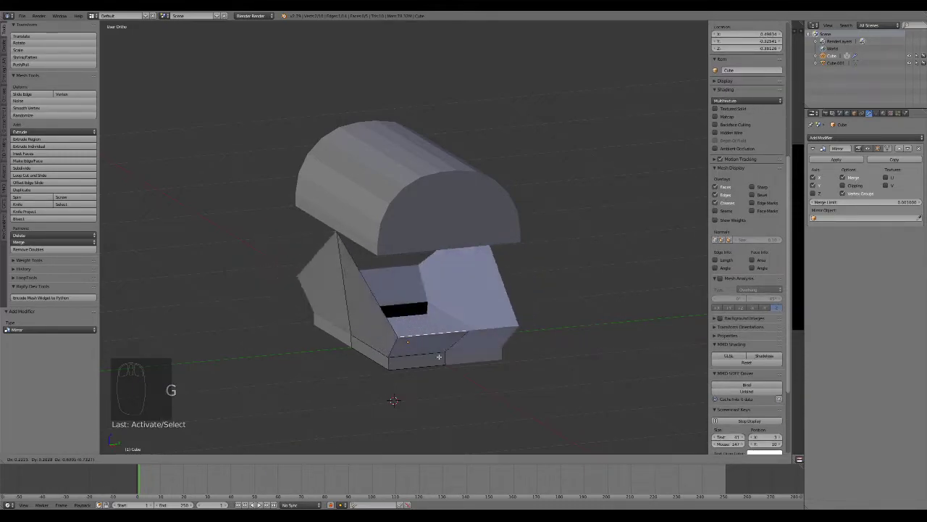
pyautogui.rightClick(492, 238)
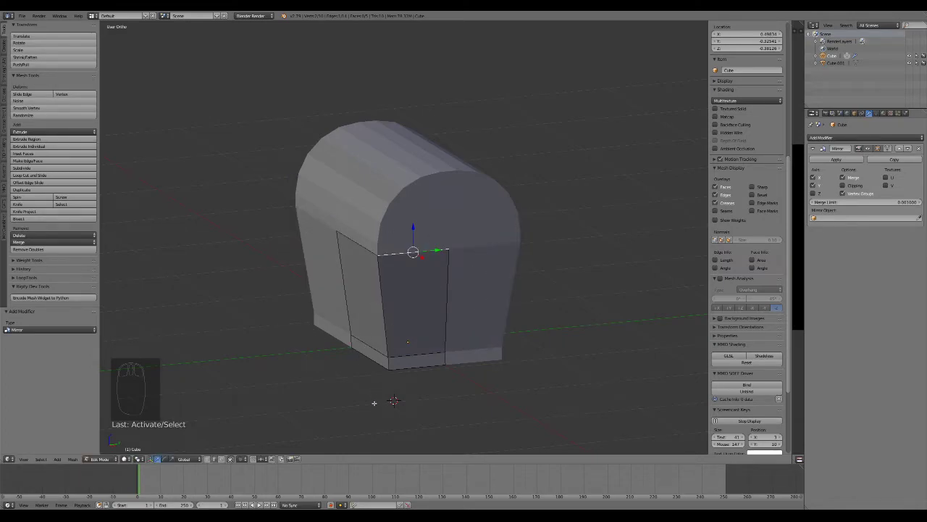
# Add a vertical loop cut on the base's long front wall near the outer corner, with a slide factor of about -0.76
pyautogui.moveTo(392, 405); pyautogui.dragTo(486, 310, button='middle')
pyautogui.scroll(3, 478, 399)
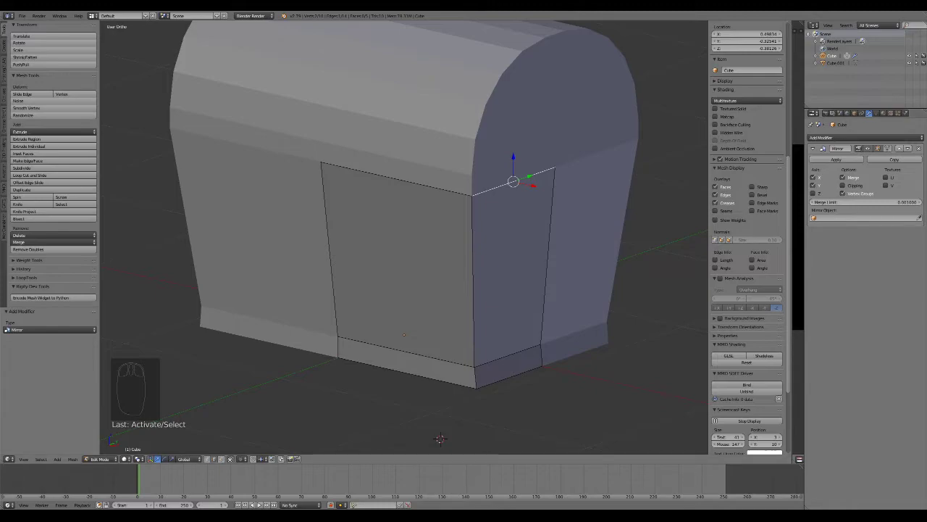
pyautogui.press('KP_1')
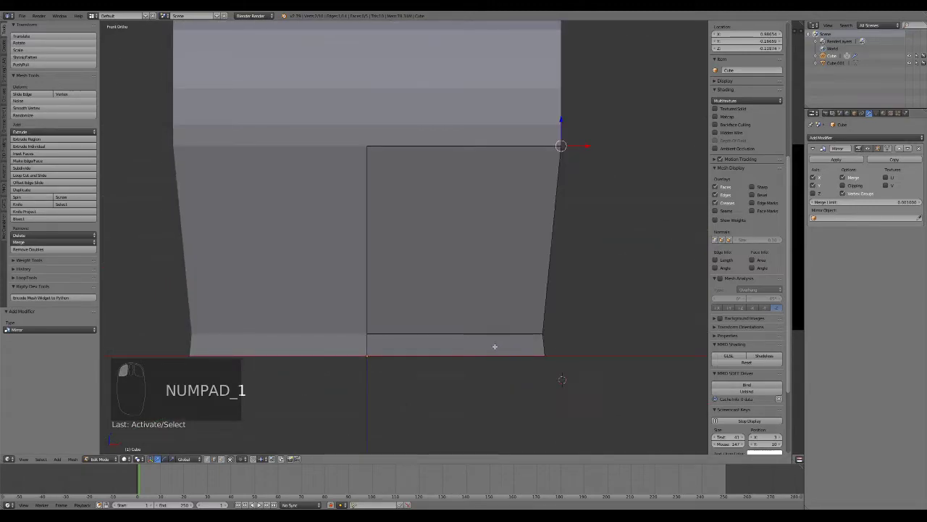
pyautogui.hotkey('ctrl', 'r')
pyautogui.click(476, 330)
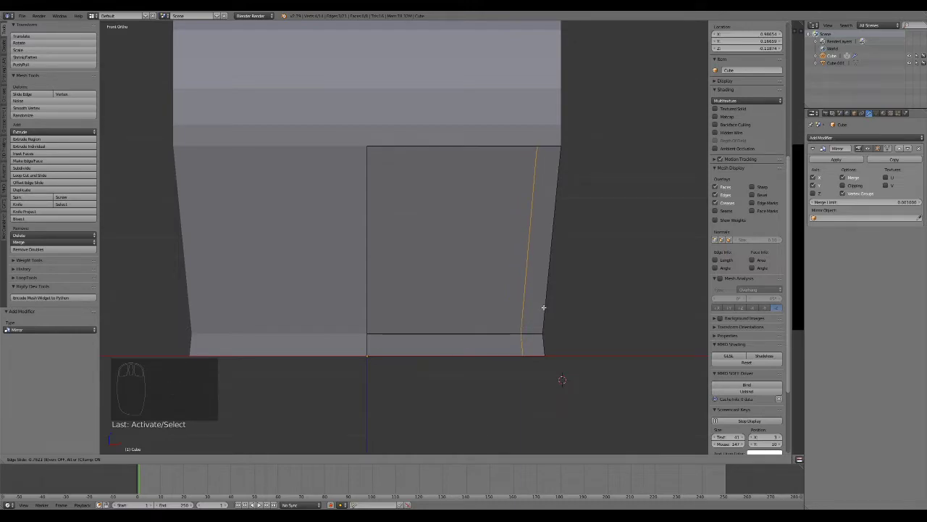
pyautogui.click(544, 307)
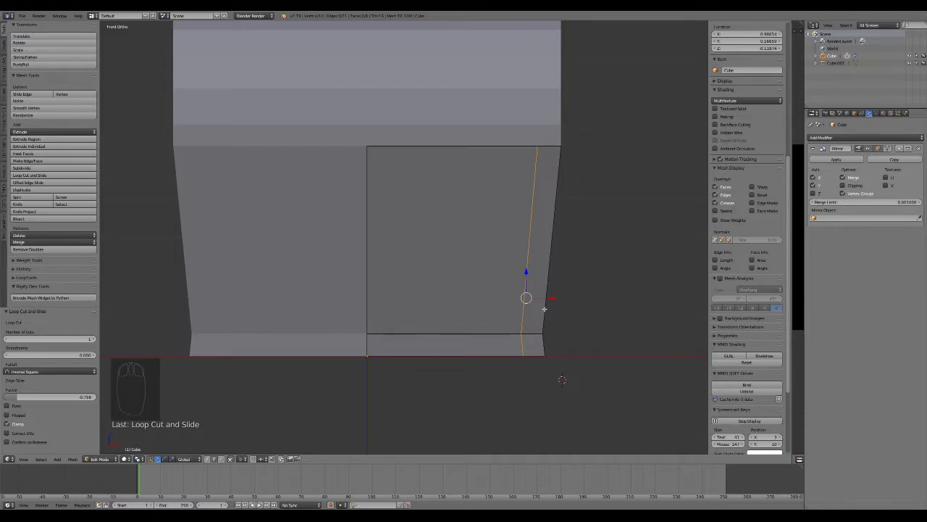
# Add a vertical loop cut on the base's short end wall near the same corner, with a slide factor of about -0.62
pyautogui.press('KP_3')
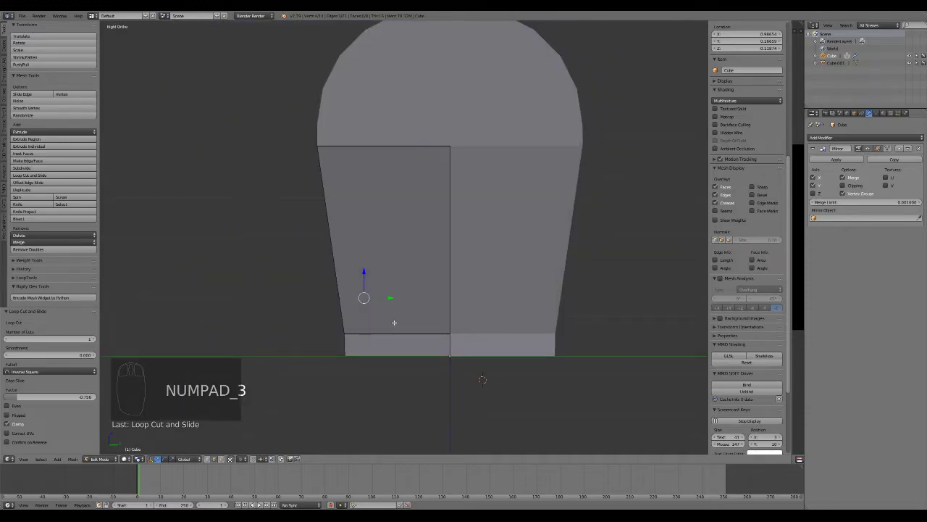
pyautogui.hotkey('ctrl', 'r')
pyautogui.click(394, 321)
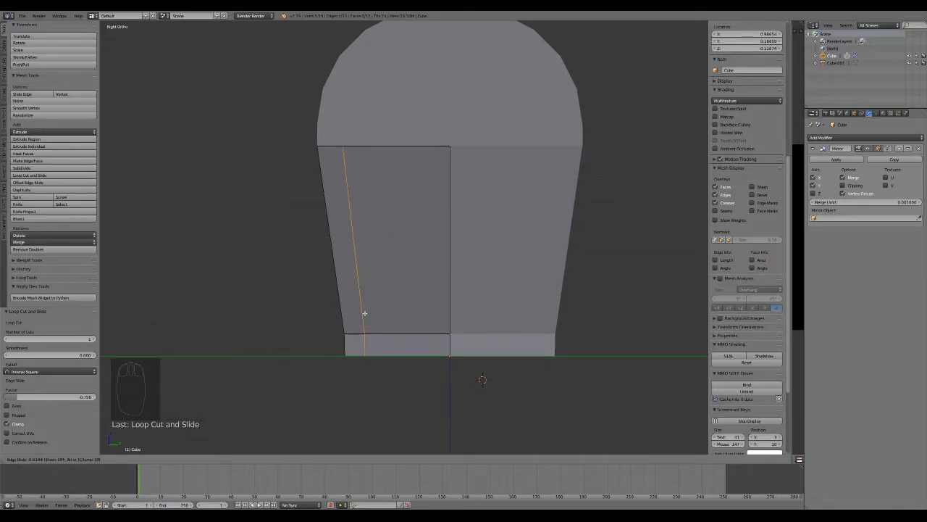
pyautogui.click(361, 310)
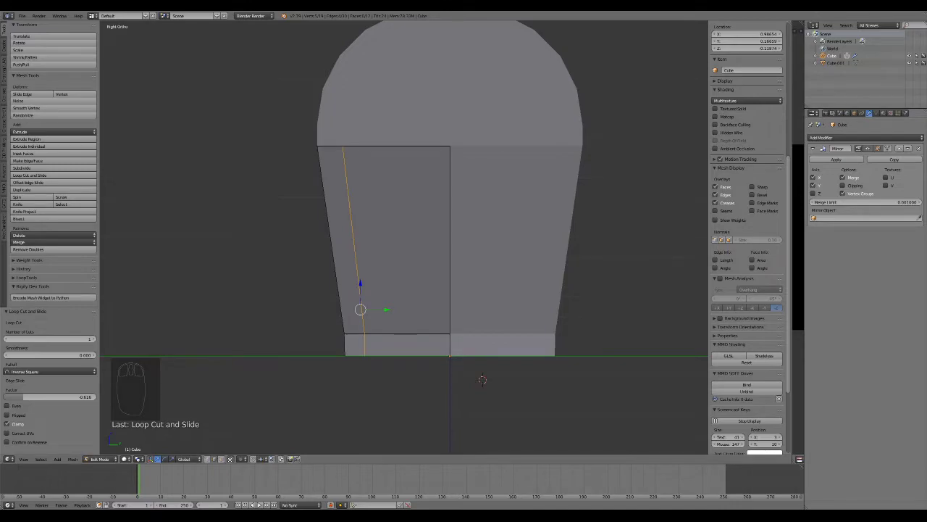
# Select the narrow faces on both sides of the base's vertical corner, from the top rim down to the bottom band
pyautogui.moveTo(483, 379); pyautogui.dragTo(580, 382, button='middle')
pyautogui.scroll(1, 569, 356)
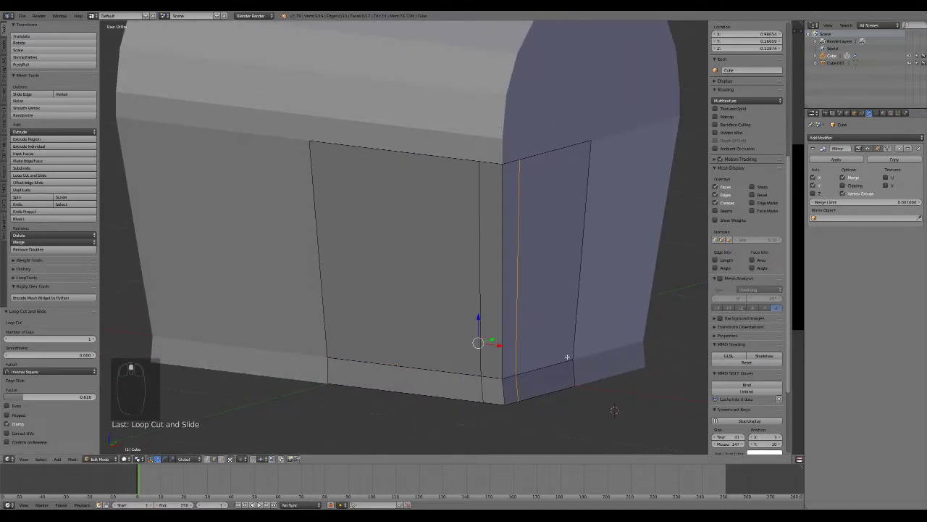
pyautogui.keyDown('alt'); pyautogui.keyDown('shift'); pyautogui.rightClick(479, 252); pyautogui.keyUp('shift'); pyautogui.keyUp('alt')
pyautogui.keyDown('alt'); pyautogui.keyDown('shift'); pyautogui.rightClick(503, 224); pyautogui.keyUp('shift'); pyautogui.keyUp('alt')
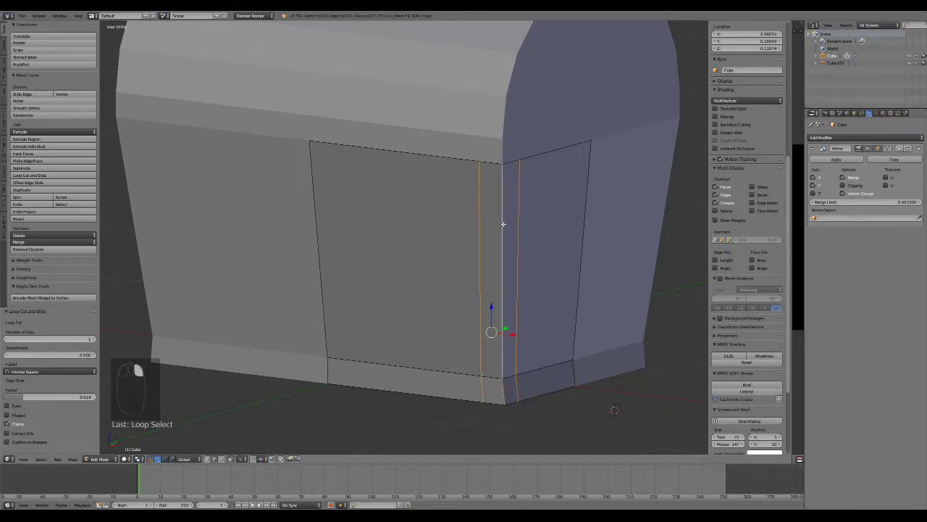
pyautogui.keyDown('shift'); pyautogui.rightClick(489, 377); pyautogui.keyUp('shift')
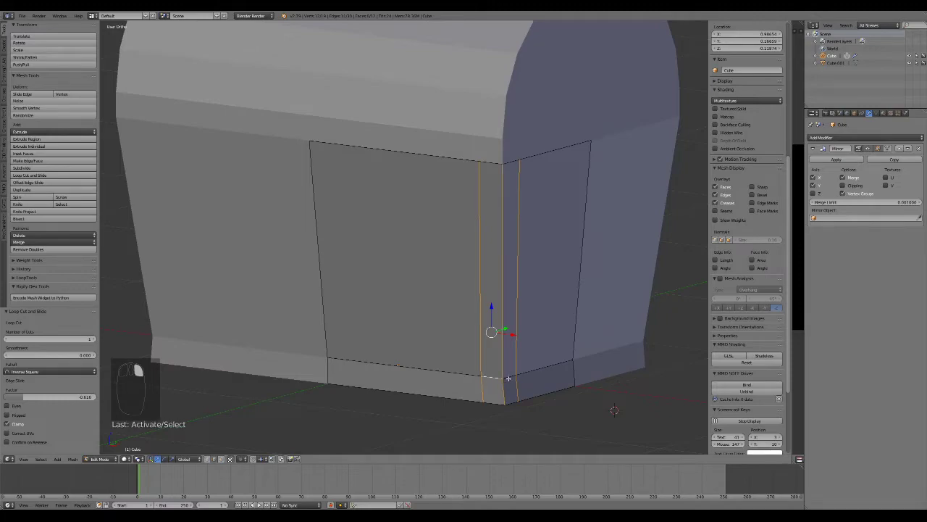
pyautogui.keyDown('shift'); pyautogui.rightClick(500, 405); pyautogui.keyUp('shift')
pyautogui.keyDown('shift'); pyautogui.rightClick(513, 401); pyautogui.keyUp('shift')
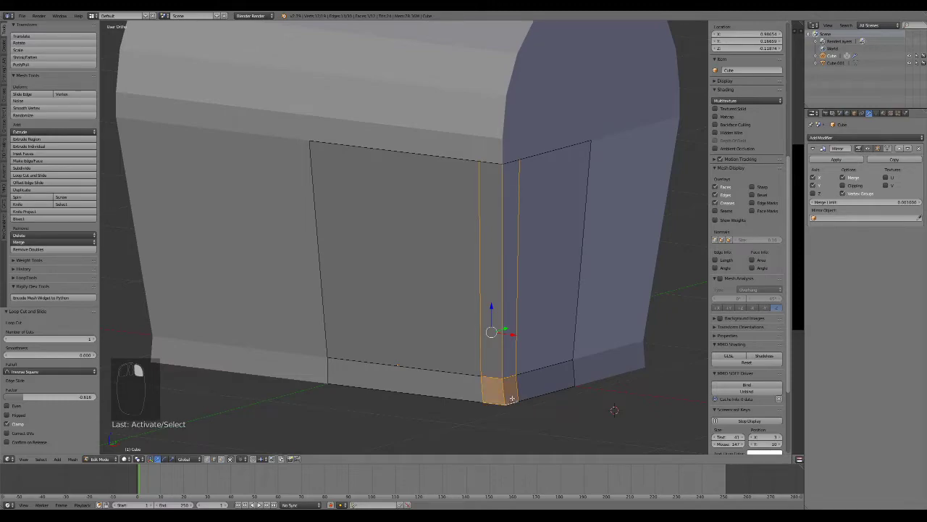
pyautogui.keyDown('shift'); pyautogui.rightClick(500, 164); pyautogui.keyUp('shift')
pyautogui.keyDown('shift'); pyautogui.rightClick(511, 164); pyautogui.keyUp('shift')
pyautogui.scroll(-1, 522, 304)
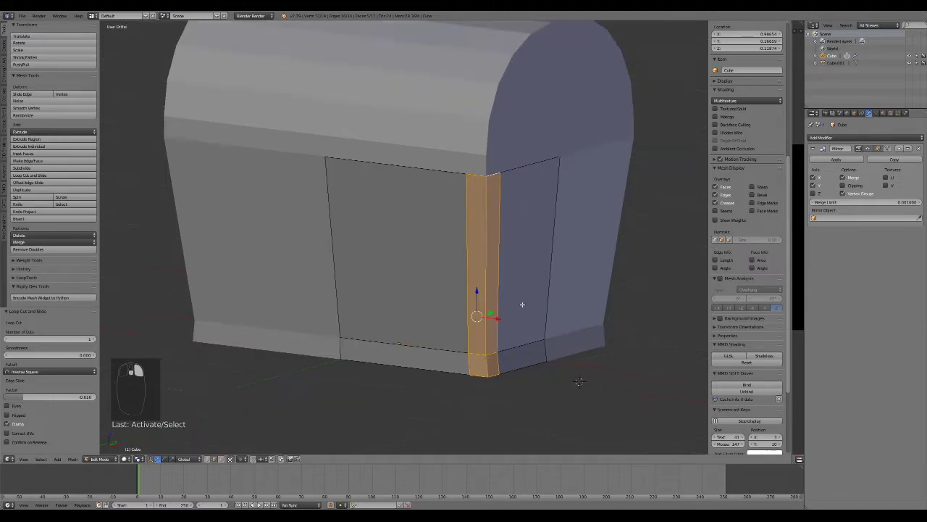
pyautogui.keyDown('shift'); pyautogui.moveTo(545, 326); pyautogui.dragTo(523, 299, button='middle'); pyautogui.keyUp('shift')
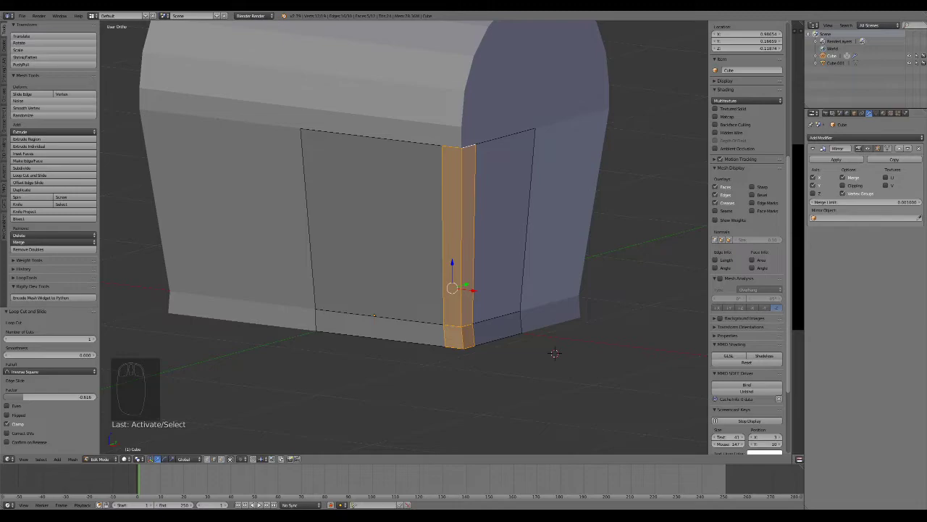
pyautogui.scroll(-3, 555, 352)
pyautogui.scroll(4, 585, 376)
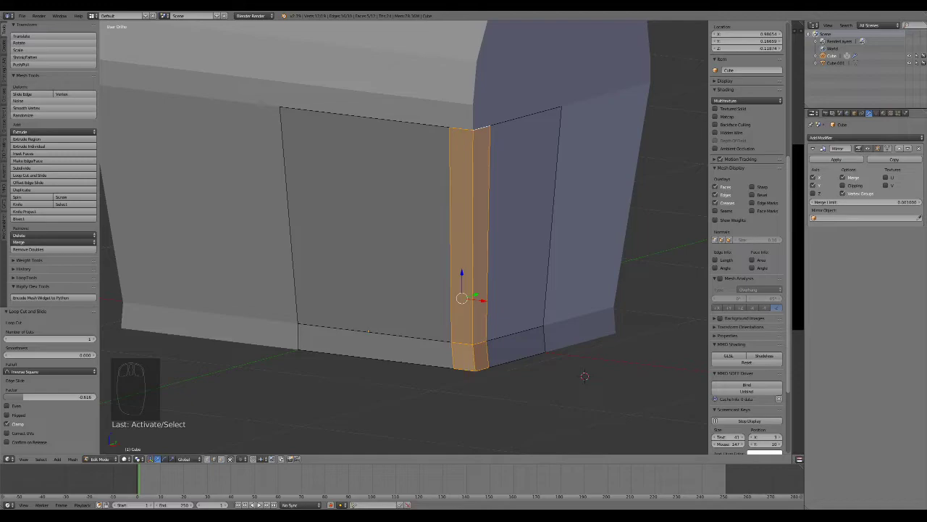
# Leave mesh editing and hide the rounded lid object to expose the inside of the chest base
pyautogui.click(564, 272)
pyautogui.press('Tab')
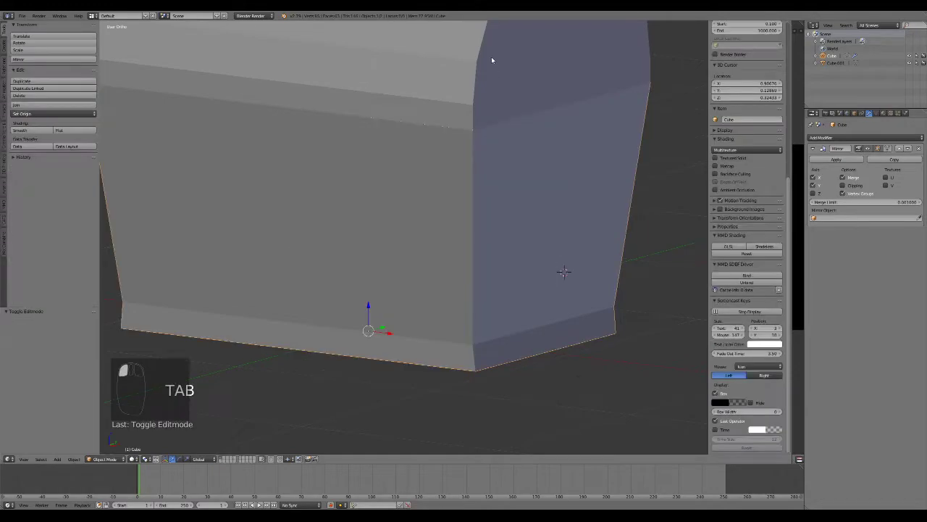
pyautogui.rightClick(493, 66)
pyautogui.scroll(-1, 491, 185)
pyautogui.scroll(-2, 492, 186)
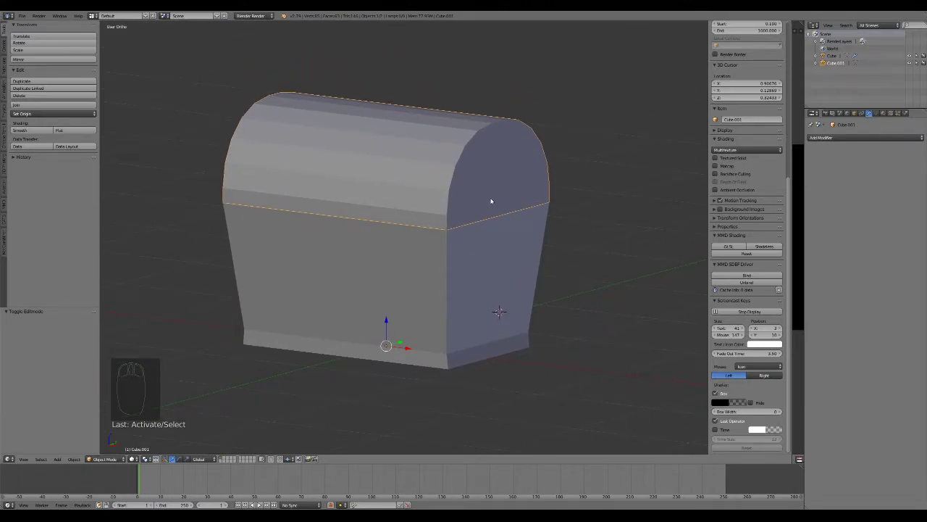
pyautogui.press('h')
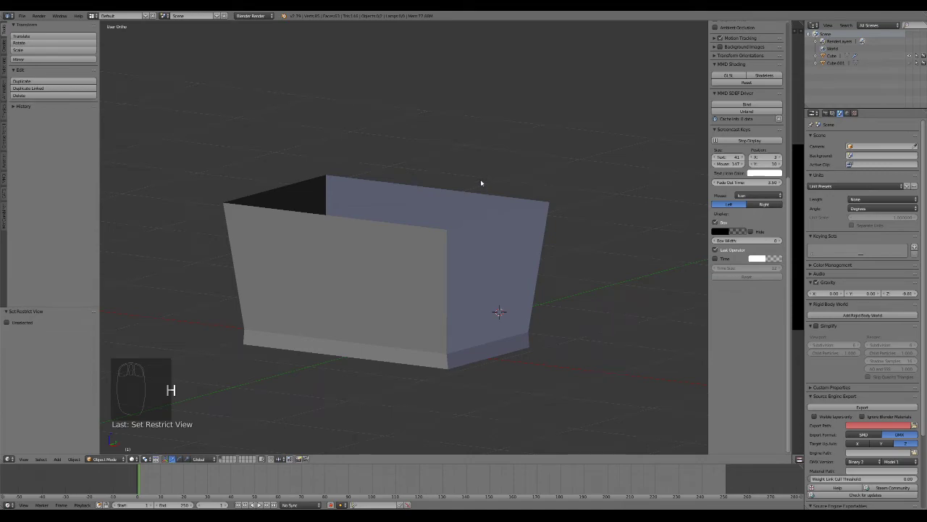
# Extrude the top rim edge of the base's short end wall about 1.26 units inward along the X axis
pyautogui.rightClick(473, 299)
pyautogui.moveTo(446, 269); pyautogui.dragTo(482, 268, button='middle')
pyautogui.press('Tab')
pyautogui.scroll(3, 564, 354)
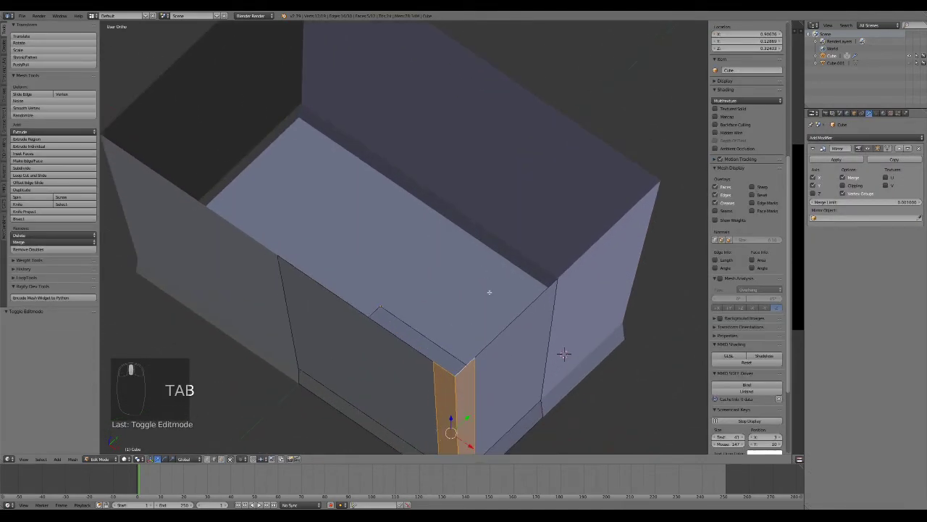
pyautogui.rightClick(472, 358)
pyautogui.rightClick(500, 331)
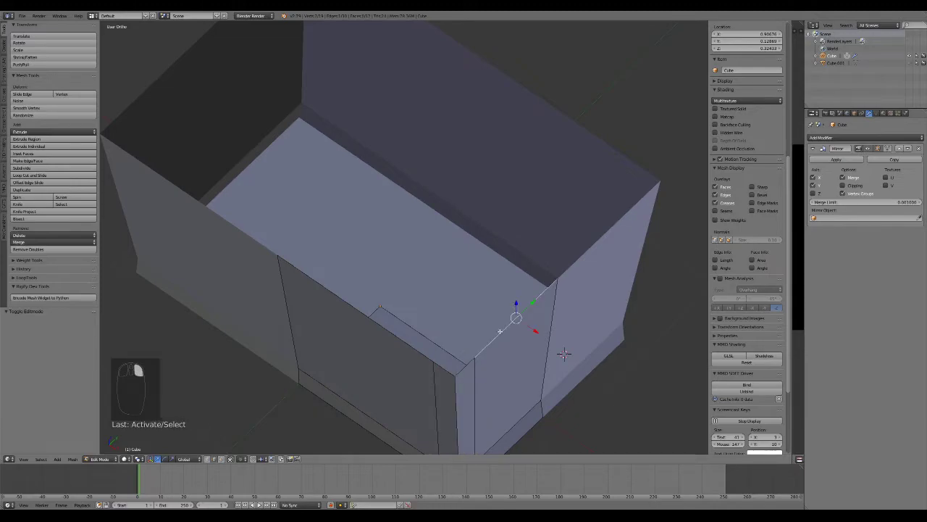
pyautogui.press('e')
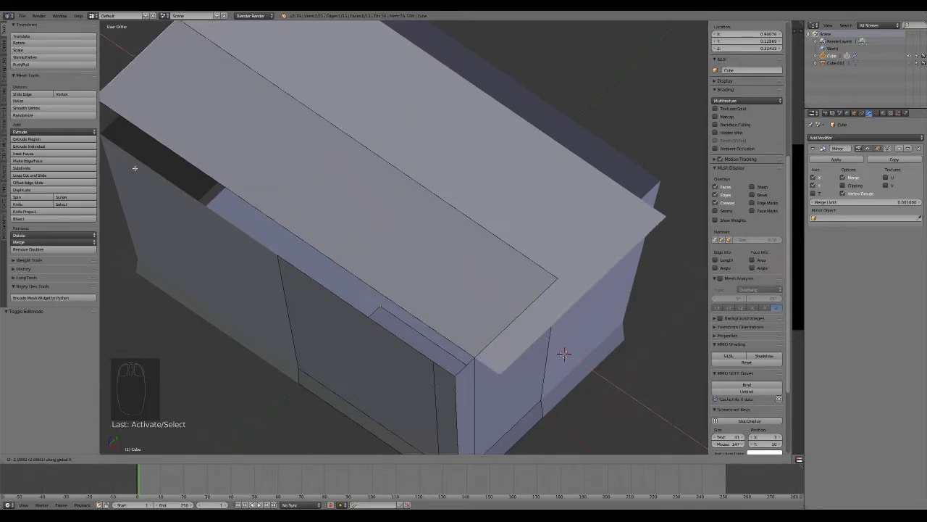
pyautogui.click(290, 272)
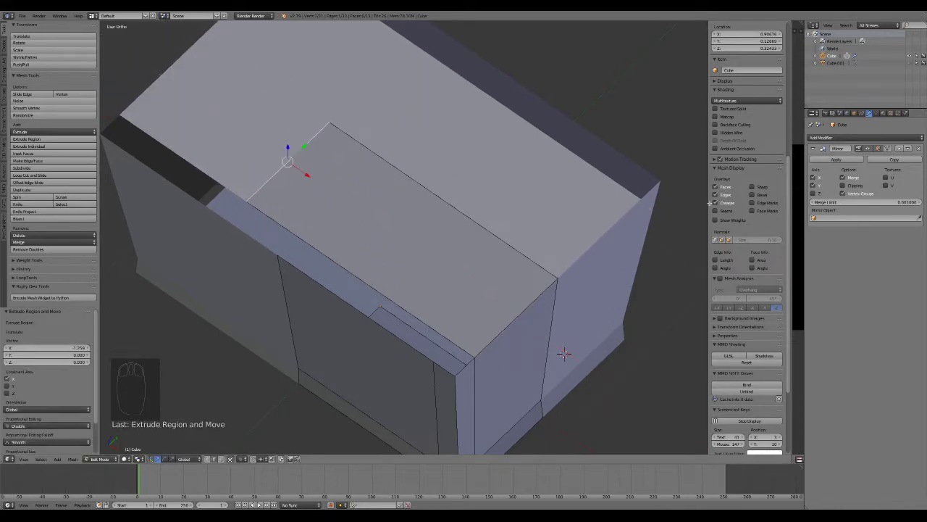
# Enable clipping on the Mirror modifier and move the extruded edge about 0.35 units back along the X axis
pyautogui.click(852, 187)
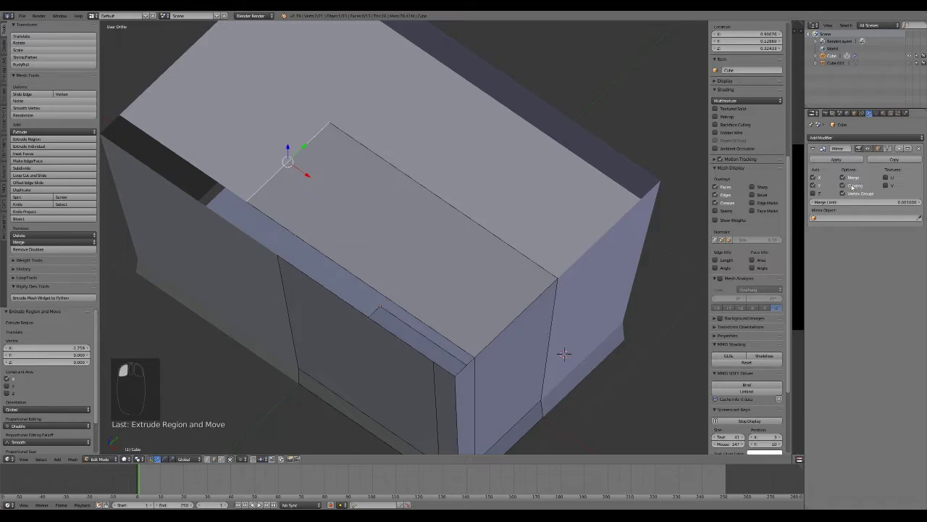
pyautogui.moveTo(303, 174); pyautogui.dragTo(362, 228)
pyautogui.scroll(-8, 418, 283)
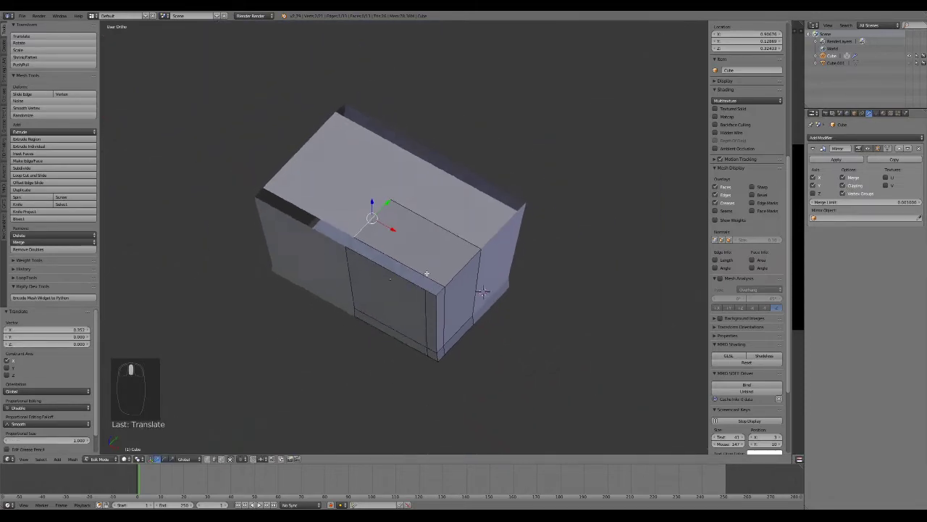
# Add one loop cut across the chest's top face, parallel to the short end wall and slid close to it
pyautogui.scroll(5, 454, 273)
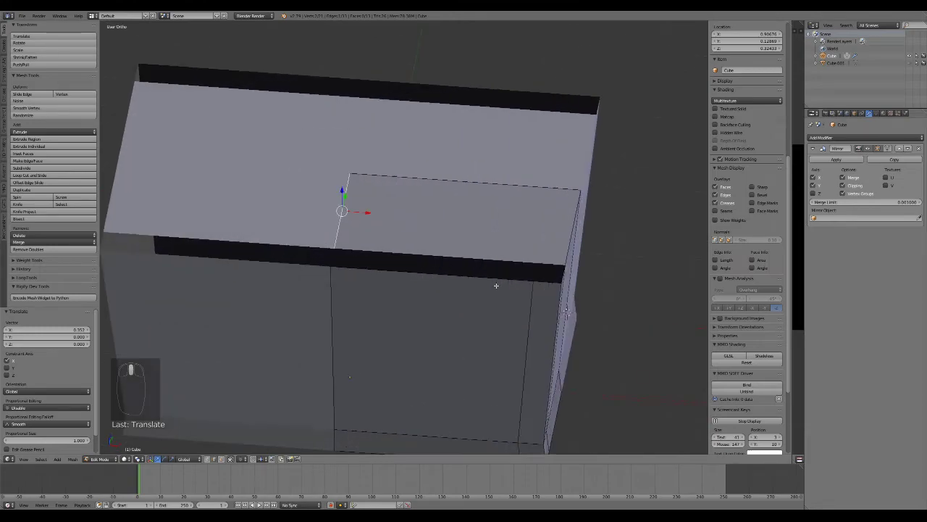
pyautogui.hotkey('ctrl', 'r')
pyautogui.click(540, 257)
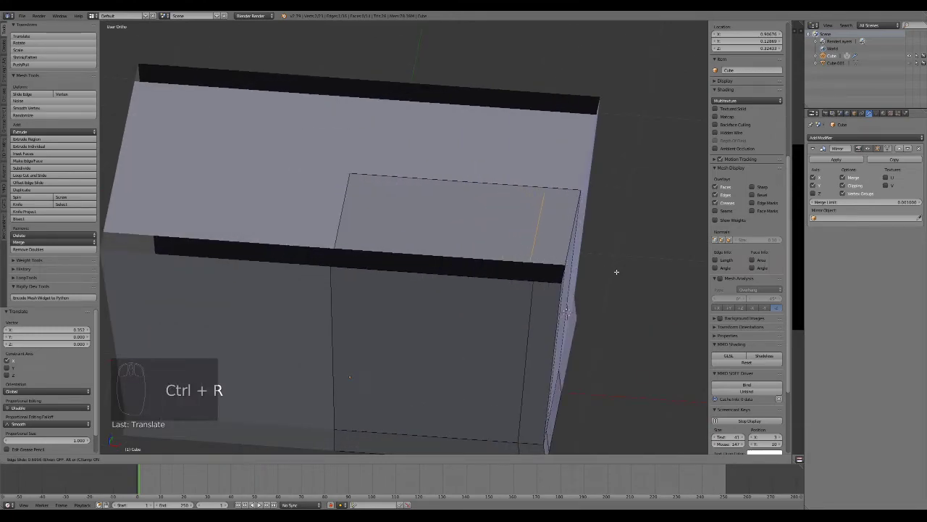
pyautogui.click(621, 276)
# Fill the open rim at the corner and along the long side wall with faces
pyautogui.moveTo(505, 325); pyautogui.dragTo(374, 307, button='middle')
pyautogui.rightClick(410, 337)
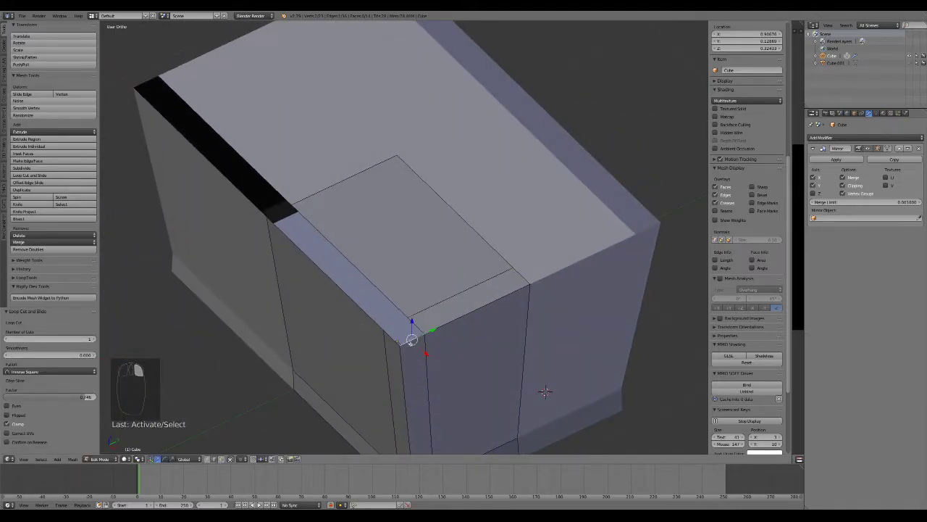
pyautogui.press('f')
pyautogui.press('f')
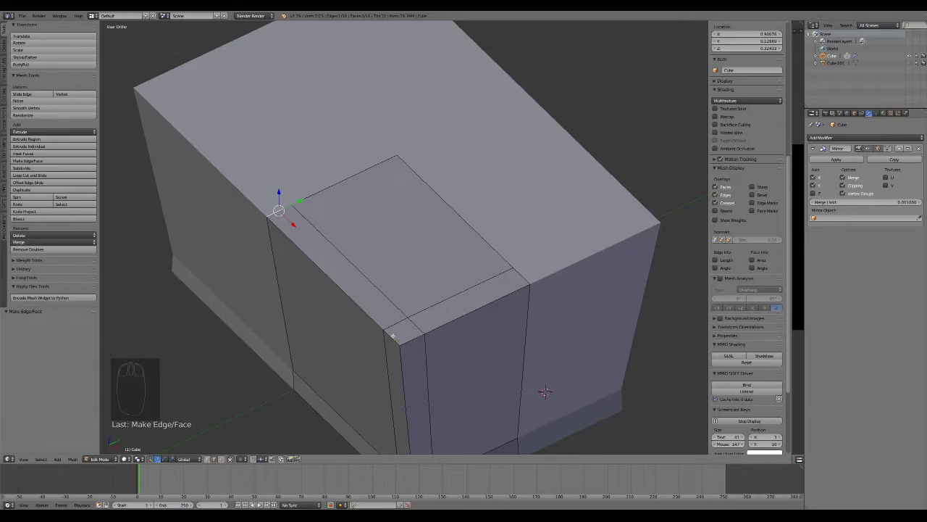
# Extrude the large inner top face about 0.812 units down to hollow out the chest base
pyautogui.click(225, 459)
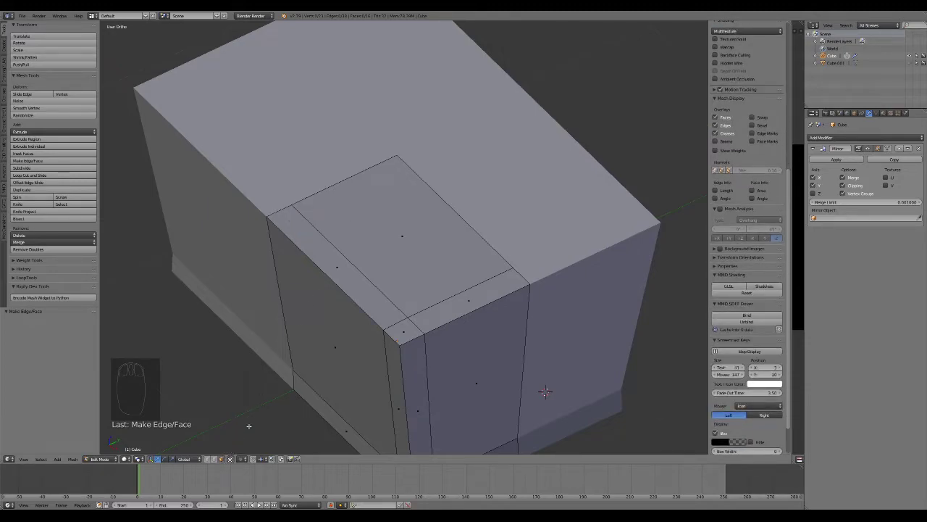
pyautogui.click(403, 238)
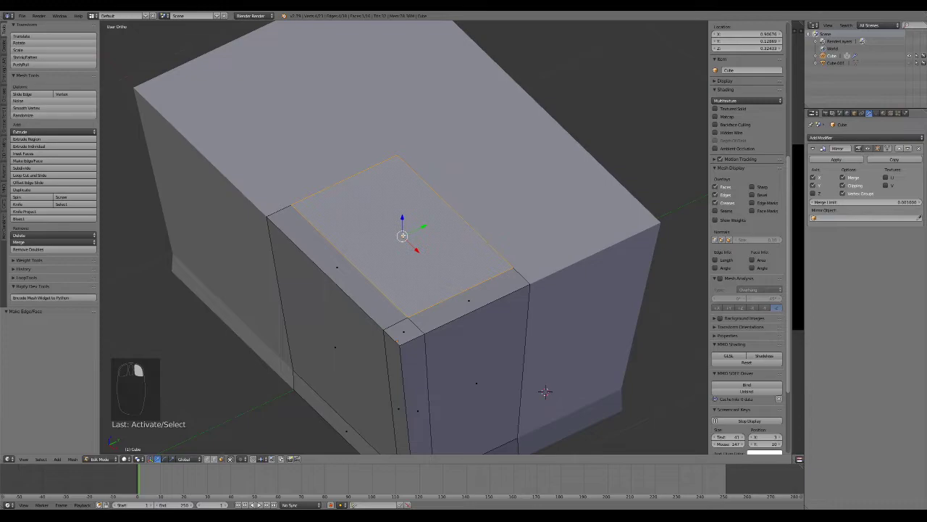
pyautogui.press('e')
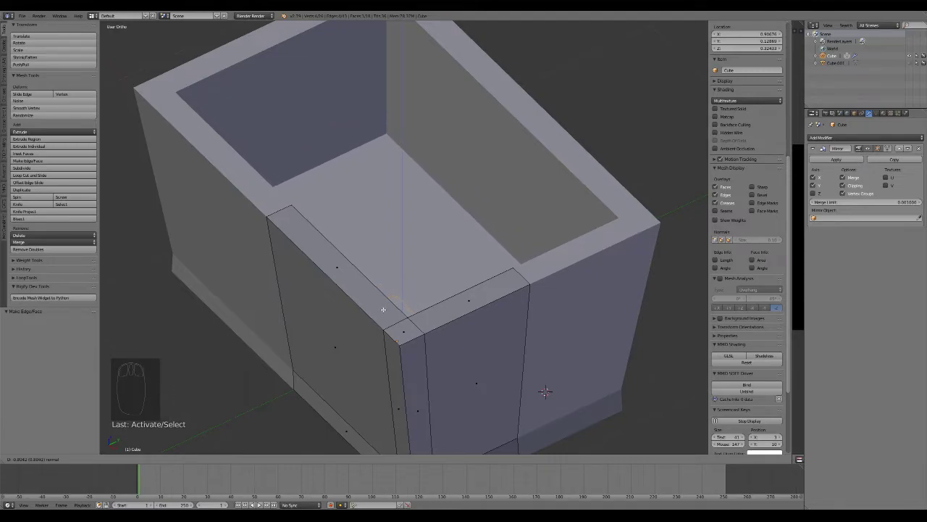
pyautogui.click(546, 392)
# Shift the extruded inner floor face along X in the front wireframe view to match the end wall's slope
pyautogui.press('KP_1')
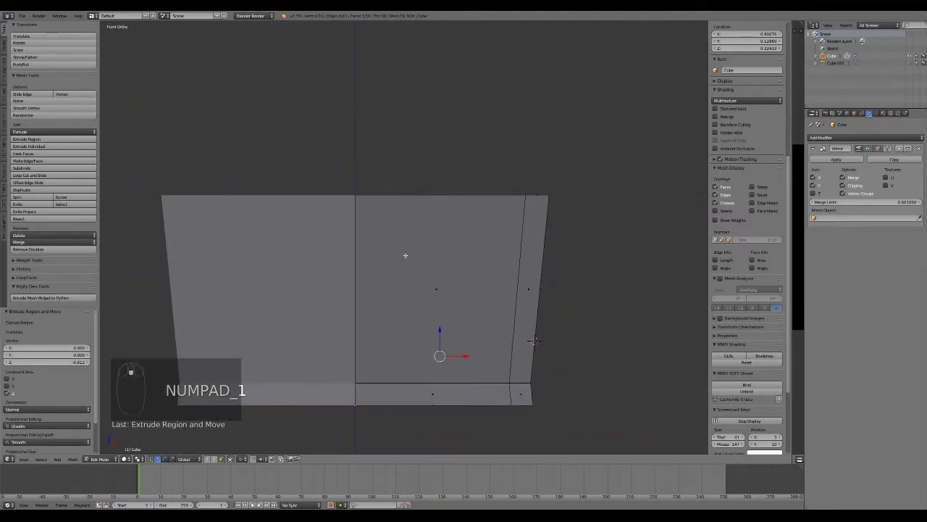
pyautogui.press('z')
pyautogui.moveTo(460, 336); pyautogui.dragTo(450, 335)
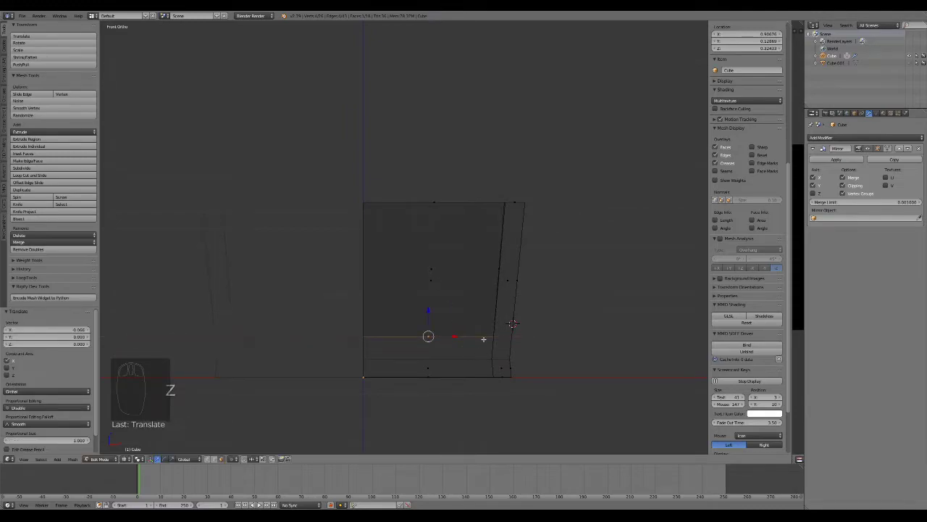
pyautogui.moveTo(454, 336); pyautogui.dragTo(454, 335)
pyautogui.press('z')
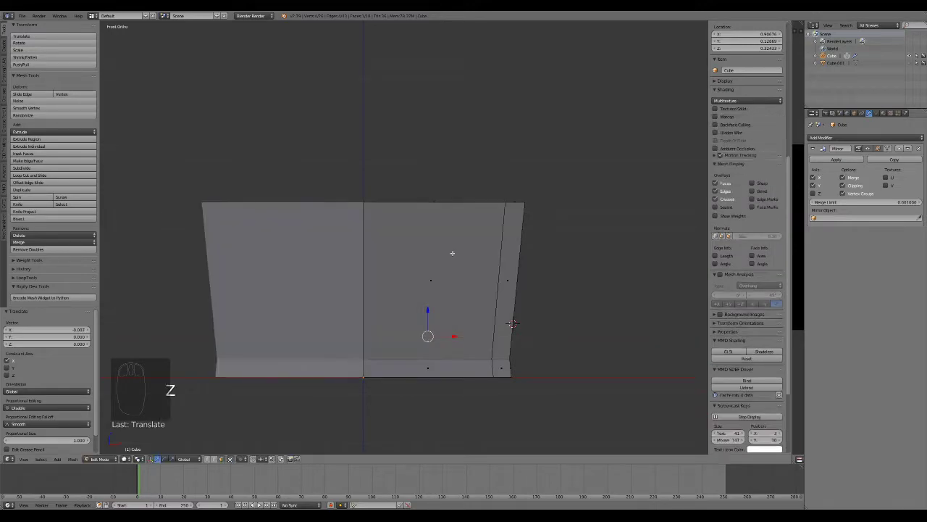
# Move the inner floor face about 0.099 units along Y in the side wireframe view to match the long wall's slope
pyautogui.press('KP_3')
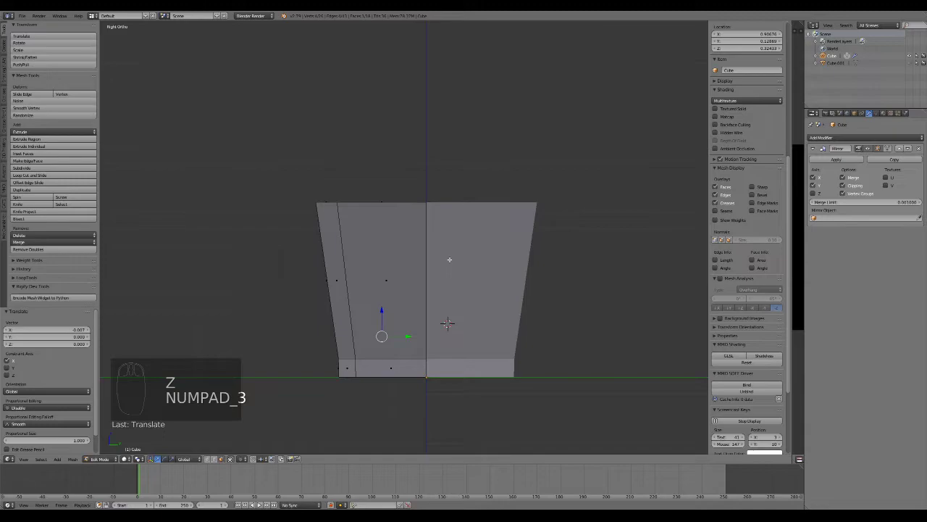
pyautogui.press('z')
pyautogui.moveTo(405, 335)
pyautogui.mouseDown()
pyautogui.moveTo(419, 346)
pyautogui.moveTo(433, 265)
pyautogui.mouseUp()
pyautogui.press('z')
# Bevel the two edges where the inner floor meets the long and short walls with a single segment
pyautogui.moveTo(432, 265)
pyautogui.mouseDown(button='middle')
pyautogui.moveTo(430, 290)
pyautogui.moveTo(399, 328)
pyautogui.moveTo(373, 339)
pyautogui.moveTo(276, 310)
pyautogui.moveTo(351, 322)
pyautogui.moveTo(383, 373)
pyautogui.mouseUp(button='middle')
pyautogui.click(214, 459)
pyautogui.rightClick(363, 212)
pyautogui.keyDown('shift'); pyautogui.rightClick(444, 244); pyautogui.keyUp('shift')
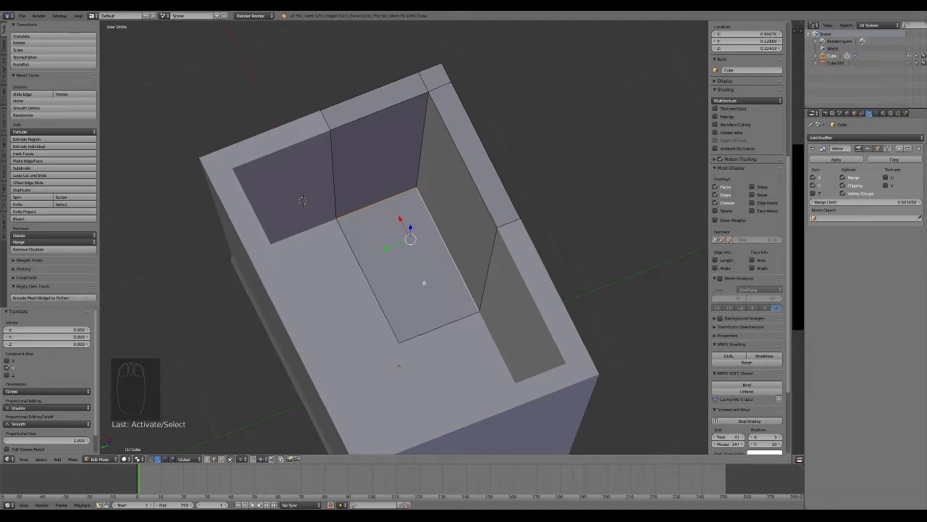
pyautogui.hotkey('ctrl', 'b')
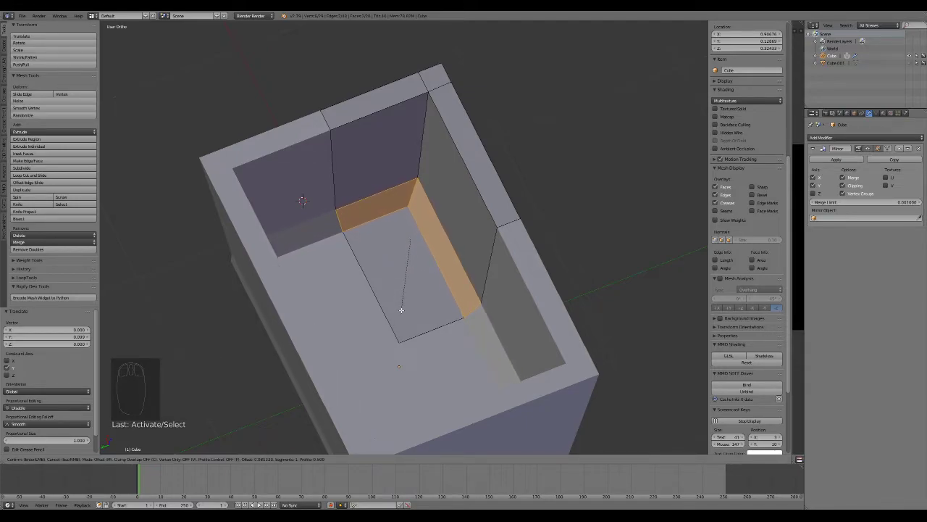
pyautogui.click(401, 310)
# Leave mesh editing and apply smooth shading to the chest base
pyautogui.press('Tab')
pyautogui.moveTo(416, 306); pyautogui.dragTo(384, 292, button='middle')
pyautogui.moveTo(410, 294); pyautogui.dragTo(378, 308, button='middle')
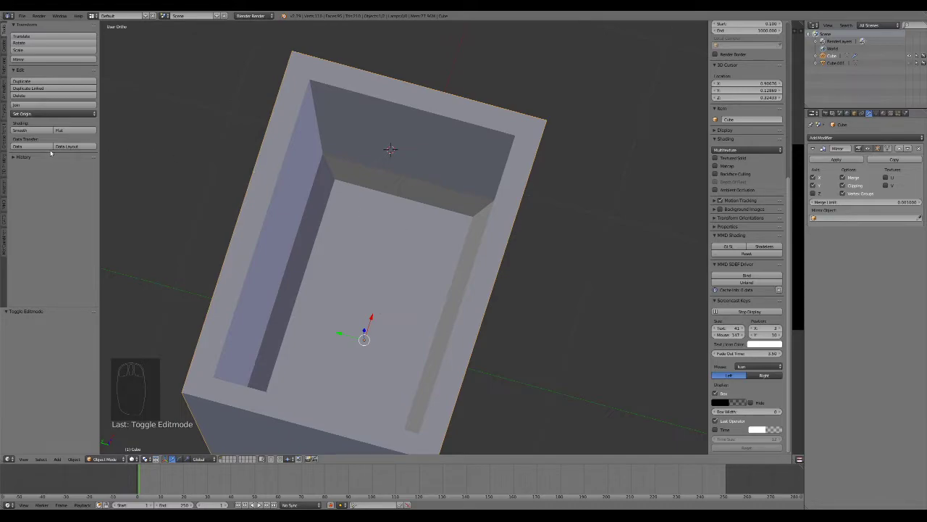
pyautogui.click(33, 131)
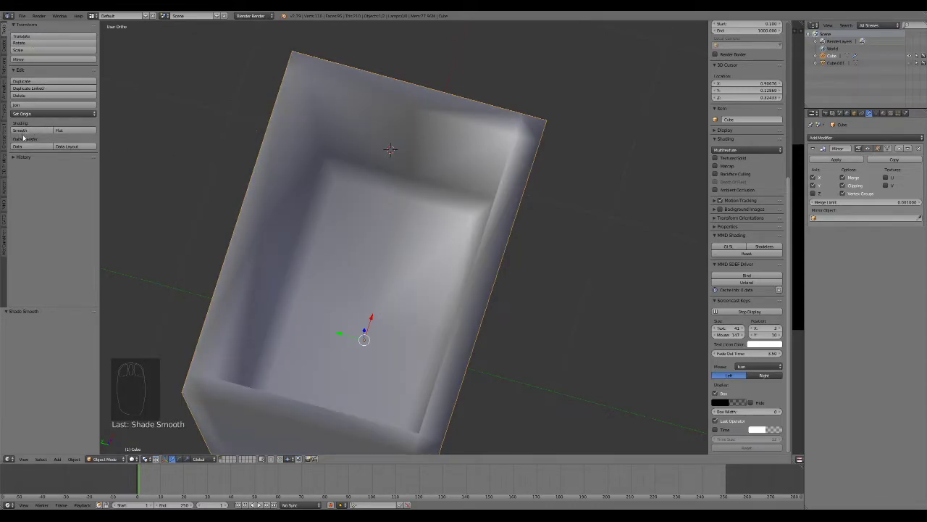
pyautogui.press('t')
pyautogui.press('t')
pyautogui.press('t')
pyautogui.press('t')
pyautogui.press('t')
pyautogui.press('t')
pyautogui.press('t')
pyautogui.press('t')
pyautogui.press('t')
# Enable Auto Smooth in the chest base's mesh normals settings
pyautogui.scroll(-1, 413, 283)
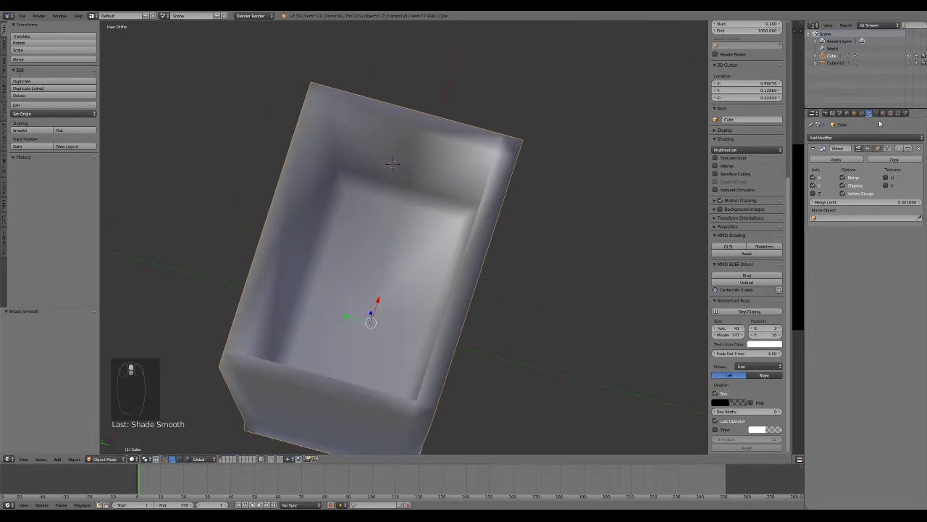
pyautogui.click(876, 114)
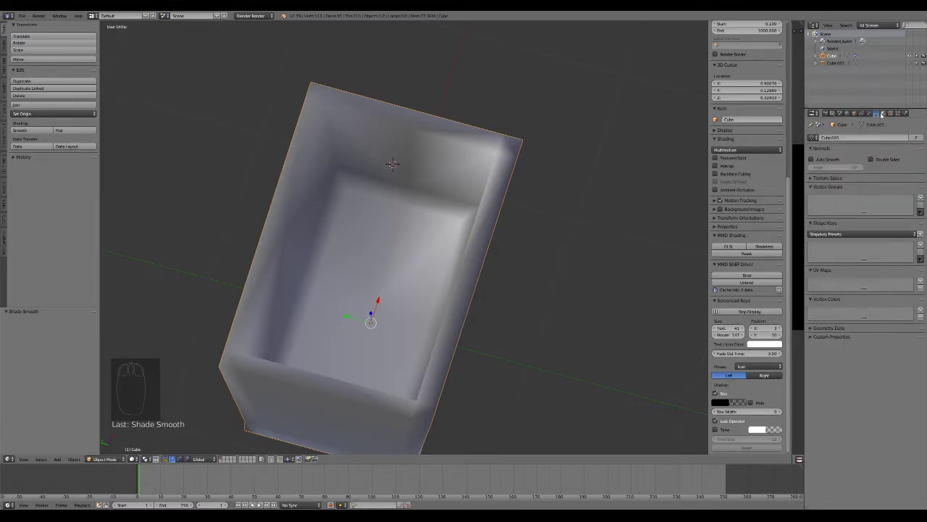
pyautogui.click(822, 163)
pyautogui.scroll(-4, 508, 293)
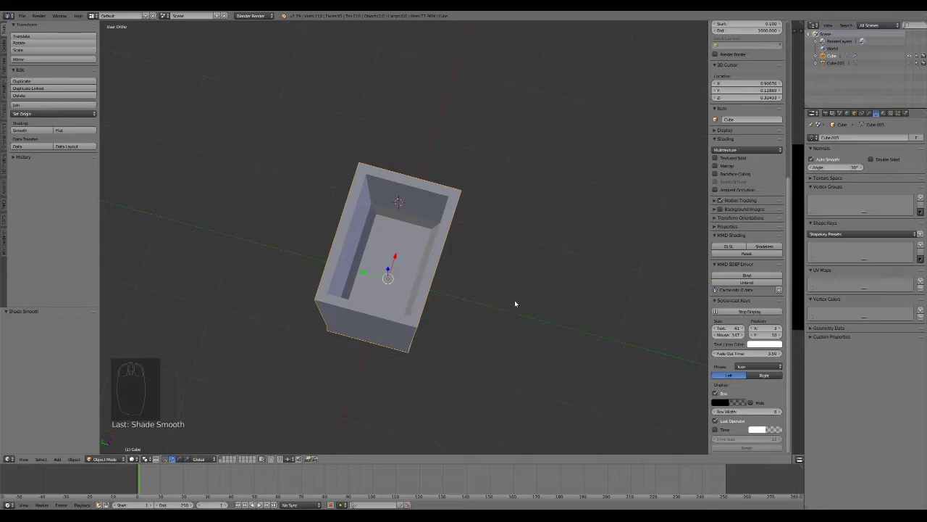
pyautogui.scroll(4, 511, 295)
pyautogui.moveTo(509, 291); pyautogui.dragTo(400, 246, button='middle')
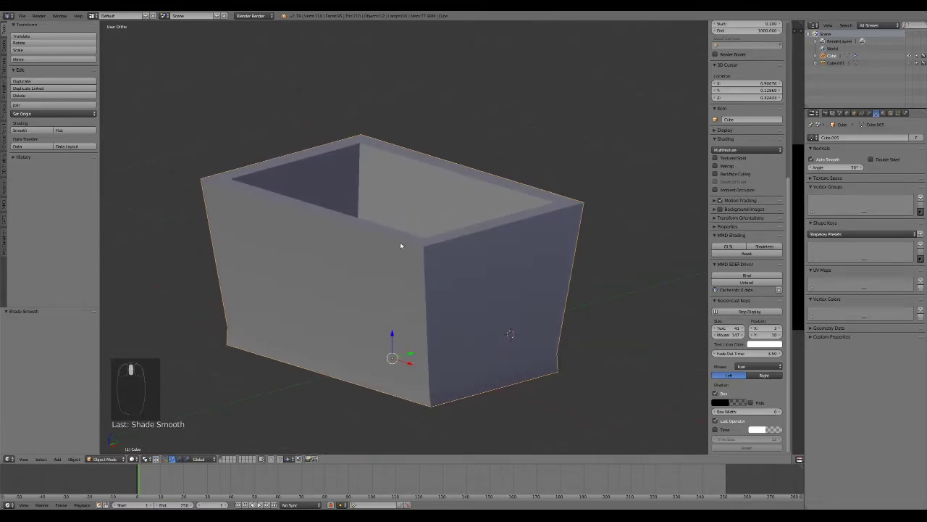
# Mark the horizontal edge loop above the base's bottom band as sharp and leave mesh editing
pyautogui.press('Tab')
pyautogui.keyDown('alt'); pyautogui.rightClick(373, 370); pyautogui.keyUp('alt')
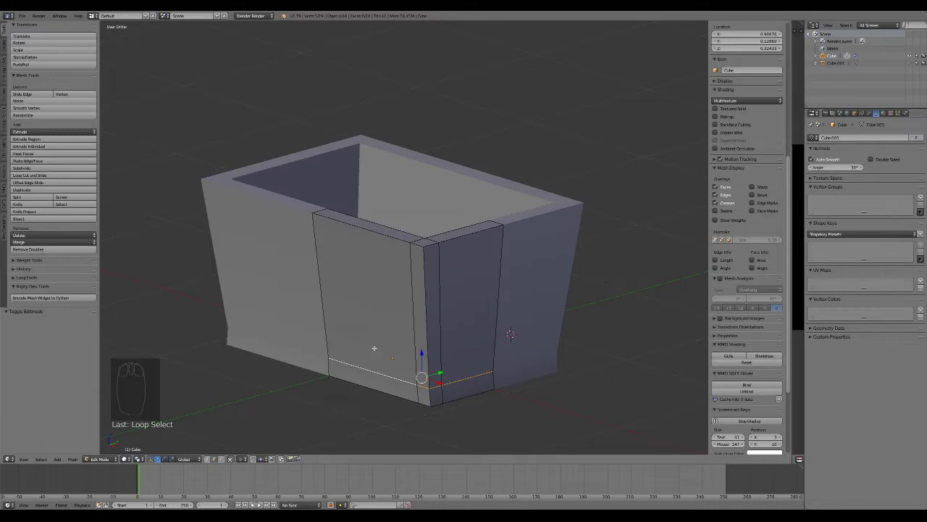
pyautogui.hotkey('ctrl', 'e')
pyautogui.click(374, 350)
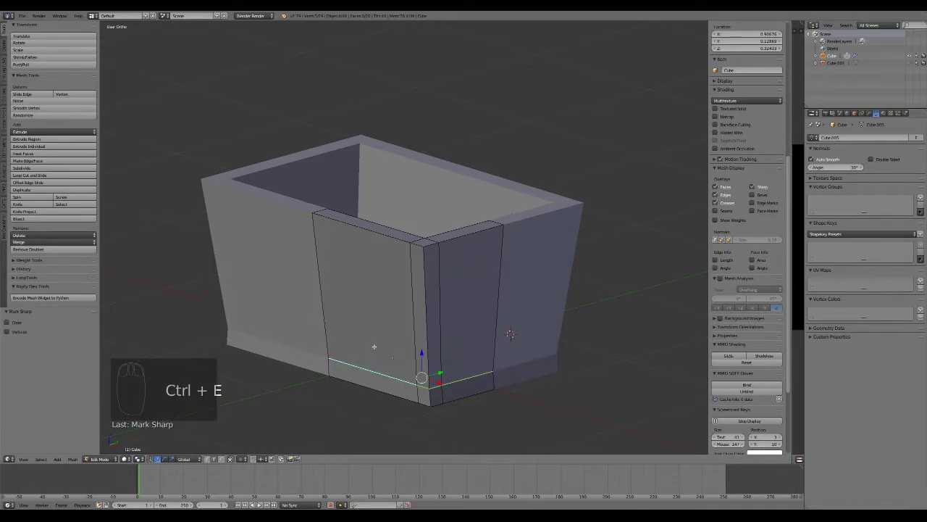
pyautogui.press('Tab')
# Compare the bottom band's shading with and without the sharp edges by undoing and redoing, and examine the base from several sides
pyautogui.scroll(3, 374, 373)
pyautogui.moveTo(374, 373); pyautogui.dragTo(253, 244, button='middle')
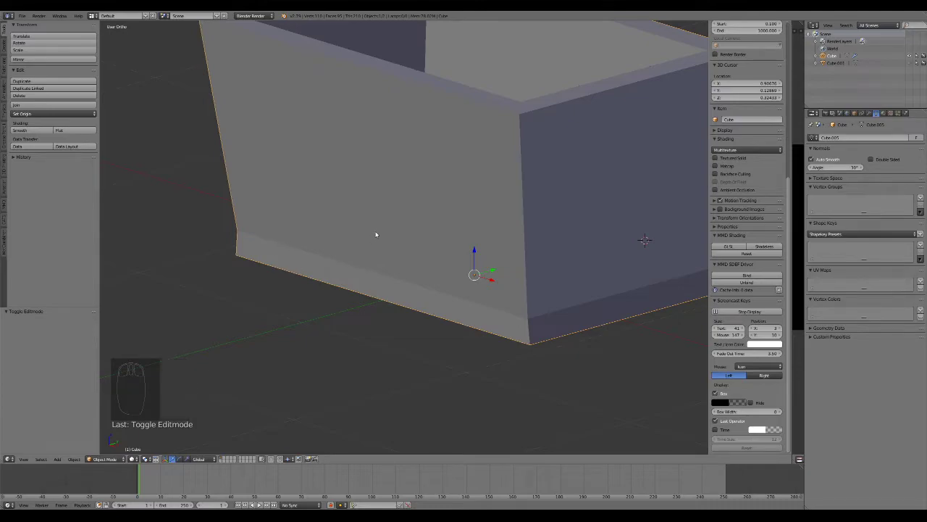
pyautogui.hotkey('ctrl', 'z')
pyautogui.hotkey('ctrl', 'shift', 'z')
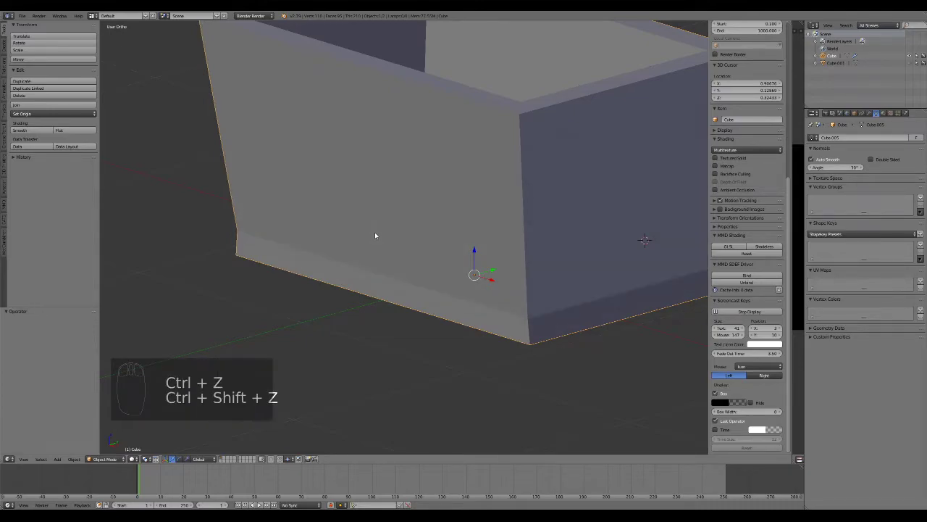
pyautogui.scroll(4, 350, 263)
pyautogui.keyDown('shift'); pyautogui.moveTo(287, 260); pyautogui.dragTo(499, 273, button='middle'); pyautogui.keyUp('shift')
pyautogui.scroll(3, 383, 171)
pyautogui.hotkey('ctrl', 'z')
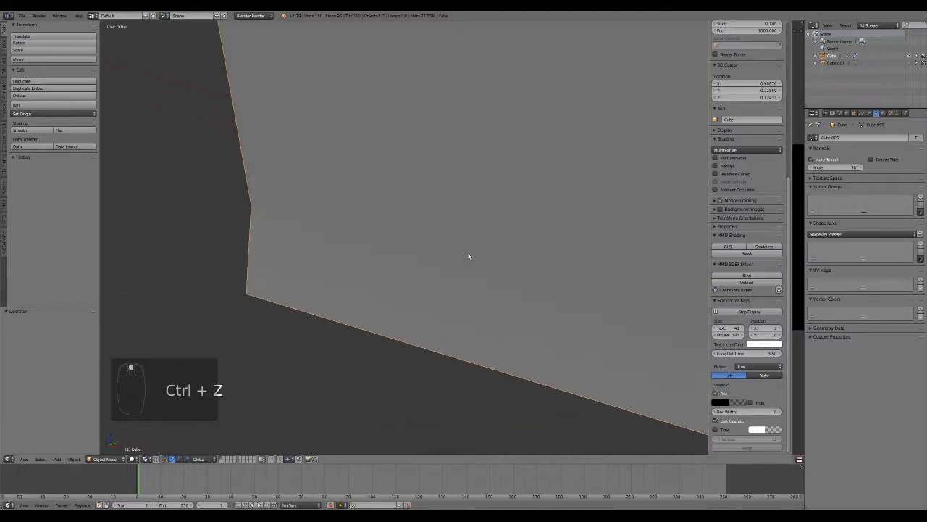
pyautogui.hotkey('ctrl', 'shift', 'z')
pyautogui.hotkey('ctrl', 'z')
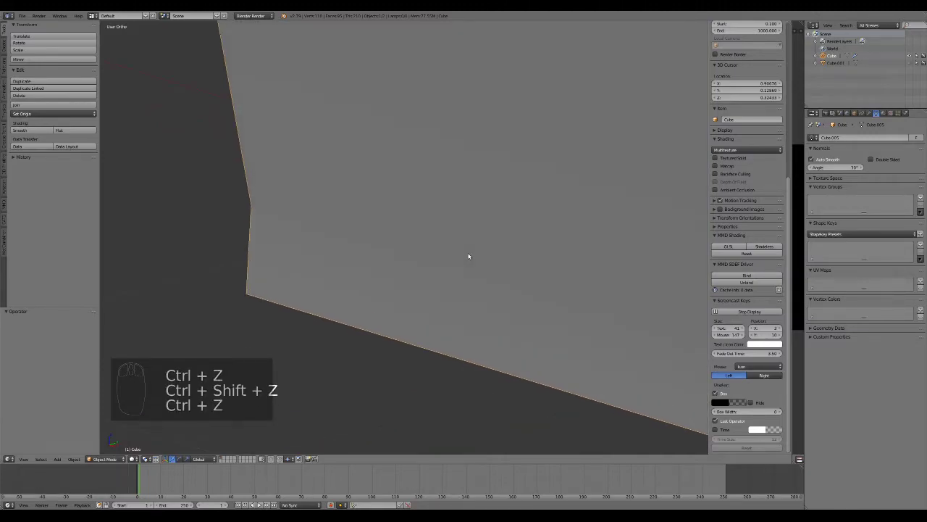
pyautogui.hotkey('ctrl', 'shift', 'z')
pyautogui.scroll(-6, 469, 256)
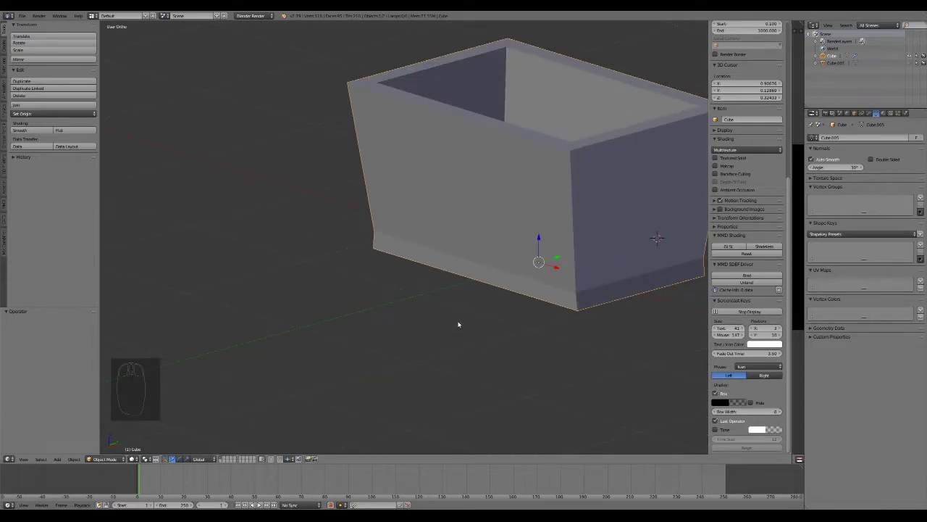
pyautogui.moveTo(536, 229); pyautogui.dragTo(558, 271, button='middle')
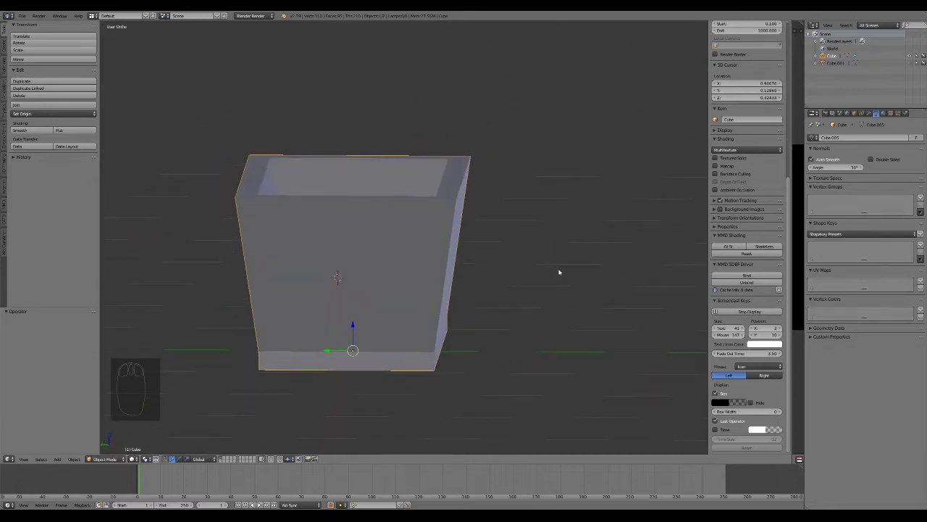
pyautogui.moveTo(559, 272); pyautogui.dragTo(453, 283, button='middle')
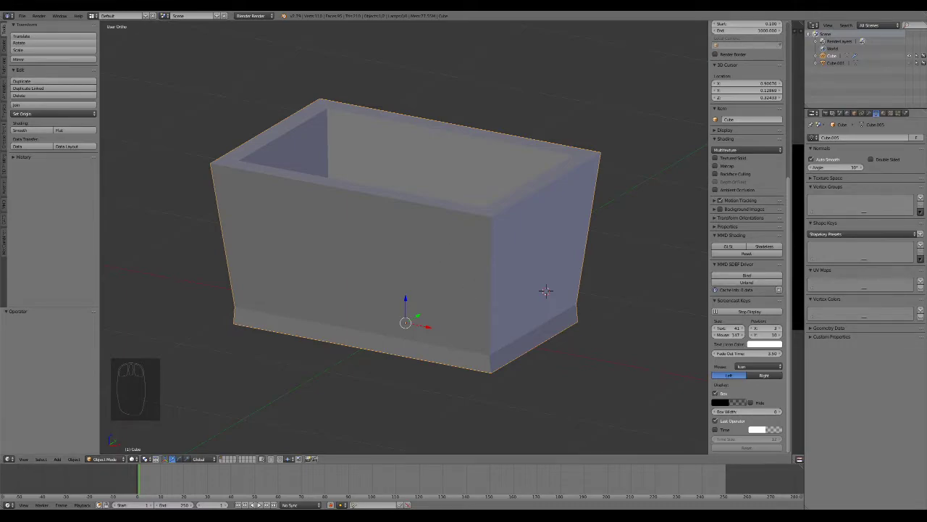
pyautogui.click(582, 326)
pyautogui.moveTo(449, 389); pyautogui.dragTo(463, 379, button='middle')
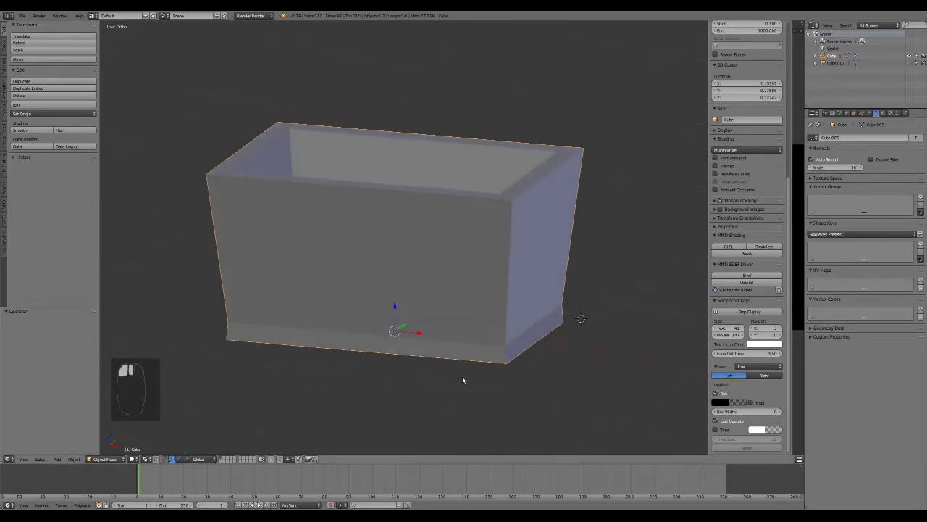
# Select the outer faces of the bottom band and the narrow vertical strips on both sides of the corner
pyautogui.press('KP_1')
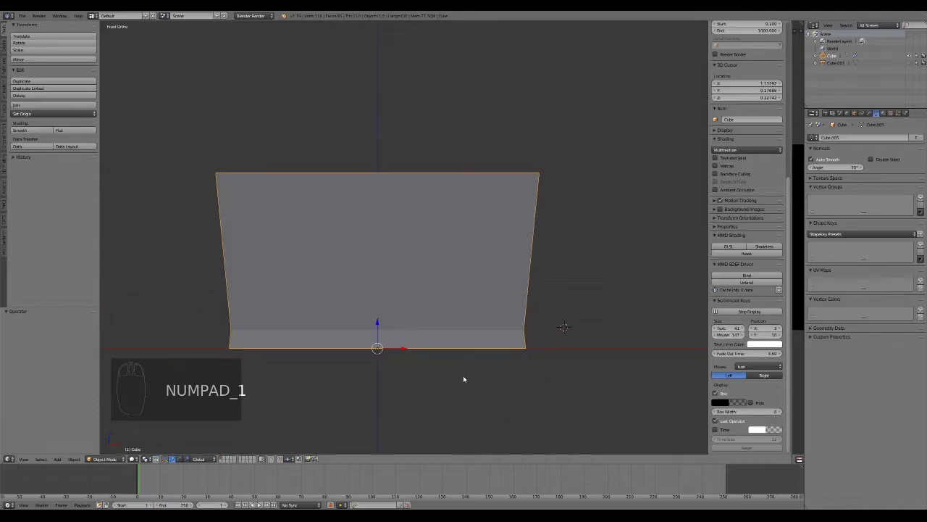
pyautogui.press('Tab')
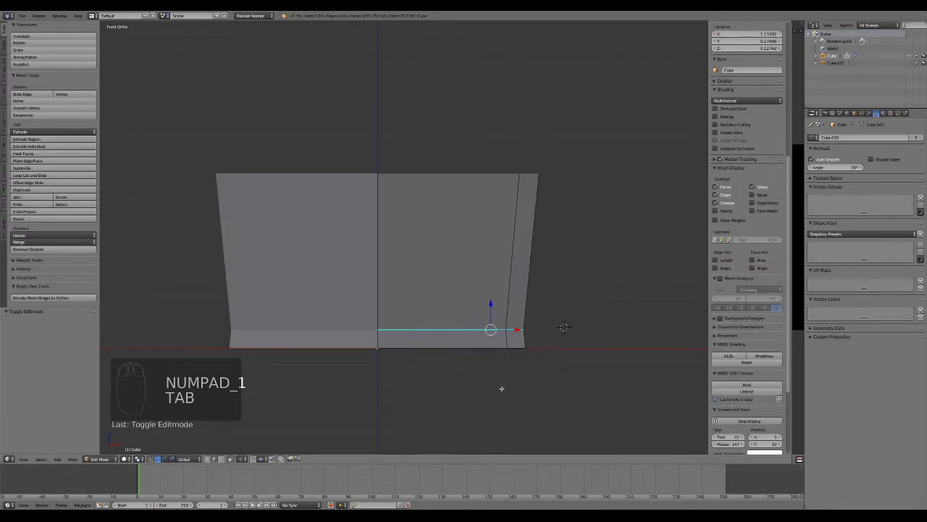
pyautogui.click(222, 458)
pyautogui.rightClick(503, 344)
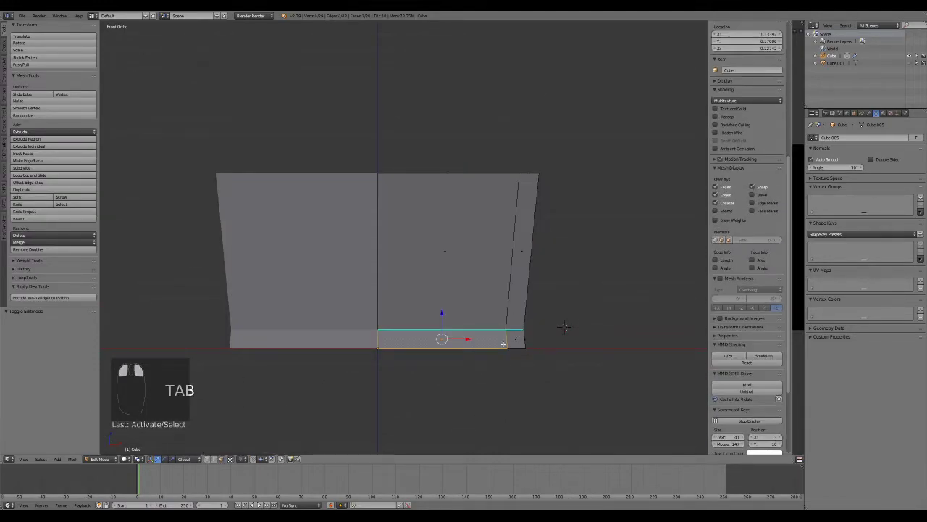
pyautogui.keyDown('shift'); pyautogui.rightClick(515, 338); pyautogui.keyUp('shift')
pyautogui.keyDown('shift'); pyautogui.rightClick(515, 302); pyautogui.keyUp('shift')
pyautogui.moveTo(542, 326); pyautogui.dragTo(533, 343, button='middle')
pyautogui.keyDown('shift'); pyautogui.rightClick(416, 354); pyautogui.keyUp('shift')
pyautogui.keyDown('shift'); pyautogui.rightClick(411, 312); pyautogui.keyUp('shift')
pyautogui.keyDown('shift'); pyautogui.rightClick(441, 353); pyautogui.keyUp('shift')
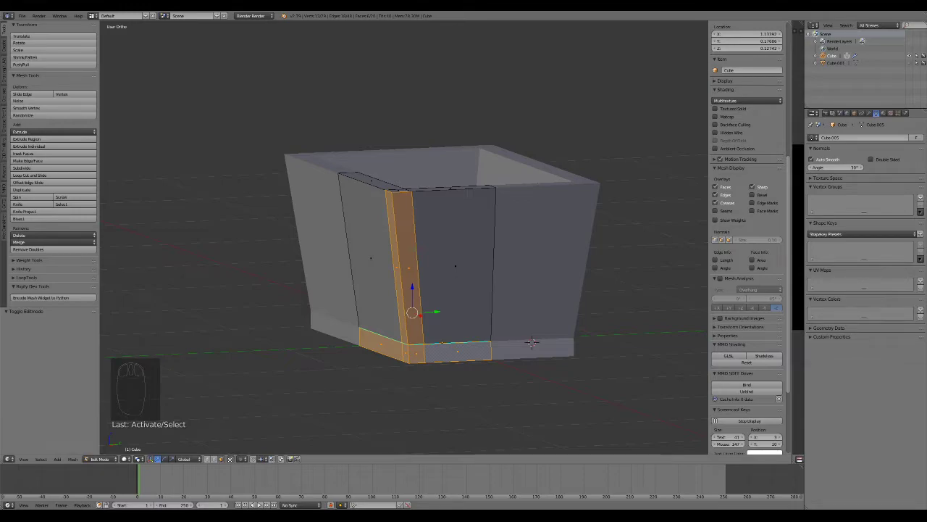
# Add a horizontal loop cut around the base's walls just below the top rim, with an edge slide factor of about -0.771
pyautogui.click(498, 363)
pyautogui.click(208, 459)
pyautogui.hotkey('ctrl', 'r')
pyautogui.click(434, 257)
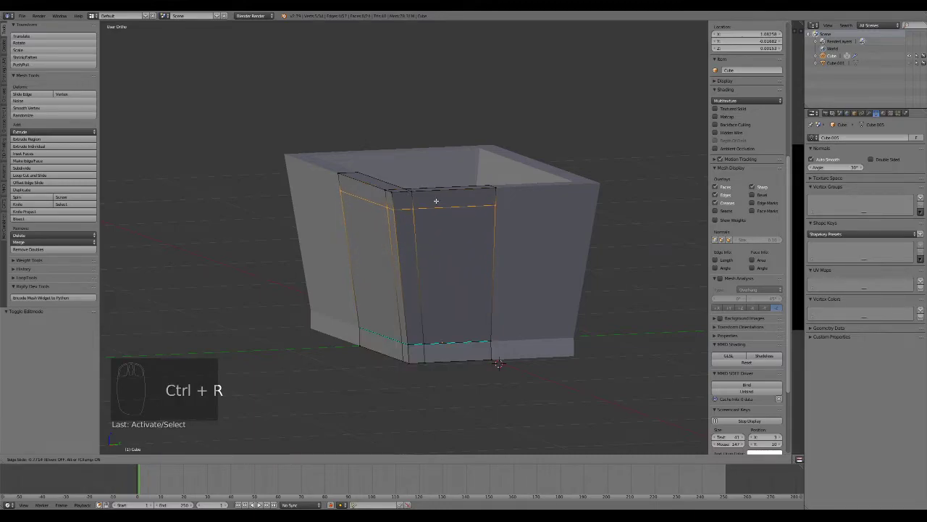
pyautogui.click(436, 200)
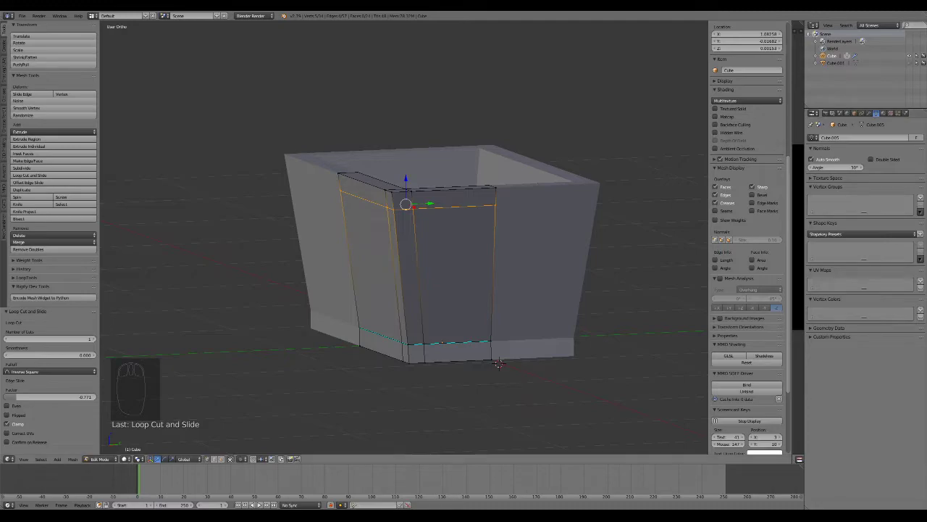
# Select the outer faces of the base's top band, bottom band and the two narrow vertical strips at the corner
pyautogui.click(514, 404)
pyautogui.moveTo(495, 412); pyautogui.dragTo(526, 408, button='middle')
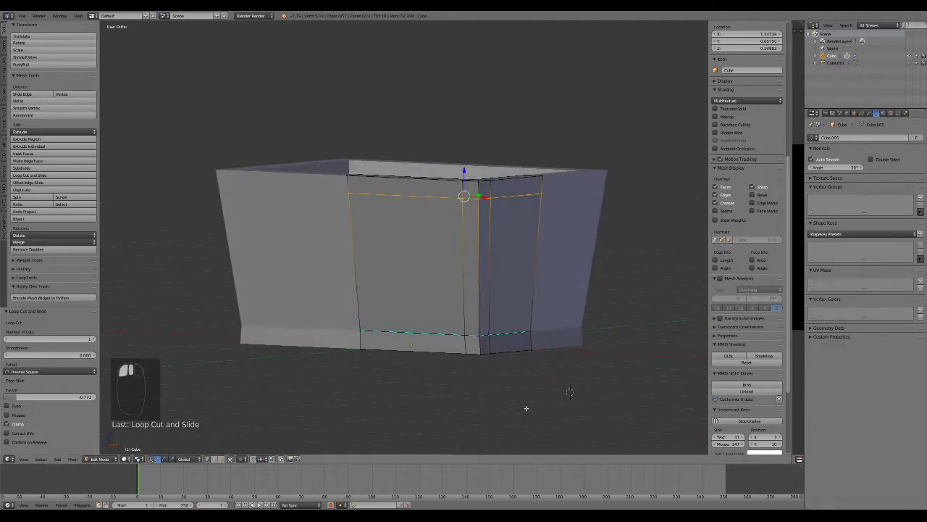
pyautogui.click(222, 458)
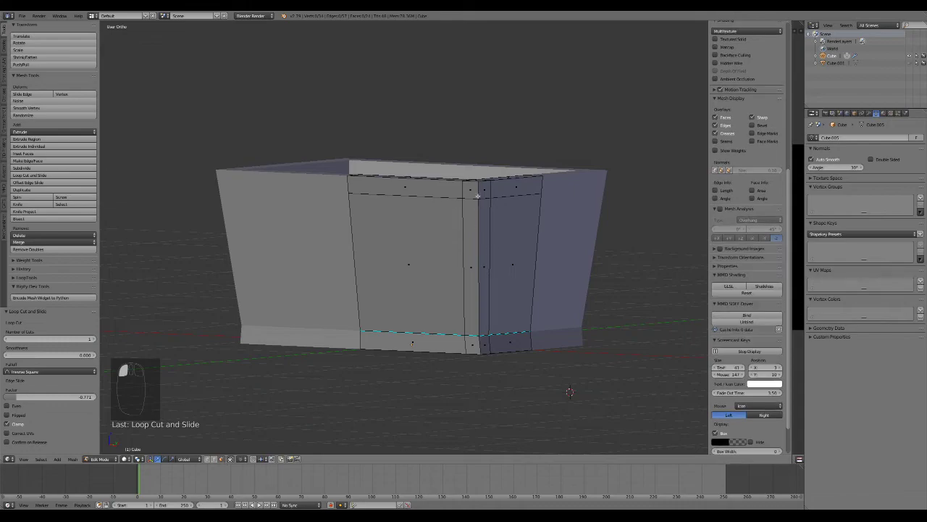
pyautogui.keyDown('alt'); pyautogui.rightClick(435, 187); pyautogui.keyUp('alt')
pyautogui.keyDown('shift'); pyautogui.rightClick(474, 268); pyautogui.keyUp('shift')
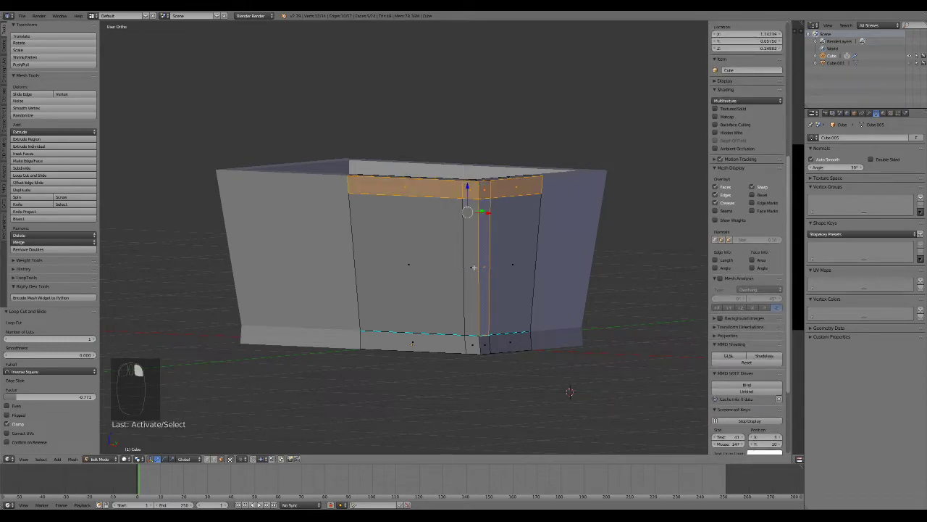
pyautogui.keyDown('alt'); pyautogui.keyDown('shift'); pyautogui.rightClick(503, 341); pyautogui.keyUp('shift'); pyautogui.keyUp('alt')
pyautogui.hotkey('ctrl', 'z')
pyautogui.moveTo(505, 351); pyautogui.dragTo(525, 342, button='middle')
pyautogui.keyDown('shift'); pyautogui.rightClick(527, 340); pyautogui.keyUp('shift')
pyautogui.keyDown('shift'); pyautogui.rightClick(520, 343); pyautogui.keyUp('shift')
pyautogui.keyDown('shift'); pyautogui.rightClick(512, 343); pyautogui.keyUp('shift')
pyautogui.keyDown('shift'); pyautogui.rightClick(483, 343); pyautogui.keyUp('shift')
pyautogui.moveTo(590, 323); pyautogui.dragTo(553, 338, button='middle')
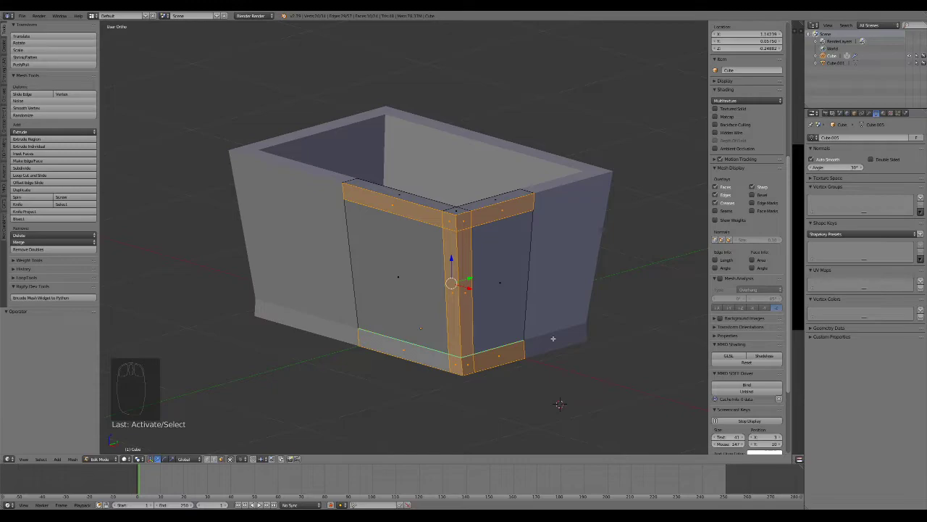
# Duplicate the selected border faces in place and separate the copy into its own object
pyautogui.hotkey('shift', 'd')
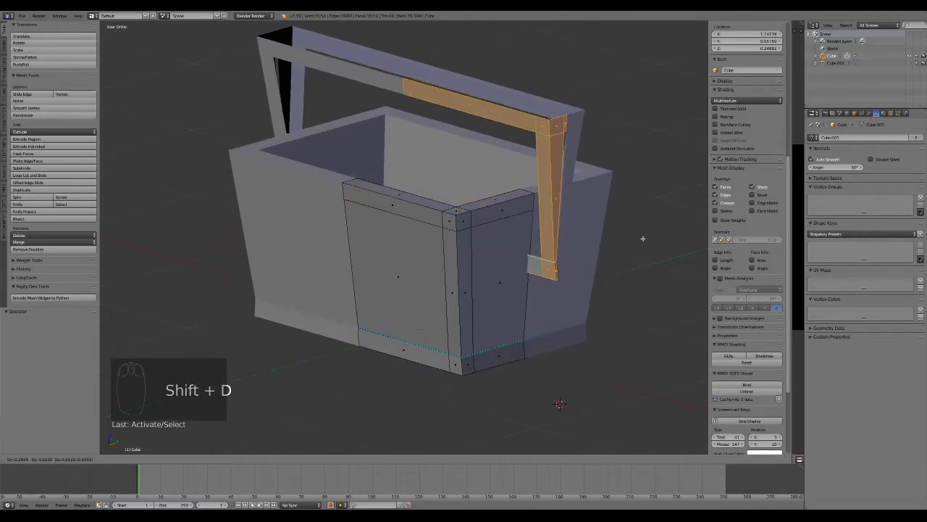
pyautogui.rightClick(510, 278)
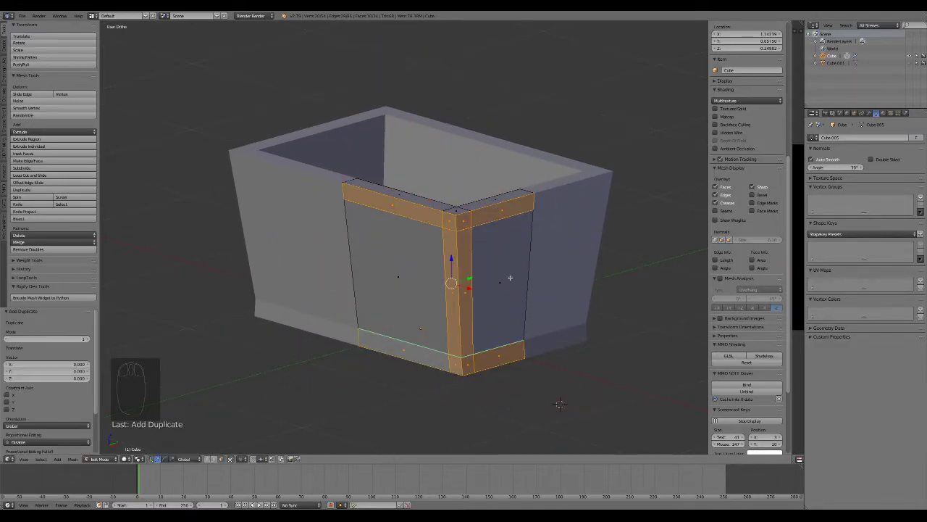
pyautogui.press('p')
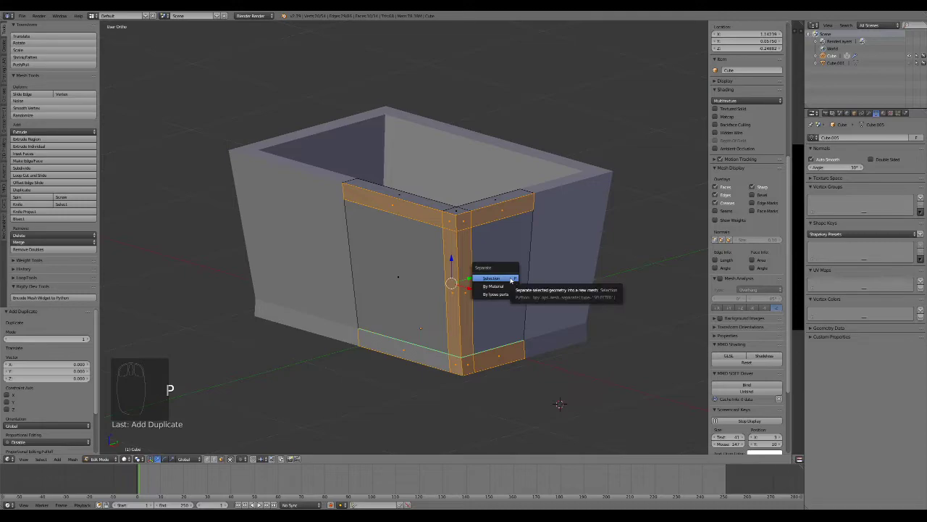
pyautogui.click(492, 278)
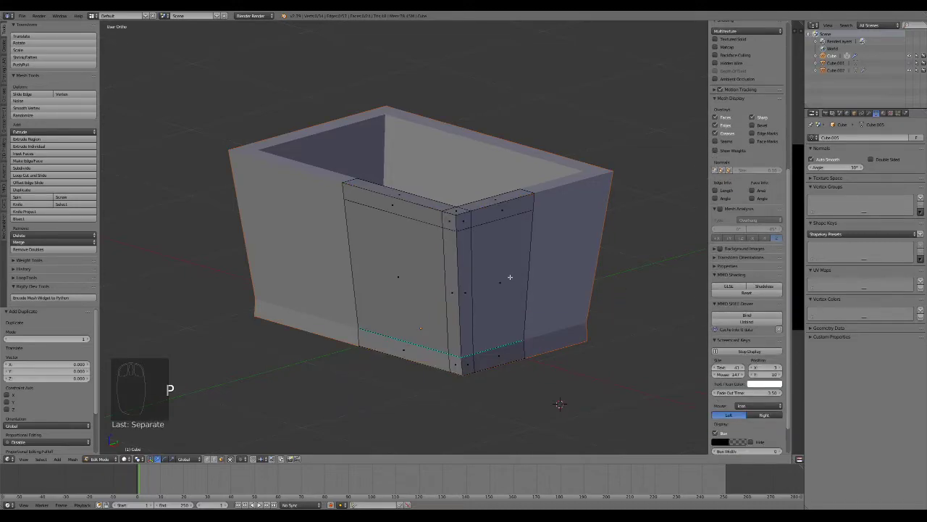
# Extrude all faces of the separated trim outward along their normals by about 0.146
pyautogui.press('Tab')
pyautogui.click(466, 262)
pyautogui.press('Tab')
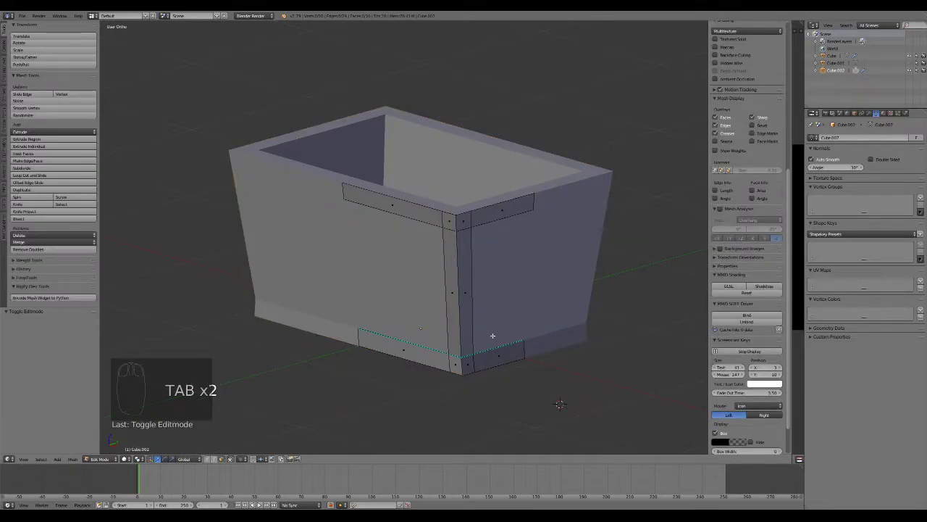
pyautogui.press('a')
pyautogui.press('a')
pyautogui.press('a')
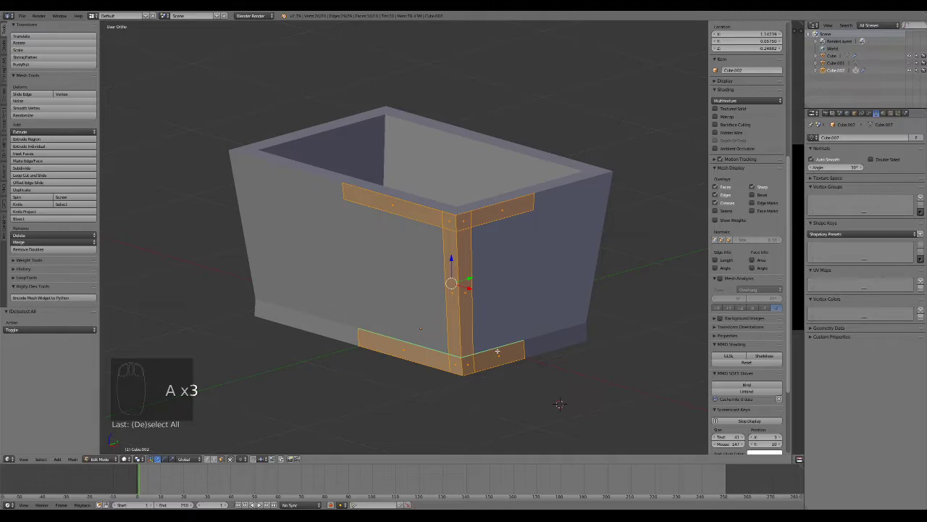
pyautogui.press('e')
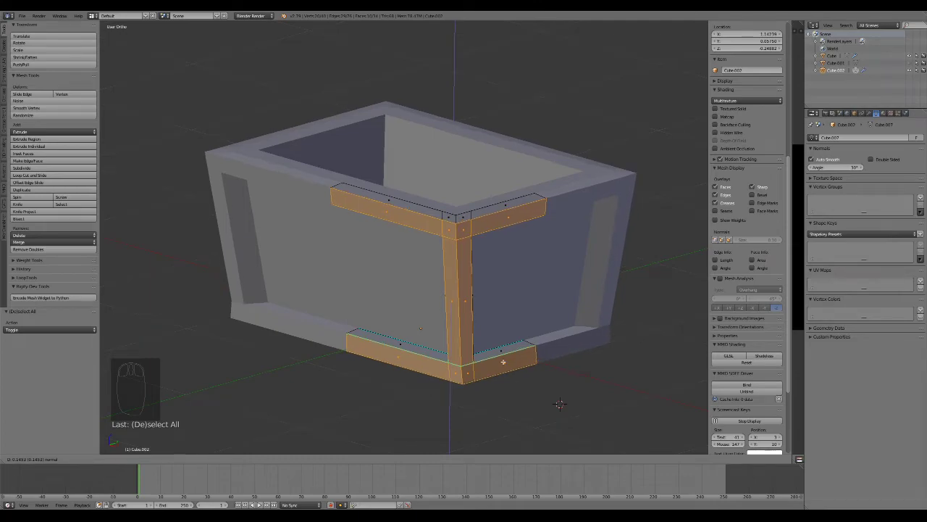
pyautogui.click(560, 404)
# Shift the trim's extruded outer faces inward along X in the front view and along Y in the side view
pyautogui.moveTo(501, 300); pyautogui.dragTo(511, 379, button='middle')
pyautogui.press('KP_1')
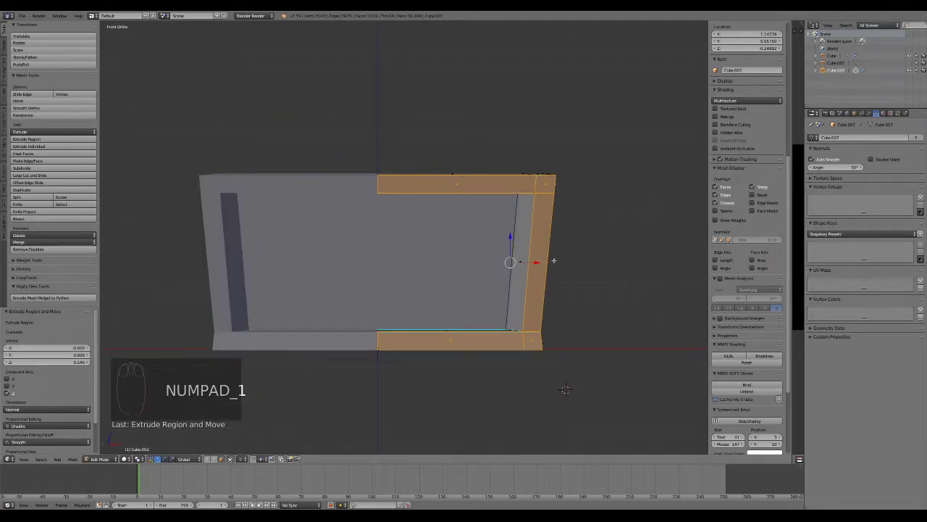
pyautogui.moveTo(534, 264); pyautogui.dragTo(524, 262)
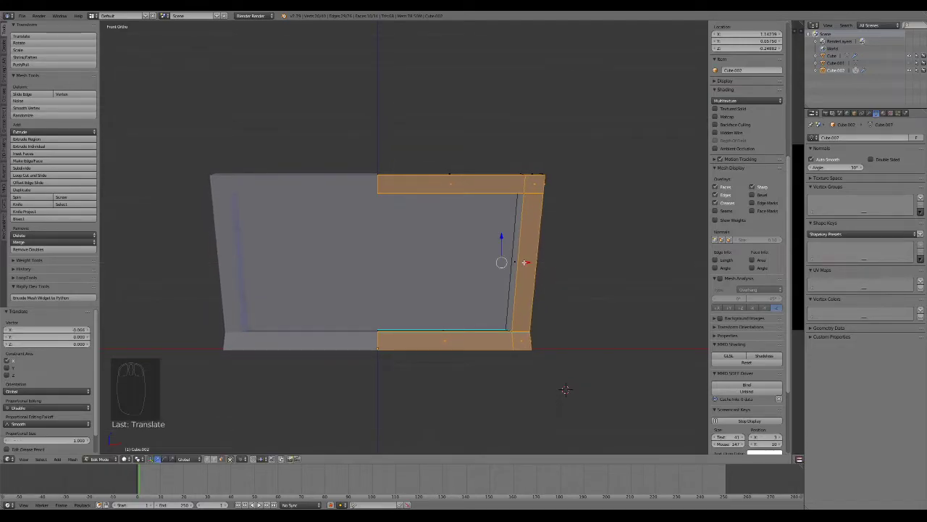
pyautogui.press('KP_3')
pyautogui.moveTo(379, 265); pyautogui.dragTo(387, 261)
pyautogui.press('KP_1')
pyautogui.press('KP_3')
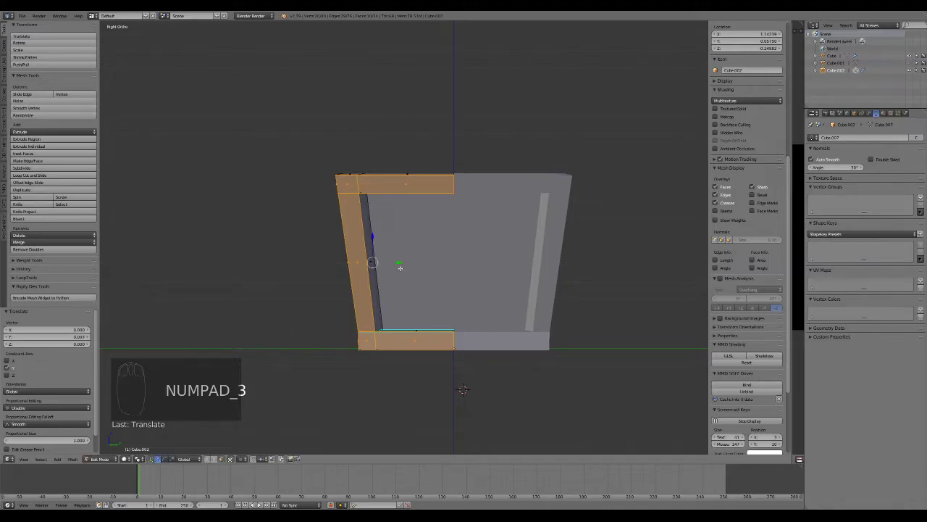
# Leave mesh editing, hide the chest base, and open the trim frame for mesh editing
pyautogui.press('Tab')
pyautogui.moveTo(434, 262); pyautogui.dragTo(413, 318, button='middle')
pyautogui.press('Tab')
pyautogui.press('Tab')
pyautogui.rightClick(329, 250)
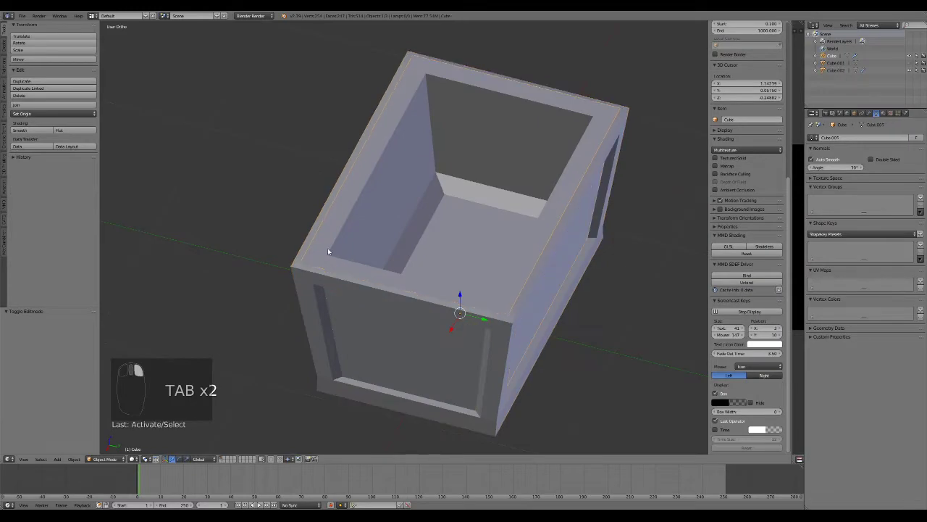
pyautogui.press('h')
pyautogui.moveTo(328, 251); pyautogui.dragTo(287, 289, button='middle')
pyautogui.rightClick(325, 169)
pyautogui.press('Tab')
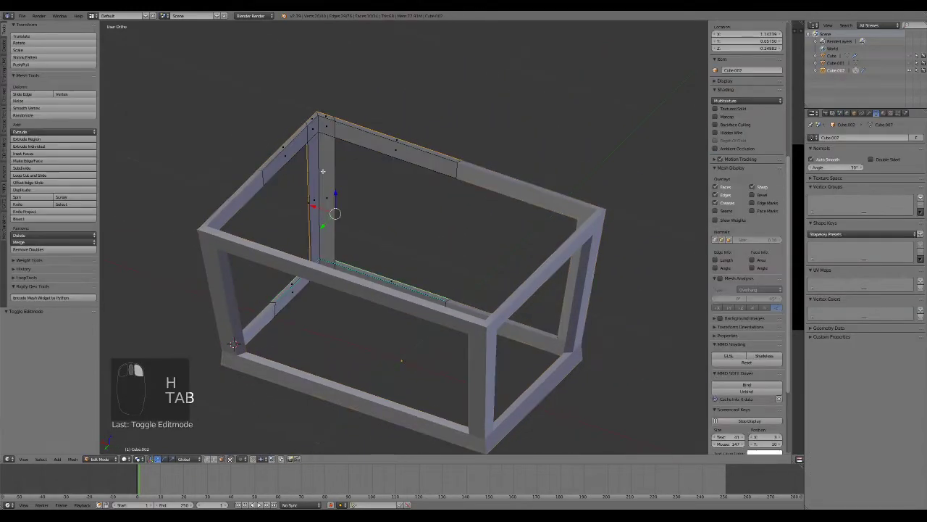
# Delete the trim frame's inward-facing back faces along the top band, corner strips and bottom band
pyautogui.scroll(4, 350, 225)
pyautogui.moveTo(350, 225); pyautogui.dragTo(374, 300, button='middle')
pyautogui.rightClick(328, 177)
pyautogui.keyDown('shift'); pyautogui.rightClick(418, 165); pyautogui.keyUp('shift')
pyautogui.keyDown('shift'); pyautogui.rightClick(442, 171); pyautogui.keyUp('shift')
pyautogui.keyDown('shift'); pyautogui.rightClick(468, 199); pyautogui.keyUp('shift')
pyautogui.keyDown('shift'); pyautogui.rightClick(413, 233); pyautogui.keyUp('shift')
pyautogui.keyDown('shift'); pyautogui.rightClick(433, 245); pyautogui.keyUp('shift')
pyautogui.keyDown('shift'); pyautogui.rightClick(364, 412); pyautogui.keyUp('shift')
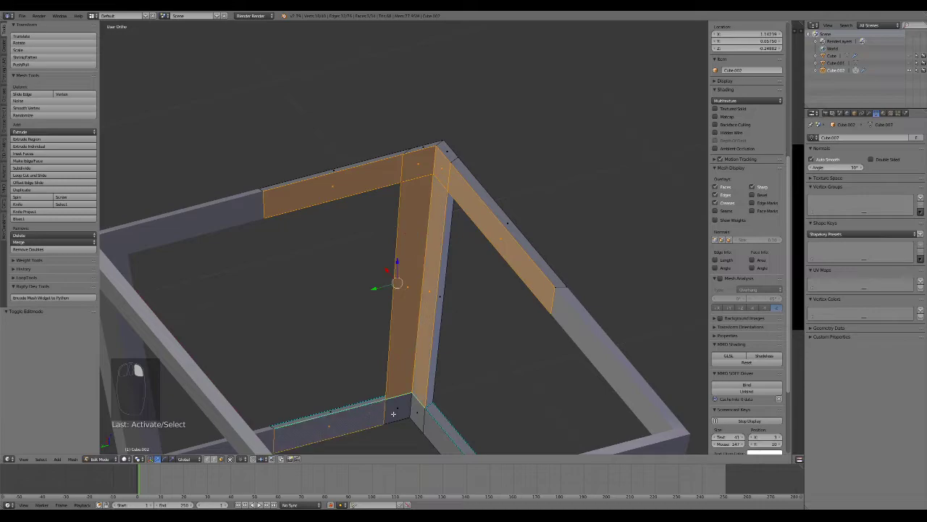
pyautogui.keyDown('shift'); pyautogui.rightClick(394, 414); pyautogui.keyUp('shift')
pyautogui.keyDown('shift'); pyautogui.rightClick(421, 416); pyautogui.keyUp('shift')
pyautogui.keyDown('shift'); pyautogui.rightClick(439, 435); pyautogui.keyUp('shift')
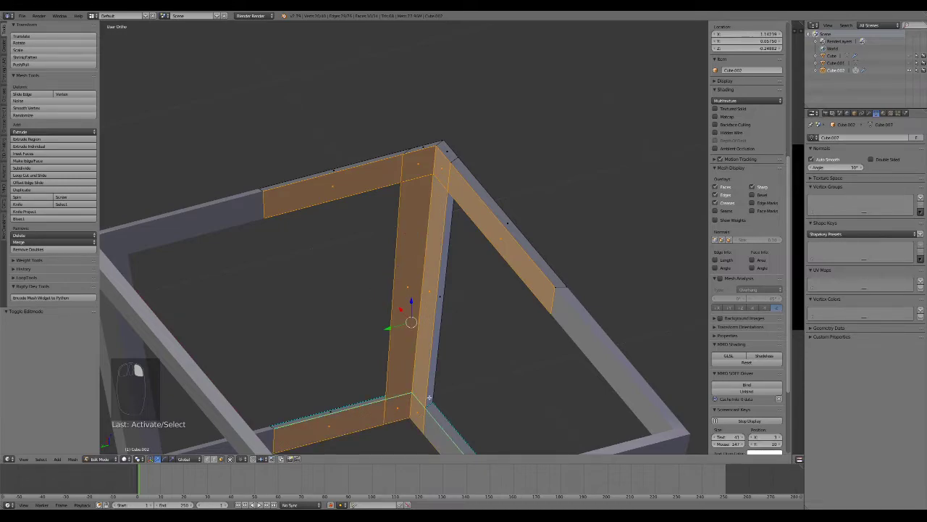
pyautogui.press('x')
pyautogui.click(431, 414)
# Leave mesh editing, unhide all objects, and hide the rounded lid again
pyautogui.scroll(-3, 435, 376)
pyautogui.press('Tab')
pyautogui.moveTo(491, 361); pyautogui.dragTo(313, 414, button='middle')
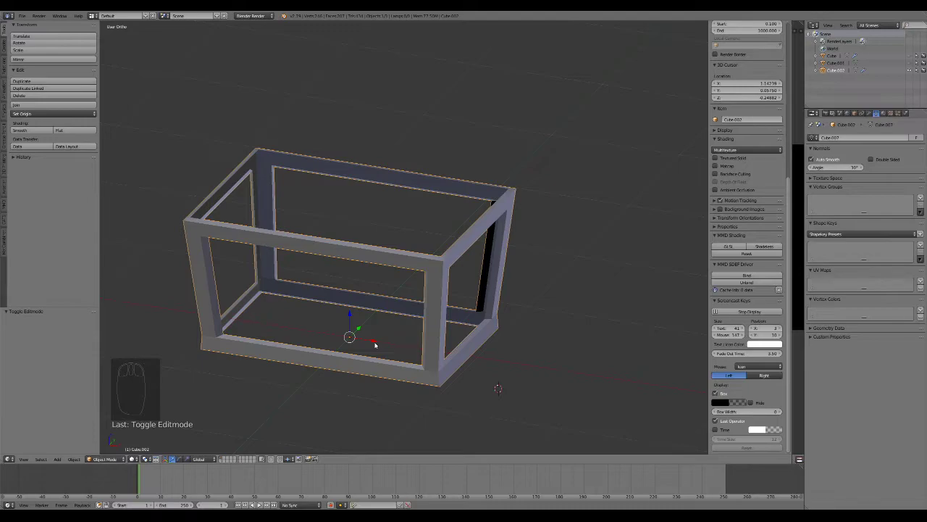
pyautogui.hotkey('alt', 'h')
pyautogui.rightClick(418, 211)
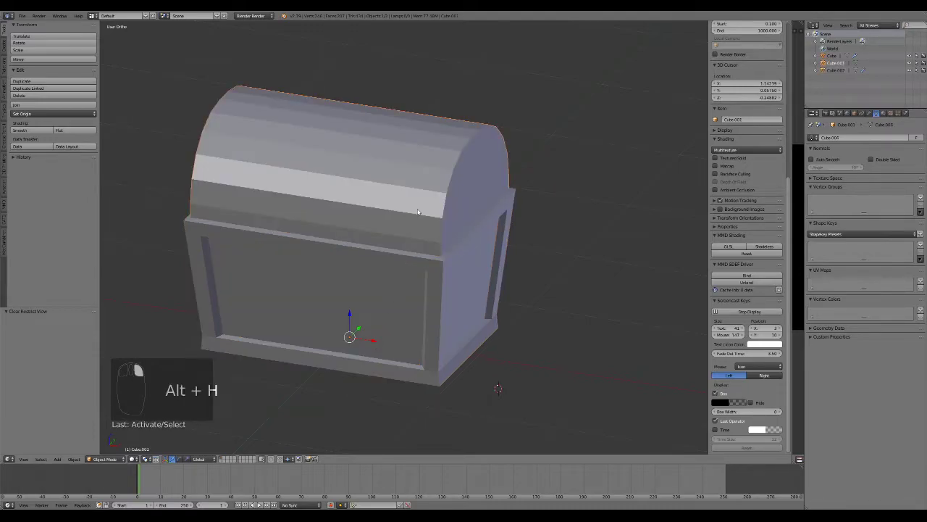
pyautogui.press('h')
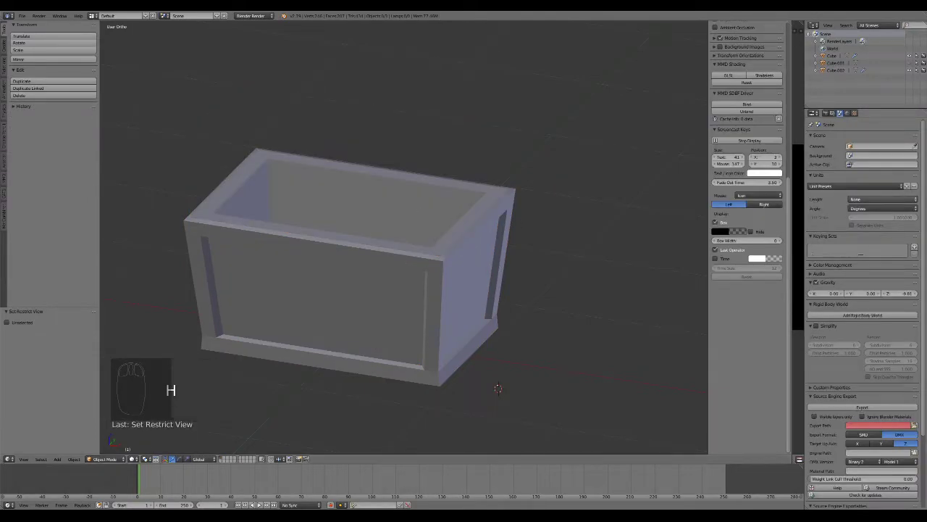
# Examine the trim frame around the base from several sides, in and out of mesh editing
pyautogui.scroll(-2, 468, 337)
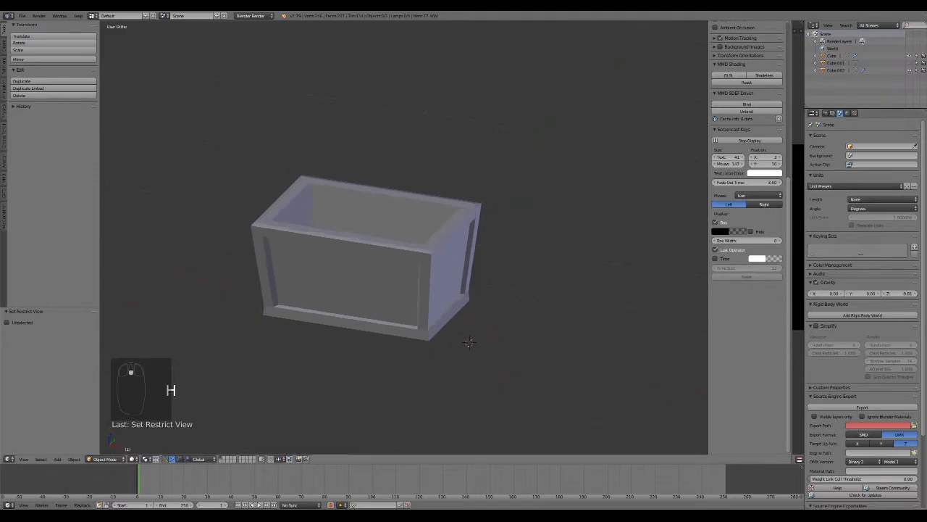
pyautogui.moveTo(458, 335); pyautogui.dragTo(489, 317, button='middle')
pyautogui.scroll(4, 442, 338)
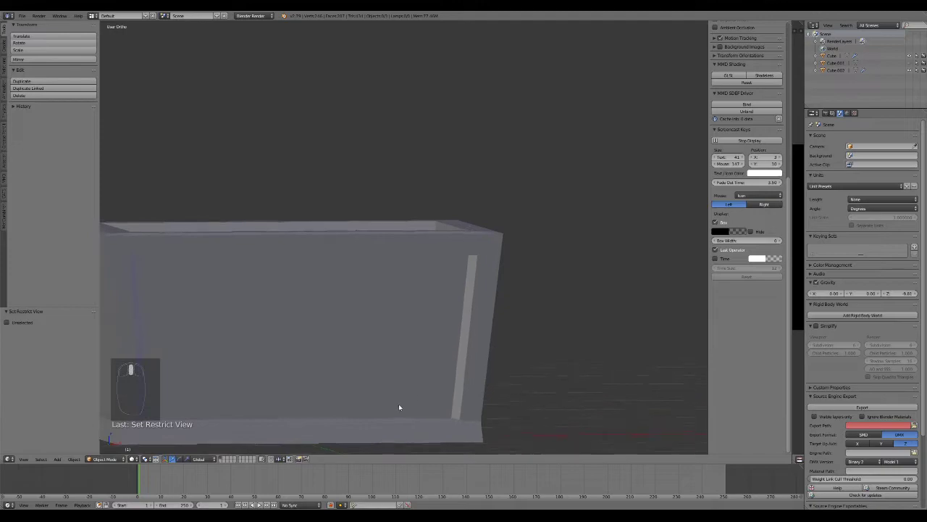
pyautogui.scroll(-3, 461, 327)
pyautogui.scroll(1, 381, 344)
pyautogui.moveTo(493, 358); pyautogui.dragTo(435, 342, button='middle')
pyautogui.press('Tab')
pyautogui.press('Tab')
pyautogui.rightClick(416, 376)
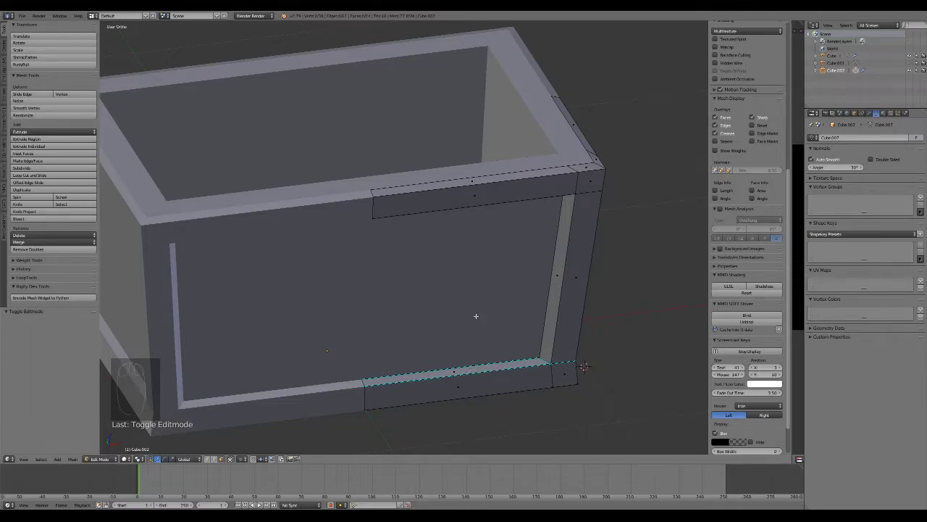
pyautogui.press('Tab')
pyautogui.scroll(-3, 553, 331)
pyautogui.moveTo(555, 337); pyautogui.dragTo(512, 361, button='middle')
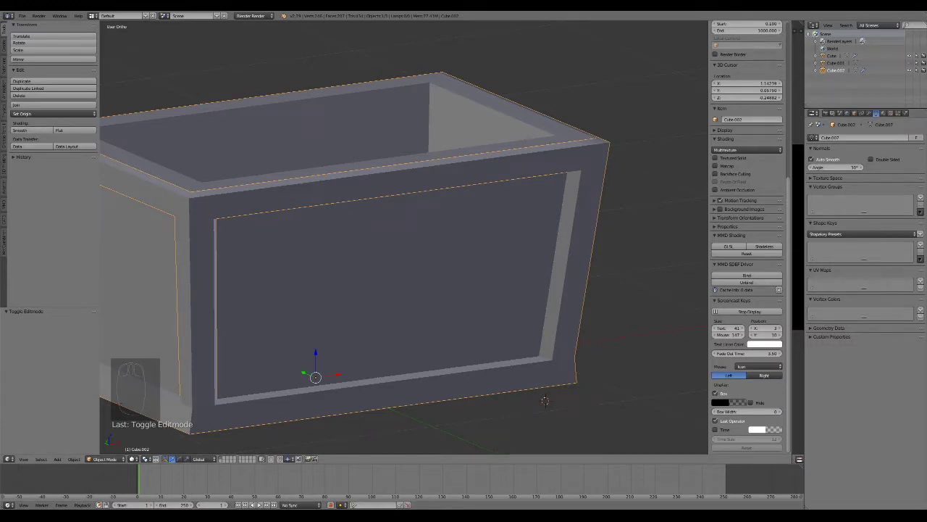
# Mark the trim's inner opening edges on both adjoining sides as sharp and bevel them by about 0.026
pyautogui.click(107, 459)
pyautogui.click(483, 419)
pyautogui.press('Tab')
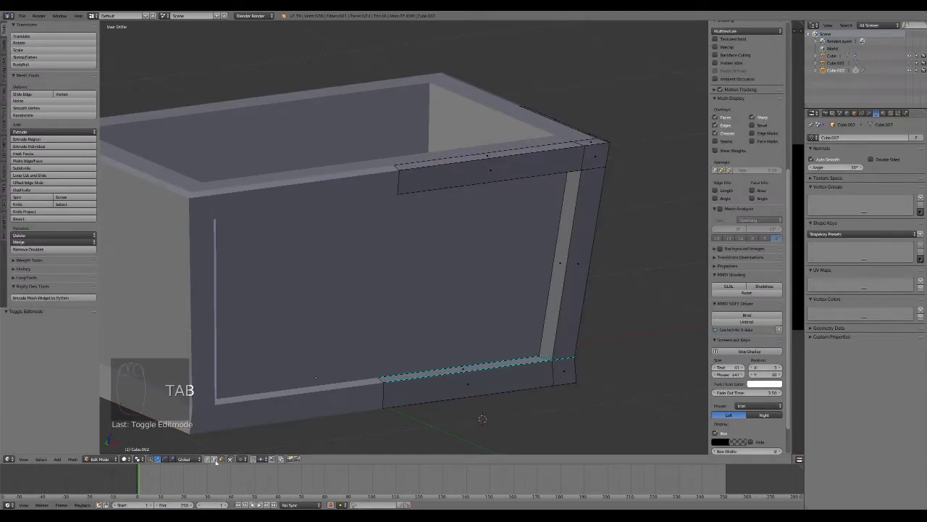
pyautogui.rightClick(496, 369)
pyautogui.keyDown('shift'); pyautogui.rightClick(563, 290); pyautogui.keyUp('shift')
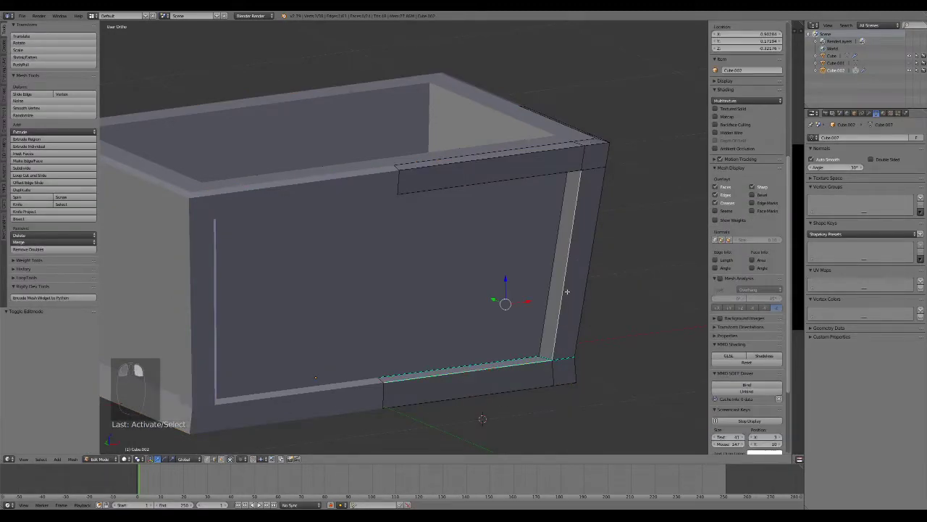
pyautogui.keyDown('shift'); pyautogui.rightClick(547, 172); pyautogui.keyUp('shift')
pyautogui.moveTo(612, 292); pyautogui.dragTo(492, 282, button='middle')
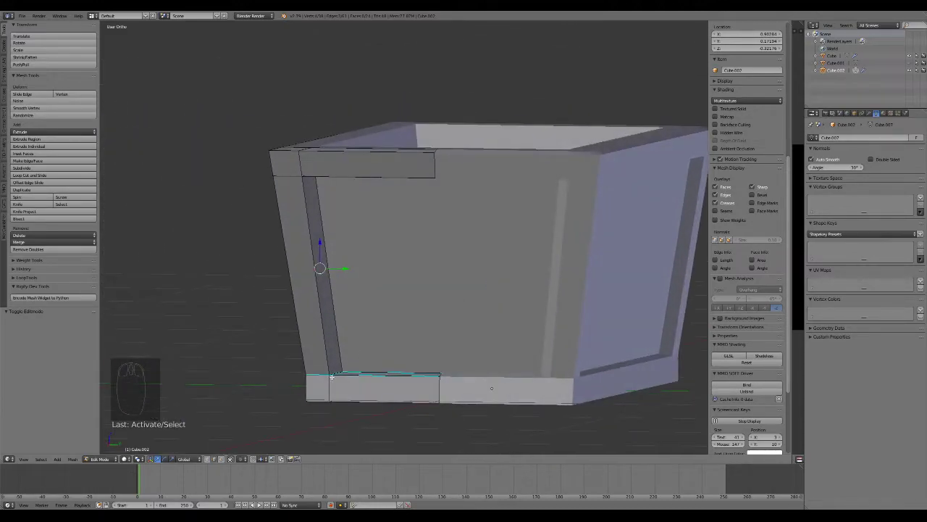
pyautogui.keyDown('shift'); pyautogui.rightClick(321, 240); pyautogui.keyUp('shift')
pyautogui.keyDown('shift'); pyautogui.rightClick(317, 173); pyautogui.keyUp('shift')
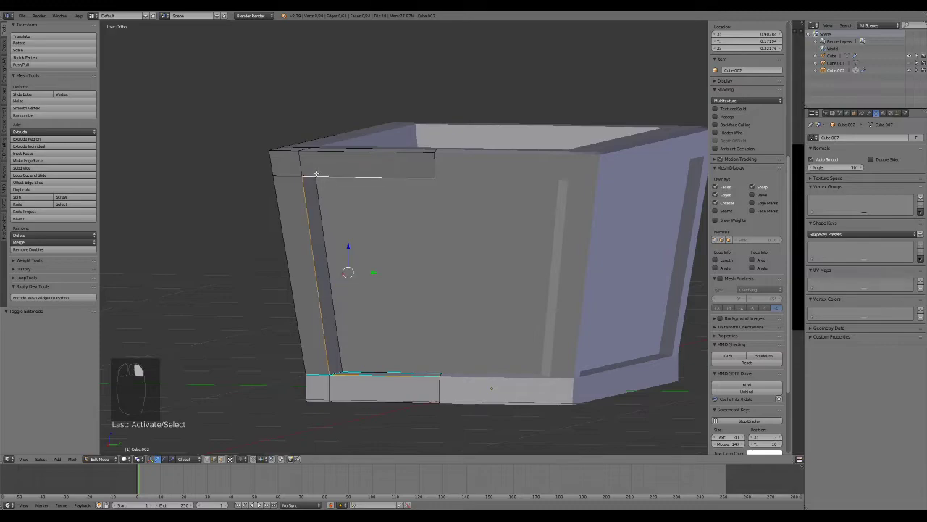
pyautogui.hotkey('ctrl', 'e')
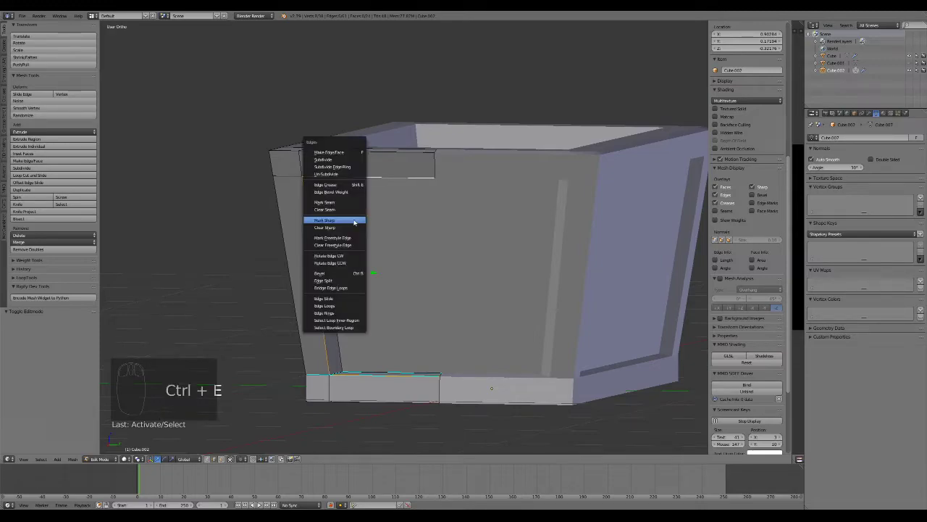
pyautogui.click(354, 221)
pyautogui.hotkey('ctrl', 'b')
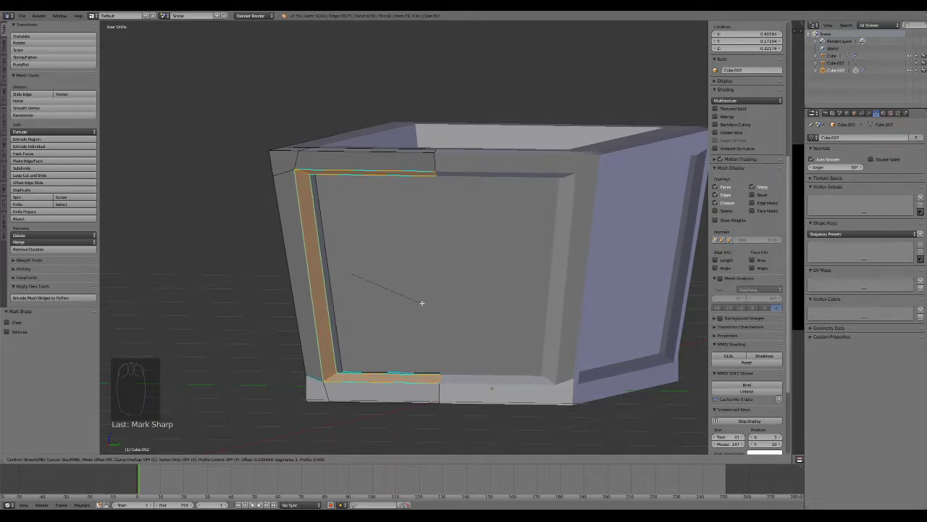
pyautogui.click(420, 302)
# Mark the short diagonal edges at the corners of the trim's bevelled openings as sharp
pyautogui.rightClick(305, 176)
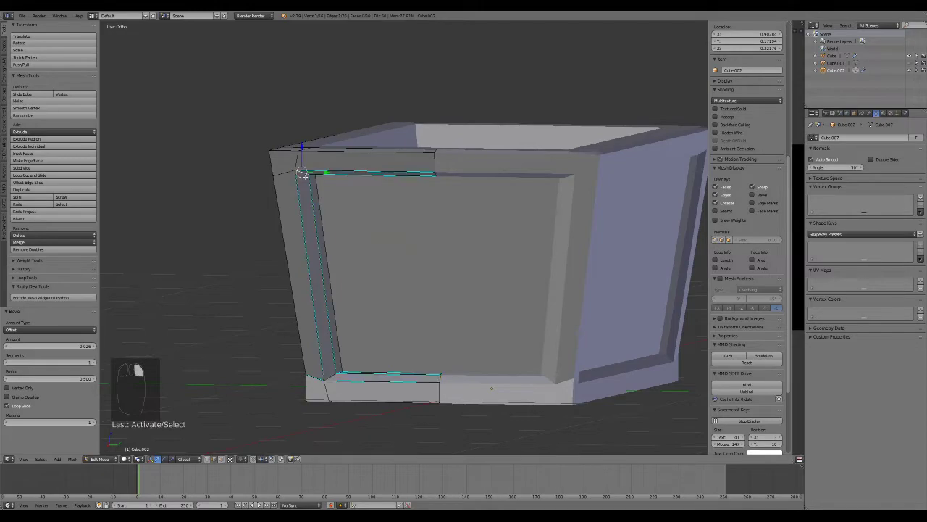
pyautogui.moveTo(328, 378); pyautogui.dragTo(542, 284, button='middle')
pyautogui.keyDown('shift'); pyautogui.rightClick(548, 348); pyautogui.keyUp('shift')
pyautogui.keyDown('shift'); pyautogui.rightClick(581, 180); pyautogui.keyUp('shift')
pyautogui.keyDown('shift'); pyautogui.rightClick(573, 184); pyautogui.keyUp('shift')
pyautogui.hotkey('ctrl', 'e')
pyautogui.click(573, 191)
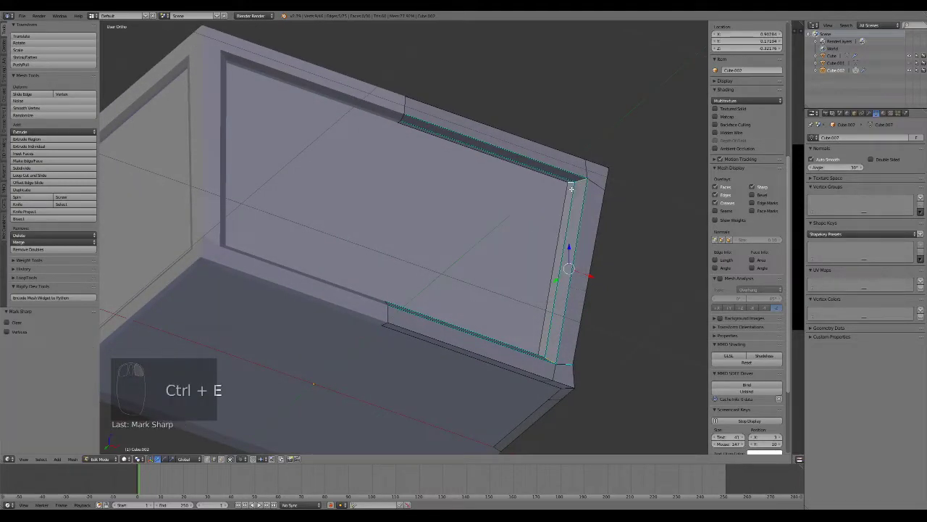
# Mark the remaining short diagonal edge at the upper corner of the trim's bevelled opening as sharp
pyautogui.press('Tab')
pyautogui.moveTo(568, 325); pyautogui.dragTo(384, 338, button='middle')
pyautogui.scroll(4, 446, 349)
pyautogui.press('Tab')
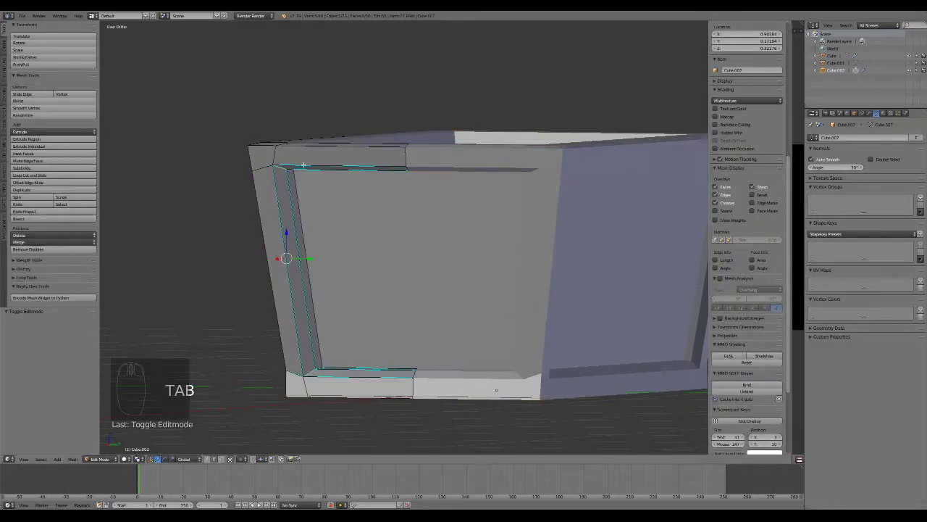
pyautogui.moveTo(312, 229); pyautogui.dragTo(265, 154, button='middle')
pyautogui.rightClick(255, 138)
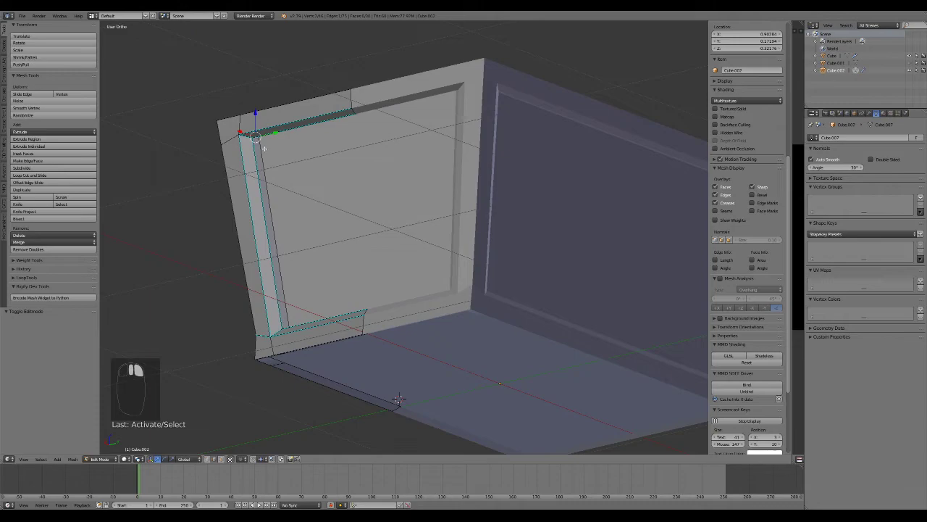
pyautogui.press('z')
pyautogui.press('z')
pyautogui.hotkey('ctrl', 'e')
pyautogui.click(266, 152)
pyautogui.press('Tab')
pyautogui.moveTo(344, 234); pyautogui.dragTo(438, 255, button='middle')
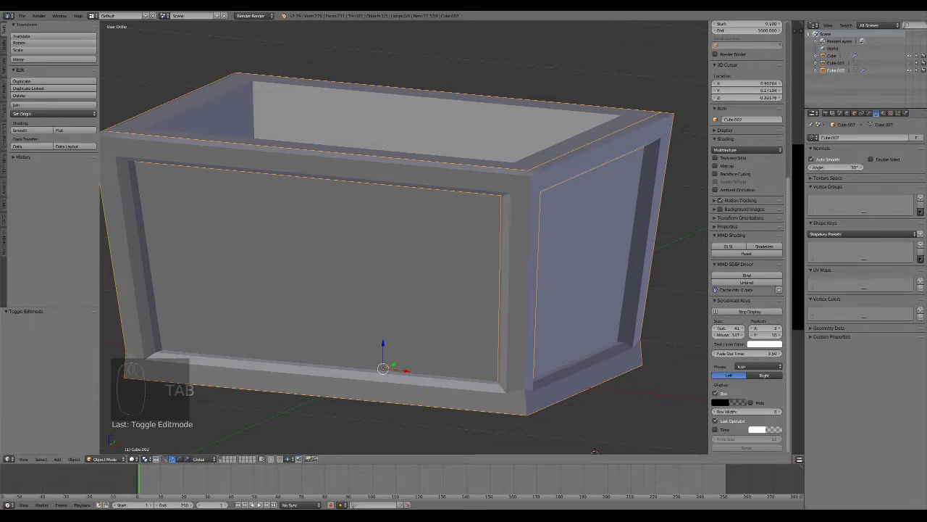
# Try a bevel on the short edge at the trim's upper outer corner and undo it
pyautogui.rightClick(553, 244)
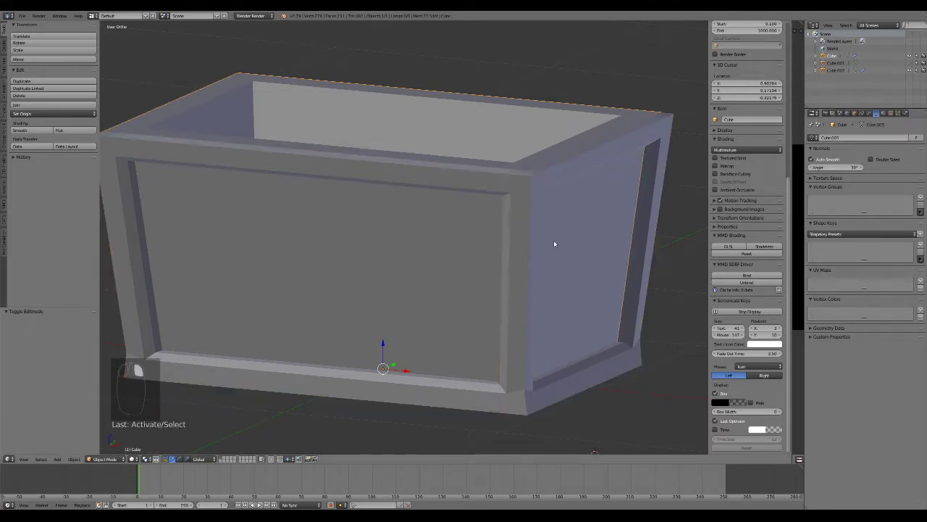
pyautogui.press('Tab')
pyautogui.rightClick(529, 172)
pyautogui.press('Tab')
pyautogui.rightClick(527, 200)
pyautogui.press('Tab')
pyautogui.rightClick(531, 187)
pyautogui.hotkey('ctrl', 'b')
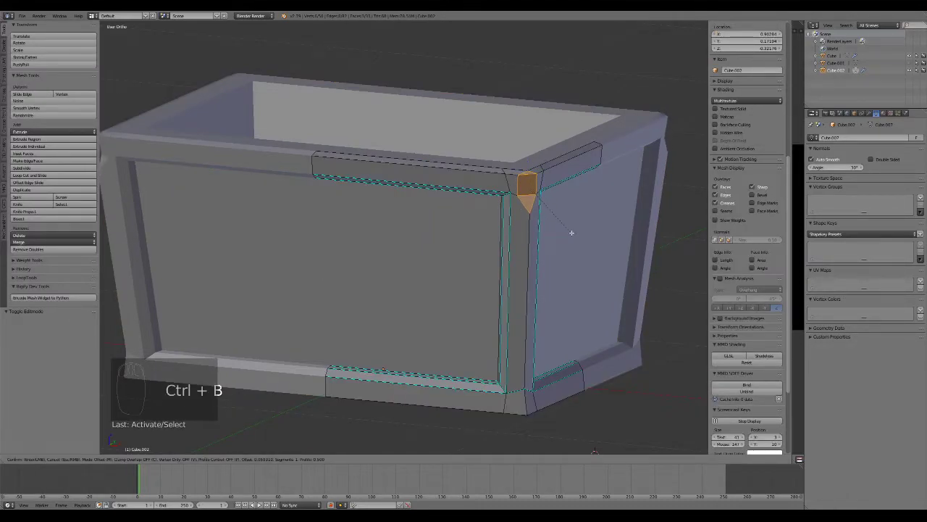
pyautogui.click(570, 231)
pyautogui.moveTo(523, 250); pyautogui.dragTo(482, 259, button='middle')
pyautogui.hotkey('ctrl', 'z')
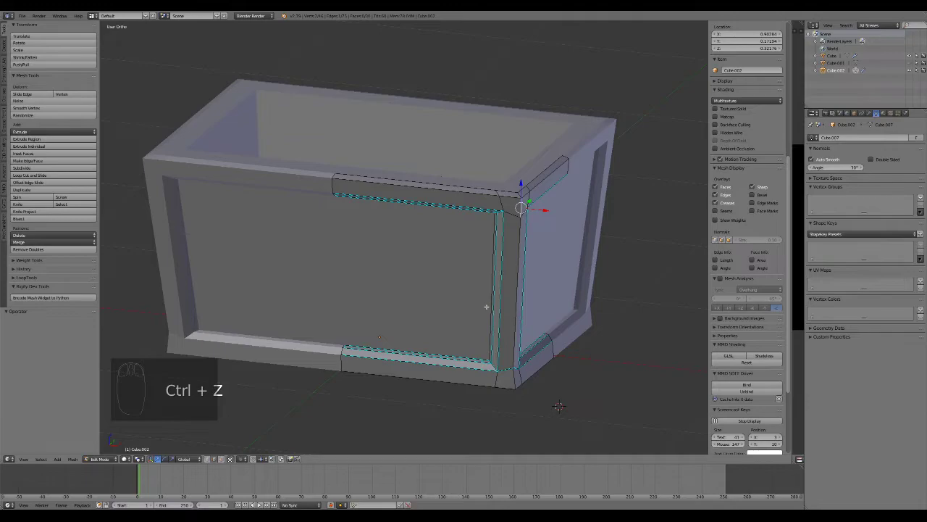
# Add one centred horizontal loop cut around the walls of the chest base
pyautogui.press('Tab')
pyautogui.rightClick(463, 308)
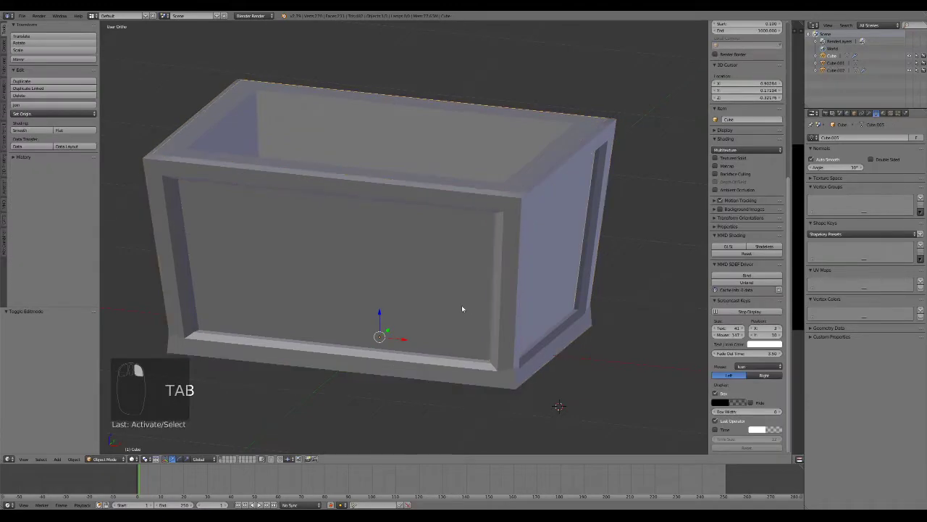
pyautogui.press('Tab')
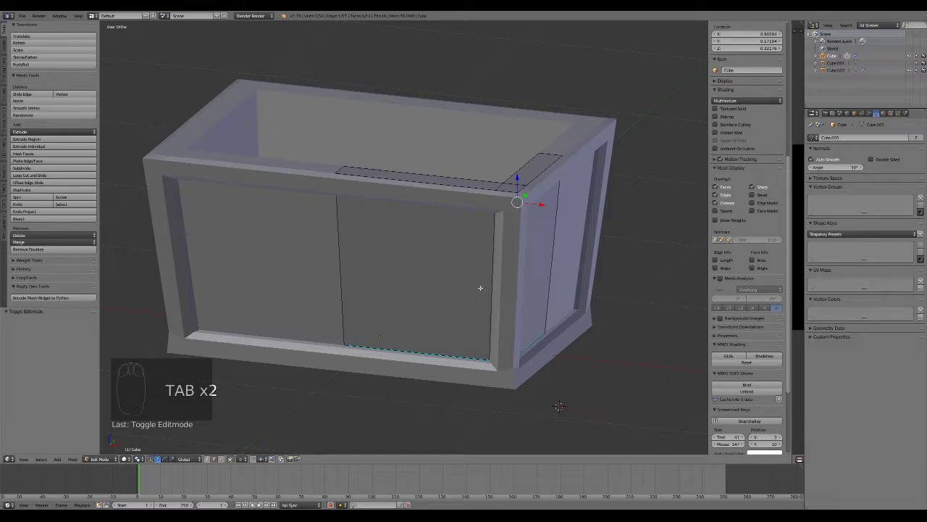
pyautogui.press('KP_1')
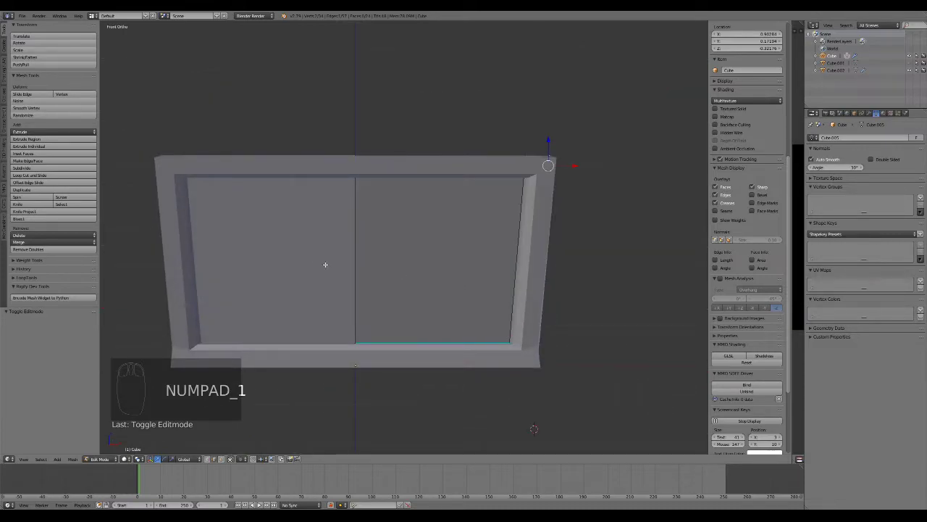
pyautogui.hotkey('ctrl', 'r')
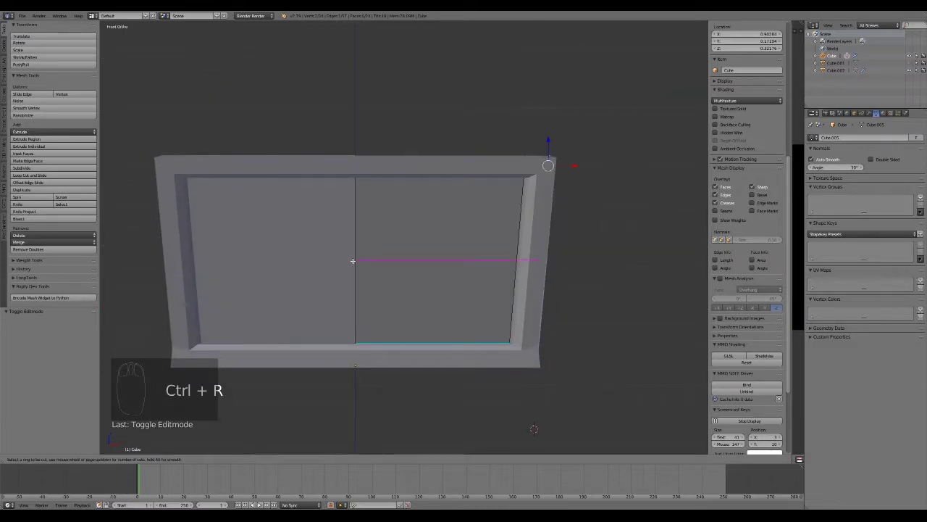
pyautogui.click(352, 261)
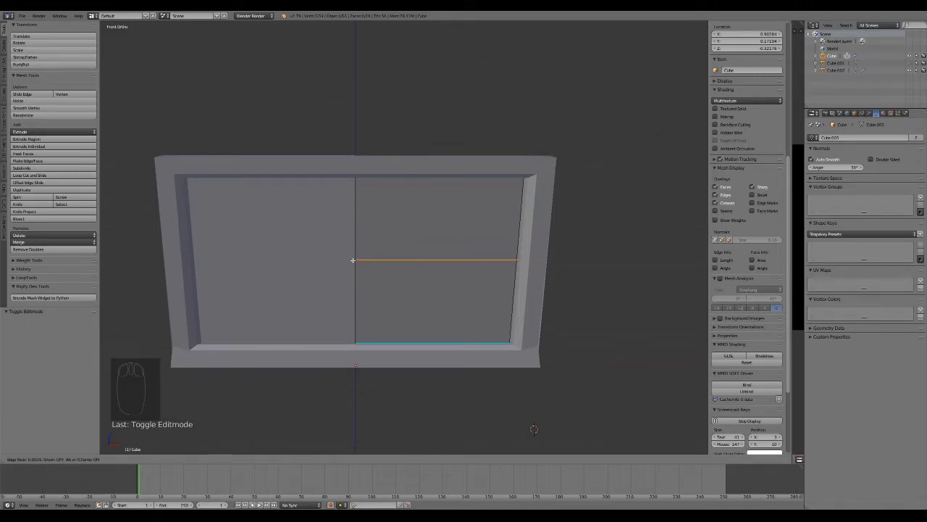
pyautogui.rightClick(353, 261)
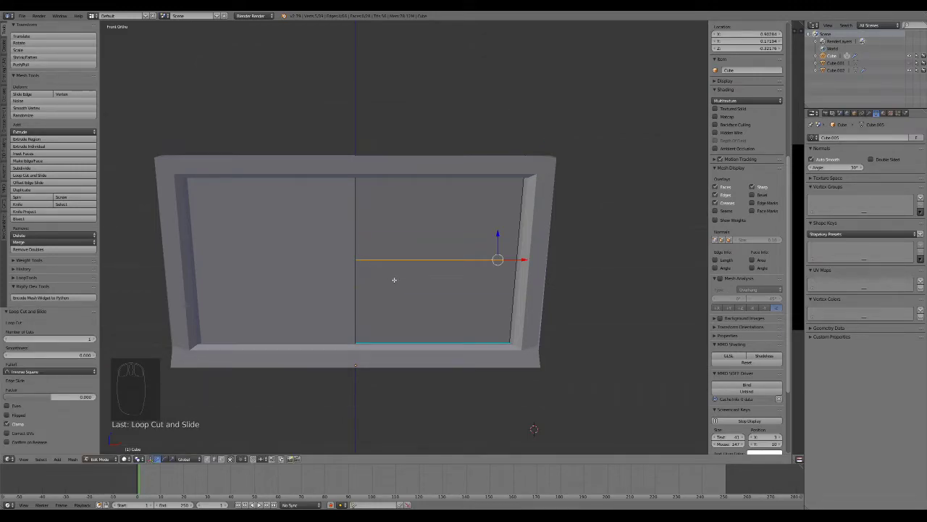
# Bevel the middle loop by about 0.066 with two segments and extrude the resulting band outward by about 0.048
pyautogui.hotkey('ctrl', 'b')
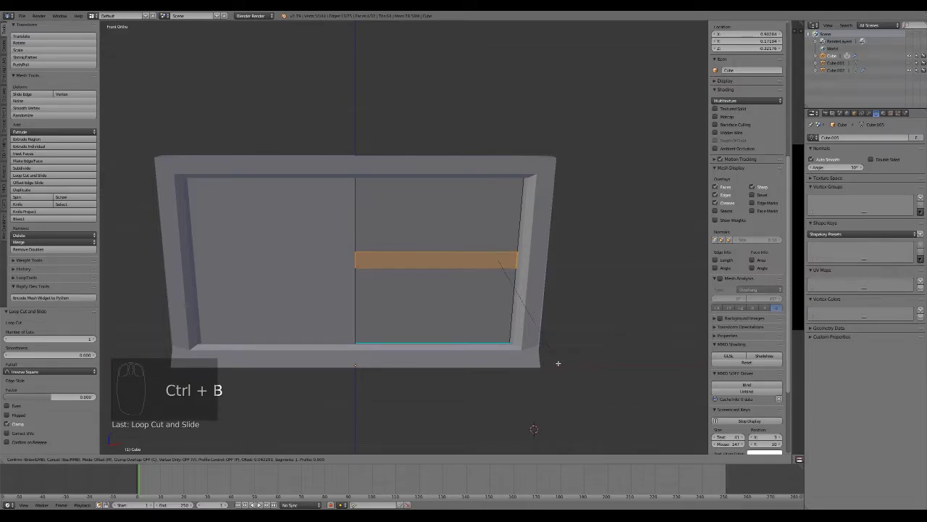
pyautogui.scroll(1, 557, 365)
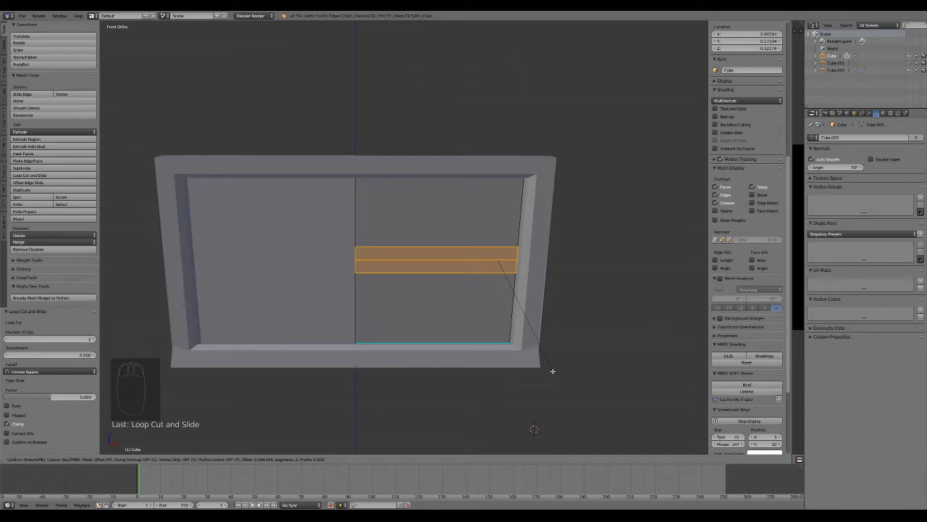
pyautogui.click(552, 371)
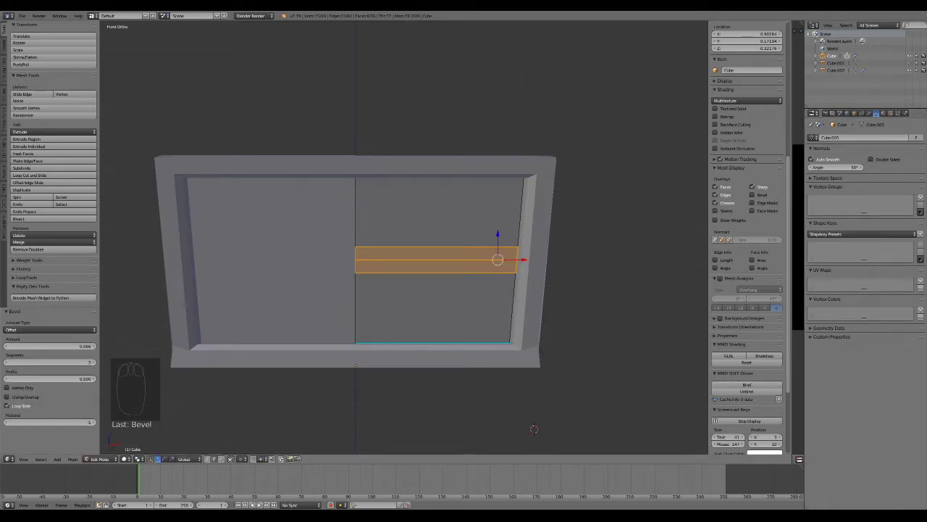
pyautogui.moveTo(534, 429); pyautogui.dragTo(566, 392, button='middle')
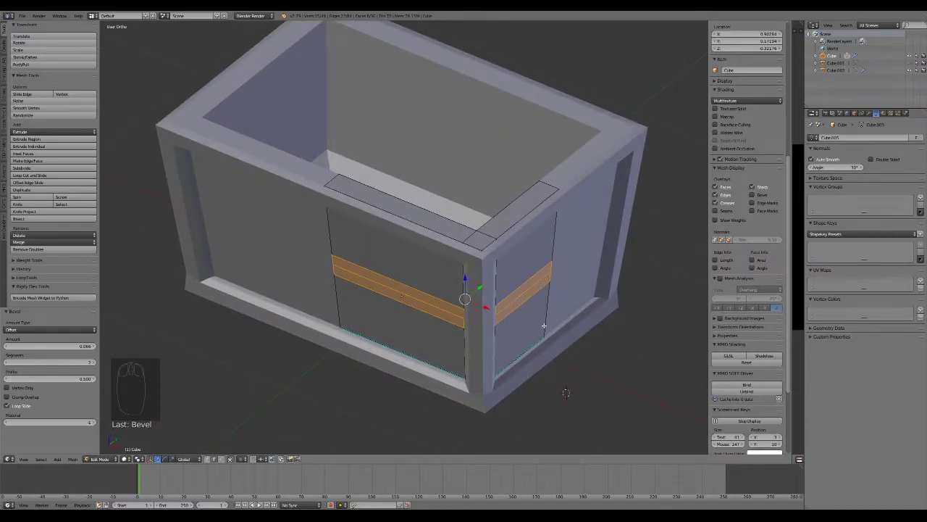
pyautogui.press('e')
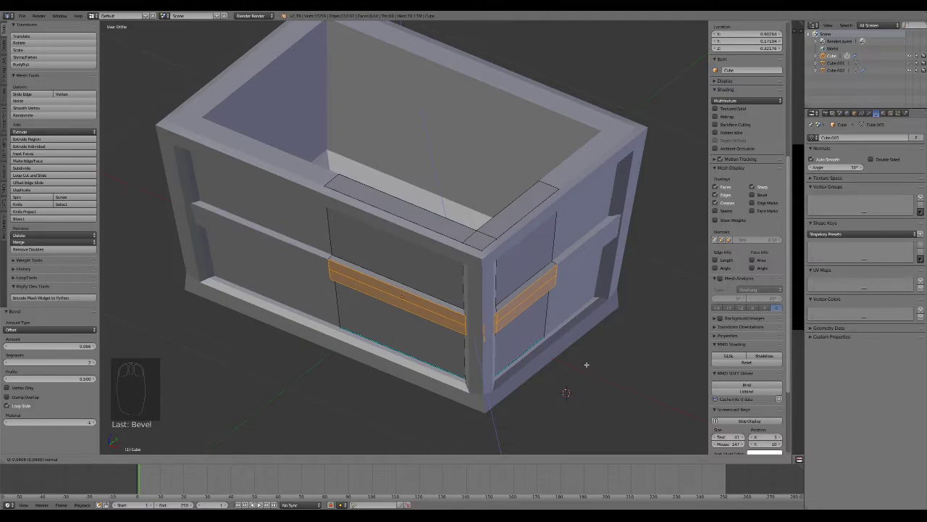
pyautogui.click(586, 365)
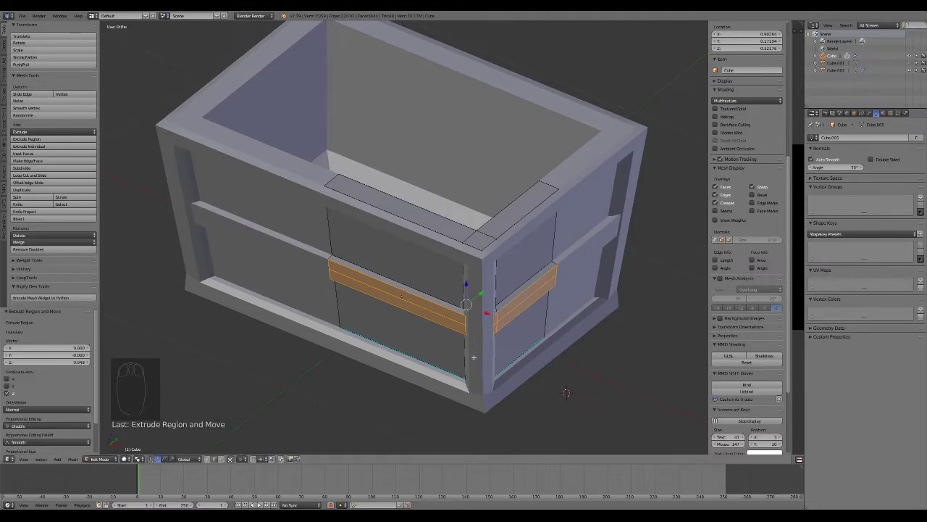
# Shrink the band's upper and lower outer edge loops inward and bevel them to round its profile
pyautogui.keyDown('alt'); pyautogui.rightClick(440, 305); pyautogui.keyUp('alt')
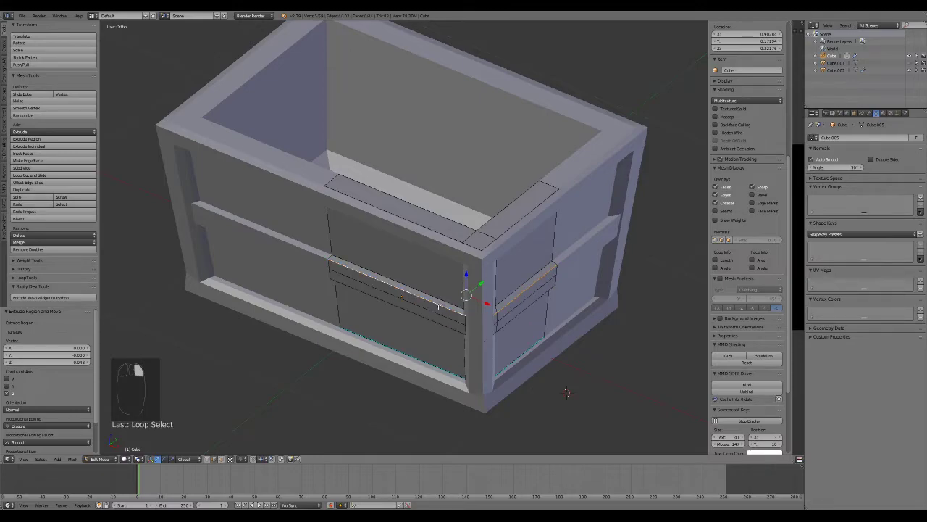
pyautogui.keyDown('alt'); pyautogui.keyDown('shift'); pyautogui.rightClick(469, 350); pyautogui.keyUp('shift'); pyautogui.keyUp('alt')
pyautogui.hotkey('alt', 's')
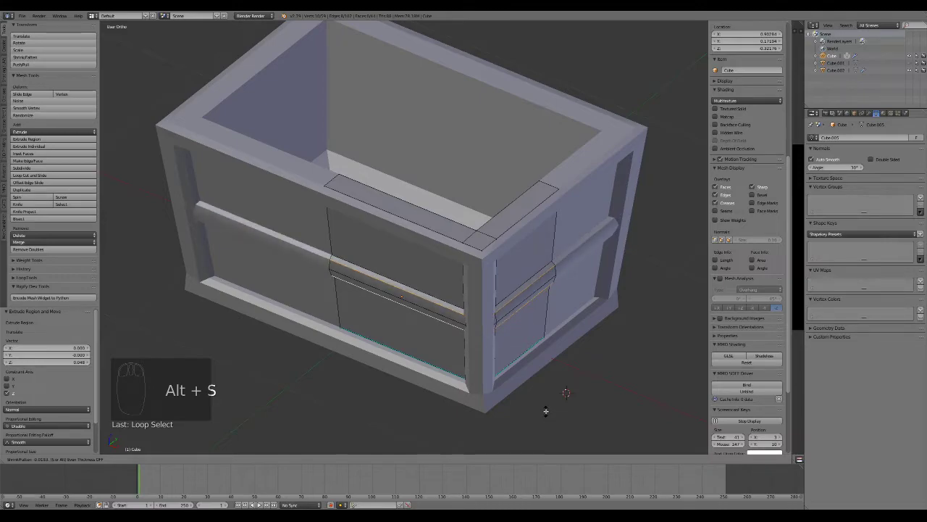
pyautogui.click(546, 411)
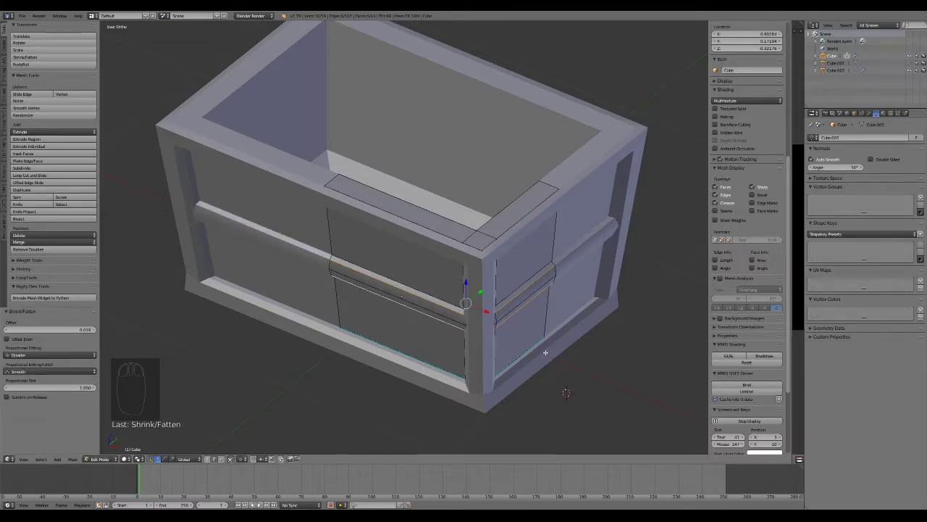
pyautogui.hotkey('ctrl', 'b')
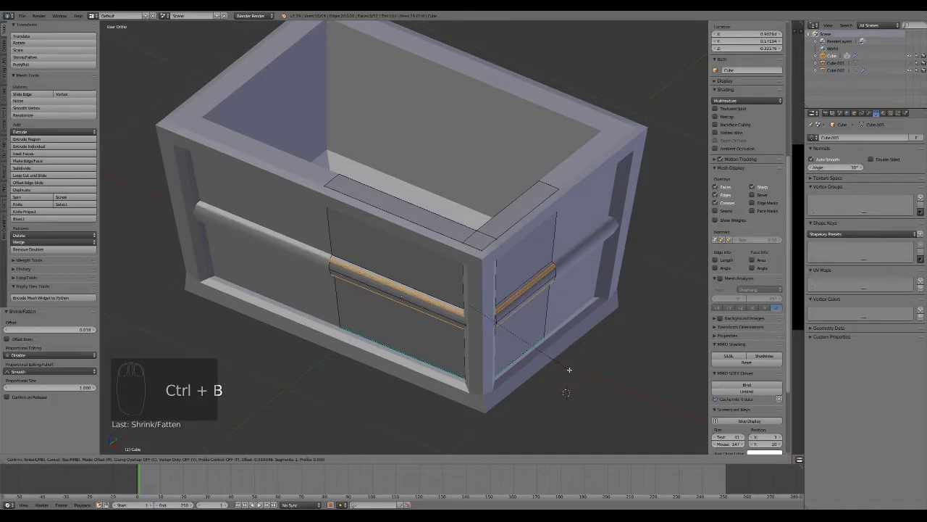
pyautogui.click(570, 371)
pyautogui.press('Tab')
pyautogui.moveTo(511, 387); pyautogui.dragTo(550, 384, button='middle')
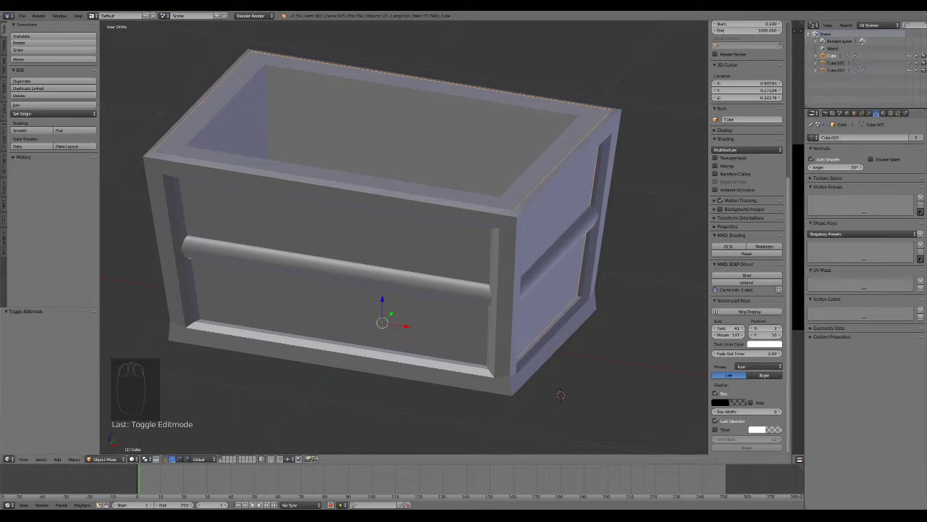
# Bevel the centre edge loop of the rounded band by about 0.025
pyautogui.scroll(3, 558, 392)
pyautogui.press('Tab')
pyautogui.keyDown('alt'); pyautogui.rightClick(523, 331); pyautogui.keyUp('alt')
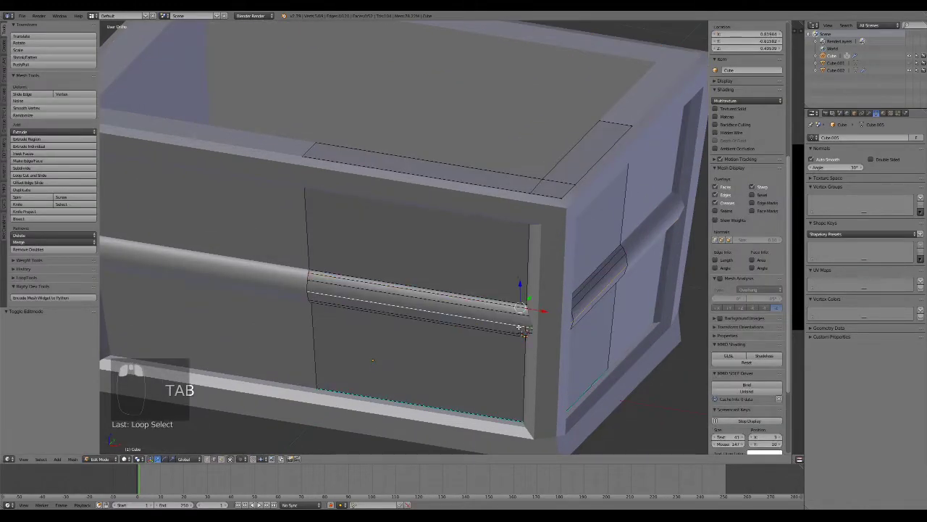
pyautogui.hotkey('ctrl', 'b')
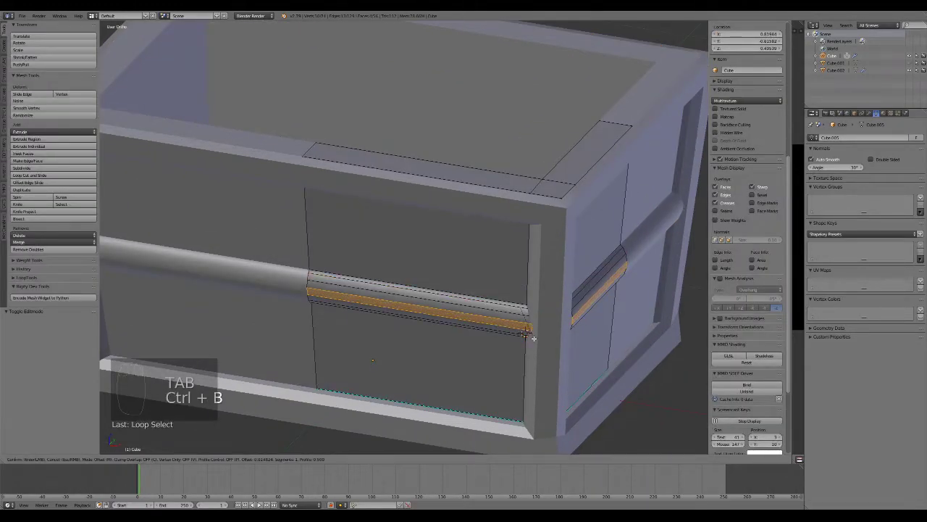
pyautogui.click(533, 337)
pyautogui.scroll(-5, 531, 342)
pyautogui.press('Tab')
pyautogui.moveTo(529, 352)
pyautogui.mouseDown(button='middle')
pyautogui.moveTo(445, 327)
pyautogui.moveTo(485, 283)
pyautogui.moveTo(516, 345)
pyautogui.mouseUp(button='middle')
pyautogui.scroll(2, 529, 361)
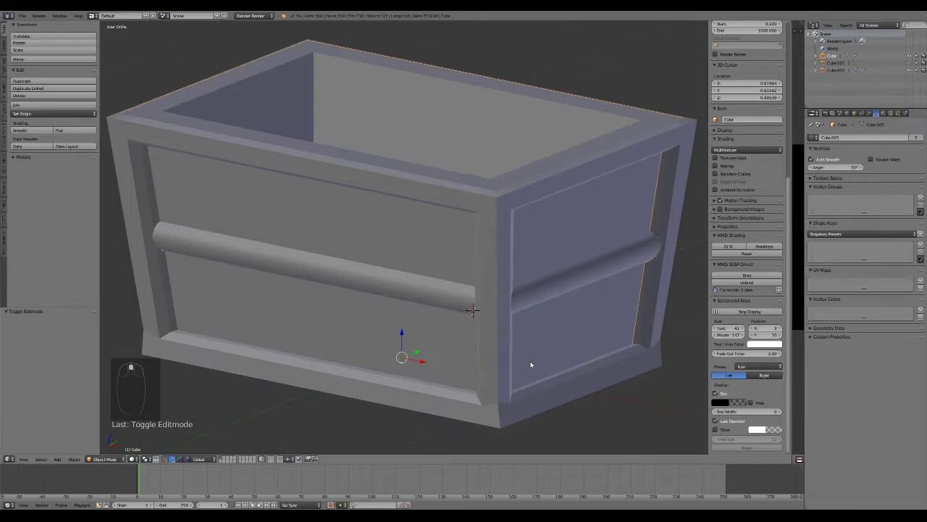
pyautogui.scroll(-1, 531, 364)
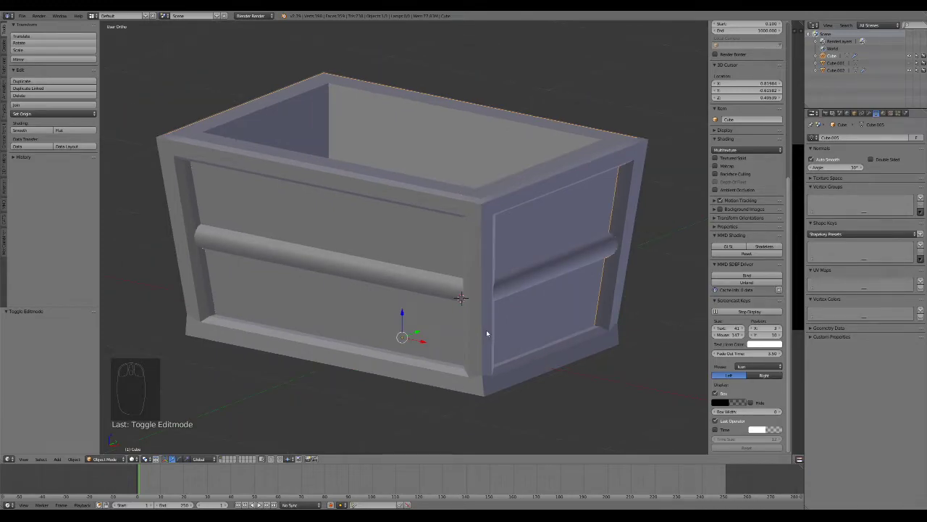
# Bevel the trim frame's bottom outer edge loop by about 0.025
pyautogui.moveTo(583, 366); pyautogui.dragTo(553, 328, button='middle')
pyautogui.press('Tab')
pyautogui.press('Tab')
pyautogui.rightClick(508, 300)
pyautogui.press('Tab')
pyautogui.keyDown('alt'); pyautogui.rightClick(508, 308); pyautogui.keyUp('alt')
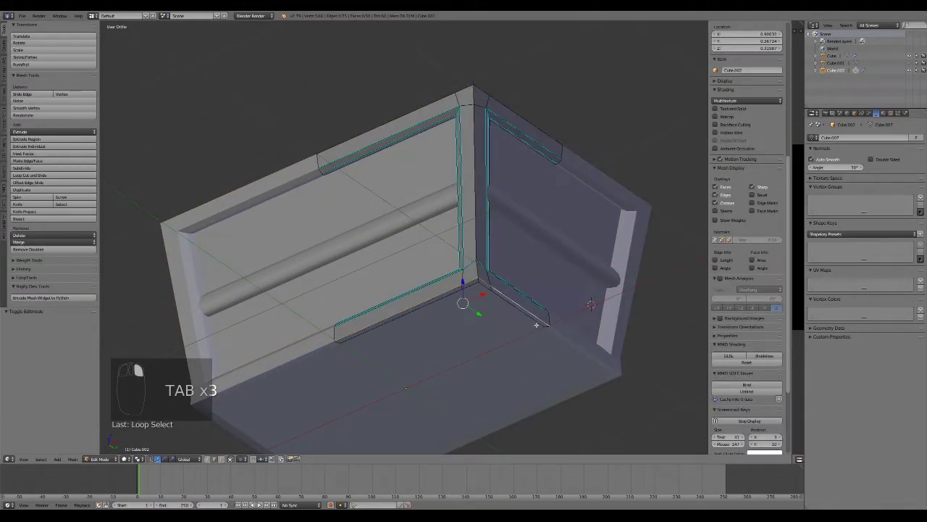
pyautogui.hotkey('ctrl', 'b')
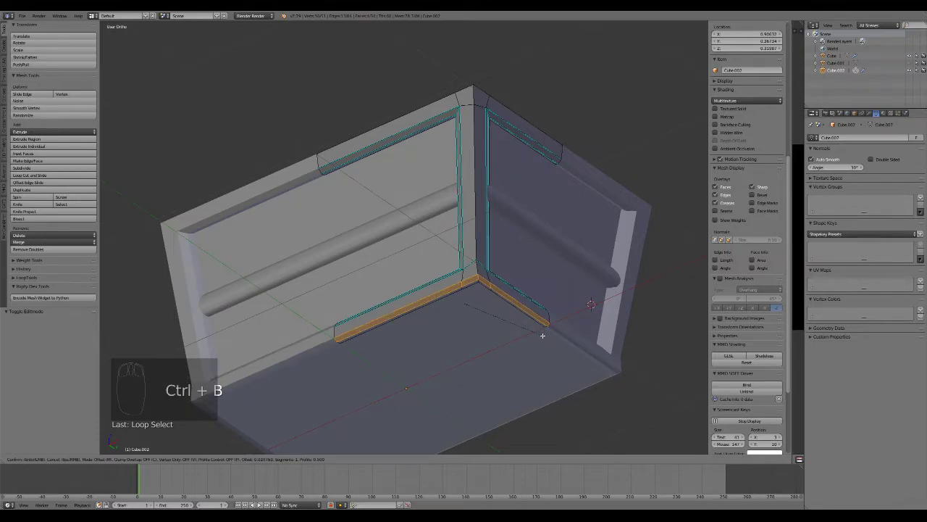
pyautogui.click(542, 335)
# Bevel the trim frame's upper outer rim edge loop by about 0.022
pyautogui.moveTo(543, 335); pyautogui.dragTo(478, 232, button='middle')
pyautogui.keyDown('alt'); pyautogui.rightClick(453, 190); pyautogui.keyUp('alt')
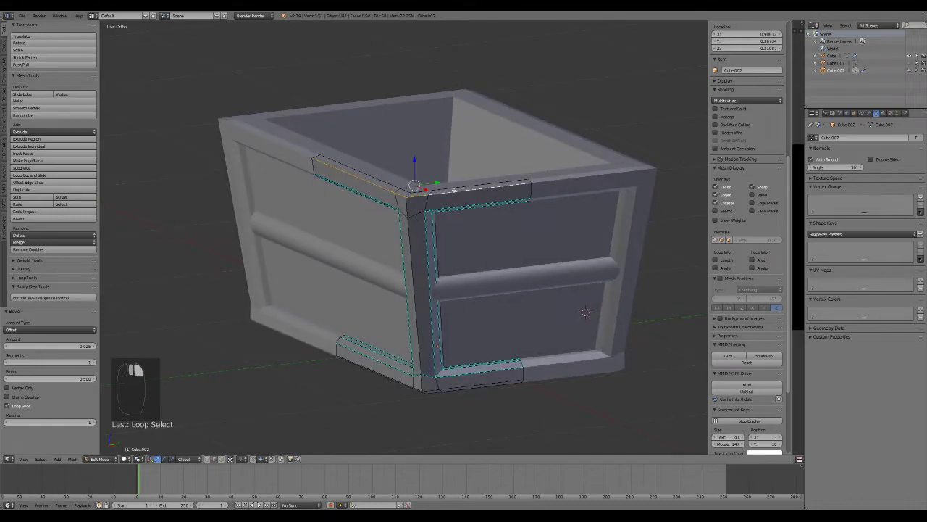
pyautogui.hotkey('ctrl', 'b')
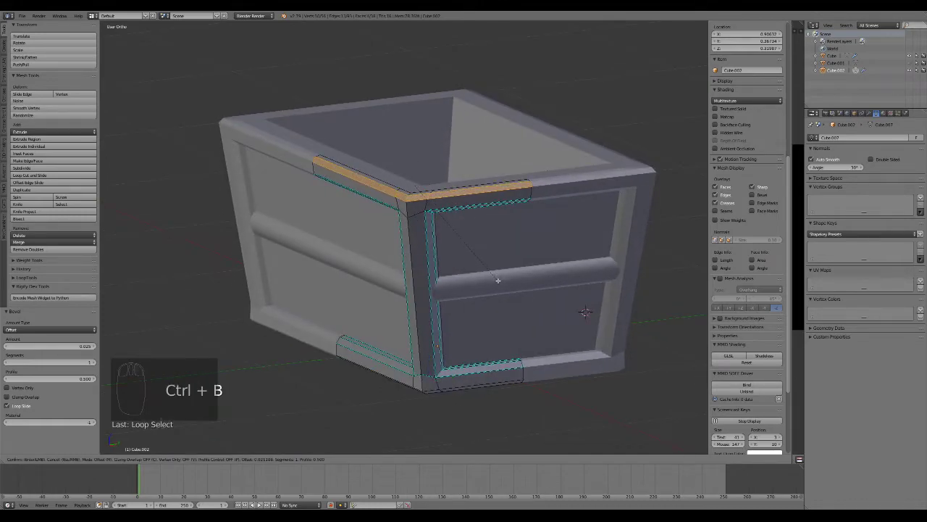
pyautogui.click(498, 281)
# Mark the trim's bevelled upper and lower outer edges and its vertical outer corner edge as sharp
pyautogui.keyDown('alt'); pyautogui.keyDown('shift'); pyautogui.rightClick(478, 387); pyautogui.keyUp('shift'); pyautogui.keyUp('alt')
pyautogui.keyDown('alt'); pyautogui.keyDown('shift'); pyautogui.rightClick(473, 387); pyautogui.keyUp('shift'); pyautogui.keyUp('alt')
pyautogui.hotkey('ctrl', 'e')
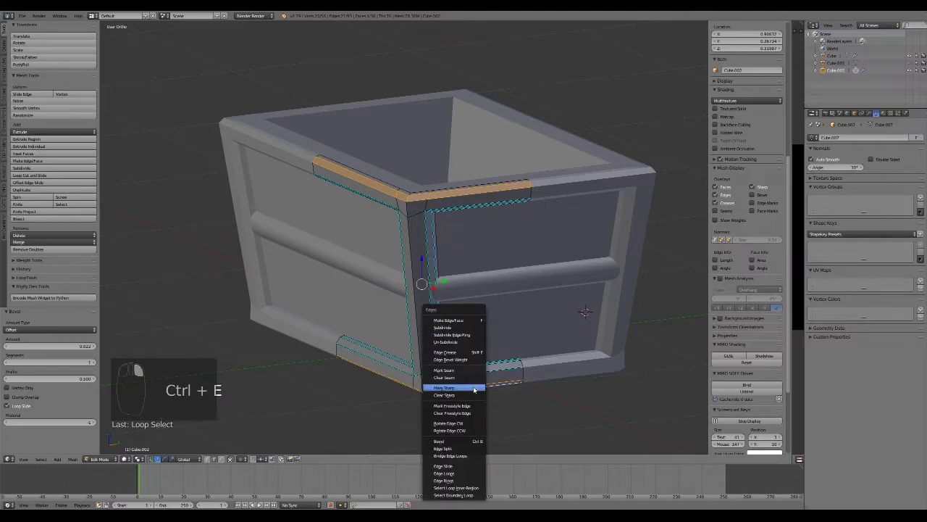
pyautogui.click(473, 385)
pyautogui.keyDown('alt'); pyautogui.rightClick(409, 249); pyautogui.keyUp('alt')
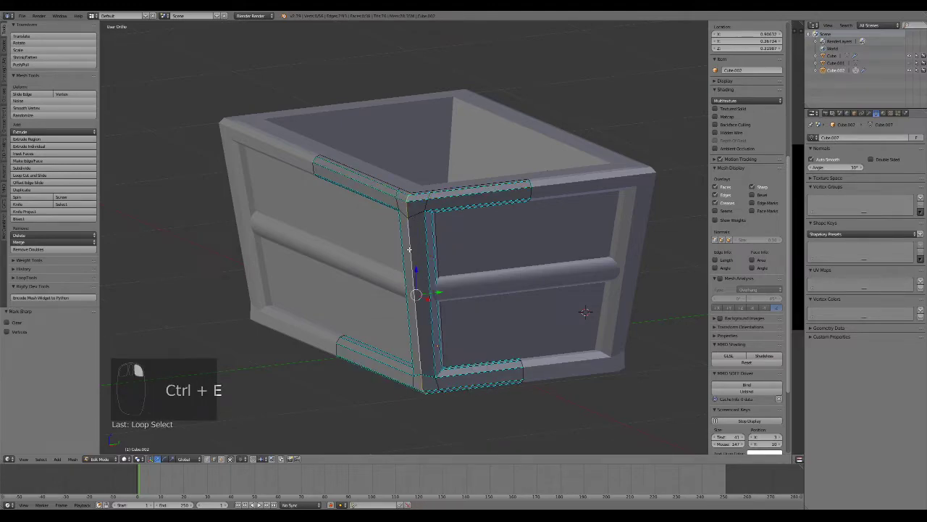
pyautogui.hotkey('ctrl', 'e')
pyautogui.click(435, 290)
pyautogui.press('Tab')
pyautogui.scroll(-3, 534, 356)
pyautogui.moveTo(534, 355); pyautogui.dragTo(491, 367, button='middle')
pyautogui.scroll(5, 499, 363)
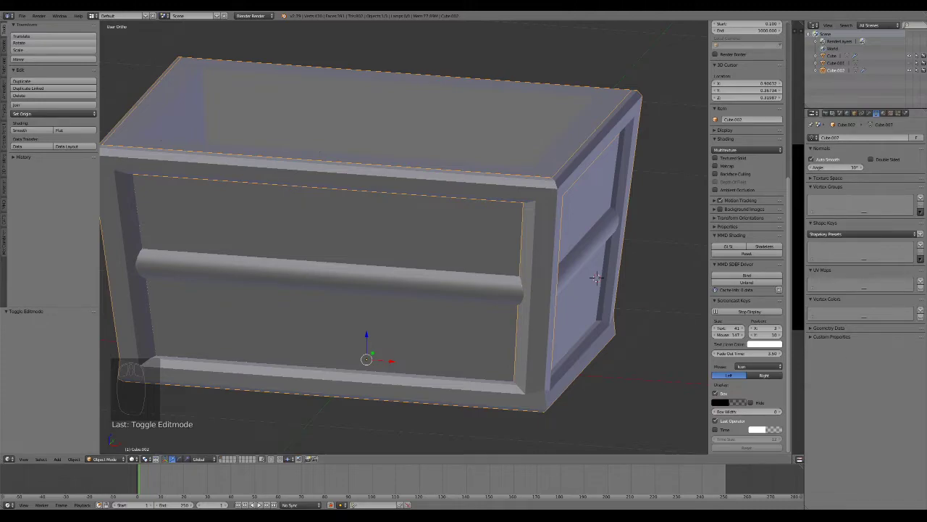
pyautogui.scroll(-4, 483, 273)
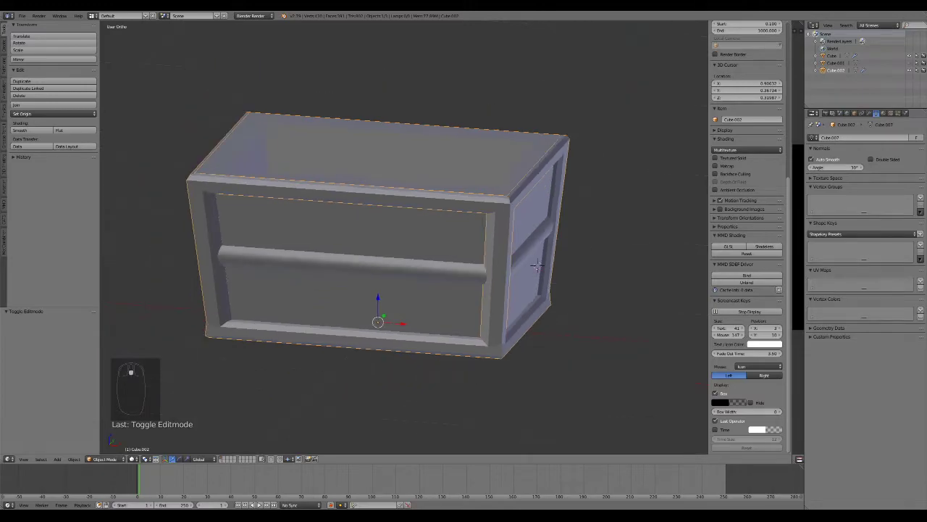
# Unhide the chest's arched lid and make it the selected object
pyautogui.moveTo(449, 181); pyautogui.dragTo(476, 194, button='middle')
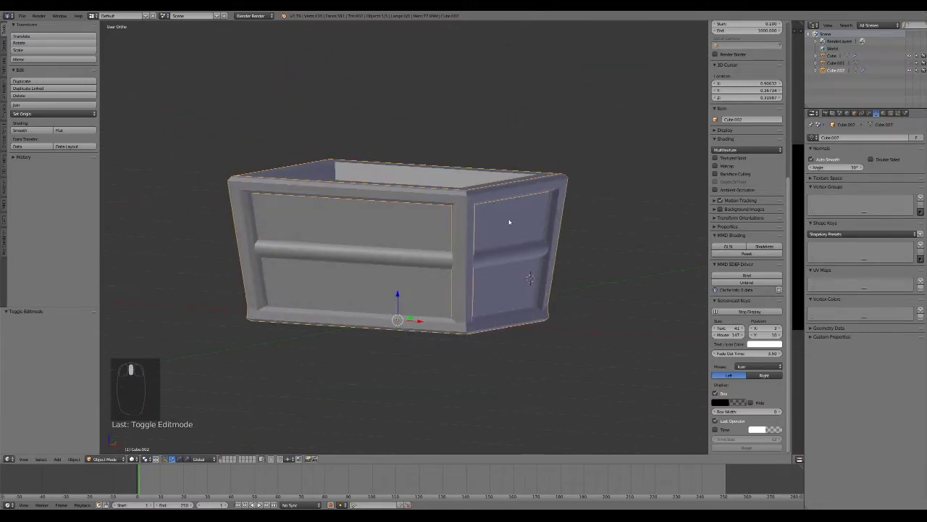
pyautogui.keyDown('shift'); pyautogui.moveTo(509, 225); pyautogui.dragTo(509, 273, button='middle'); pyautogui.keyUp('shift')
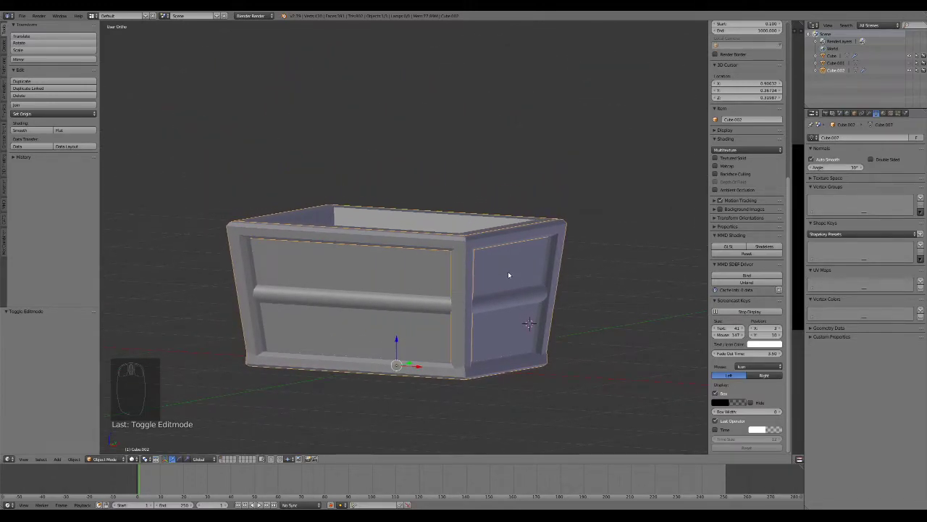
pyautogui.hotkey('alt', 'h')
pyautogui.rightClick(400, 220)
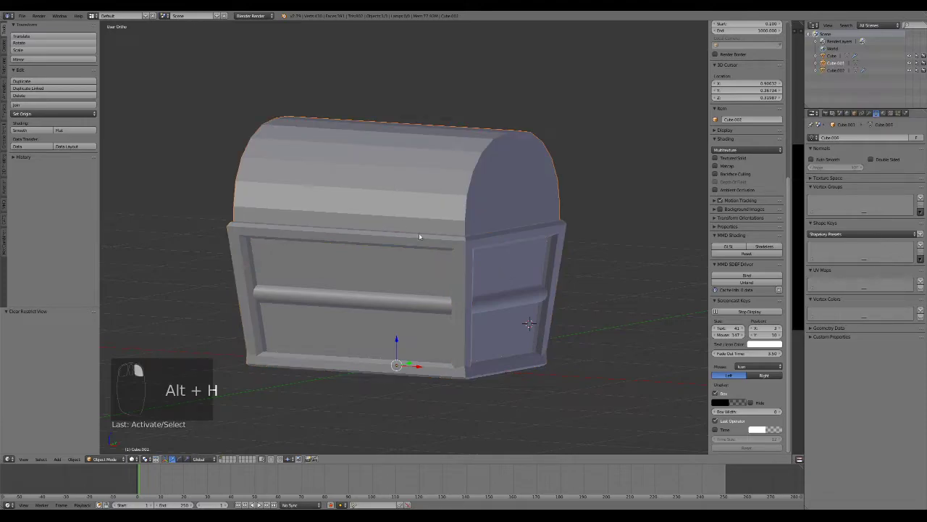
# Shade the lid smooth and enable Auto Smooth on its mesh
pyautogui.scroll(1, 450, 298)
pyautogui.keyDown('shift'); pyautogui.moveTo(442, 265); pyautogui.dragTo(445, 323, button='middle'); pyautogui.keyUp('shift')
pyautogui.press('Tab')
pyautogui.press('Tab')
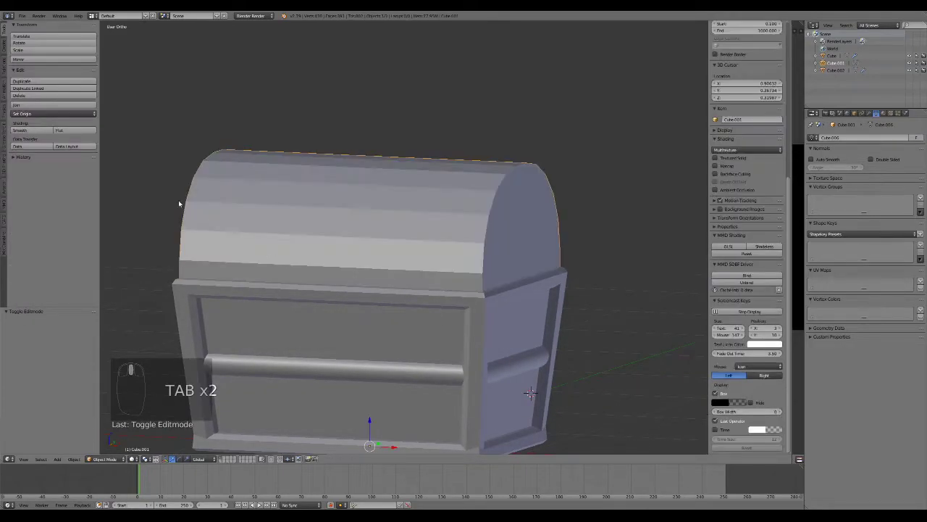
pyautogui.click(32, 131)
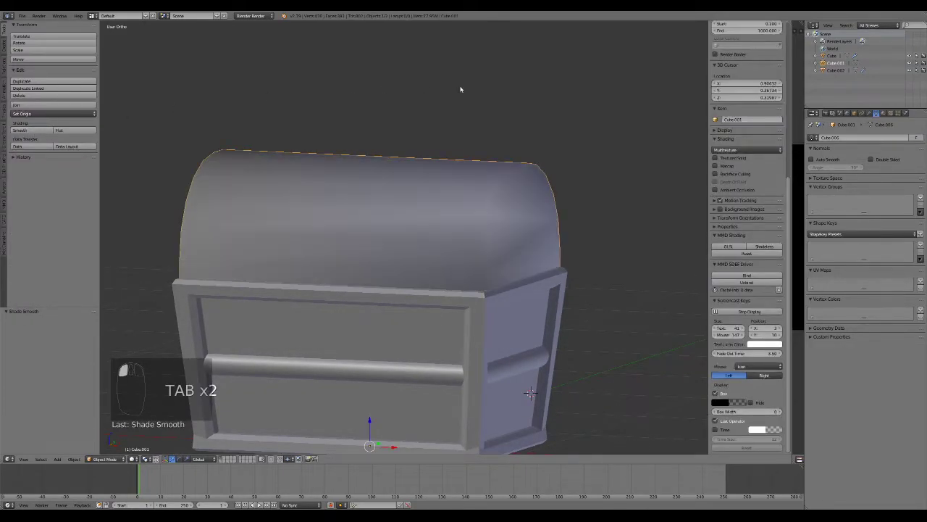
pyautogui.click(815, 158)
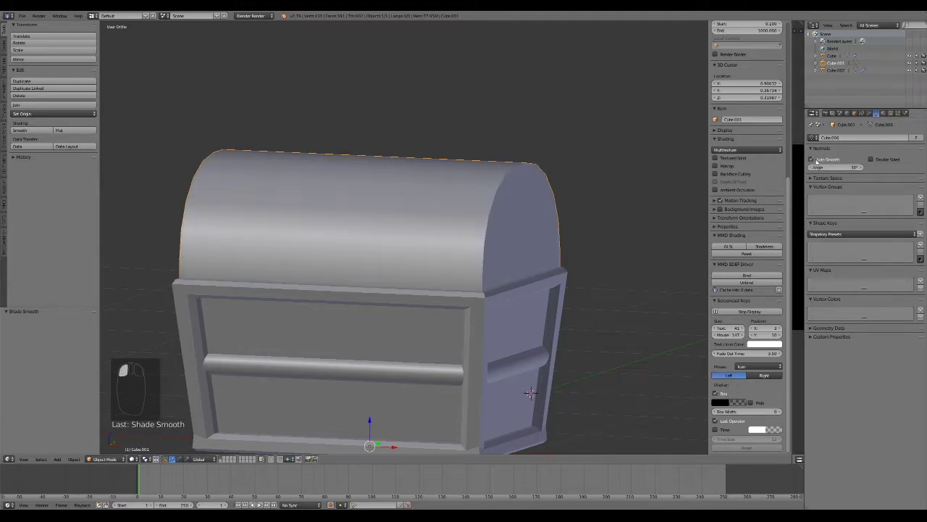
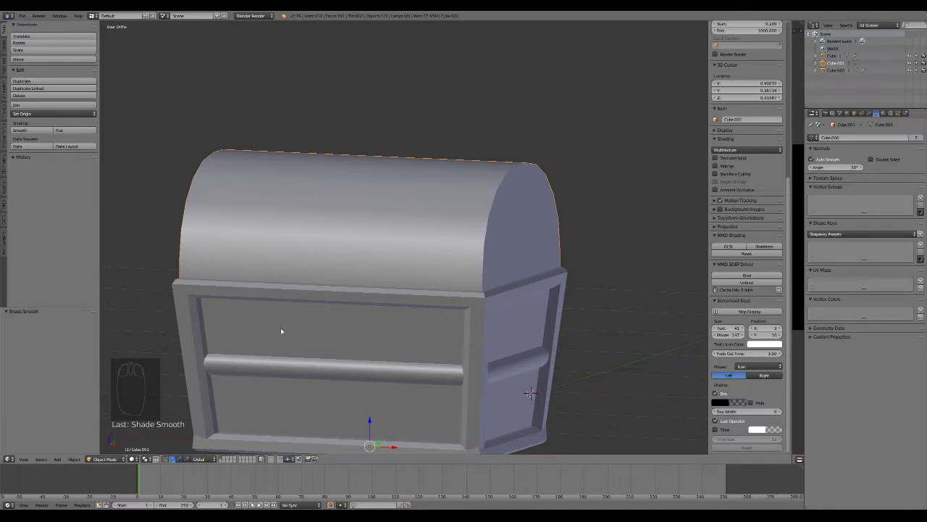
# Add one centred vertical edge loop across the middle of the lid's length
pyautogui.press('Tab')
pyautogui.moveTo(449, 247); pyautogui.dragTo(472, 245, button='middle')
pyautogui.press('KP_1')
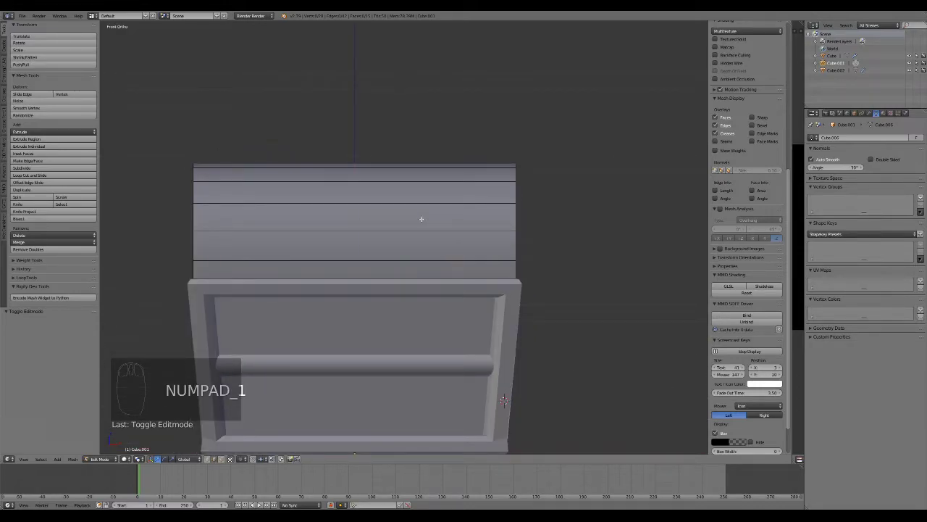
pyautogui.hotkey('ctrl', 'r')
pyautogui.click(290, 225)
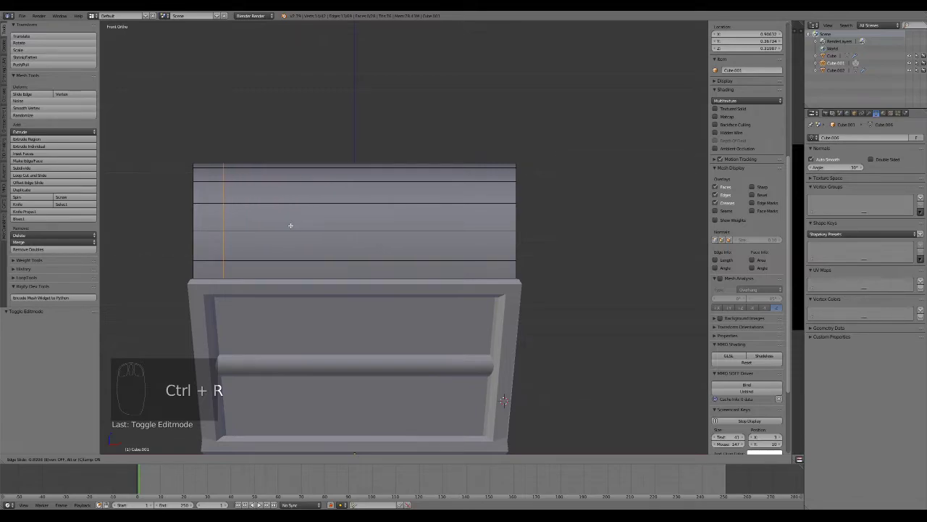
pyautogui.rightClick(291, 225)
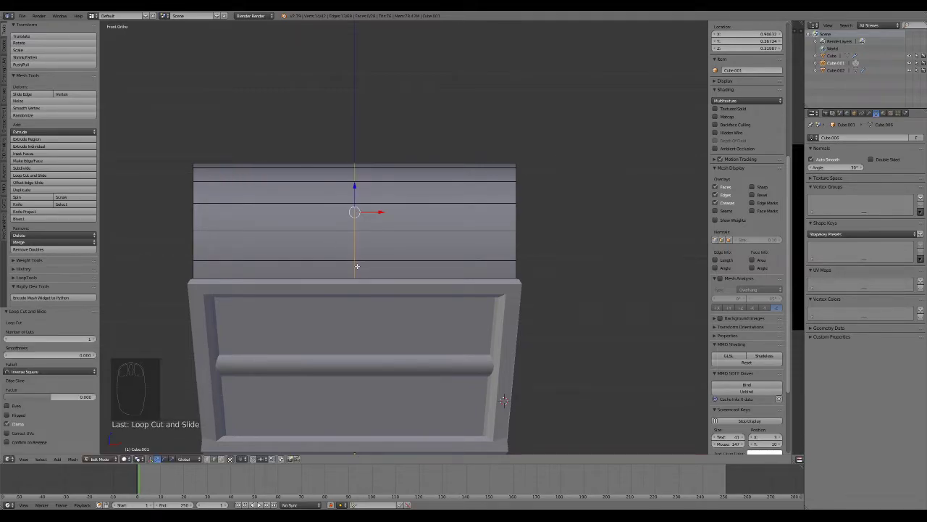
# Rip the lid apart along its centre loop and delete the vertices of the half on the negative X side
pyautogui.press('v')
pyautogui.rightClick(400, 255)
pyautogui.rightClick(192, 166)
pyautogui.press('l')
pyautogui.press('x')
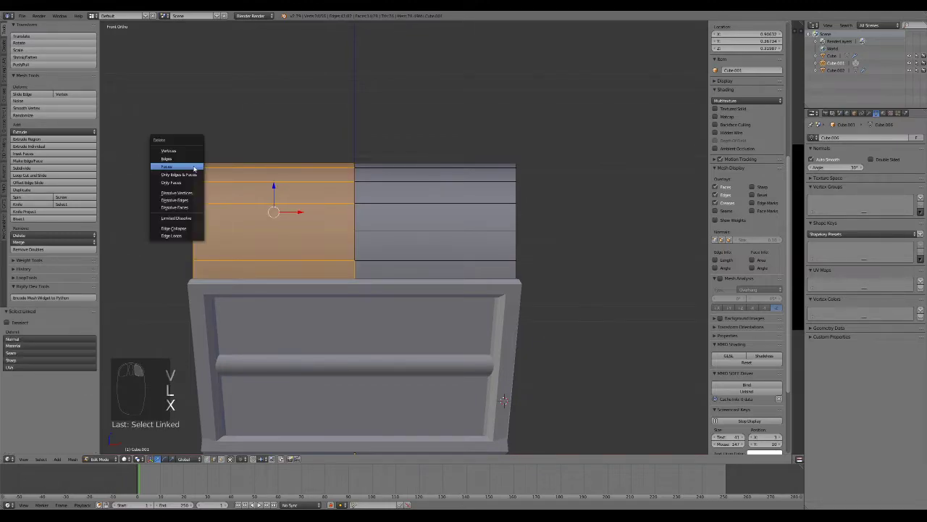
pyautogui.click(218, 150)
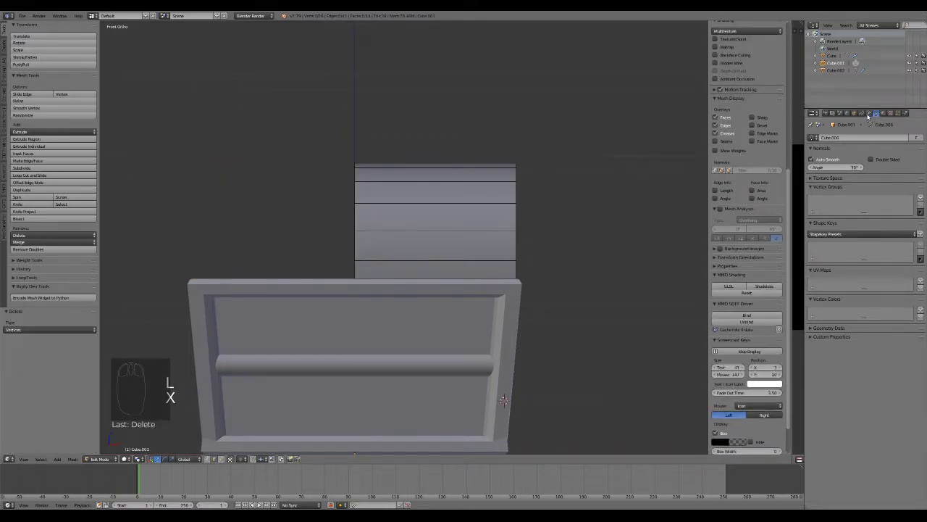
# Add a Mirror modifier to the remaining lid half across the X axis
pyautogui.click(869, 114)
pyautogui.click(854, 138)
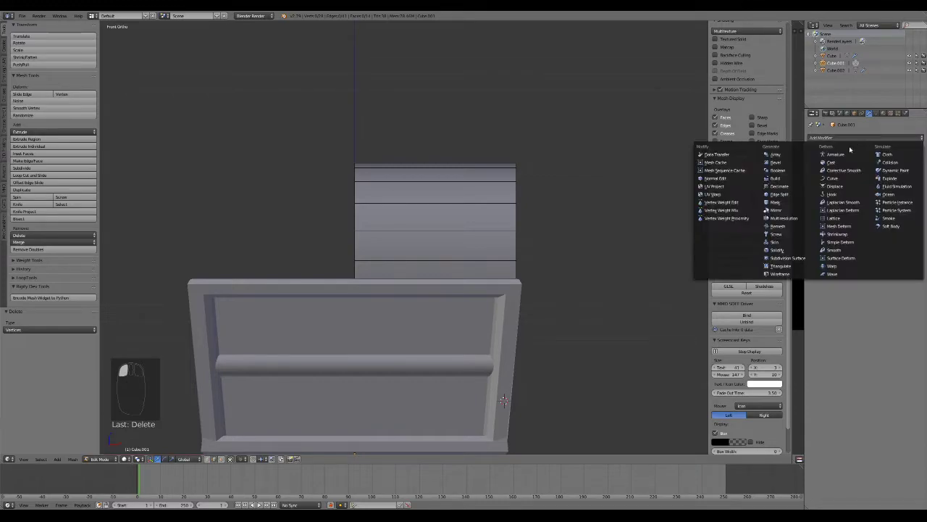
pyautogui.click(774, 210)
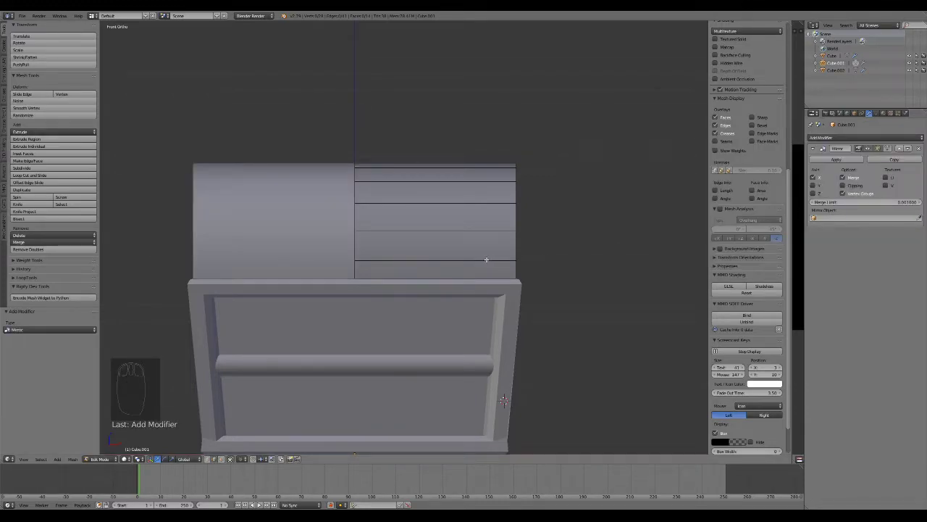
# Add an edge loop around the lid half and slide it about 0.7 of the way towards the outer end
pyautogui.hotkey('ctrl', 'r')
pyautogui.click(430, 188)
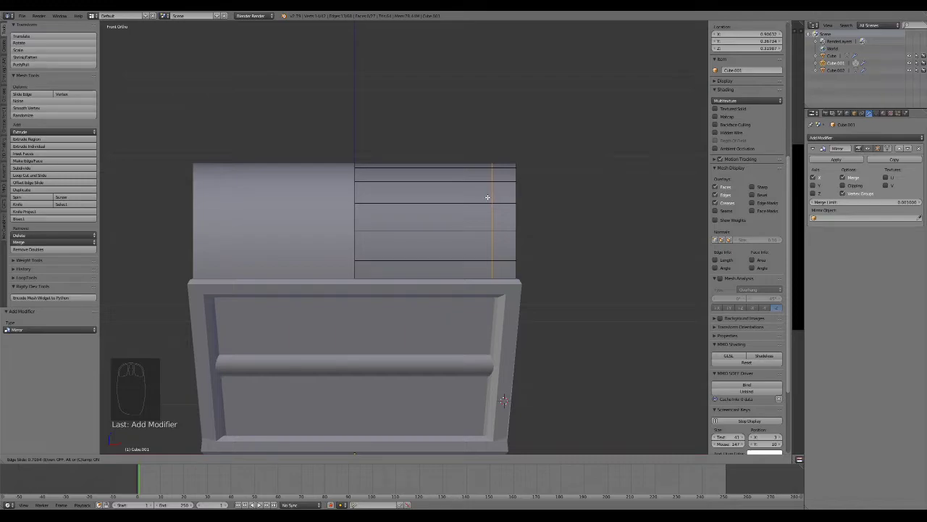
pyautogui.click(489, 198)
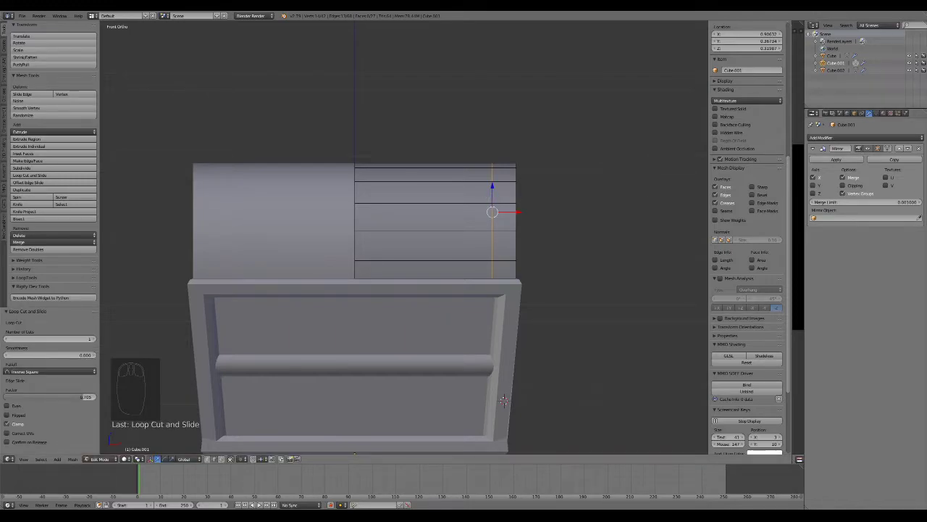
# Select the narrow strip of faces running around the lid's outer end
pyautogui.click(222, 458)
pyautogui.moveTo(789, 290); pyautogui.dragTo(789, 326)
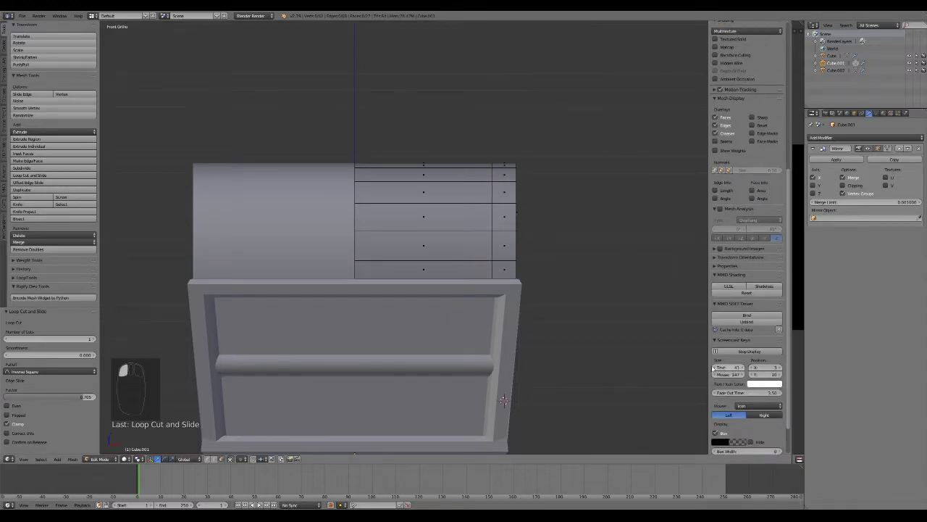
pyautogui.keyDown('alt'); pyautogui.rightClick(504, 159); pyautogui.keyUp('alt')
pyautogui.moveTo(530, 182); pyautogui.dragTo(412, 331, button='middle')
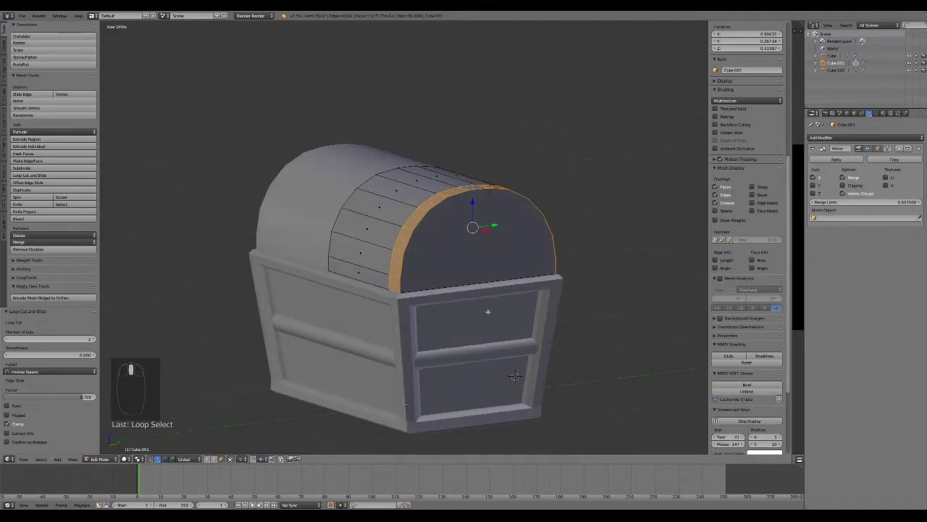
# Hide the chest base and its trim so that only the lid stays in view
pyautogui.press('Tab')
pyautogui.rightClick(409, 336)
pyautogui.rightClick(461, 330)
pyautogui.press('h')
pyautogui.rightClick(460, 323)
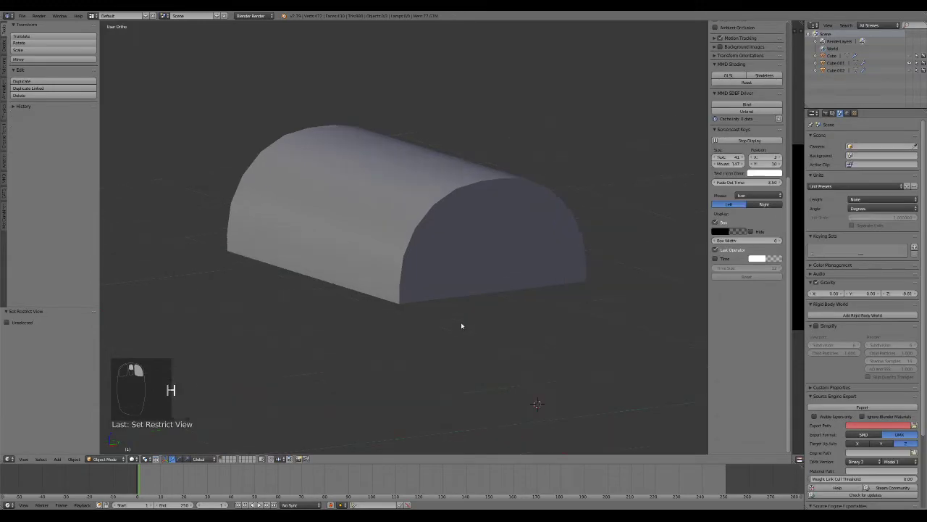
# Fill the narrow outer strip of the lid's open underside between the end edge and the neighbouring loop
pyautogui.press('Tab')
pyautogui.moveTo(460, 323); pyautogui.dragTo(540, 403, button='middle')
pyautogui.moveTo(539, 270); pyautogui.dragTo(539, 366, button='middle')
pyautogui.keyDown('alt'); pyautogui.rightClick(505, 229); pyautogui.keyUp('alt')
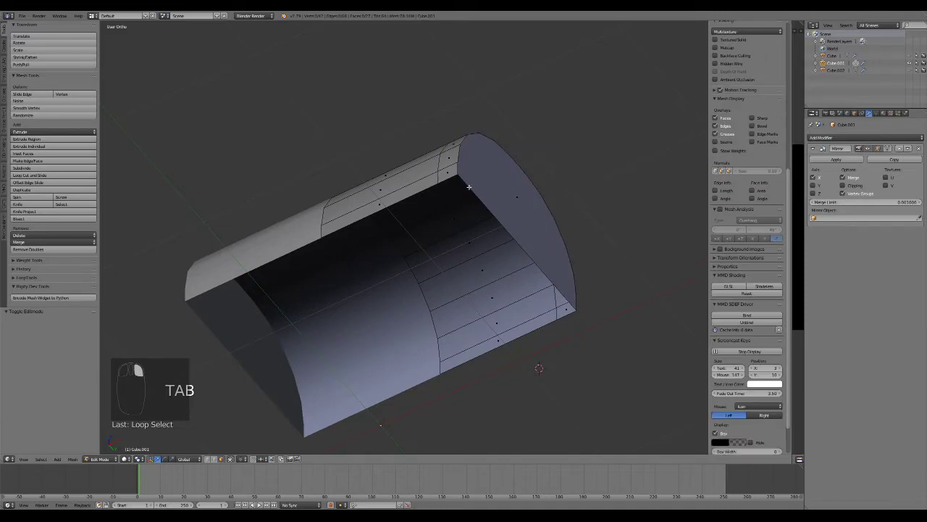
pyautogui.rightClick(514, 236)
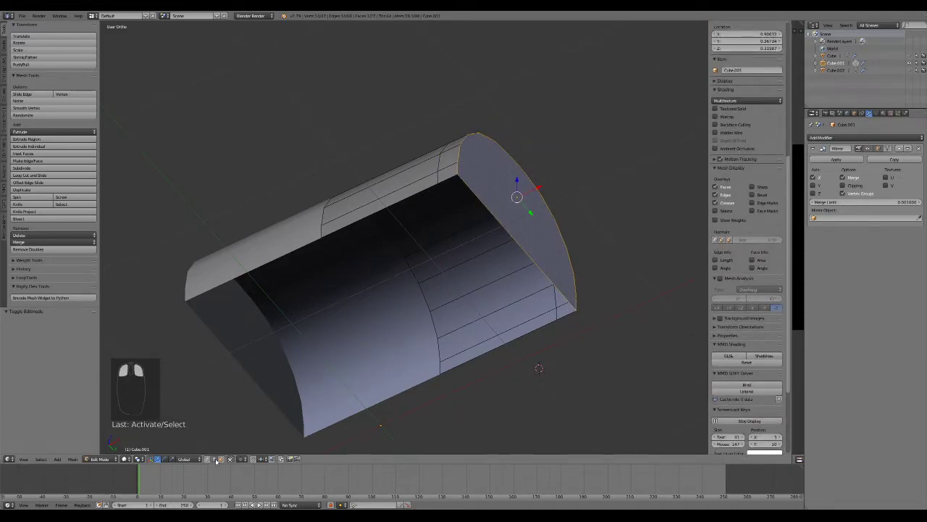
pyautogui.keyDown('alt'); pyautogui.rightClick(497, 220); pyautogui.keyUp('alt')
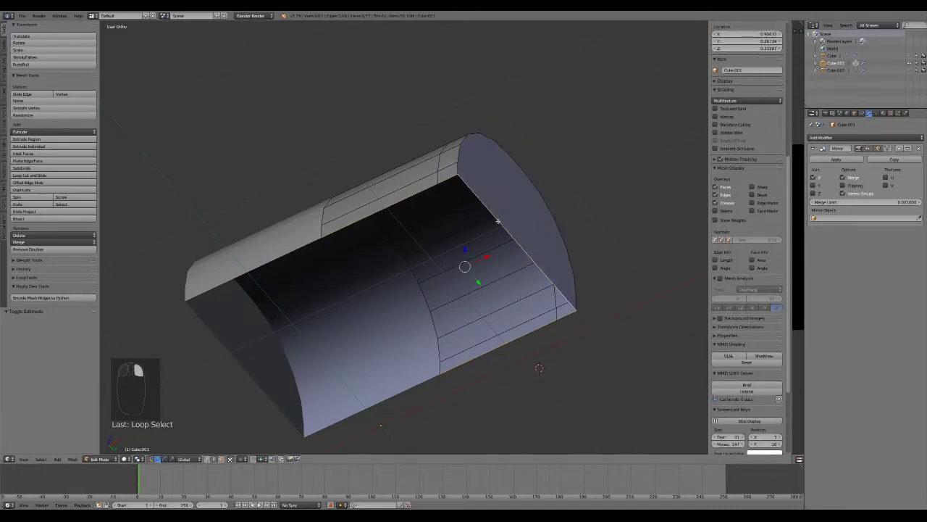
pyautogui.rightClick(447, 180)
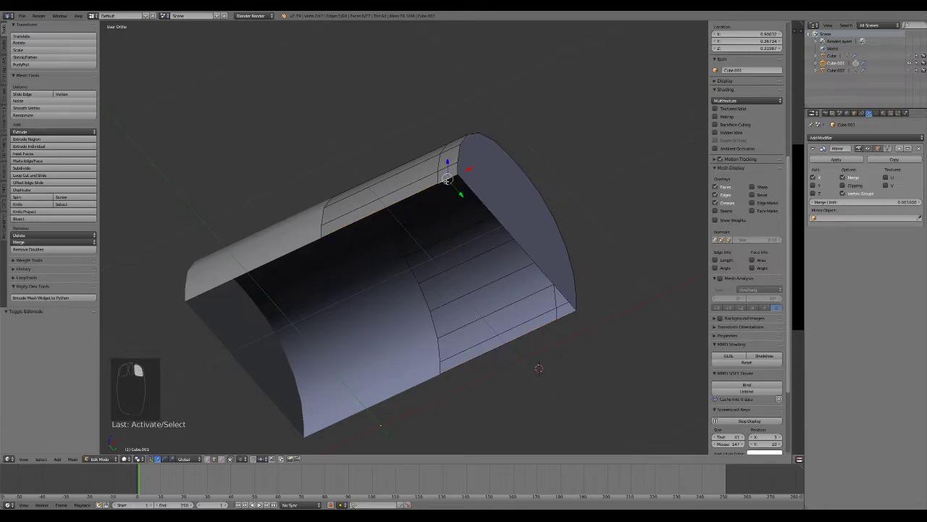
pyautogui.rightClick(507, 246)
pyautogui.press('f')
# Fill the rest of the lid's underside from the strip's inner edge to the mirror centre
pyautogui.moveTo(568, 310); pyautogui.dragTo(546, 210, button='middle')
pyautogui.rightClick(479, 153)
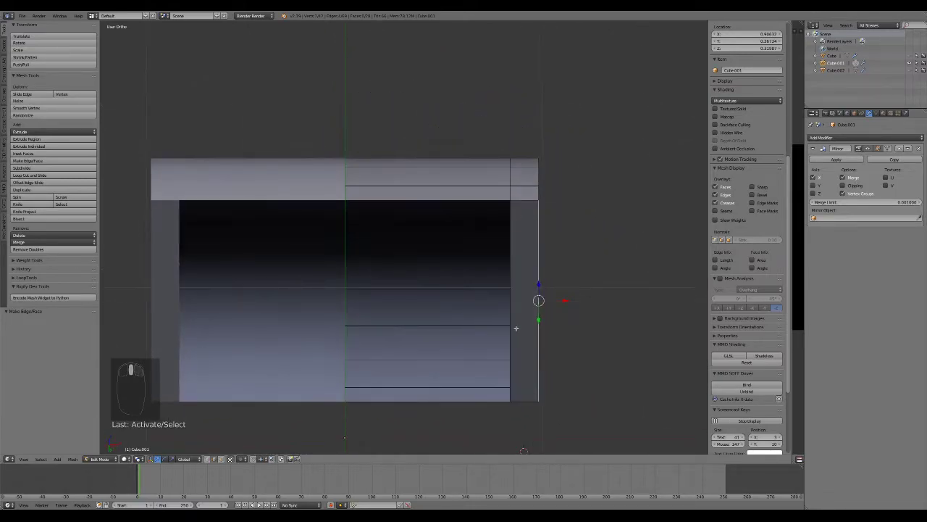
pyautogui.rightClick(512, 258)
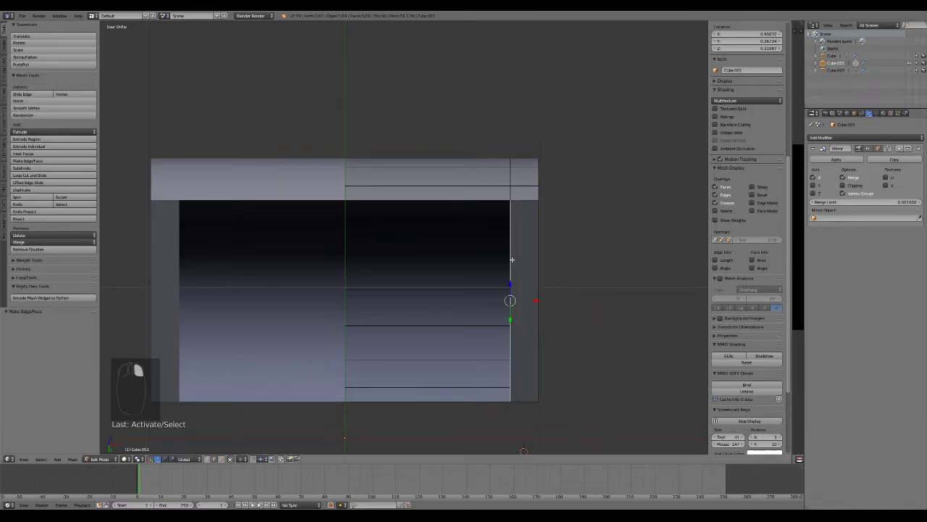
pyautogui.press('f')
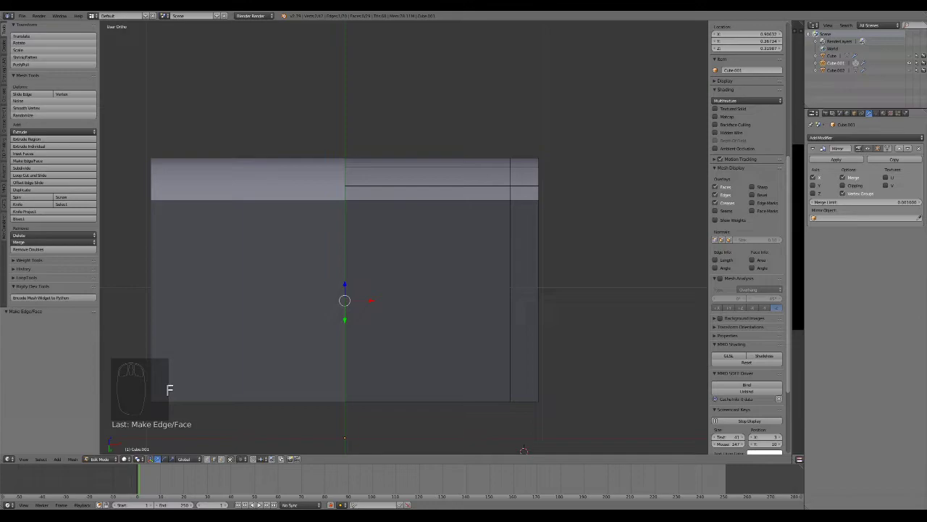
# Extrude the large underside face about 0.54 upward into the lid, working in wireframe side view
pyautogui.rightClick(512, 205)
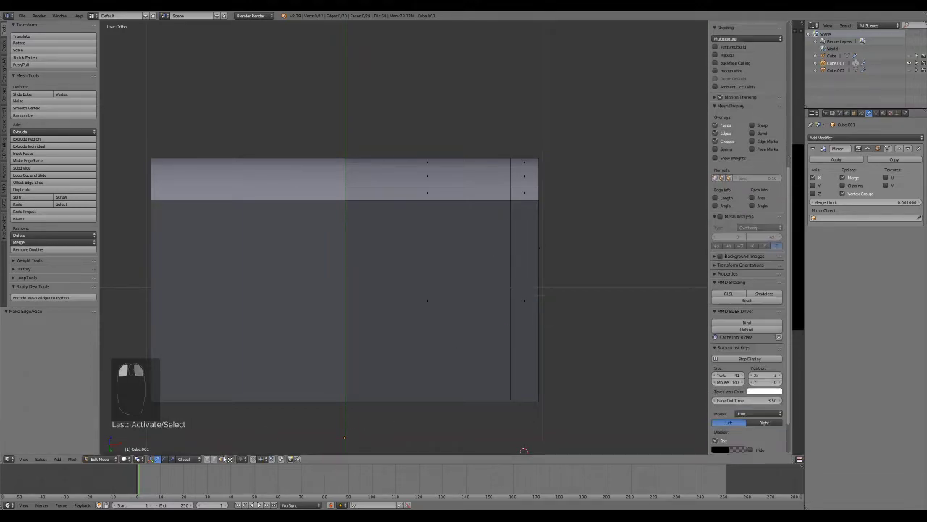
pyautogui.rightClick(435, 276)
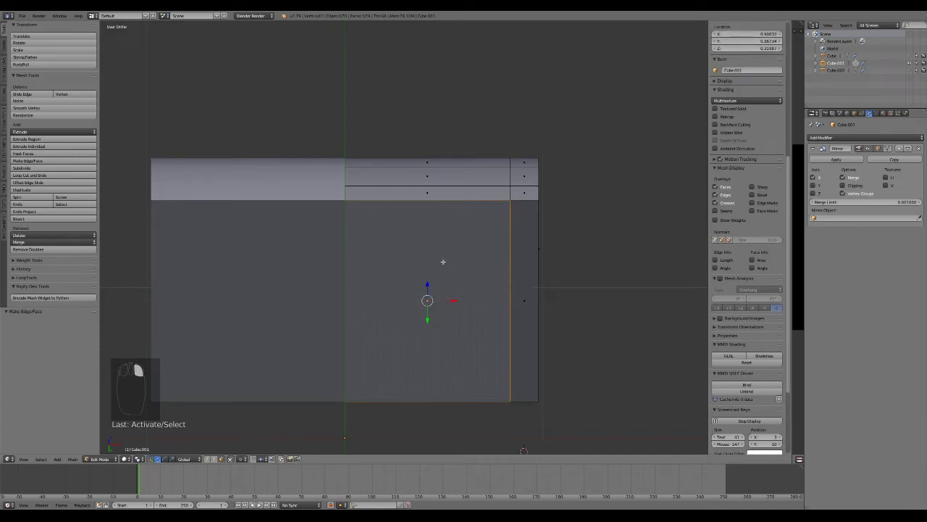
pyautogui.press('KP_3')
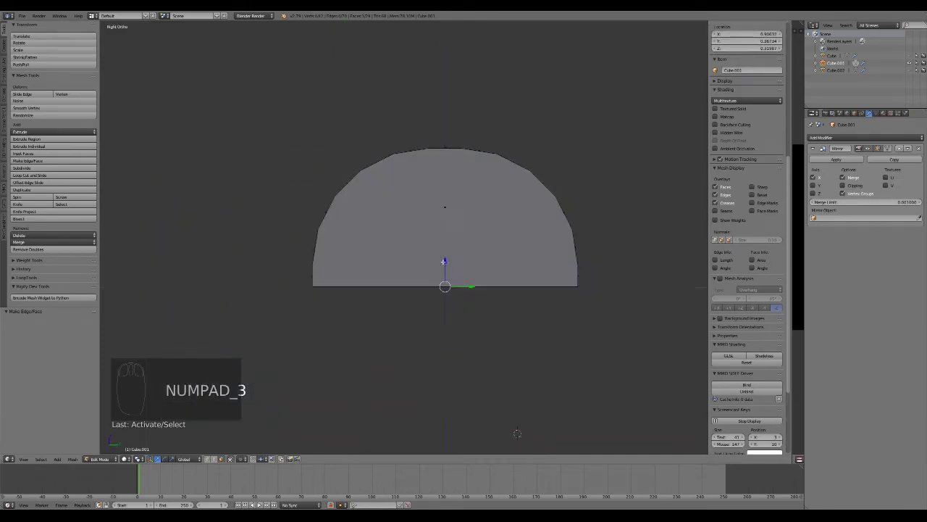
pyautogui.press('z')
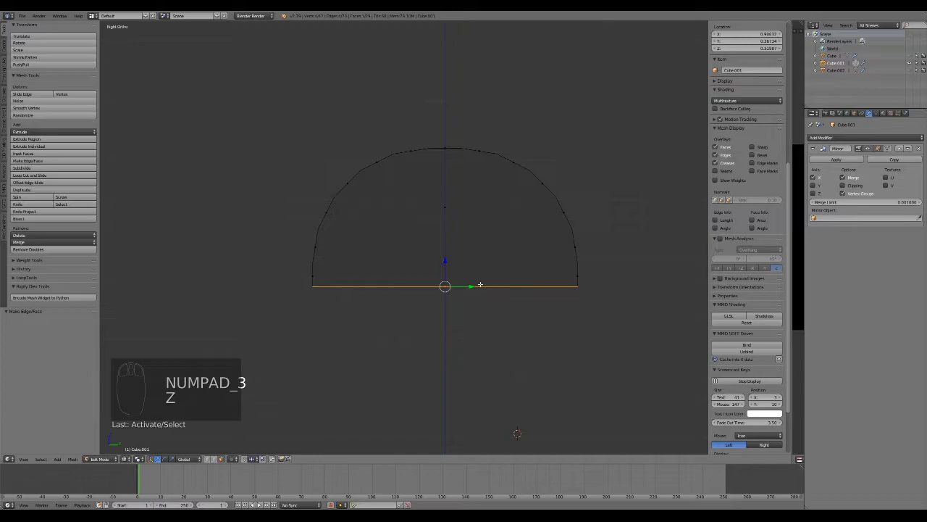
pyautogui.press('e')
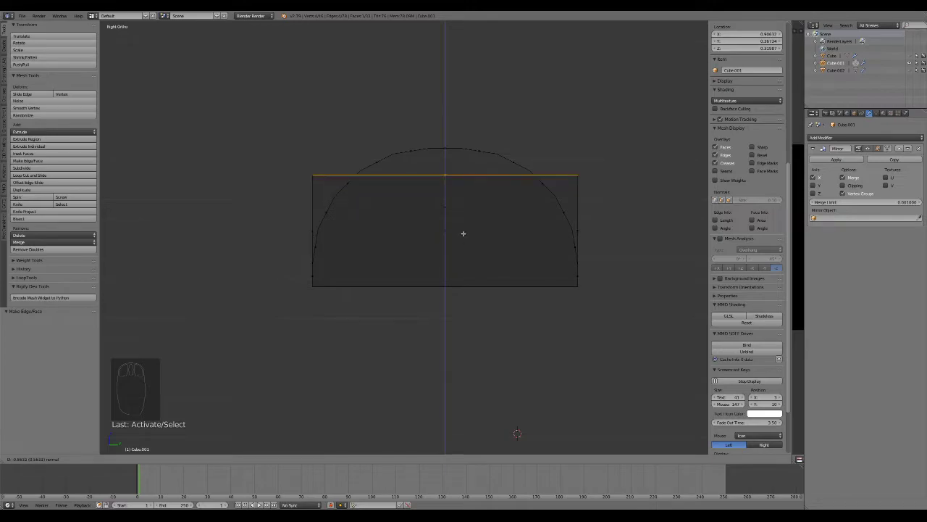
pyautogui.click(463, 236)
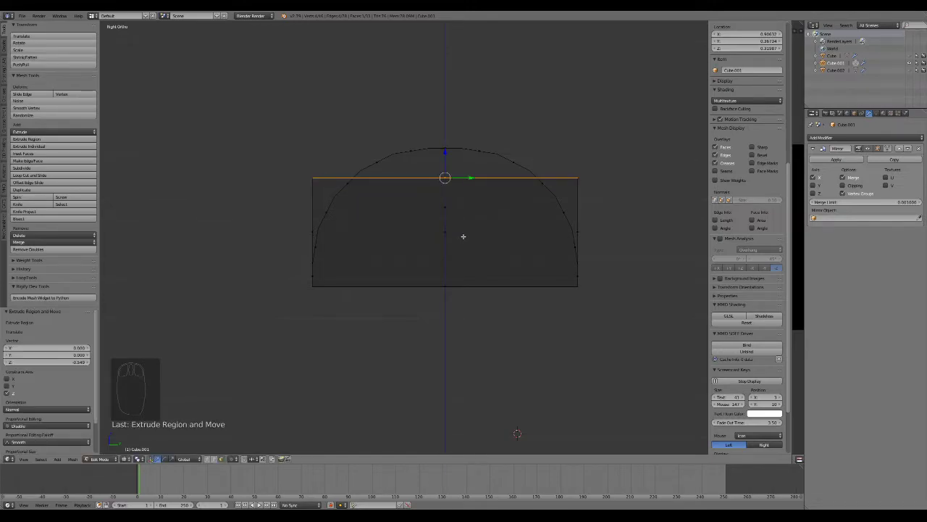
# Scale the extruded inner top face along Y to about 0.52 so its width fits inside the lid's arch
pyautogui.scroll(1, 651, 185)
pyautogui.press('s')
pyautogui.press('y')
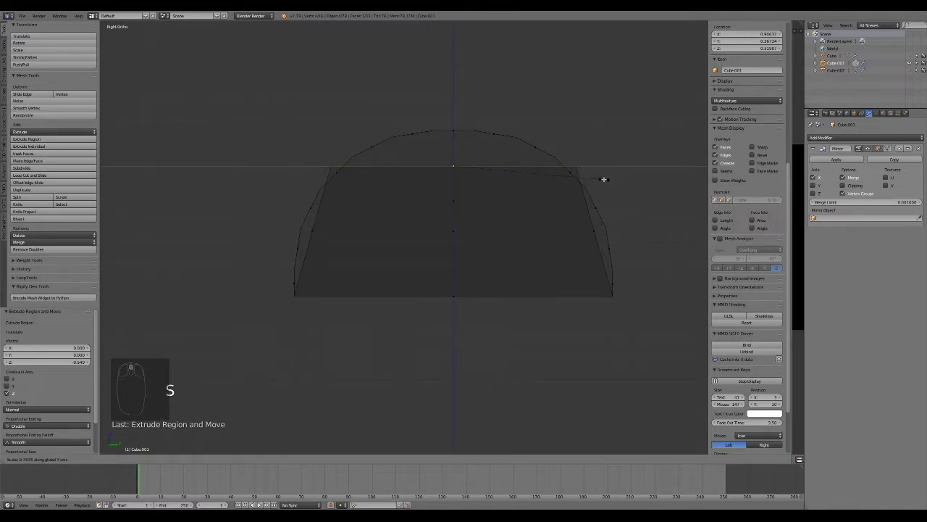
pyautogui.rightClick(590, 176)
pyautogui.press('s')
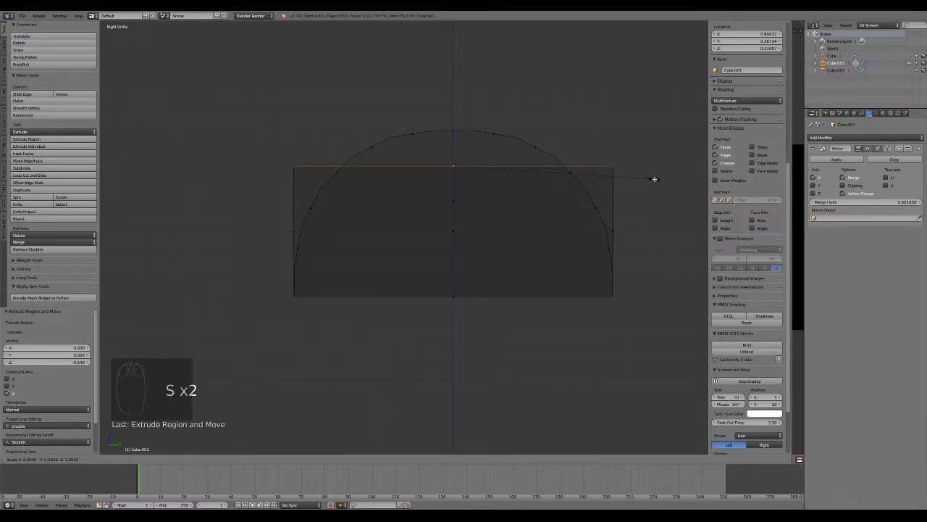
pyautogui.press('y')
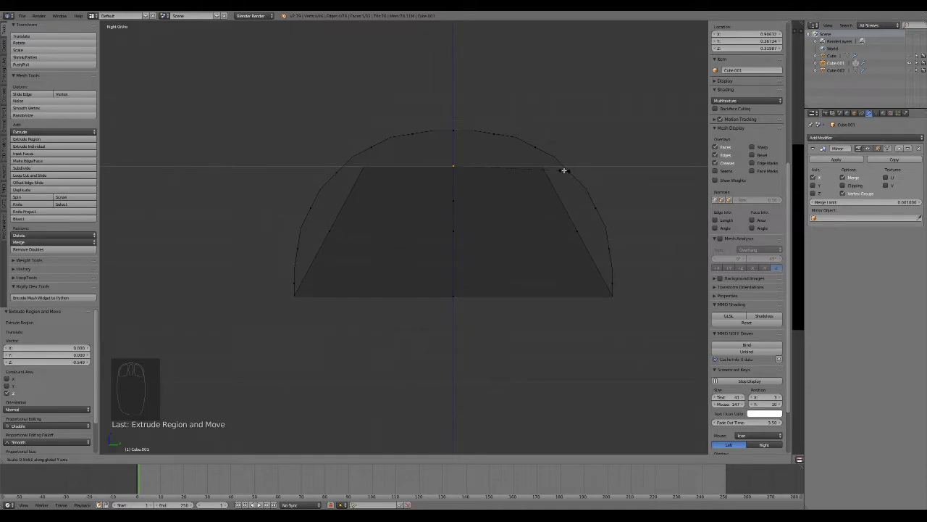
pyautogui.click(558, 168)
# Bevel the two long upper edges of the narrowed inner block by about 0.33 in several segments to form an arch
pyautogui.moveTo(594, 186); pyautogui.dragTo(531, 204, button='middle')
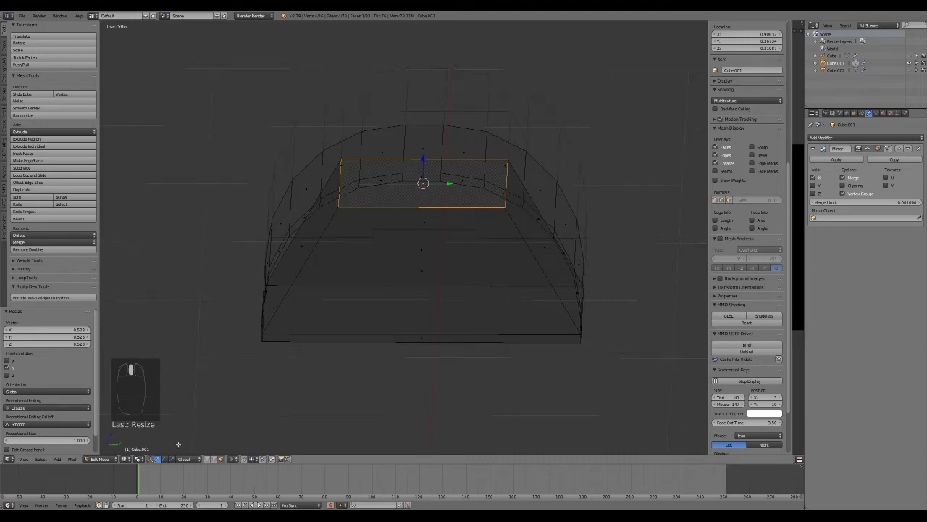
pyautogui.moveTo(442, 326); pyautogui.dragTo(469, 233, button='middle')
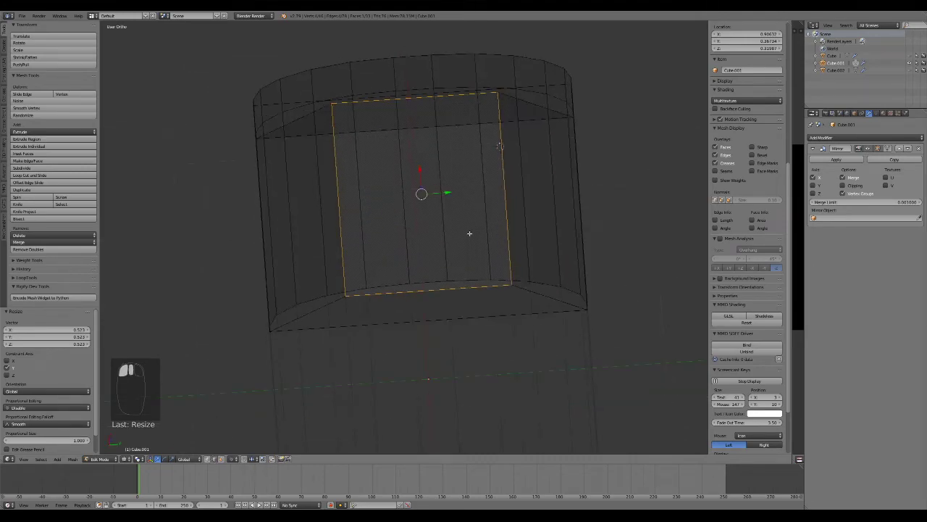
pyautogui.press('z')
pyautogui.rightClick(339, 233)
pyautogui.keyDown('shift'); pyautogui.rightClick(506, 236); pyautogui.keyUp('shift')
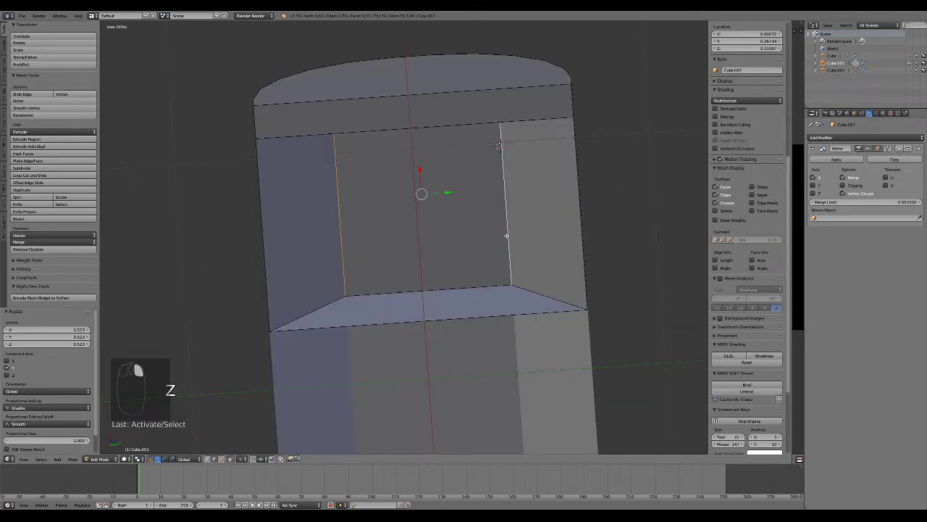
pyautogui.press('KP_3')
pyautogui.press('z')
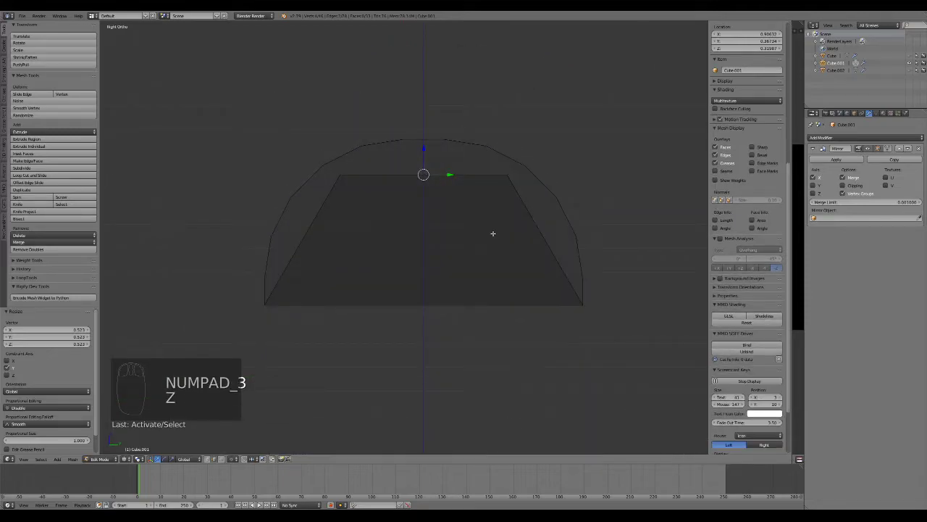
pyautogui.hotkey('ctrl', 'b')
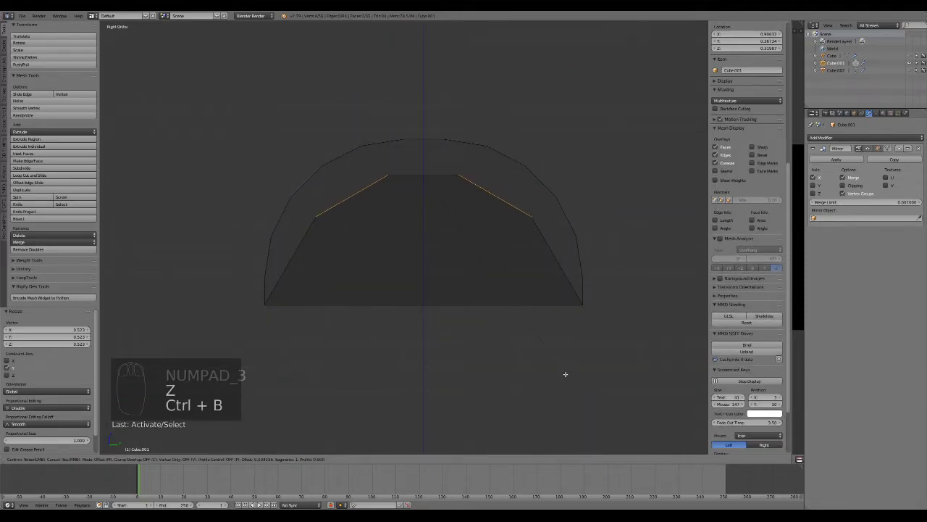
pyautogui.scroll(2, 563, 404)
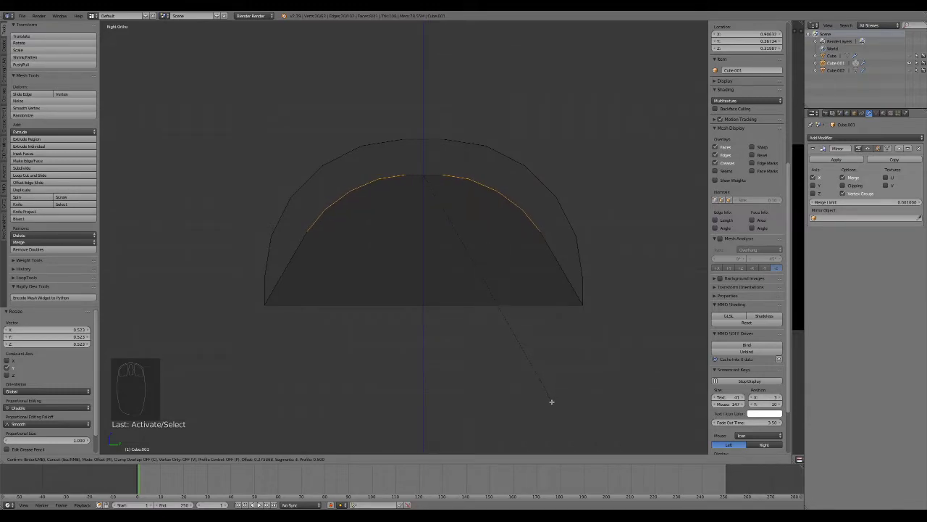
pyautogui.click(545, 420)
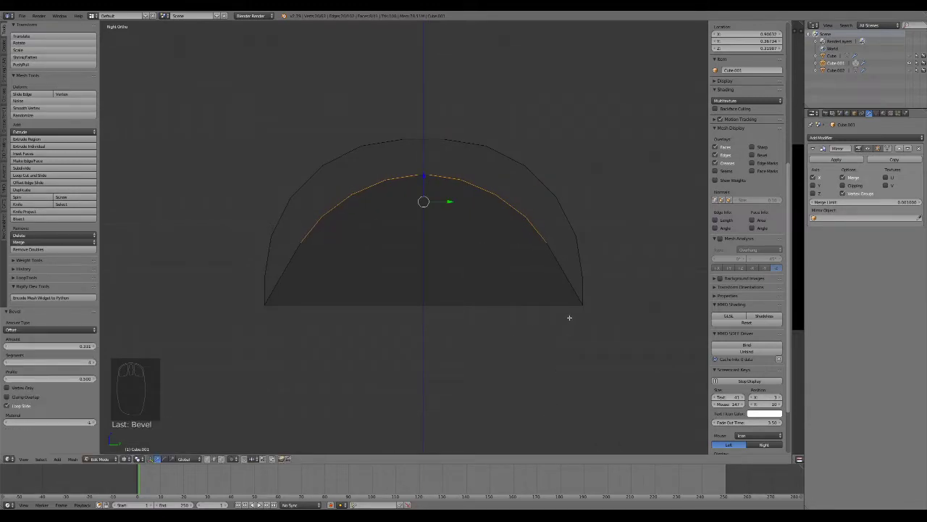
# Undo the arch bevel and the narrowing of the inner top face
pyautogui.hotkey('ctrl', 'z')
pyautogui.hotkey('ctrl', 'z')
pyautogui.hotkey('ctrl', 'z')
pyautogui.hotkey('ctrl', 'z')
pyautogui.hotkey('ctrl', 'z')
pyautogui.hotkey('ctrl', 'z')
# Try to bevel the two long upper edges of the full-width extruded block with two segments
pyautogui.moveTo(410, 190); pyautogui.dragTo(292, 183, button='middle')
pyautogui.keyDown('alt'); pyautogui.rightClick(265, 191); pyautogui.keyUp('alt')
pyautogui.click(214, 459)
pyautogui.rightClick(261, 191)
pyautogui.keyDown('shift'); pyautogui.rightClick(585, 186); pyautogui.keyUp('shift')
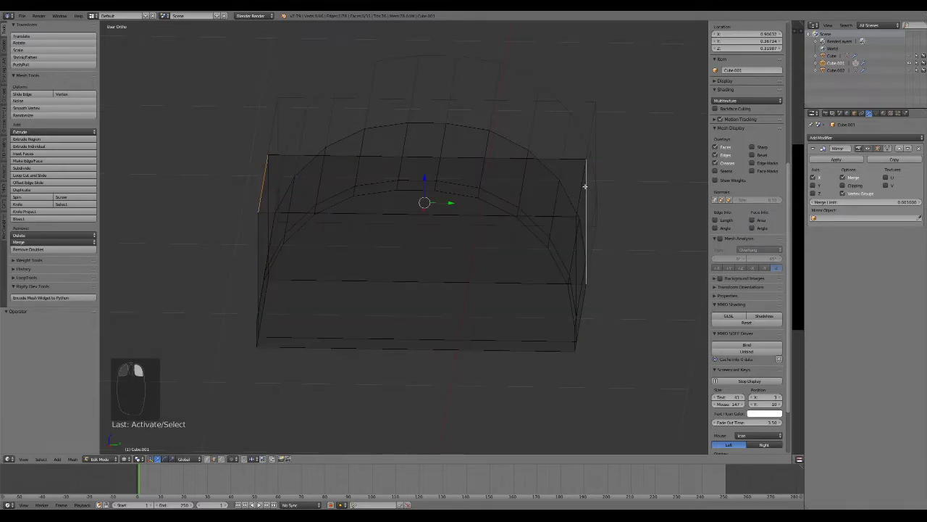
pyautogui.hotkey('ctrl', 'z')
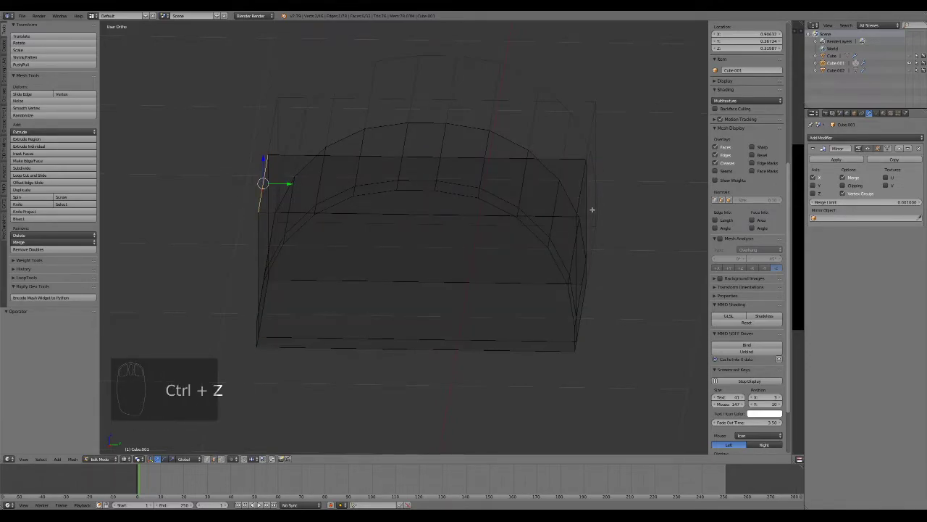
pyautogui.moveTo(578, 191); pyautogui.dragTo(617, 211, button='middle')
pyautogui.keyDown('shift'); pyautogui.rightClick(596, 182); pyautogui.keyUp('shift')
pyautogui.press('KP_3')
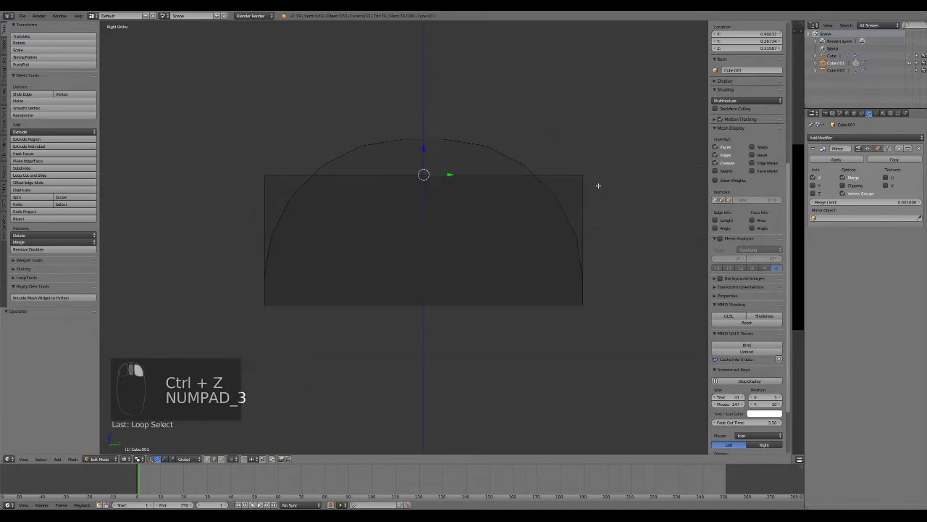
pyautogui.hotkey('ctrl', 'b')
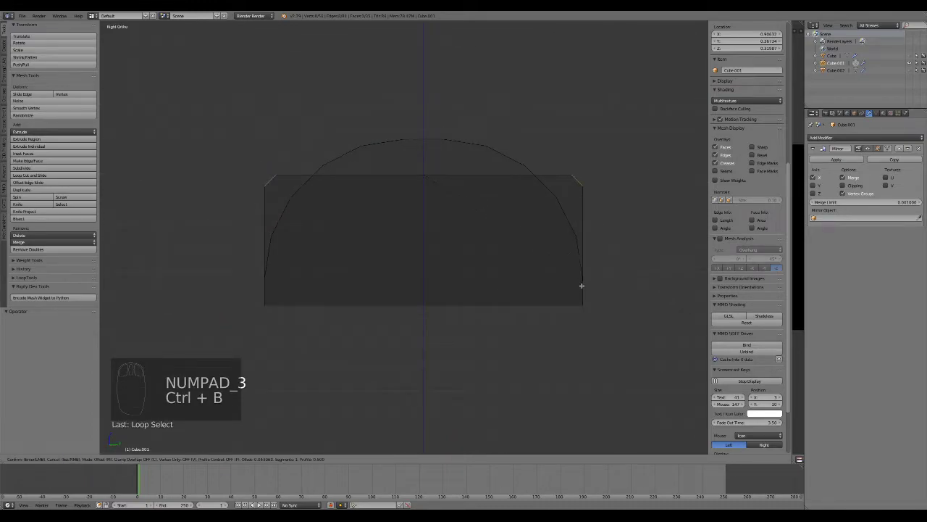
pyautogui.scroll(1, 587, 372)
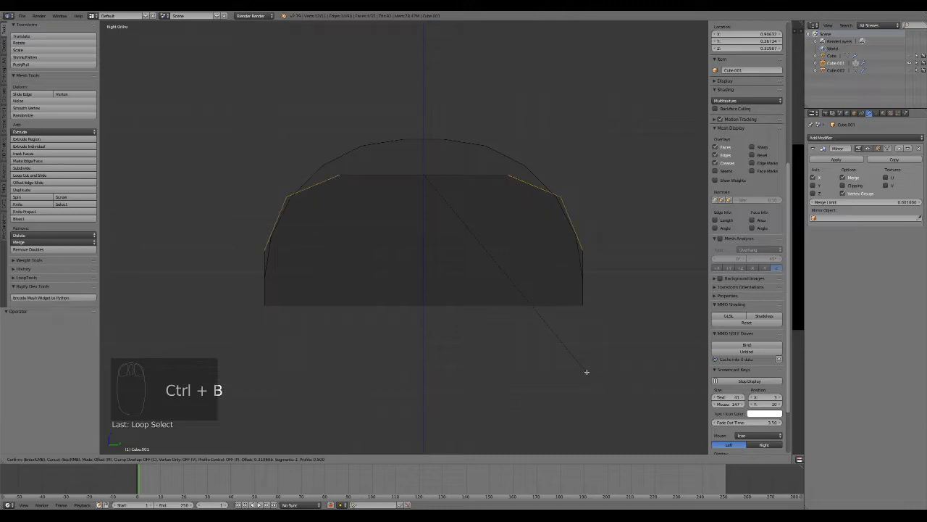
pyautogui.rightClick(593, 418)
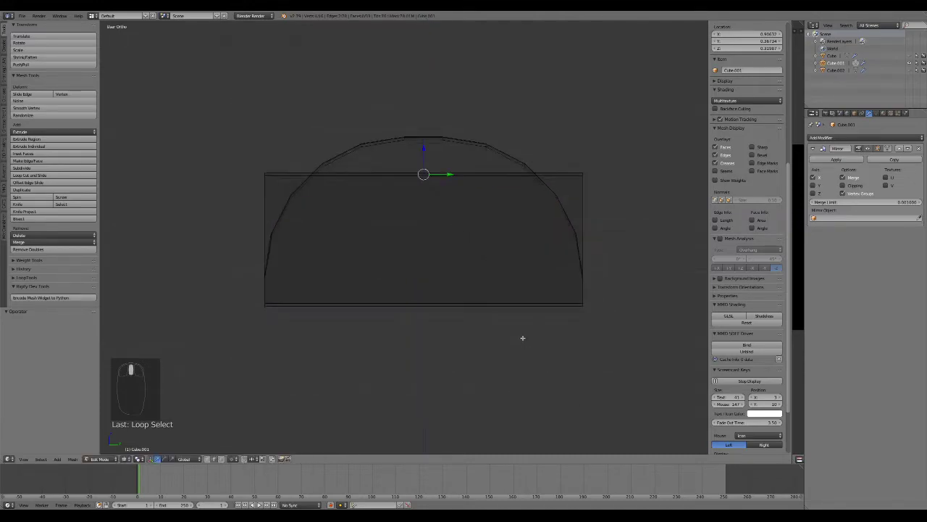
# Delete the upper vertices of the extruded block inside the lid
pyautogui.moveTo(523, 339); pyautogui.dragTo(560, 320, button='middle')
pyautogui.keyDown('shift'); pyautogui.rightClick(532, 157); pyautogui.keyUp('shift')
pyautogui.press('x')
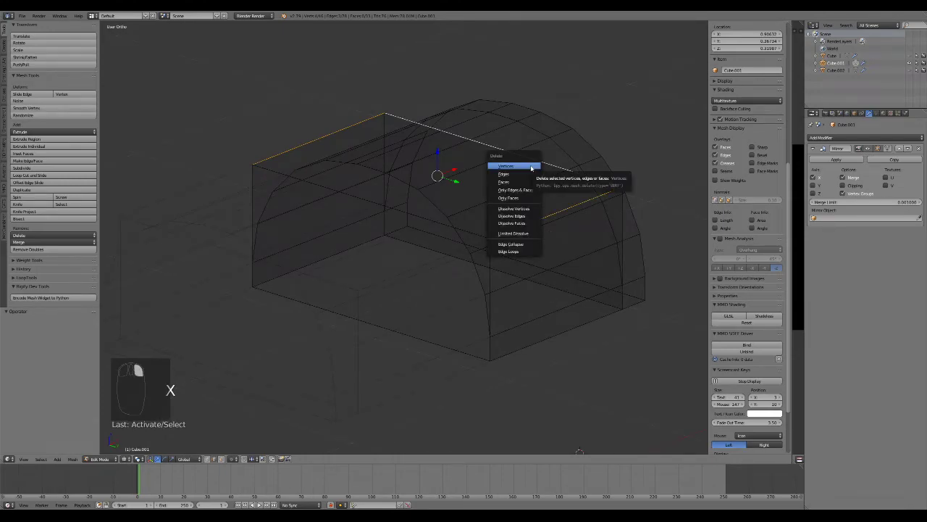
pyautogui.click(531, 164)
# Fill the large opening in the lid's underside between the end strip and the mirror centre
pyautogui.press('z')
pyautogui.moveTo(501, 276); pyautogui.dragTo(526, 238, button='middle')
pyautogui.keyDown('alt'); pyautogui.rightClick(527, 237); pyautogui.keyUp('alt')
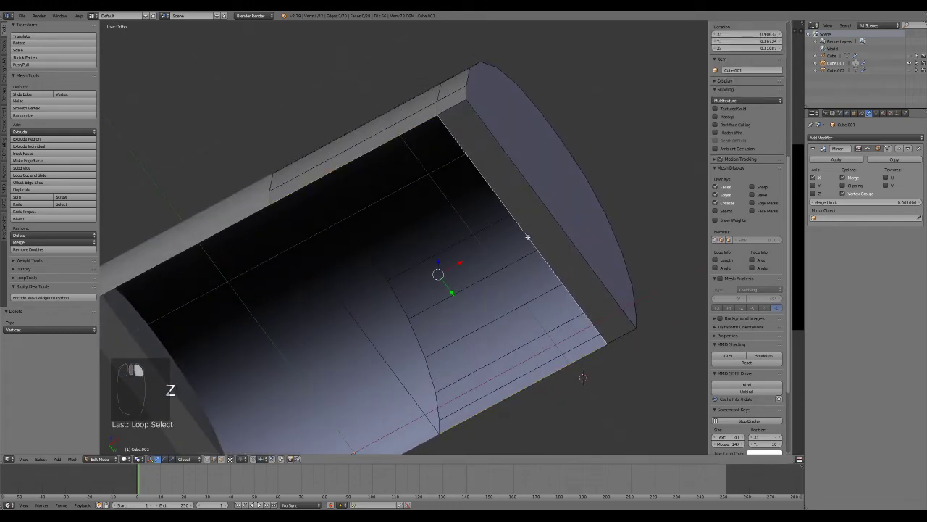
pyautogui.rightClick(558, 274)
pyautogui.press('f')
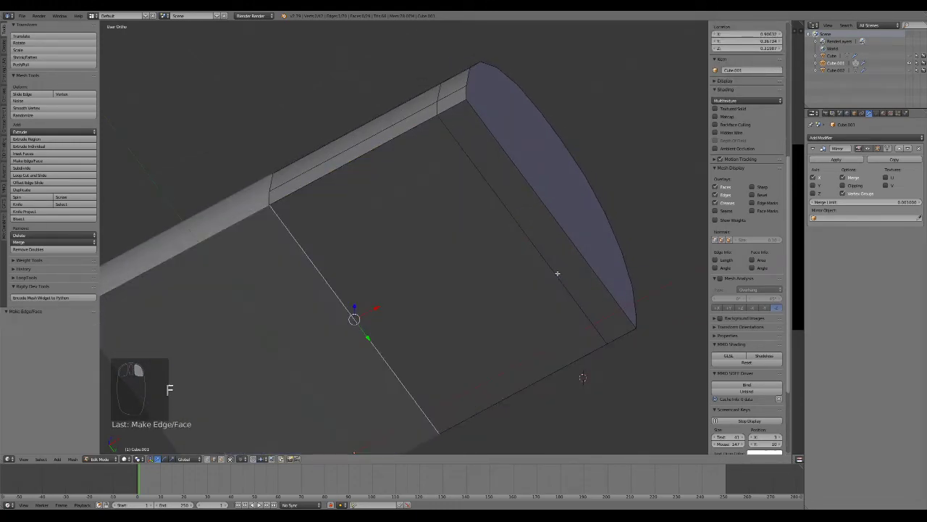
# Try to inset only the large underside face by extruding it in place and scaling it to about 0.8
pyautogui.rightClick(492, 260)
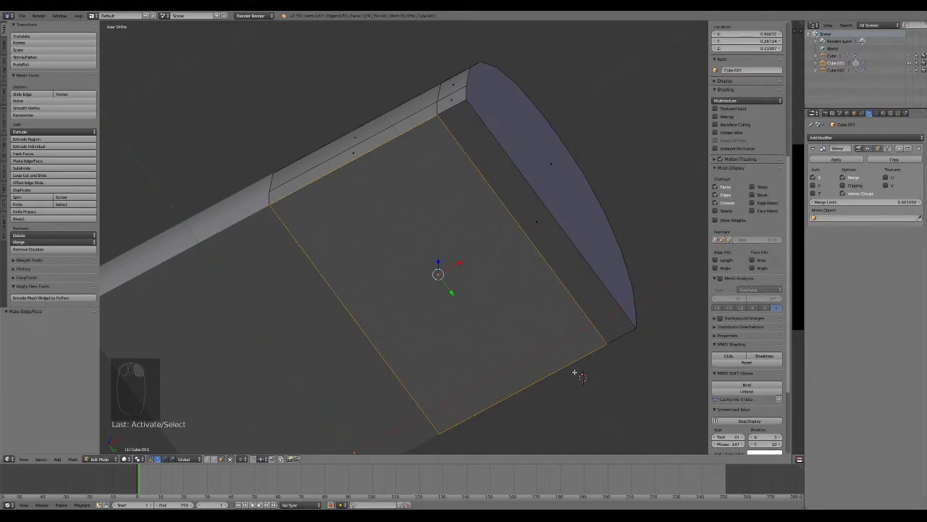
pyautogui.press('e')
pyautogui.rightClick(559, 333)
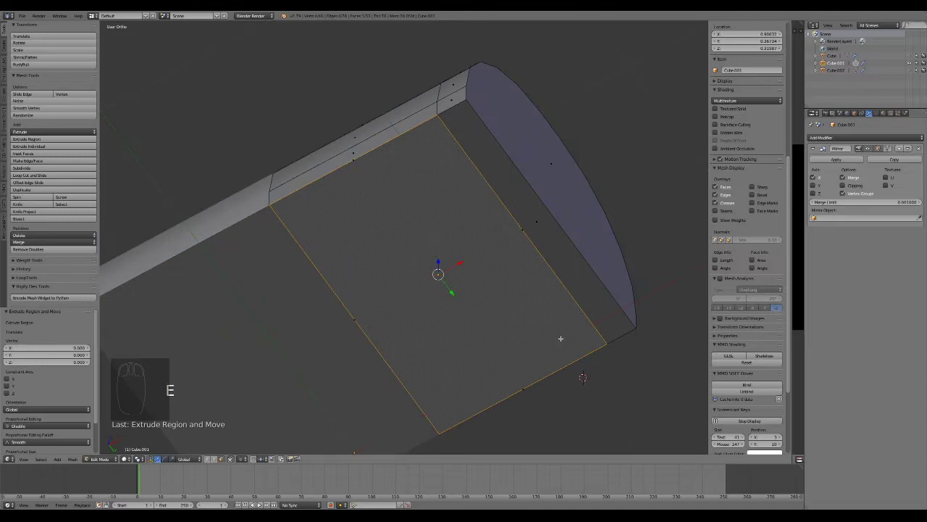
pyautogui.press('s')
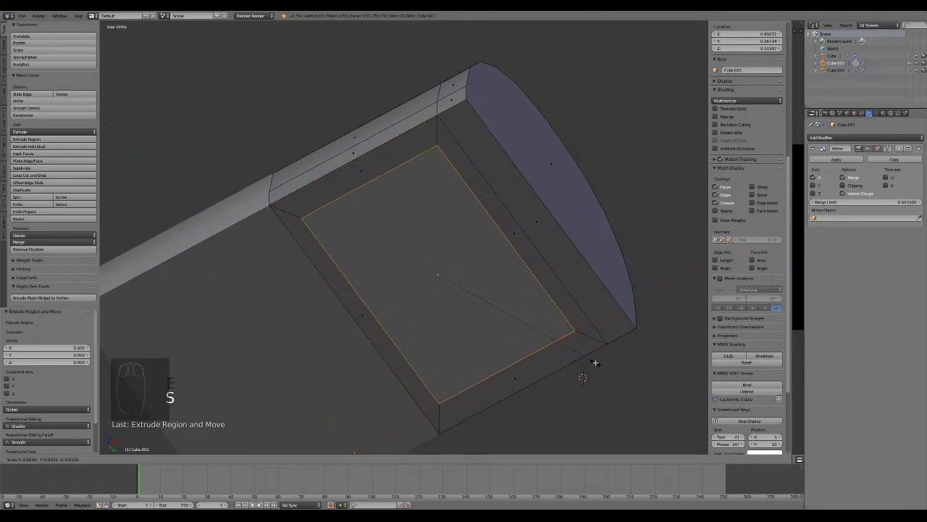
pyautogui.click(593, 359)
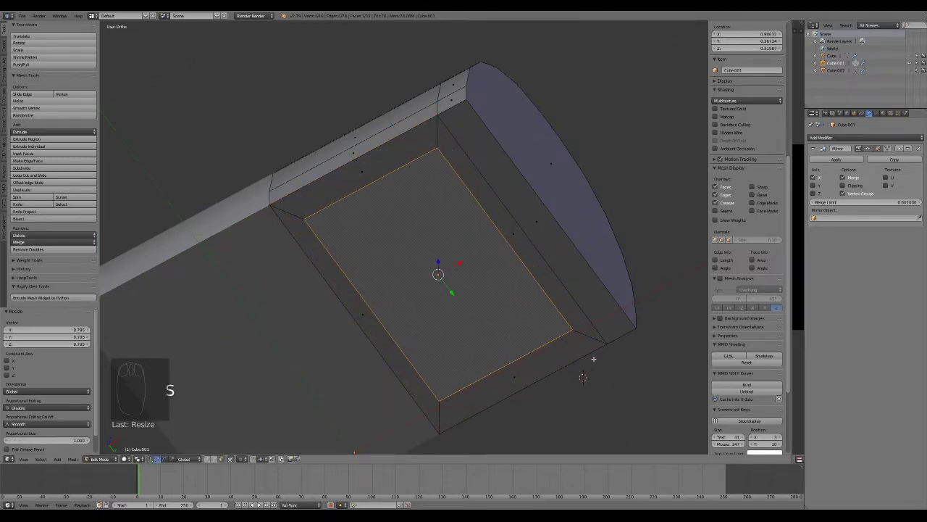
pyautogui.hotkey('ctrl', 'z')
pyautogui.hotkey('ctrl', 'z')
pyautogui.hotkey('ctrl', 'z')
# Extrude the large underside face and the end strip together in place, and scale them to about 0.8
pyautogui.rightClick(534, 224)
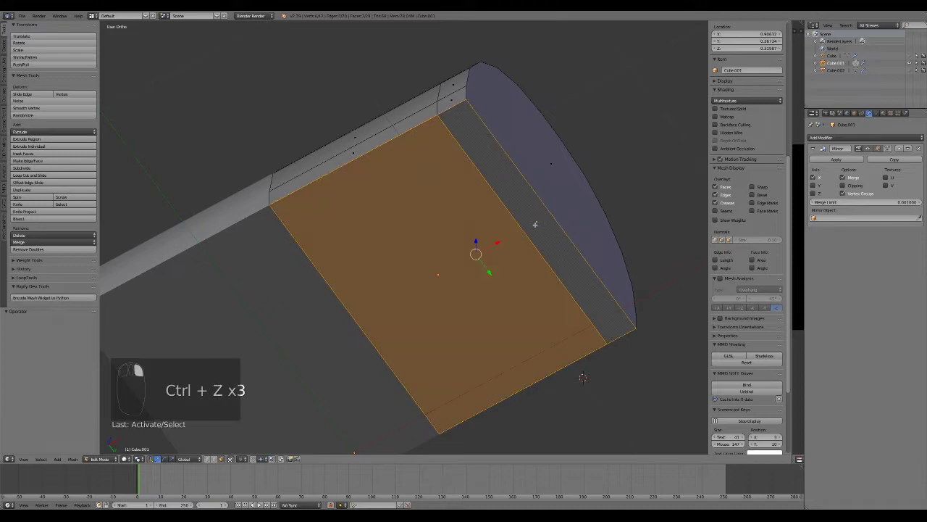
pyautogui.press('e')
pyautogui.rightClick(613, 347)
pyautogui.press('s')
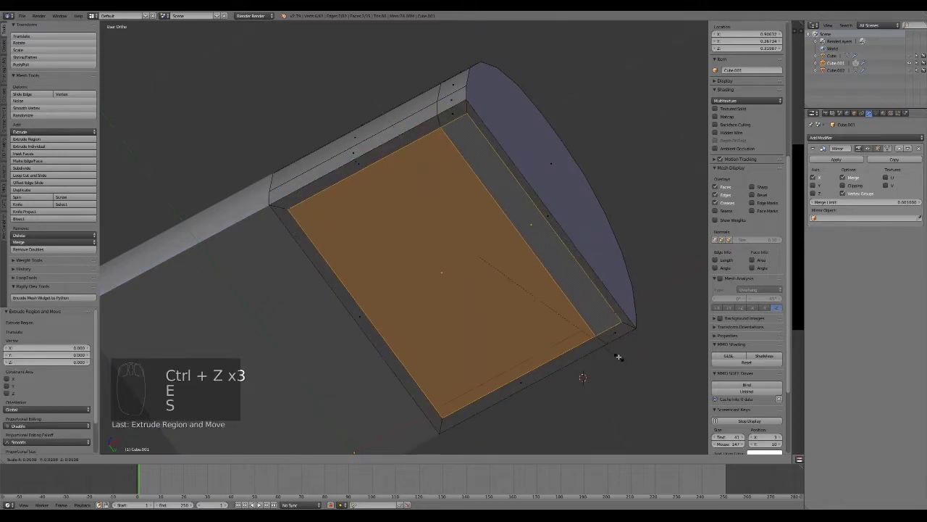
pyautogui.click(600, 329)
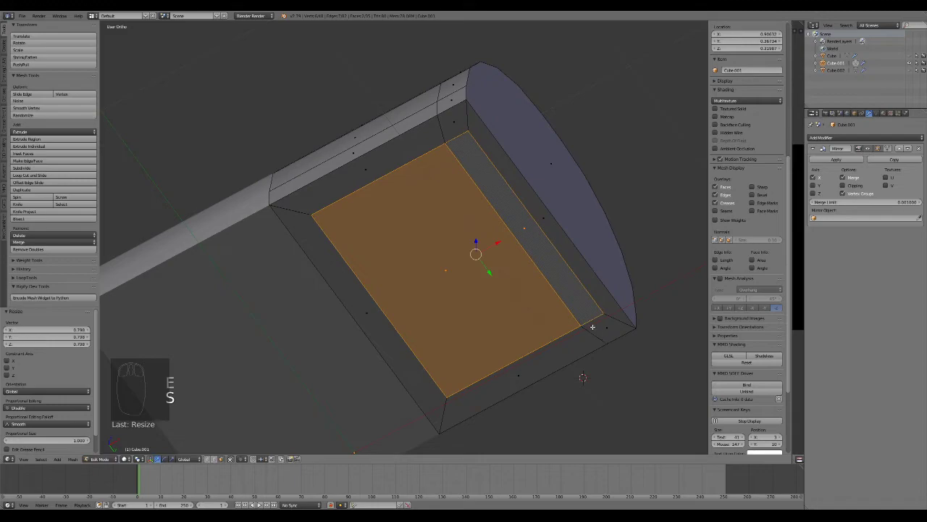
# Delete the narrow border face along the mirror centre of the lid's underside
pyautogui.moveTo(443, 254); pyautogui.dragTo(424, 268, button='middle')
pyautogui.rightClick(347, 275)
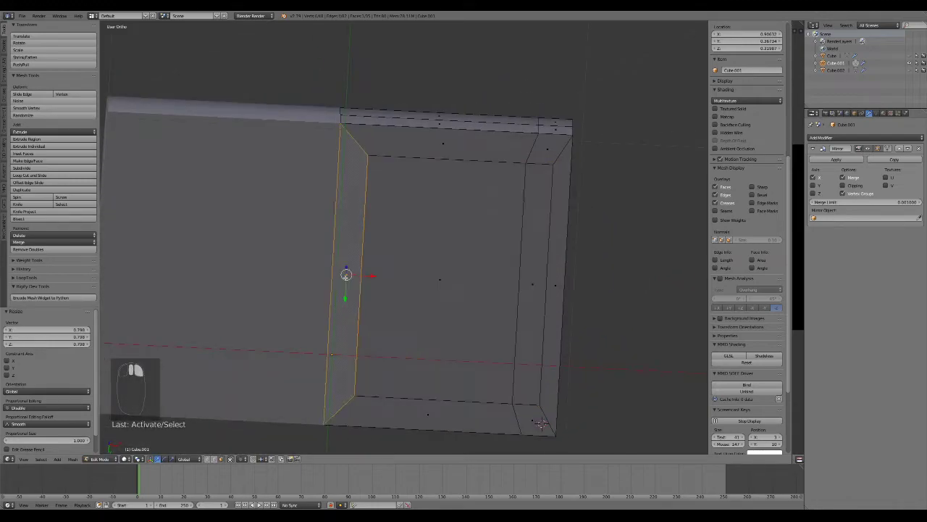
pyautogui.press('x')
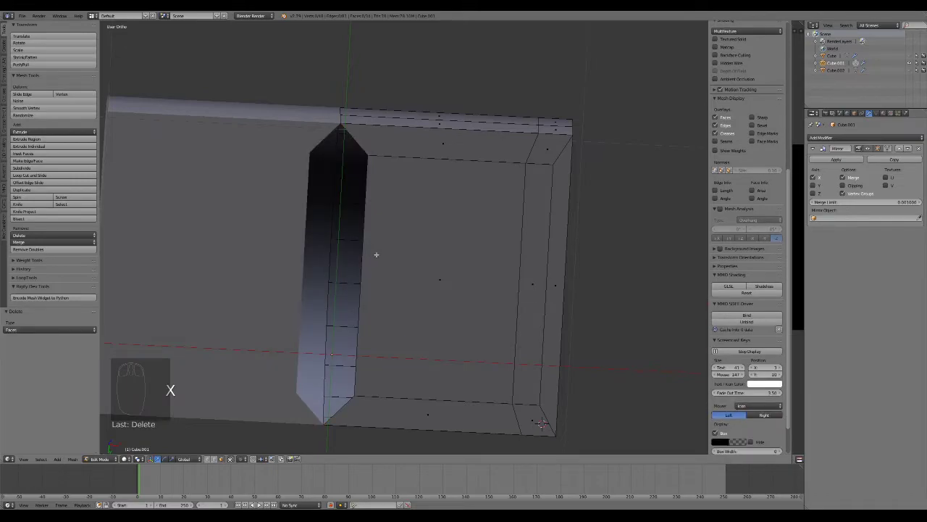
# Turn on clipping for the Mirror modifier and move the inset underside faces along X to the mirror centre
pyautogui.rightClick(430, 273)
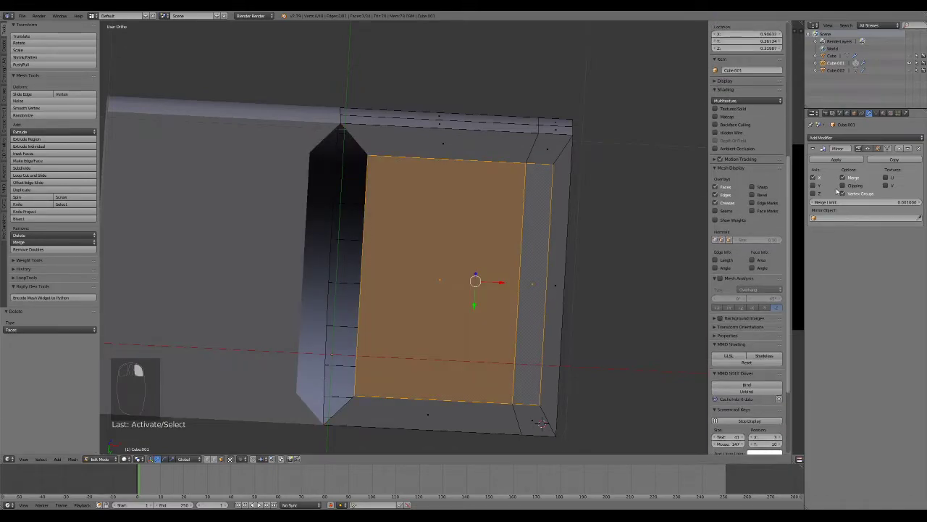
pyautogui.click(846, 186)
pyautogui.moveTo(500, 282)
pyautogui.mouseDown()
pyautogui.moveTo(464, 279)
pyautogui.moveTo(501, 275)
pyautogui.mouseUp()
# Delete the narrow border face at the outer end of the lid's underside
pyautogui.rightClick(556, 285)
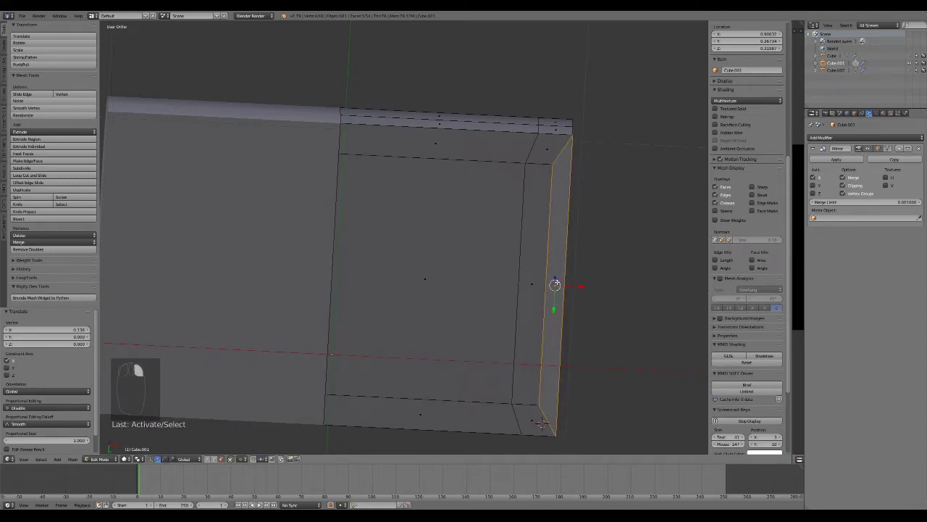
pyautogui.press('x')
pyautogui.click(554, 282)
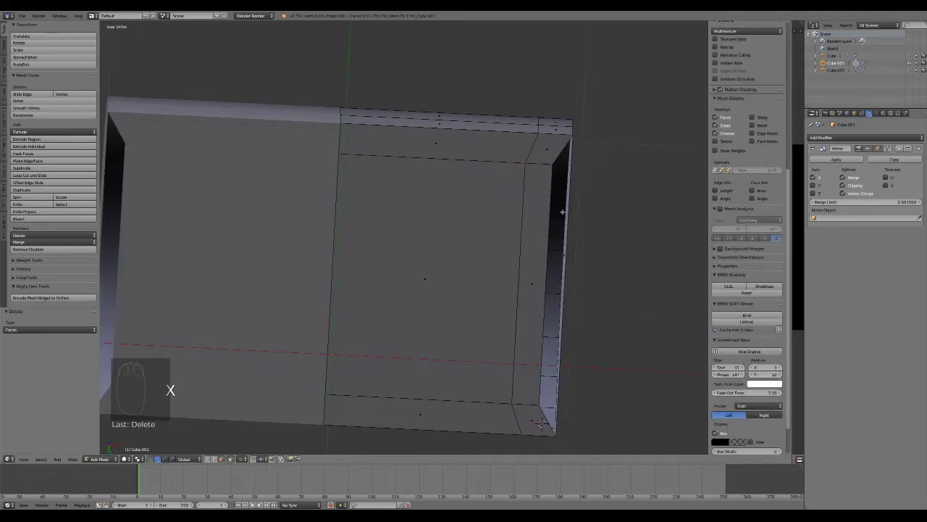
pyautogui.rightClick(542, 189)
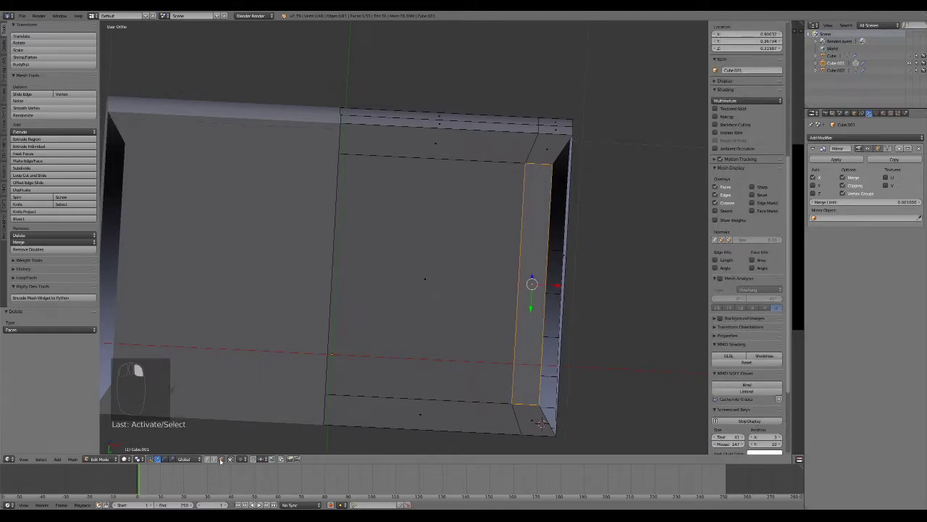
pyautogui.moveTo(304, 387); pyautogui.dragTo(485, 149, button='middle')
pyautogui.moveTo(573, 265); pyautogui.dragTo(557, 281, button='middle')
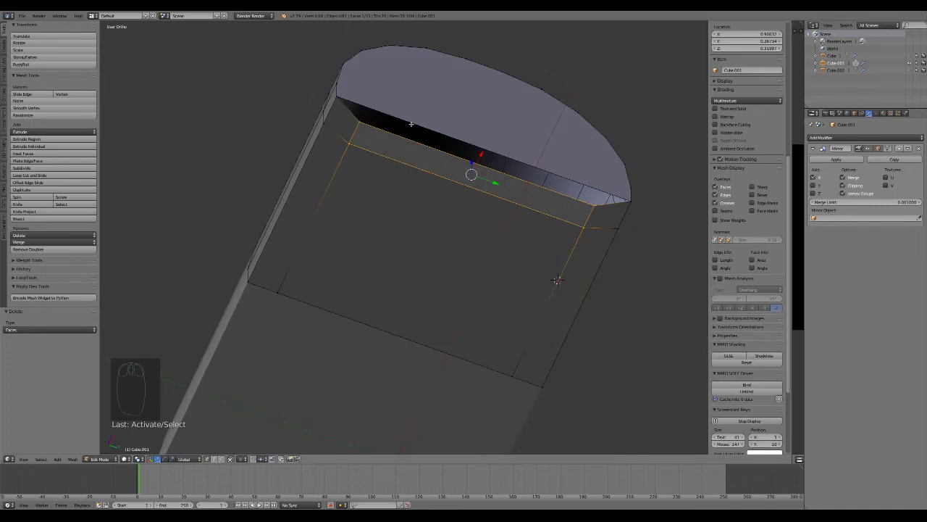
pyautogui.hotkey('ctrl', 'r')
pyautogui.rightClick(355, 95)
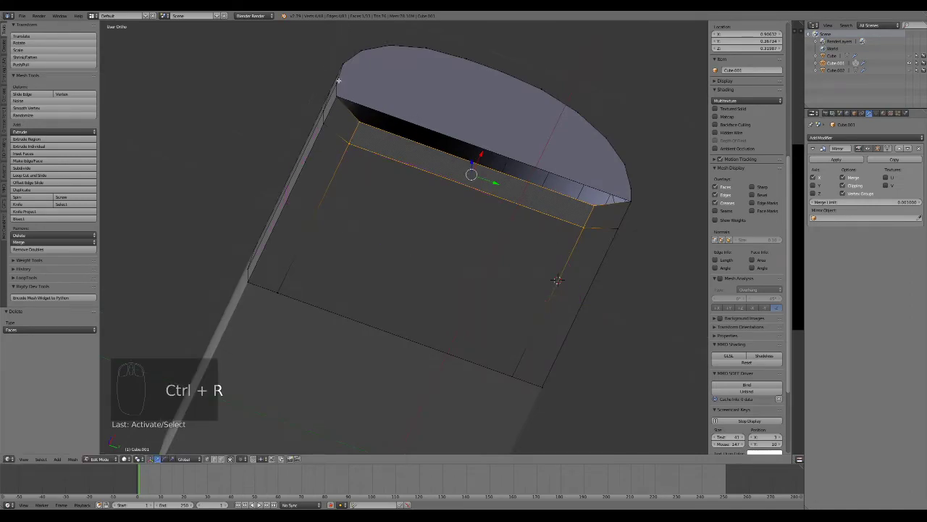
pyautogui.keyDown('alt'); pyautogui.rightClick(338, 77); pyautogui.keyUp('alt')
pyautogui.hotkey('ctrl', 'b')
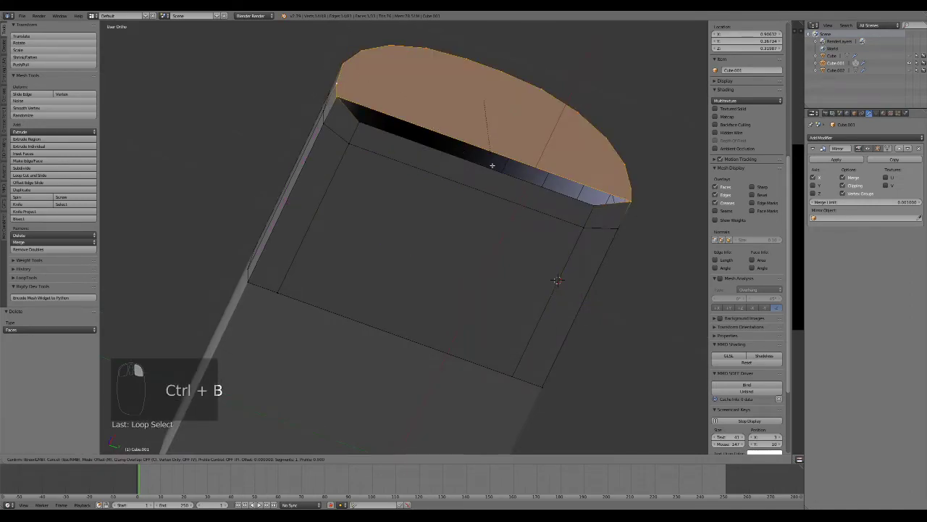
pyautogui.rightClick(493, 195)
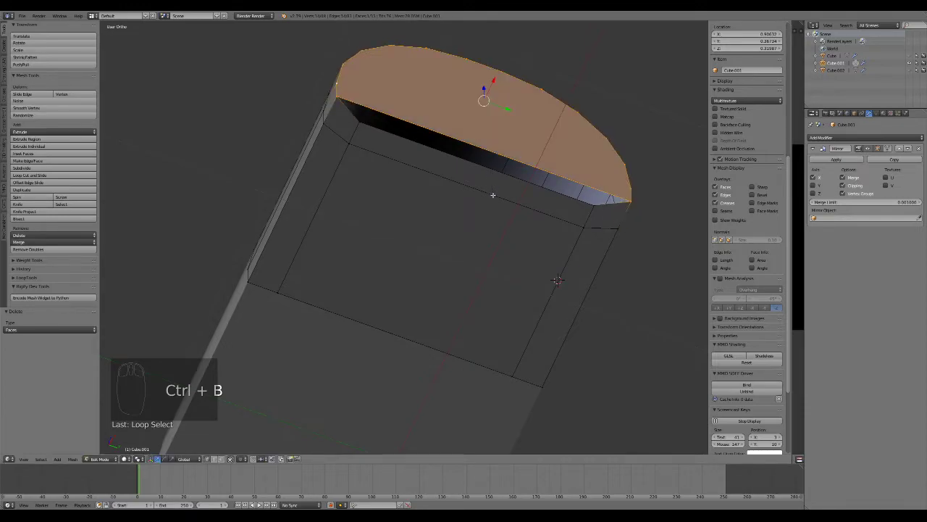
pyautogui.hotkey('ctrl', 'z')
# Try deleting the lid's arched end face, and undo the deletion
pyautogui.moveTo(459, 154); pyautogui.dragTo(547, 236, button='middle')
pyautogui.keyDown('alt'); pyautogui.rightClick(562, 233); pyautogui.keyUp('alt')
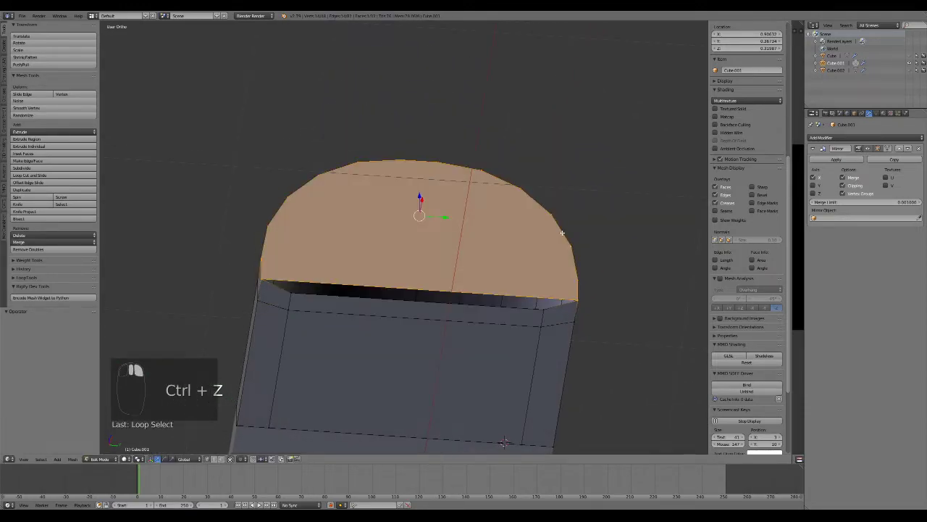
pyautogui.press('x')
pyautogui.click(495, 259)
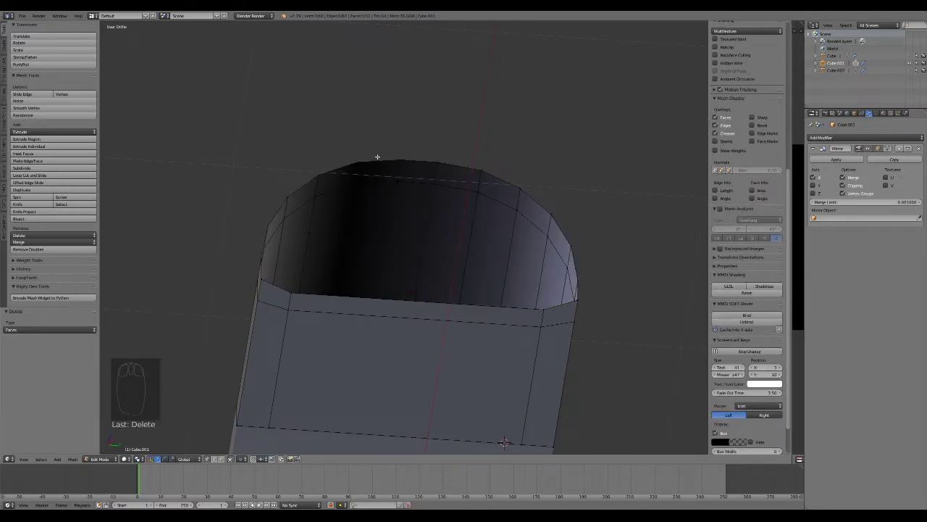
pyautogui.hotkey('ctrl', 'z')
# Extrude the lid's arched end face in place and scale it to about 0.8
pyautogui.press('e')
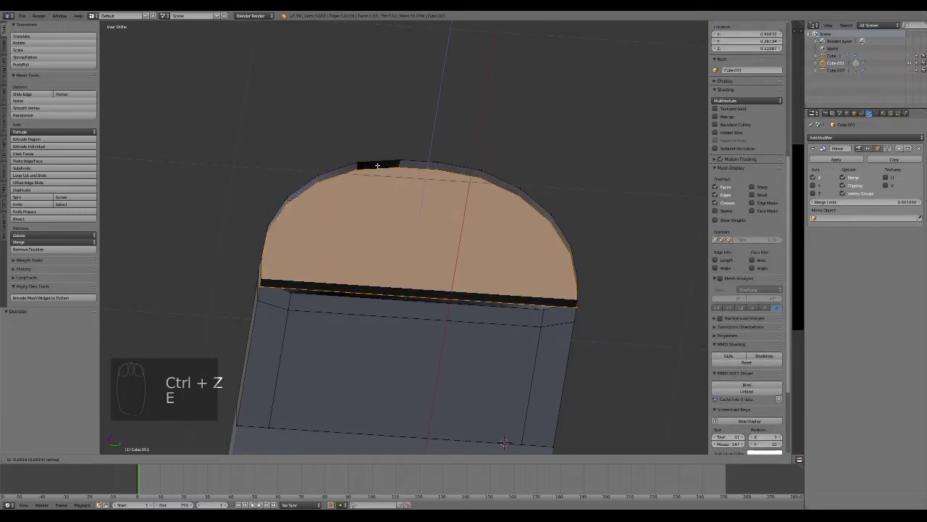
pyautogui.rightClick(378, 170)
pyautogui.press('s')
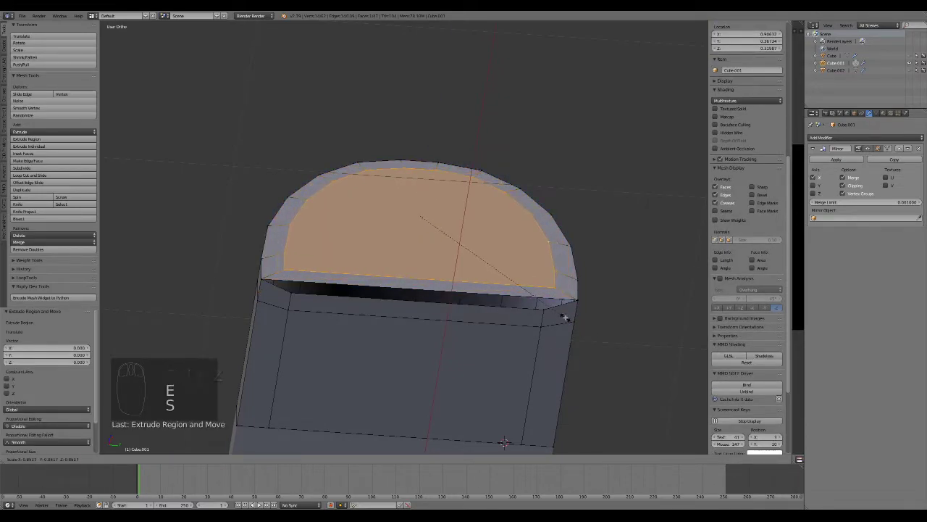
pyautogui.click(558, 306)
# Lower the inset arched end face by about 0.06 along Z in the side view
pyautogui.press('KP_3')
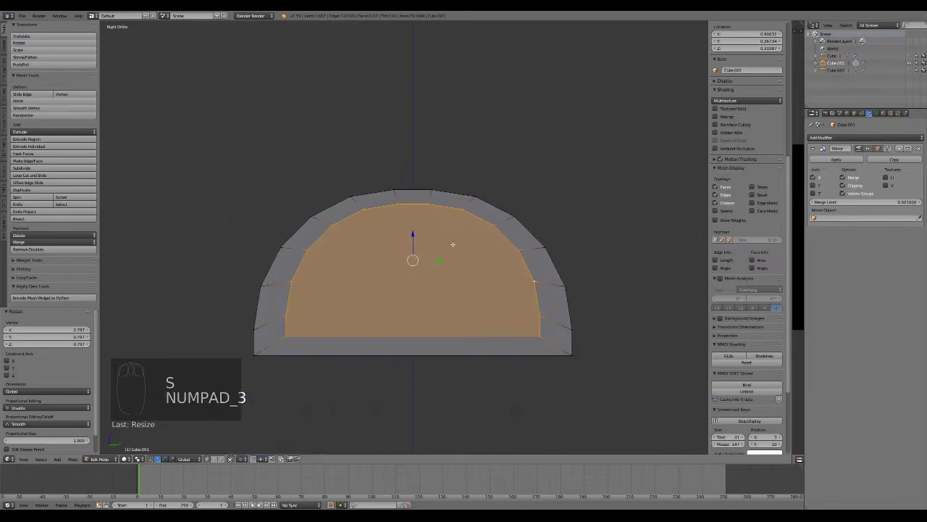
pyautogui.moveTo(411, 231); pyautogui.dragTo(411, 252)
pyautogui.moveTo(425, 306); pyautogui.dragTo(423, 263, button='middle')
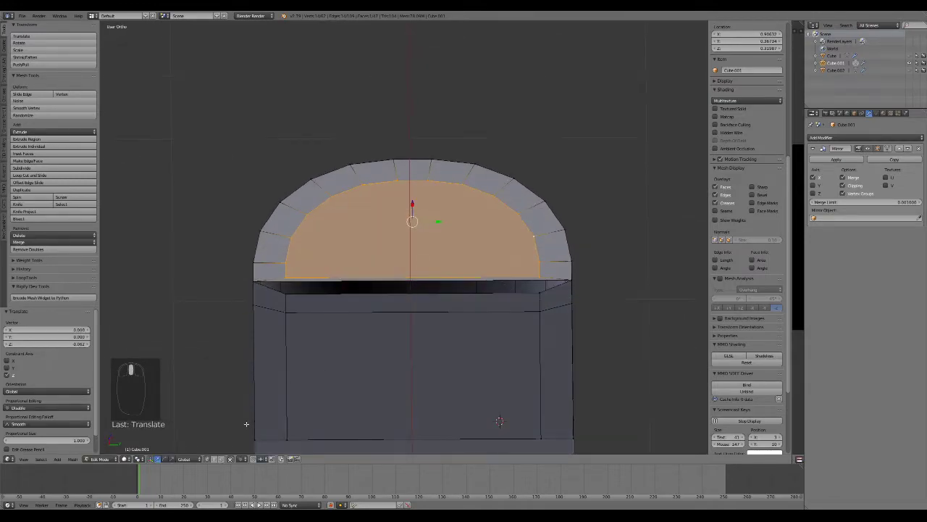
# Delete the narrow border face beneath the inset arched end face, using face selection
pyautogui.click(221, 460)
pyautogui.rightClick(417, 280)
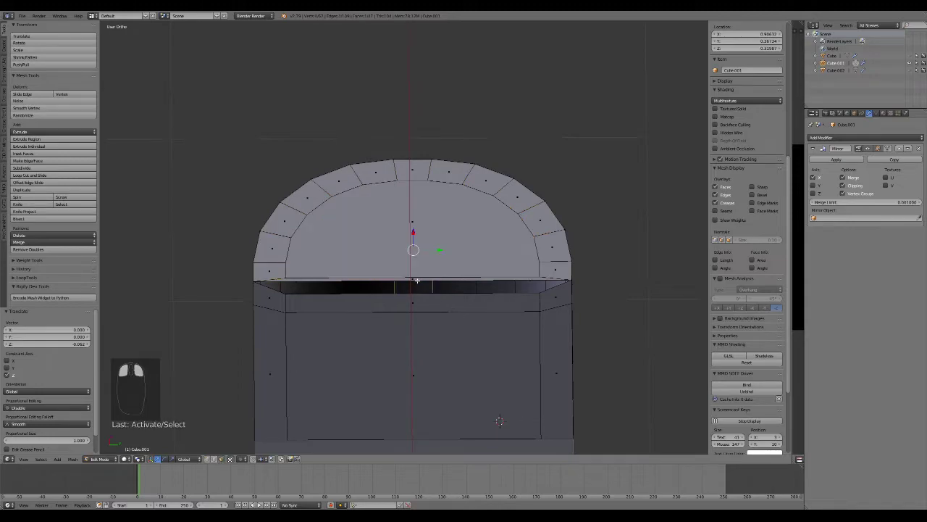
pyautogui.keyDown('alt'); pyautogui.rightClick(417, 279); pyautogui.keyUp('alt')
pyautogui.press('x')
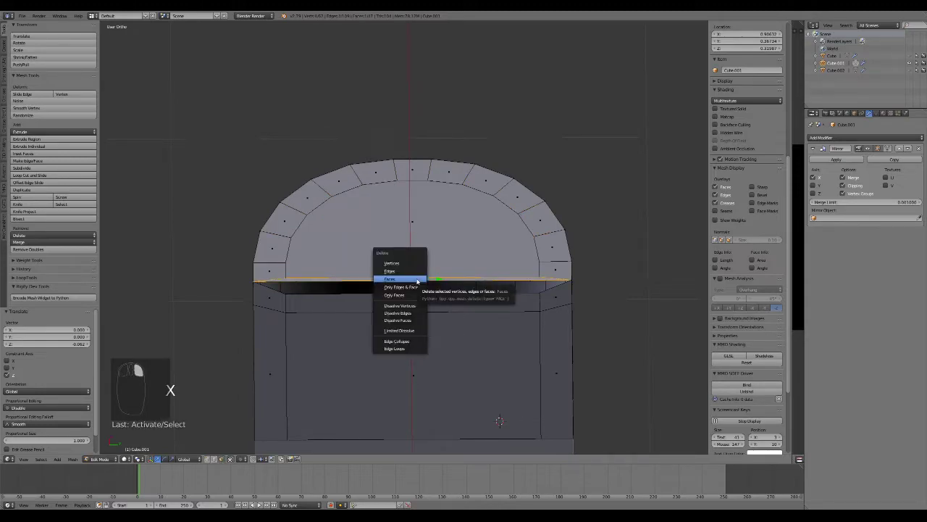
pyautogui.click(419, 278)
# Lower the inset arched end face slightly along Z so its base meets the lid's bottom edge
pyautogui.press('KP_3')
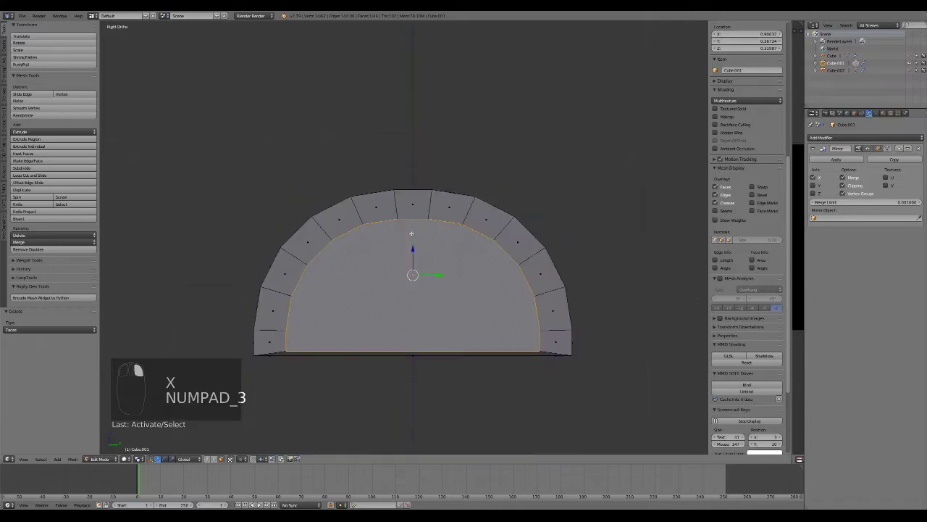
pyautogui.moveTo(410, 249); pyautogui.dragTo(411, 253)
# Move the end strip of the lid's underside about 0.075 outward along X to meet the arched end face
pyautogui.moveTo(411, 254)
pyautogui.mouseDown(button='middle')
pyautogui.moveTo(416, 260)
pyautogui.moveTo(419, 239)
pyautogui.mouseUp(button='middle')
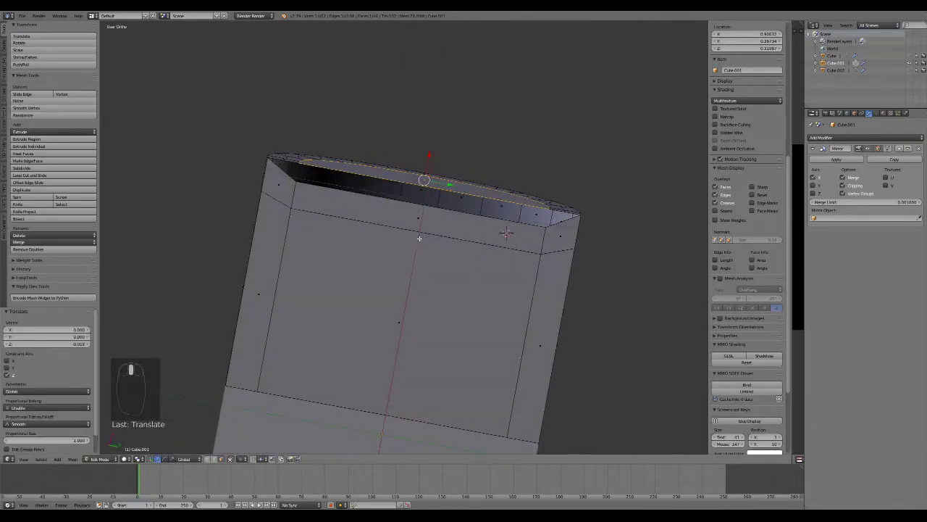
pyautogui.rightClick(418, 226)
pyautogui.moveTo(424, 199); pyautogui.dragTo(427, 181)
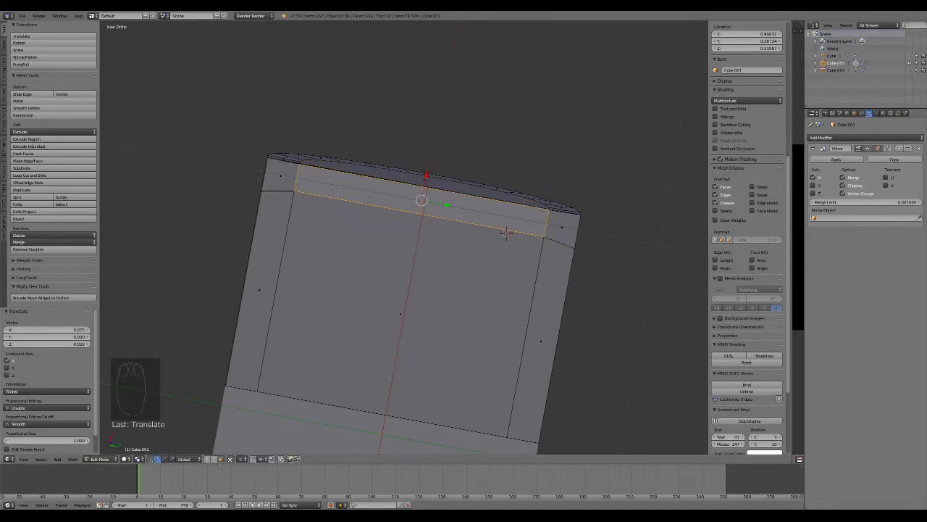
# Merge at center the overlapping vertex pairs at both corners where the inset end face meets the underside
pyautogui.scroll(2, 305, 176)
pyautogui.moveTo(306, 177); pyautogui.dragTo(320, 218, button='middle')
pyautogui.rightClick(287, 271)
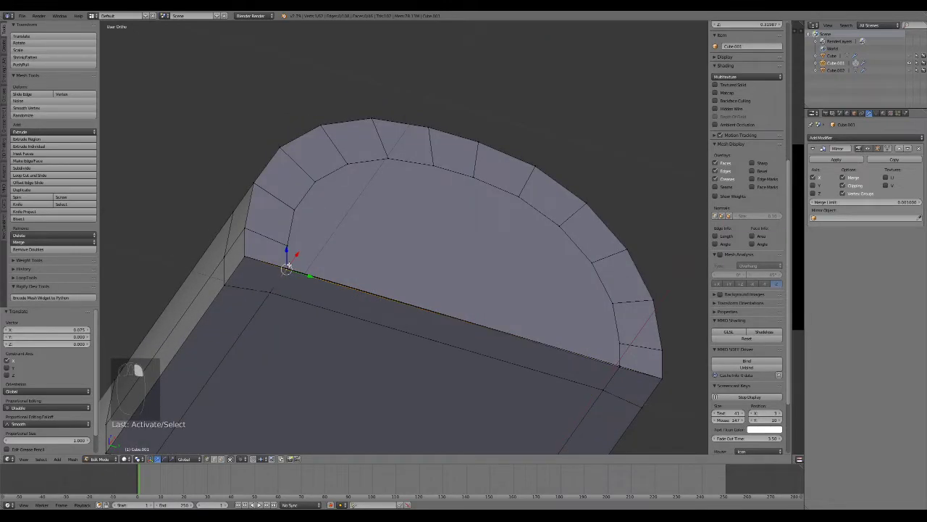
pyautogui.keyDown('shift'); pyautogui.rightClick(289, 268); pyautogui.keyUp('shift')
pyautogui.hotkey('alt', 'm')
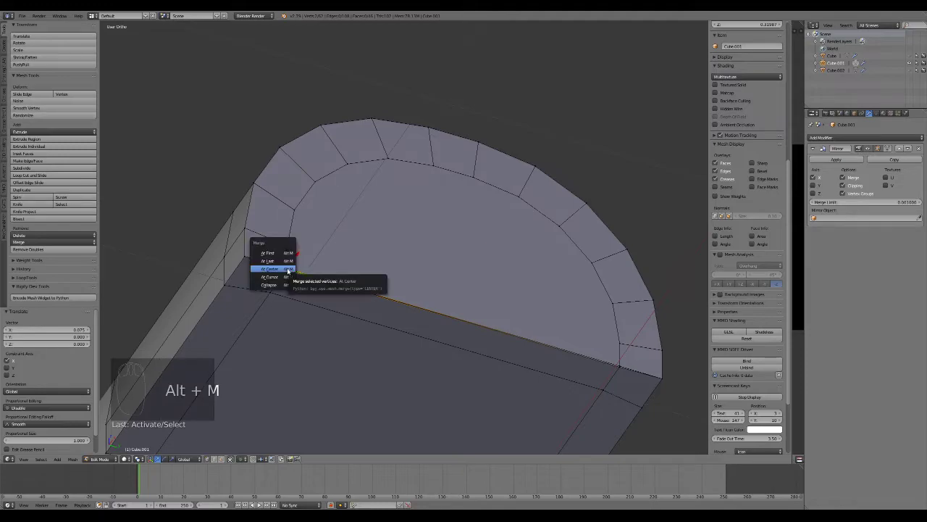
pyautogui.click(287, 268)
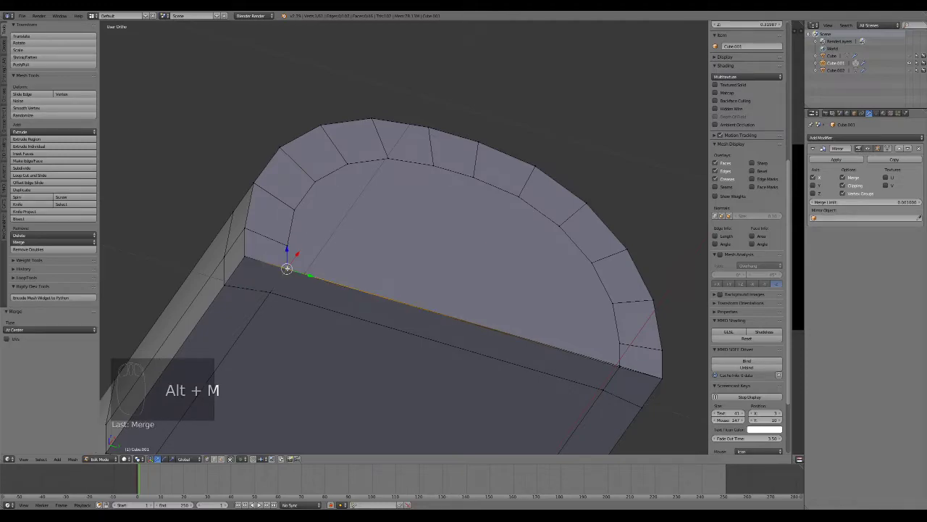
pyautogui.rightClick(618, 369)
pyautogui.keyDown('shift'); pyautogui.rightClick(620, 364); pyautogui.keyUp('shift')
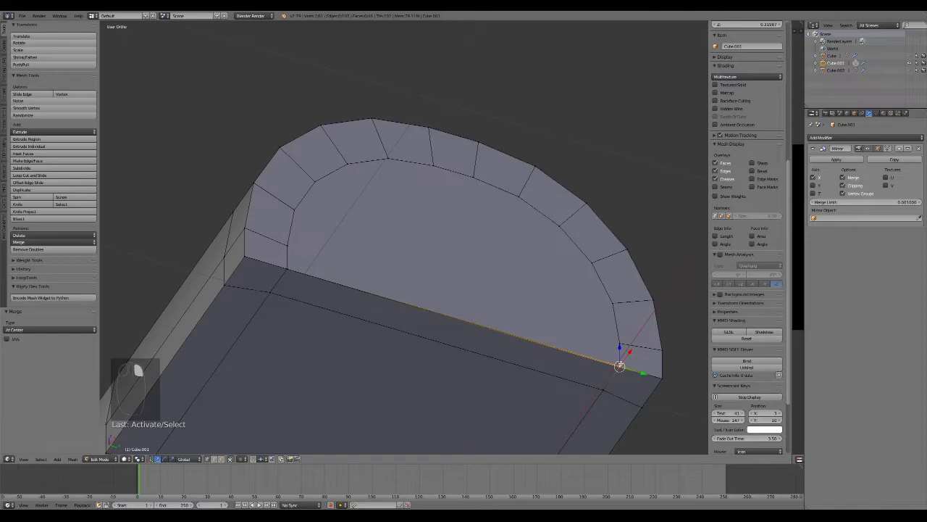
pyautogui.hotkey('alt', 'm')
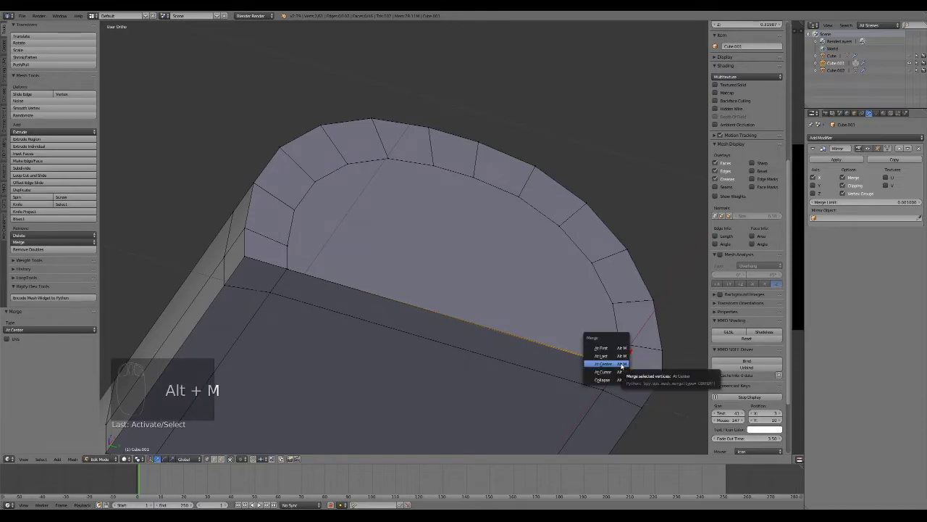
pyautogui.click(617, 367)
# Move the two outer corner vertices of the large underside face along X toward the mirror centre to widen the end rim
pyautogui.rightClick(597, 388)
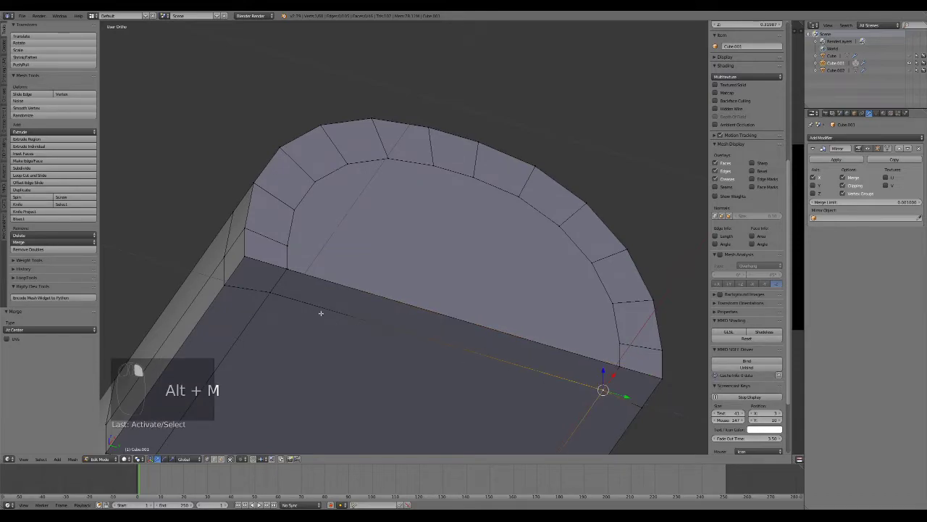
pyautogui.keyDown('shift'); pyautogui.rightClick(280, 291); pyautogui.keyUp('shift')
pyautogui.scroll(-2, 411, 316)
pyautogui.moveTo(421, 322); pyautogui.dragTo(455, 281, button='middle')
pyautogui.moveTo(443, 197); pyautogui.dragTo(434, 203)
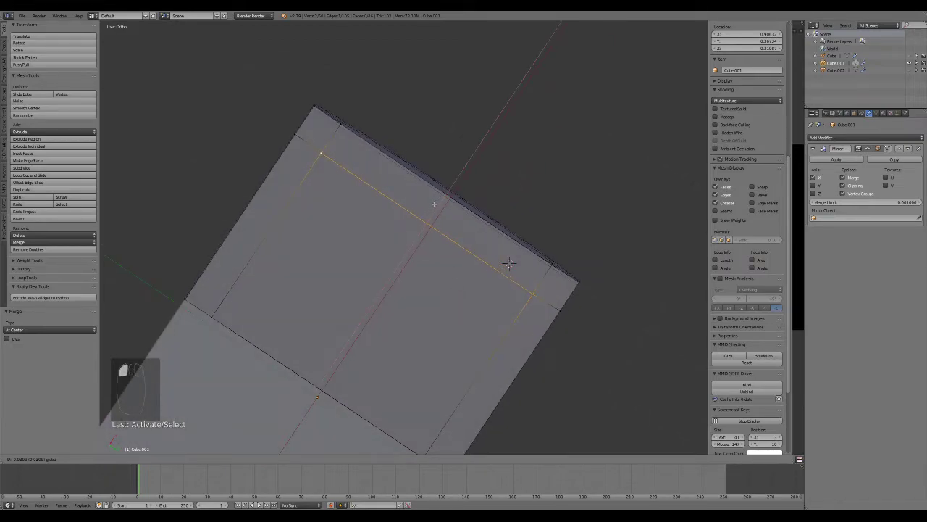
# Examine the lid's rim and arched end face in object mode and in edit mode with face selection on
pyautogui.press('Tab')
pyautogui.moveTo(474, 177); pyautogui.dragTo(441, 264, button='middle')
pyautogui.press('Tab')
pyautogui.moveTo(379, 306); pyautogui.dragTo(388, 356, button='middle')
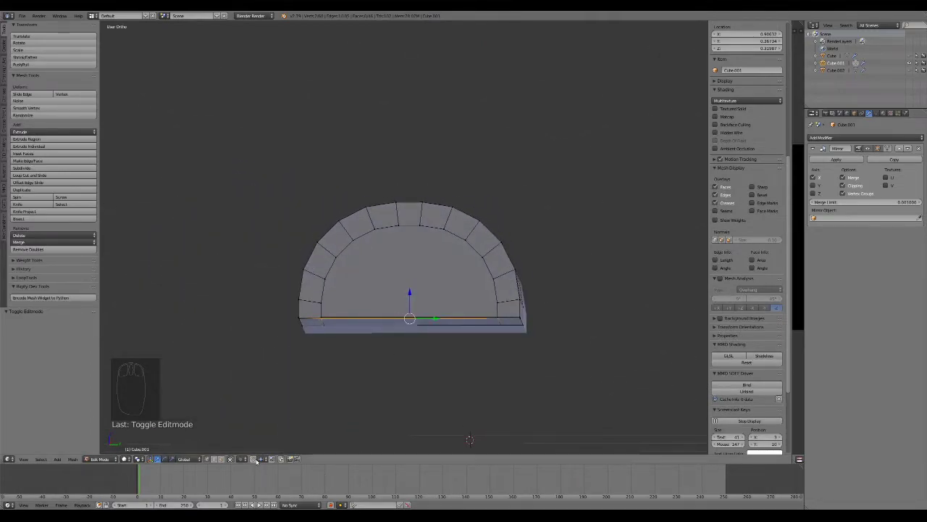
pyautogui.click(222, 458)
pyautogui.rightClick(432, 280)
pyautogui.scroll(2, 417, 278)
pyautogui.moveTo(425, 309); pyautogui.dragTo(452, 305, button='middle')
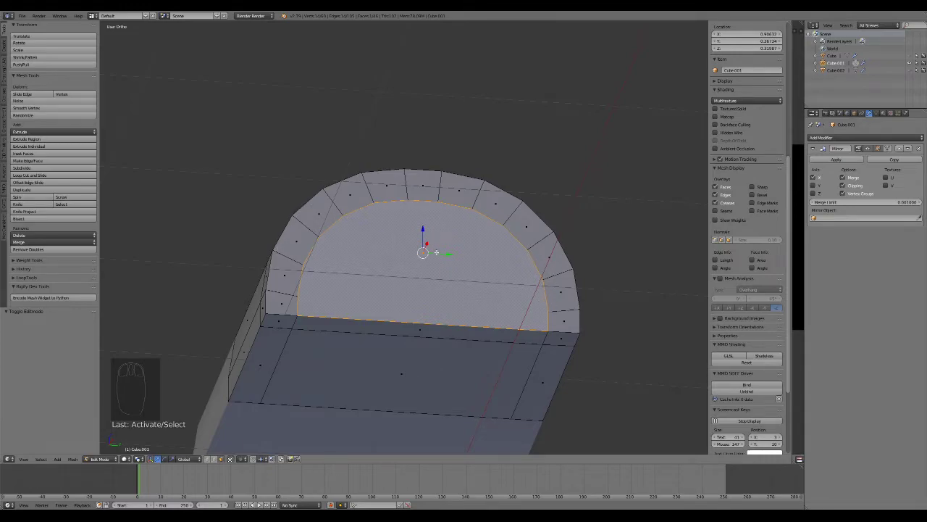
pyautogui.moveTo(493, 428); pyautogui.dragTo(505, 443, button='middle')
pyautogui.scroll(-2, 473, 380)
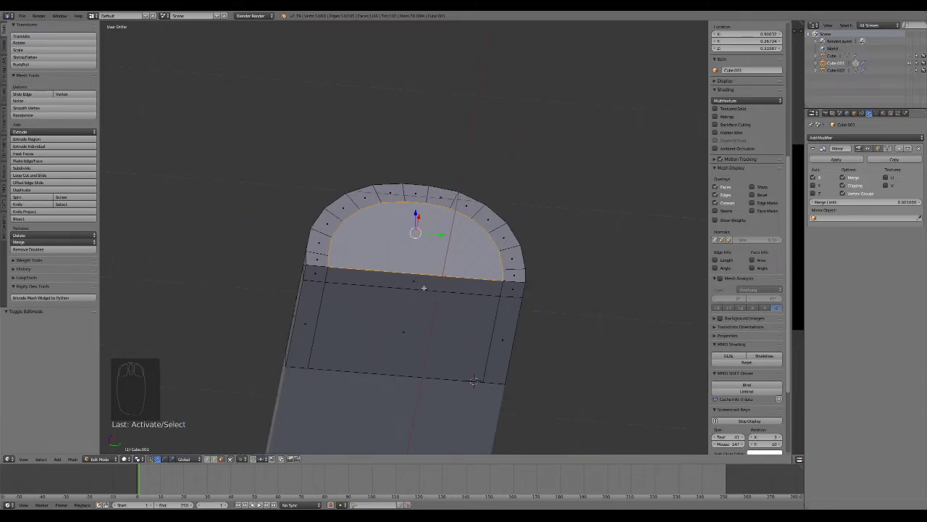
# Try moving the large underside face and the end strip together along X, and undo the move
pyautogui.rightClick(418, 293)
pyautogui.keyDown('shift'); pyautogui.rightClick(473, 380); pyautogui.keyUp('shift')
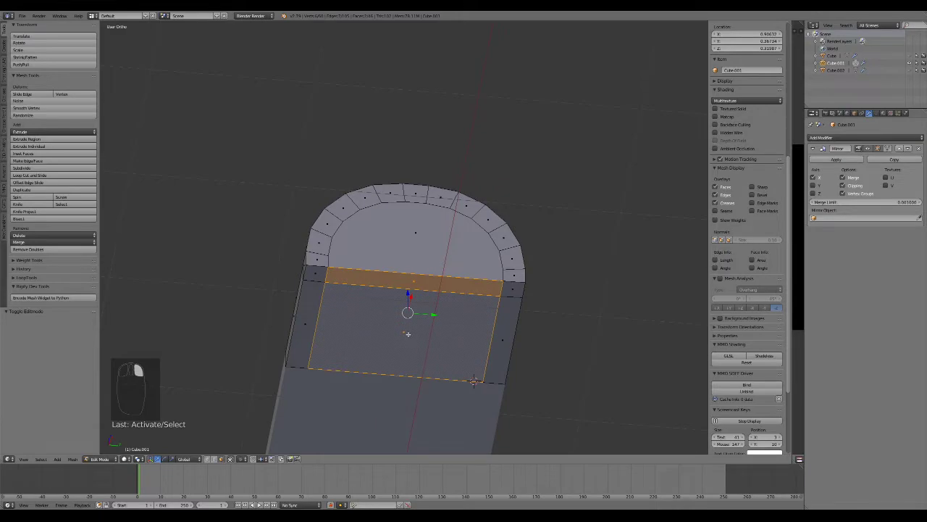
pyautogui.press('KP_7')
pyautogui.press('KP_9')
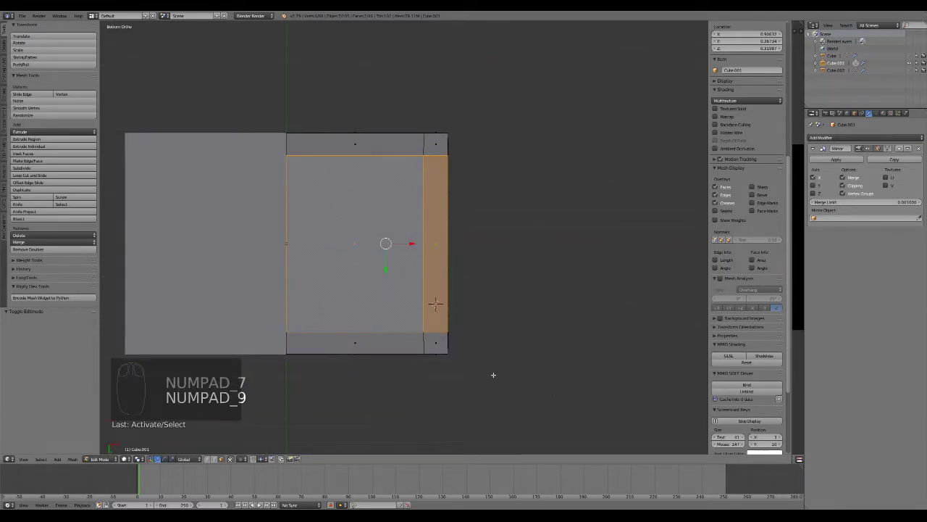
pyautogui.moveTo(410, 244); pyautogui.dragTo(379, 240)
pyautogui.hotkey('ctrl', 'z')
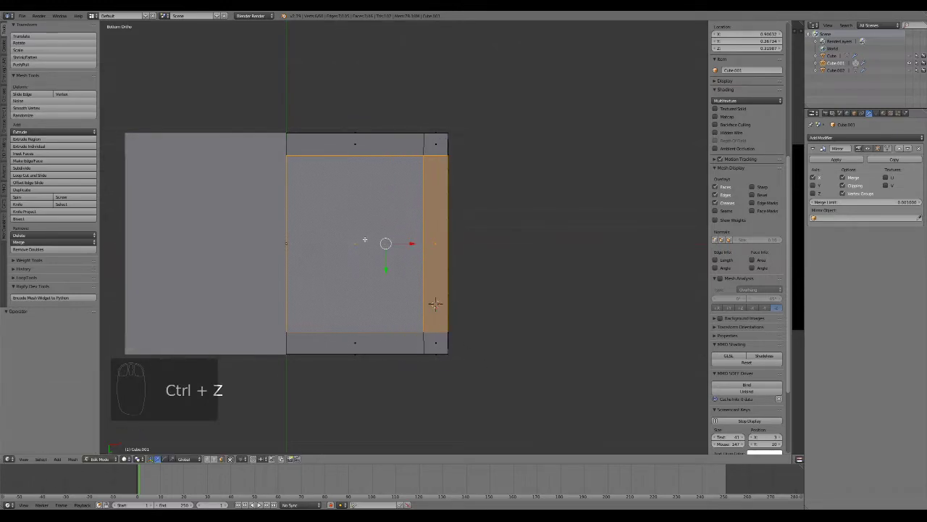
# Extrude only the large underside face about 0.46 up into the lid to hollow it out
pyautogui.keyDown('shift'); pyautogui.rightClick(434, 304); pyautogui.keyUp('shift')
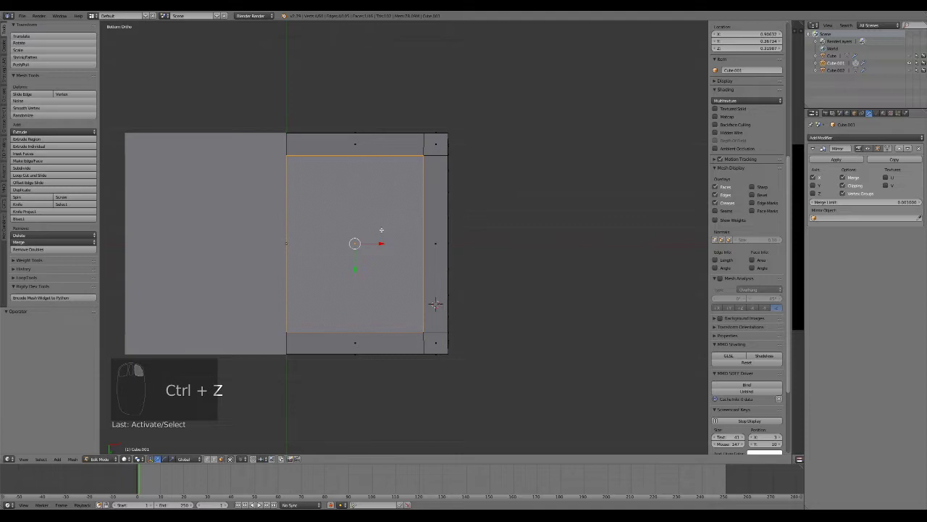
pyautogui.press('KP_3')
pyautogui.press('z')
pyautogui.press('e')
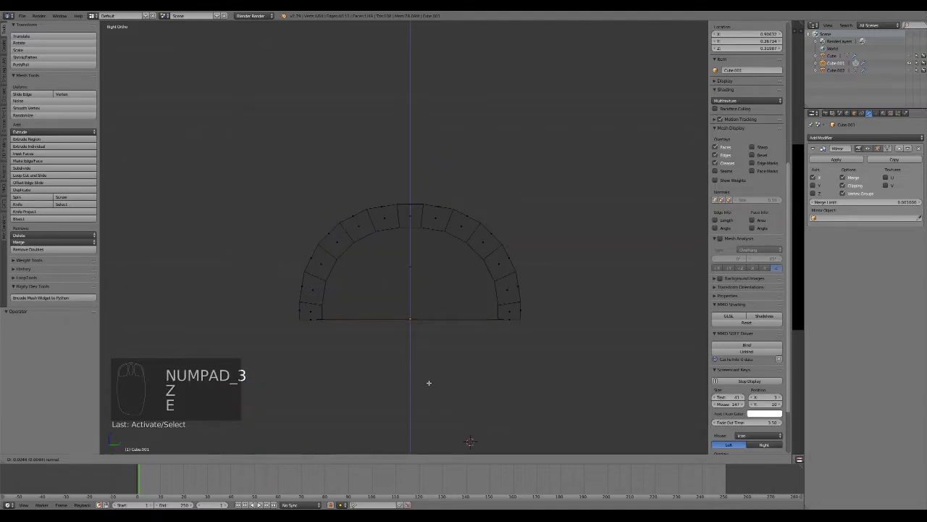
pyautogui.click(433, 307)
pyautogui.moveTo(432, 306); pyautogui.dragTo(459, 233, button='middle')
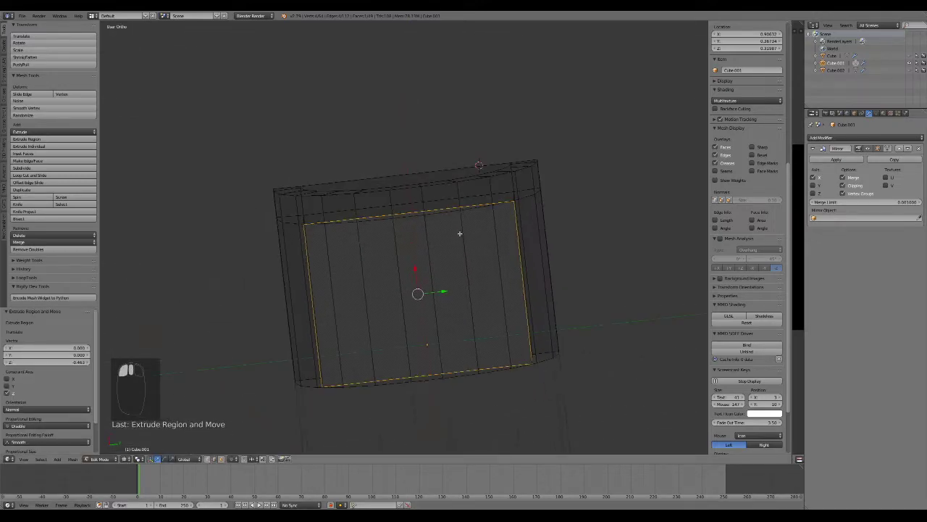
pyautogui.press('z')
pyautogui.moveTo(306, 280)
pyautogui.mouseDown(button='middle')
pyautogui.moveTo(352, 302)
pyautogui.moveTo(287, 265)
pyautogui.mouseUp(button='middle')
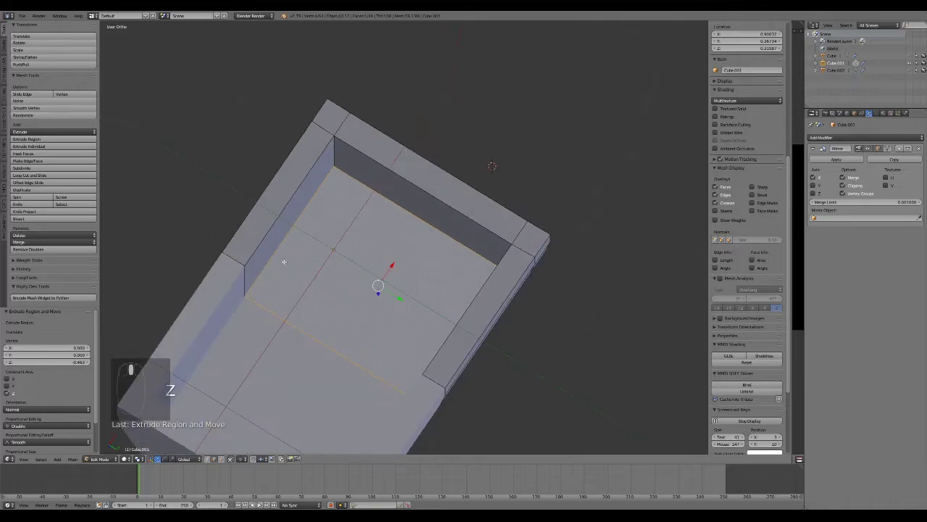
# Bevel the two lengthwise edges of the lid's hollow with five segments to round its interior into an arch
pyautogui.rightClick(279, 260)
pyautogui.moveTo(421, 279); pyautogui.dragTo(479, 296, button='middle')
pyautogui.keyDown('shift'); pyautogui.rightClick(536, 252); pyautogui.keyUp('shift')
pyautogui.press('KP_3')
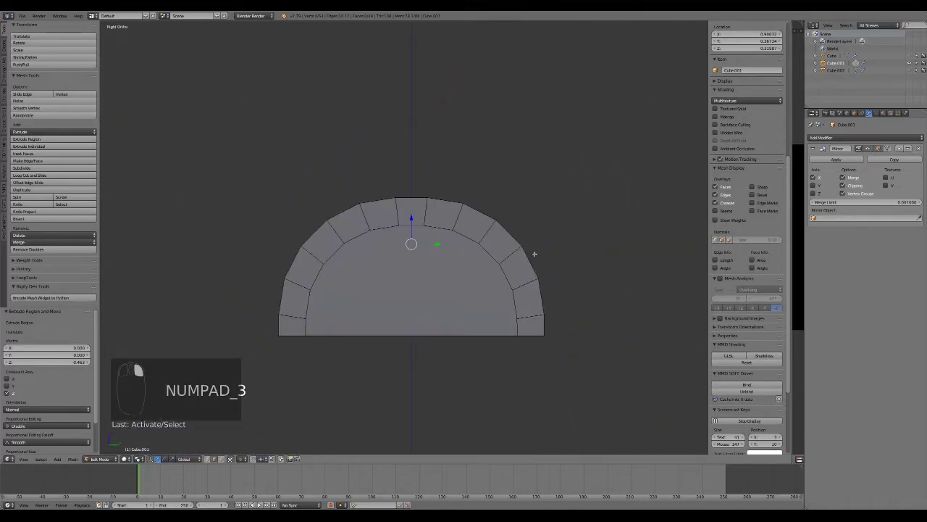
pyautogui.press('z')
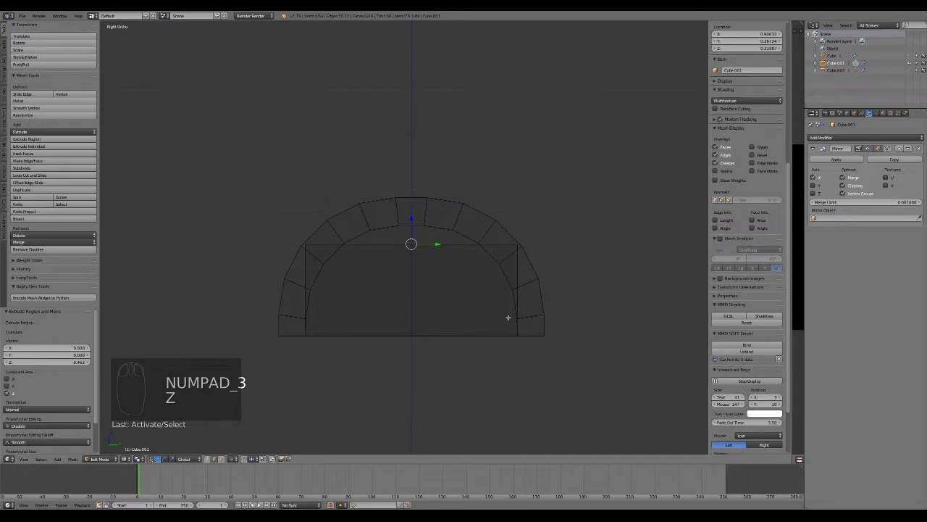
pyautogui.hotkey('ctrl', 'b')
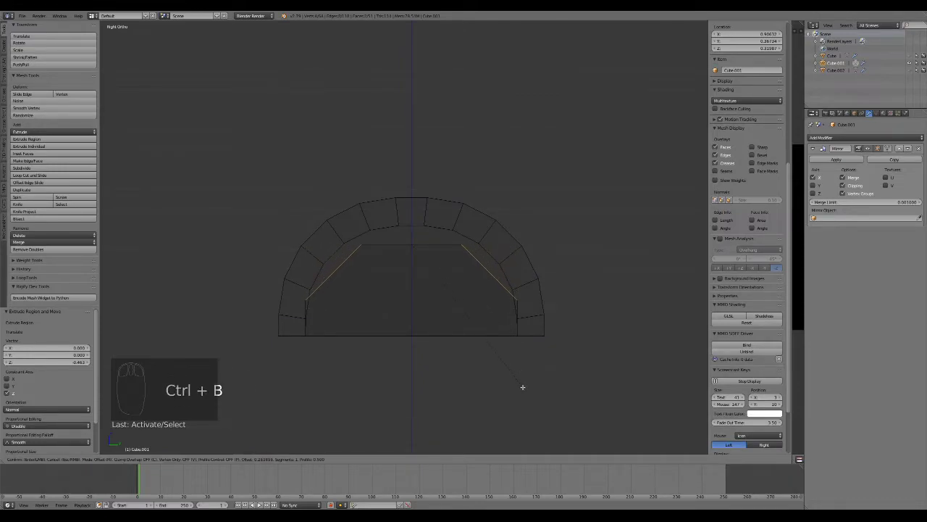
pyautogui.scroll(1, 522, 388)
pyautogui.scroll(2, 520, 420)
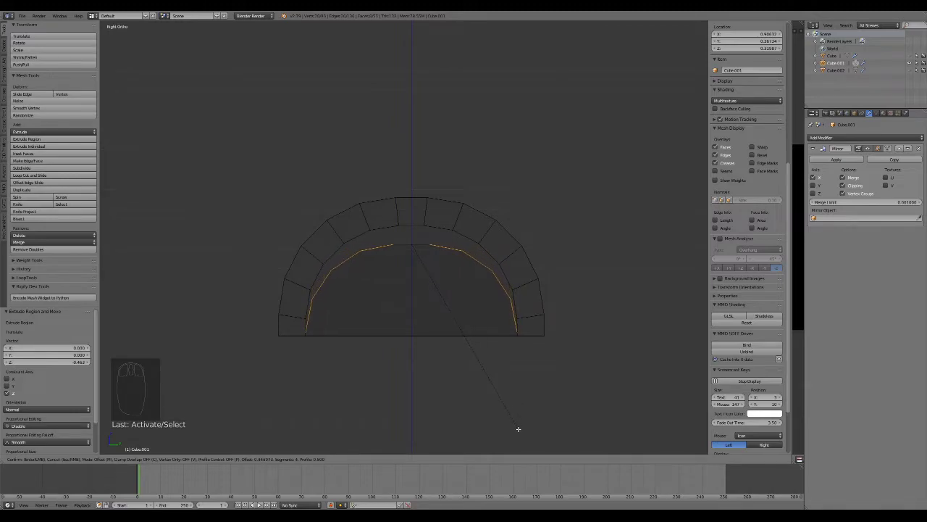
pyautogui.scroll(4, 517, 435)
pyautogui.click(514, 440)
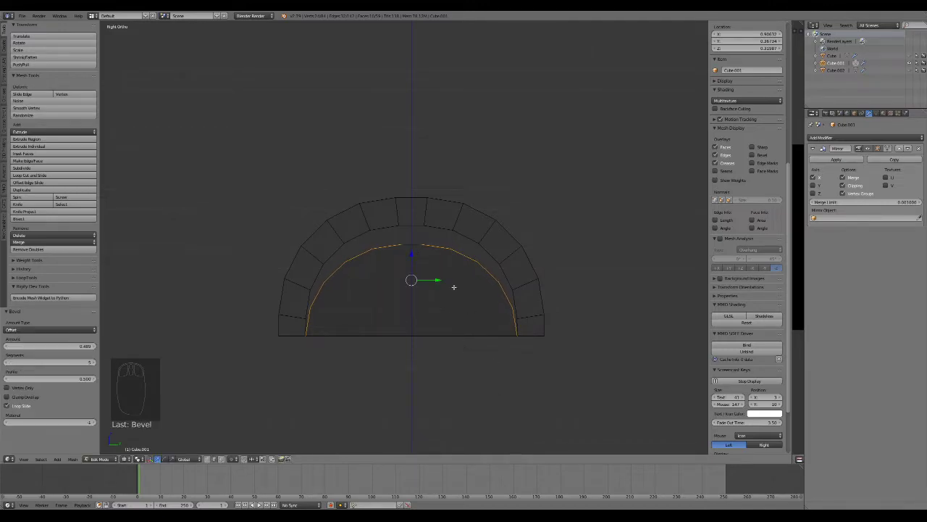
# Raise the bevelled hollow about 0.095 along Z to match the end face's inner arch and check the lid in object mode
pyautogui.moveTo(414, 256); pyautogui.dragTo(414, 239)
pyautogui.click(414, 238)
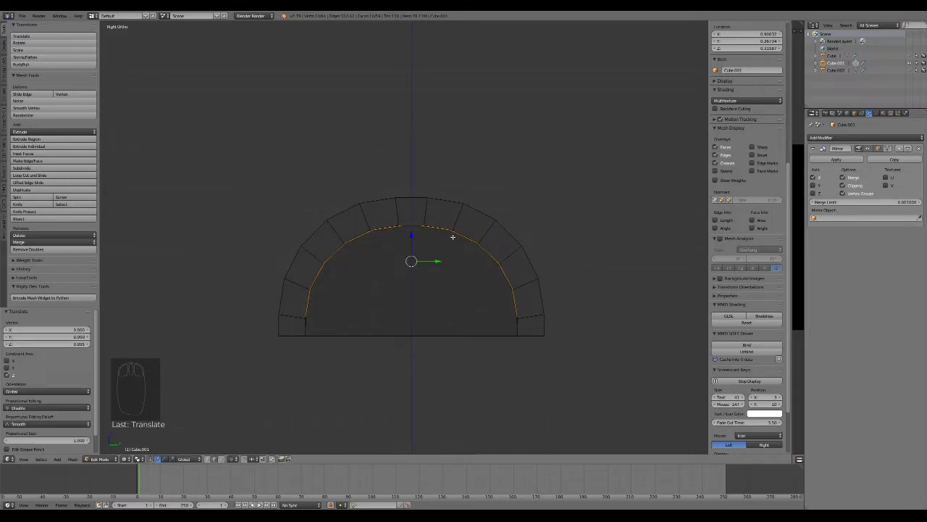
pyautogui.press('z')
pyautogui.scroll(-2, 503, 372)
pyautogui.moveTo(514, 385)
pyautogui.mouseDown(button='middle')
pyautogui.moveTo(457, 184)
pyautogui.moveTo(453, 285)
pyautogui.mouseUp(button='middle')
pyautogui.press('Tab')
pyautogui.moveTo(407, 244); pyautogui.dragTo(373, 332, button='middle')
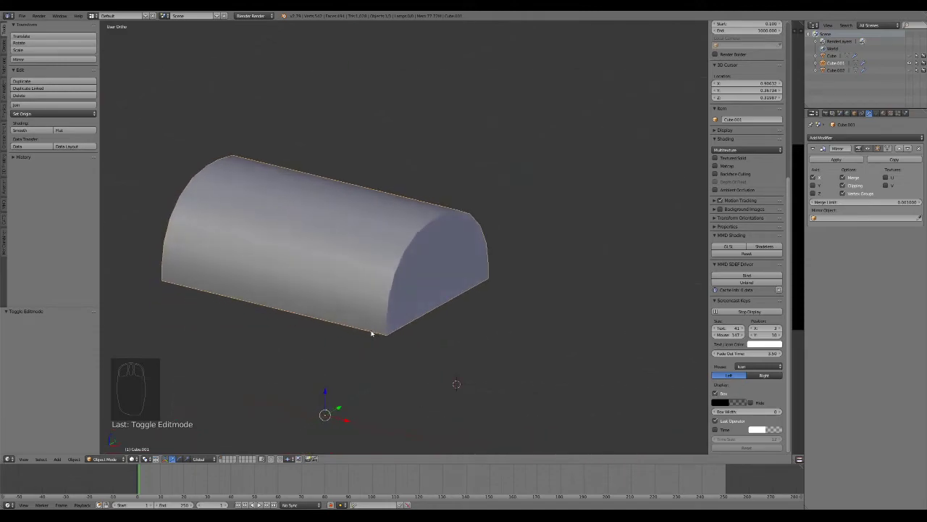
pyautogui.scroll(2, 480, 448)
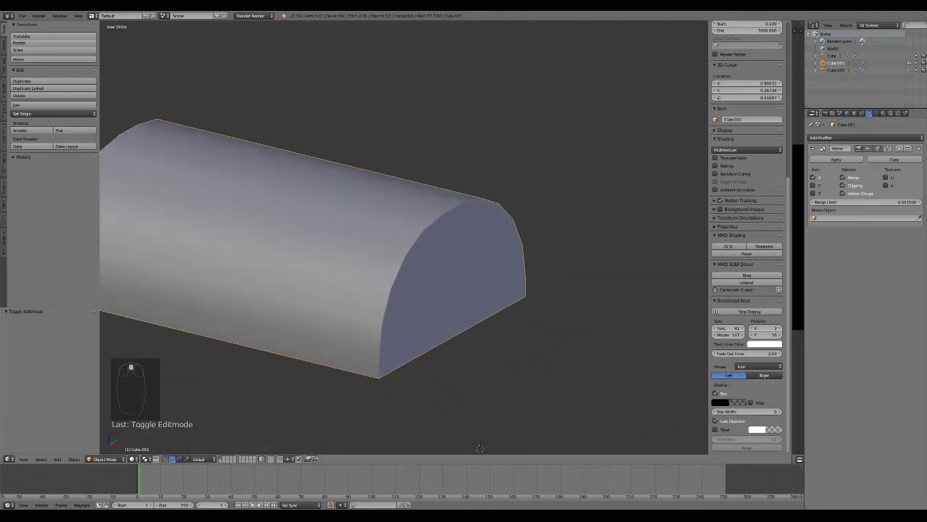
pyautogui.moveTo(479, 448); pyautogui.dragTo(451, 276, button='middle')
# Knife-cut a horizontal edge across the end face between the two lowest vertices of its inner arch
pyautogui.press('Tab')
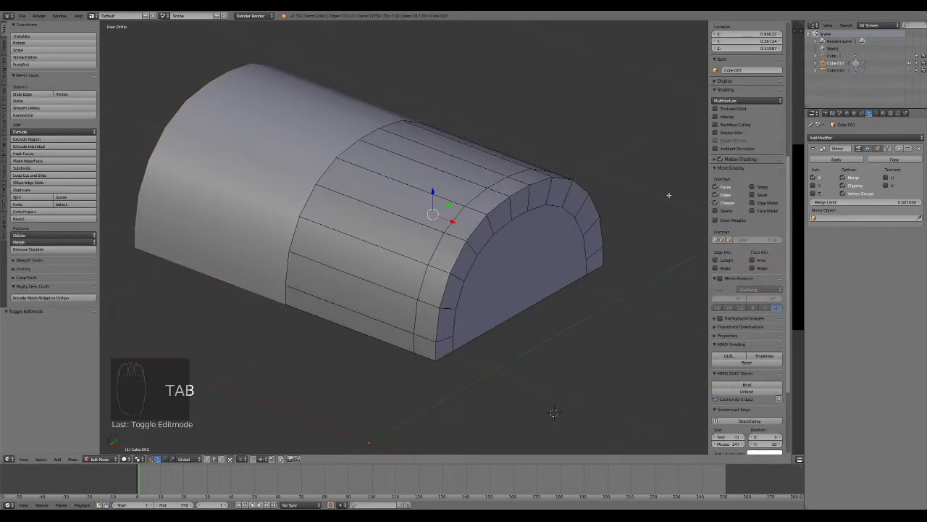
pyautogui.press('KP_3')
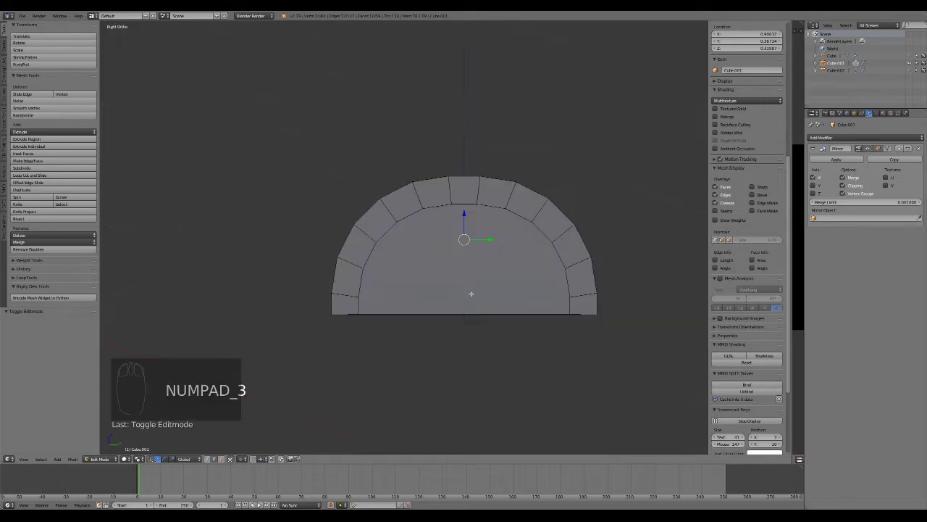
pyautogui.click(211, 459)
pyautogui.rightClick(351, 299)
pyautogui.keyDown('shift'); pyautogui.rightClick(569, 299); pyautogui.keyUp('shift')
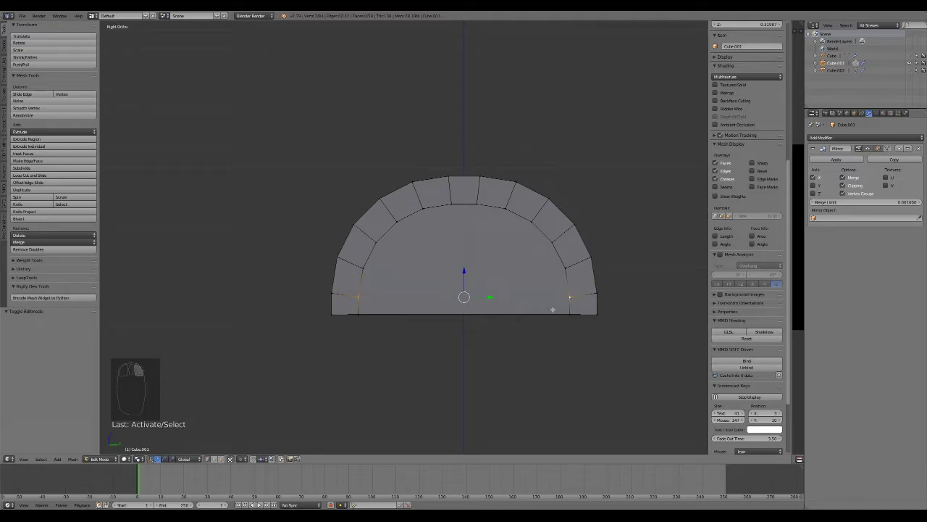
pyautogui.press('k')
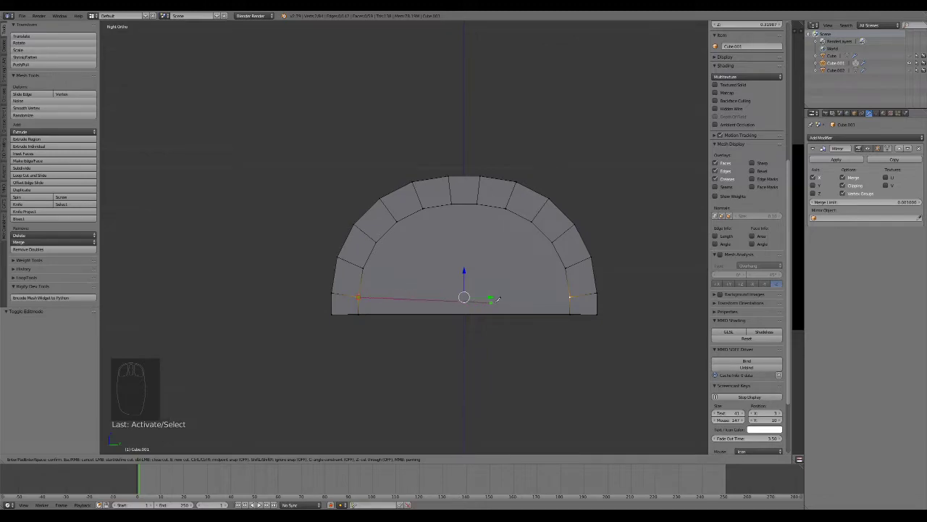
pyautogui.click(571, 295)
pyautogui.press('Return')
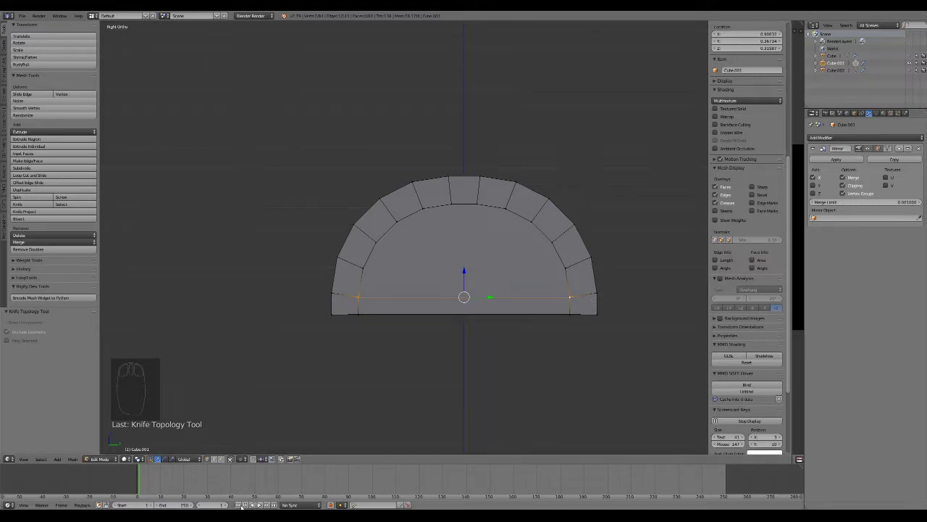
# Check the lid in object mode and raise the end face's new horizontal edge about 0.015 along Z
pyautogui.scroll(-3, 430, 321)
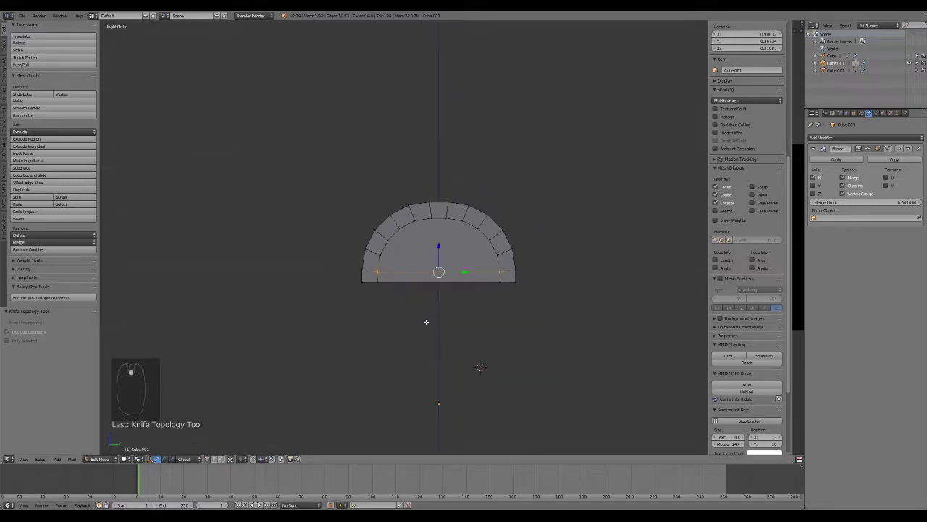
pyautogui.moveTo(412, 324); pyautogui.dragTo(317, 397, button='middle')
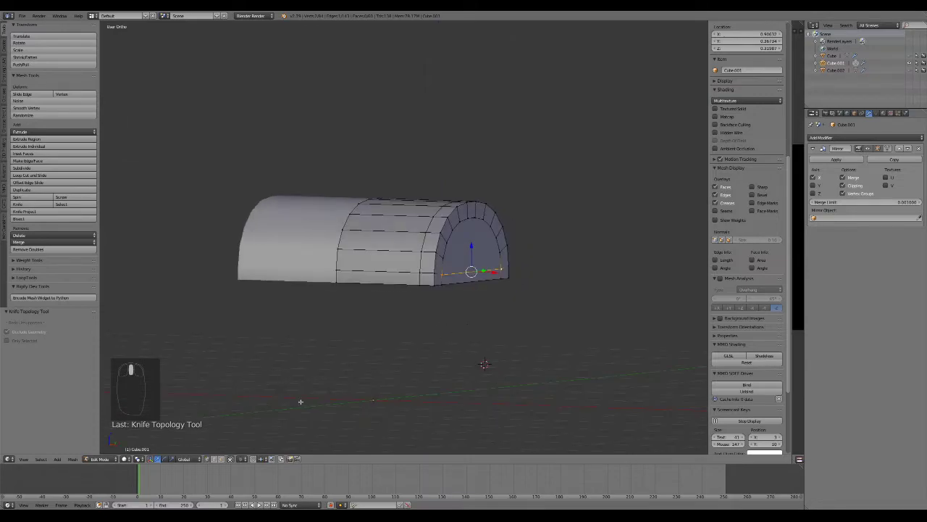
pyautogui.click(103, 451)
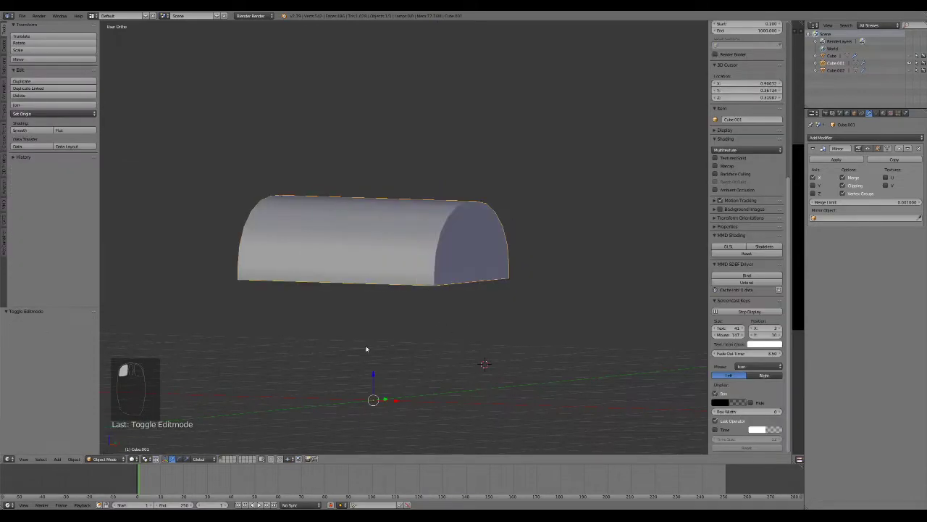
pyautogui.scroll(1, 399, 266)
pyautogui.press('Tab')
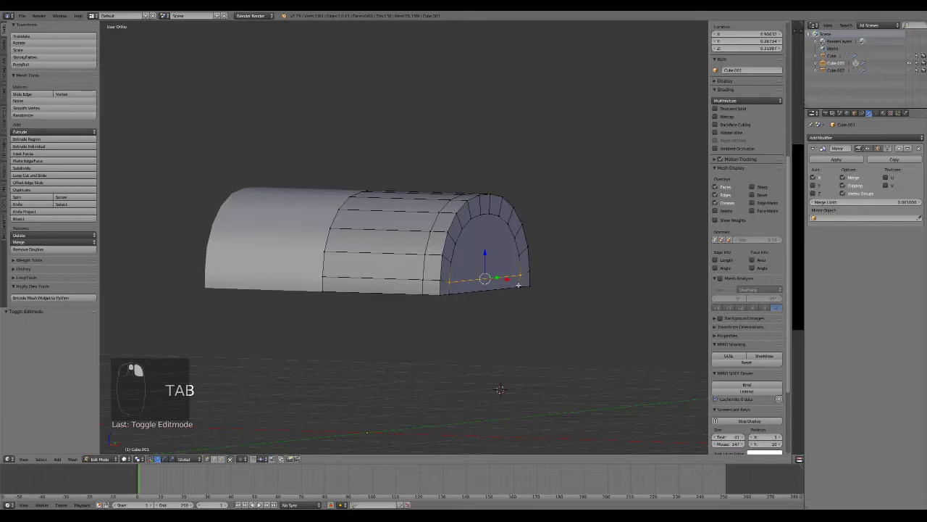
pyautogui.scroll(3, 500, 314)
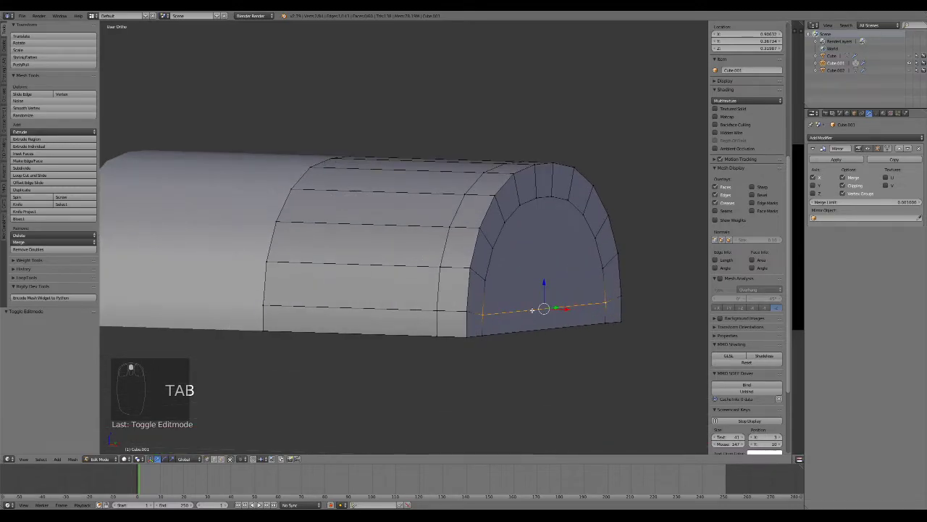
pyautogui.moveTo(544, 294); pyautogui.dragTo(545, 291)
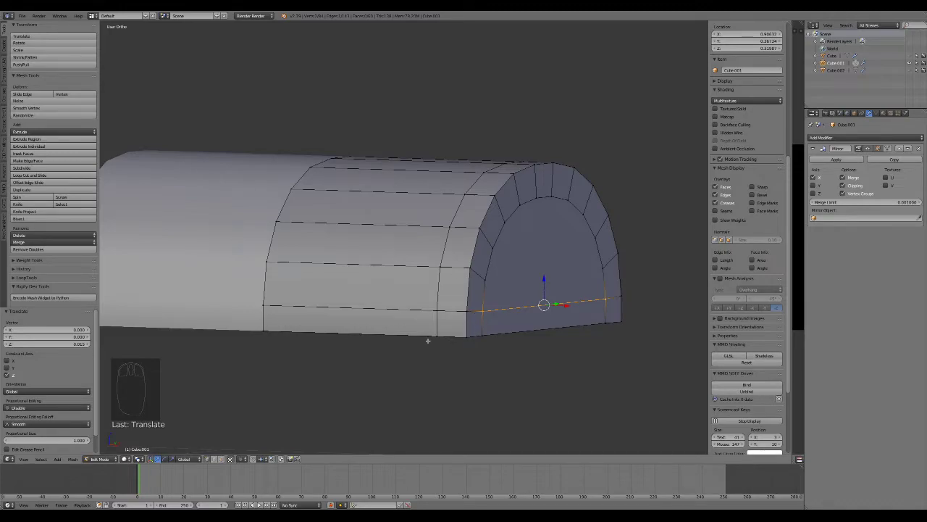
# Extrude the arched end strip together with the lower side strip of the lid's outer surface outward by about 0.041
pyautogui.keyDown('alt'); pyautogui.keyDown('shift'); pyautogui.click(399, 305); pyautogui.keyUp('shift'); pyautogui.keyUp('alt')
pyautogui.keyDown('alt'); pyautogui.keyDown('shift'); pyautogui.click(443, 288); pyautogui.keyUp('shift'); pyautogui.keyUp('alt')
pyautogui.keyDown('alt'); pyautogui.keyDown('shift'); pyautogui.click(468, 296); pyautogui.keyUp('shift'); pyautogui.keyUp('alt')
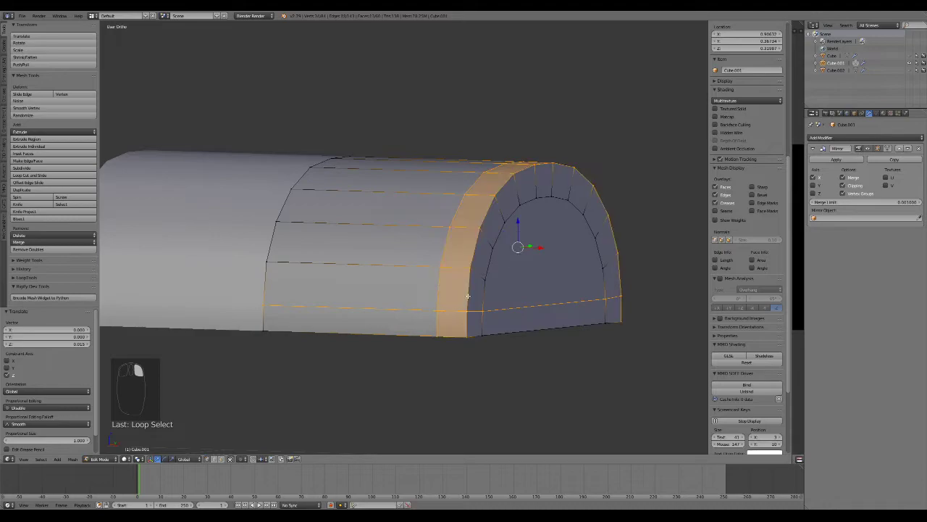
pyautogui.keyDown('shift'); pyautogui.rightClick(601, 302); pyautogui.keyUp('shift')
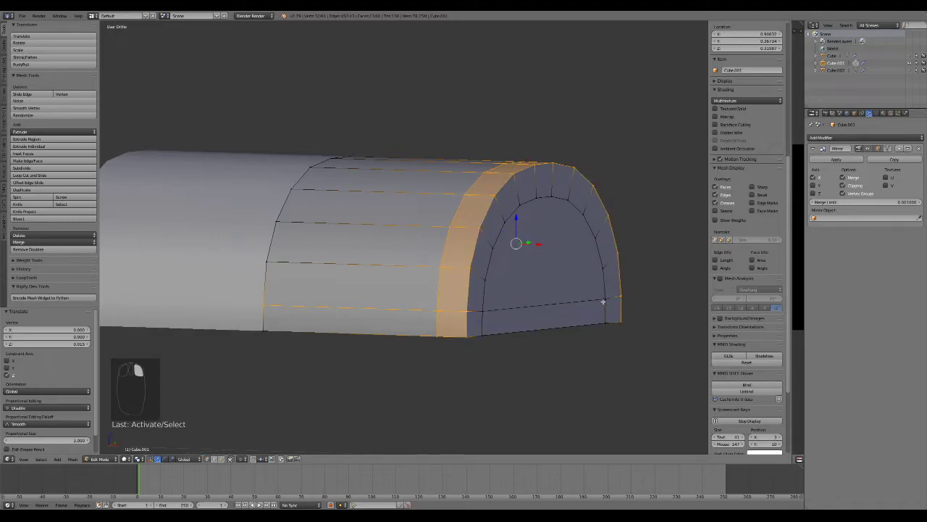
pyautogui.keyDown('shift'); pyautogui.rightClick(264, 331); pyautogui.keyUp('shift')
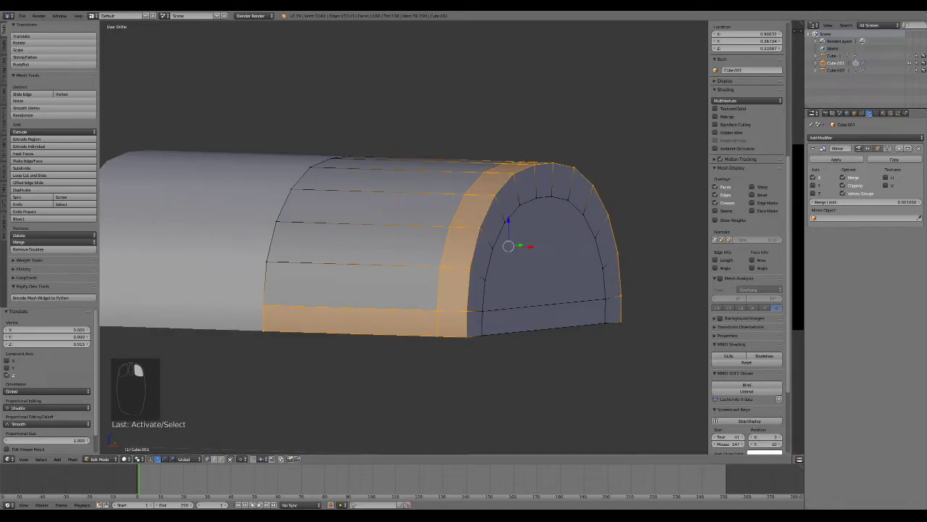
pyautogui.moveTo(450, 339); pyautogui.dragTo(482, 356, button='middle')
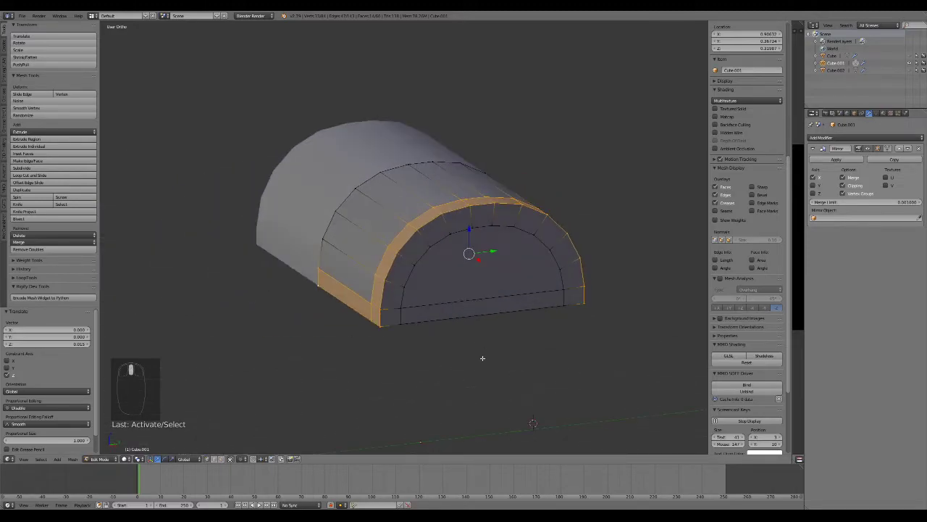
pyautogui.press('e')
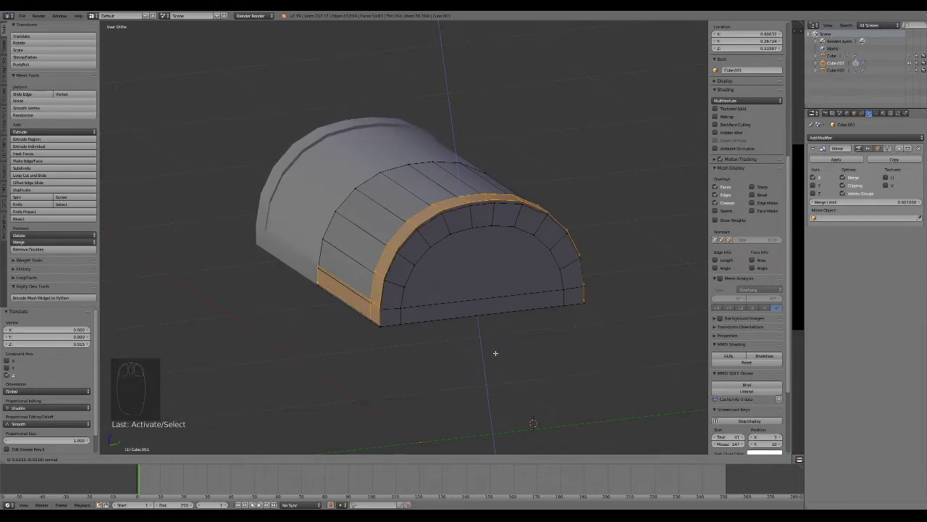
pyautogui.click(496, 350)
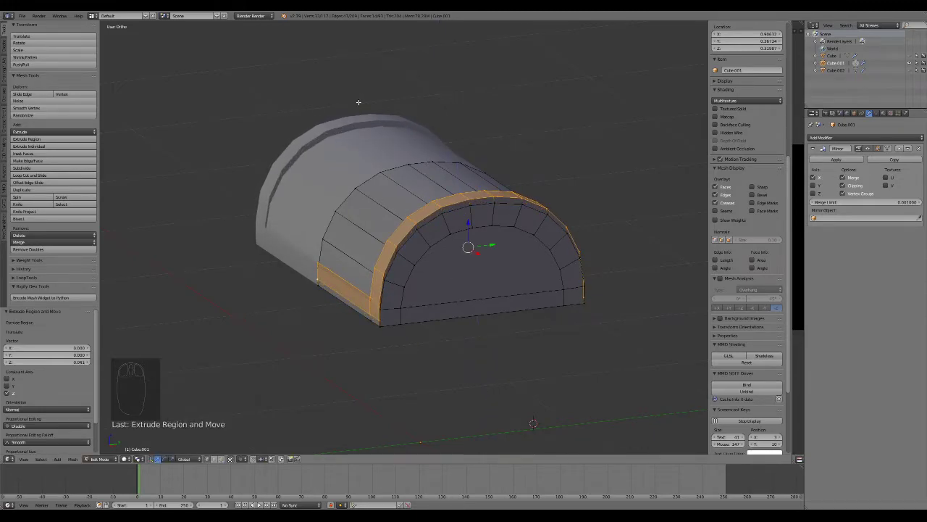
# Scale the extruded trim up by about 1.08, nudge it about 0.004 along Z, and scale it by a further 1.007
pyautogui.moveTo(576, 181); pyautogui.dragTo(552, 192, button='middle')
pyautogui.press('KP_3')
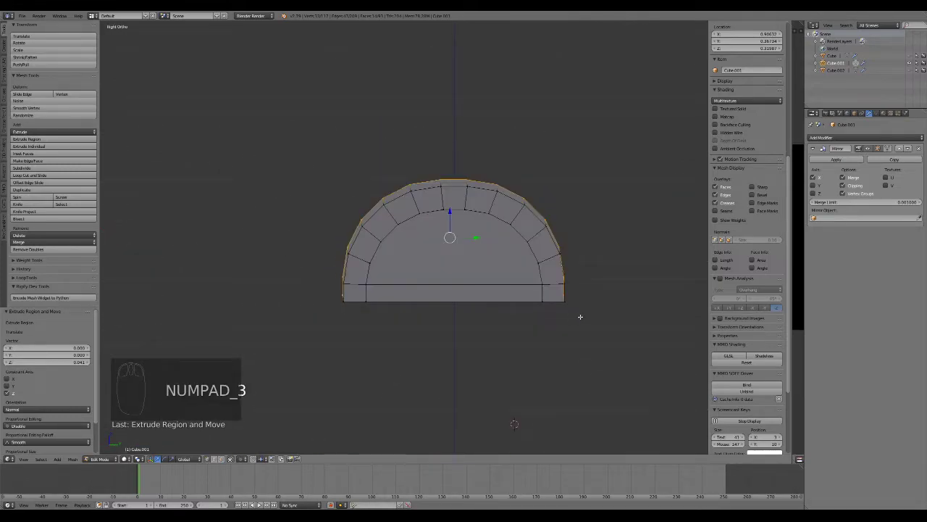
pyautogui.press('s')
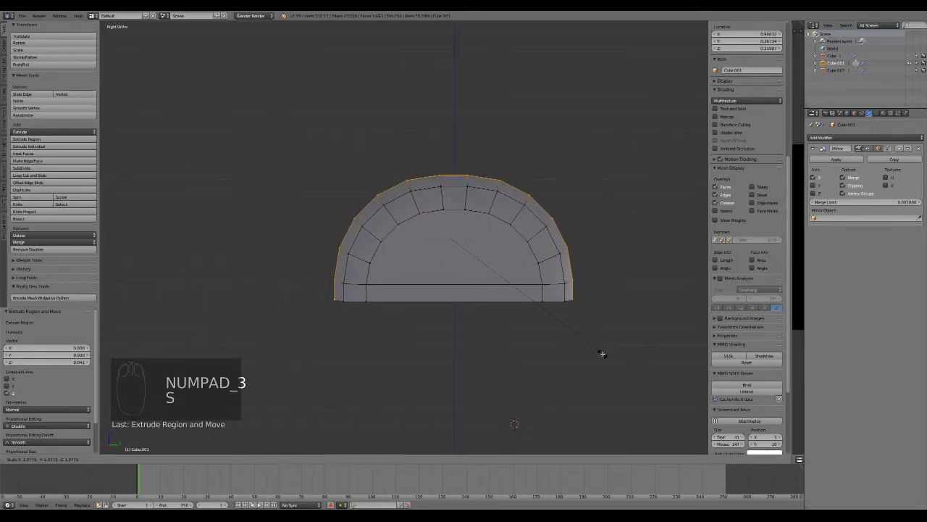
pyautogui.click(604, 355)
pyautogui.moveTo(450, 212); pyautogui.dragTo(450, 213)
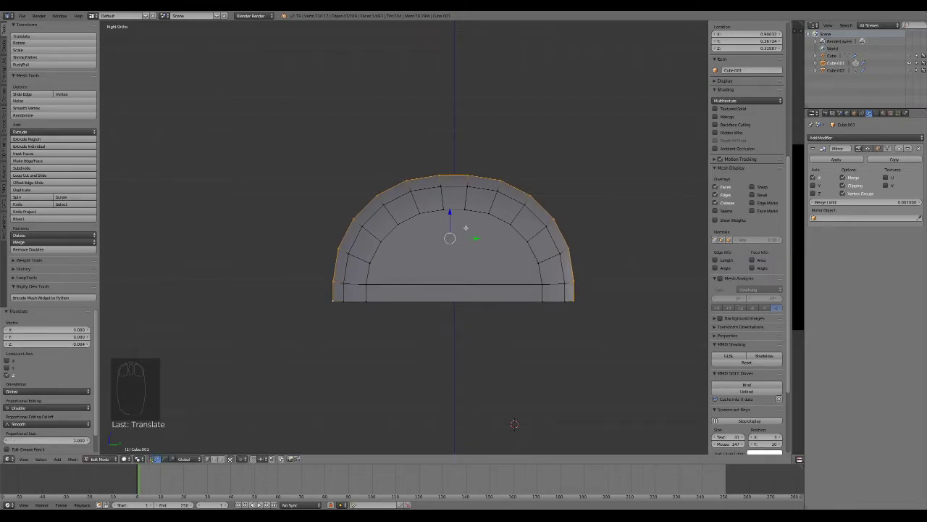
pyautogui.press('s')
pyautogui.click(517, 358)
pyautogui.press('KP_1')
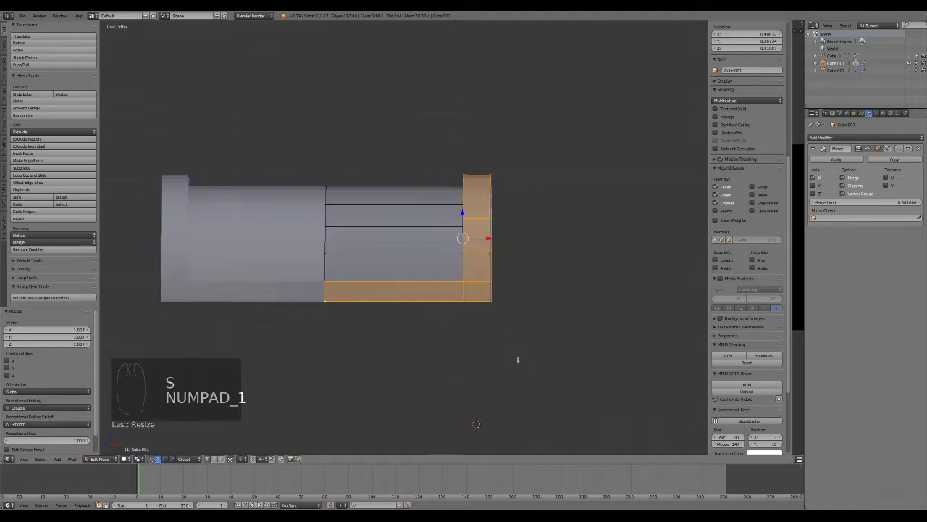
# Bevel the trim's inner border, including the arched loop and the lower side edge, by about 0.02 with one segment
pyautogui.press('Tab')
pyautogui.moveTo(518, 357); pyautogui.dragTo(184, 272, button='middle')
pyautogui.press('Tab')
pyautogui.moveTo(374, 253); pyautogui.dragTo(474, 224, button='middle')
pyautogui.keyDown('alt'); pyautogui.rightClick(476, 212); pyautogui.keyUp('alt')
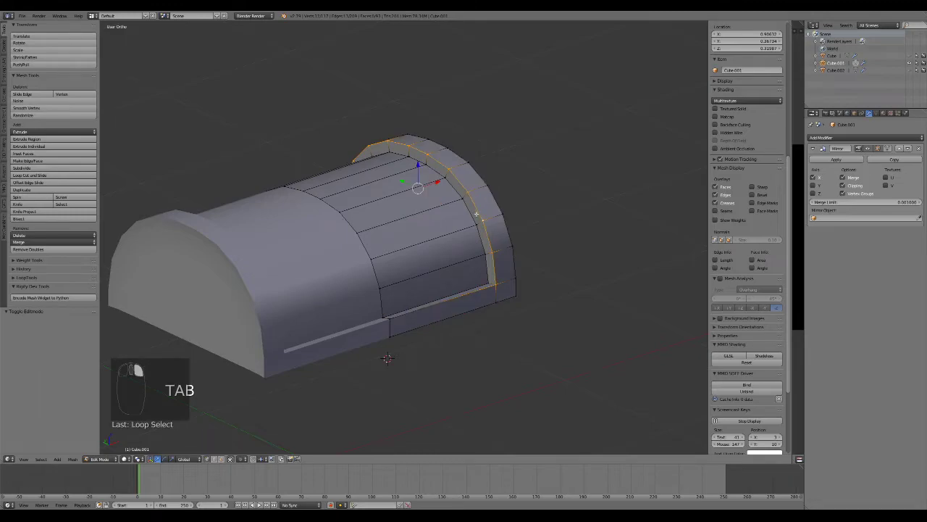
pyautogui.keyDown('shift'); pyautogui.rightClick(387, 321); pyautogui.keyUp('shift')
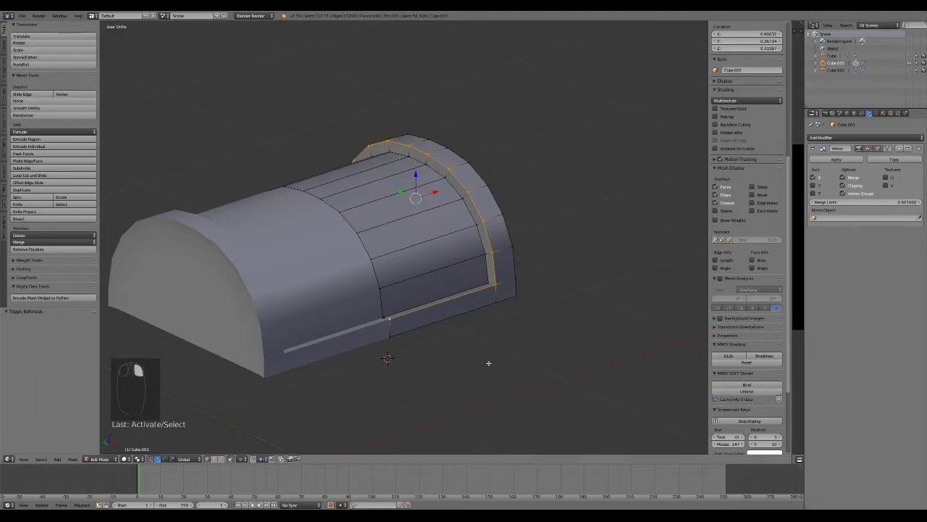
pyautogui.hotkey('ctrl', 'b')
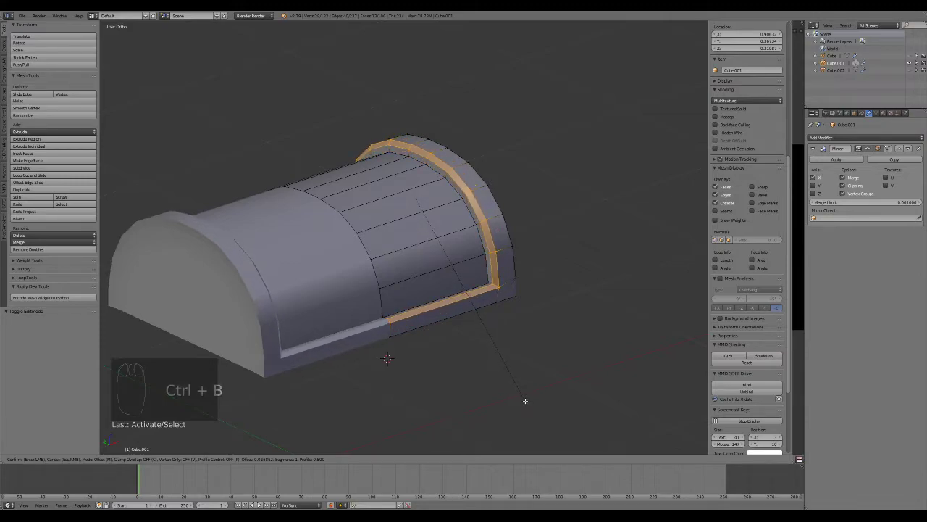
pyautogui.click(525, 401)
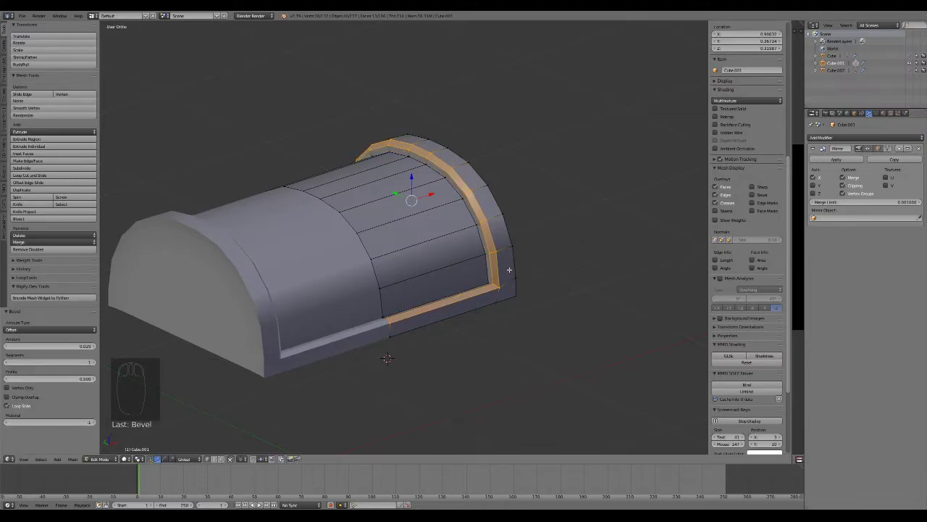
# Switch to edge selection and deselect the short cross edges of the bevelled band around the arched trim
pyautogui.click(215, 462)
pyautogui.scroll(4, 461, 180)
pyautogui.keyDown('shift'); pyautogui.rightClick(423, 56); pyautogui.keyUp('shift')
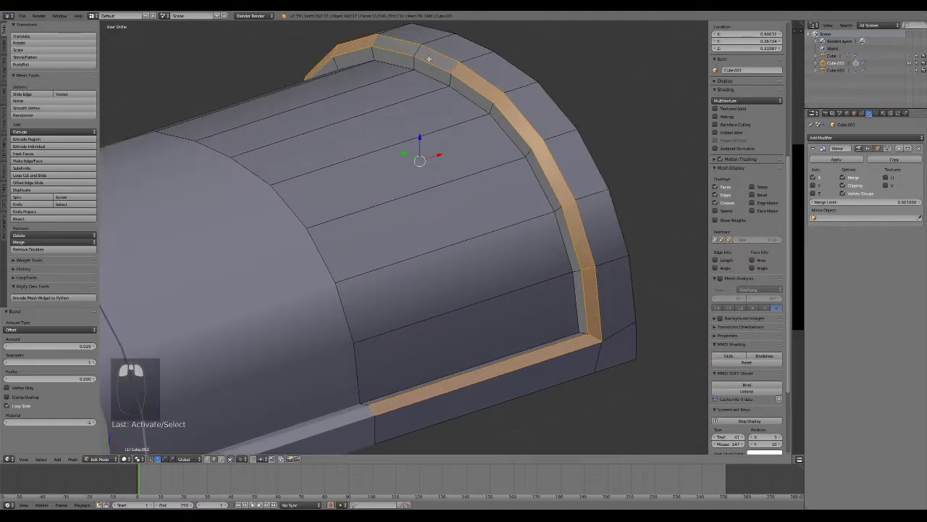
pyautogui.keyDown('shift'); pyautogui.rightClick(456, 69); pyautogui.keyUp('shift')
pyautogui.keyDown('shift'); pyautogui.rightClick(495, 99); pyautogui.keyUp('shift')
pyautogui.keyDown('shift'); pyautogui.rightClick(532, 150); pyautogui.keyUp('shift')
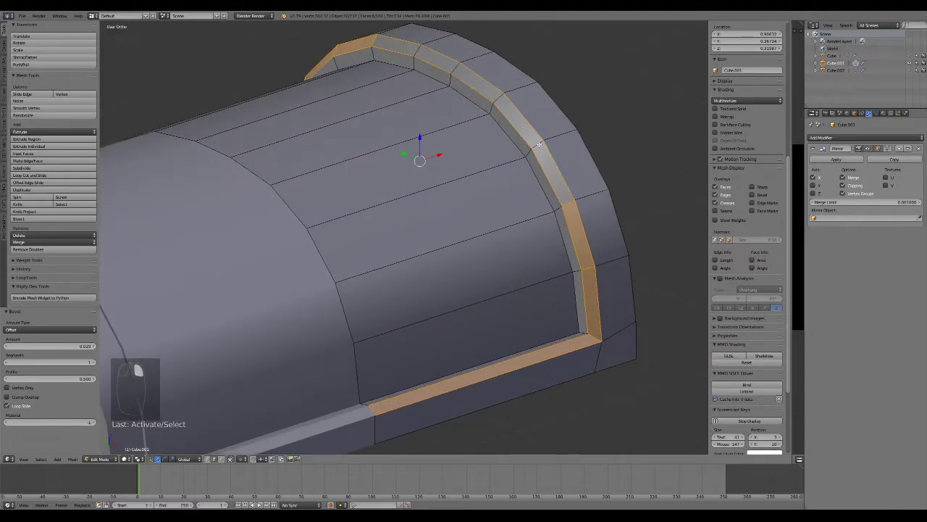
pyautogui.keyDown('shift'); pyautogui.rightClick(568, 204); pyautogui.keyUp('shift')
pyautogui.keyDown('shift'); pyautogui.rightClick(585, 270); pyautogui.keyUp('shift')
pyautogui.moveTo(268, 186); pyautogui.dragTo(410, 182, button='middle')
pyautogui.keyDown('shift'); pyautogui.moveTo(303, 157); pyautogui.dragTo(623, 139, button='middle'); pyautogui.keyUp('shift')
pyautogui.keyDown('shift'); pyautogui.rightClick(378, 231); pyautogui.keyUp('shift')
pyautogui.keyDown('shift'); pyautogui.rightClick(397, 176); pyautogui.keyUp('shift')
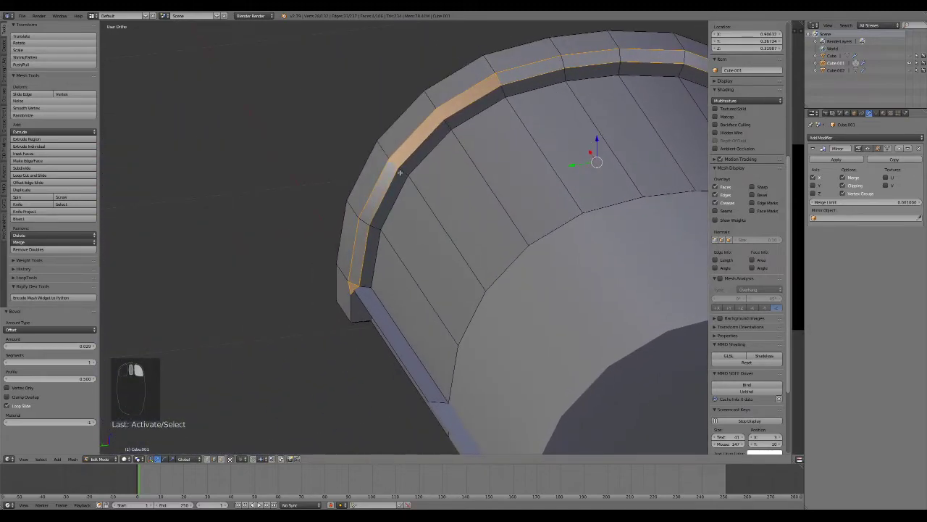
pyautogui.scroll(-4, 407, 234)
pyautogui.moveTo(440, 308); pyautogui.dragTo(464, 319, button='middle')
# Undo the trim's bevel, scaling and extrusion, and include the side strip's lower vertex at the mirror seam in the selection
pyautogui.hotkey('ctrl', 'z')
pyautogui.hotkey('ctrl', 'z')
pyautogui.hotkey('ctrl', 'z')
pyautogui.hotkey('ctrl', 'z')
pyautogui.hotkey('ctrl', 'z')
pyautogui.hotkey('ctrl', 'z')
pyautogui.hotkey('ctrl', 'z')
pyautogui.hotkey('ctrl', 'z')
pyautogui.hotkey('ctrl', 'z')
pyautogui.hotkey('ctrl', 'z')
pyautogui.hotkey('ctrl', 'z')
pyautogui.hotkey('ctrl', 'z')
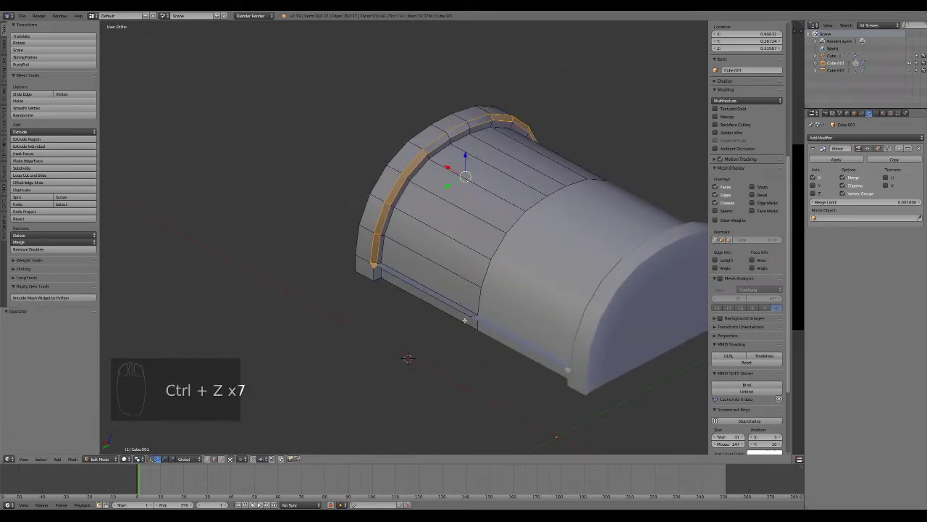
pyautogui.hotkey('ctrl', 'z')
pyautogui.hotkey('ctrl', 'z')
pyautogui.hotkey('ctrl', 'z')
pyautogui.hotkey('ctrl', 'z')
pyautogui.hotkey('ctrl', 'z')
pyautogui.hotkey('ctrl', 'z')
pyautogui.hotkey('ctrl', 'z')
pyautogui.hotkey('ctrl', 'z')
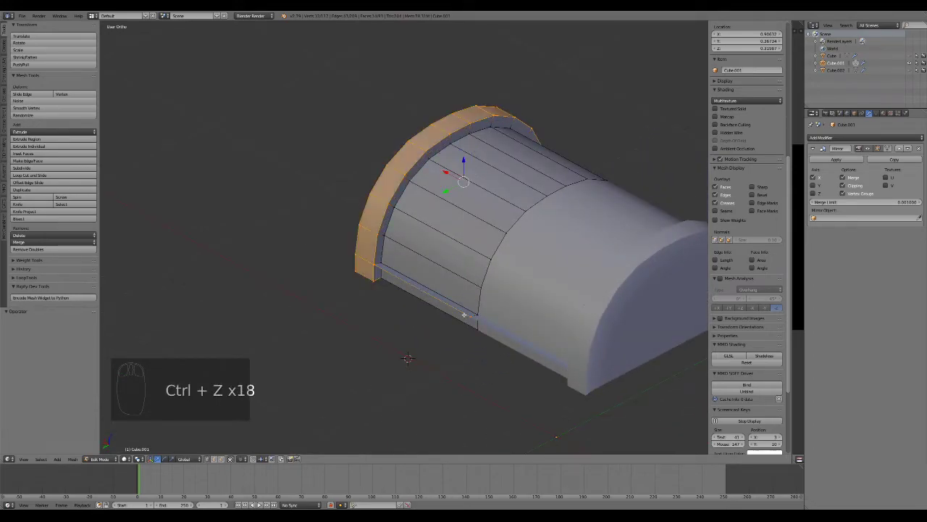
pyautogui.hotkey('ctrl', 'z')
pyautogui.hotkey('ctrl', 'z')
pyautogui.hotkey('ctrl', 'z')
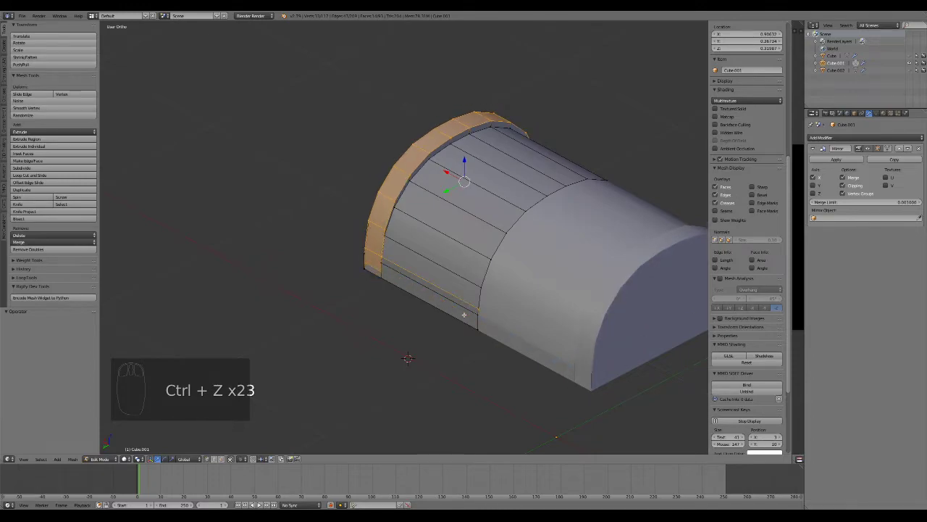
pyautogui.hotkey('ctrl', 'z')
pyautogui.keyDown('shift'); pyautogui.rightClick(476, 326); pyautogui.keyUp('shift')
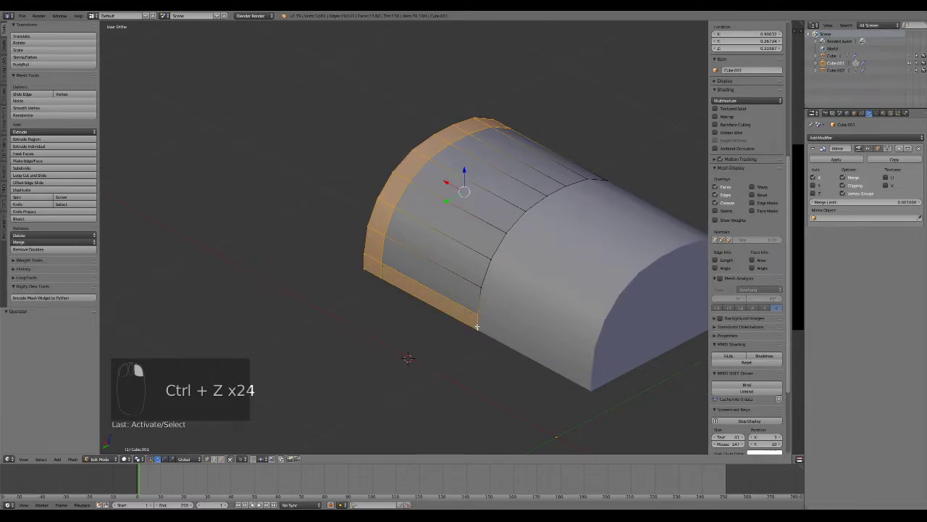
# Try extruding the selected end and side strips in place and scaling the extrusion up
pyautogui.press('KP_3')
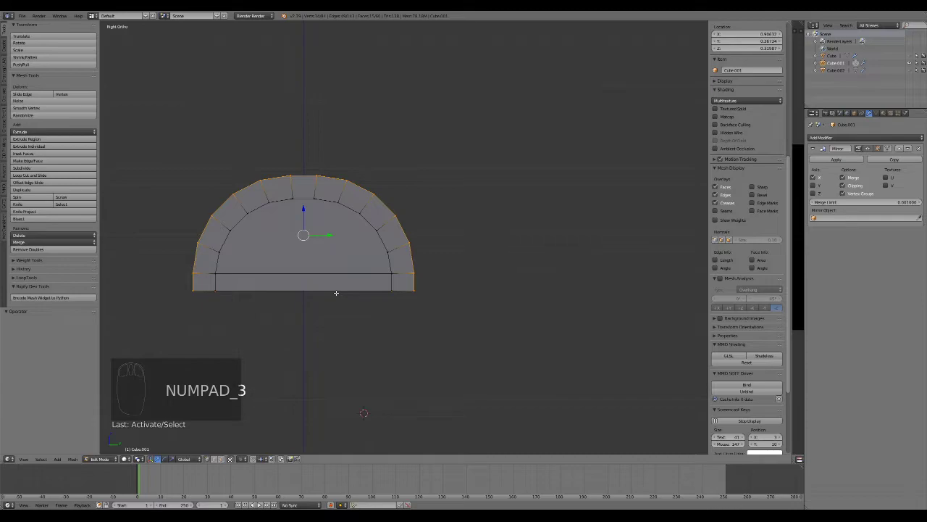
pyautogui.press('e')
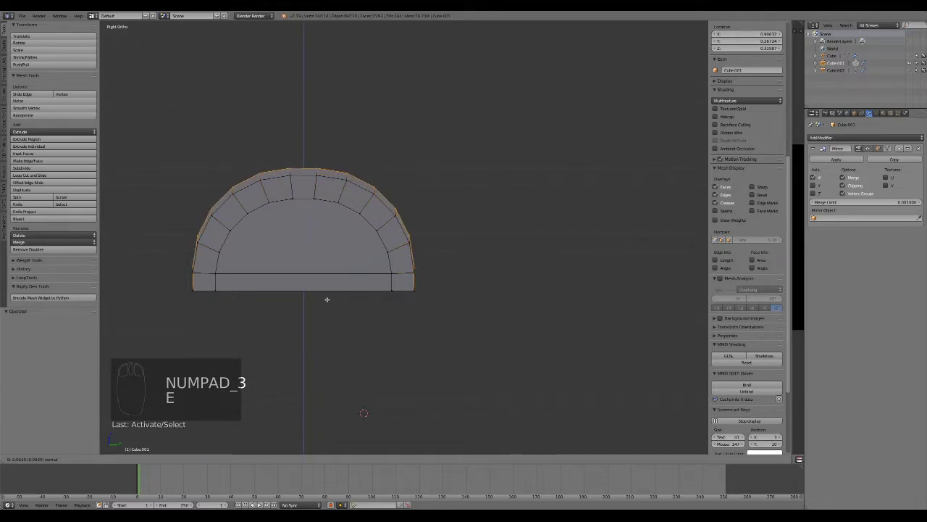
pyautogui.rightClick(330, 294)
pyautogui.press('s')
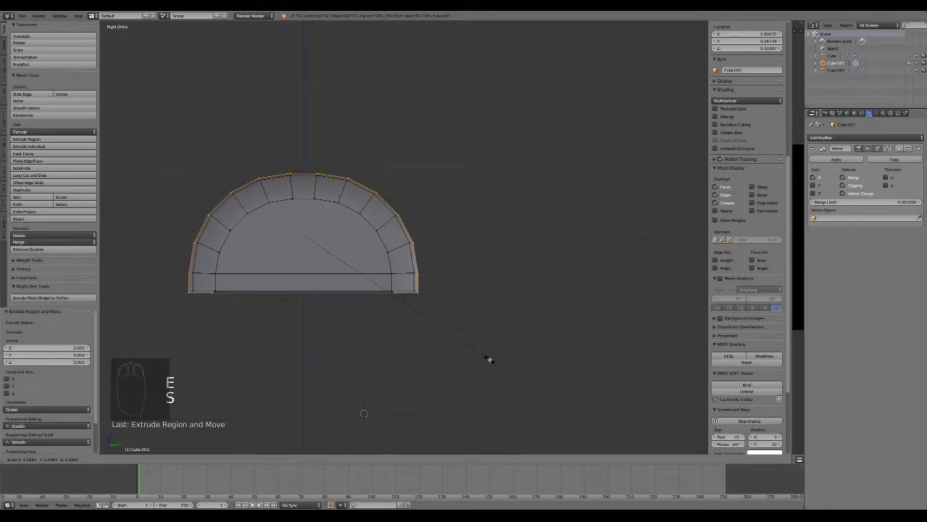
pyautogui.click(495, 374)
pyautogui.moveTo(468, 375); pyautogui.dragTo(276, 287, button='middle')
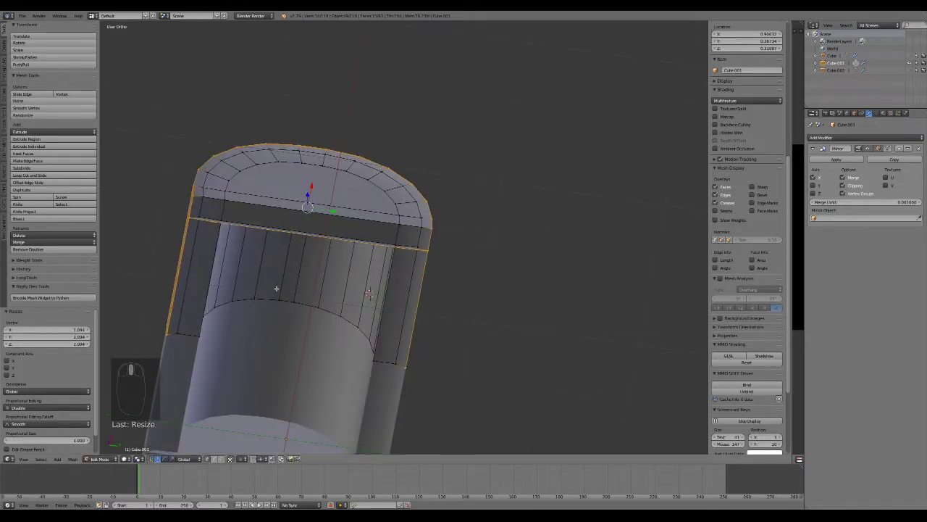
pyautogui.hotkey('ctrl', 'z')
pyautogui.hotkey('ctrl', 'z')
# Deselect the two inner underside corner vertices, and extrude the outer strips in place with a uniform upscale
pyautogui.keyDown('shift'); pyautogui.rightClick(392, 243); pyautogui.keyUp('shift')
pyautogui.keyDown('shift'); pyautogui.rightClick(222, 219); pyautogui.keyUp('shift')
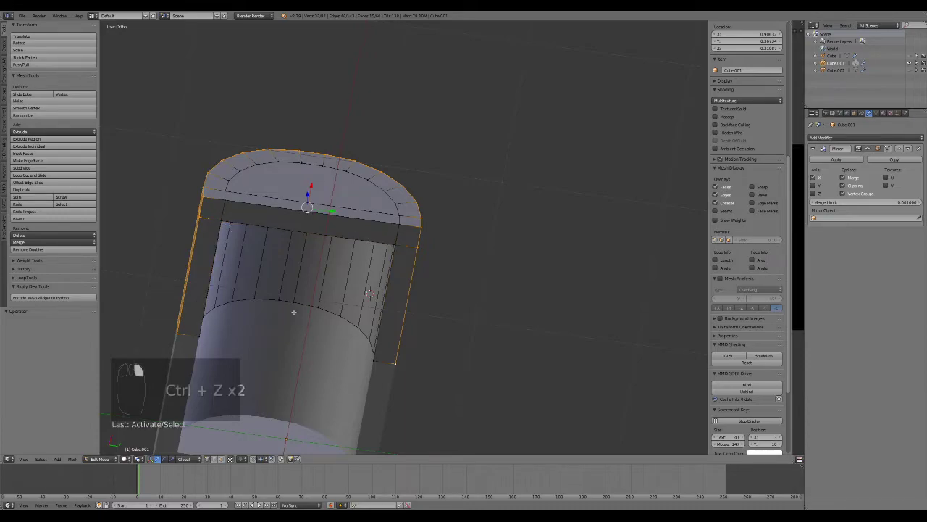
pyautogui.press('KP_3')
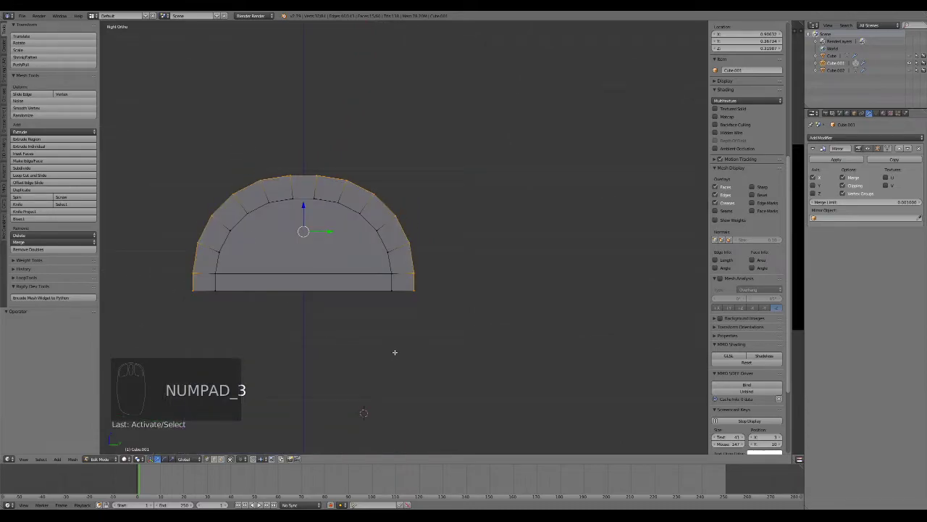
pyautogui.press('e')
pyautogui.rightClick(413, 361)
pyautogui.press('s')
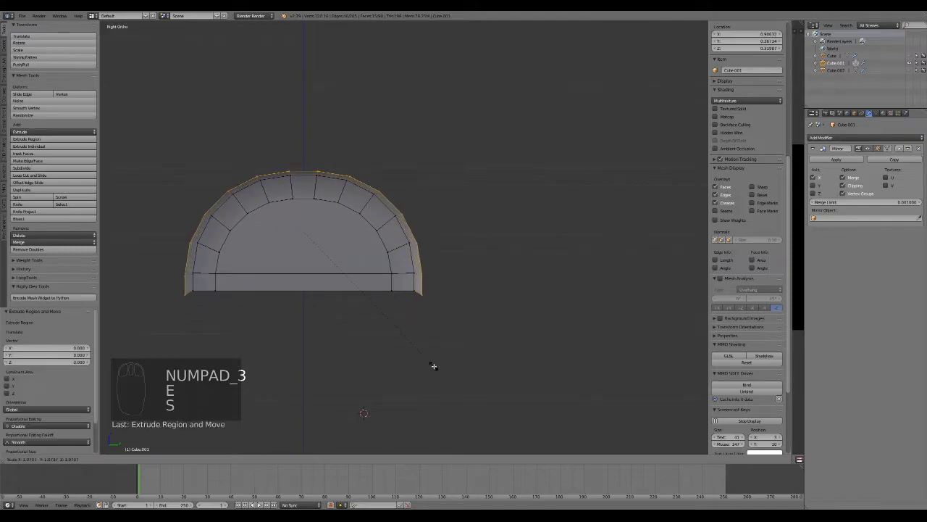
pyautogui.click(437, 374)
# Raise the extruded trim about 0.044 along Z and scale it down slightly, checking the lid in object mode
pyautogui.moveTo(303, 207); pyautogui.dragTo(306, 200)
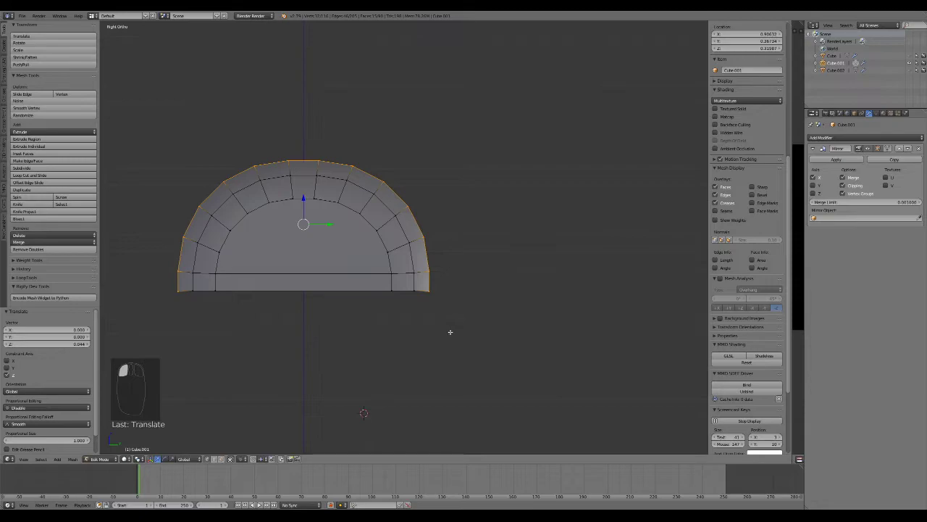
pyautogui.press('s')
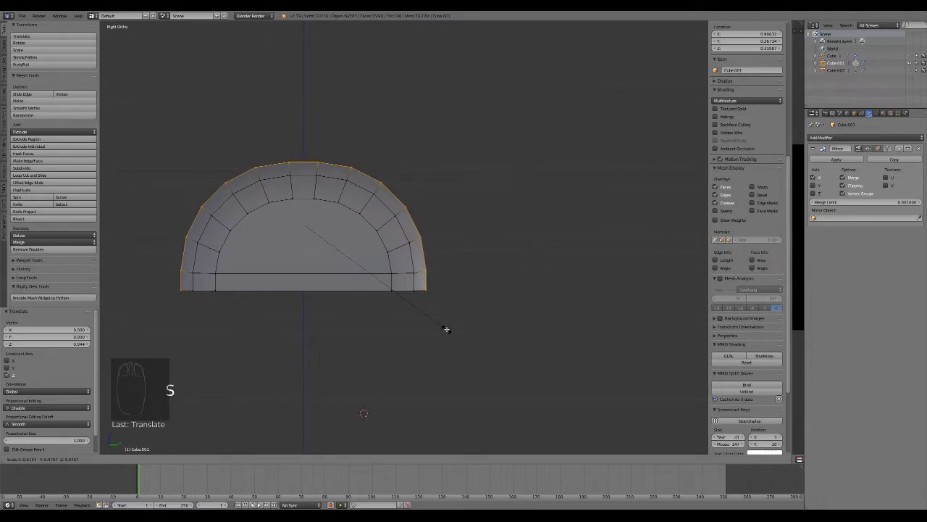
pyautogui.click(445, 326)
pyautogui.moveTo(304, 207); pyautogui.dragTo(304, 207)
pyautogui.moveTo(304, 207); pyautogui.dragTo(398, 280, button='middle')
pyautogui.press('Tab')
pyautogui.press('Tab')
# Bevel the trim's inner border loop, including the lower side edge, by 0.048 with one segment
pyautogui.keyDown('alt'); pyautogui.rightClick(456, 274); pyautogui.keyUp('alt')
pyautogui.hotkey('ctrl', 'b')
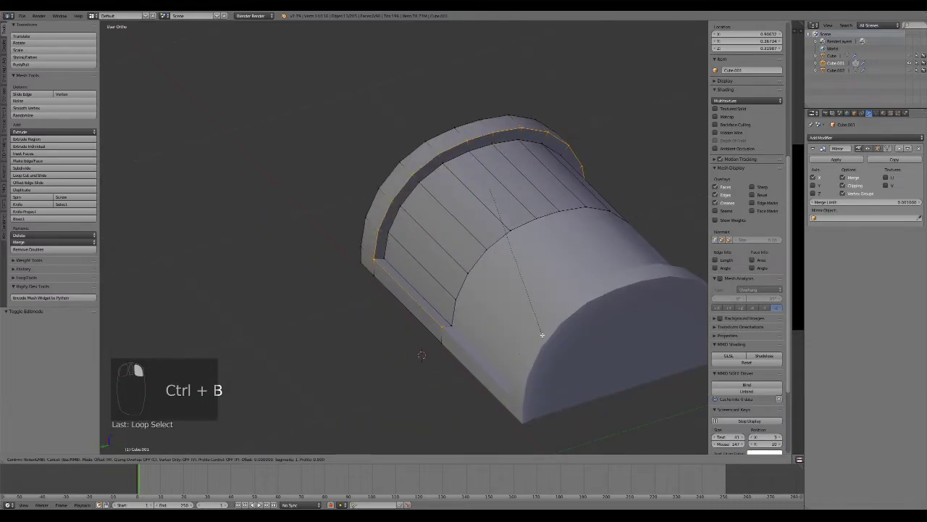
pyautogui.click(543, 343)
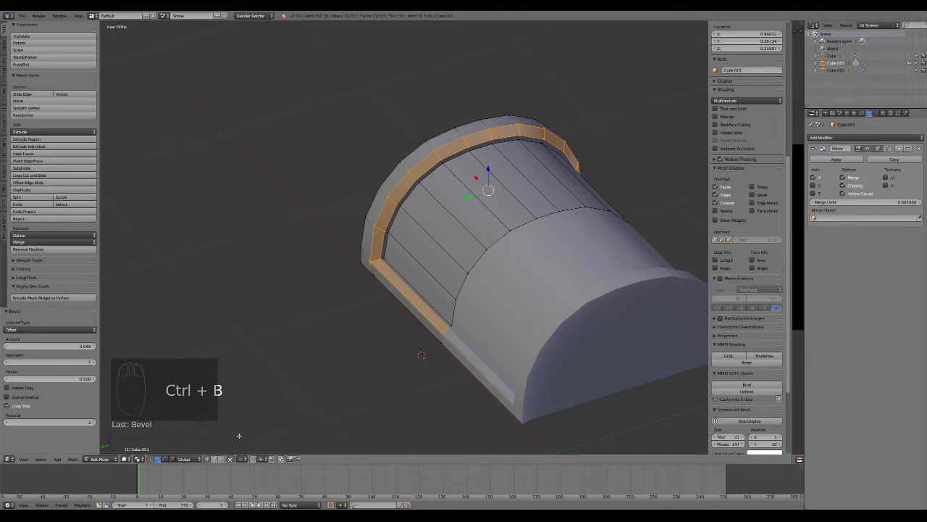
# Mark the long borders of the bevelled trim band as sharp, leaving out its short cross edges
pyautogui.click(215, 459)
pyautogui.keyDown('shift'); pyautogui.rightClick(380, 231); pyautogui.keyUp('shift')
pyautogui.keyDown('shift'); pyautogui.rightClick(392, 200); pyautogui.keyUp('shift')
pyautogui.keyDown('shift'); pyautogui.rightClick(411, 175); pyautogui.keyUp('shift')
pyautogui.keyDown('shift'); pyautogui.rightClick(439, 156); pyautogui.keyUp('shift')
pyautogui.keyDown('shift'); pyautogui.rightClick(471, 139); pyautogui.keyUp('shift')
pyautogui.keyDown('shift'); pyautogui.rightClick(502, 132); pyautogui.keyUp('shift')
pyautogui.keyDown('shift'); pyautogui.rightClick(528, 131); pyautogui.keyUp('shift')
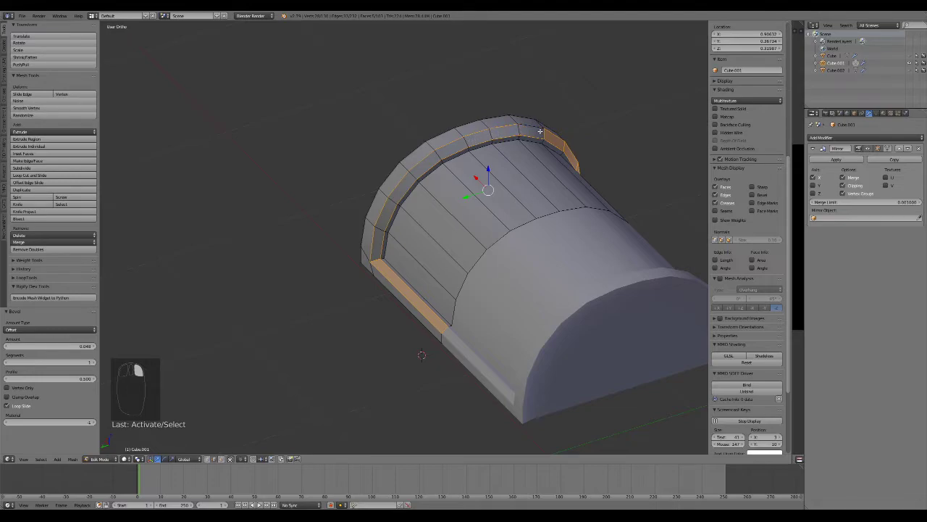
pyautogui.keyDown('shift'); pyautogui.rightClick(547, 133); pyautogui.keyUp('shift')
pyautogui.moveTo(591, 216); pyautogui.dragTo(500, 174, button='middle')
pyautogui.keyDown('shift'); pyautogui.rightClick(564, 235); pyautogui.keyUp('shift')
pyautogui.keyDown('shift'); pyautogui.rightClick(577, 286); pyautogui.keyUp('shift')
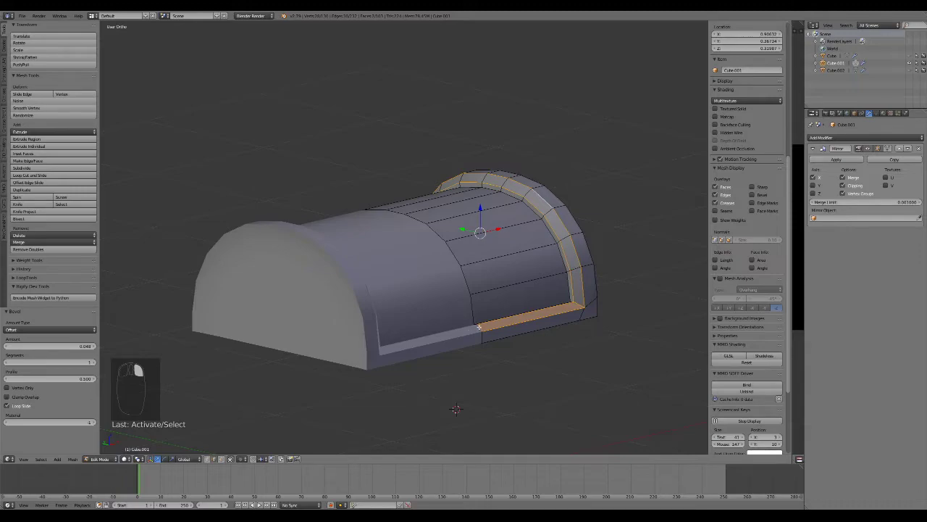
pyautogui.moveTo(375, 221); pyautogui.dragTo(459, 259, button='middle')
pyautogui.keyDown('shift'); pyautogui.rightClick(490, 316); pyautogui.keyUp('shift')
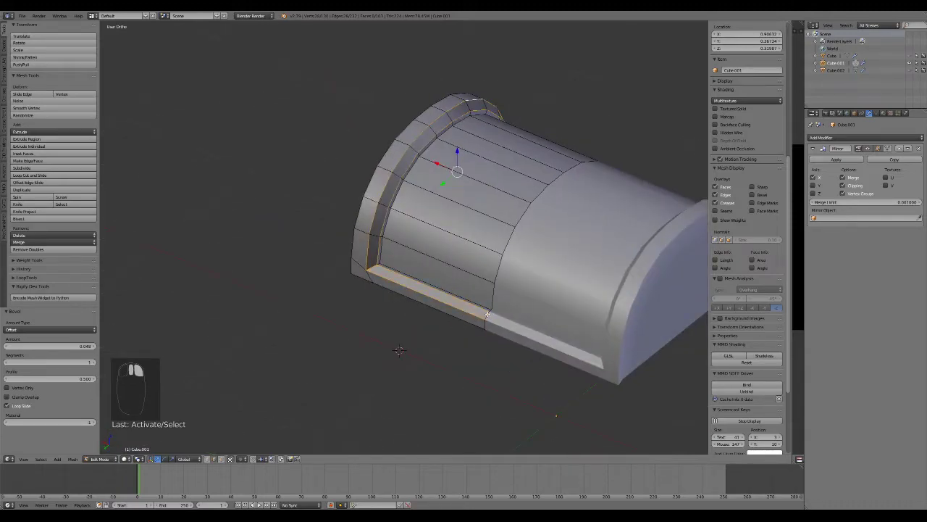
pyautogui.hotkey('ctrl', 'e')
pyautogui.click(518, 205)
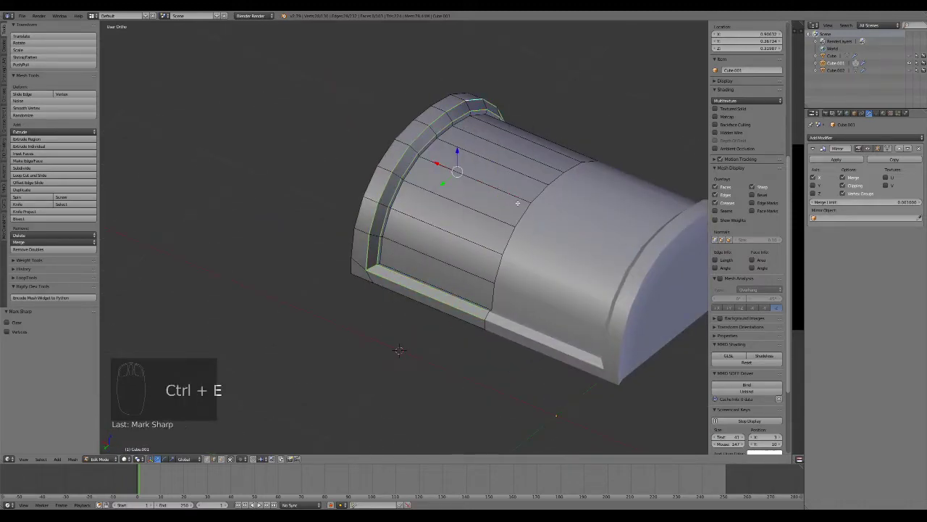
# Examine the lid's trim and the shading of its end face in object mode
pyautogui.press('Tab')
pyautogui.scroll(-3, 518, 208)
pyautogui.moveTo(517, 207); pyautogui.dragTo(369, 185, button='middle')
pyautogui.scroll(3, 379, 215)
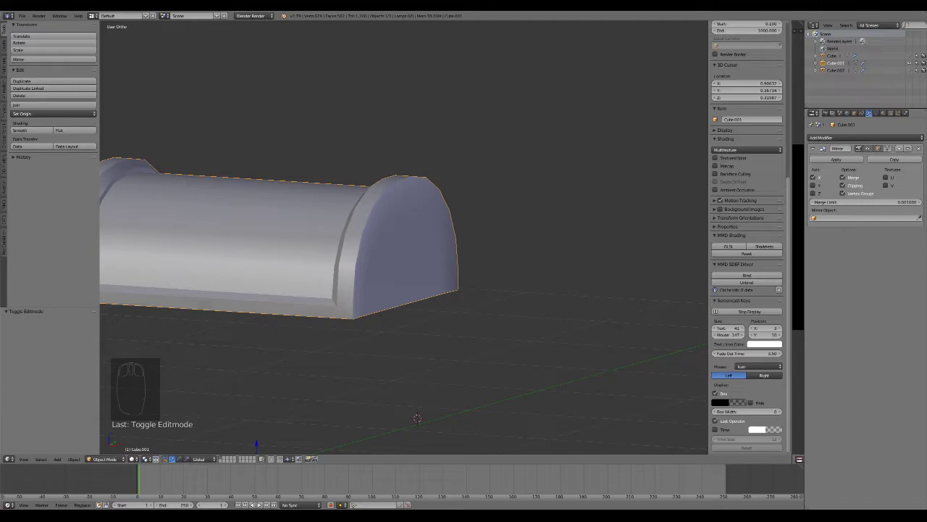
pyautogui.scroll(1, 438, 285)
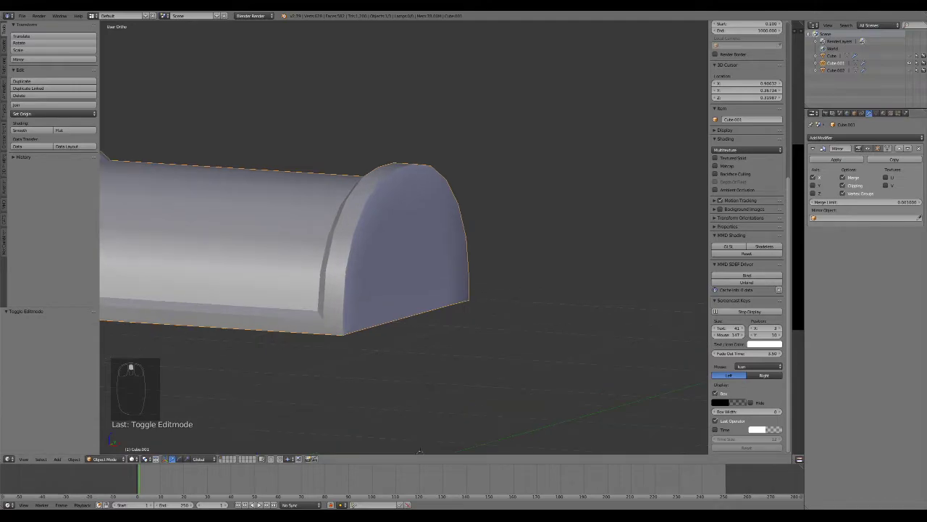
pyautogui.moveTo(438, 285); pyautogui.dragTo(413, 286, button='middle')
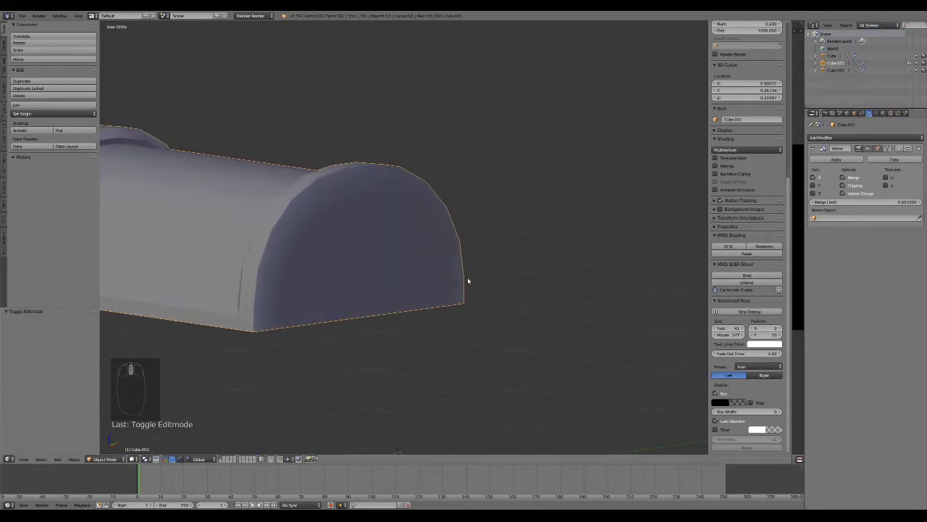
pyautogui.moveTo(414, 287); pyautogui.dragTo(399, 287, button='middle')
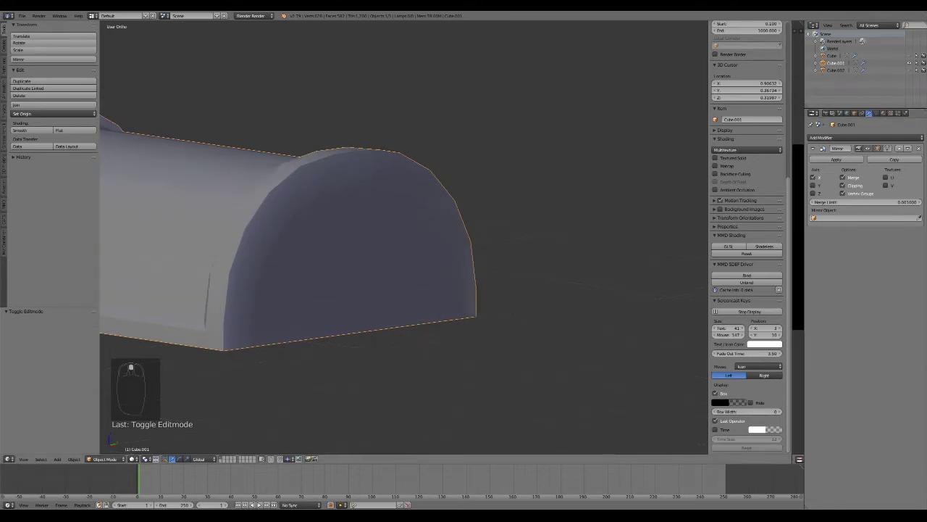
# Select the inner arched face on the lid's end and scale it up along Z
pyautogui.press('Tab')
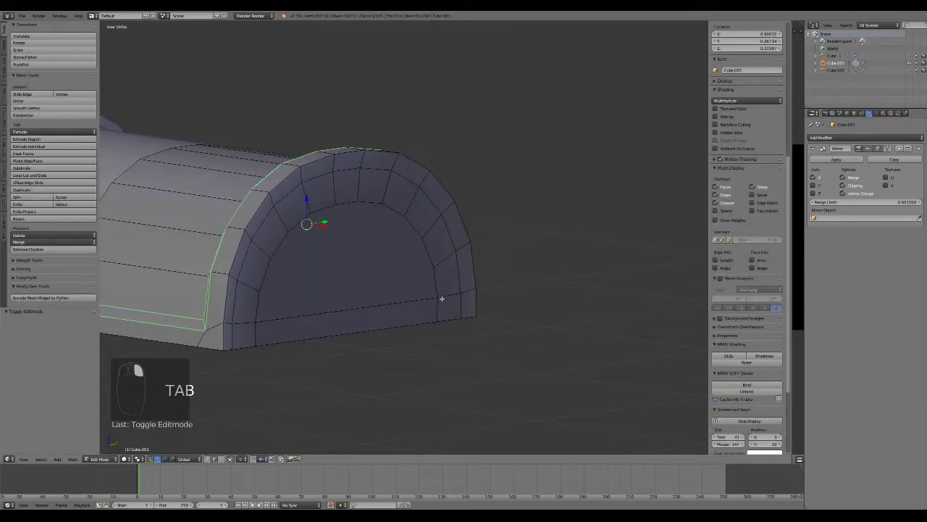
pyautogui.click(222, 462)
pyautogui.rightClick(365, 249)
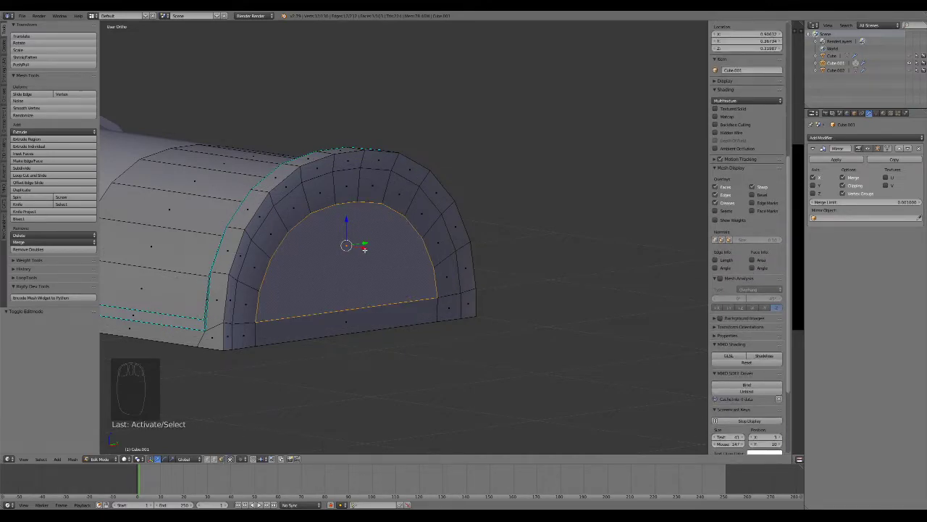
pyautogui.press('KP_3')
pyautogui.keyDown('shift'); pyautogui.moveTo(309, 271); pyautogui.dragTo(385, 255, button='middle'); pyautogui.keyUp('shift')
pyautogui.press('s')
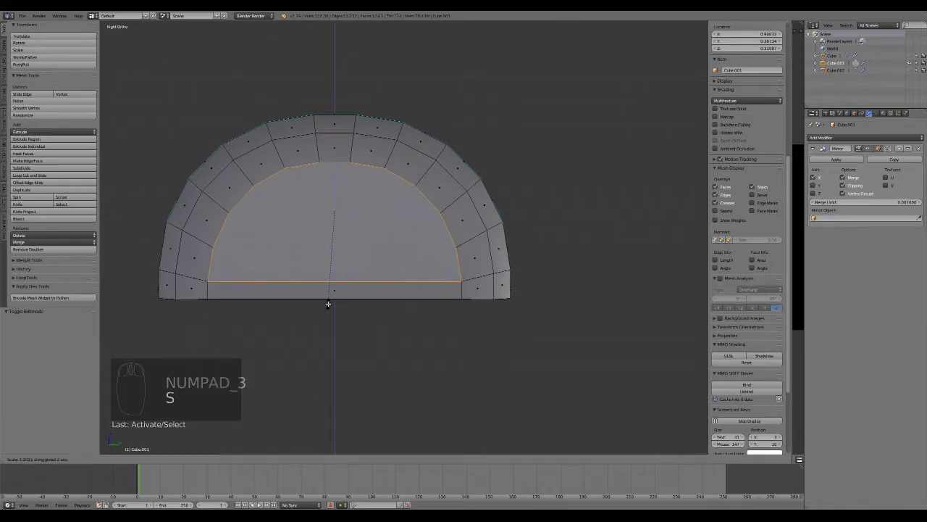
pyautogui.middleClick(327, 307)
pyautogui.click(324, 311)
# Raise the inner arched face about 0.04 along Z and scale it by 1.115 along Y
pyautogui.moveTo(338, 191); pyautogui.dragTo(338, 179)
pyautogui.press('s')
pyautogui.middleClick(497, 229)
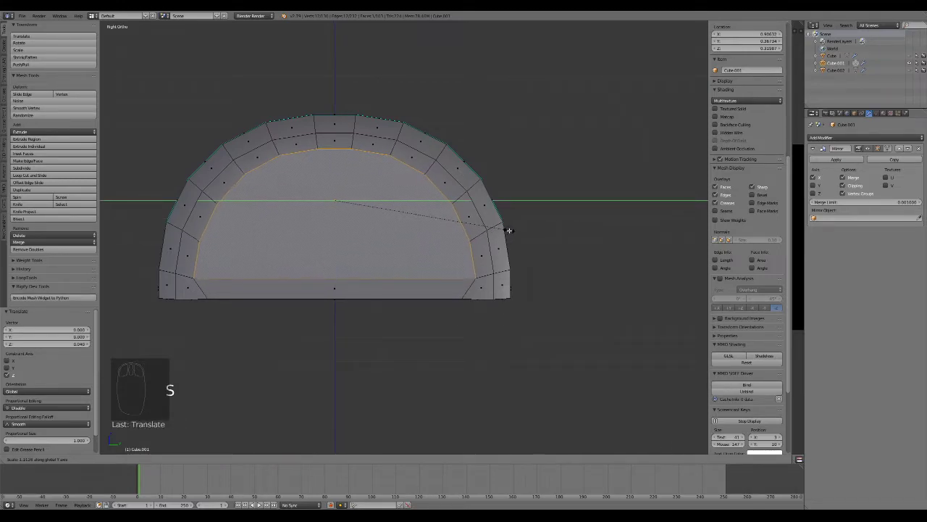
pyautogui.click(510, 231)
# Extrude the inner arched face inward by about 0.06 to form a recess, and check it in object mode
pyautogui.moveTo(510, 231); pyautogui.dragTo(466, 263, button='middle')
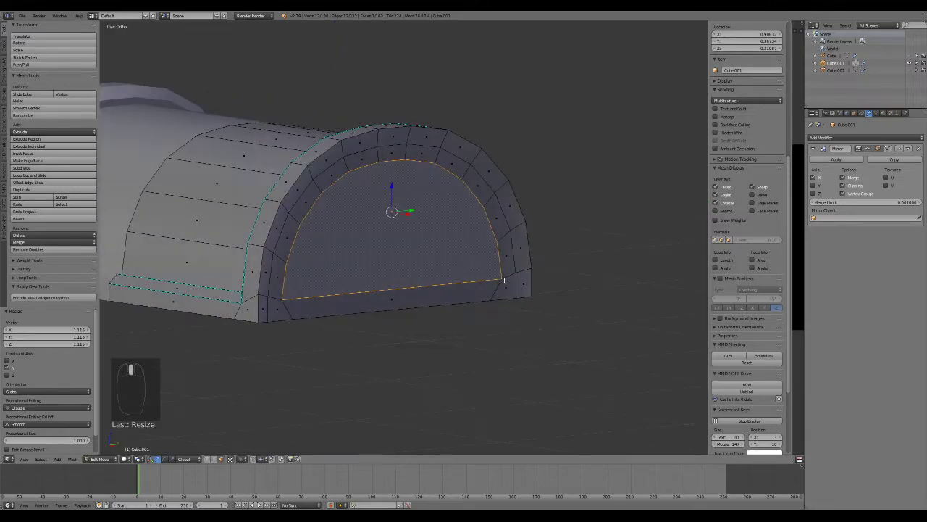
pyautogui.press('e')
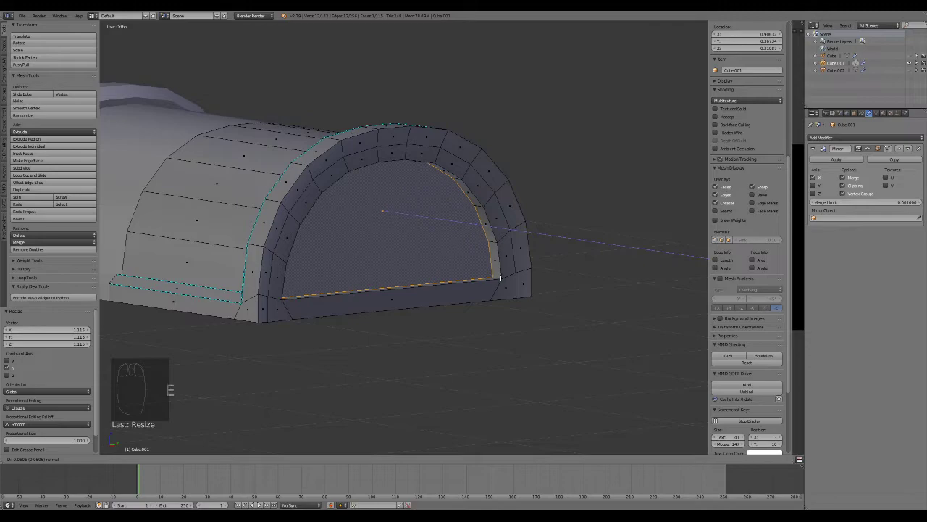
pyautogui.click(500, 276)
pyautogui.press('Tab')
pyautogui.scroll(-6, 499, 276)
pyautogui.moveTo(478, 273)
pyautogui.mouseDown(button='middle')
pyautogui.moveTo(374, 271)
pyautogui.moveTo(476, 269)
pyautogui.mouseUp(button='middle')
pyautogui.scroll(4, 458, 259)
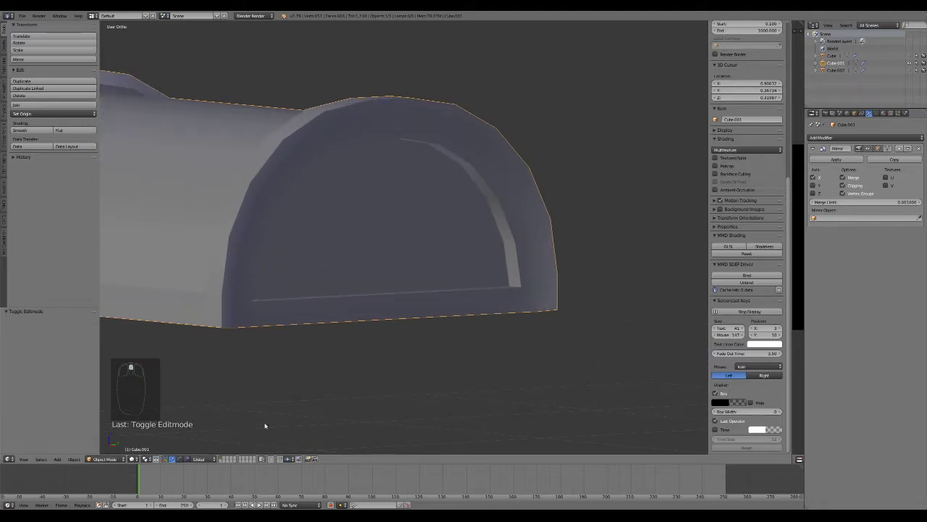
# Select the outer rim edges of the recess in the lid's end, including the straight bottom edge
pyautogui.press('Tab')
pyautogui.keyDown('alt'); pyautogui.rightClick(508, 216); pyautogui.keyUp('alt')
pyautogui.moveTo(452, 289); pyautogui.dragTo(455, 302, button='middle')
pyautogui.keyDown('alt'); pyautogui.keyDown('shift'); pyautogui.rightClick(457, 299); pyautogui.keyUp('shift'); pyautogui.keyUp('alt')
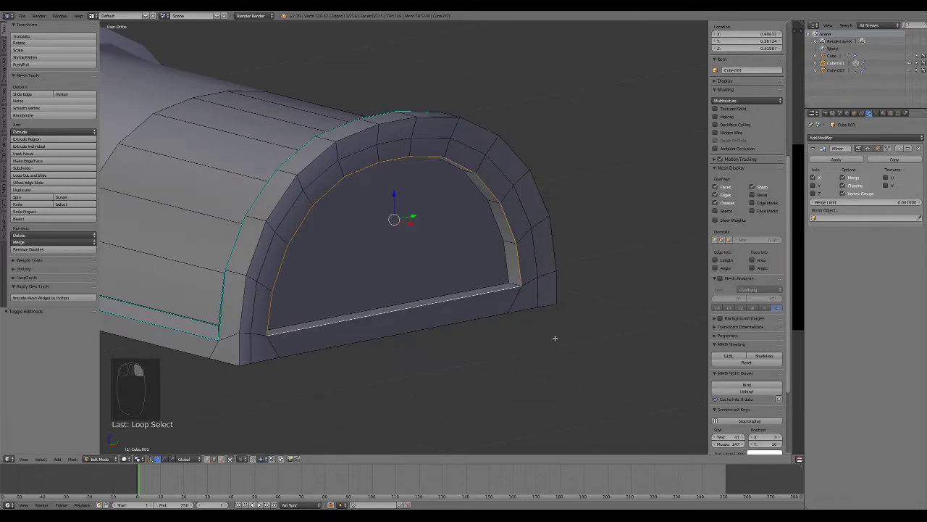
pyautogui.hotkey('ctrl', 'e')
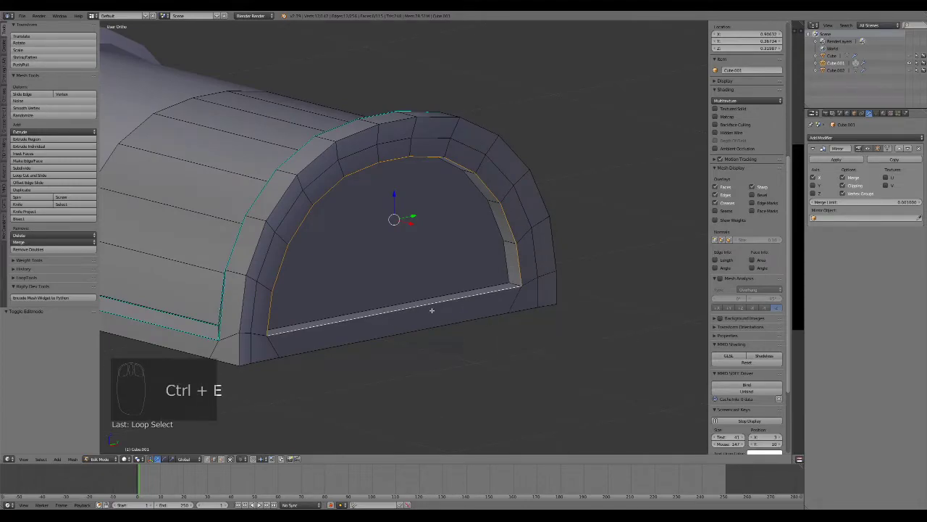
pyautogui.hotkey('ctrl', 'b')
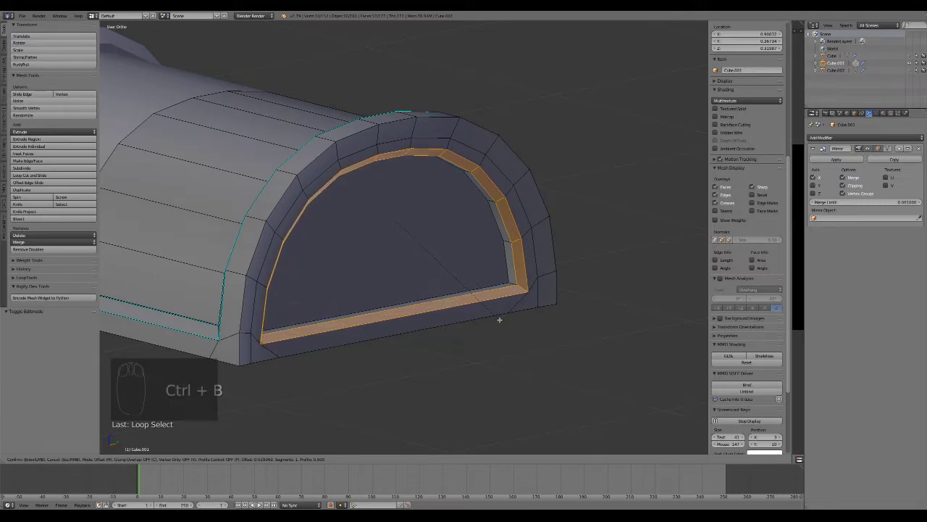
pyautogui.rightClick(499, 318)
pyautogui.hotkey('ctrl', 'z')
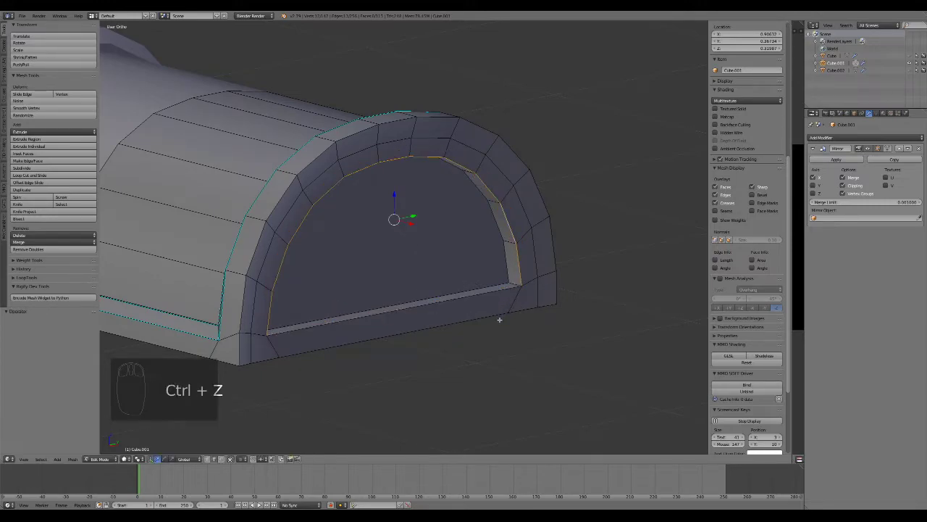
pyautogui.rightClick(470, 299)
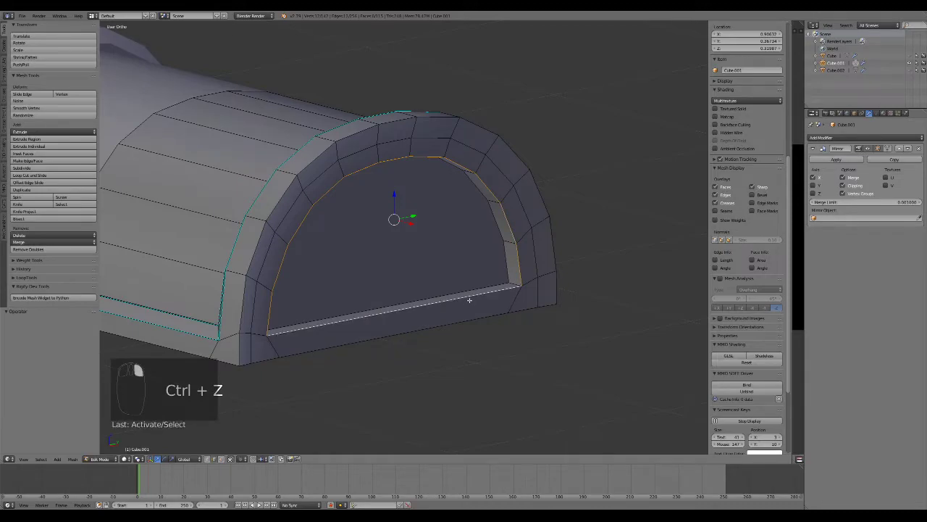
# Mark the selected recess rim edges as sharp and bevel them by about 0.028 with one segment
pyautogui.hotkey('ctrl', 'e')
pyautogui.click(469, 300)
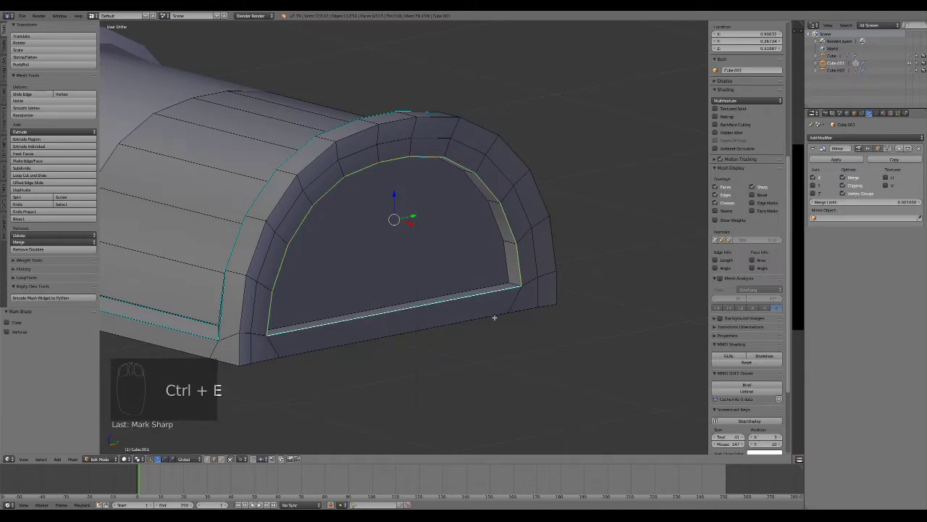
pyautogui.hotkey('ctrl', 'b')
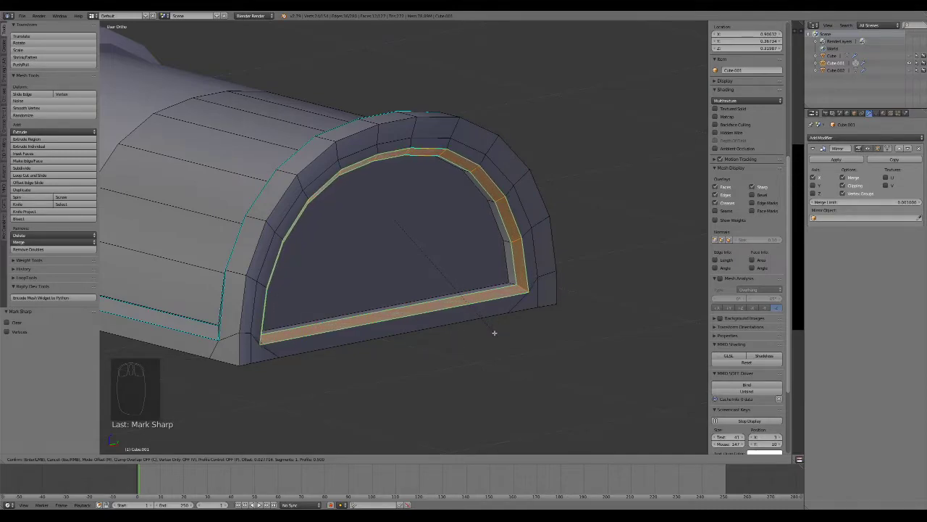
pyautogui.click(494, 333)
pyautogui.keyDown('shift'); pyautogui.moveTo(299, 322); pyautogui.dragTo(464, 231, button='middle'); pyautogui.keyUp('shift')
pyautogui.scroll(4, 422, 298)
pyautogui.scroll(5, 422, 314)
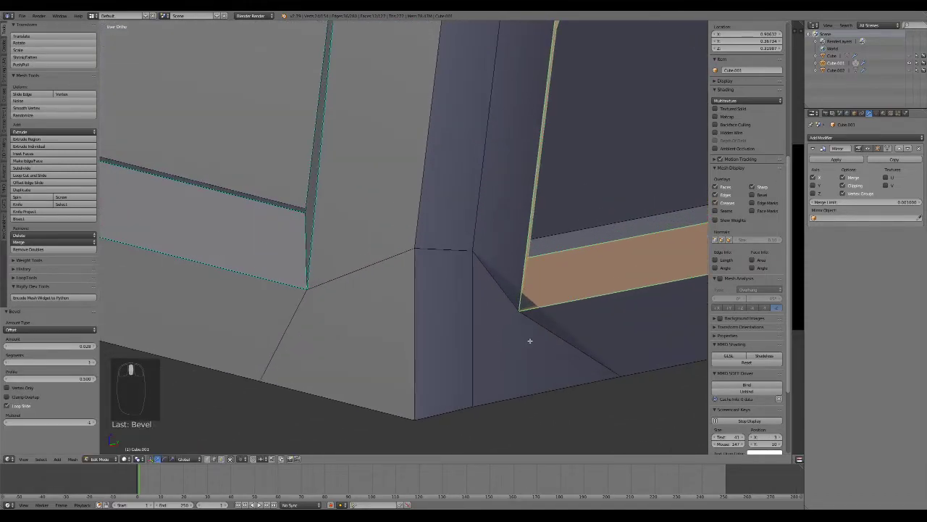
pyautogui.keyDown('shift'); pyautogui.moveTo(530, 339); pyautogui.dragTo(355, 290, button='middle'); pyautogui.keyUp('shift')
pyautogui.scroll(4, 372, 314)
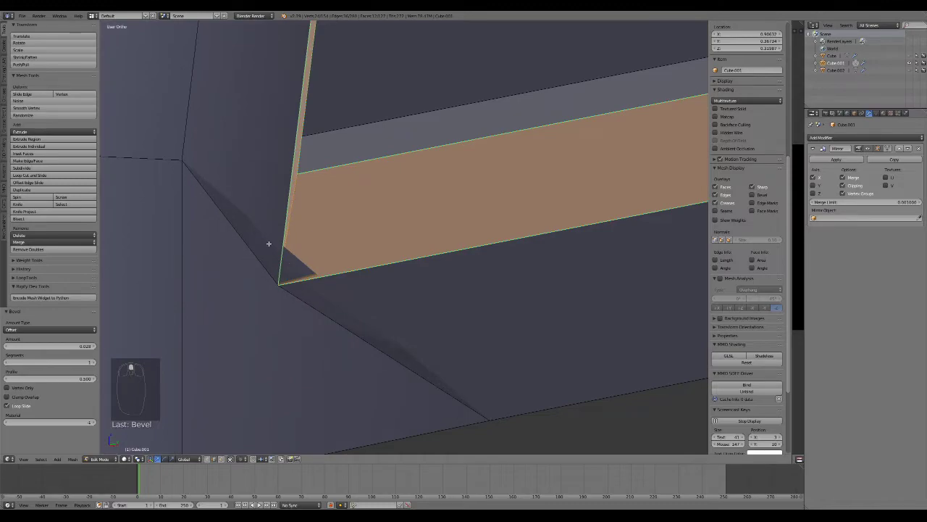
# Delete the corner face between the recessed end panel's lower corner and the arched lid's bottom edge
pyautogui.scroll(-4, 437, 386)
pyautogui.moveTo(437, 385); pyautogui.dragTo(368, 190, button='middle')
pyautogui.moveTo(297, 135); pyautogui.dragTo(345, 319, button='middle')
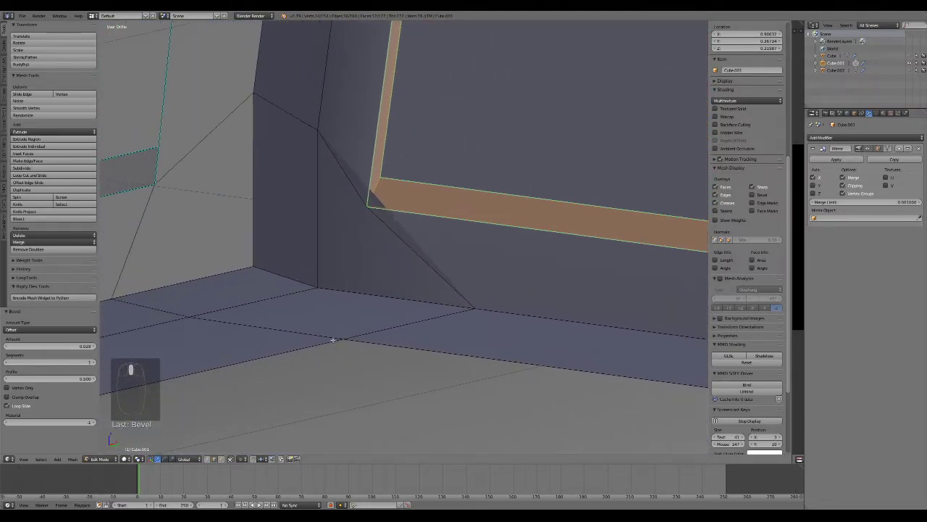
pyautogui.rightClick(363, 251)
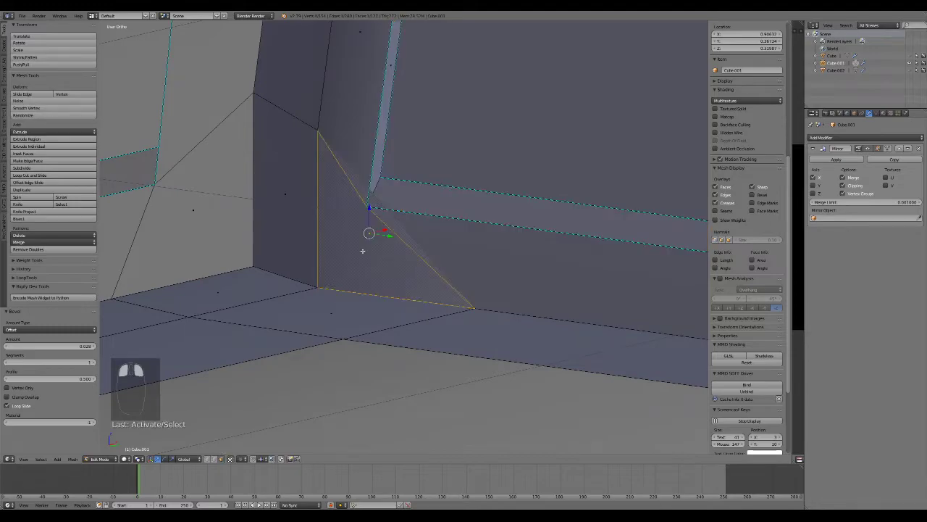
pyautogui.press('x')
pyautogui.click(363, 252)
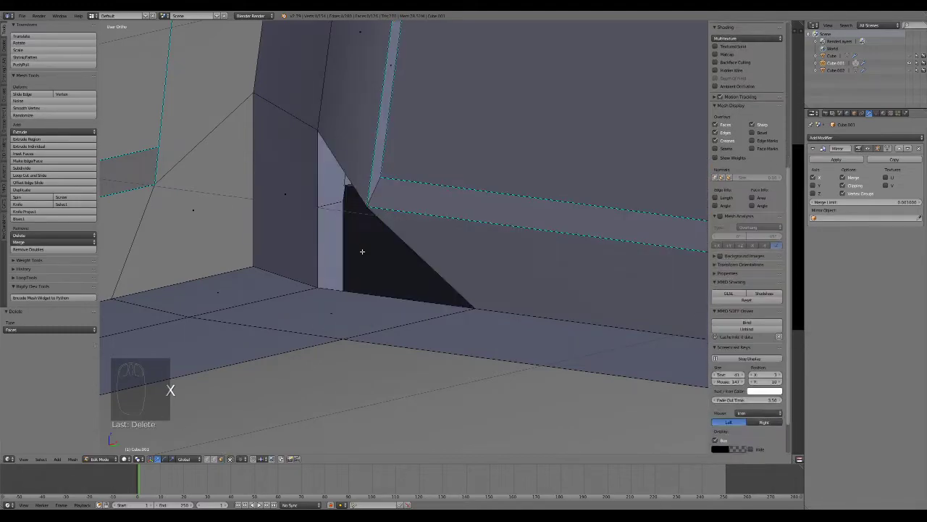
# Fill the gap at the end panel's lower corner with two triangular faces built from its boundary vertices
pyautogui.click(209, 459)
pyautogui.rightClick(368, 206)
pyautogui.keyDown('shift'); pyautogui.rightClick(474, 308); pyautogui.keyUp('shift')
pyautogui.keyDown('shift'); pyautogui.rightClick(321, 288); pyautogui.keyUp('shift')
pyautogui.press('f')
pyautogui.rightClick(321, 288)
pyautogui.keyDown('shift'); pyautogui.rightClick(367, 207); pyautogui.keyUp('shift')
pyautogui.keyDown('shift'); pyautogui.rightClick(321, 127); pyautogui.keyUp('shift')
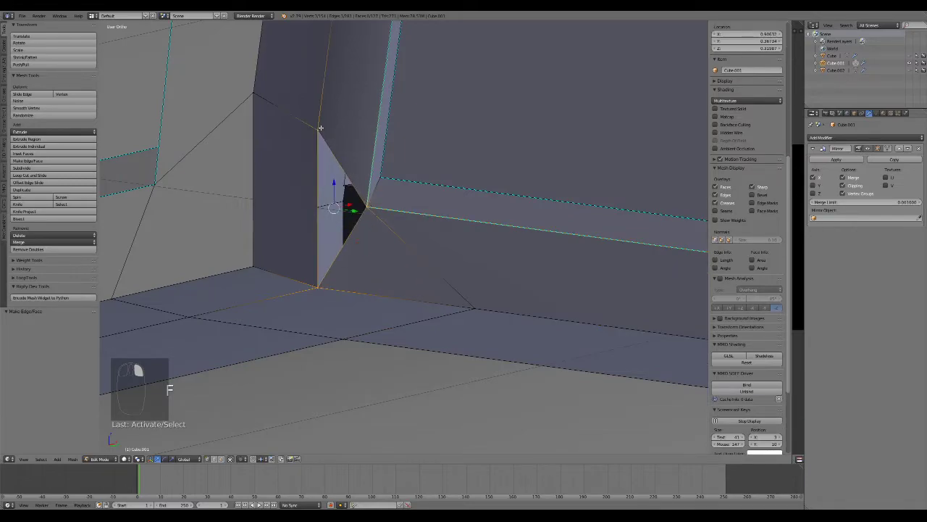
pyautogui.press('f')
pyautogui.press('Tab')
pyautogui.scroll(-8, 386, 263)
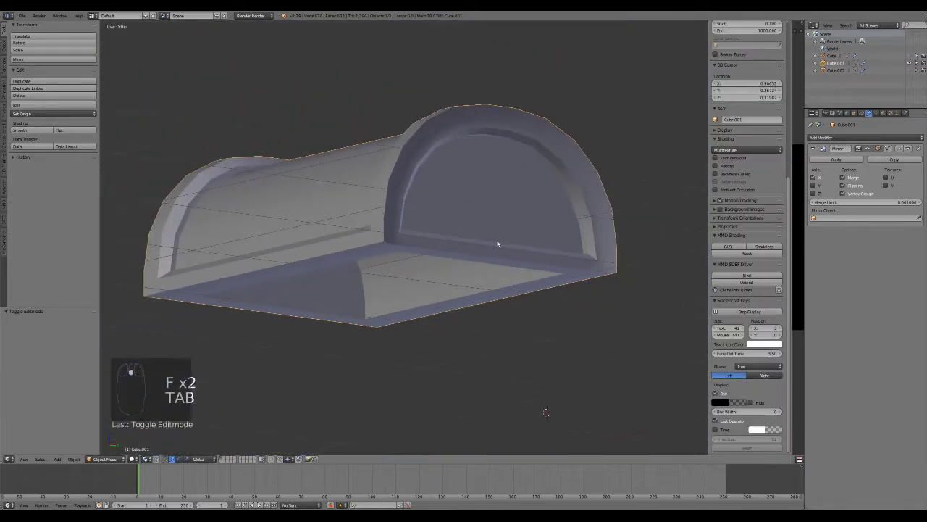
# Try to join the end panel's opposite lower corner vertex to the lid's bottom rim vertex with an edge
pyautogui.moveTo(498, 243); pyautogui.dragTo(472, 252, button='middle')
pyautogui.scroll(5, 550, 236)
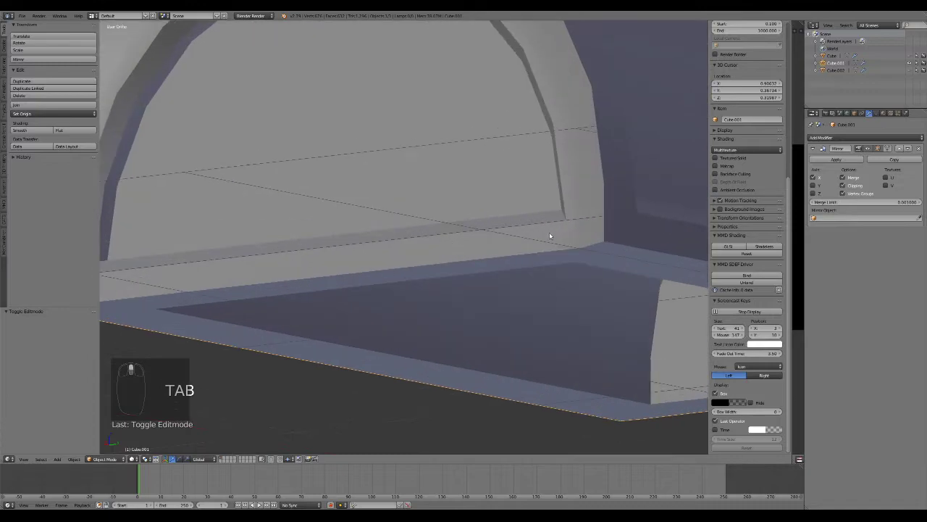
pyautogui.keyDown('shift'); pyautogui.moveTo(551, 236); pyautogui.dragTo(356, 263, button='middle'); pyautogui.keyUp('shift')
pyautogui.scroll(4, 362, 265)
pyautogui.press('Tab')
pyautogui.scroll(4, 371, 268)
pyautogui.keyDown('shift'); pyautogui.moveTo(337, 309); pyautogui.dragTo(418, 247, button='middle'); pyautogui.keyUp('shift')
pyautogui.rightClick(347, 192)
pyautogui.keyDown('shift'); pyautogui.rightClick(418, 310); pyautogui.keyUp('shift')
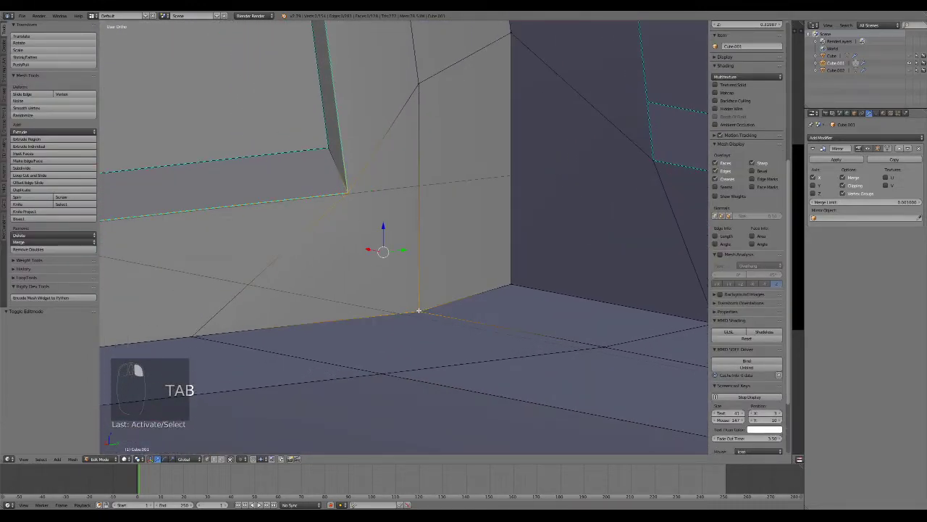
pyautogui.press('f')
pyautogui.press('Tab')
pyautogui.scroll(-1, 419, 310)
pyautogui.press('Tab')
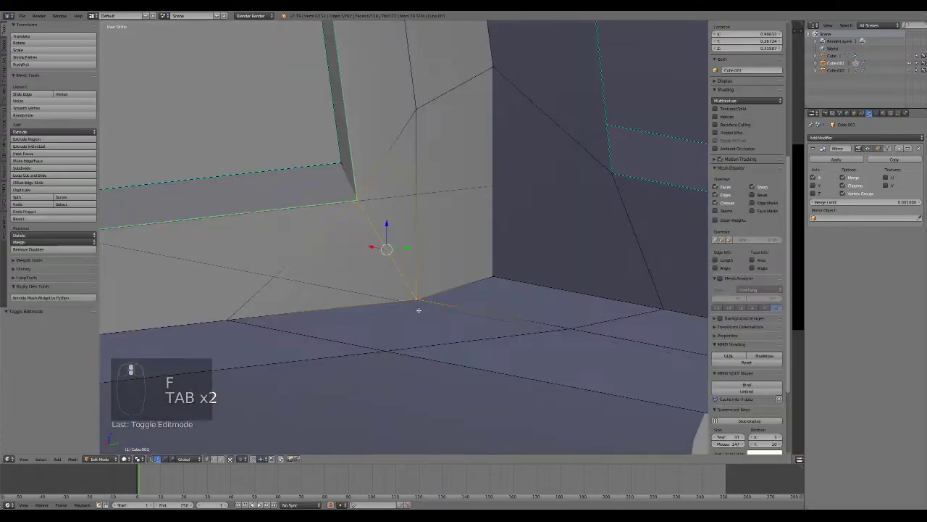
pyautogui.hotkey('ctrl', 'z')
pyautogui.hotkey('ctrl', 'z')
# Delete the face around the end panel's opposite lower corner
pyautogui.rightClick(367, 247)
pyautogui.press('x')
pyautogui.click(366, 250)
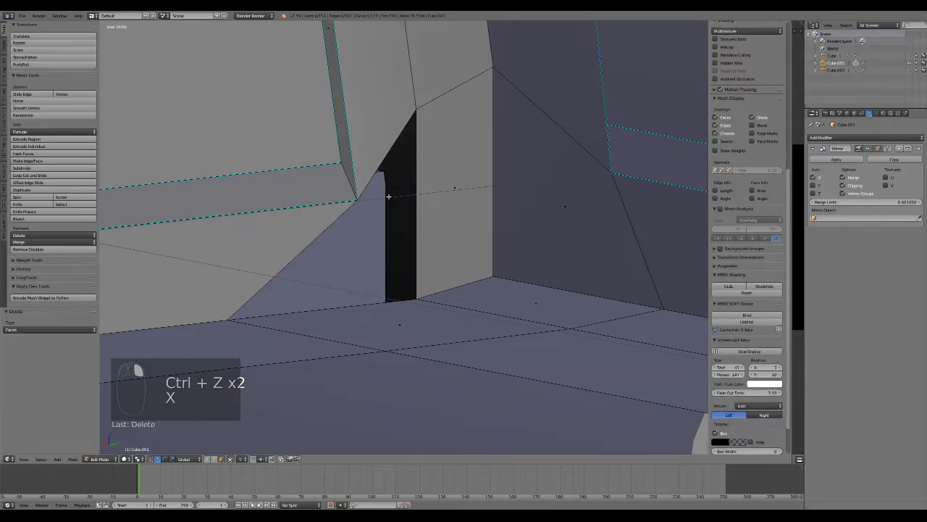
# Rebuild the opposite lower corner of the end panel with two triangular faces meeting at the panel's corner vertex
pyautogui.rightClick(228, 319)
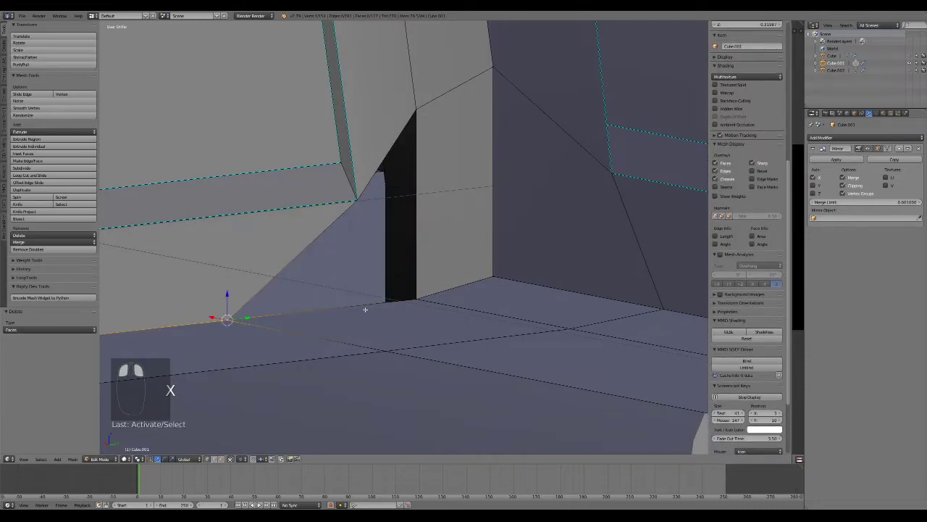
pyautogui.keyDown('shift'); pyautogui.rightClick(416, 298); pyautogui.keyUp('shift')
pyautogui.keyDown('shift'); pyautogui.rightClick(355, 200); pyautogui.keyUp('shift')
pyautogui.press('f')
pyautogui.rightClick(355, 200)
pyautogui.keyDown('shift'); pyautogui.rightClick(415, 108); pyautogui.keyUp('shift')
pyautogui.keyDown('shift'); pyautogui.rightClick(417, 298); pyautogui.keyUp('shift')
pyautogui.press('f')
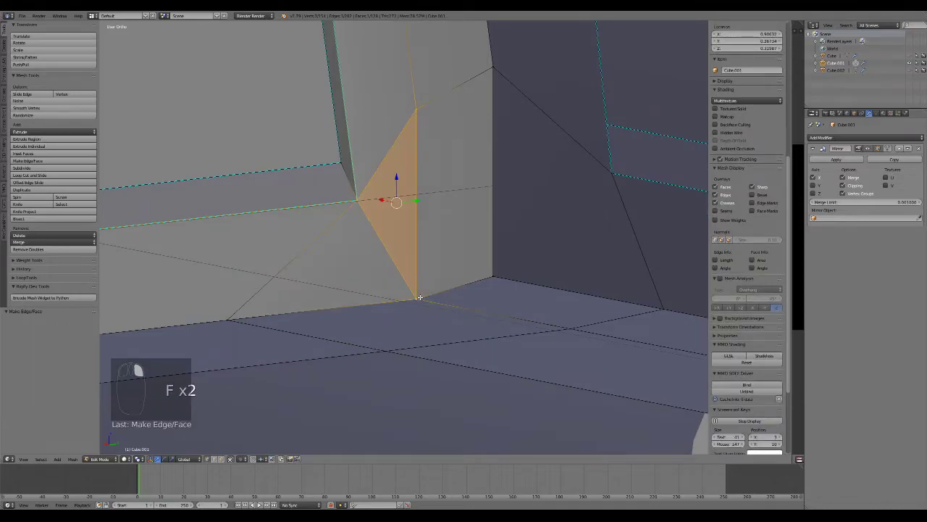
pyautogui.press('Tab')
pyautogui.scroll(-5, 430, 316)
pyautogui.moveTo(349, 256); pyautogui.dragTo(415, 305, button='middle')
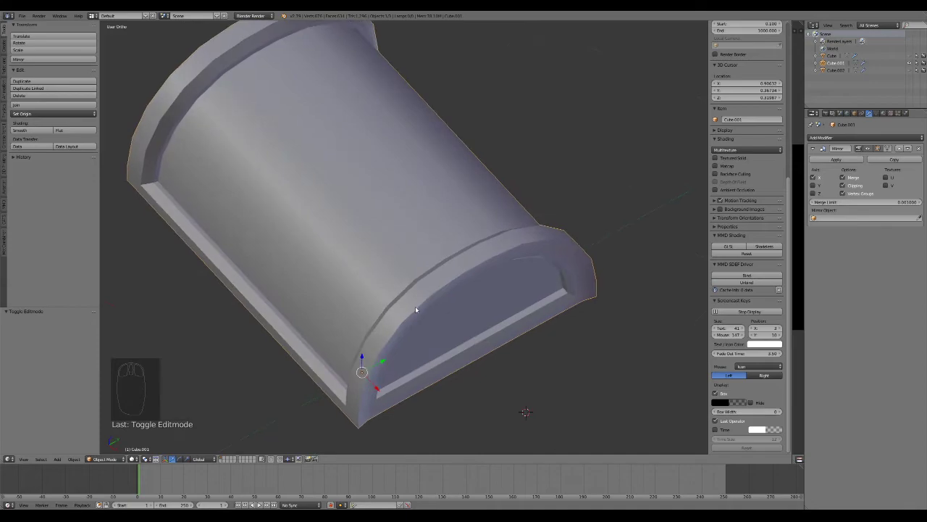
# Flatten the six vertices along the end's bottom edge by scaling them to 0 on the Z axis
pyautogui.press('Tab')
pyautogui.scroll(3, 408, 401)
pyautogui.keyDown('shift'); pyautogui.moveTo(415, 389); pyautogui.dragTo(346, 190, button='middle'); pyautogui.keyUp('shift')
pyautogui.rightClick(255, 370)
pyautogui.keyDown('shift'); pyautogui.rightClick(271, 354); pyautogui.keyUp('shift')
pyautogui.keyDown('shift'); pyautogui.rightClick(298, 341); pyautogui.keyUp('shift')
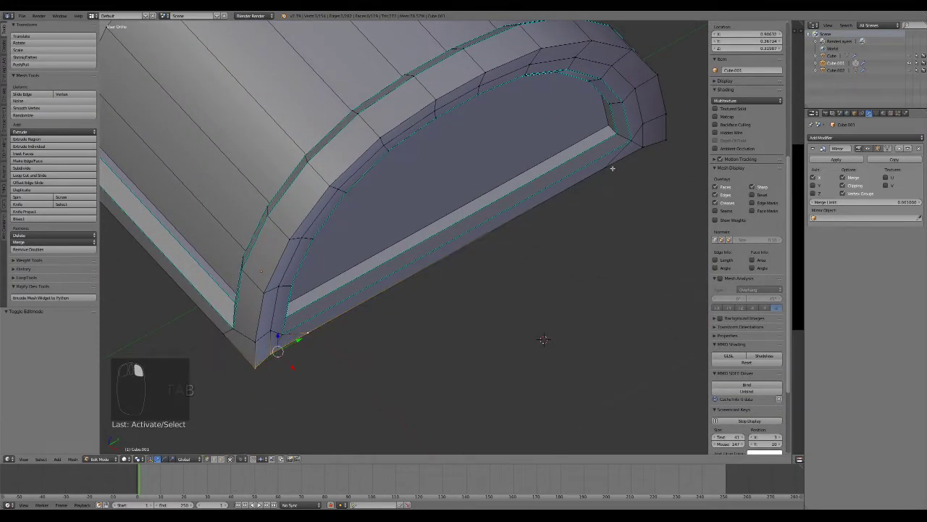
pyautogui.keyDown('shift'); pyautogui.rightClick(613, 168); pyautogui.keyUp('shift')
pyautogui.keyDown('shift'); pyautogui.rightClick(641, 149); pyautogui.keyUp('shift')
pyautogui.keyDown('shift'); pyautogui.rightClick(660, 140); pyautogui.keyUp('shift')
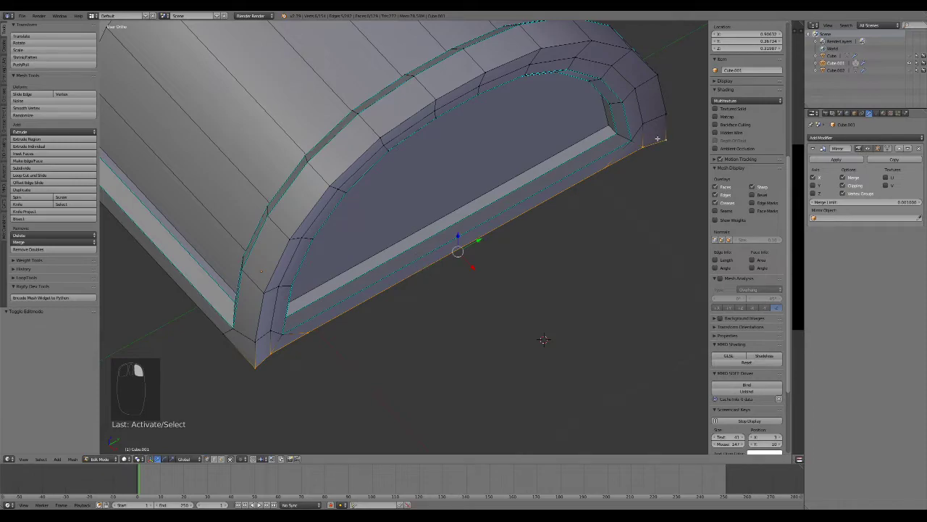
pyautogui.press('KP_3')
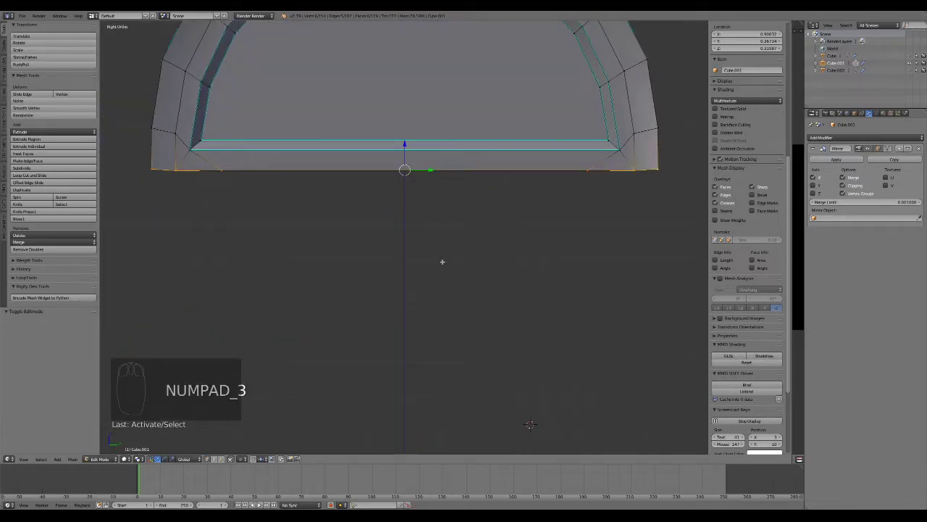
pyautogui.press('s')
pyautogui.press('z')
pyautogui.press('0')
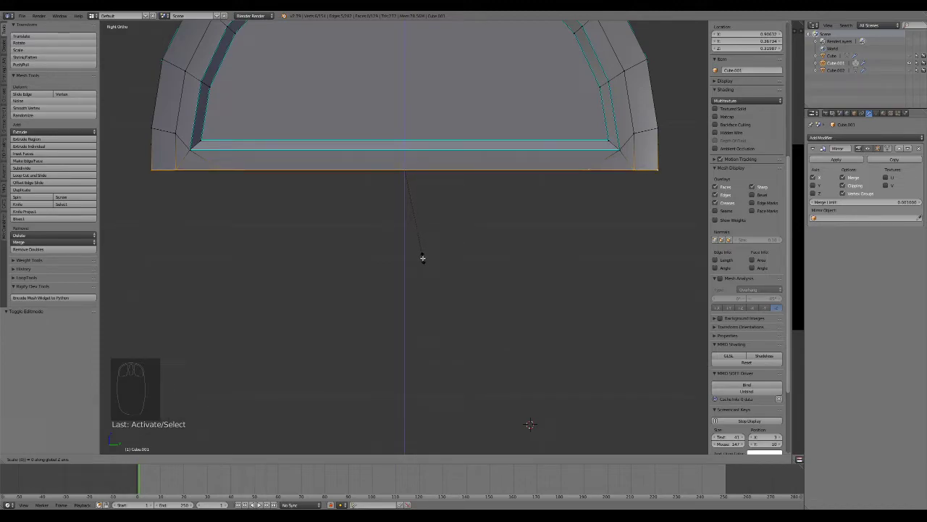
pyautogui.press('Return')
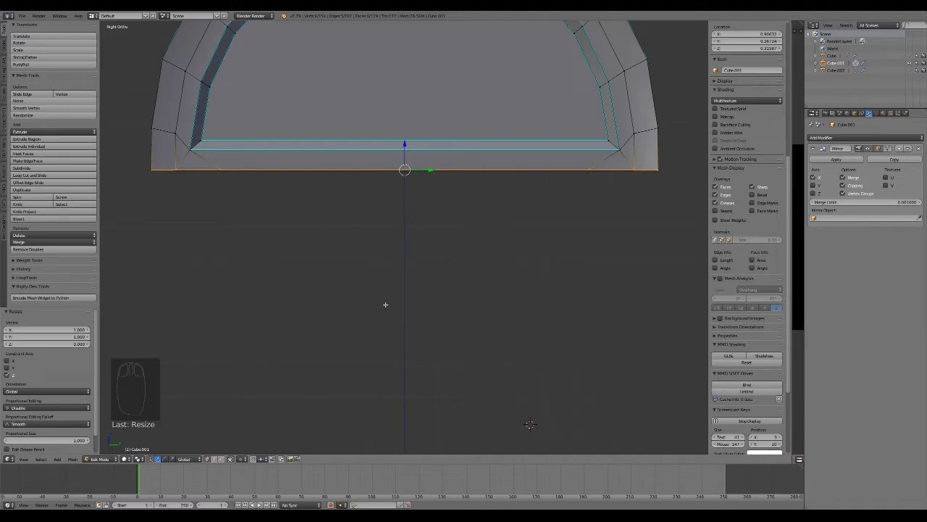
# Scale the end's bottom vertices to 0 on the X axis and move them outward in line with the end's outer face
pyautogui.press('KP_1')
pyautogui.press('s')
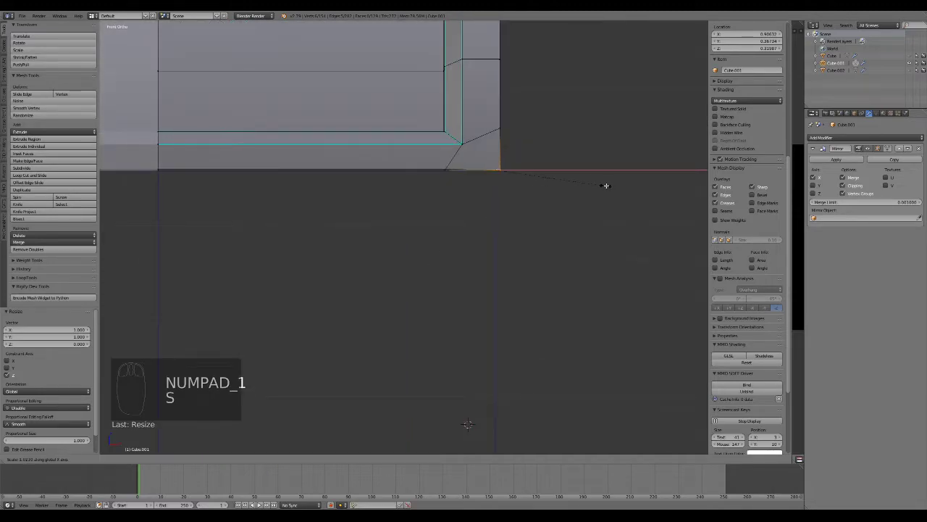
pyautogui.write('0')
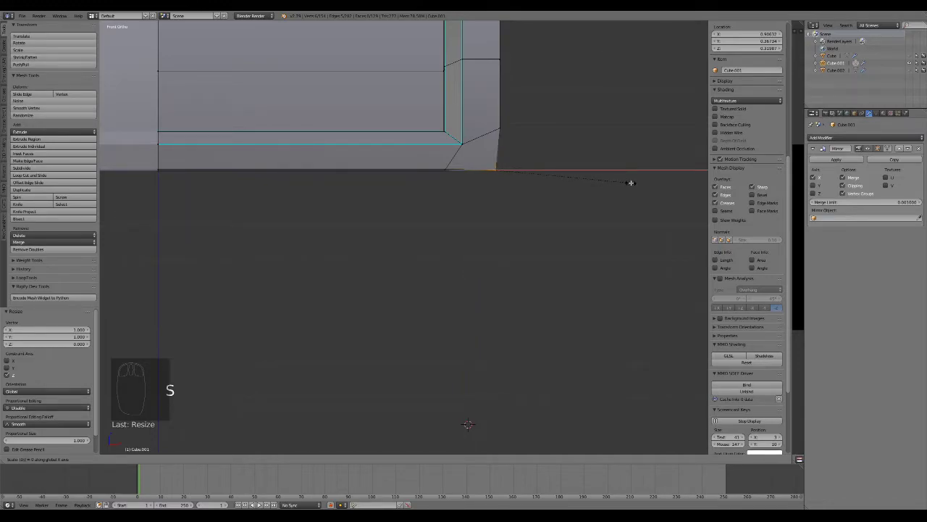
pyautogui.press('Return')
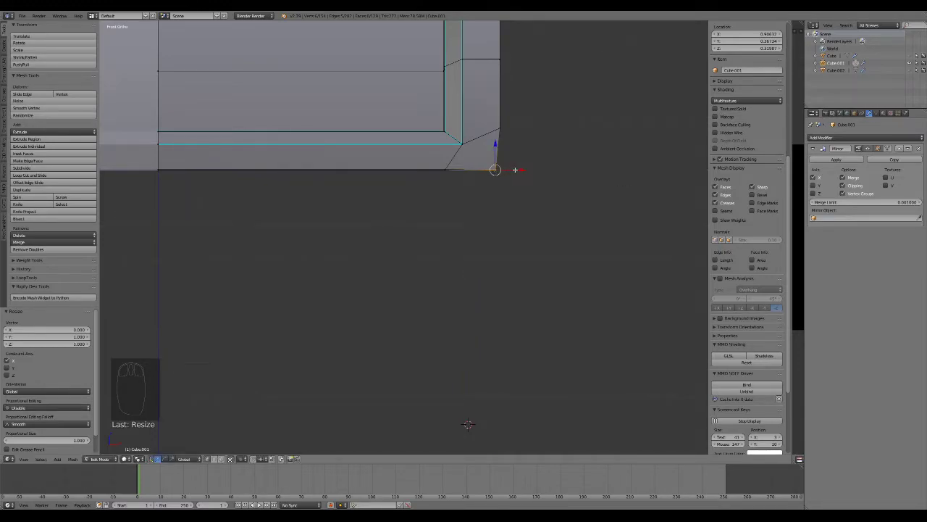
pyautogui.moveTo(515, 169); pyautogui.dragTo(521, 169)
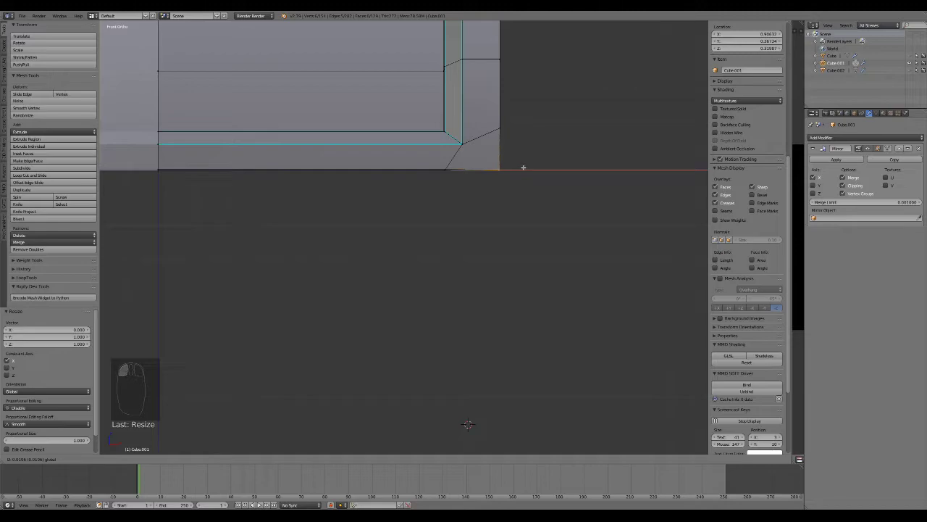
pyautogui.moveTo(524, 167); pyautogui.dragTo(519, 174)
pyautogui.scroll(-4, 522, 246)
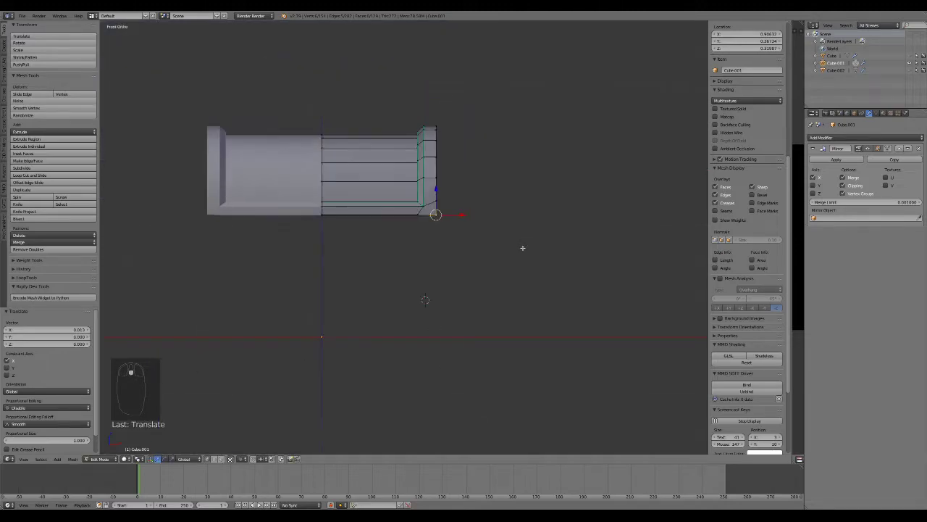
pyautogui.press('Tab')
pyautogui.moveTo(523, 247)
pyautogui.mouseDown(button='middle')
pyautogui.moveTo(358, 253)
pyautogui.moveTo(509, 259)
pyautogui.mouseUp(button='middle')
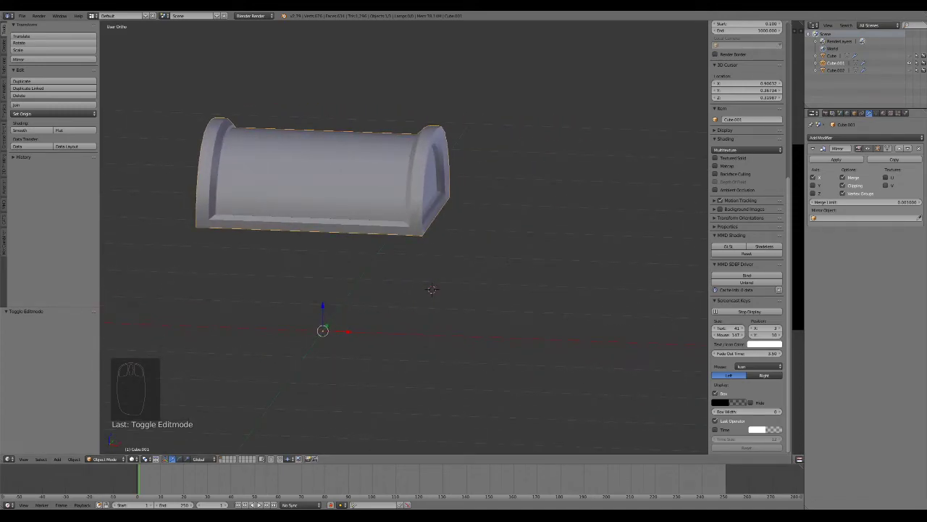
# Select the end's outer rim loop with its bottom-edge vertices and adjust its position along X
pyautogui.scroll(4, 449, 326)
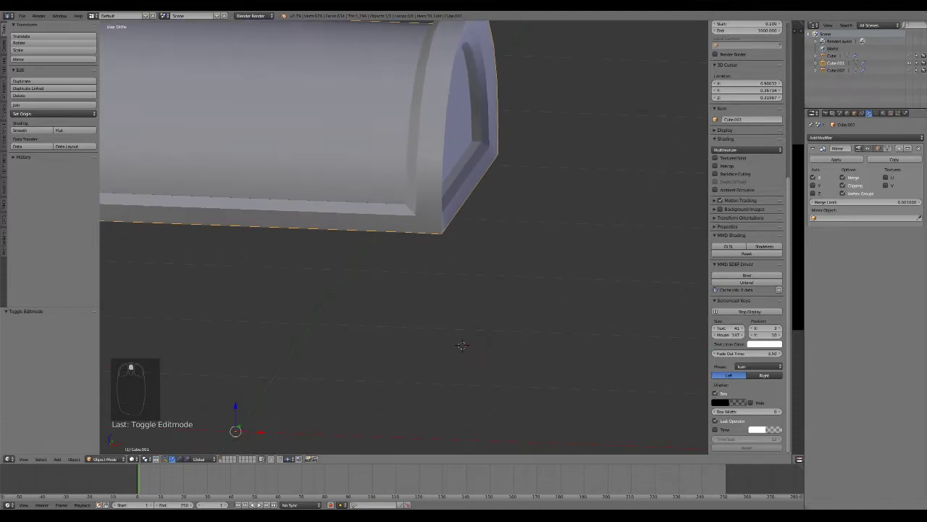
pyautogui.moveTo(466, 116); pyautogui.dragTo(460, 203, button='middle')
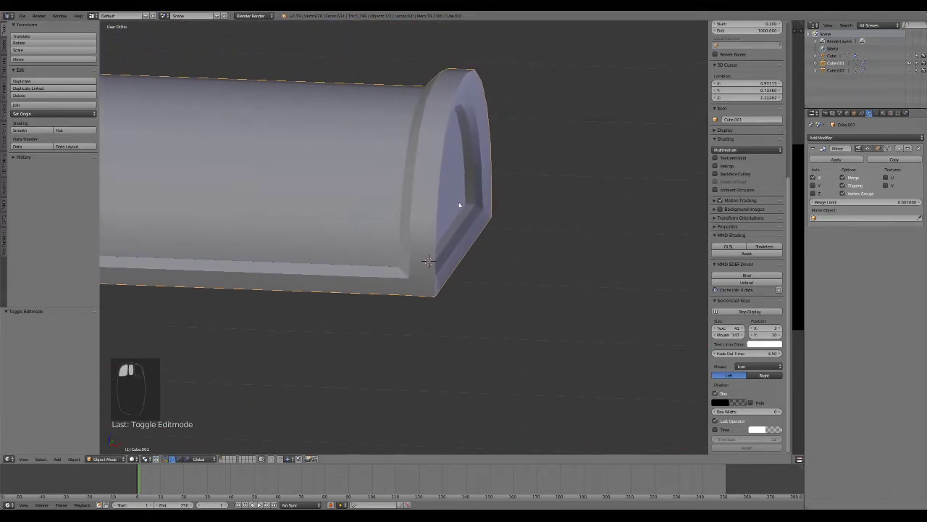
pyautogui.press('Tab')
pyautogui.keyDown('alt'); pyautogui.rightClick(454, 96); pyautogui.keyUp('alt')
pyautogui.moveTo(488, 154); pyautogui.dragTo(471, 304)
pyautogui.hotkey('ctrl', 'z')
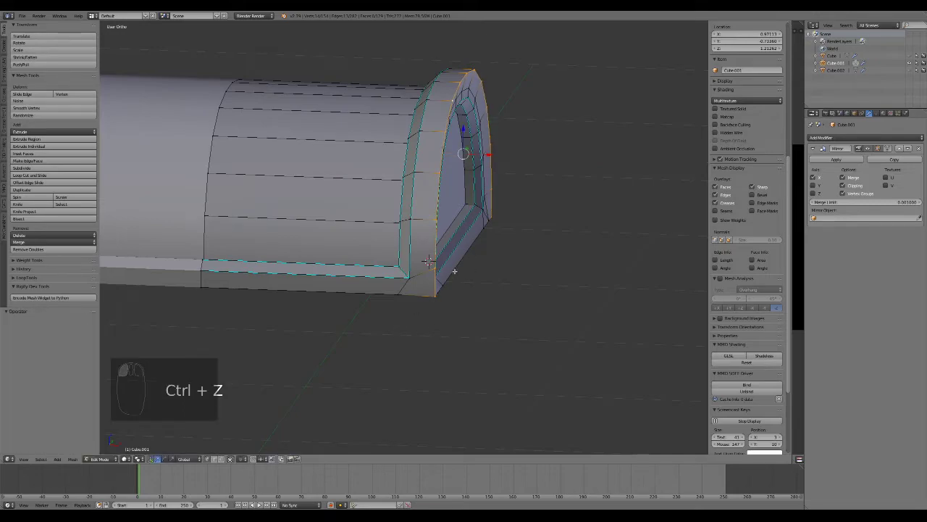
pyautogui.keyDown('shift'); pyautogui.rightClick(491, 224); pyautogui.keyUp('shift')
pyautogui.keyDown('shift'); pyautogui.rightClick(487, 228); pyautogui.keyUp('shift')
pyautogui.keyDown('shift'); pyautogui.rightClick(445, 288); pyautogui.keyUp('shift')
pyautogui.keyDown('shift'); pyautogui.rightClick(442, 293); pyautogui.keyUp('shift')
pyautogui.moveTo(480, 175); pyautogui.dragTo(486, 166)
pyautogui.press('KP_1')
pyautogui.moveTo(486, 166); pyautogui.dragTo(398, 280, button='middle')
pyautogui.press('Tab')
pyautogui.scroll(-3, 397, 280)
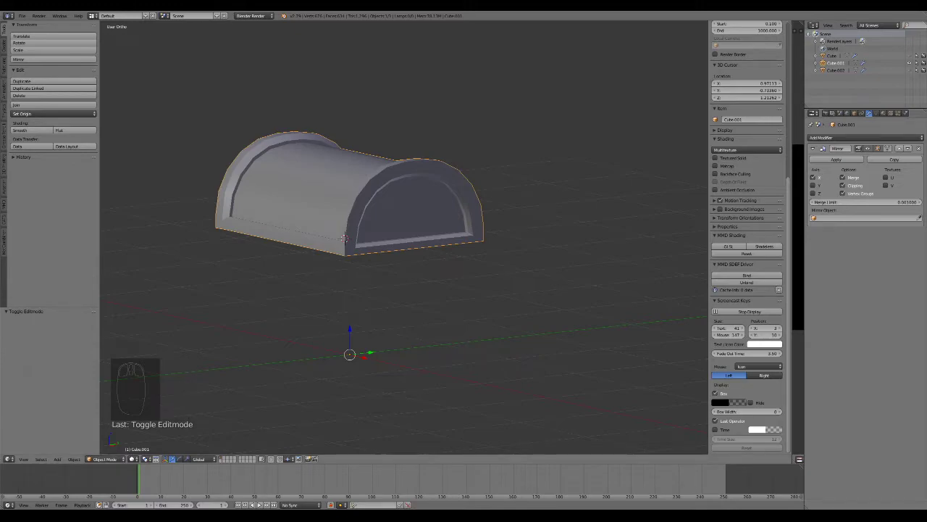
# Select the edge loop arching over the middle of the lid
pyautogui.scroll(4, 347, 241)
pyautogui.moveTo(373, 254); pyautogui.dragTo(533, 260, button='middle')
pyautogui.scroll(2, 549, 271)
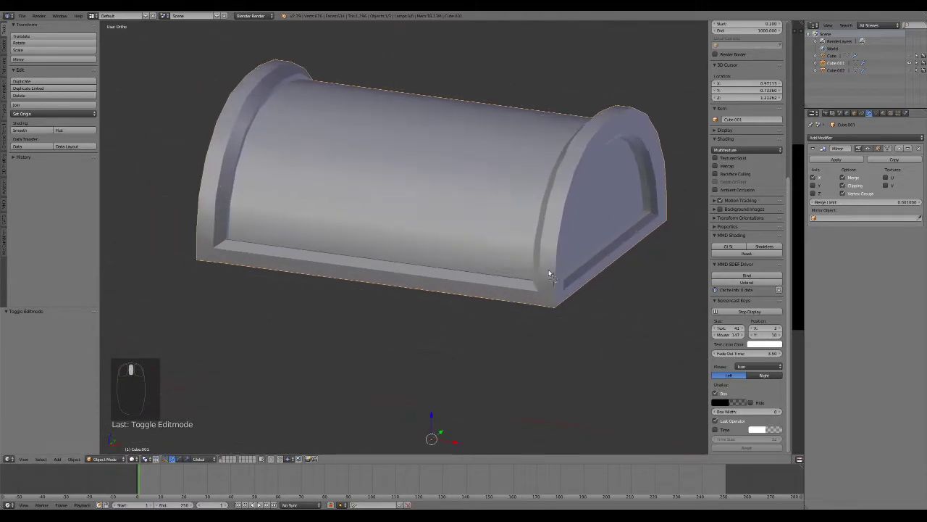
pyautogui.press('Tab')
pyautogui.moveTo(586, 304); pyautogui.dragTo(551, 283, button='middle')
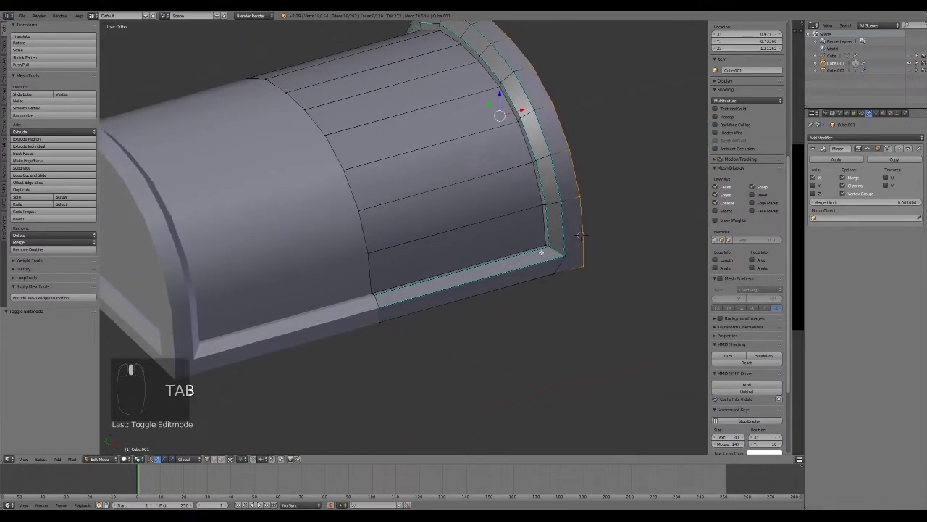
pyautogui.scroll(3, 542, 279)
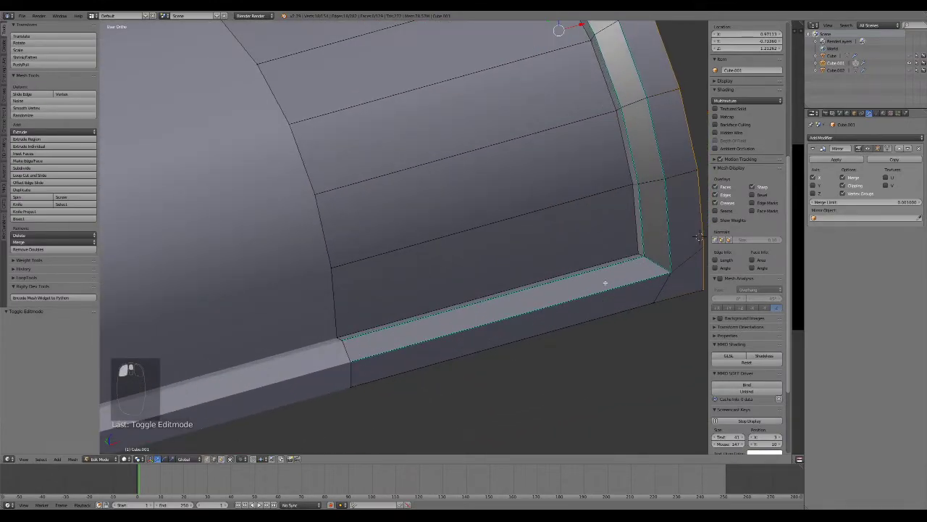
pyautogui.rightClick(640, 254)
pyautogui.scroll(-4, 551, 253)
pyautogui.press('z')
pyautogui.moveTo(389, 251)
pyautogui.mouseDown(button='middle')
pyautogui.moveTo(408, 234)
pyautogui.moveTo(414, 252)
pyautogui.mouseUp(button='middle')
pyautogui.press('z')
pyautogui.keyDown('alt'); pyautogui.rightClick(399, 273); pyautogui.keyUp('alt')
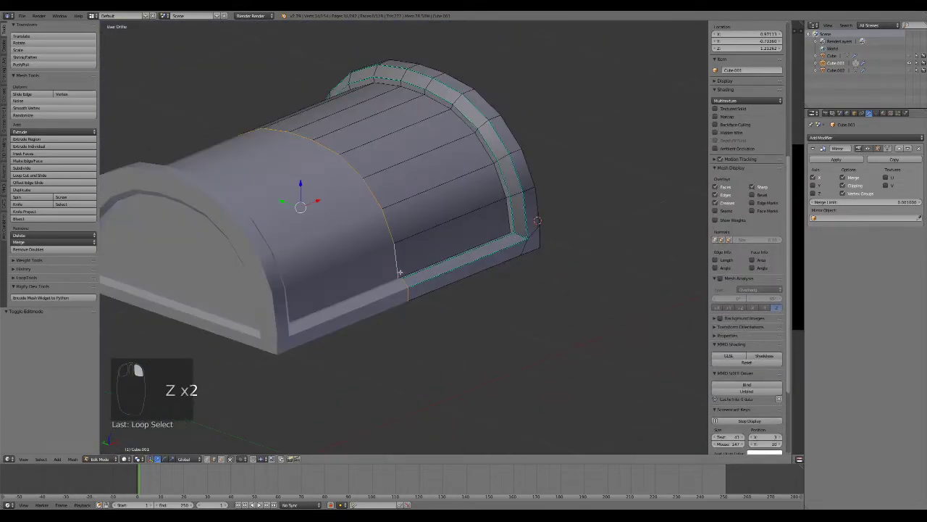
# Select the lid's inner arch edge loop together with the outer bottom edges of the end and one long side
pyautogui.rightClick(437, 255)
pyautogui.keyDown('alt'); pyautogui.rightClick(513, 219); pyautogui.keyUp('alt')
pyautogui.moveTo(513, 218); pyautogui.dragTo(528, 255, button='middle')
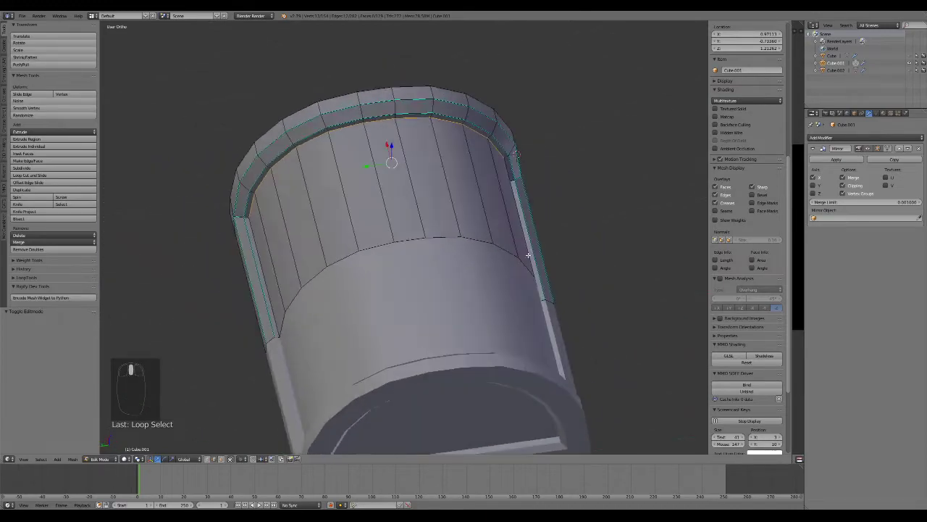
pyautogui.moveTo(517, 307); pyautogui.dragTo(342, 201, button='middle')
pyautogui.keyDown('alt'); pyautogui.keyDown('shift'); pyautogui.rightClick(286, 174); pyautogui.keyUp('shift'); pyautogui.keyUp('alt')
pyautogui.keyDown('alt'); pyautogui.keyDown('shift'); pyautogui.rightClick(230, 191); pyautogui.keyUp('shift'); pyautogui.keyUp('alt')
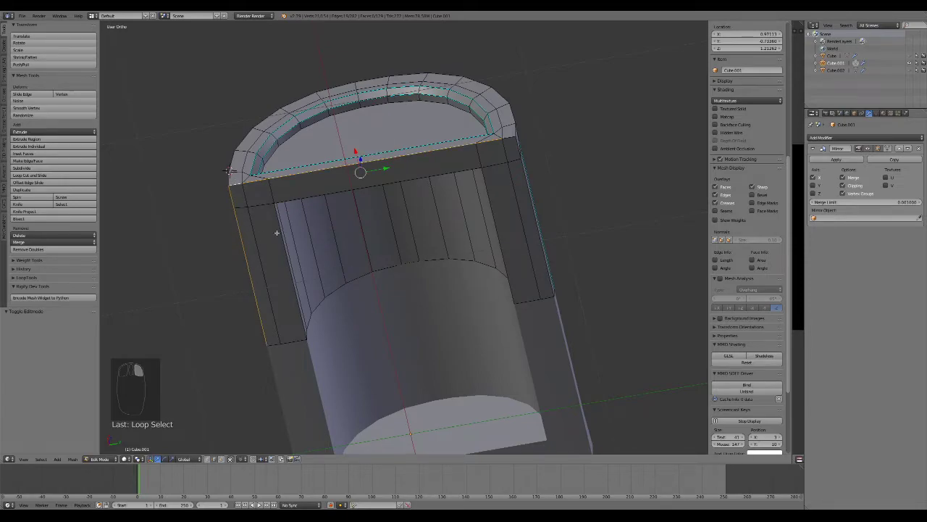
pyautogui.moveTo(229, 171); pyautogui.dragTo(189, 319, button='middle')
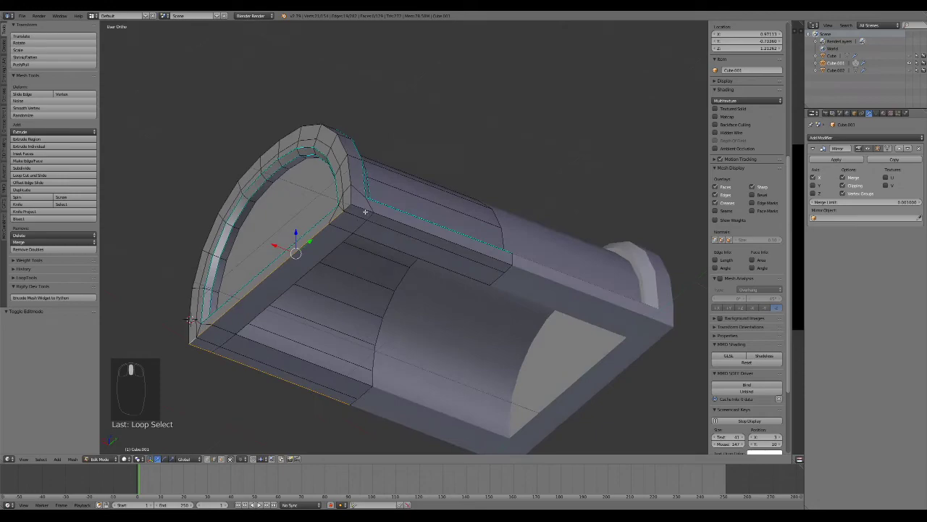
# Try to select the lid's underside edge loop running along the end and both long sides
pyautogui.keyDown('alt'); pyautogui.keyDown('shift'); pyautogui.rightClick(351, 207); pyautogui.keyUp('shift'); pyautogui.keyUp('alt')
pyautogui.keyDown('alt'); pyautogui.keyDown('shift'); pyautogui.rightClick(391, 218); pyautogui.keyUp('shift'); pyautogui.keyUp('alt')
pyautogui.keyDown('alt'); pyautogui.keyDown('shift'); pyautogui.rightClick(356, 213); pyautogui.keyUp('shift'); pyautogui.keyUp('alt')
pyautogui.keyDown('alt'); pyautogui.keyDown('shift'); pyautogui.rightClick(358, 208); pyautogui.keyUp('shift'); pyautogui.keyUp('alt')
pyautogui.moveTo(309, 288); pyautogui.dragTo(424, 283, button='middle')
pyautogui.rightClick(406, 210)
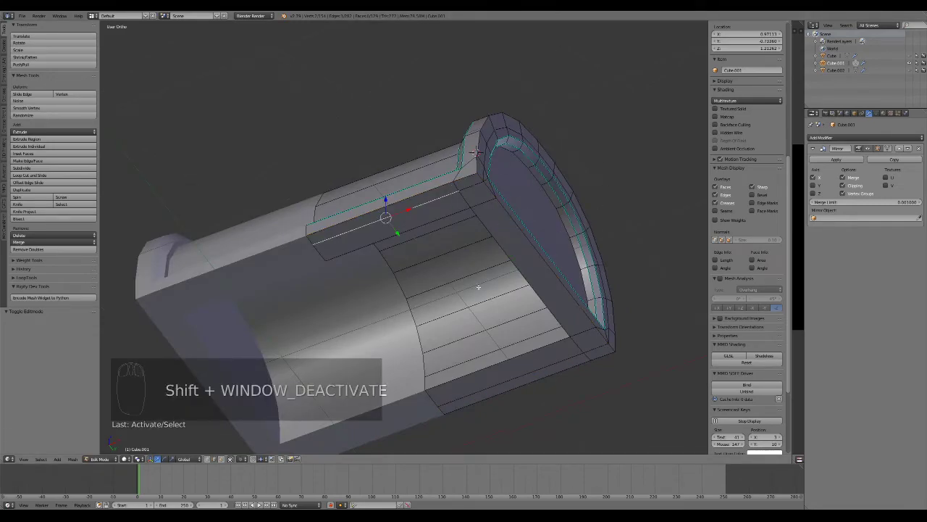
pyautogui.hotkey('ctrl', 'z')
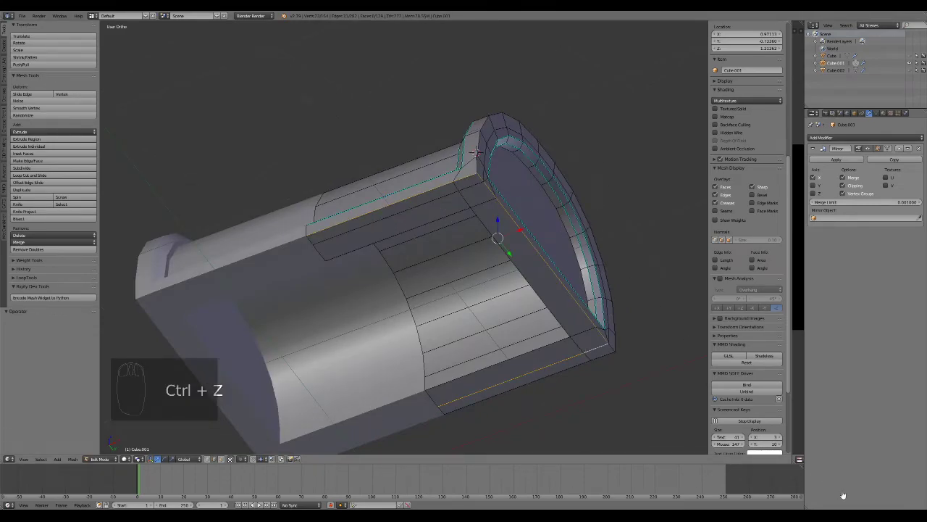
pyautogui.hotkey('ctrl', 'z')
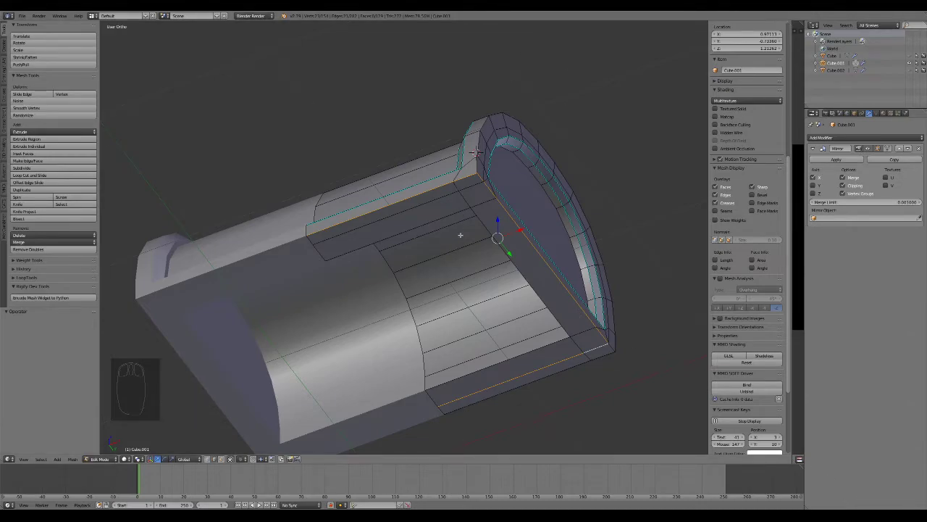
pyautogui.keyDown('alt'); pyautogui.rightClick(433, 198); pyautogui.keyUp('alt')
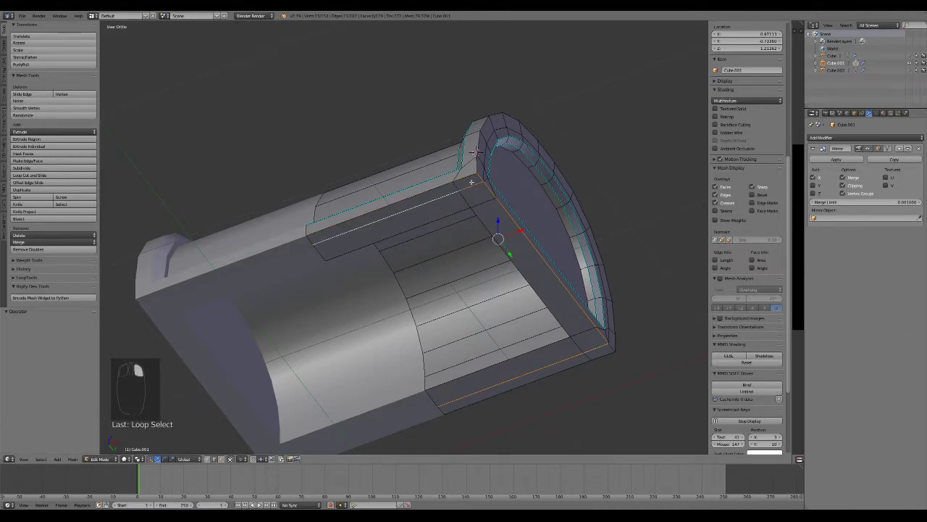
pyautogui.keyDown('shift'); pyautogui.rightClick(478, 177); pyautogui.keyUp('shift')
pyautogui.moveTo(476, 151); pyautogui.dragTo(506, 217, button='middle')
pyautogui.moveTo(364, 151); pyautogui.dragTo(366, 171, button='middle')
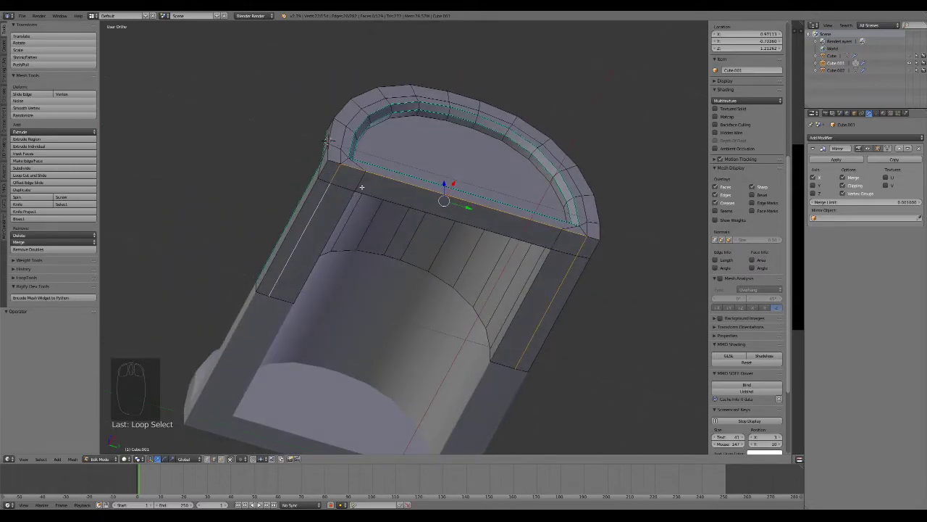
# Add a loop cut around the end's outer rim and select the underside edge loop along the end and both long sides
pyautogui.hotkey('ctrl', 'r')
pyautogui.click(359, 186)
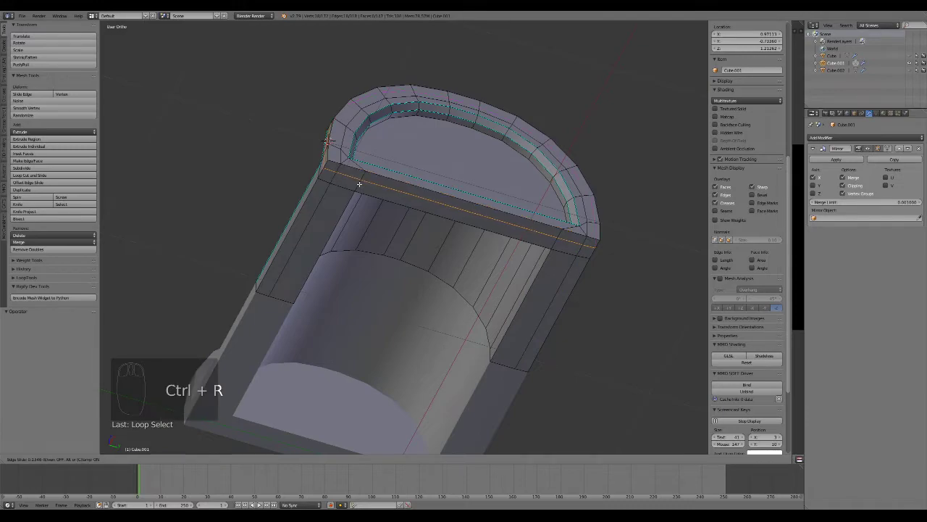
pyautogui.click(358, 184)
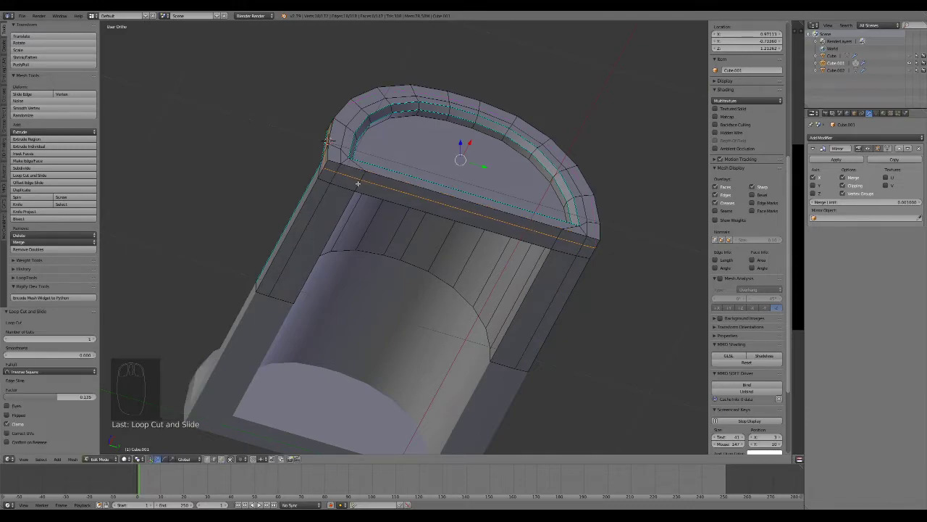
pyautogui.keyDown('alt'); pyautogui.rightClick(327, 188); pyautogui.keyUp('alt')
pyautogui.keyDown('alt'); pyautogui.keyDown('shift'); pyautogui.rightClick(351, 174); pyautogui.keyUp('shift'); pyautogui.keyUp('alt')
pyautogui.moveTo(571, 270)
pyautogui.mouseDown(button='middle')
pyautogui.moveTo(619, 234)
pyautogui.moveTo(543, 256)
pyautogui.moveTo(536, 271)
pyautogui.moveTo(380, 273)
pyautogui.moveTo(463, 224)
pyautogui.moveTo(550, 258)
pyautogui.moveTo(502, 159)
pyautogui.moveTo(353, 126)
pyautogui.moveTo(251, 186)
pyautogui.moveTo(228, 236)
pyautogui.moveTo(232, 285)
pyautogui.mouseUp(button='middle')
pyautogui.press('z')
pyautogui.press('c')
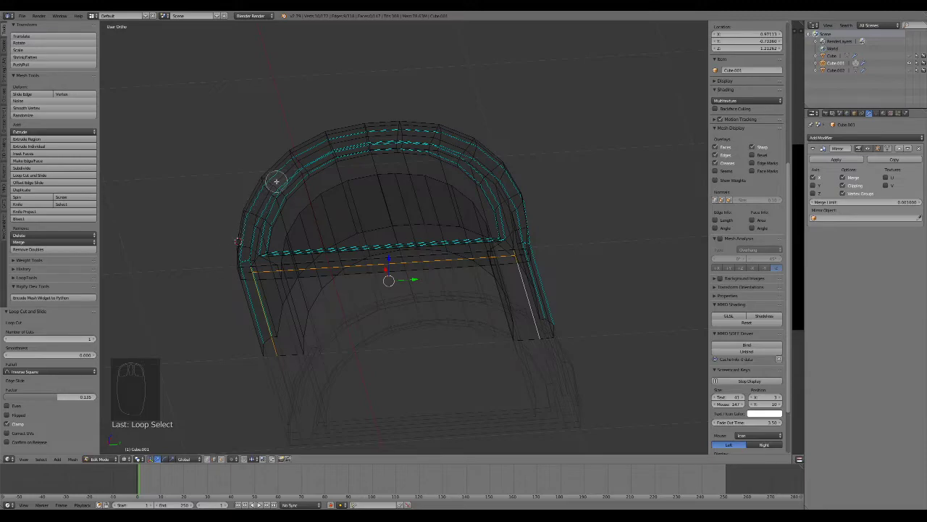
pyautogui.rightClick(613, 256)
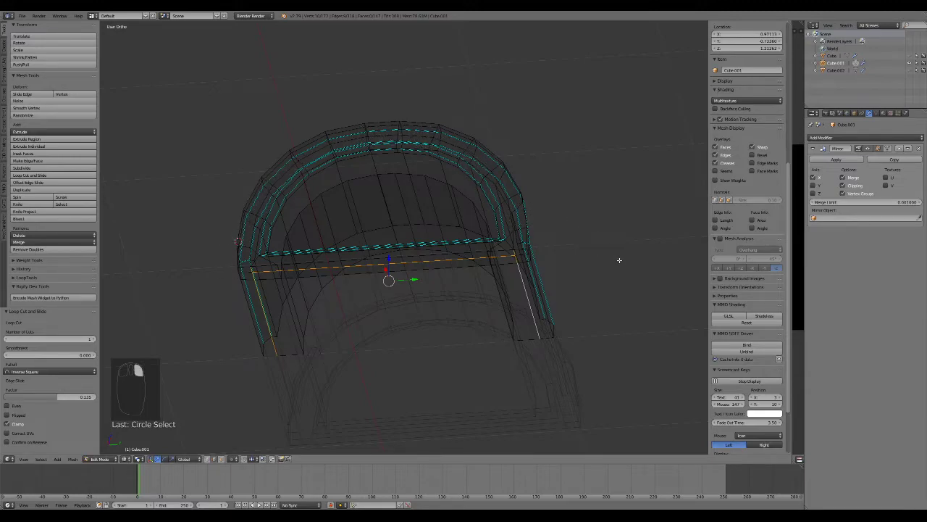
pyautogui.press('z')
pyautogui.press('z')
pyautogui.press('z')
pyautogui.press('z')
pyautogui.press('z')
pyautogui.press('z')
pyautogui.press('z')
pyautogui.press('z')
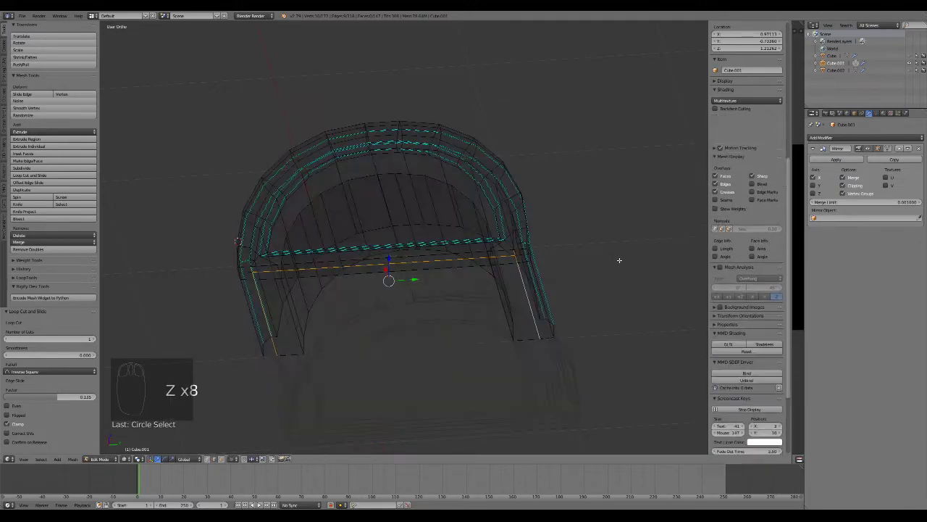
pyautogui.press('c')
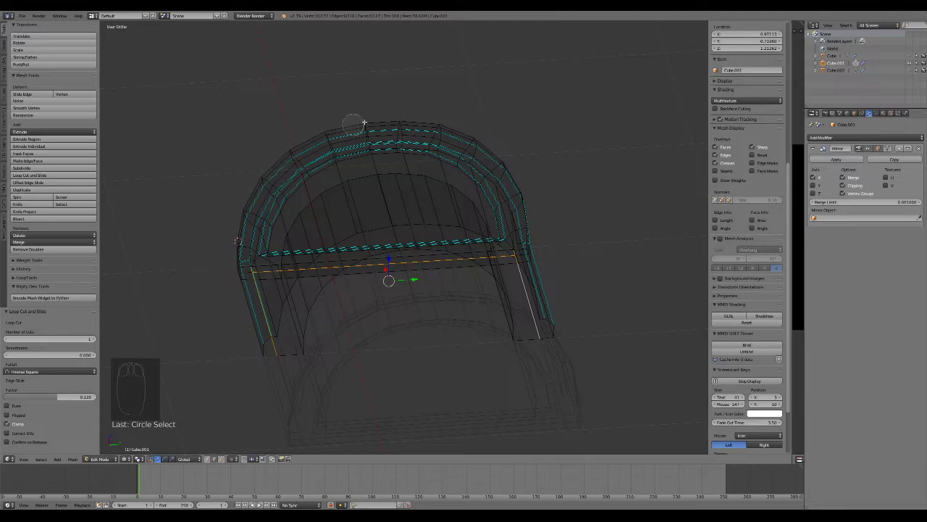
pyautogui.rightClick(591, 191)
pyautogui.moveTo(558, 220); pyautogui.dragTo(559, 194, button='middle')
pyautogui.press('c')
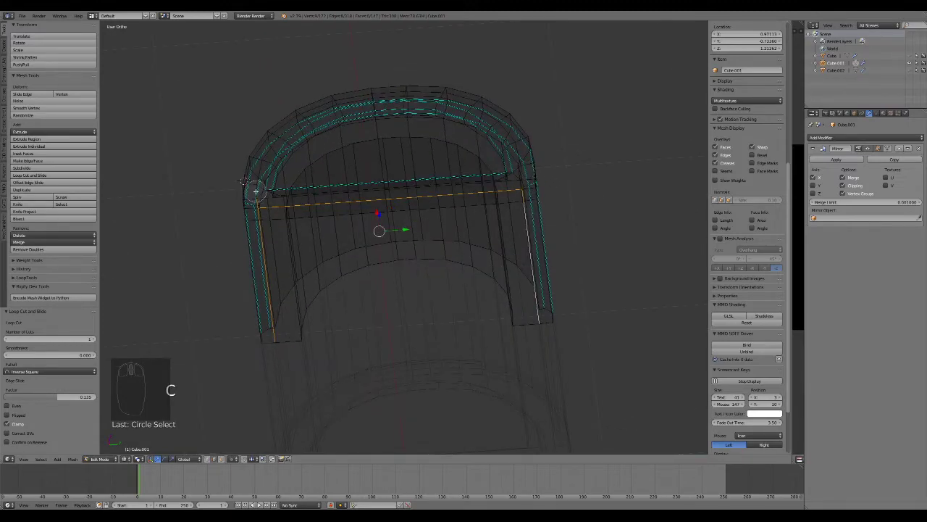
pyautogui.rightClick(370, 258)
pyautogui.press('z')
# Add the edge loop inside the lid's arched frame to the selection and rip the mesh along all selected loops in place
pyautogui.moveTo(370, 259)
pyautogui.mouseDown(button='middle')
pyautogui.moveTo(391, 188)
pyautogui.moveTo(371, 151)
pyautogui.mouseUp(button='middle')
pyautogui.keyDown('alt'); pyautogui.keyDown('shift'); pyautogui.rightClick(233, 317); pyautogui.keyUp('shift'); pyautogui.keyUp('alt')
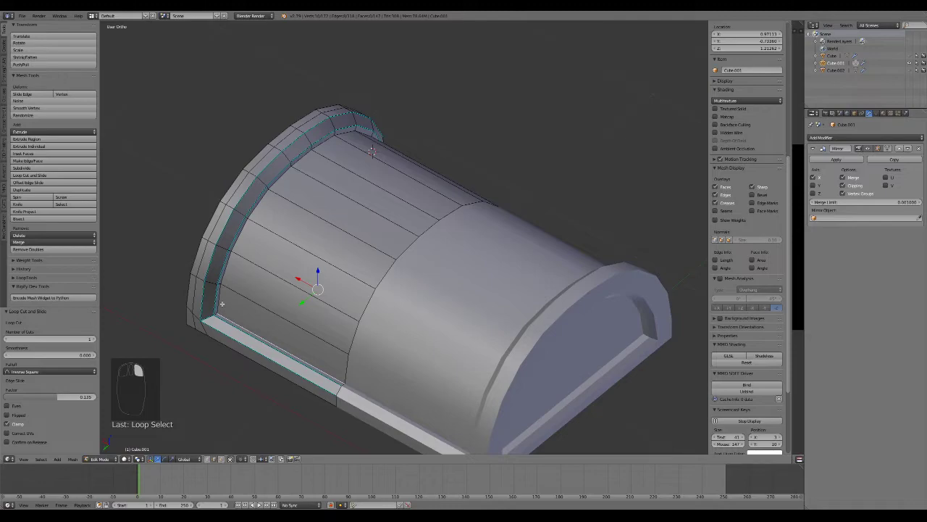
pyautogui.moveTo(490, 215); pyautogui.dragTo(437, 249, button='middle')
pyautogui.moveTo(555, 347); pyautogui.dragTo(452, 284, button='middle')
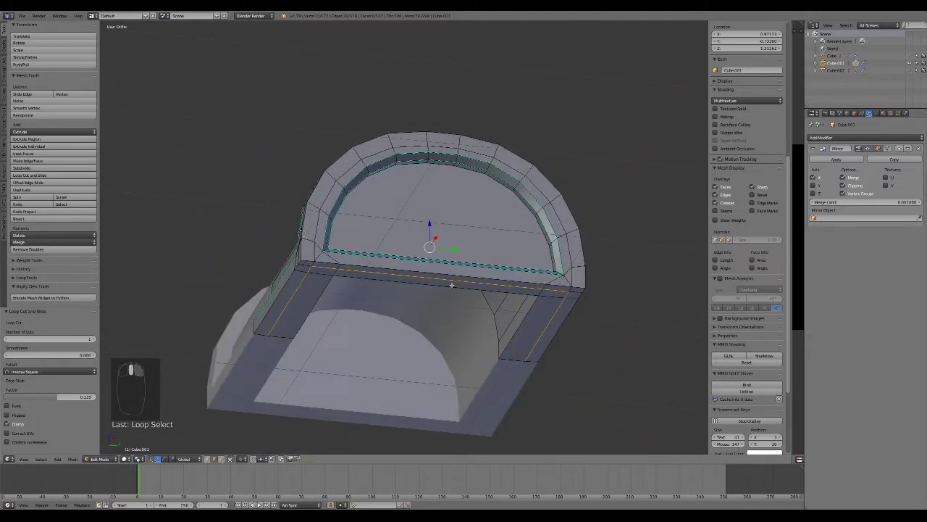
pyautogui.press('v')
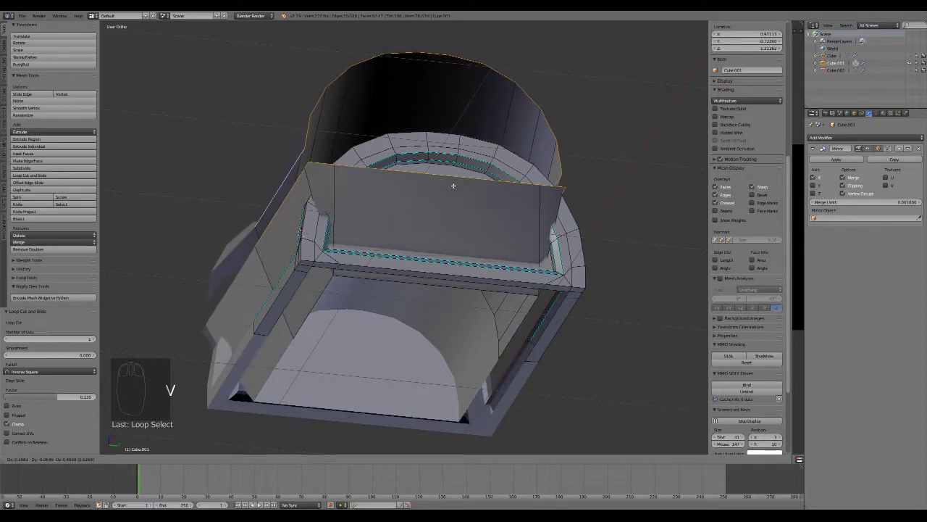
pyautogui.rightClick(472, 259)
# Select all geometry linked to the lid's outer frame and separate it into its own object
pyautogui.rightClick(461, 150)
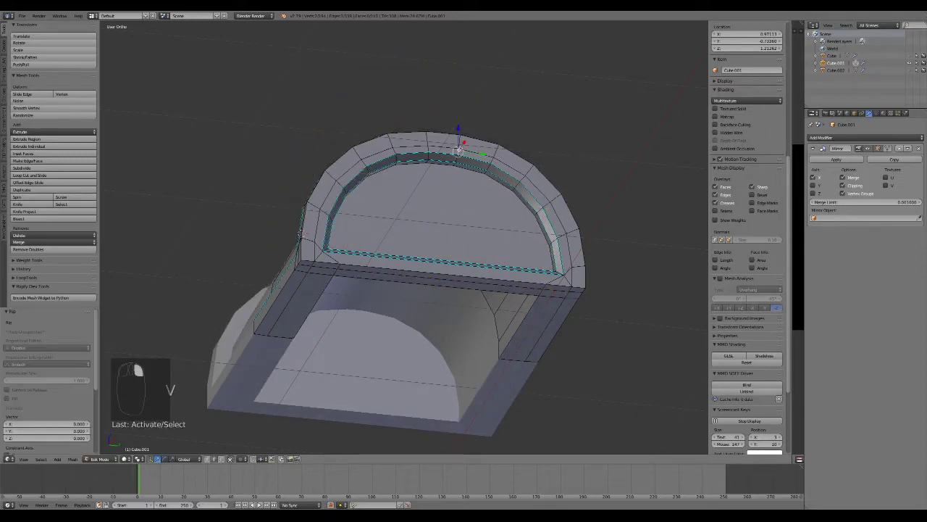
pyautogui.press('l')
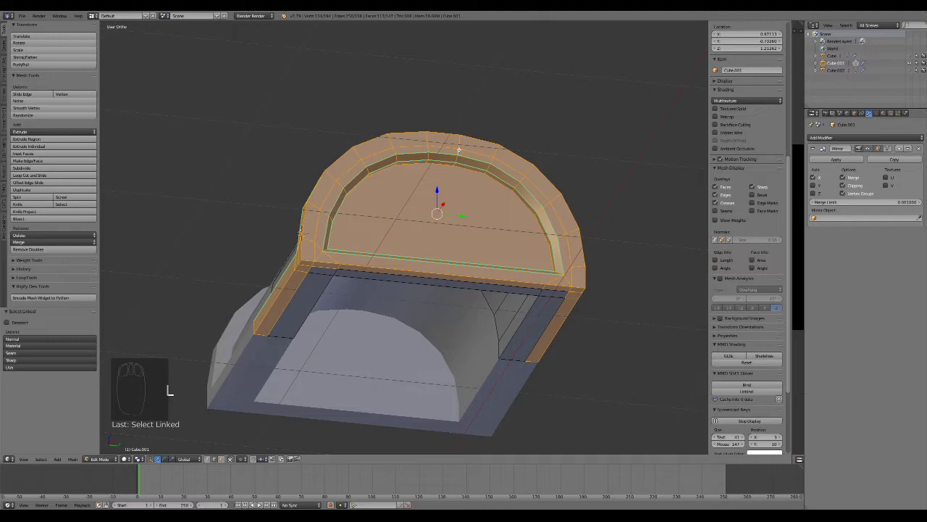
pyautogui.press('p')
pyautogui.click(461, 150)
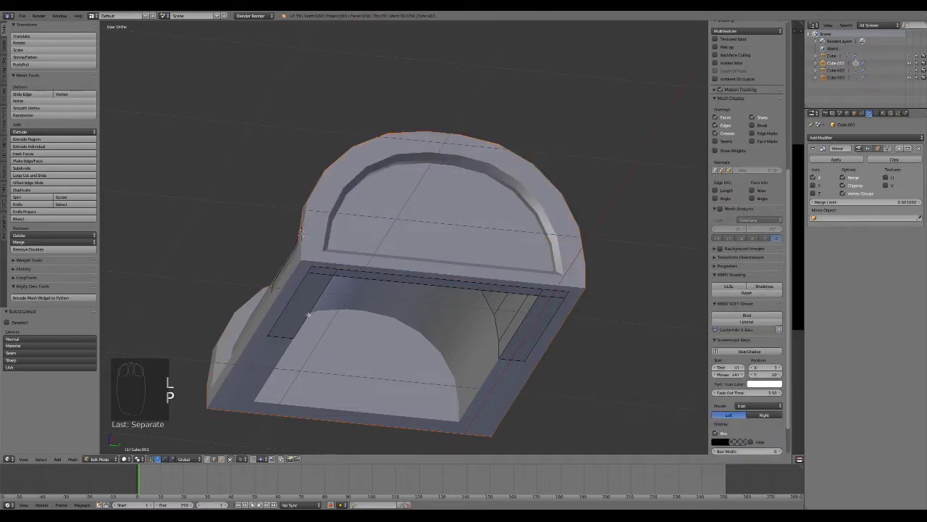
# Hide the separated lid frame and open the remaining lid body's mesh for editing
pyautogui.press('Tab')
pyautogui.moveTo(326, 253); pyautogui.dragTo(417, 256, button='middle')
pyautogui.rightClick(435, 256)
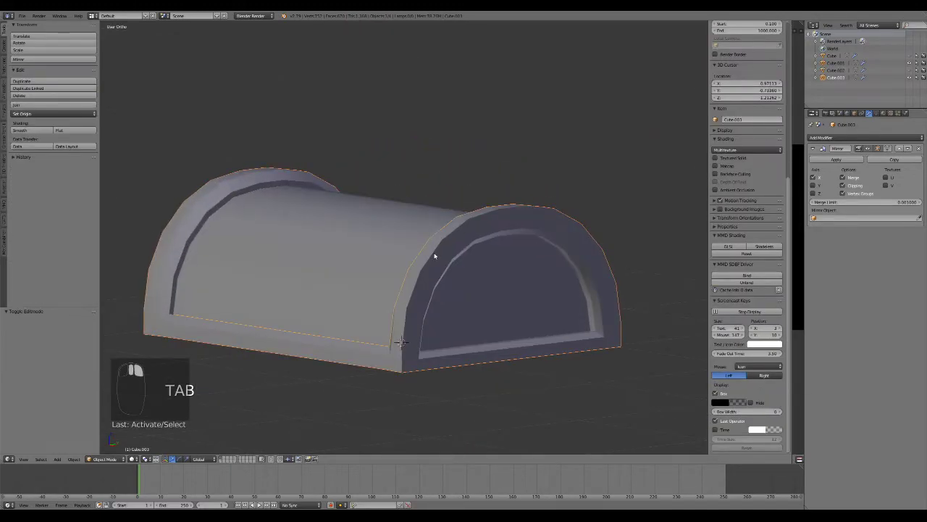
pyautogui.press('h')
pyautogui.rightClick(404, 257)
pyautogui.press('Tab')
# Extrude the lid body's open arch edge outward along X until it lines up with the underside rim's end
pyautogui.moveTo(375, 347); pyautogui.dragTo(397, 313, button='middle')
pyautogui.moveTo(392, 313); pyautogui.dragTo(393, 312, button='middle')
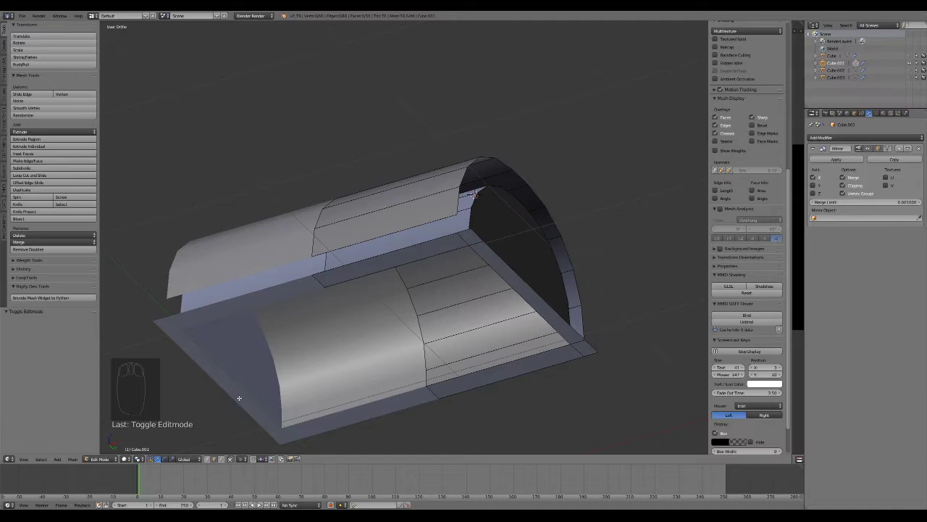
pyautogui.keyDown('alt'); pyautogui.rightClick(467, 185); pyautogui.keyUp('alt')
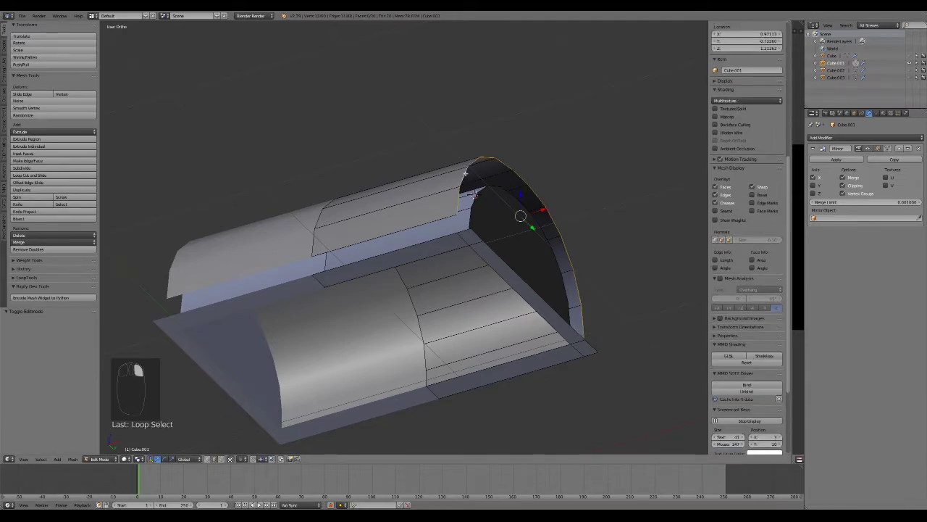
pyautogui.press('KP_1')
pyautogui.press('e')
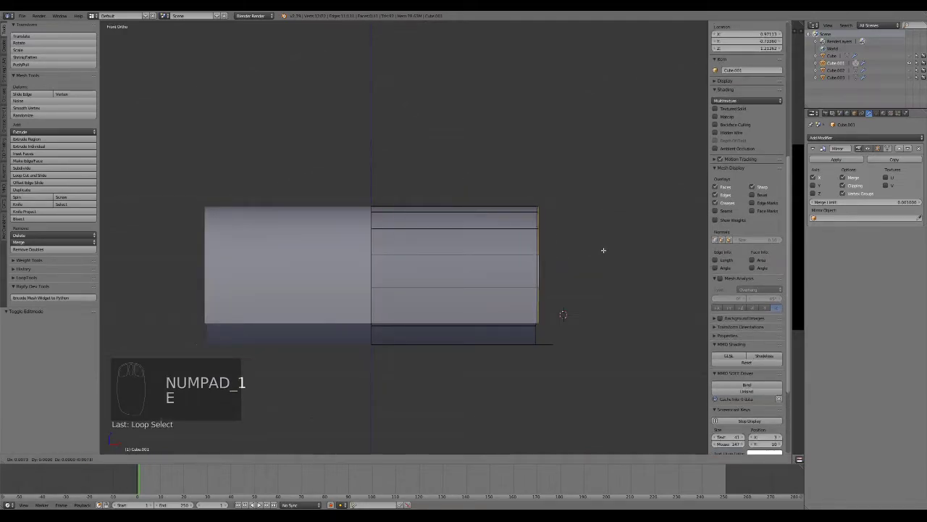
pyautogui.press('x')
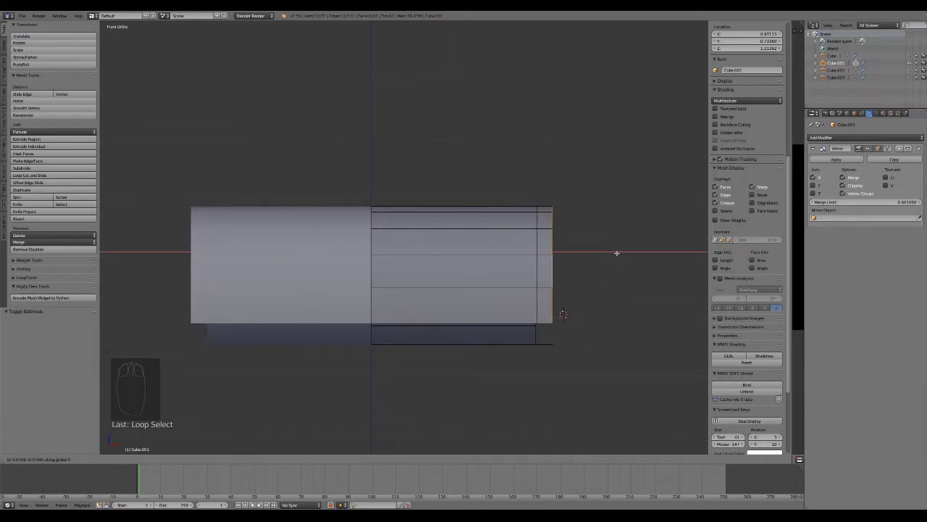
pyautogui.click(617, 253)
# Fill the gap between the arched shell and the underside rim on one long side, including its corner
pyautogui.rightClick(458, 328)
pyautogui.keyDown('shift'); pyautogui.rightClick(459, 342); pyautogui.keyUp('shift')
pyautogui.moveTo(464, 339); pyautogui.dragTo(446, 309, button='middle')
pyautogui.press('f')
pyautogui.rightClick(437, 328)
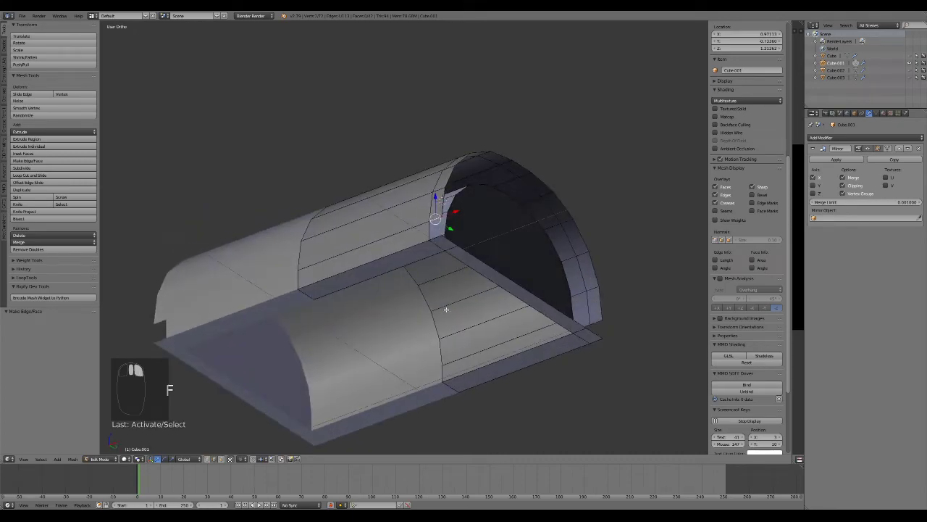
pyautogui.keyDown('shift'); pyautogui.rightClick(436, 236); pyautogui.keyUp('shift')
pyautogui.press('f')
# Fill the matching gap and corner between the arched shell and the rim on the opposite long side
pyautogui.moveTo(497, 266); pyautogui.dragTo(383, 278, button='middle')
pyautogui.rightClick(372, 286)
pyautogui.press('f')
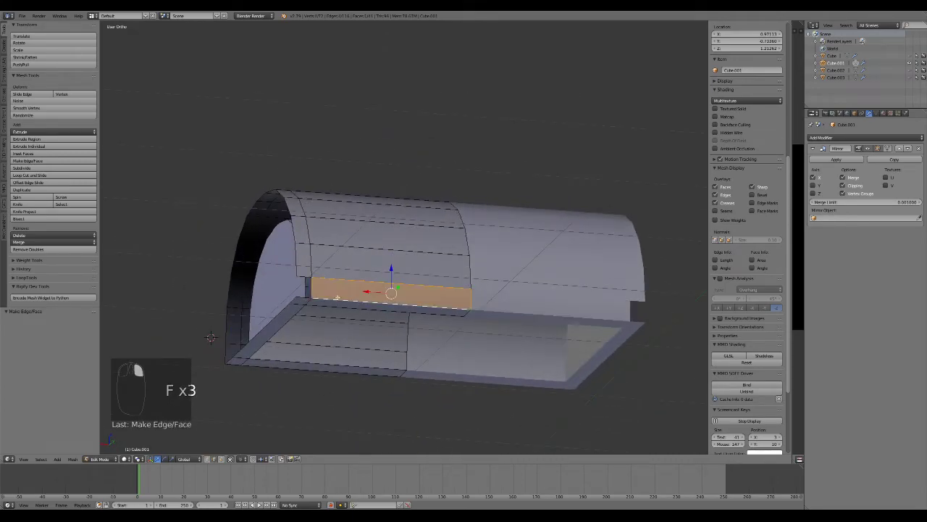
pyautogui.rightClick(303, 274)
pyautogui.keyDown('shift'); pyautogui.rightClick(303, 276); pyautogui.keyUp('shift')
pyautogui.press('f')
pyautogui.moveTo(303, 276); pyautogui.dragTo(356, 297, button='middle')
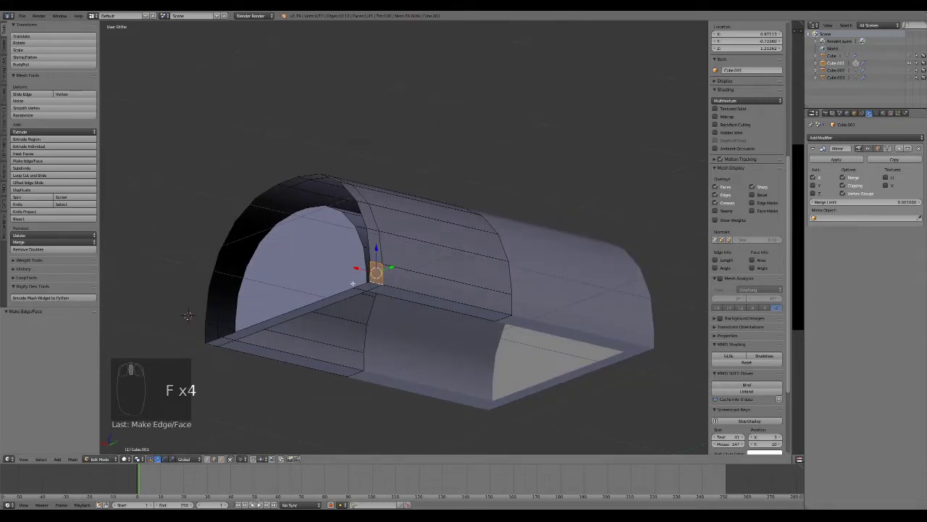
# Extrude the end opening's edge loop, scale it inward to about 0.79, fill the remaining hole and leave mesh editing
pyautogui.keyDown('alt'); pyautogui.rightClick(363, 244); pyautogui.keyUp('alt')
pyautogui.press('e')
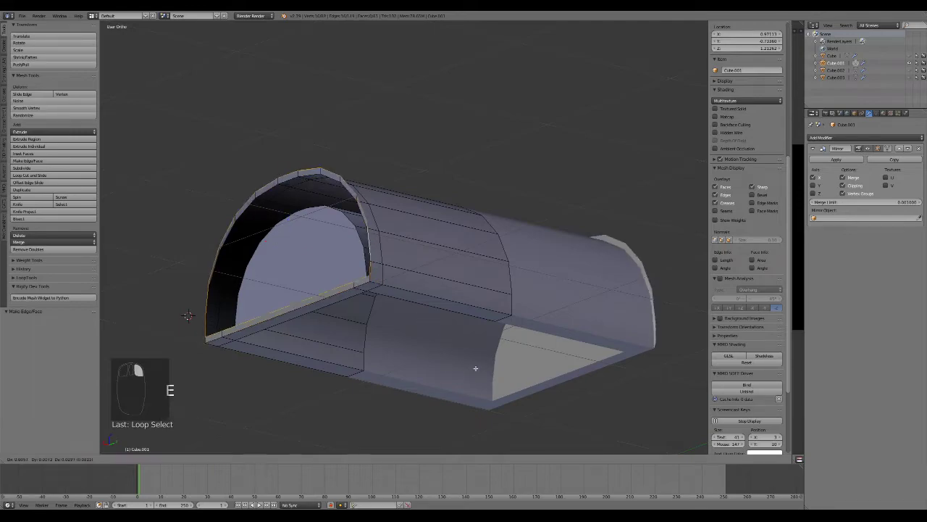
pyautogui.rightClick(484, 361)
pyautogui.press('s')
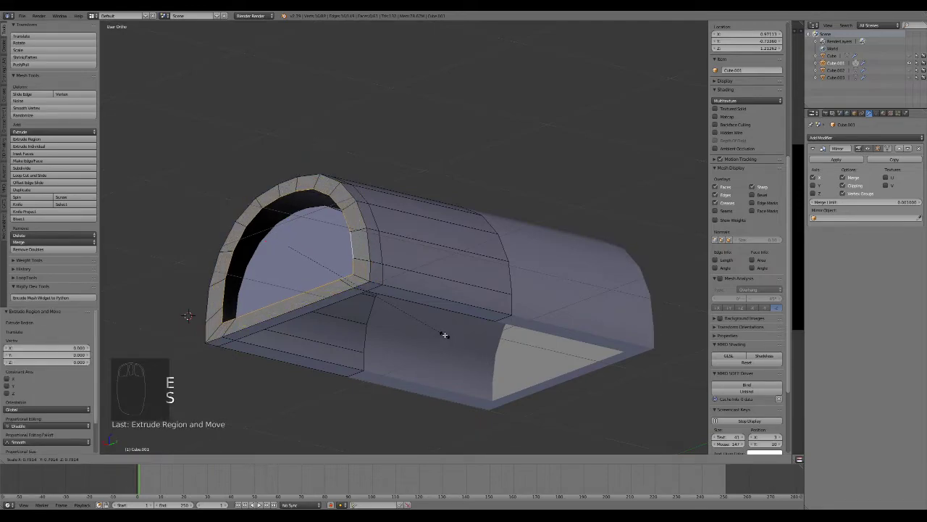
pyautogui.click(445, 334)
pyautogui.press('f')
pyautogui.press('Tab')
# Unhide all the chest parts, select the lid body and check how it fits inside the frame
pyautogui.scroll(-4, 445, 334)
pyautogui.moveTo(412, 313); pyautogui.dragTo(503, 340, button='middle')
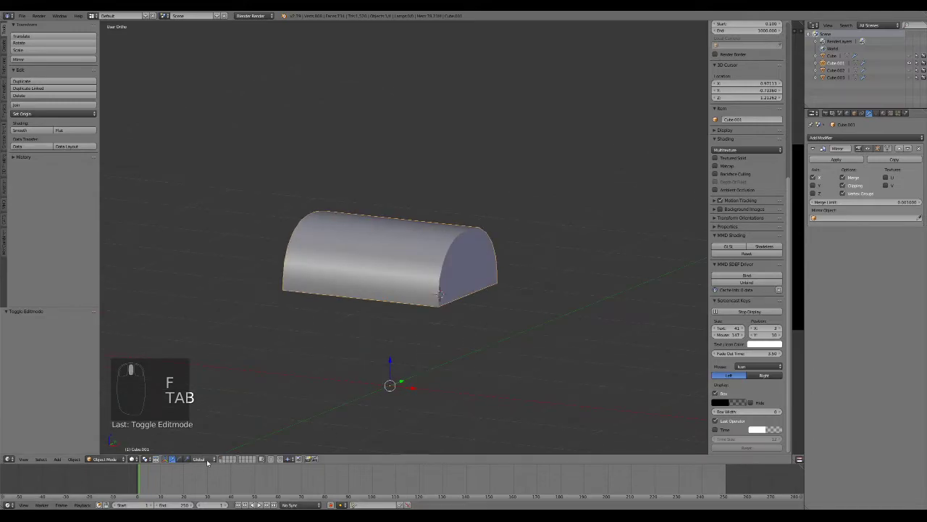
pyautogui.hotkey('alt', 'h')
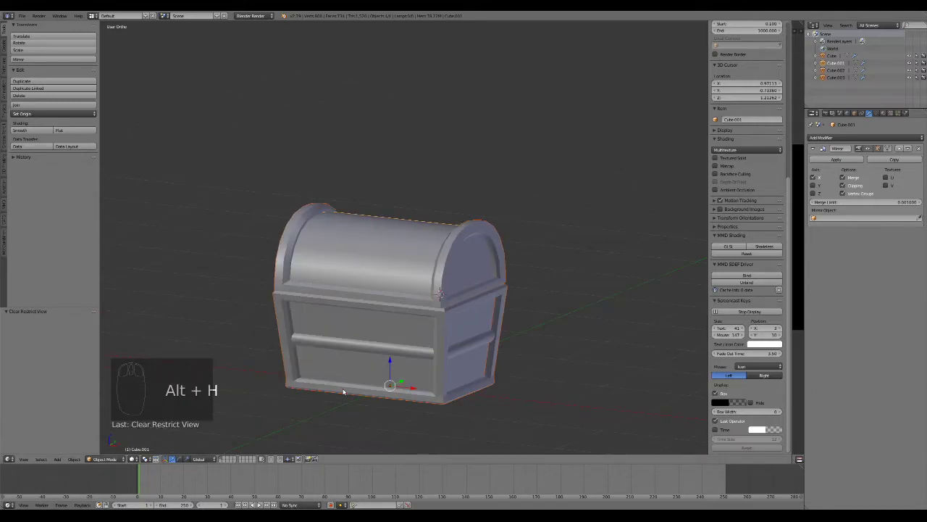
pyautogui.scroll(3, 474, 362)
pyautogui.moveTo(450, 384); pyautogui.dragTo(386, 327, button='middle')
pyautogui.rightClick(365, 269)
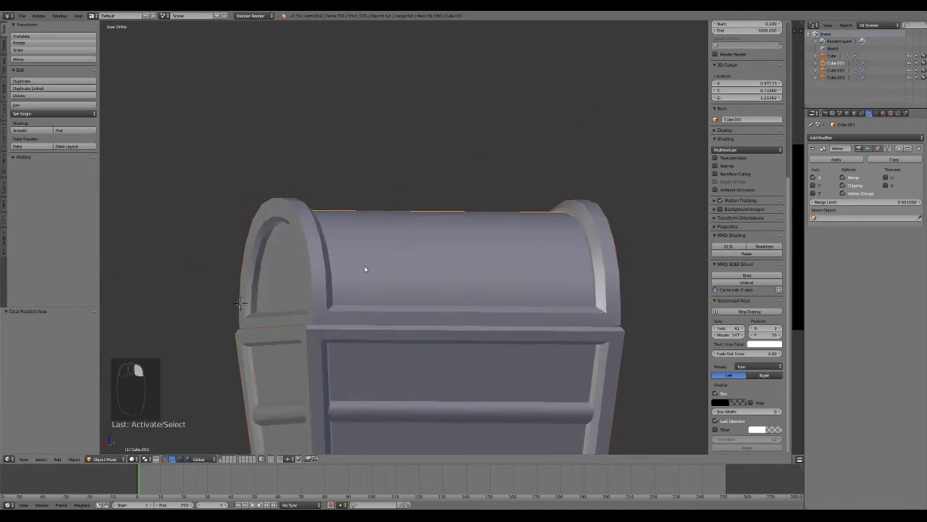
pyautogui.press('z')
pyautogui.press('z')
pyautogui.moveTo(352, 273); pyautogui.dragTo(543, 333, button='middle')
pyautogui.scroll(-3, 490, 324)
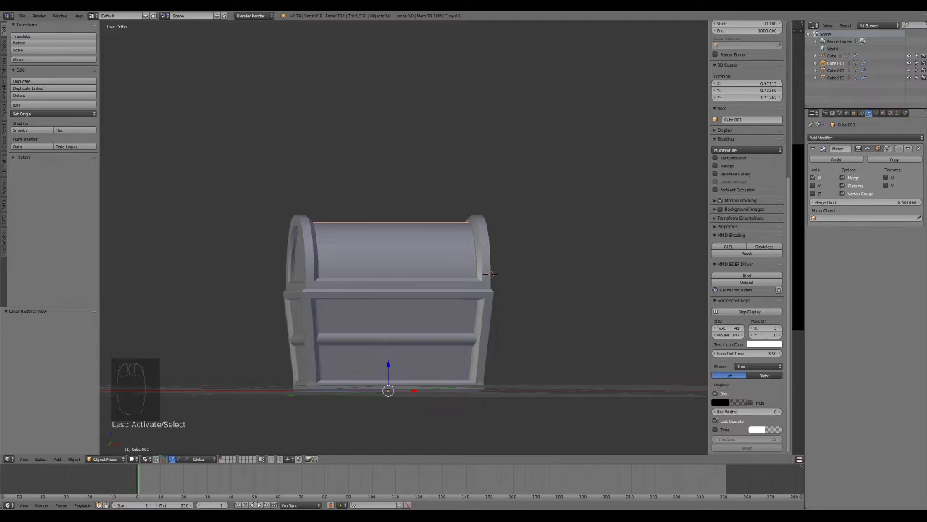
# Open the lid frame's mesh for editing and examine its inner bottom corner against the lid body
pyautogui.click(550, 280)
pyautogui.scroll(3, 552, 274)
pyautogui.press('Tab')
pyautogui.press('Tab')
pyautogui.rightClick(535, 290)
pyautogui.press('Tab')
pyautogui.scroll(5, 543, 290)
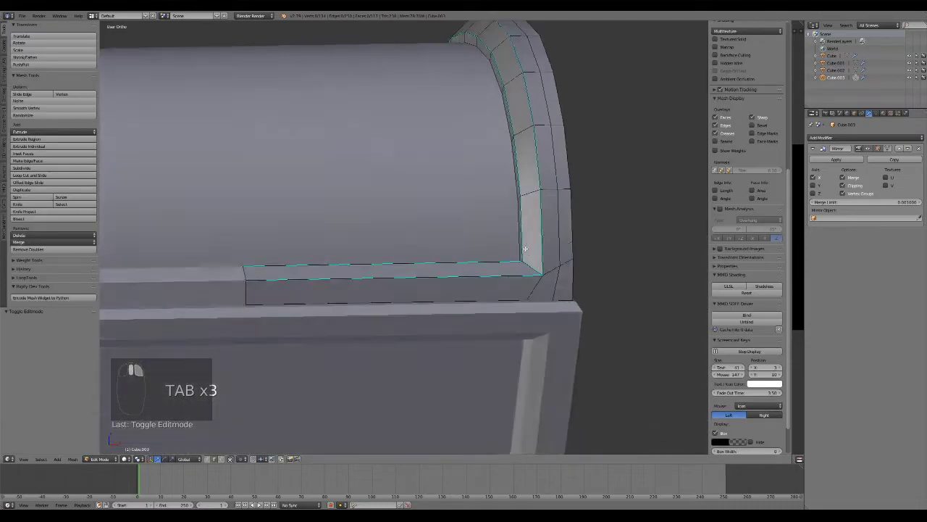
pyautogui.moveTo(525, 249); pyautogui.dragTo(577, 294, button='middle')
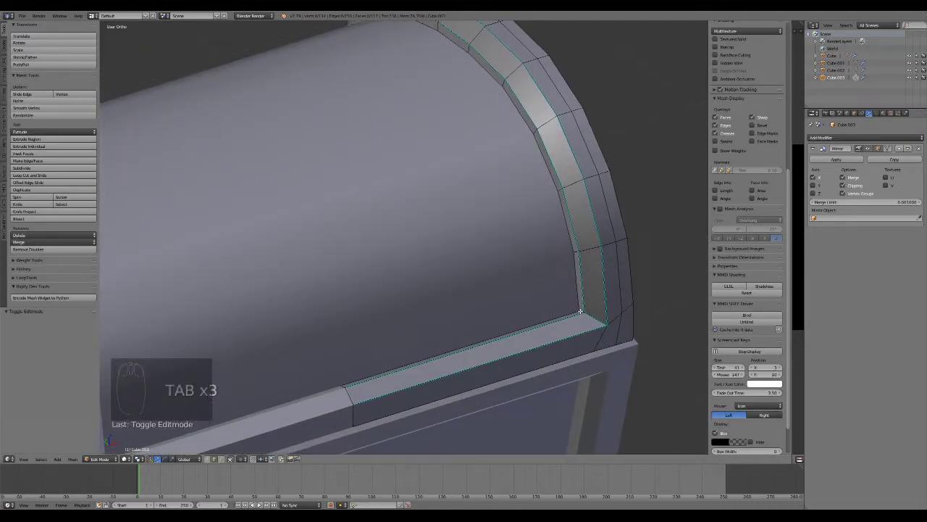
pyautogui.scroll(-6, 461, 243)
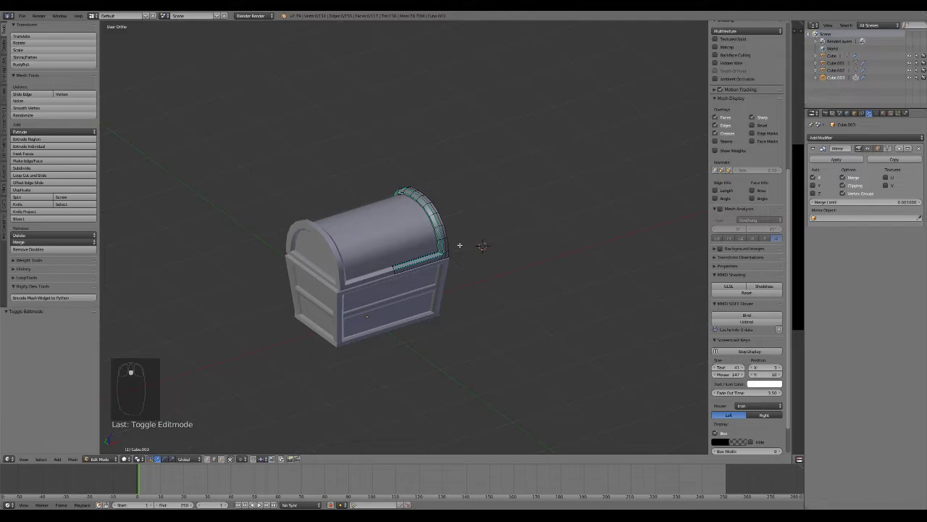
# Leave mesh editing, select the lid body together with its frame and scale both along X to about 1.055
pyautogui.press('KP_1')
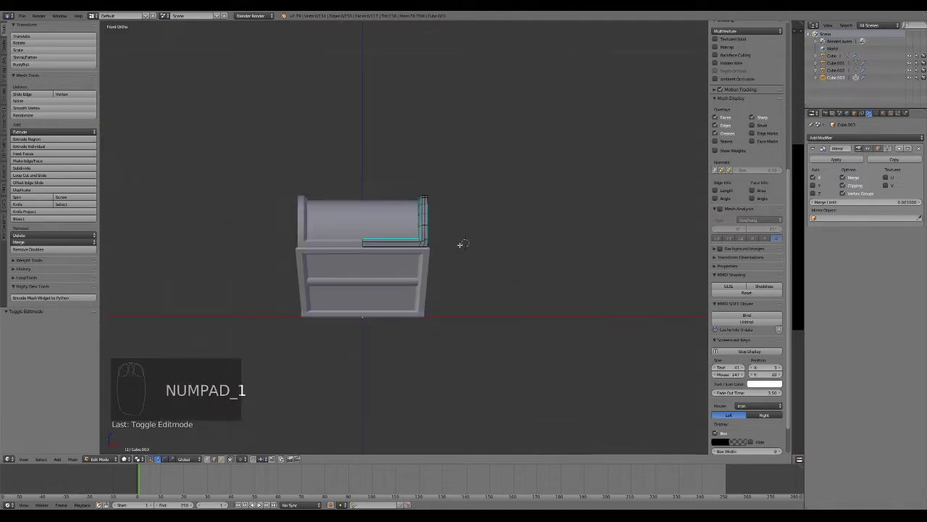
pyautogui.press('Tab')
pyautogui.click(397, 227)
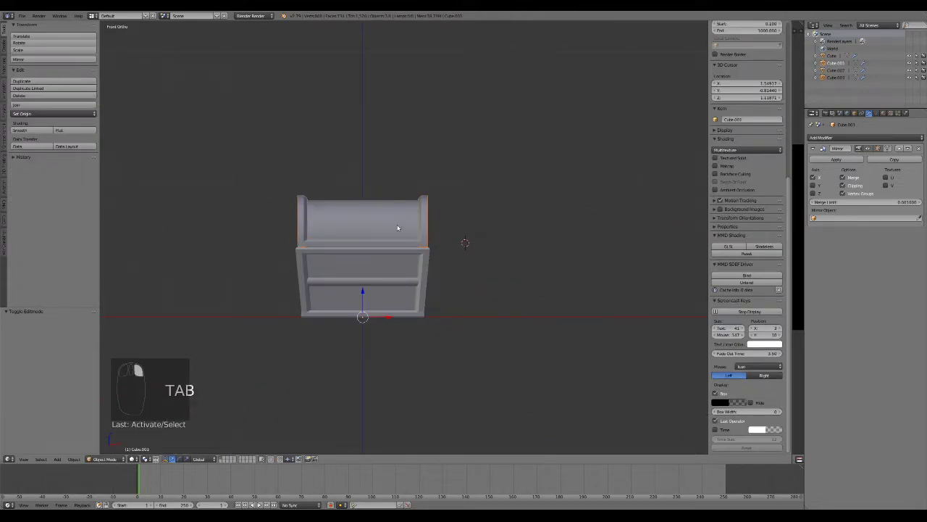
pyautogui.scroll(2, 398, 229)
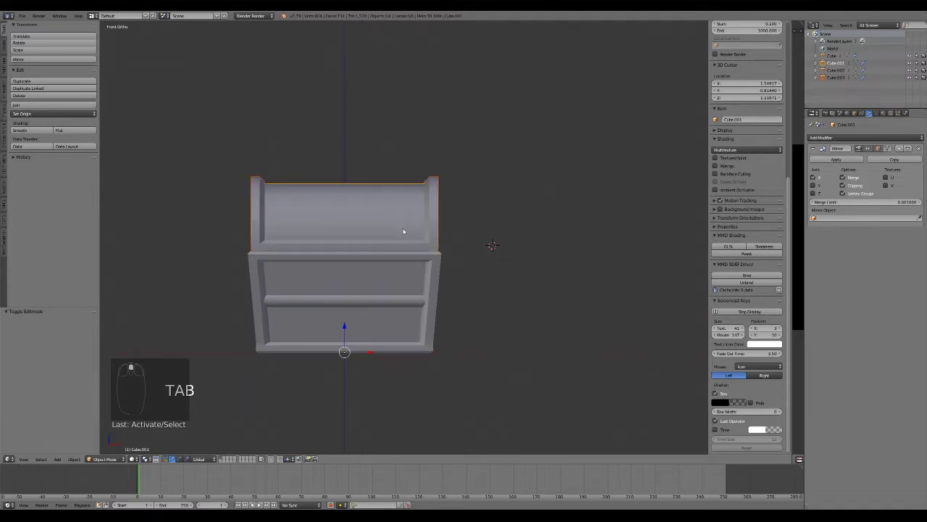
pyautogui.rightClick(426, 192)
pyautogui.rightClick(415, 197)
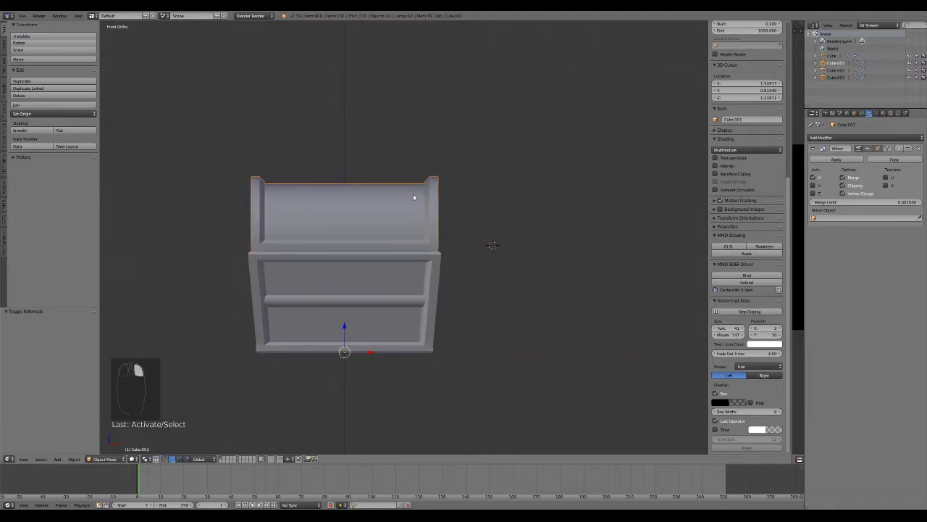
pyautogui.press('s')
pyautogui.press('x')
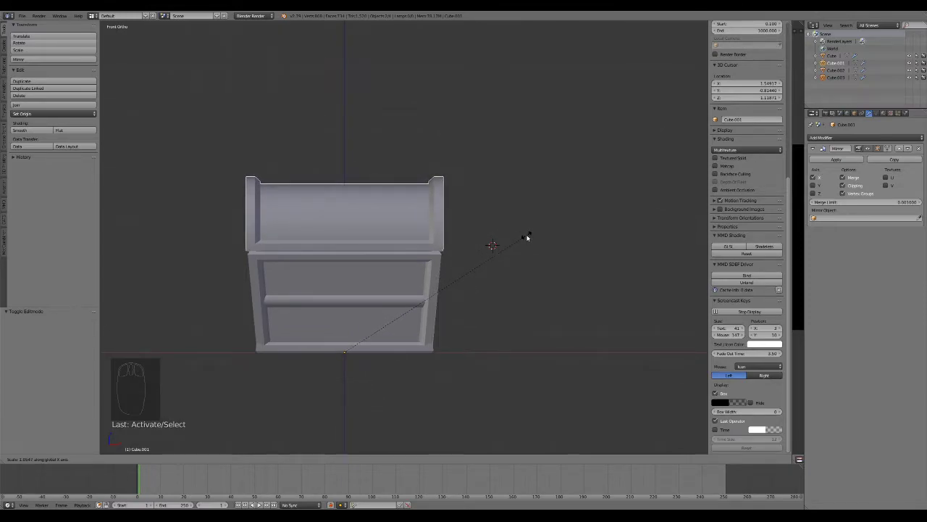
pyautogui.click(526, 237)
# Scale the lid's depth to line up with the chest base's sides, and clear the selection
pyautogui.press('KP_3')
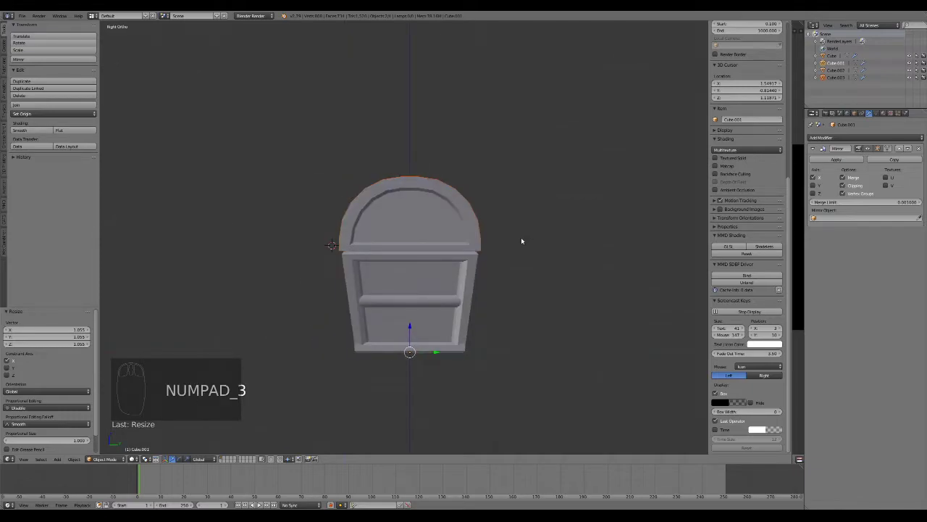
pyautogui.press('s')
pyautogui.rightClick(535, 240)
pyautogui.press('Tab')
pyautogui.press('Tab')
pyautogui.press('a')
pyautogui.press('a')
pyautogui.press('a')
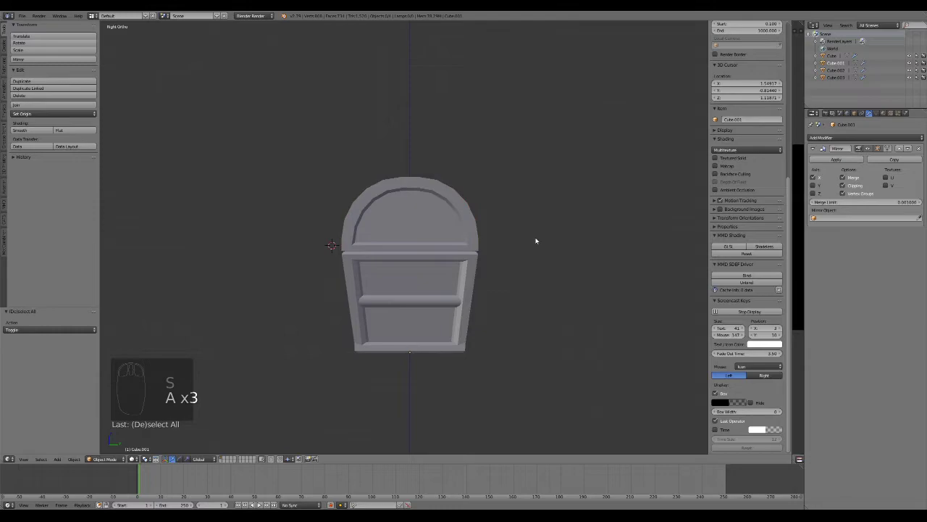
# Open the lid frame's mesh for editing and select the inner bottom corner edge on the front long side
pyautogui.moveTo(425, 251); pyautogui.dragTo(519, 263, button='middle')
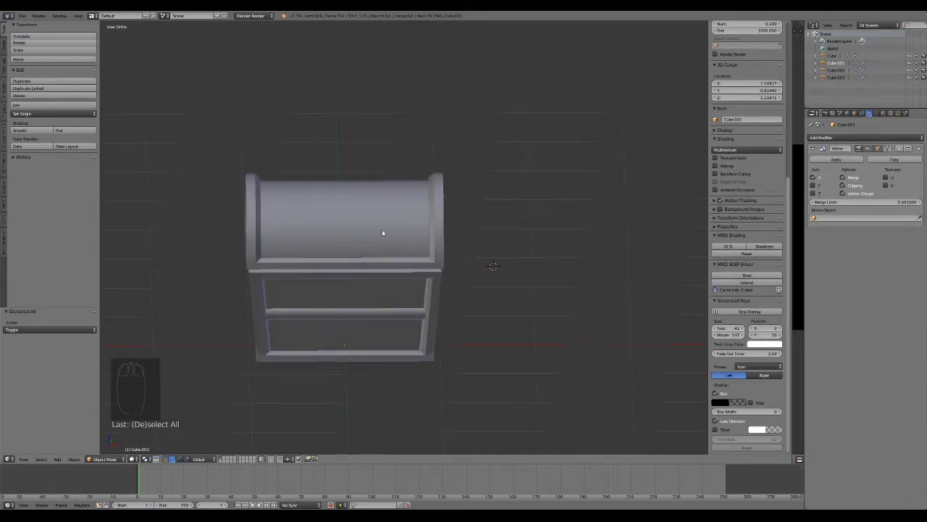
pyautogui.scroll(5, 388, 233)
pyautogui.keyDown('shift'); pyautogui.moveTo(422, 231); pyautogui.dragTo(500, 252, button='middle'); pyautogui.keyUp('shift')
pyautogui.scroll(-2, 501, 252)
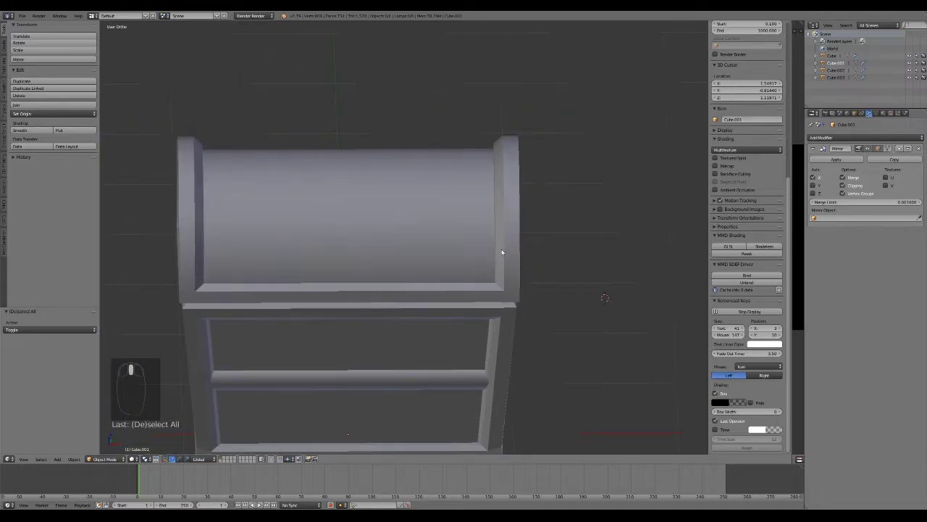
pyautogui.rightClick(506, 264)
pyautogui.press('Tab')
pyautogui.scroll(4, 534, 312)
pyautogui.moveTo(539, 317); pyautogui.dragTo(536, 285, button='middle')
pyautogui.scroll(3, 539, 284)
pyautogui.rightClick(640, 303)
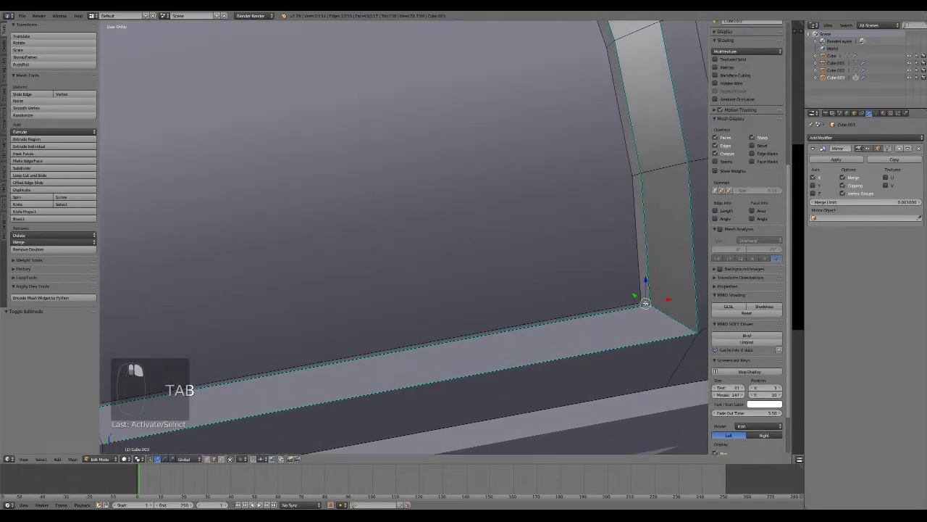
# Add the matching corner edge on the opposite long side and bevel both with 6 segments and an amount of about 0.18
pyautogui.scroll(-6, 464, 264)
pyautogui.moveTo(442, 259); pyautogui.dragTo(360, 226, button='middle')
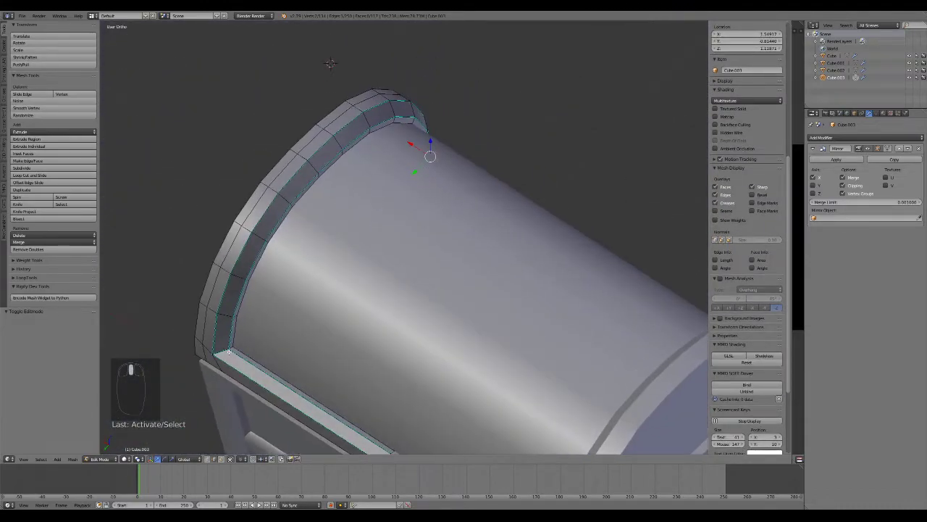
pyautogui.rightClick(231, 349)
pyautogui.press('KP_3')
pyautogui.press('KP_1')
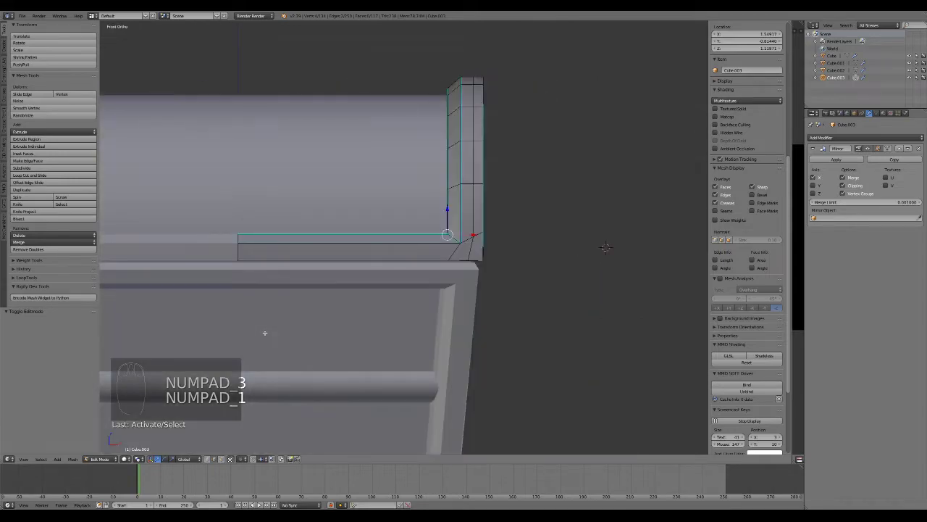
pyautogui.hotkey('ctrl', 'b')
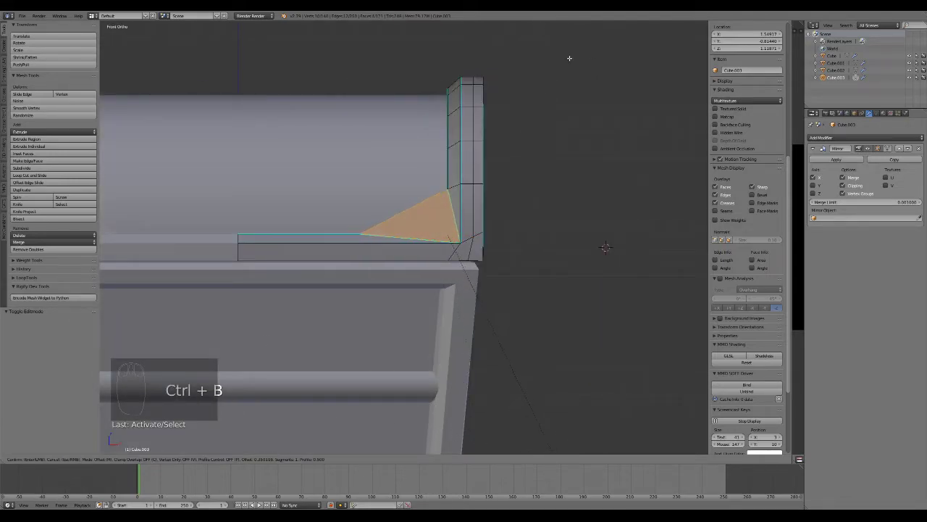
pyautogui.scroll(5, 606, 248)
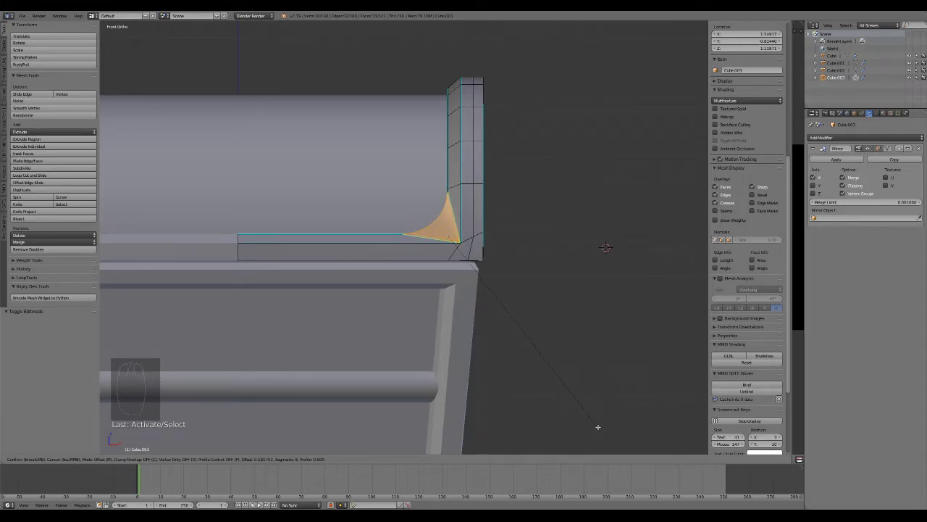
pyautogui.click(598, 427)
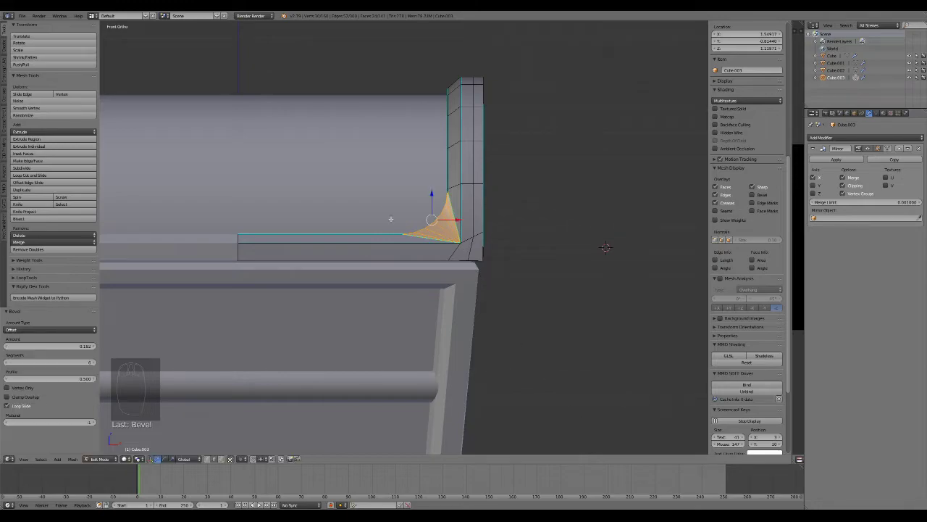
pyautogui.scroll(8, 606, 247)
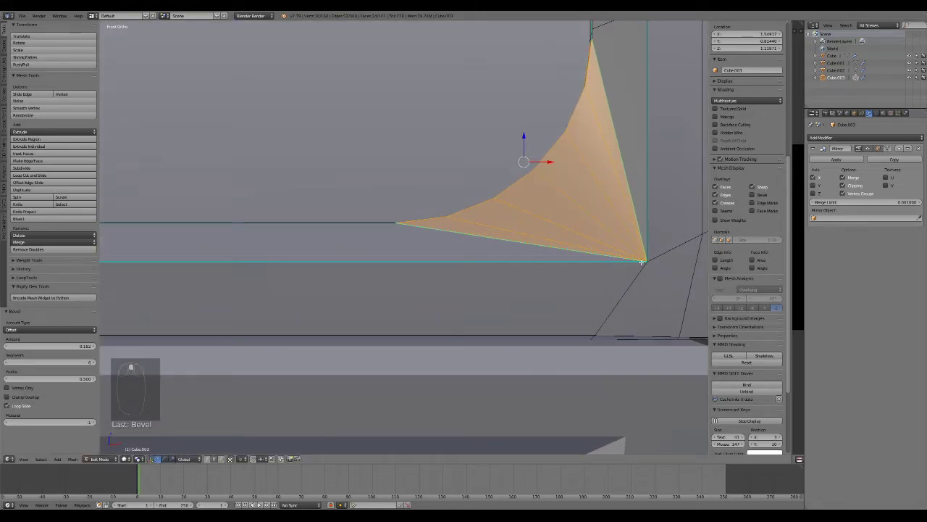
pyautogui.scroll(-9, 692, 263)
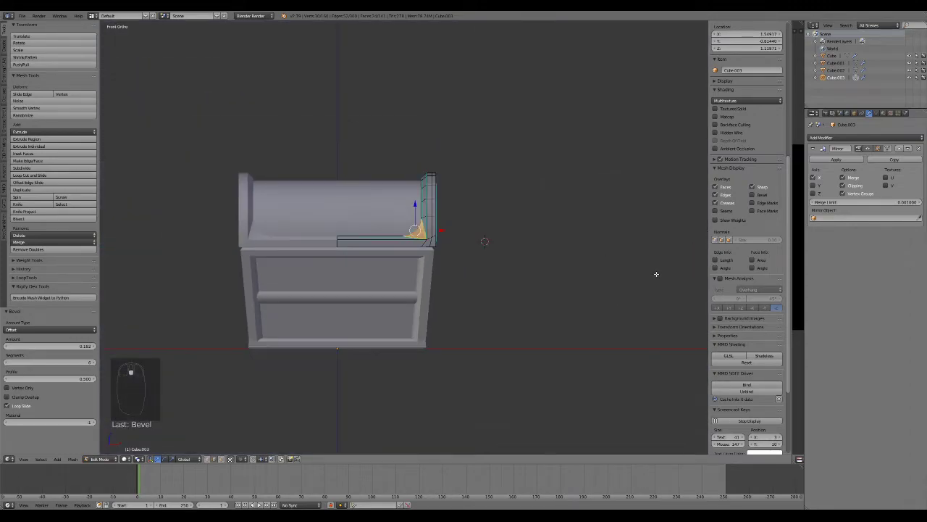
# Select the whole lid frame mesh and remove its doubled vertices
pyautogui.press('a')
pyautogui.press('a')
pyautogui.press('a')
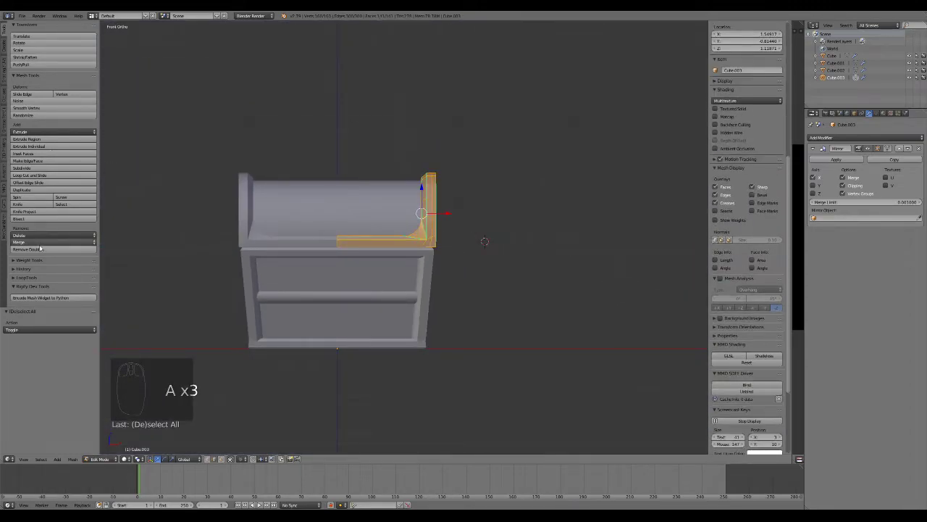
pyautogui.click(38, 247)
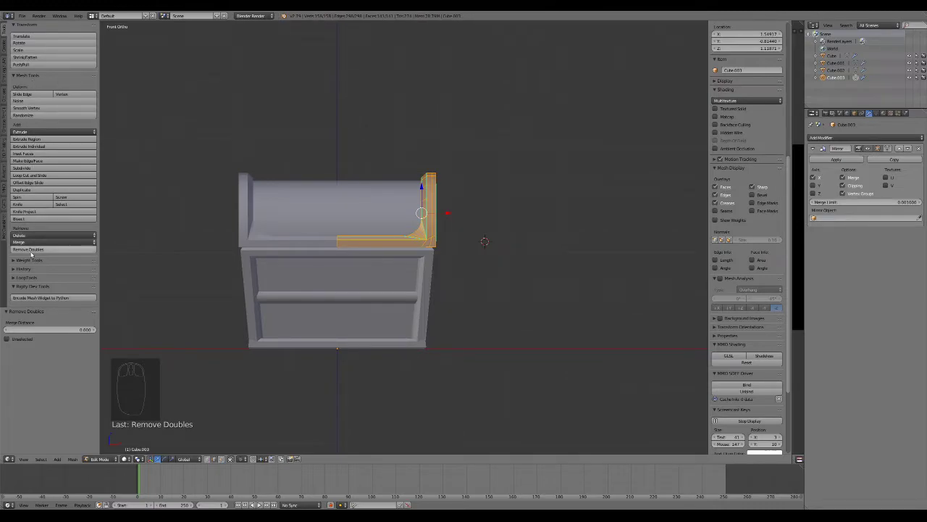
# Try moving the single vertex where the bevelled corner's fan of faces meets on the lid frame's front
pyautogui.scroll(4, 455, 325)
pyautogui.scroll(2, 455, 326)
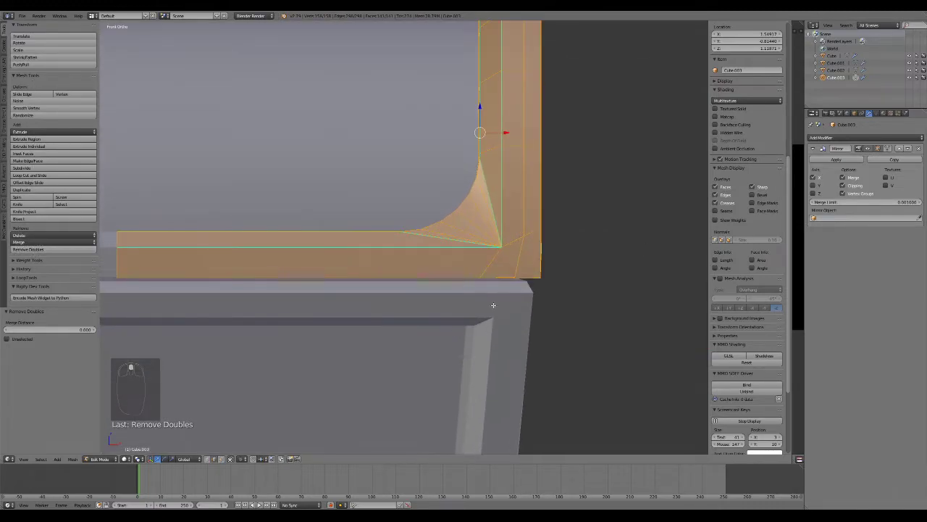
pyautogui.rightClick(510, 242)
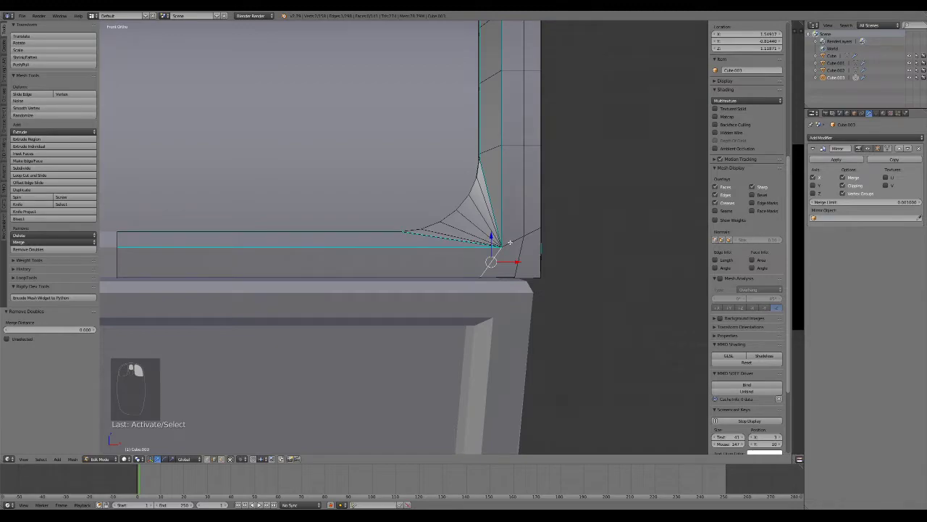
pyautogui.click(205, 461)
pyautogui.click(500, 247)
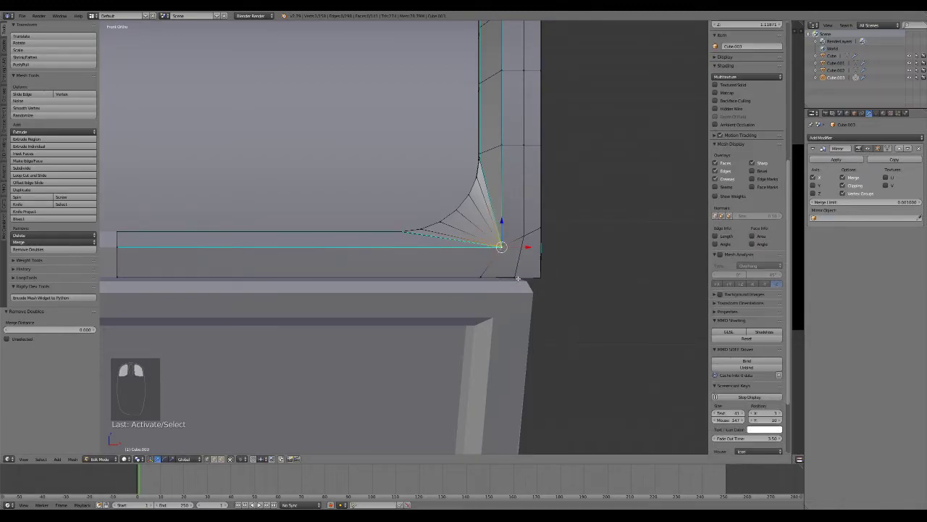
pyautogui.press('g')
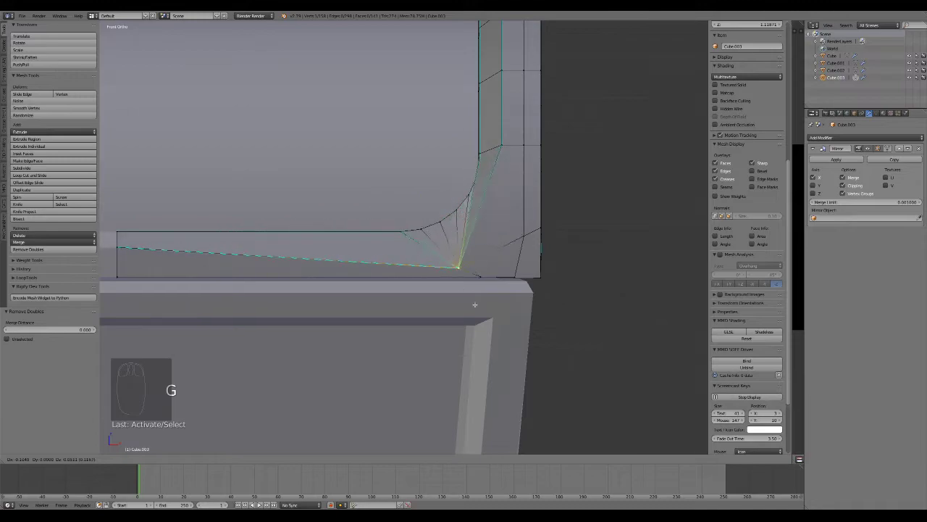
pyautogui.rightClick(551, 287)
# Delete the inner lip faces and the middle sloped face at the crown of the lid frame's arch
pyautogui.scroll(-6, 551, 288)
pyautogui.moveTo(551, 288); pyautogui.dragTo(418, 321, button='middle')
pyautogui.press('Tab')
pyautogui.scroll(4, 520, 341)
pyautogui.press('Tab')
pyautogui.scroll(2, 369, 191)
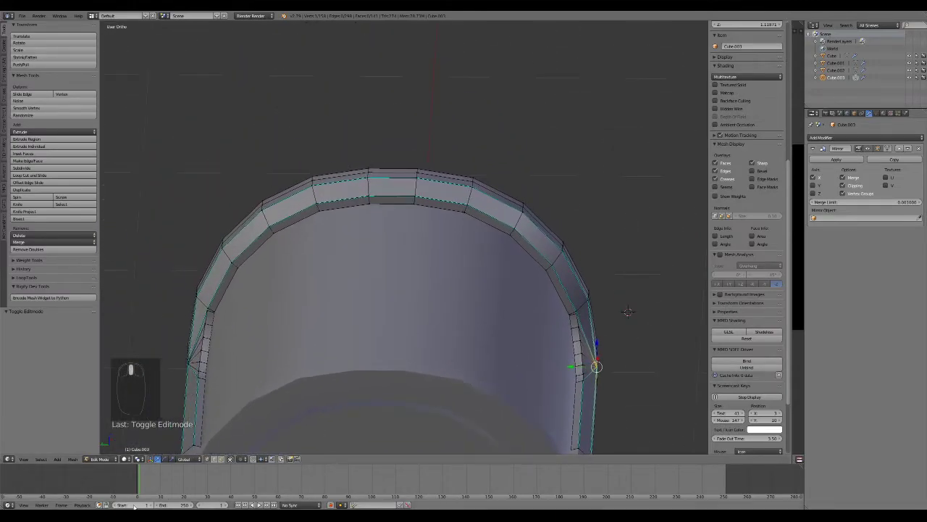
pyautogui.click(220, 460)
pyautogui.rightClick(353, 203)
pyautogui.keyDown('shift'); pyautogui.rightClick(429, 201); pyautogui.keyUp('shift')
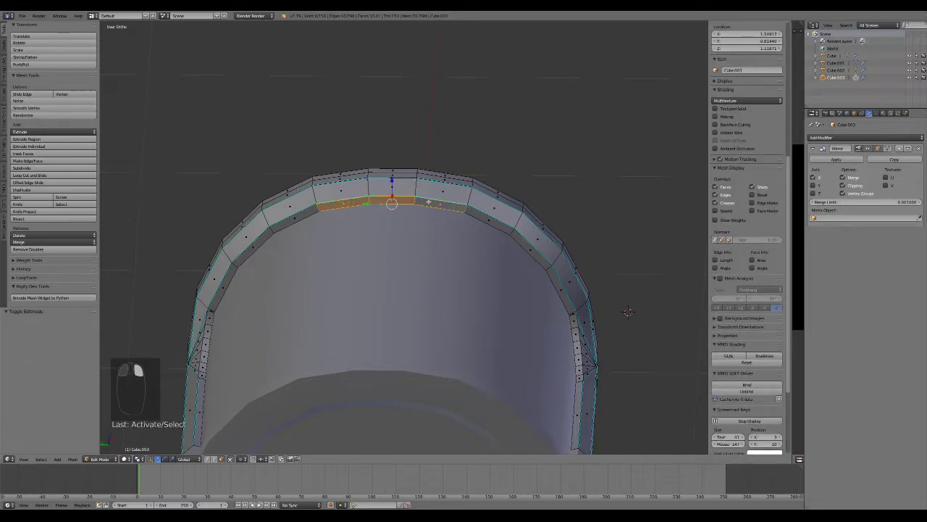
pyautogui.keyDown('shift'); pyautogui.rightClick(400, 193); pyautogui.keyUp('shift')
pyautogui.press('x')
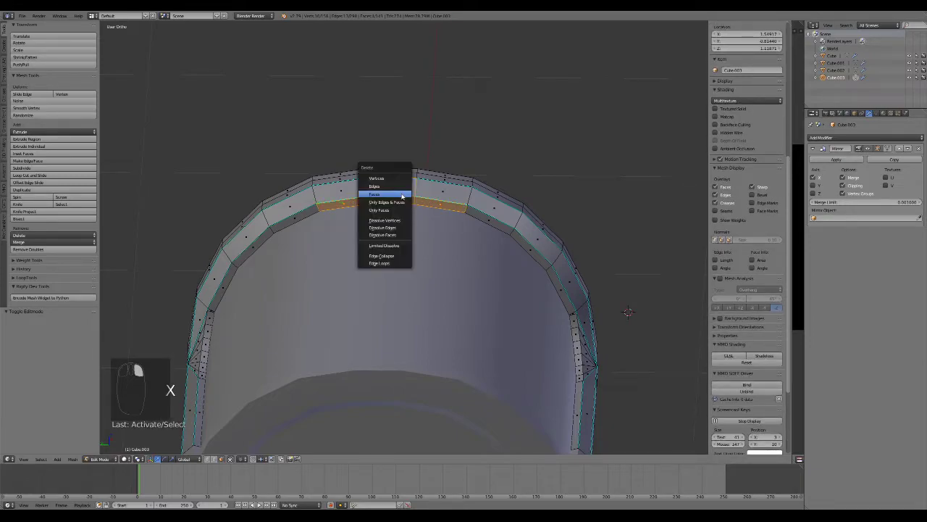
pyautogui.click(402, 196)
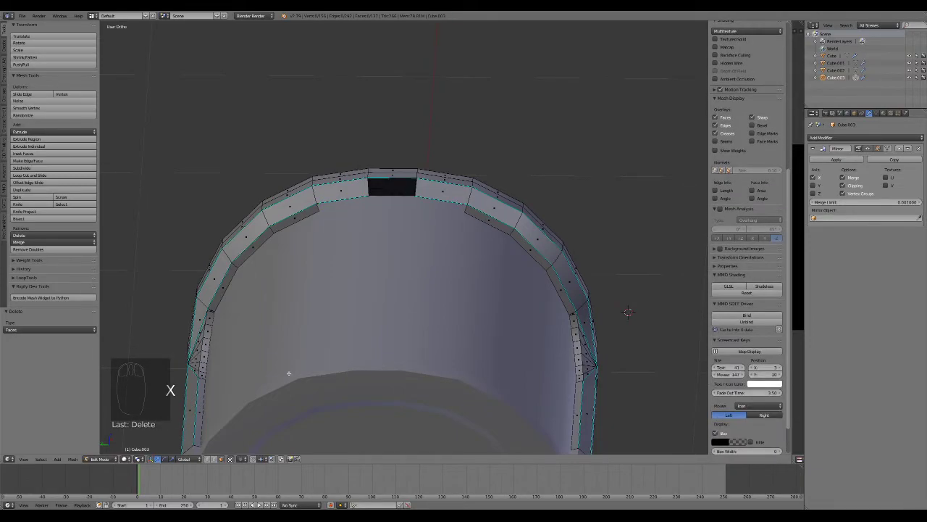
# Extrude the open edges at the arch's crown along X by about -1.185 to the centre line and leave mesh editing
pyautogui.click(214, 460)
pyautogui.click(317, 207)
pyautogui.keyDown('alt'); pyautogui.click(318, 207); pyautogui.keyUp('alt')
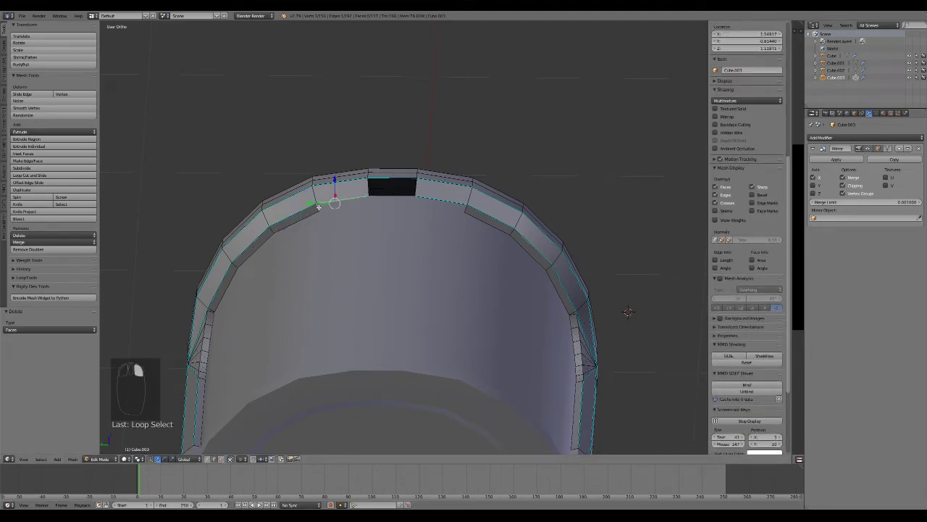
pyautogui.keyDown('alt'); pyautogui.keyDown('shift'); pyautogui.rightClick(463, 208); pyautogui.keyUp('shift'); pyautogui.keyUp('alt')
pyautogui.hotkey('ctrl', 'z')
pyautogui.rightClick(419, 180)
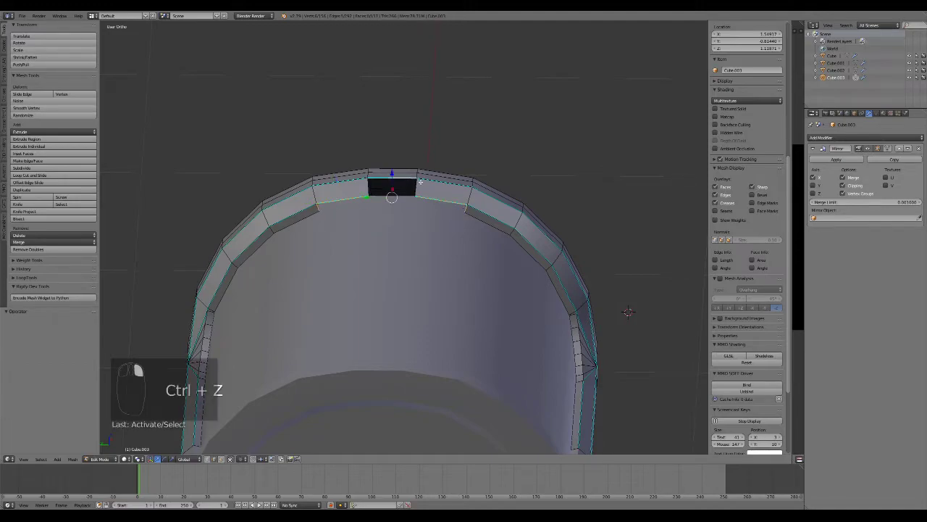
pyautogui.scroll(-3, 470, 300)
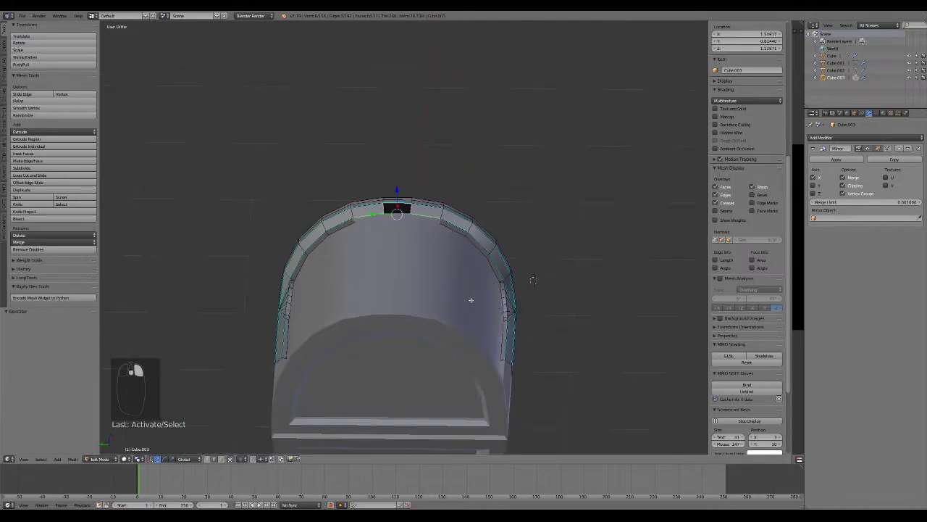
pyautogui.press('KP_7')
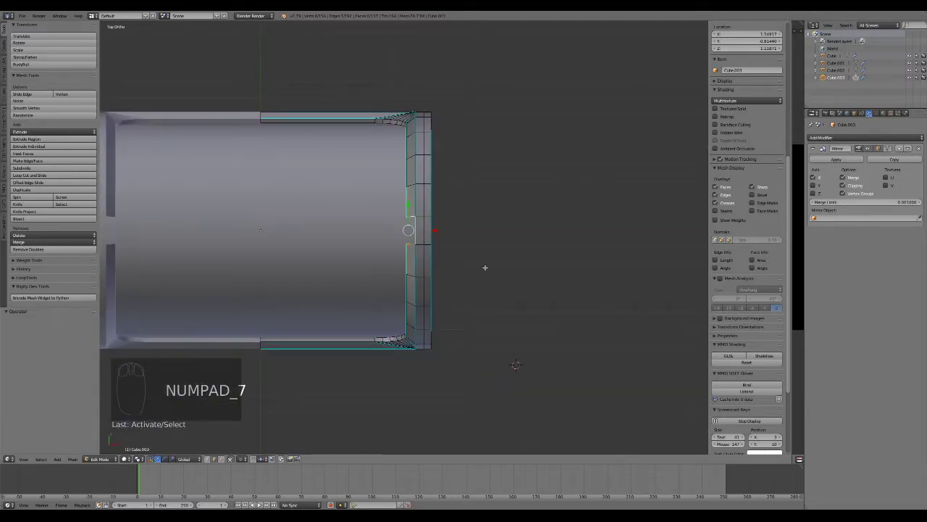
pyautogui.press('e')
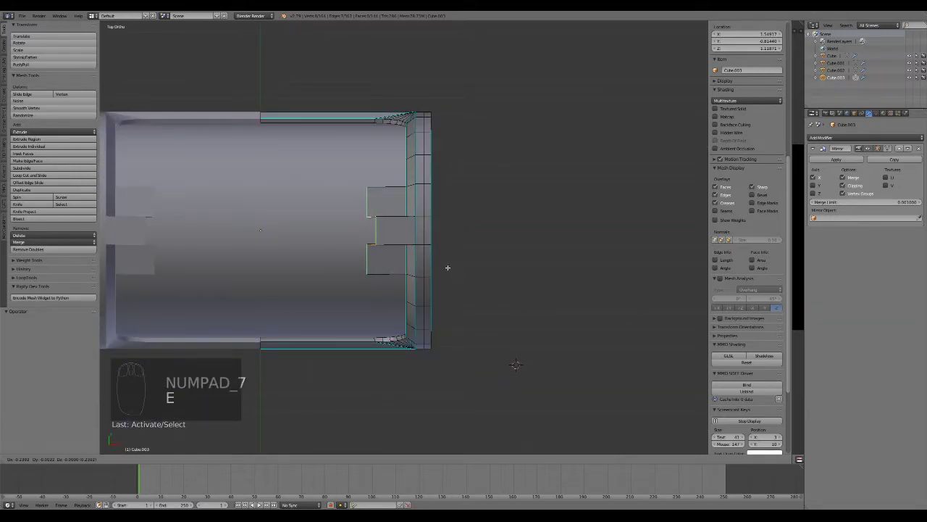
pyautogui.press('x')
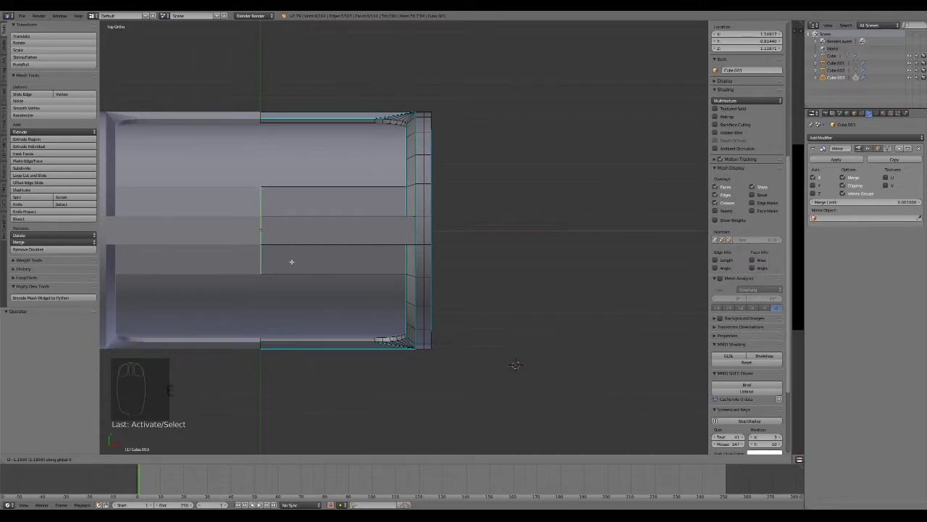
pyautogui.click(291, 260)
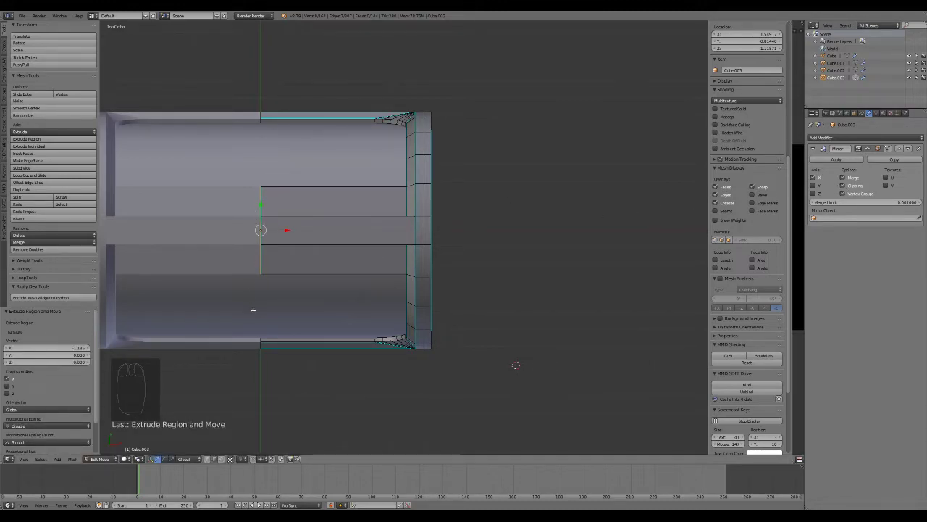
pyautogui.press('Tab')
pyautogui.scroll(-3, 312, 315)
pyautogui.moveTo(302, 346); pyautogui.dragTo(458, 296, button='middle')
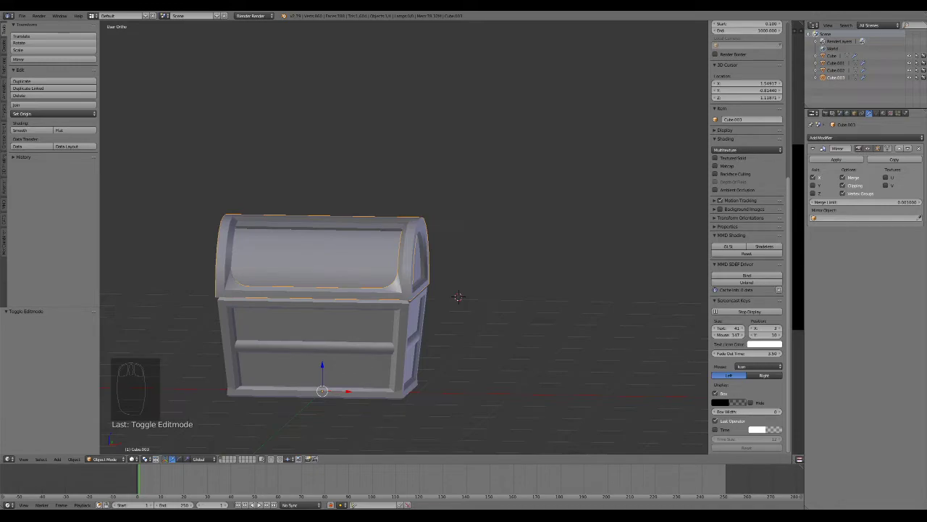
# Try a single-segment bevel on the short edge at the lid frame's inner corner beside the crown, and undo it
pyautogui.scroll(8, 547, 266)
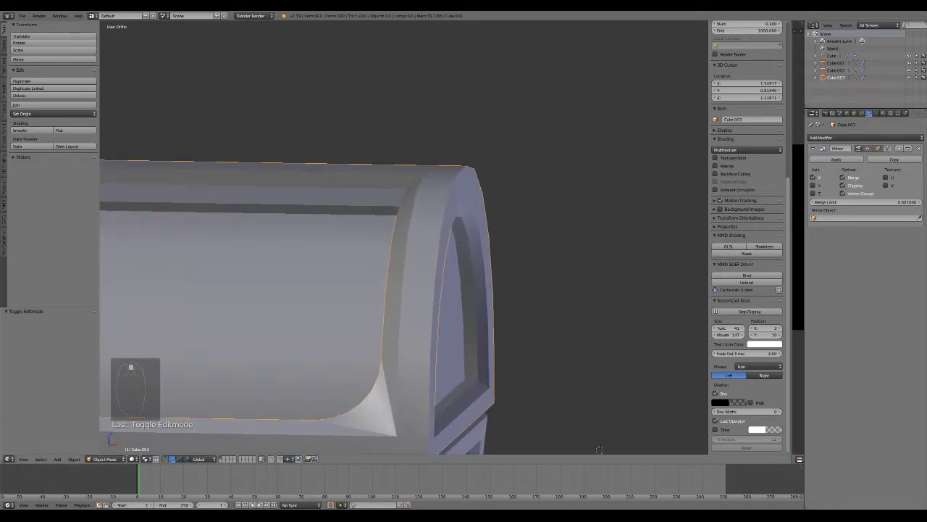
pyautogui.moveTo(548, 266); pyautogui.dragTo(463, 250, button='middle')
pyautogui.press('Tab')
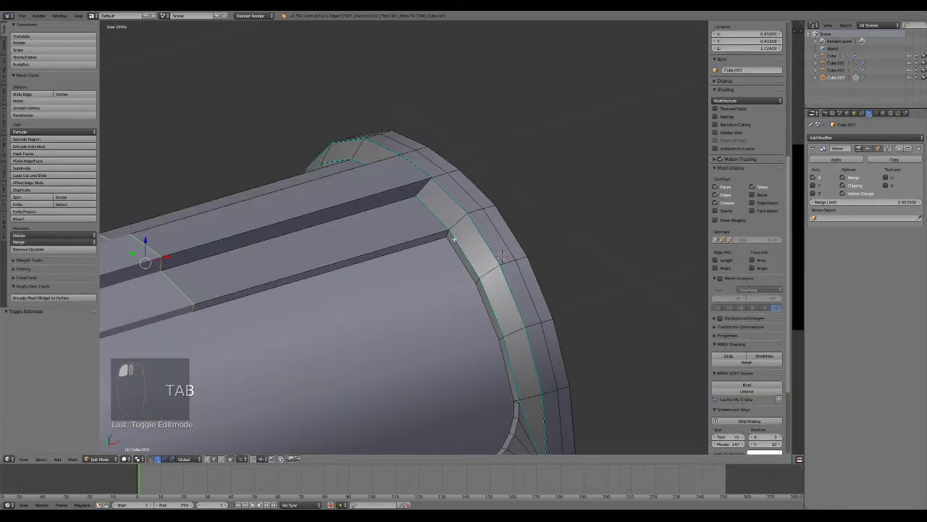
pyautogui.rightClick(448, 235)
pyautogui.hotkey('ctrl', 'b')
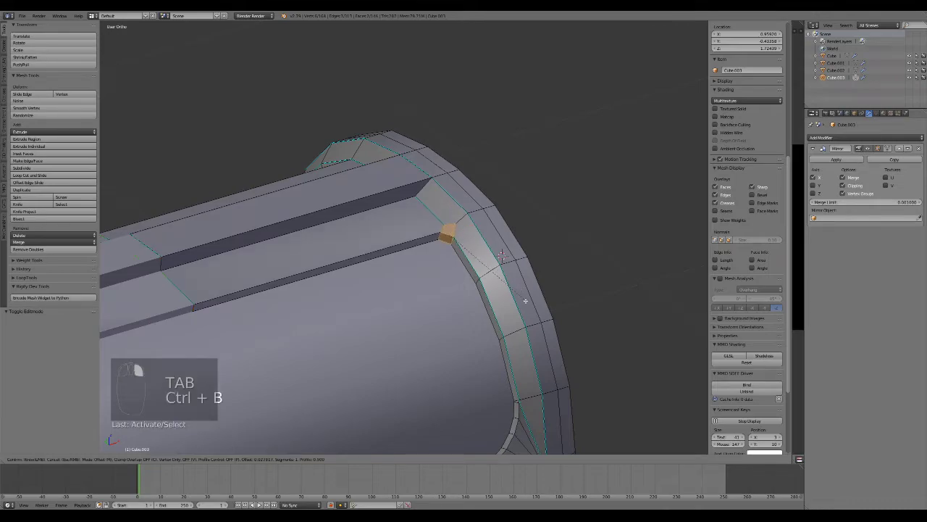
pyautogui.click(534, 317)
pyautogui.press('Tab')
pyautogui.scroll(-4, 537, 319)
pyautogui.press('Tab')
pyautogui.hotkey('ctrl', 'z')
pyautogui.hotkey('ctrl', 'z')
pyautogui.press('Tab')
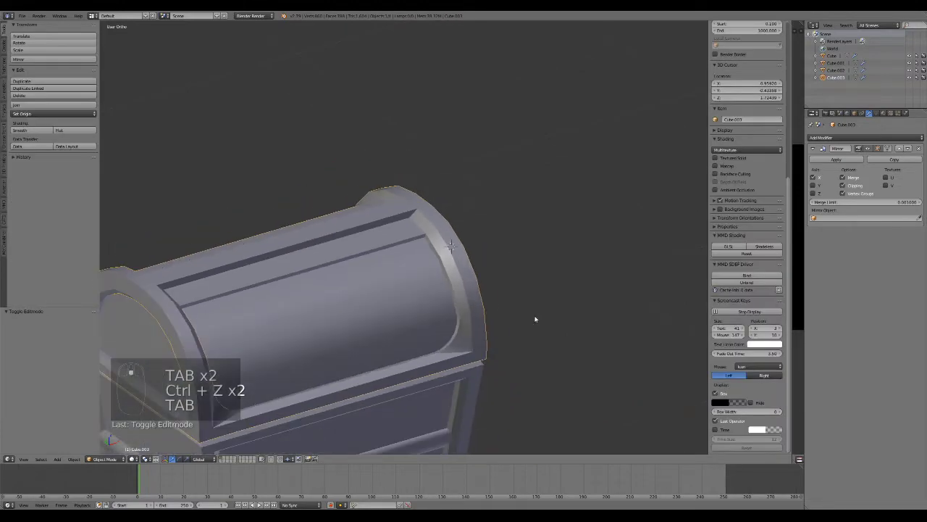
# Try rounding the front opening's upper corner on the lid frame with a four-segment bevel, and undo it
pyautogui.moveTo(345, 294); pyautogui.dragTo(403, 319, button='middle')
pyautogui.scroll(4, 426, 285)
pyautogui.press('Tab')
pyautogui.moveTo(426, 286); pyautogui.dragTo(426, 194, button='middle')
pyautogui.rightClick(426, 189)
pyautogui.hotkey('ctrl', 'b')
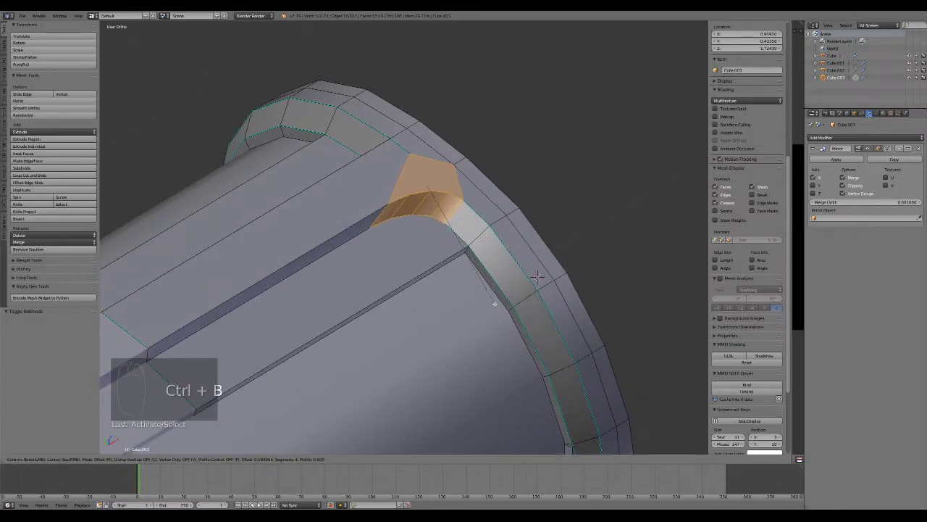
pyautogui.click(497, 318)
pyautogui.press('Tab')
pyautogui.scroll(-2, 501, 324)
pyautogui.moveTo(501, 323)
pyautogui.mouseDown(button='middle')
pyautogui.moveTo(480, 296)
pyautogui.moveTo(495, 295)
pyautogui.moveTo(481, 316)
pyautogui.moveTo(444, 338)
pyautogui.moveTo(420, 333)
pyautogui.moveTo(490, 317)
pyautogui.mouseUp(button='middle')
pyautogui.press('Tab')
pyautogui.hotkey('ctrl', 'z')
pyautogui.hotkey('ctrl', 'z')
pyautogui.hotkey('ctrl', 'z')
pyautogui.press('Tab')
pyautogui.scroll(-5, 498, 316)
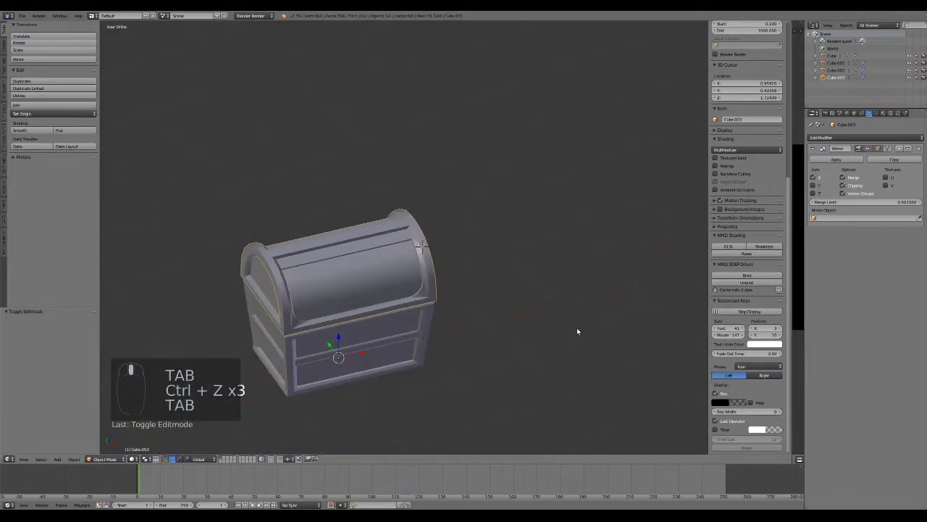
# Add a loop cut across the arched lid body's panels, slid toward the centre line by a factor of about 0.606
pyautogui.scroll(3, 354, 357)
pyautogui.moveTo(354, 357); pyautogui.dragTo(408, 294, button='middle')
pyautogui.scroll(3, 408, 294)
pyautogui.press('Tab')
pyautogui.press('Tab')
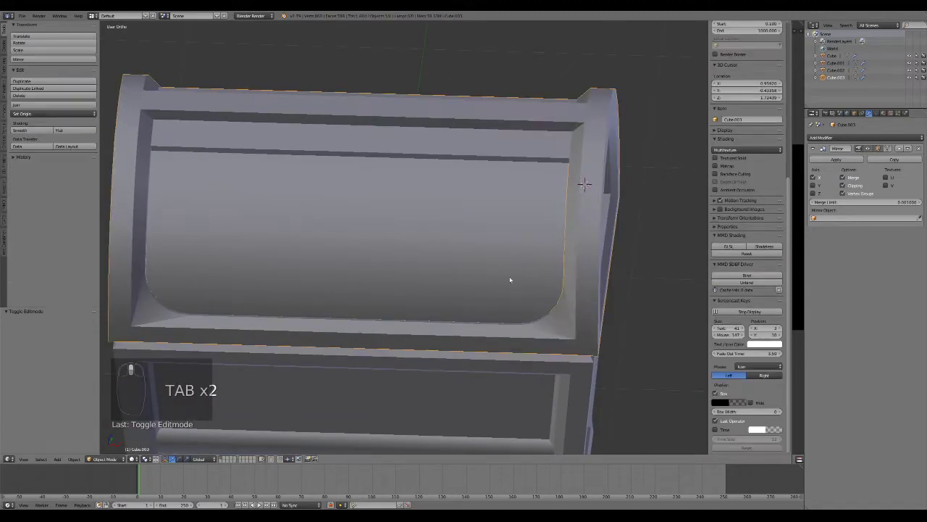
pyautogui.rightClick(464, 265)
pyautogui.press('Tab')
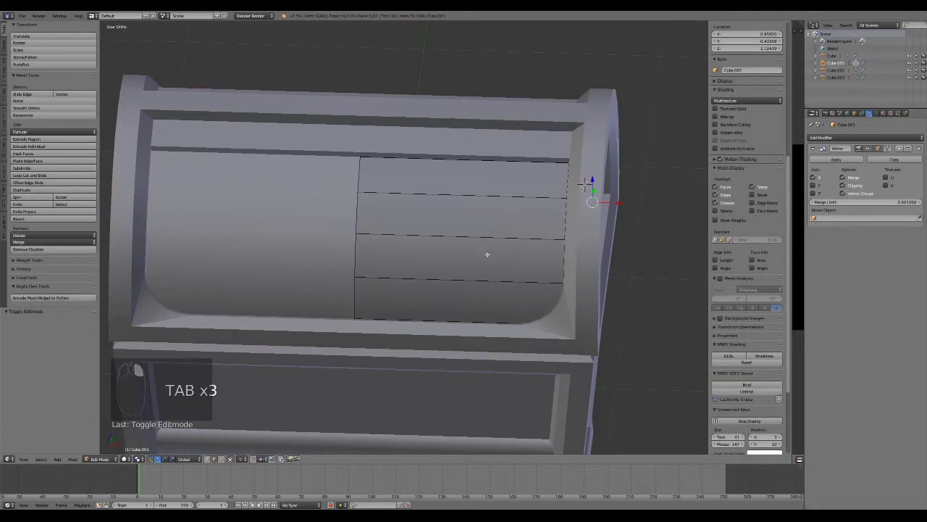
pyautogui.press('KP_1')
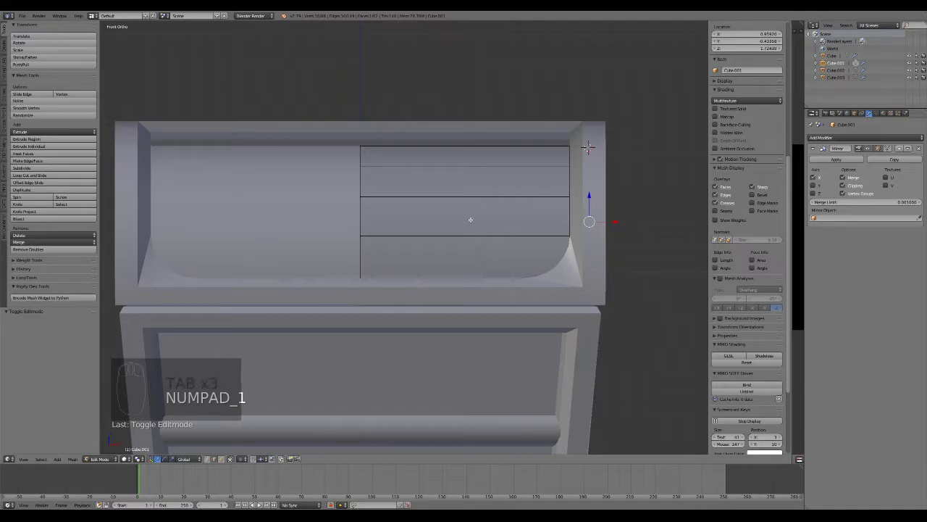
pyautogui.hotkey('ctrl', 'r')
pyautogui.click(479, 193)
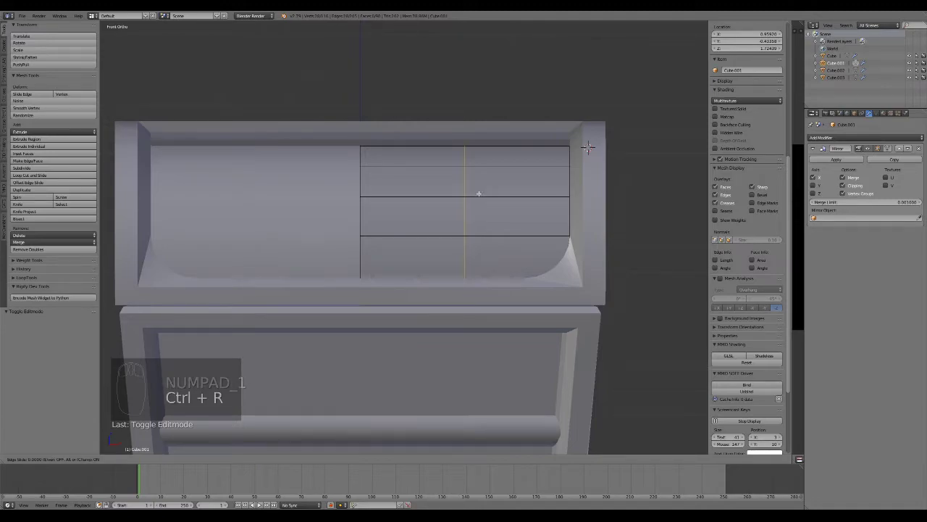
pyautogui.click(415, 194)
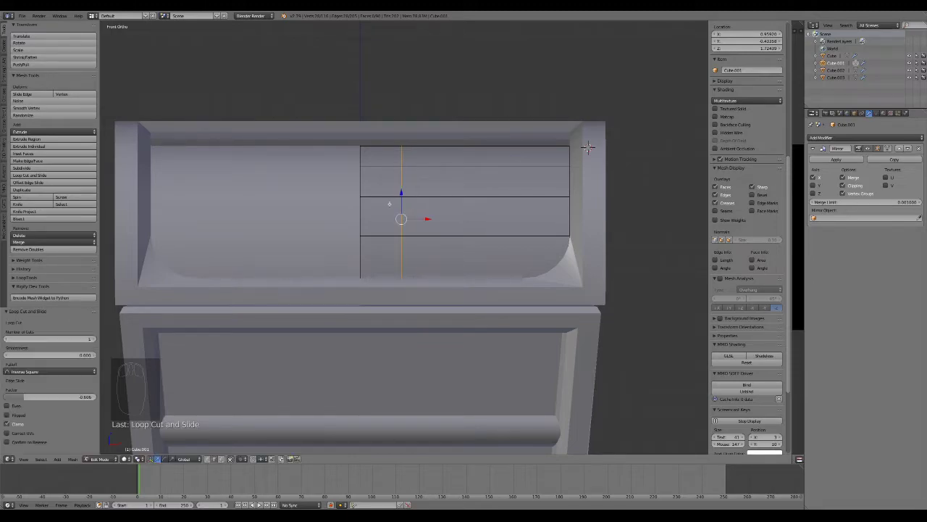
# Select the ring of faces on the lid body between the new loop cut and the centre line
pyautogui.keyDown('alt'); pyautogui.keyDown('shift'); pyautogui.click(362, 218); pyautogui.keyUp('shift'); pyautogui.keyUp('alt')
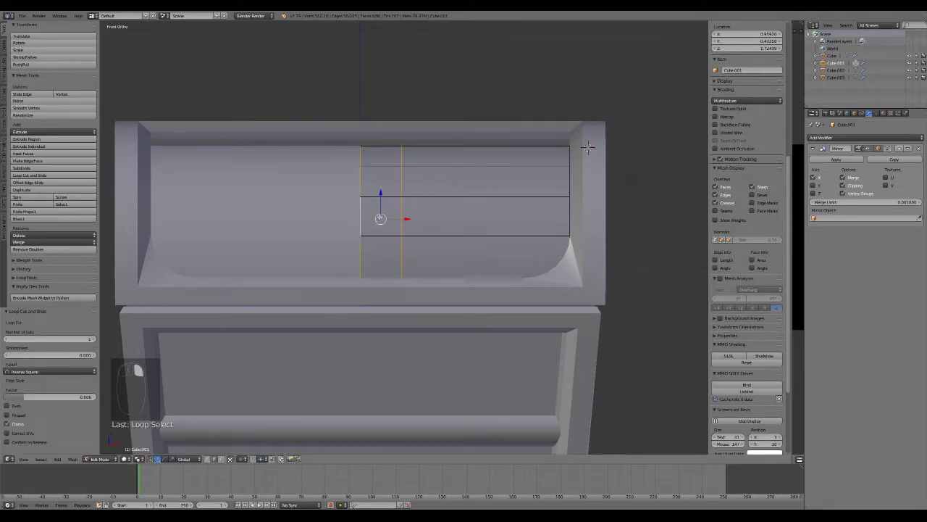
pyautogui.click(223, 459)
pyautogui.keyDown('alt'); pyautogui.rightClick(382, 181); pyautogui.keyUp('alt')
# Try extruding the selected face strip outward by about 0.027 and shifting it slightly to fit the lid's curve
pyautogui.moveTo(589, 147); pyautogui.dragTo(508, 185, button='middle')
pyautogui.press('e')
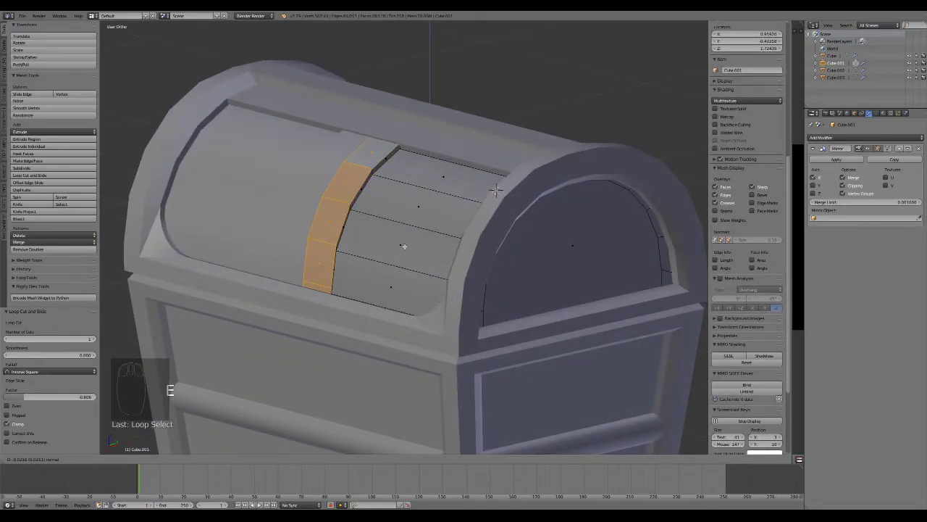
pyautogui.click(496, 190)
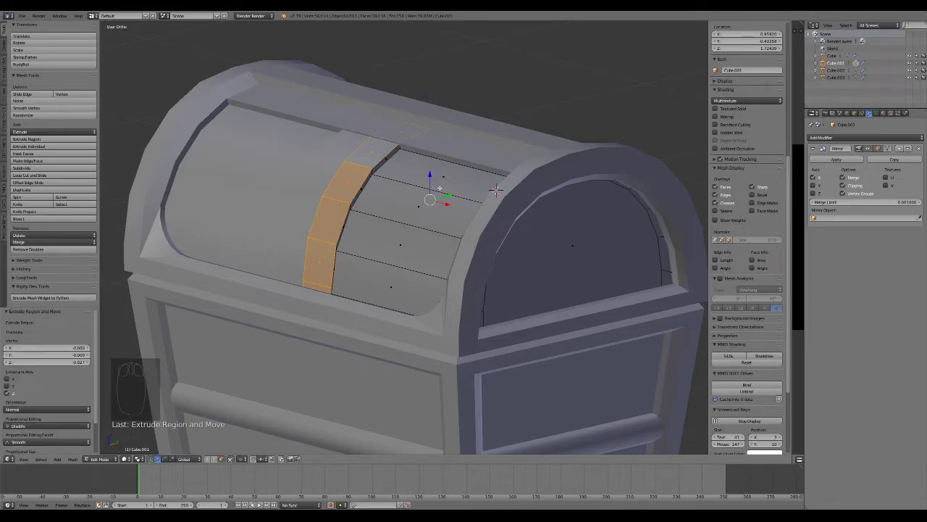
pyautogui.moveTo(447, 195); pyautogui.dragTo(425, 181)
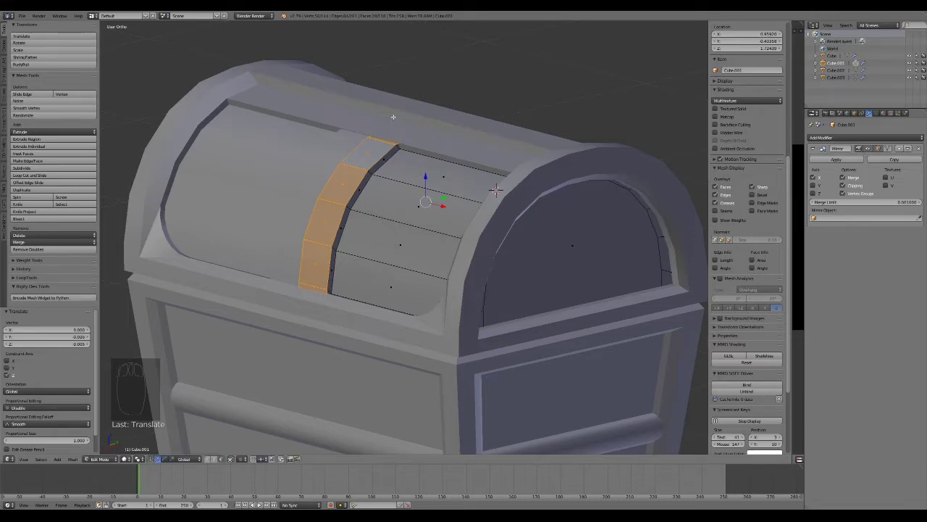
pyautogui.moveTo(443, 197); pyautogui.dragTo(444, 197)
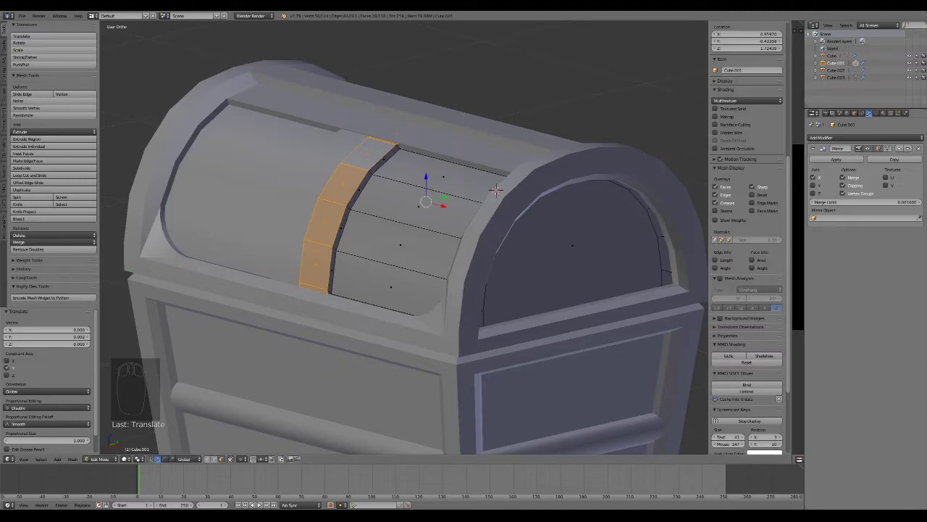
pyautogui.scroll(-4, 495, 190)
pyautogui.moveTo(495, 190); pyautogui.dragTo(510, 215, button='middle')
pyautogui.press('Tab')
pyautogui.scroll(5, 410, 313)
pyautogui.press('Tab')
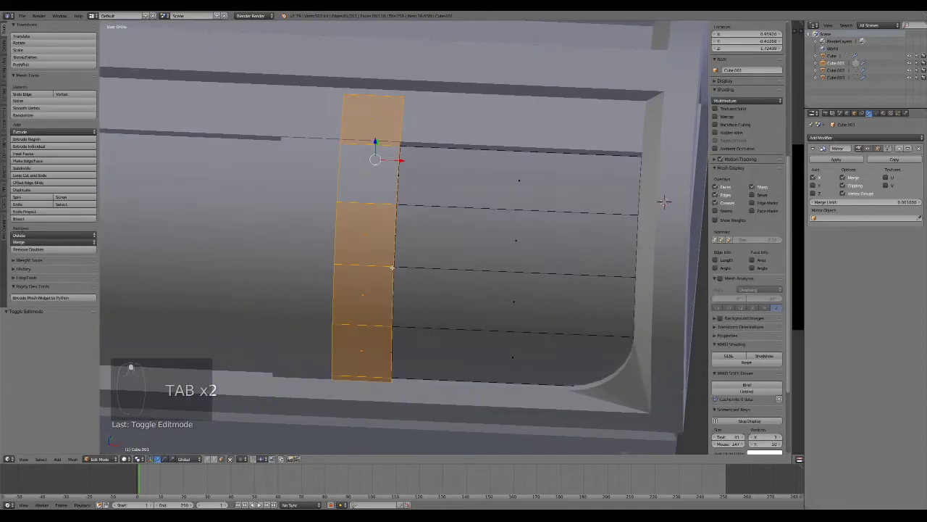
pyautogui.moveTo(260, 410); pyautogui.dragTo(387, 310, button='middle')
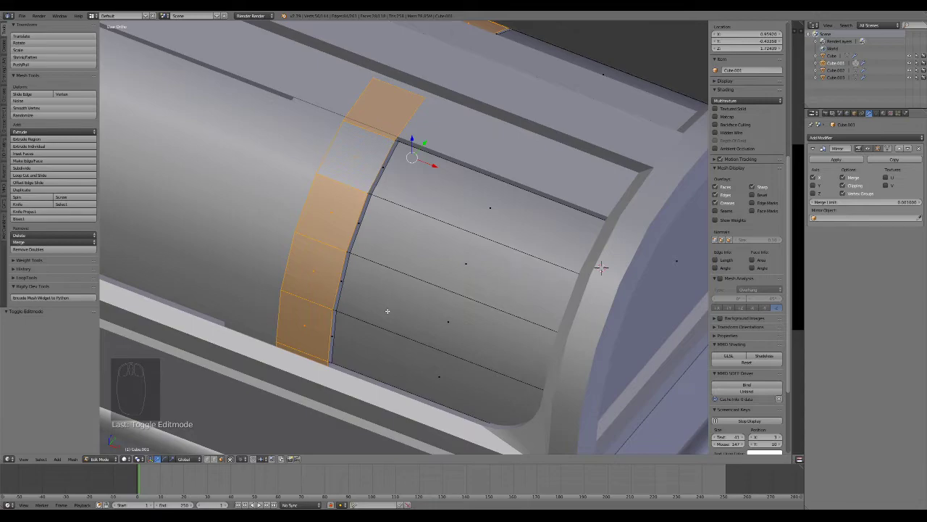
# Undo the strip's extrusion and moves, back to the flat selected face ring on the lid body
pyautogui.hotkey('ctrl', 'z')
pyautogui.hotkey('ctrl', 'z')
pyautogui.hotkey('ctrl', 'z')
pyautogui.hotkey('ctrl', 'z')
pyautogui.hotkey('ctrl', 'z')
pyautogui.hotkey('ctrl', 'z')
pyautogui.hotkey('ctrl', 'z')
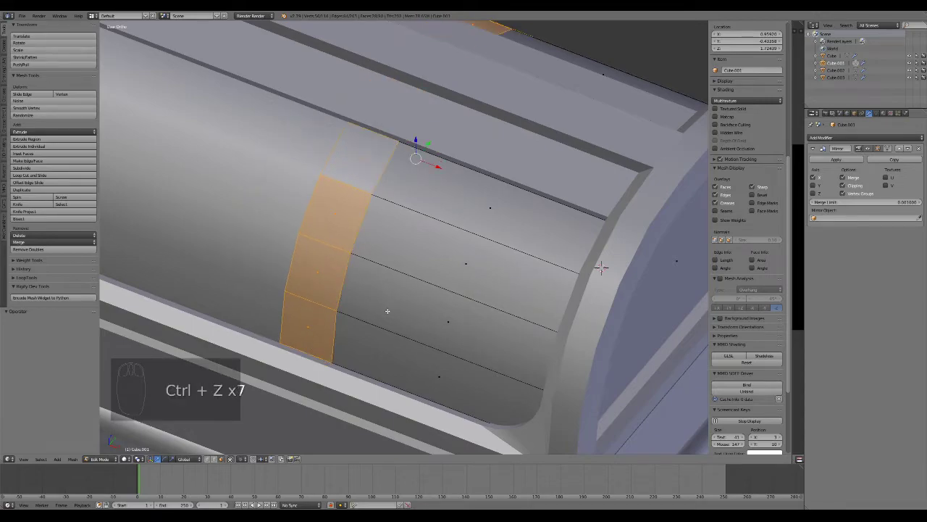
# Duplicate the selected face strip in place and separate the copy from the lid body as its own object
pyautogui.hotkey('shift', 'd')
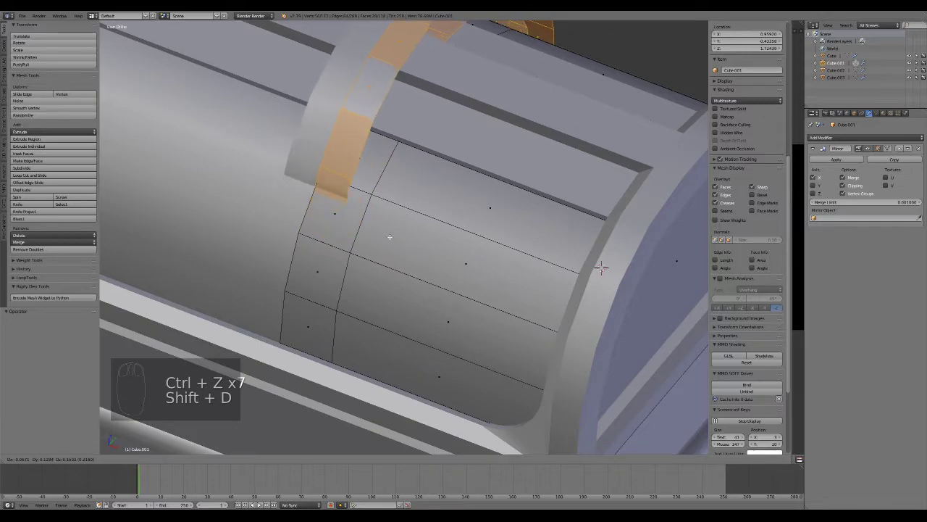
pyautogui.rightClick(377, 217)
pyautogui.press('p')
pyautogui.click(367, 242)
pyautogui.press('Tab')
pyautogui.rightClick(332, 245)
pyautogui.press('Tab')
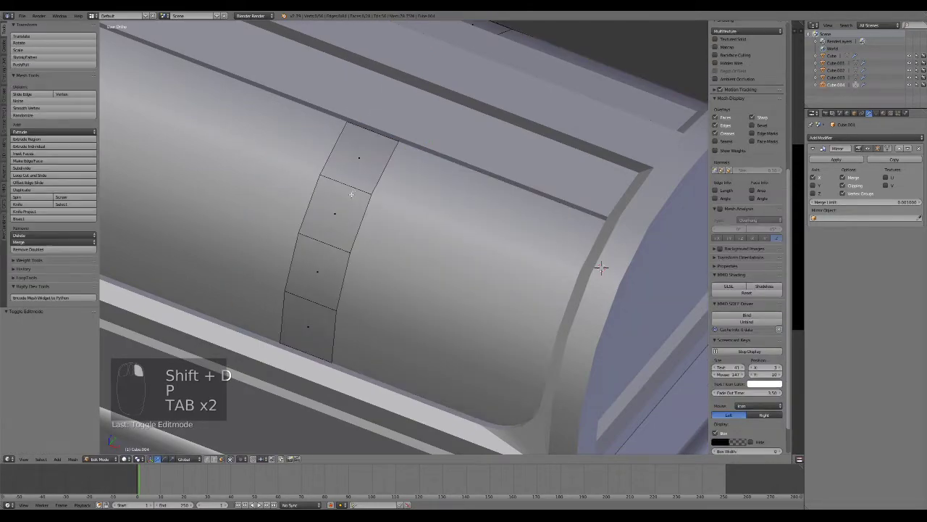
pyautogui.press('Tab')
pyautogui.scroll(-5, 360, 196)
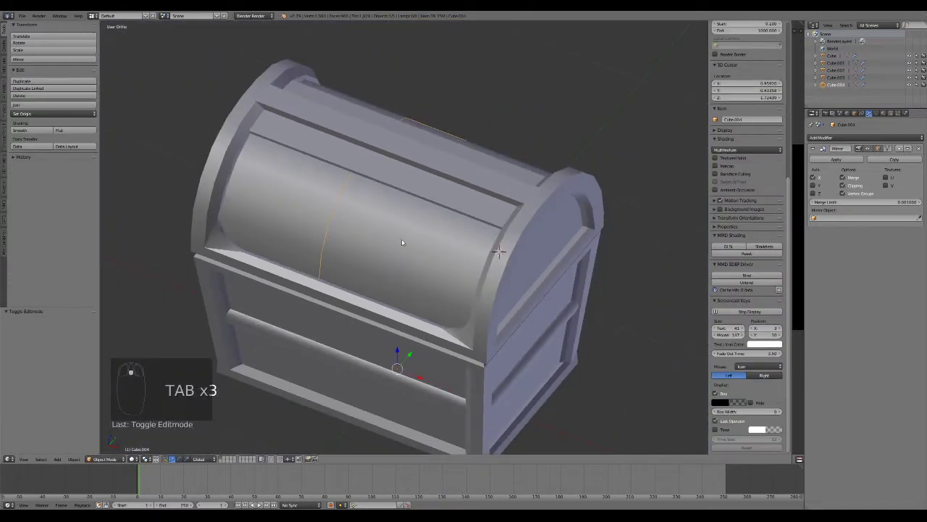
# Join the separated centre strip into the lid frame object
pyautogui.press('g')
pyautogui.click(339, 132)
pyautogui.rightClick(421, 167)
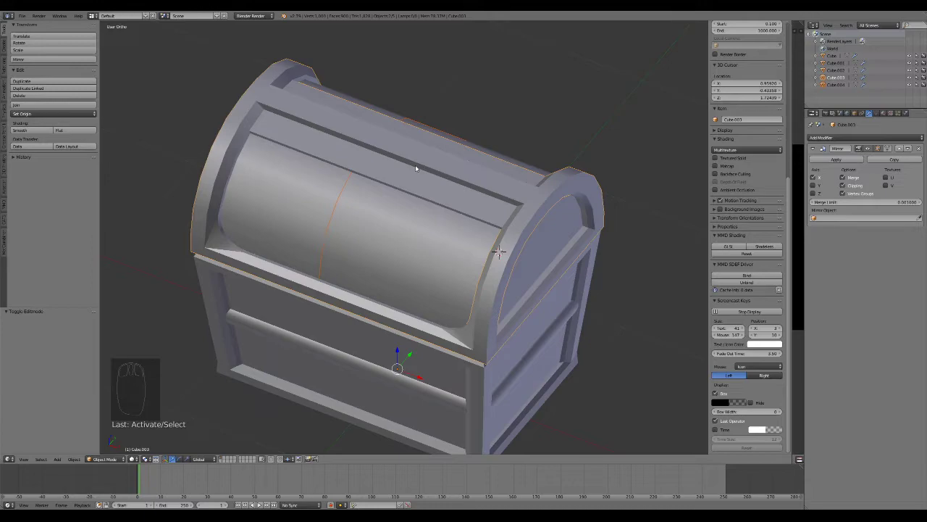
pyautogui.hotkey('ctrl', 'j')
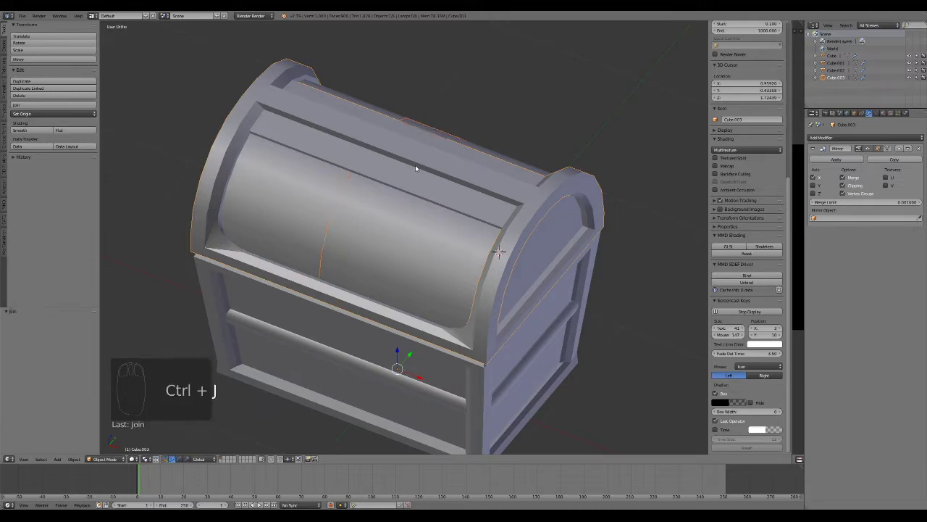
# Select all linked faces of the centre strip within the lid frame mesh and extrude them outward by about 0.026
pyautogui.press('Tab')
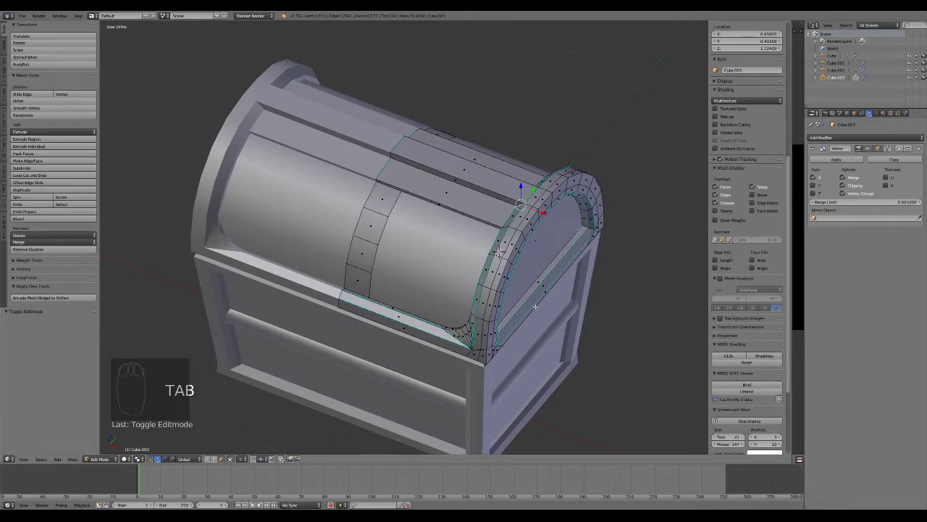
pyautogui.scroll(5, 362, 245)
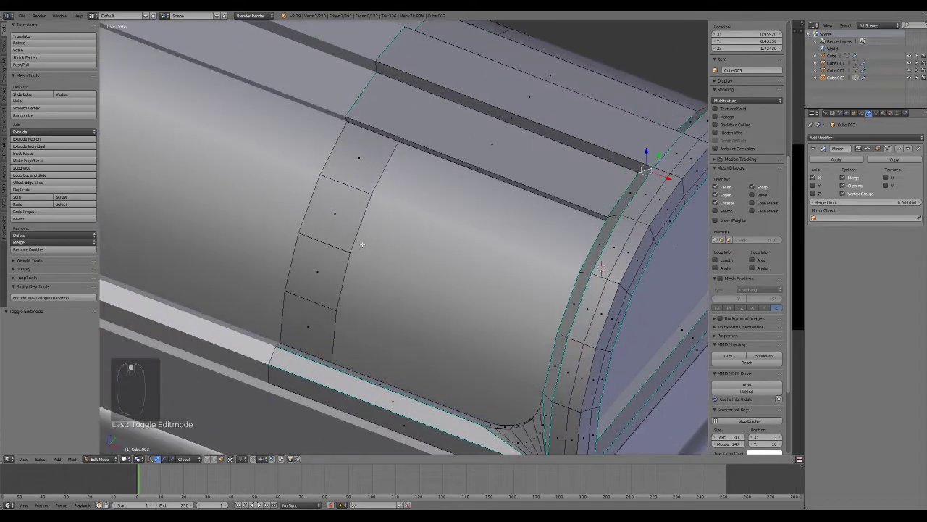
pyautogui.rightClick(335, 215)
pyautogui.press('l')
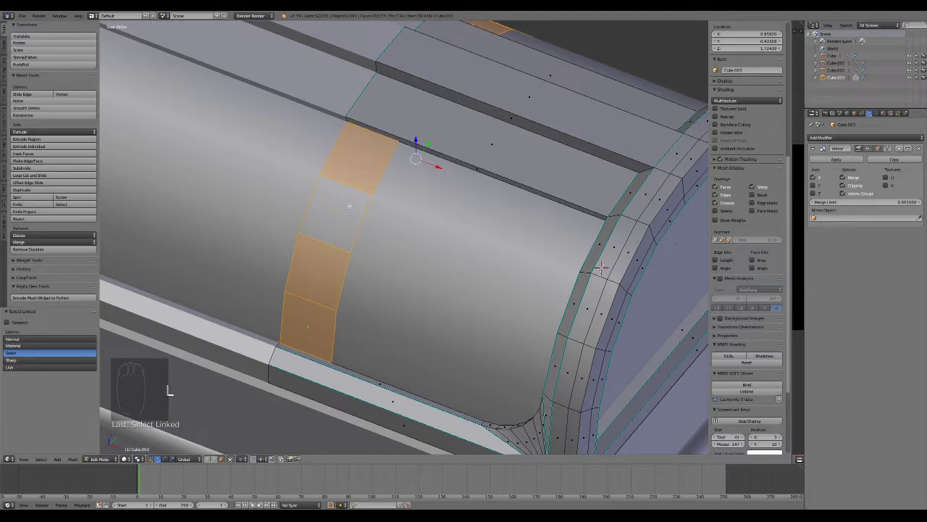
pyautogui.press('e')
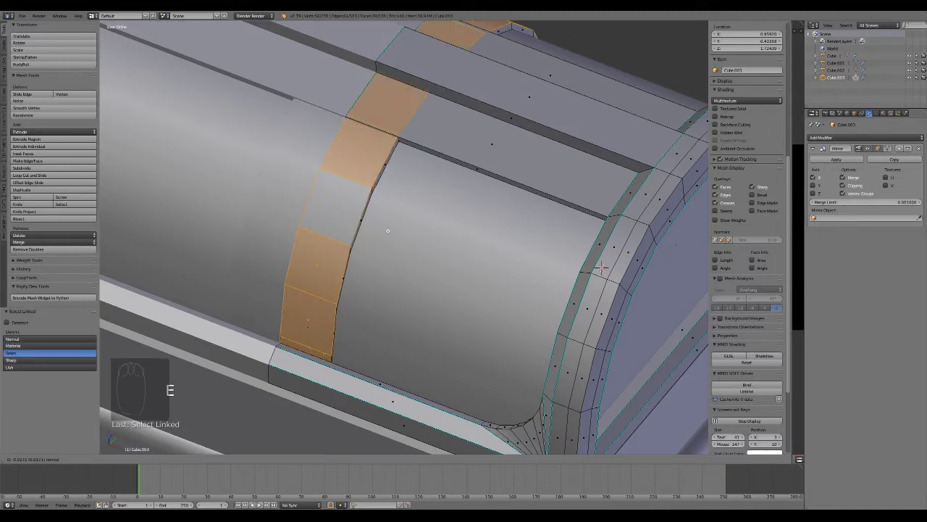
pyautogui.click(387, 230)
# Scale the extruded strip along Y by about 1.04, nudge its height slightly, and leave mesh editing
pyautogui.moveTo(437, 139); pyautogui.dragTo(548, 222, button='middle')
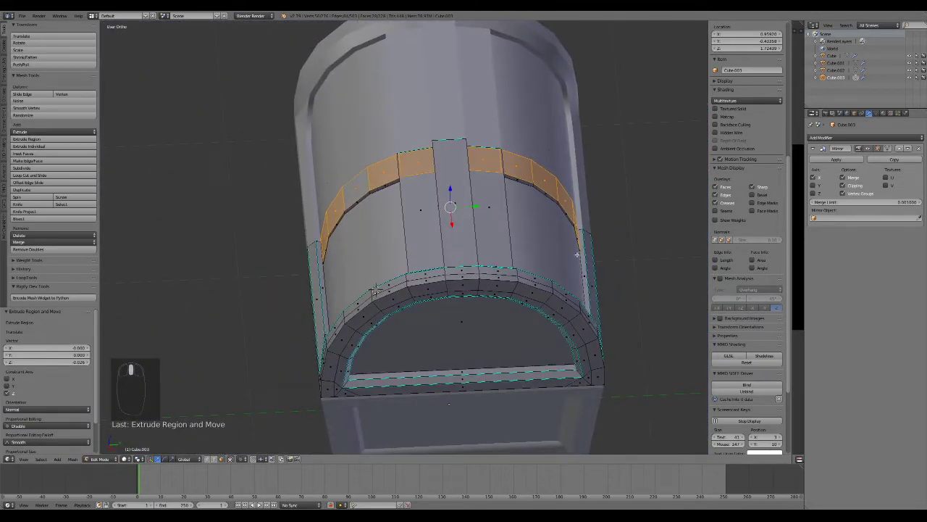
pyautogui.press('s')
pyautogui.press('y')
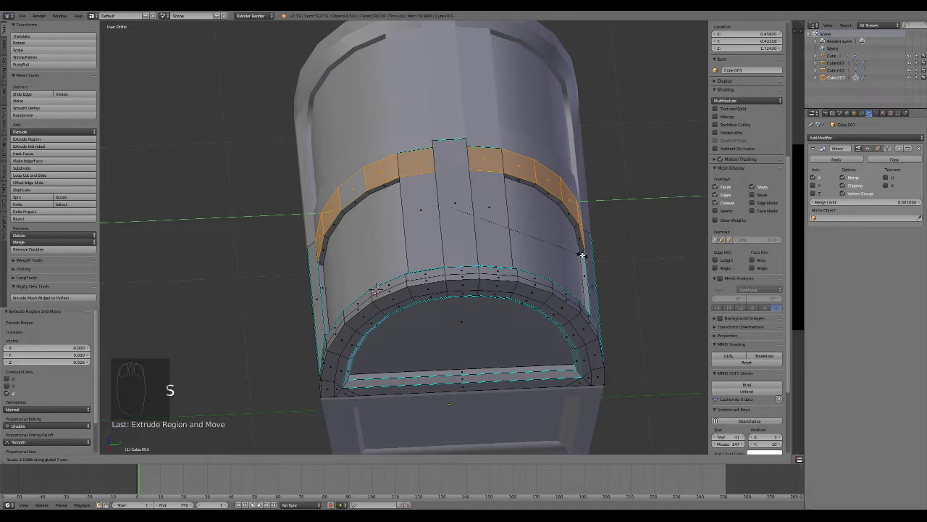
pyautogui.click(582, 255)
pyautogui.scroll(1, 465, 199)
pyautogui.moveTo(461, 185); pyautogui.dragTo(462, 186)
pyautogui.scroll(-2, 363, 197)
pyautogui.press('Tab')
# Bevel the centre strip's outer side edge loop with one segment and an offset of about 0.018
pyautogui.moveTo(331, 251); pyautogui.dragTo(474, 235, button='middle')
pyautogui.press('Tab')
pyautogui.scroll(4, 394, 257)
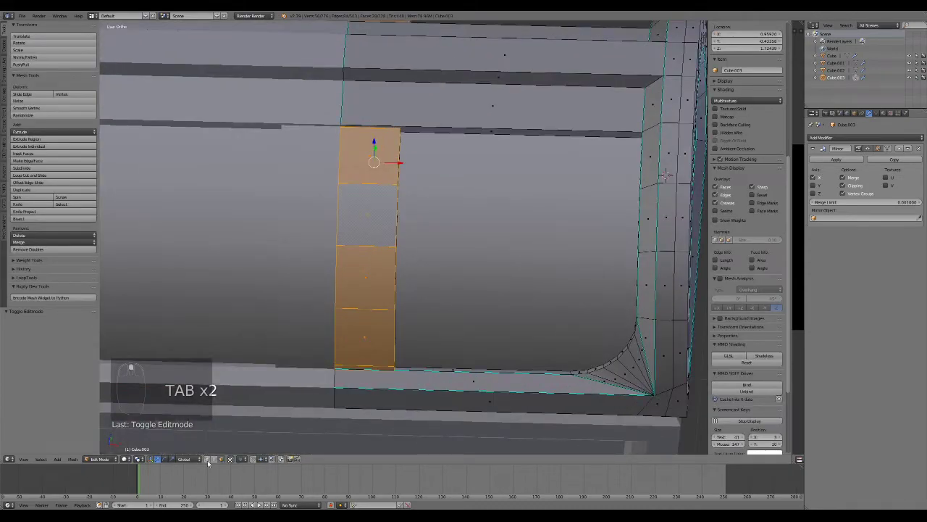
pyautogui.keyDown('alt'); pyautogui.rightClick(394, 226); pyautogui.keyUp('alt')
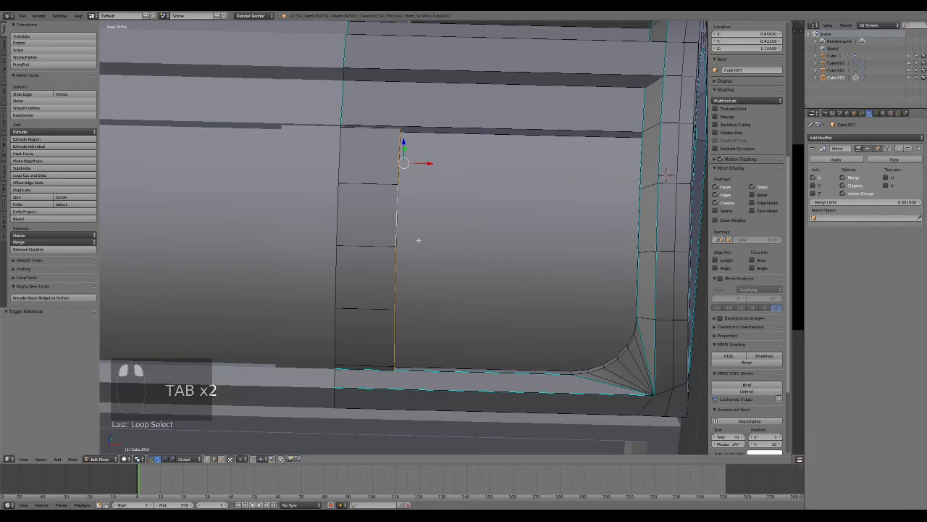
pyautogui.hotkey('ctrl', 'b')
pyautogui.click(449, 258)
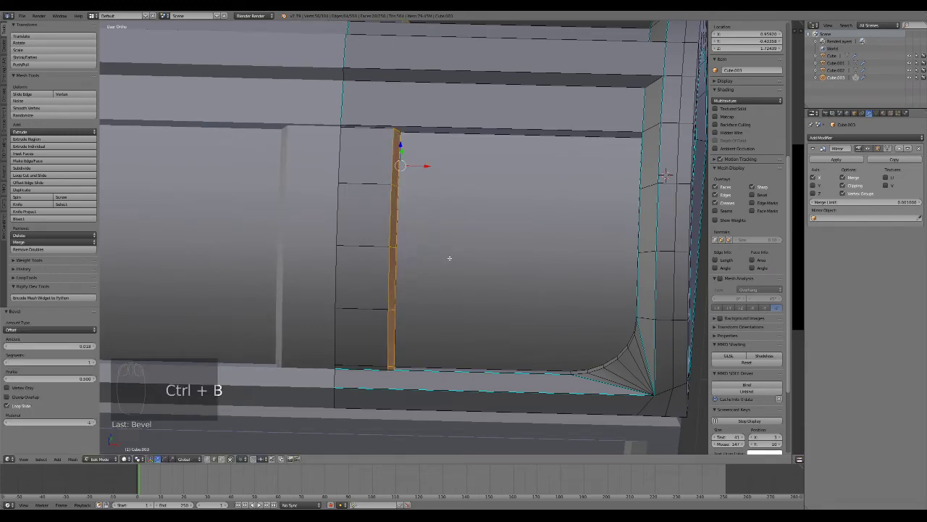
# Mark an edge loop along the centre strip's bevel as sharp and leave mesh editing
pyautogui.keyDown('alt'); pyautogui.rightClick(394, 262); pyautogui.keyUp('alt')
pyautogui.hotkey('ctrl', 'e')
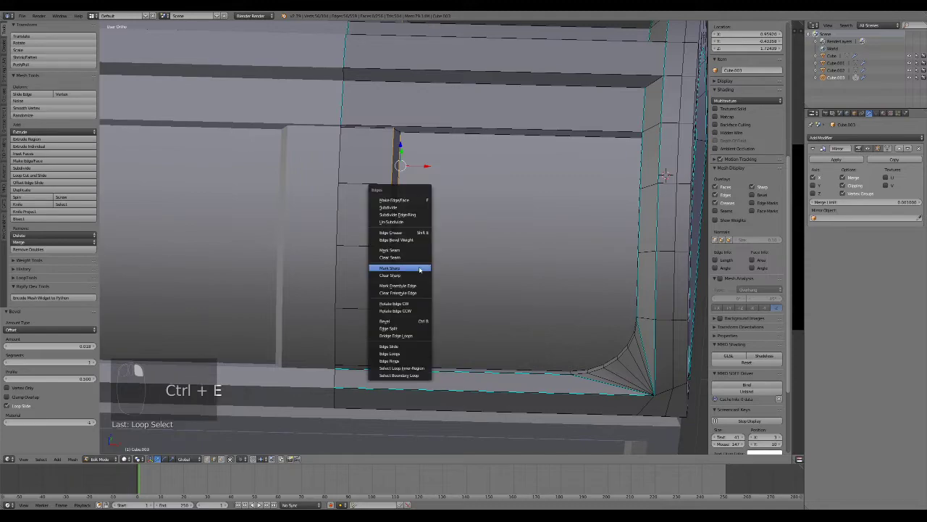
pyautogui.click(419, 270)
pyautogui.press('Tab')
pyautogui.scroll(-6, 418, 269)
pyautogui.moveTo(418, 269)
pyautogui.mouseDown(button='middle')
pyautogui.moveTo(249, 253)
pyautogui.moveTo(407, 260)
pyautogui.mouseUp(button='middle')
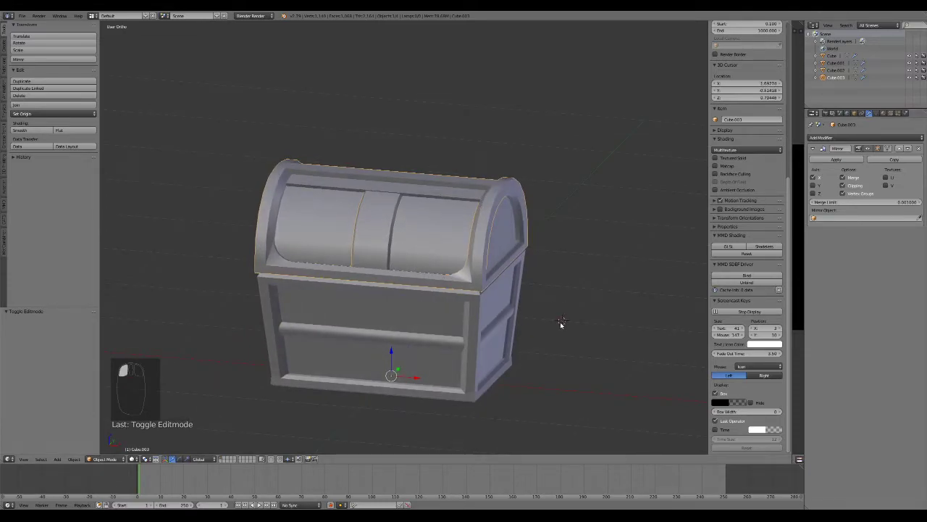
# Open the chest body's mesh and rip it in place along the edge loops bordering the horizontal rail
pyautogui.press('KP_1')
pyautogui.scroll(3, 554, 314)
pyautogui.keyDown('shift'); pyautogui.moveTo(451, 289); pyautogui.dragTo(468, 182, button='middle'); pyautogui.keyUp('shift')
pyautogui.rightClick(458, 232)
pyautogui.press('Tab')
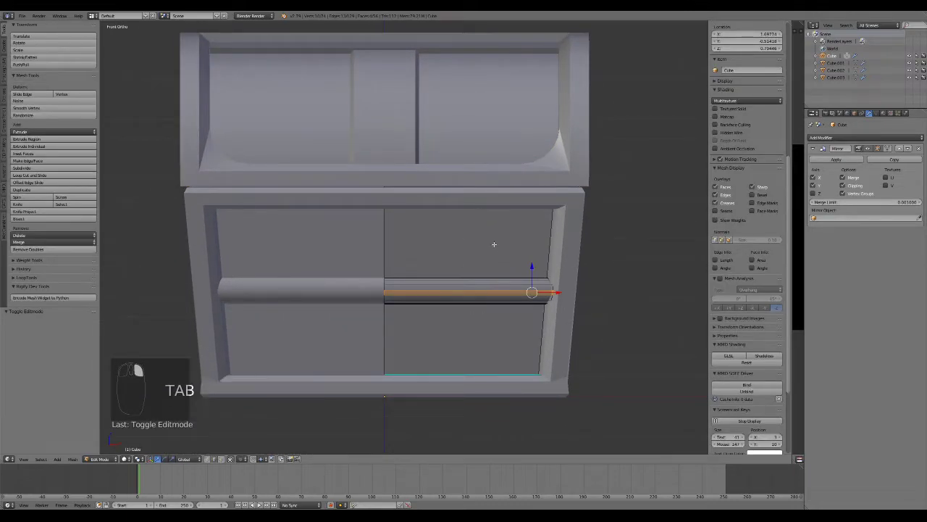
pyautogui.hotkey('ctrl', 'r')
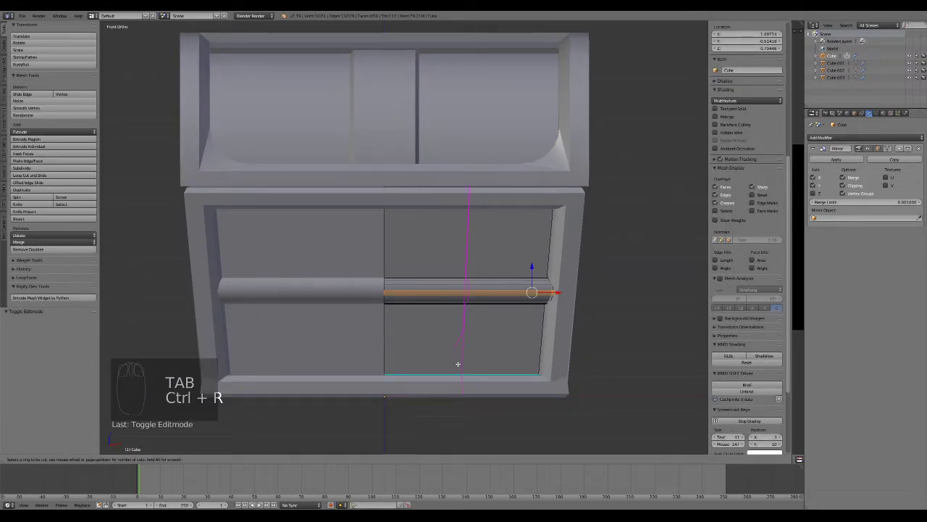
pyautogui.rightClick(471, 302)
pyautogui.moveTo(472, 302); pyautogui.dragTo(445, 289, button='middle')
pyautogui.keyDown('alt'); pyautogui.rightClick(444, 311); pyautogui.keyUp('alt')
pyautogui.keyDown('alt'); pyautogui.keyDown('shift'); pyautogui.rightClick(466, 249); pyautogui.keyUp('shift'); pyautogui.keyUp('alt')
pyautogui.press('v')
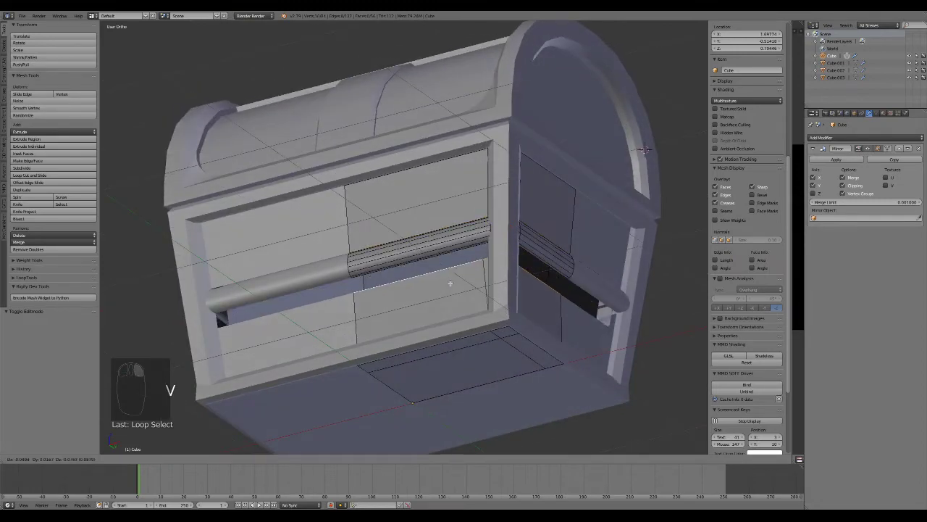
pyautogui.rightClick(454, 249)
# Select all linked geometry of the horizontal rail and separate it into its own object
pyautogui.rightClick(350, 266)
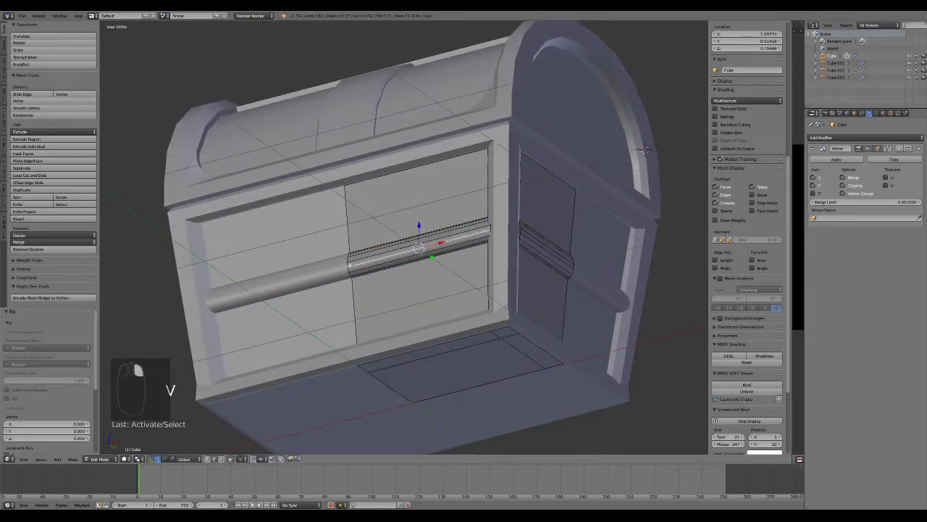
pyautogui.press('l')
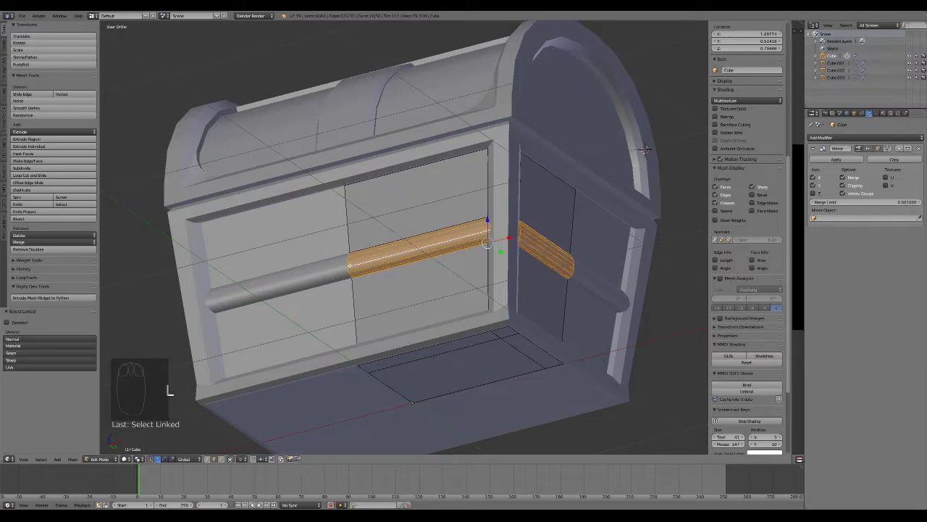
pyautogui.moveTo(645, 149); pyautogui.dragTo(690, 283, button='middle')
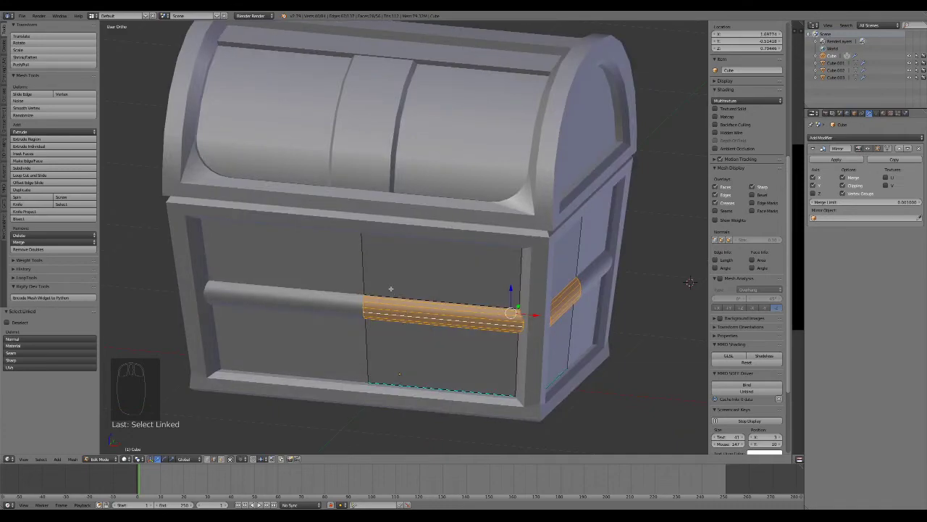
pyautogui.press('p')
pyautogui.click(391, 291)
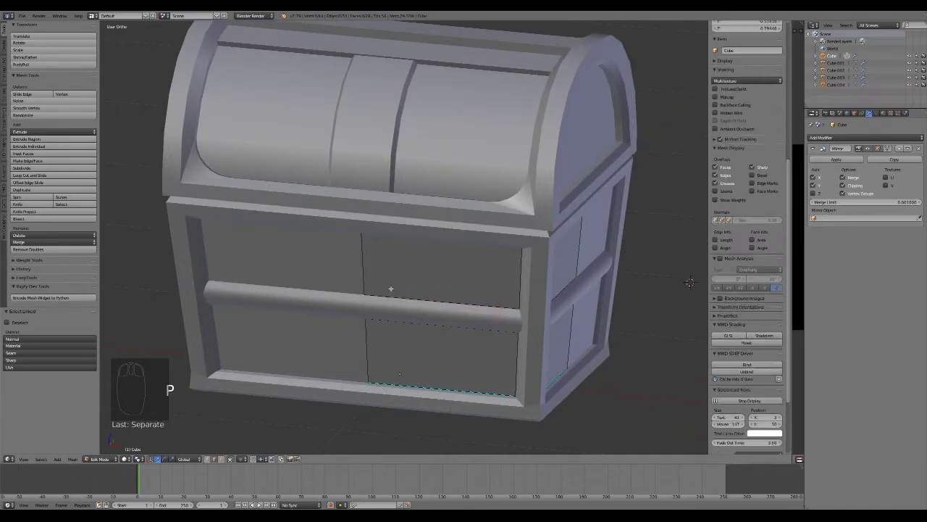
# Fill the front gap behind the rail with a face joining the upper and lower panel edges
pyautogui.press('Tab')
pyautogui.press('Tab')
pyautogui.rightClick(391, 288)
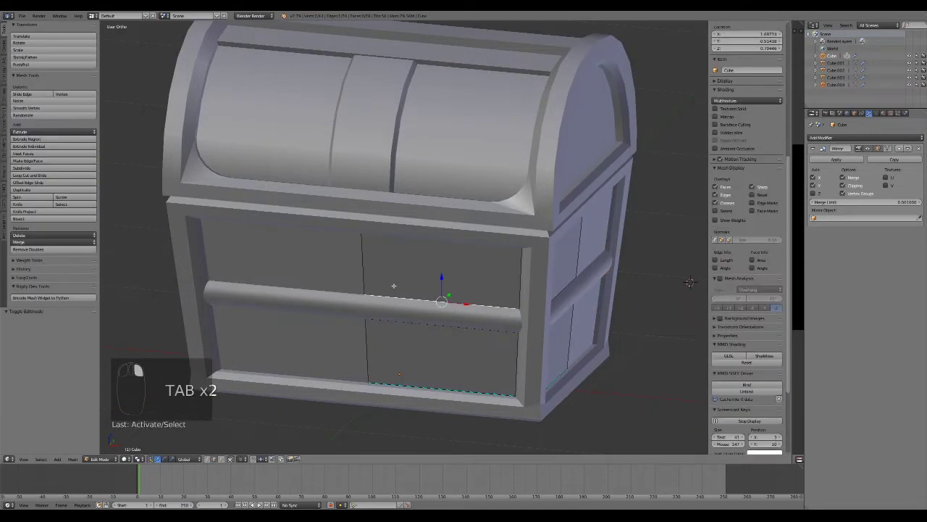
pyautogui.press('z')
pyautogui.press('z')
pyautogui.moveTo(406, 321); pyautogui.dragTo(499, 305, button='middle')
pyautogui.press('f')
pyautogui.press('z')
# Fill the remaining body gaps at the corner and side behind the rail with faces, and leave mesh editing
pyautogui.click(500, 295)
pyautogui.keyDown('shift'); pyautogui.rightClick(498, 321); pyautogui.keyUp('shift')
pyautogui.press('f')
pyautogui.moveTo(497, 320)
pyautogui.mouseDown(button='middle')
pyautogui.moveTo(516, 320)
pyautogui.moveTo(502, 321)
pyautogui.mouseUp(button='middle')
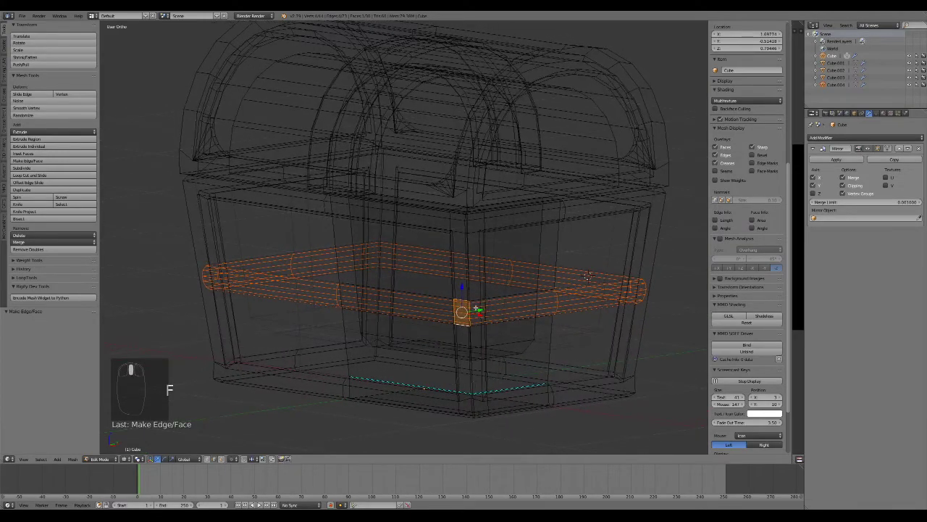
pyautogui.rightClick(476, 299)
pyautogui.press('f')
pyautogui.rightClick(507, 295)
pyautogui.keyDown('shift'); pyautogui.rightClick(500, 319); pyautogui.keyUp('shift')
pyautogui.press('f')
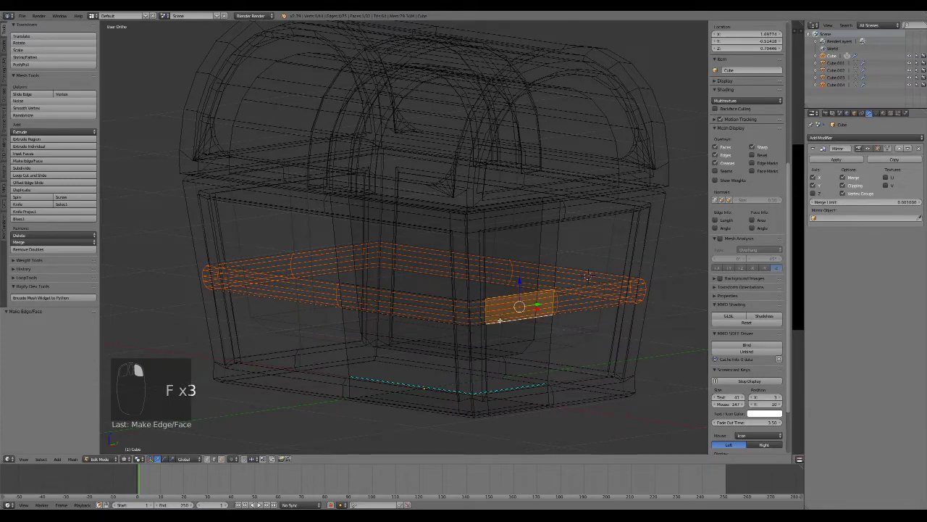
pyautogui.press('z')
pyautogui.press('Tab')
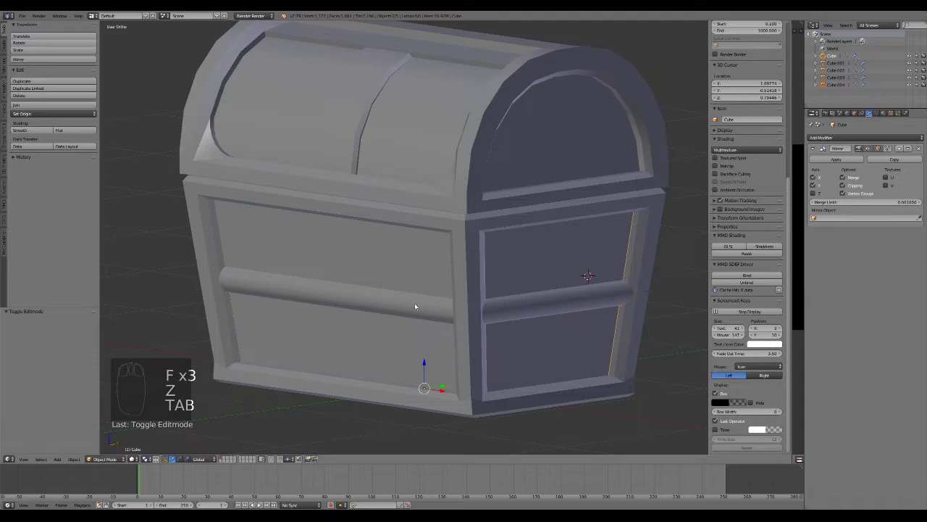
# Trial-move the chest body and the rail in turn to check their separation, cancelling each move
pyautogui.press('g')
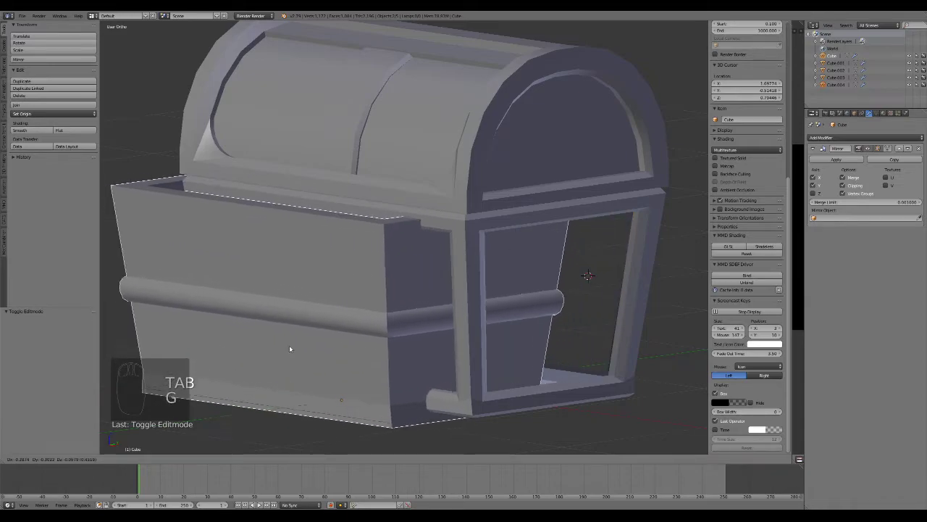
pyautogui.rightClick(338, 305)
pyautogui.rightClick(338, 306)
pyautogui.press('g')
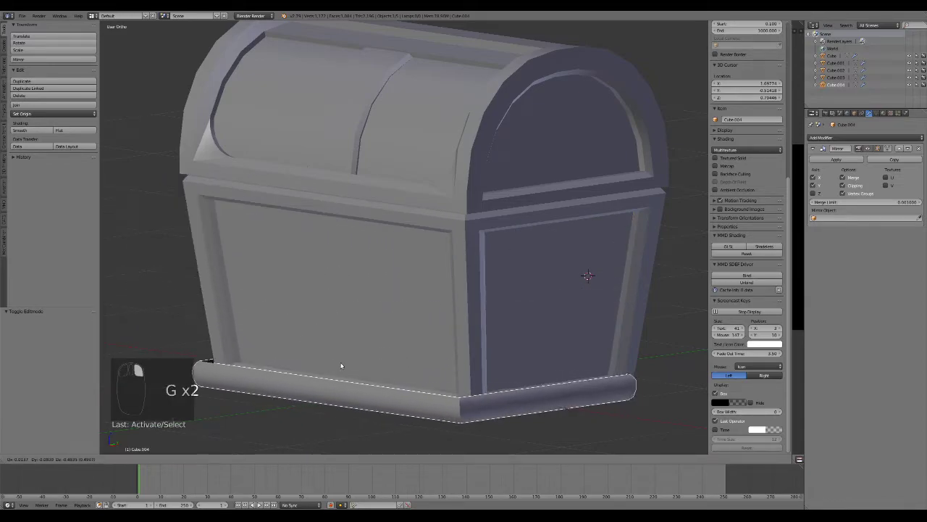
pyautogui.rightClick(385, 338)
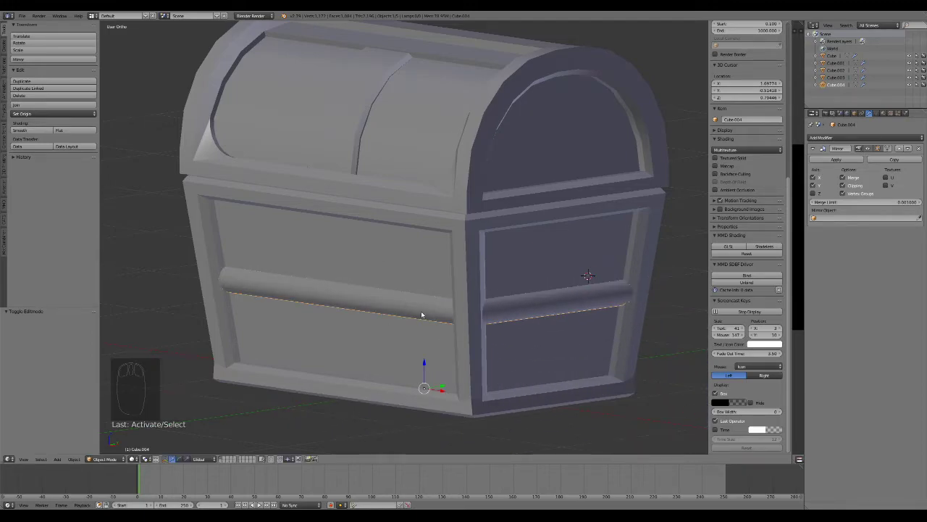
# Select the rail together with the chest body and join them into one object
pyautogui.moveTo(418, 310); pyautogui.dragTo(475, 307, button='middle')
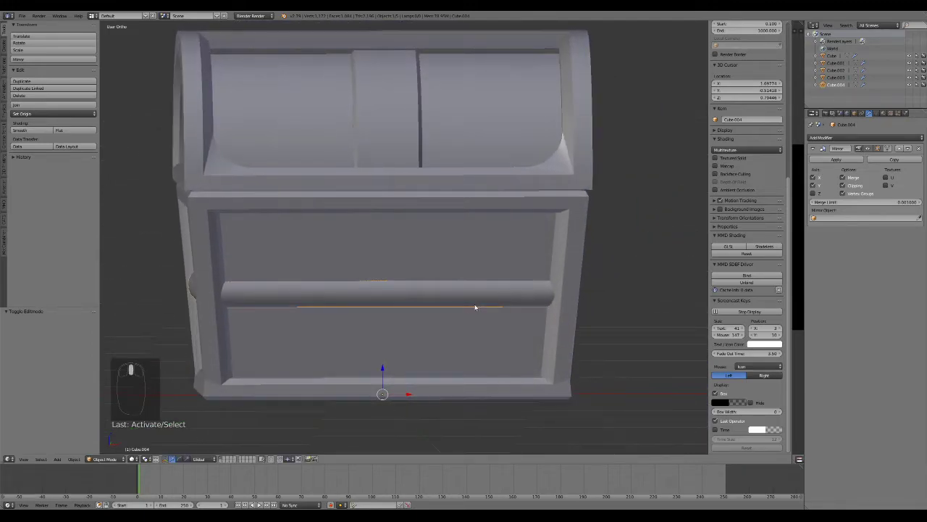
pyautogui.rightClick(382, 269)
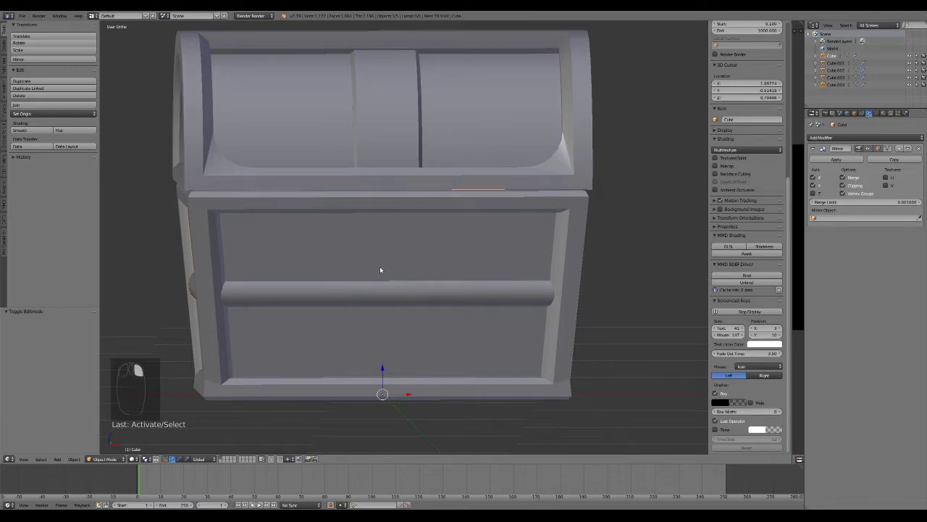
pyautogui.hotkey('ctrl', 'j')
# Add a vertical loop cut to the body's front panel and slide it toward the centre with factor -0.427
pyautogui.press('Tab')
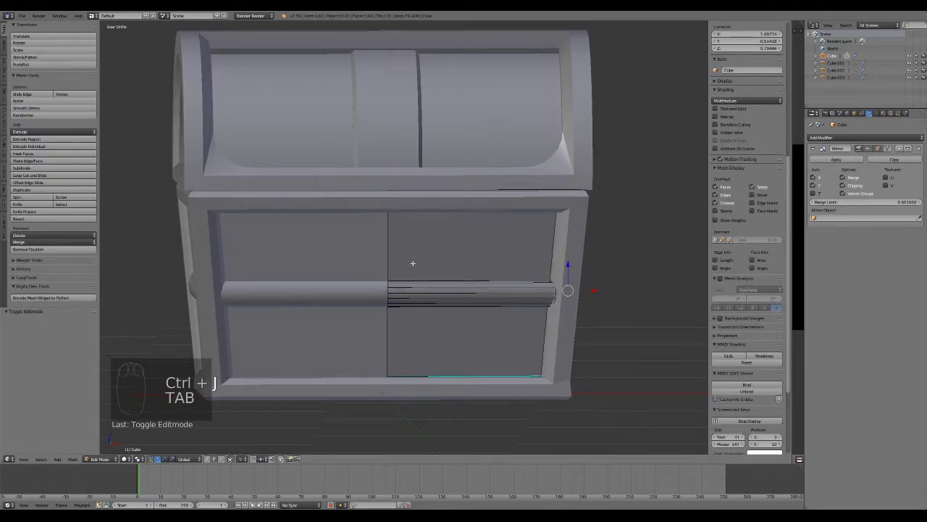
pyautogui.press('KP_1')
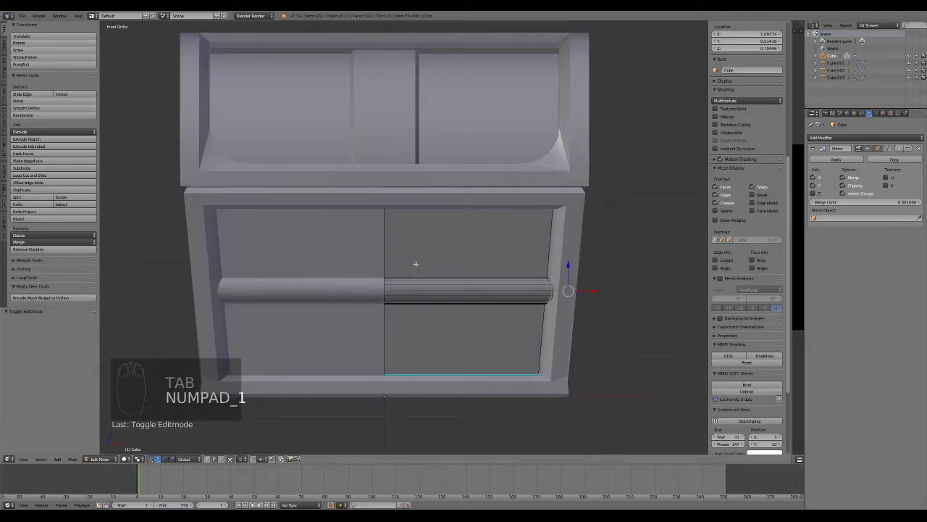
pyautogui.hotkey('ctrl', 'r')
pyautogui.click(421, 365)
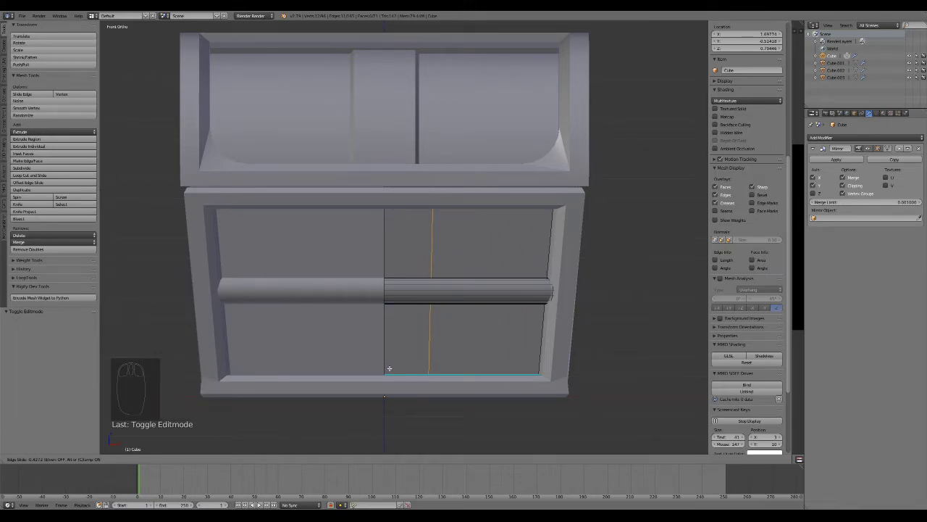
pyautogui.click(389, 369)
pyautogui.scroll(3, 444, 303)
pyautogui.press('z')
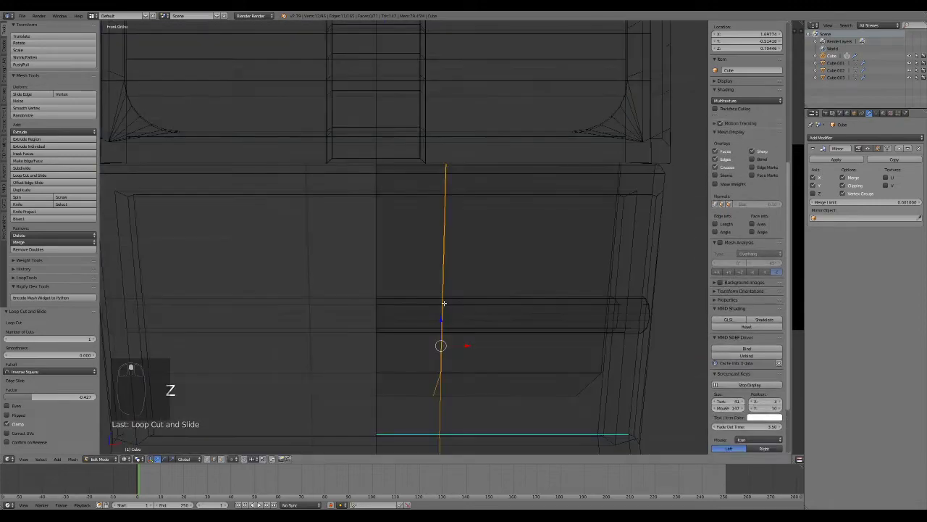
pyautogui.scroll(-3, 373, 396)
pyautogui.moveTo(437, 349); pyautogui.dragTo(417, 349, button='middle')
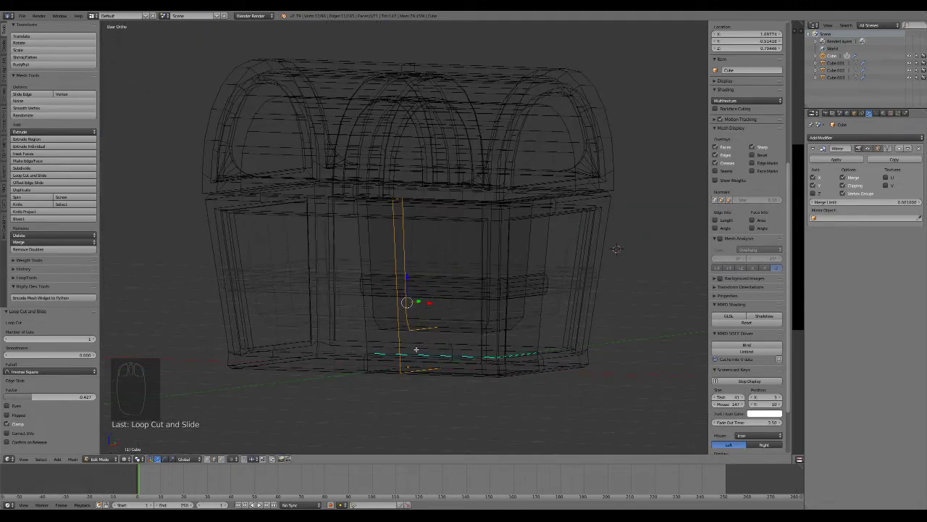
# Add a horizontal loop cut across the upper body panel and slide it down to just above the rail
pyautogui.press('KP_1')
pyautogui.press('z')
pyautogui.hotkey('ctrl', 'r')
pyautogui.click(425, 255)
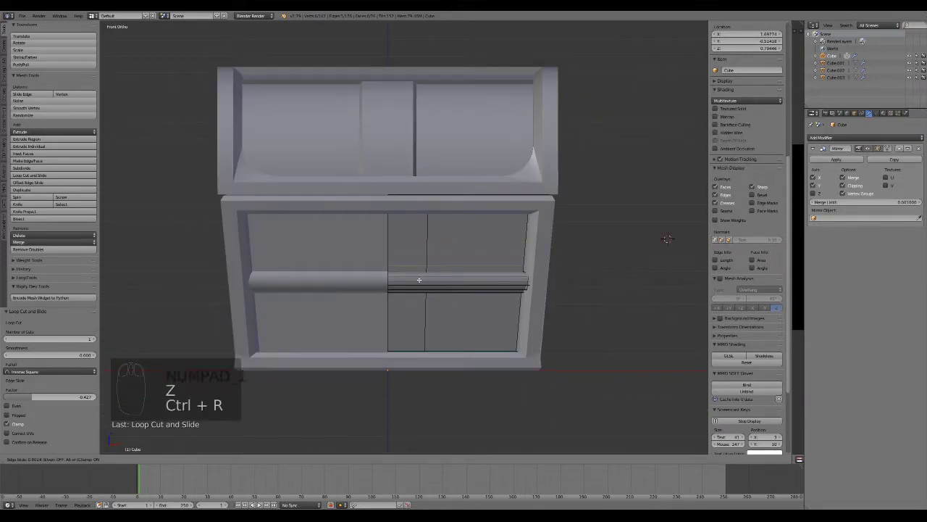
pyautogui.click(420, 275)
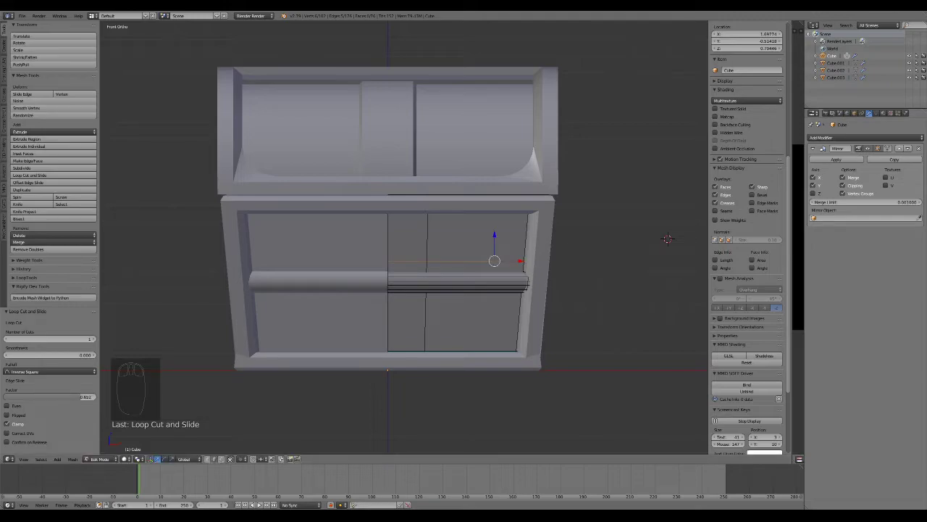
pyautogui.scroll(4, 668, 238)
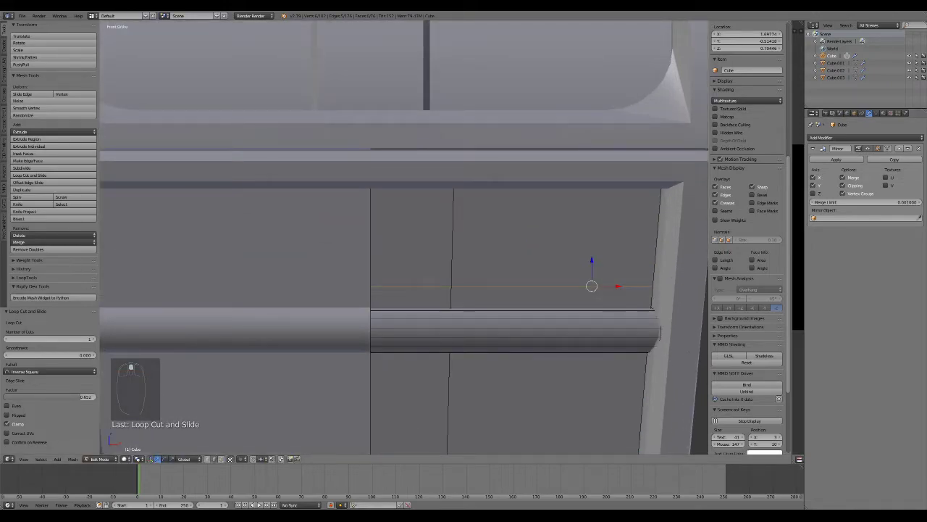
# Duplicate the centre face of the front's upper panel in place and extrude the copy outward into a block
pyautogui.click(222, 458)
pyautogui.rightClick(424, 234)
pyautogui.scroll(-3, 428, 236)
pyautogui.moveTo(431, 239); pyautogui.dragTo(372, 248, button='middle')
pyautogui.scroll(4, 372, 247)
pyautogui.hotkey('shift', 'd')
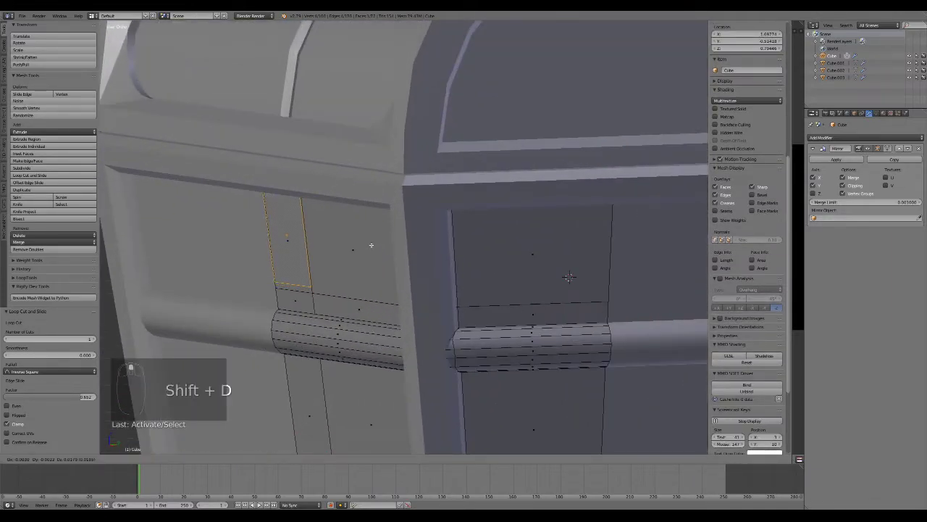
pyautogui.rightClick(371, 247)
pyautogui.press('e')
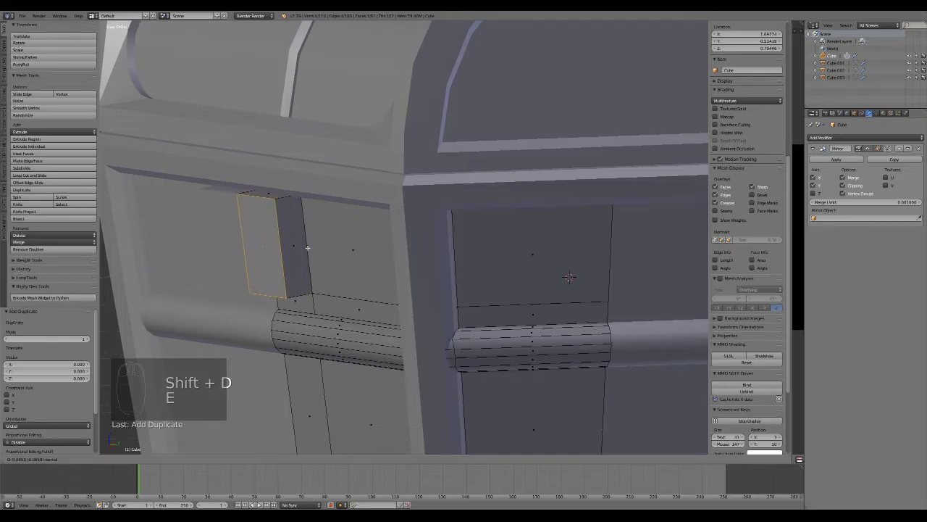
pyautogui.click(290, 248)
# Select all linked faces of the extruded centre block and separate it into its own object
pyautogui.rightClick(290, 248)
pyautogui.press('l')
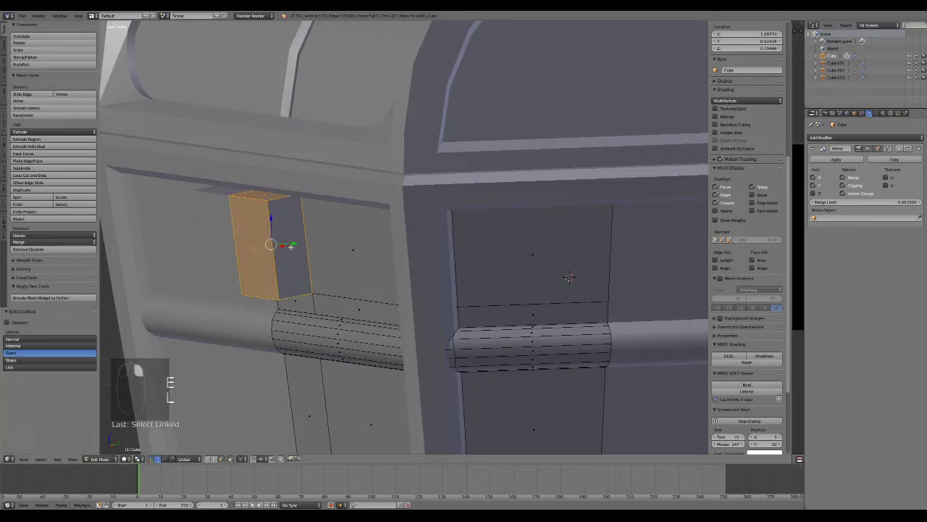
pyautogui.press('p')
pyautogui.click(291, 244)
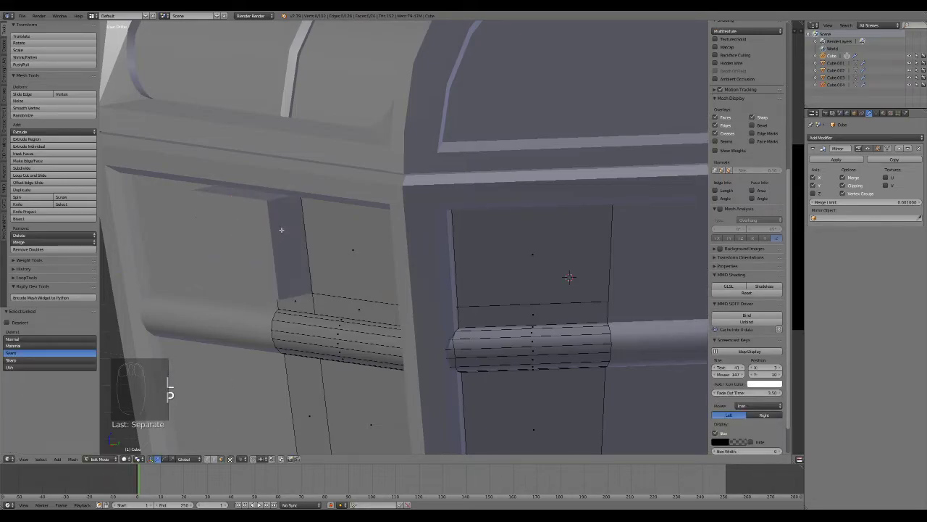
# Open the separated block's mesh and raise its top boundary about 0.1 along Z to the lid seam
pyautogui.press('Tab')
pyautogui.rightClick(276, 232)
pyautogui.press('Tab')
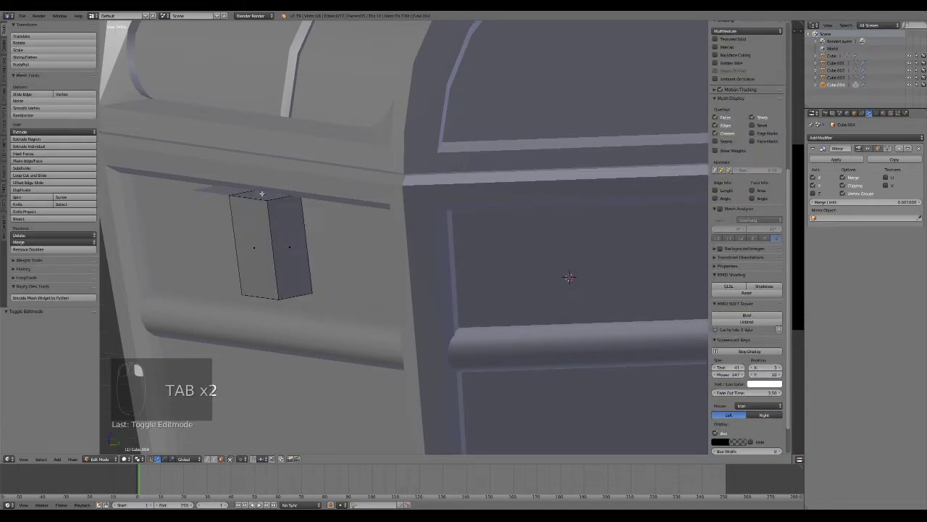
pyautogui.press('z')
pyautogui.rightClick(266, 194)
pyautogui.press('z')
pyautogui.moveTo(265, 172); pyautogui.dragTo(268, 144)
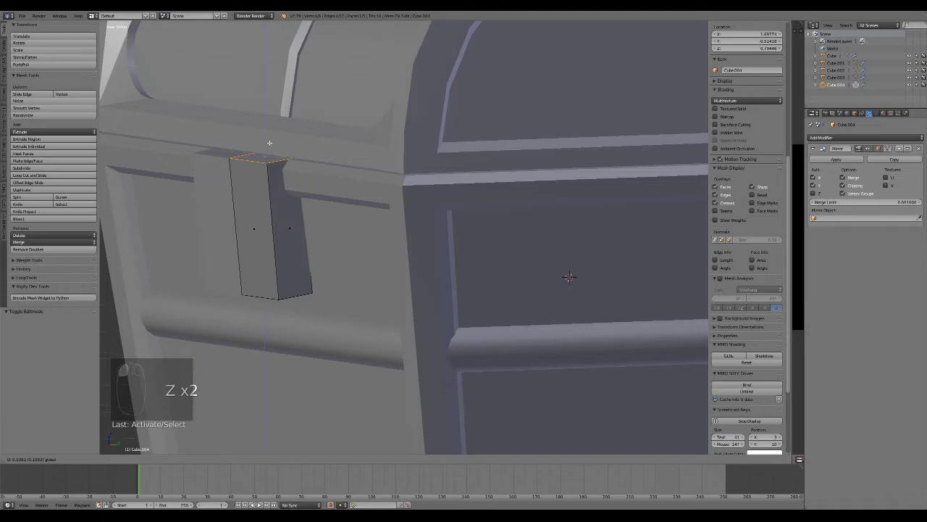
# Rotate the block's top boundary level in side view, shift it -0.011 along Y and fine-tune its height
pyautogui.press('KP_3')
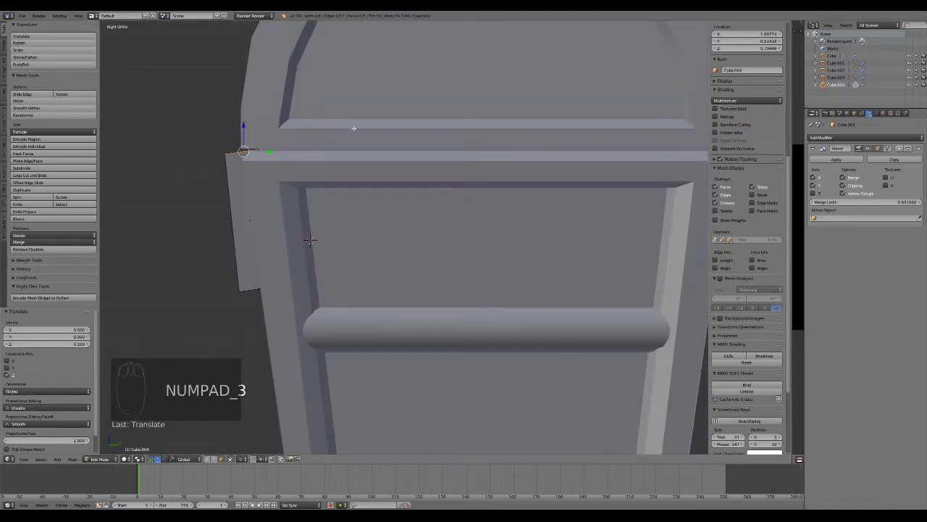
pyautogui.press('r')
pyautogui.click(354, 145)
pyautogui.click(262, 154)
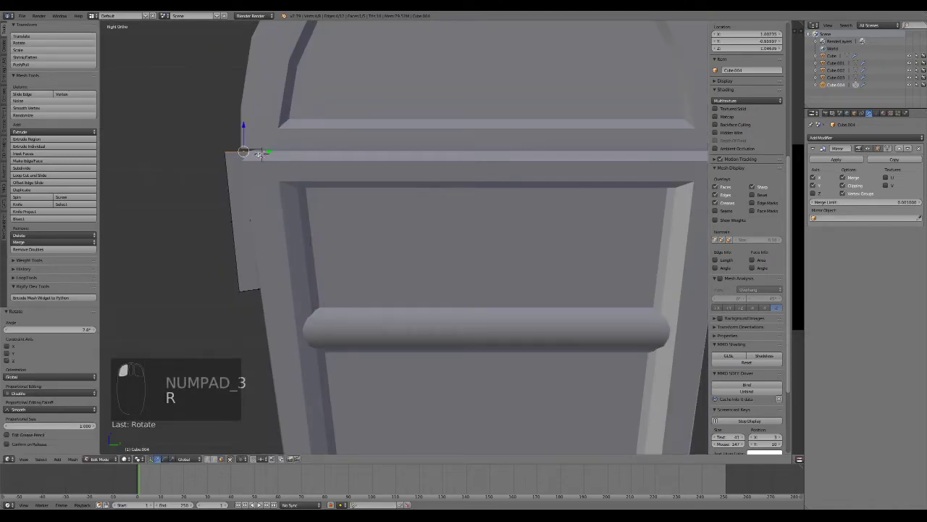
pyautogui.moveTo(262, 151); pyautogui.dragTo(242, 137)
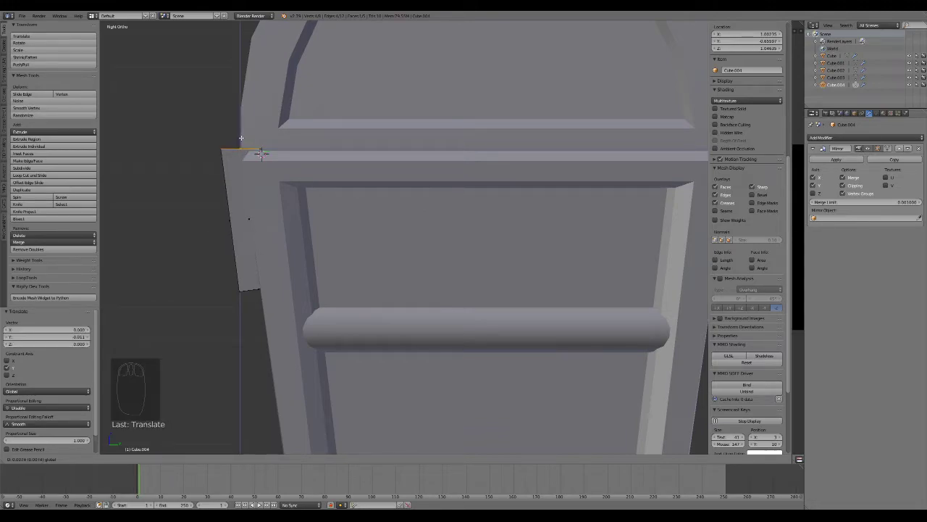
pyautogui.moveTo(329, 217); pyautogui.dragTo(408, 223, button='middle')
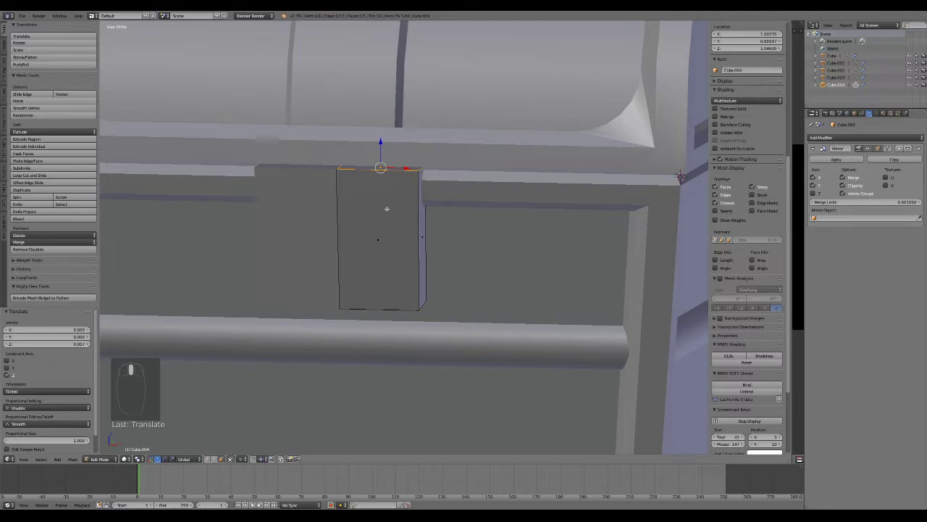
pyautogui.moveTo(381, 143); pyautogui.dragTo(382, 146)
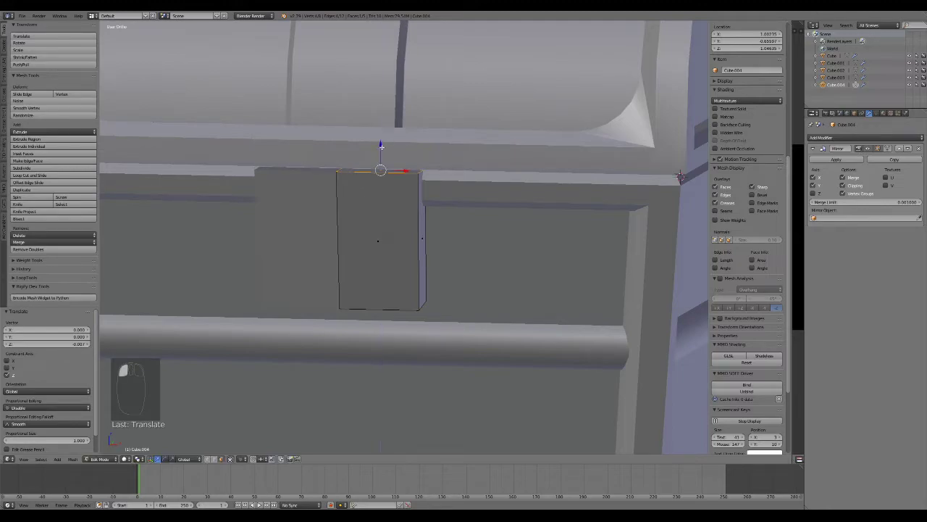
# Move the block's lower outer edge inward along X so the block narrows toward its bottom
pyautogui.scroll(-3, 397, 294)
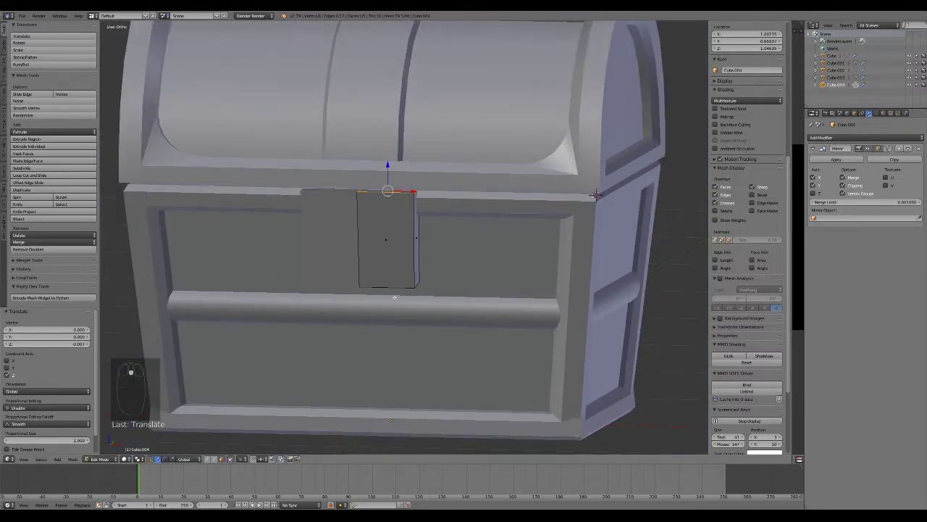
pyautogui.press('KP_1')
pyautogui.scroll(3, 398, 307)
pyautogui.moveTo(407, 305); pyautogui.dragTo(414, 247, button='middle')
pyautogui.rightClick(414, 200)
pyautogui.moveTo(416, 201); pyautogui.dragTo(433, 272, button='middle')
pyautogui.moveTo(444, 294); pyautogui.dragTo(429, 299)
pyautogui.press('KP_1')
pyautogui.click(406, 278)
# Add a horizontal loop cut across the block's upper part and move it outward along X until its end aligns with the top corner
pyautogui.rightClick(407, 209)
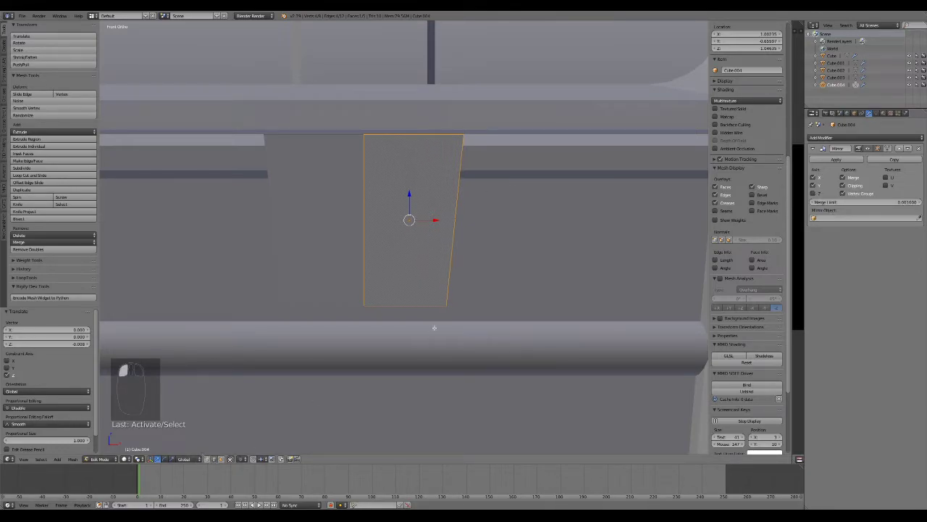
pyautogui.hotkey('ctrl', 'r')
pyautogui.click(460, 238)
pyautogui.click(465, 208)
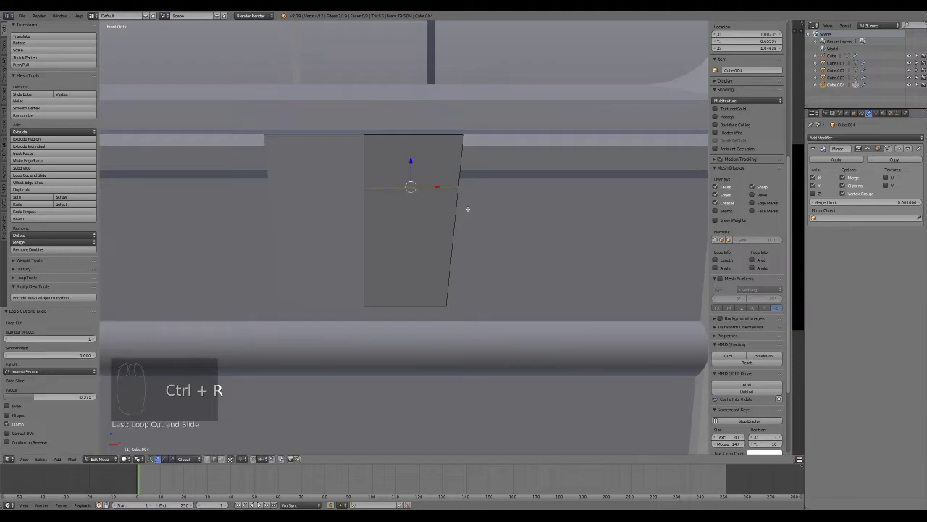
pyautogui.moveTo(437, 187); pyautogui.dragTo(442, 185)
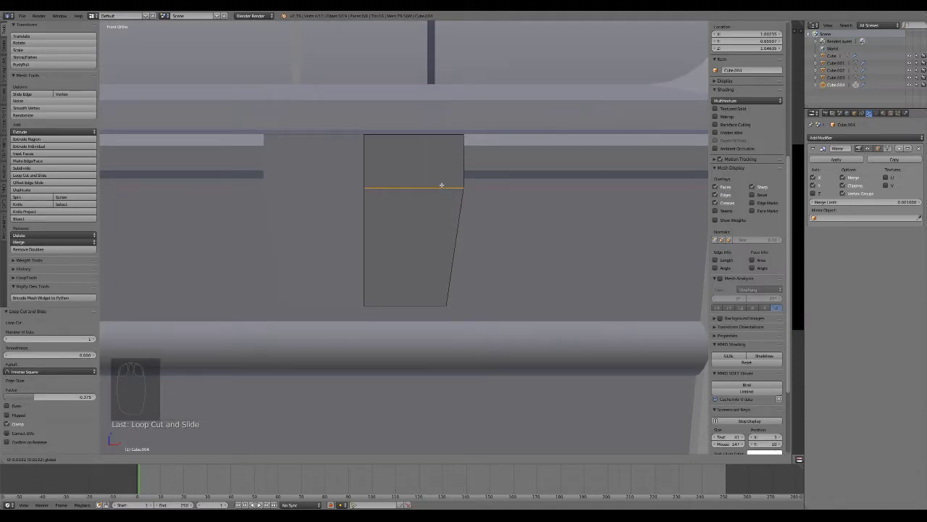
# Examine the mirrored latch block's silhouette and depth against the chest front from front and angled views
pyautogui.press('Tab')
pyautogui.scroll(-6, 466, 288)
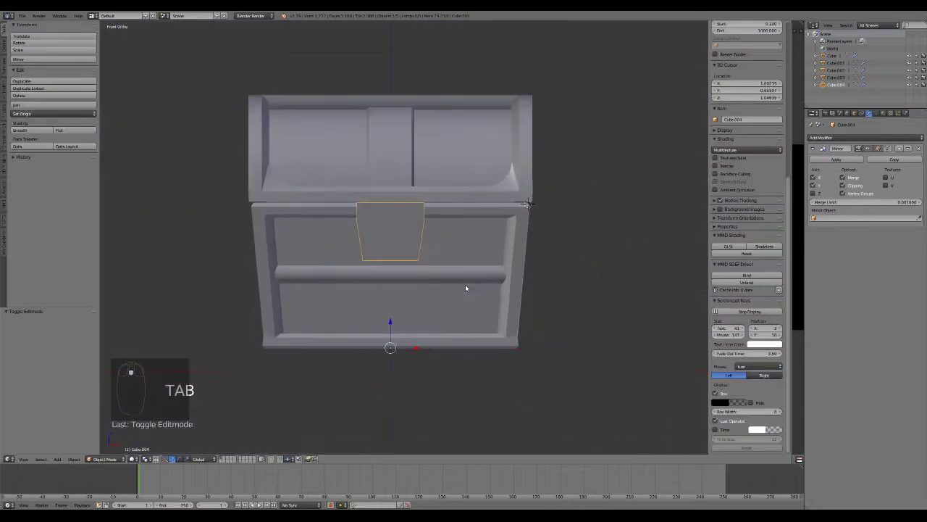
pyautogui.scroll(5, 465, 288)
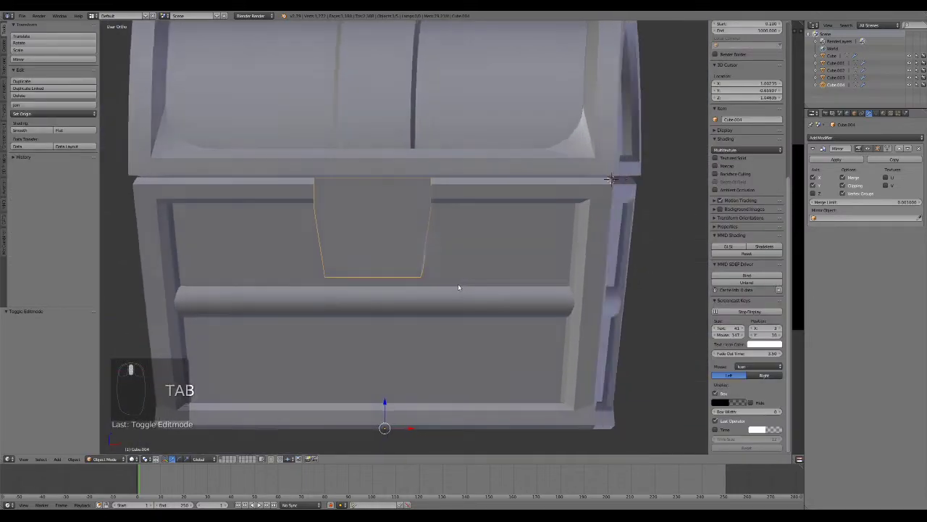
pyautogui.moveTo(465, 288); pyautogui.dragTo(386, 269, button='middle')
pyautogui.scroll(4, 386, 269)
pyautogui.press('Tab')
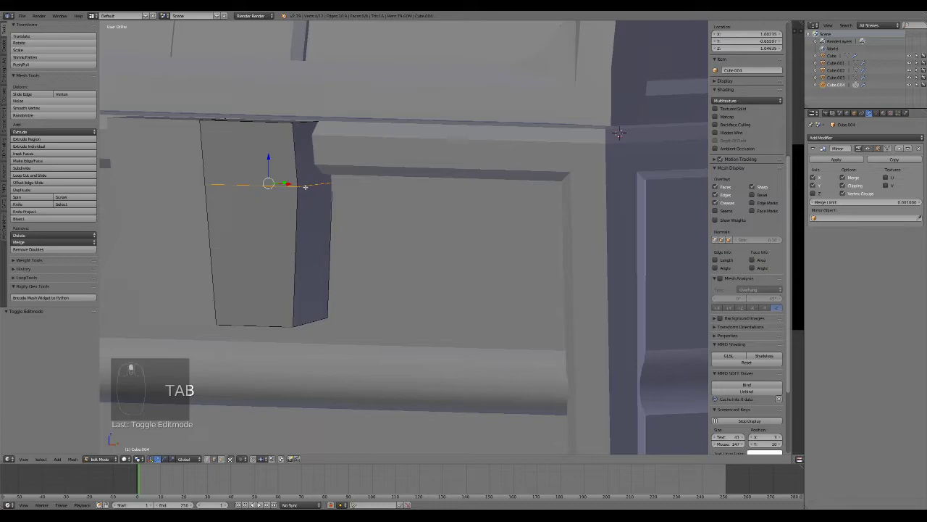
pyautogui.press('Tab')
pyautogui.scroll(-5, 385, 290)
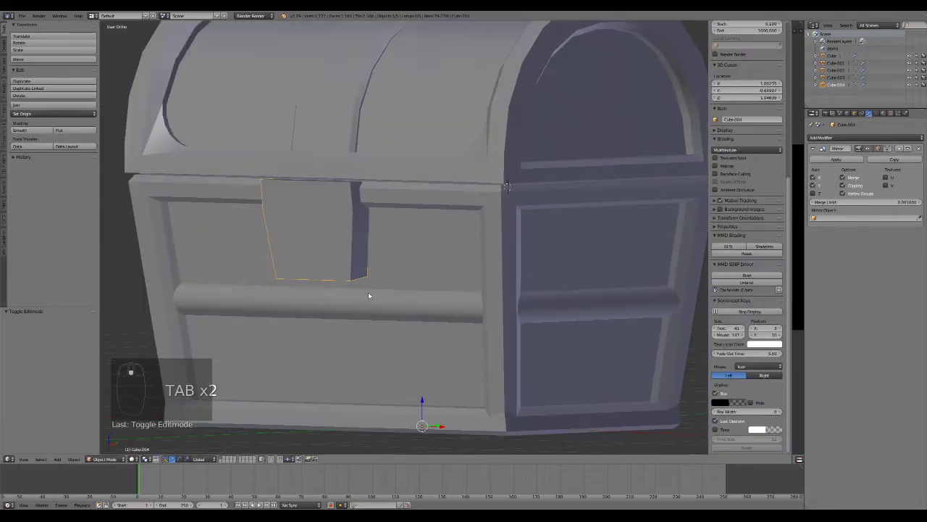
pyautogui.press('KP_1')
pyautogui.scroll(3, 437, 290)
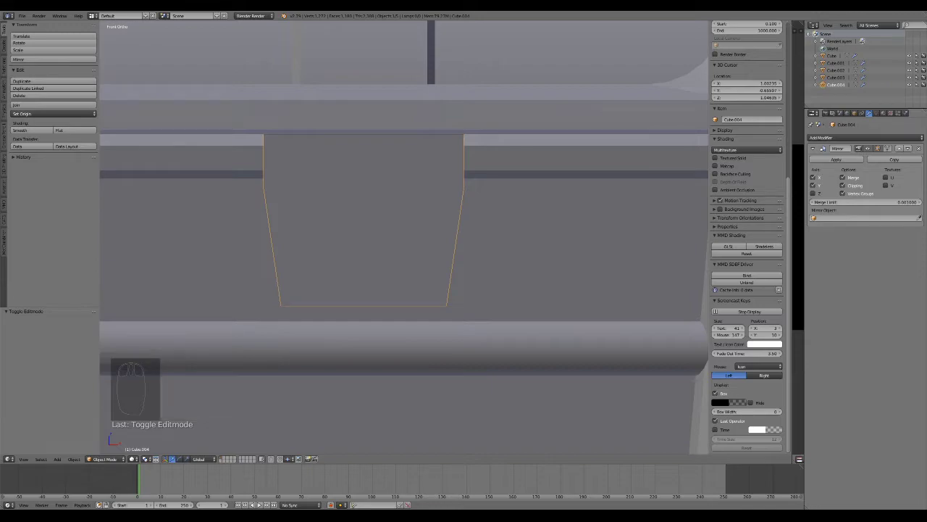
# Bevel the block's lower outer edge with 8 segments into a large rounded corner reaching almost to the centre line
pyautogui.click(419, 259)
pyautogui.press('Tab')
pyautogui.moveTo(435, 286); pyautogui.dragTo(389, 311, button='middle')
pyautogui.rightClick(366, 315)
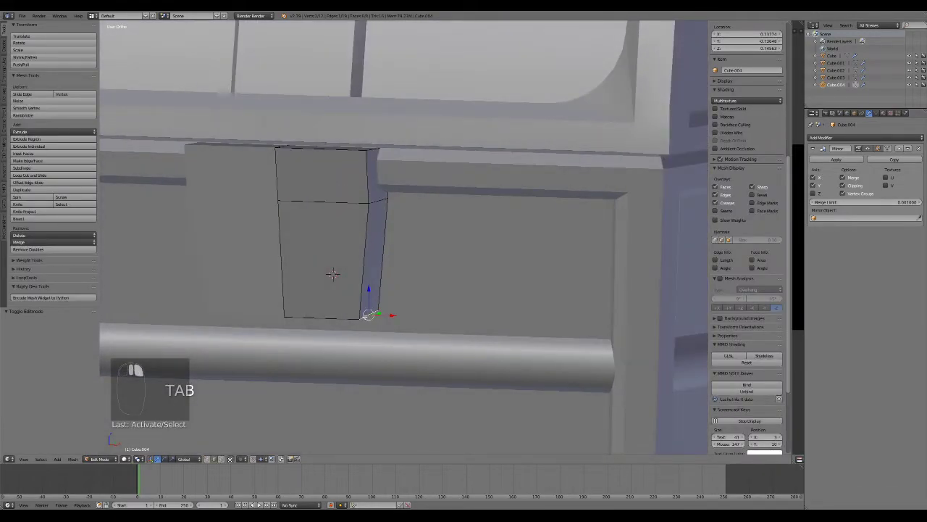
pyautogui.press('KP_1')
pyautogui.hotkey('ctrl', 'r')
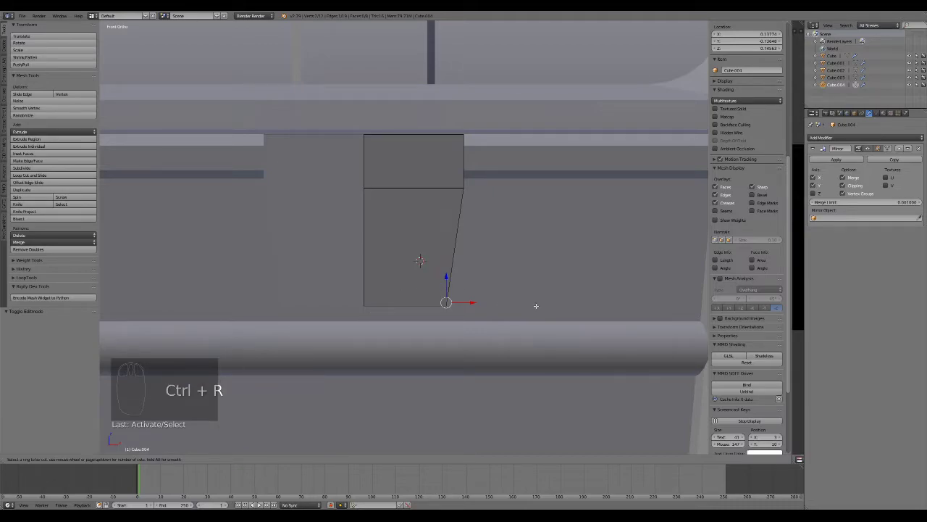
pyautogui.hotkey('ctrl', 'b')
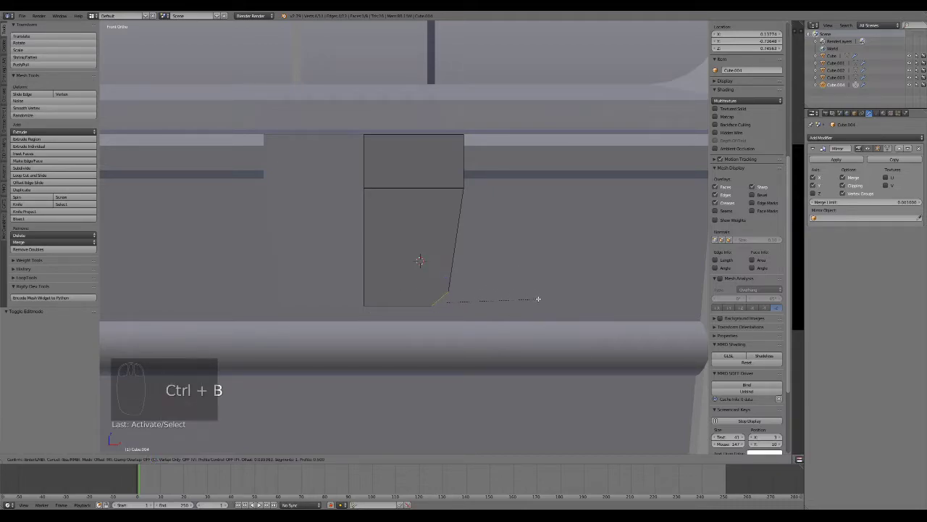
pyautogui.scroll(2, 573, 327)
pyautogui.scroll(5, 592, 348)
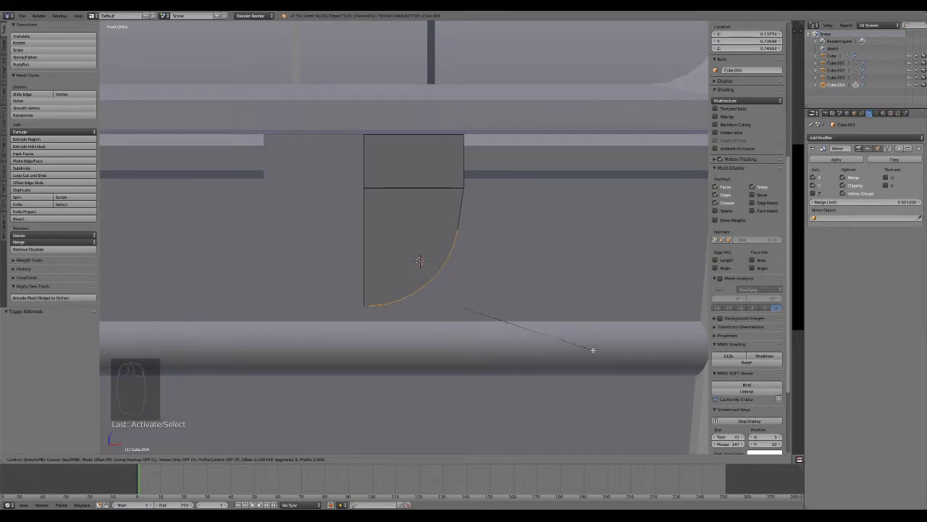
pyautogui.click(593, 349)
# Shift the rounded edge outward along X to line up with the block's upper side, and select the lower outline loop
pyautogui.moveTo(445, 273); pyautogui.dragTo(453, 271)
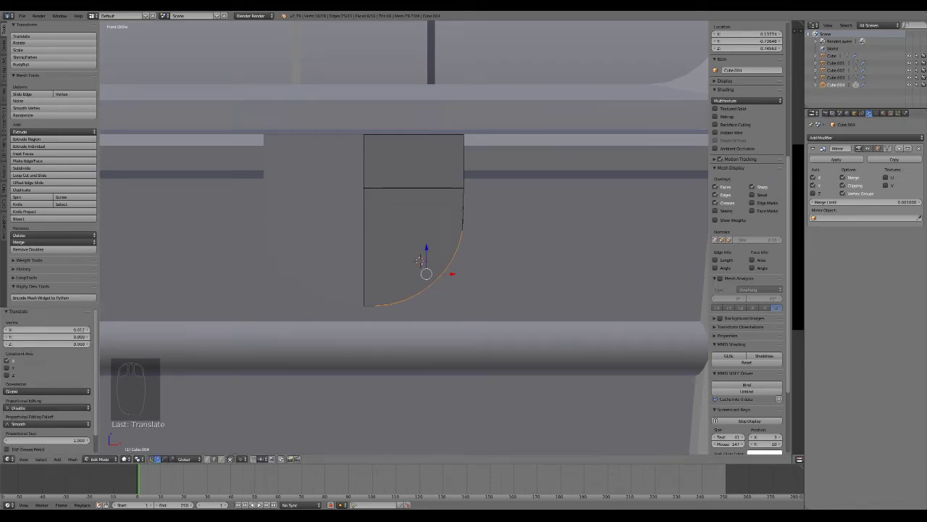
pyautogui.click(438, 248)
pyautogui.press('Tab')
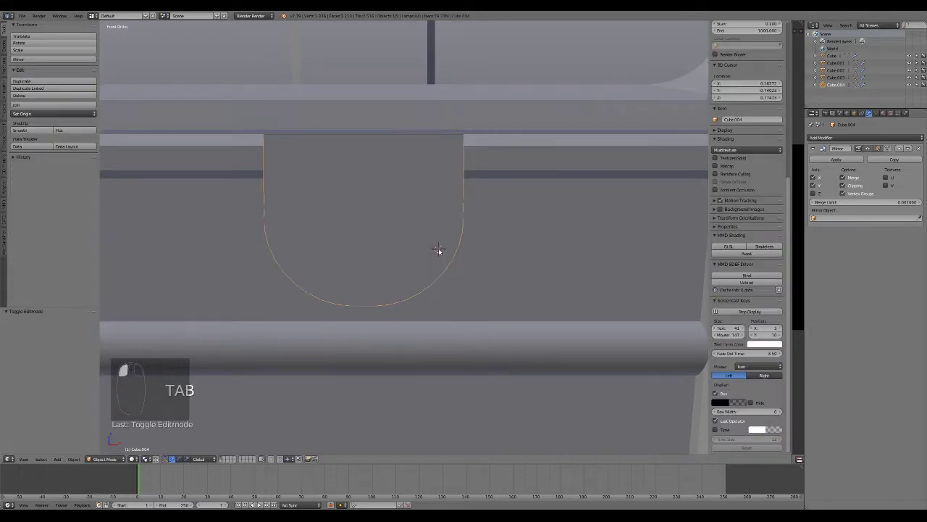
pyautogui.press('Tab')
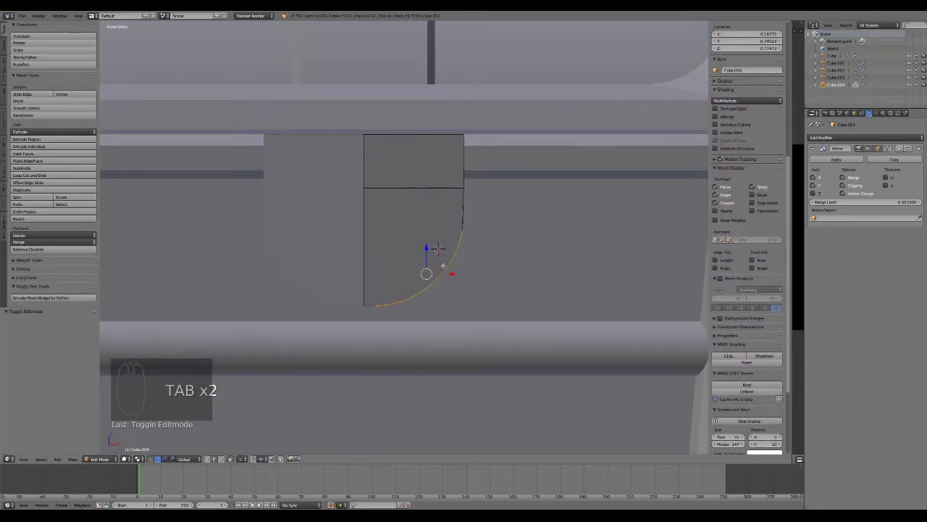
pyautogui.keyDown('alt'); pyautogui.rightClick(462, 214); pyautogui.keyUp('alt')
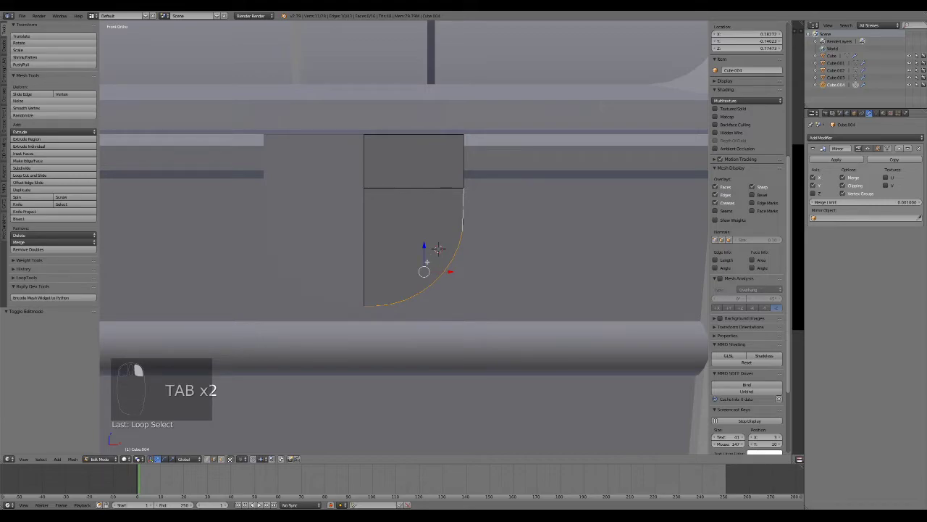
# Extrude the block's lower front face in place, scale the new face to 0.581 and move it toward the centre line and up
pyautogui.click(223, 459)
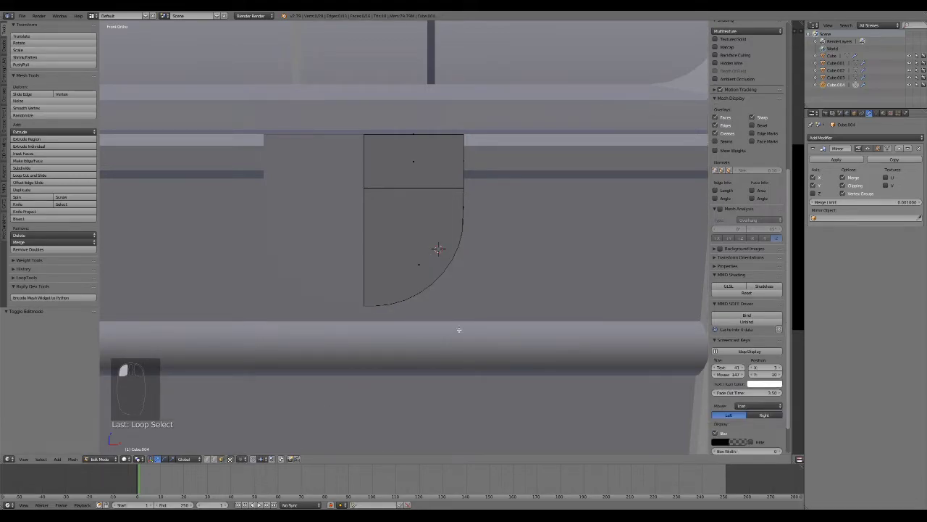
pyautogui.rightClick(399, 234)
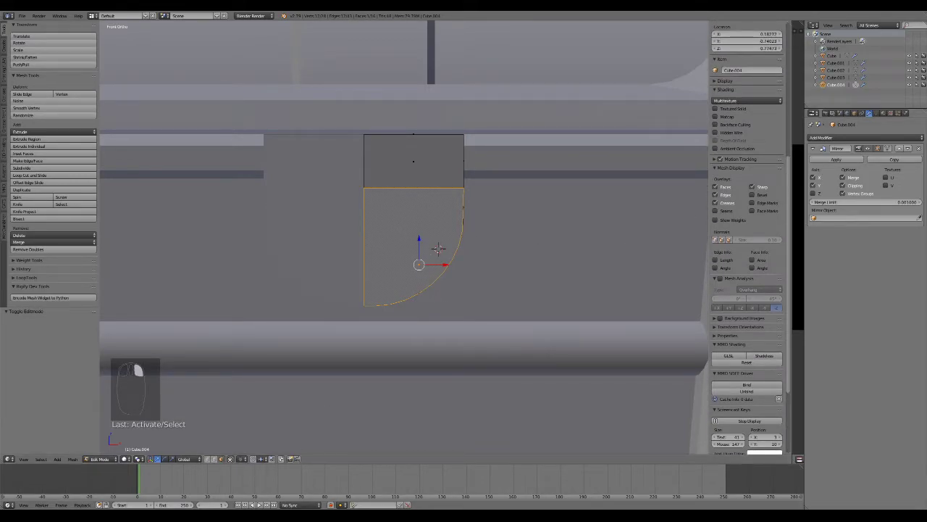
pyautogui.click(516, 289)
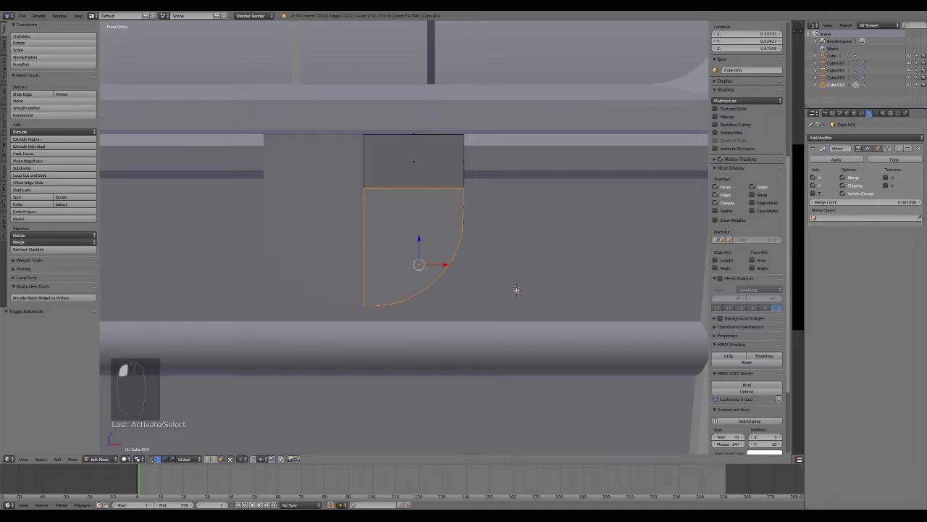
pyautogui.press('e')
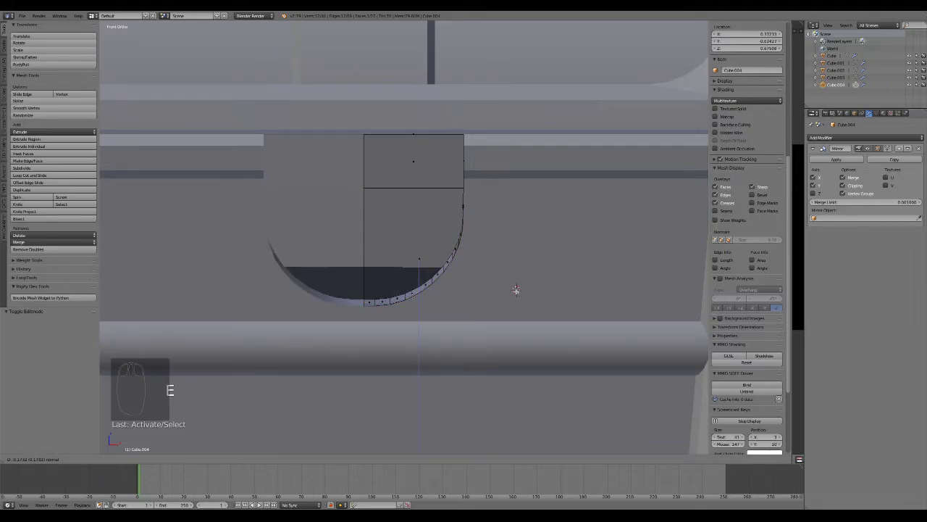
pyautogui.rightClick(579, 320)
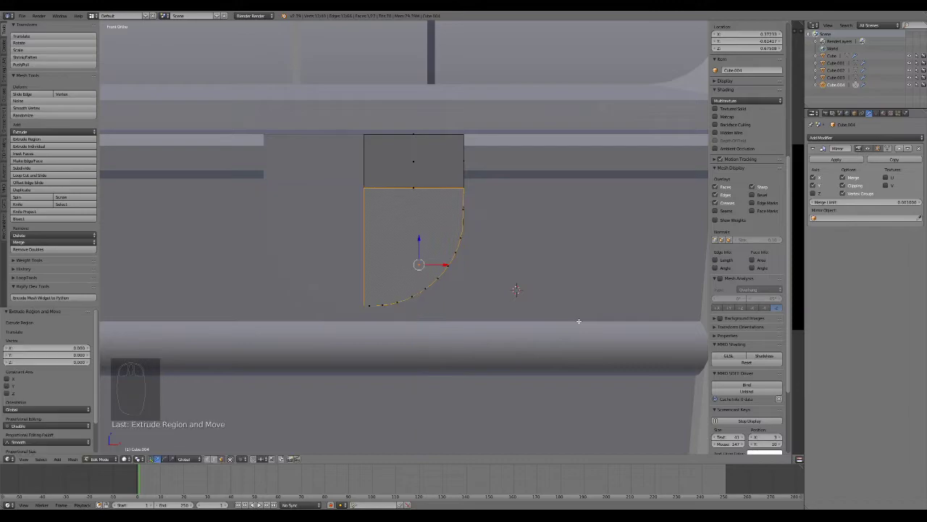
pyautogui.press('s')
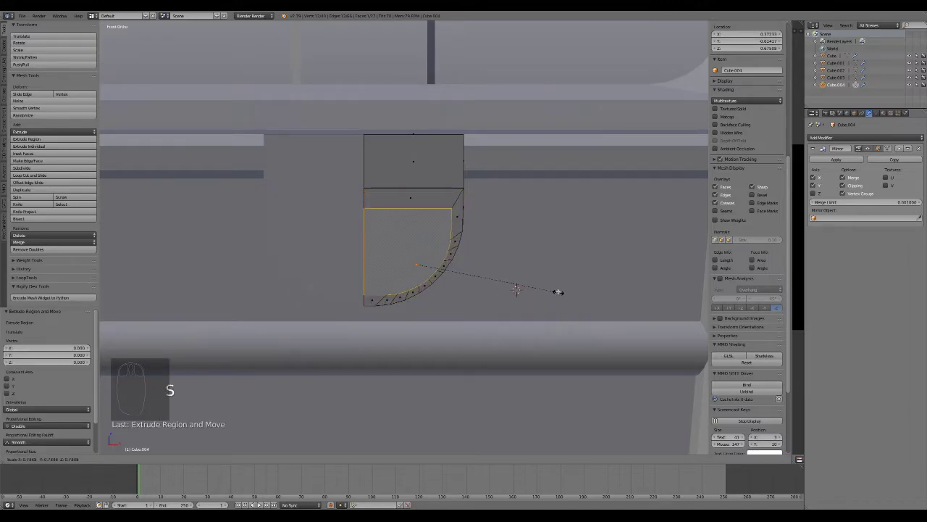
pyautogui.click(530, 276)
pyautogui.press('g')
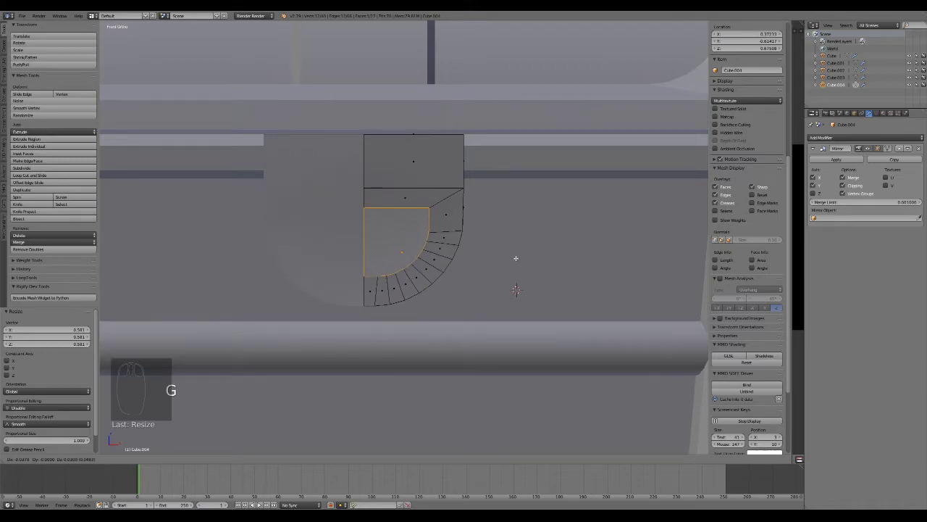
pyautogui.click(516, 258)
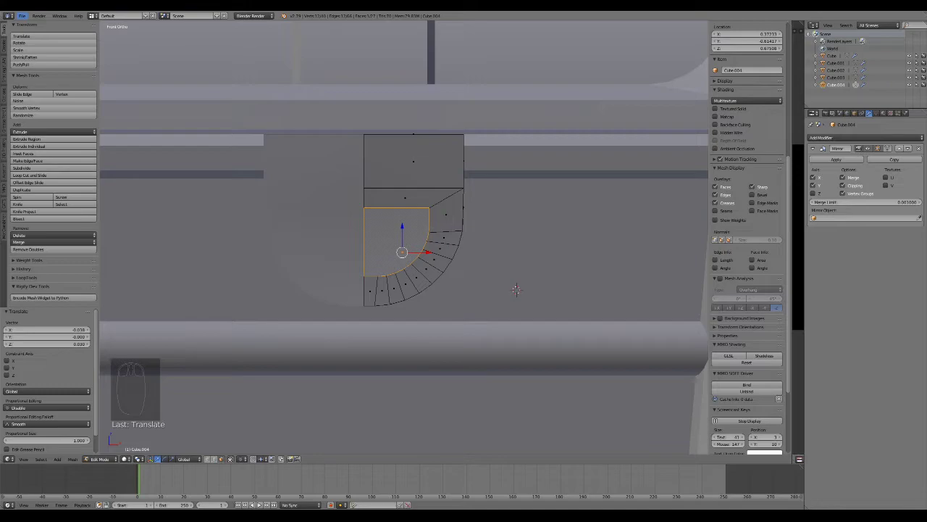
# Open the user preferences, and reshape the inner face's vertices into a circle with LoopTools Circle
pyautogui.click(23, 16)
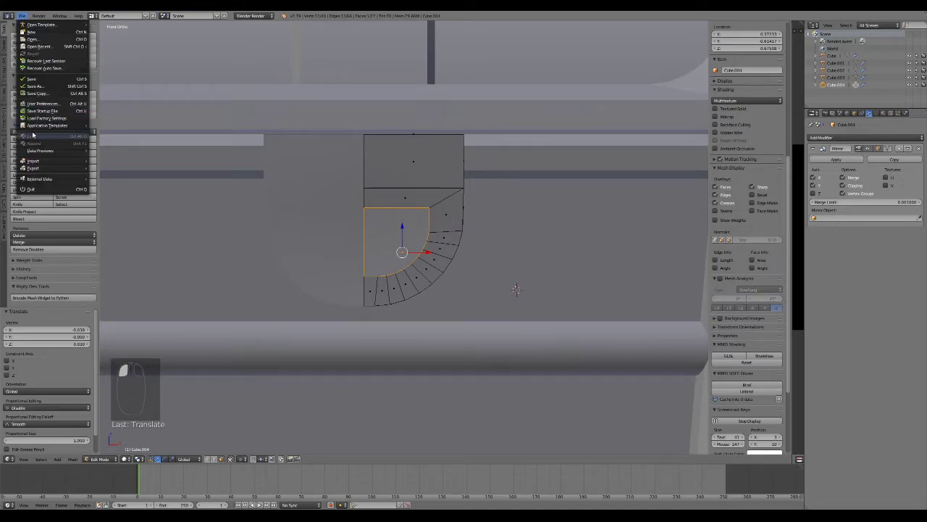
pyautogui.click(44, 106)
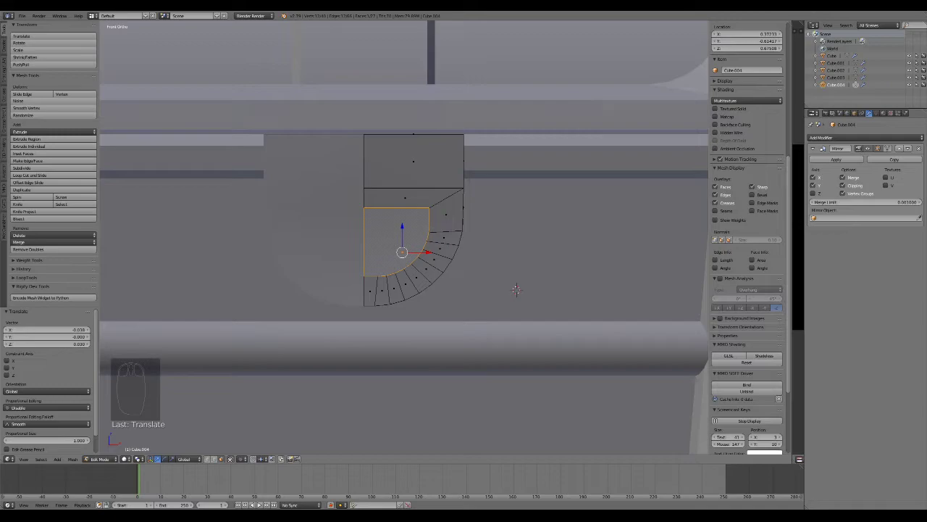
pyautogui.click(207, 459)
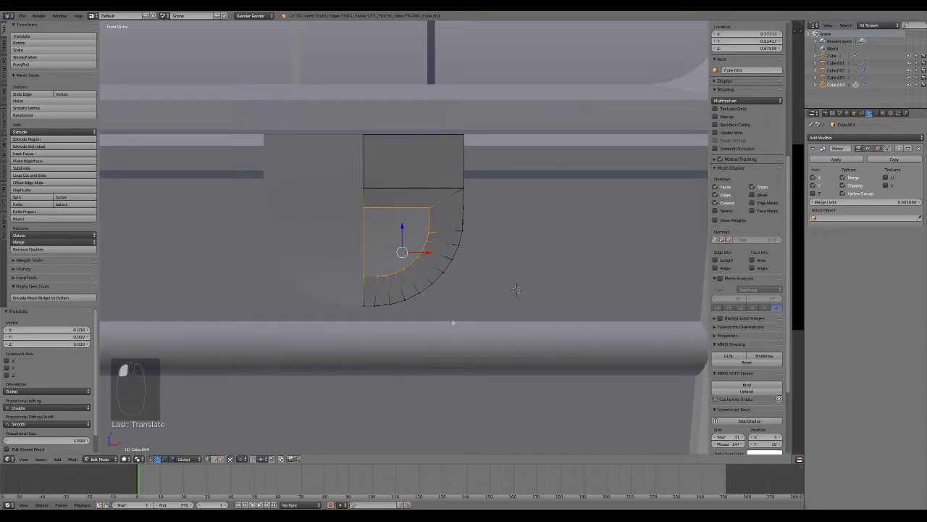
pyautogui.click(493, 245)
pyautogui.press('w')
pyautogui.moveTo(423, 213)
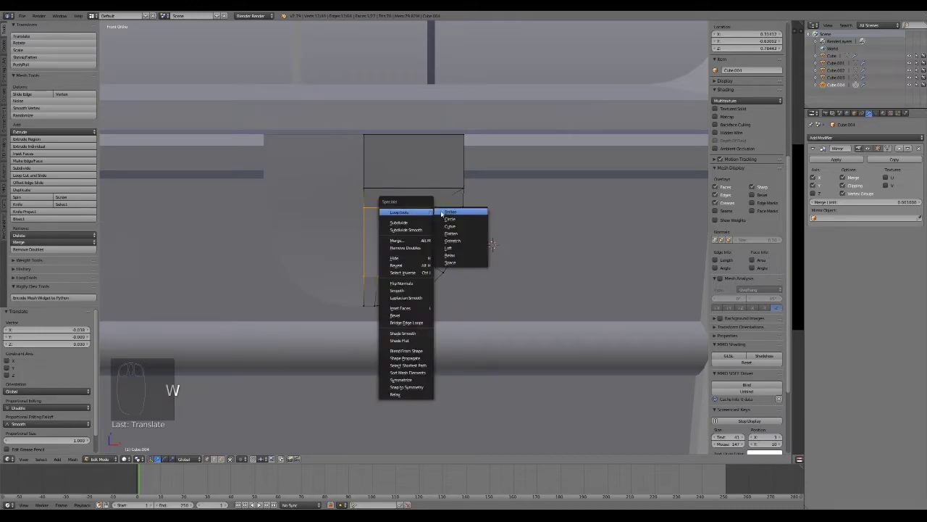
pyautogui.click(451, 219)
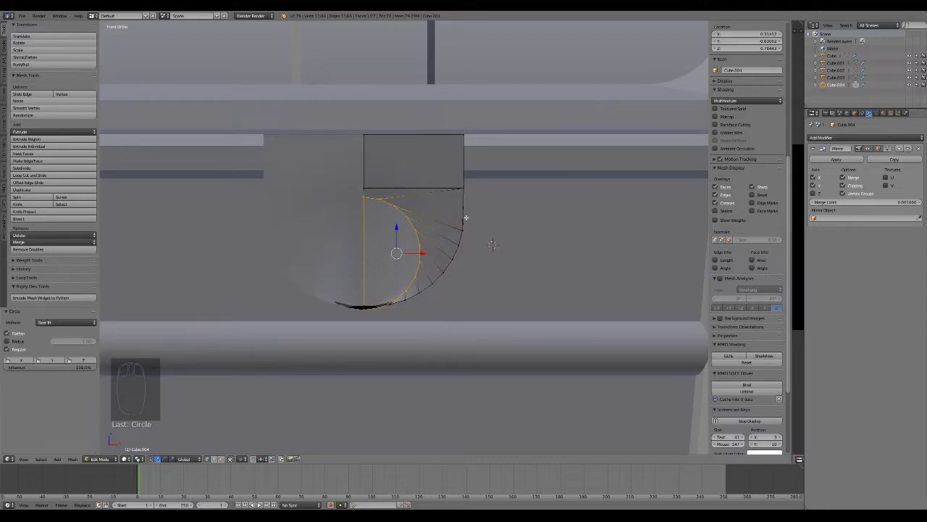
# Scale the circular inner face to 0.493 and move it -0.027 along X and 0.047 up along Z
pyautogui.press('g')
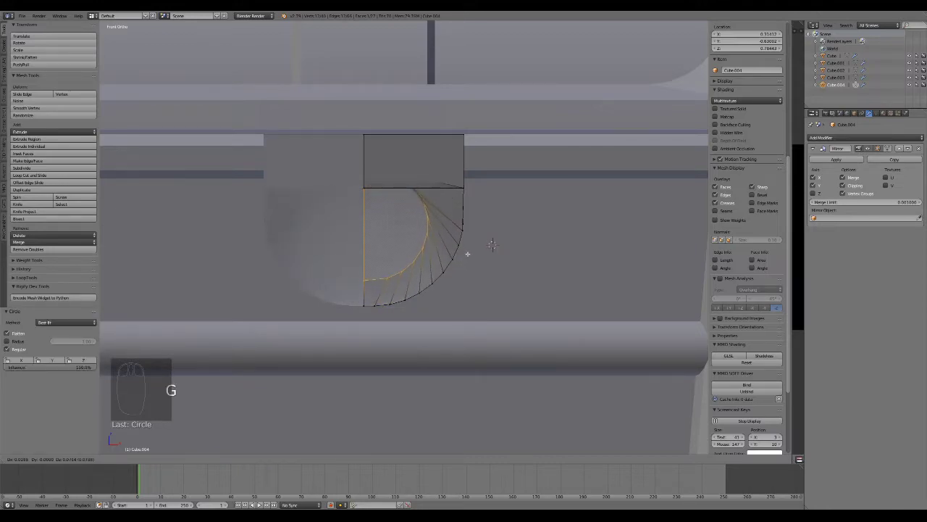
pyautogui.press('Escape')
pyautogui.press('s')
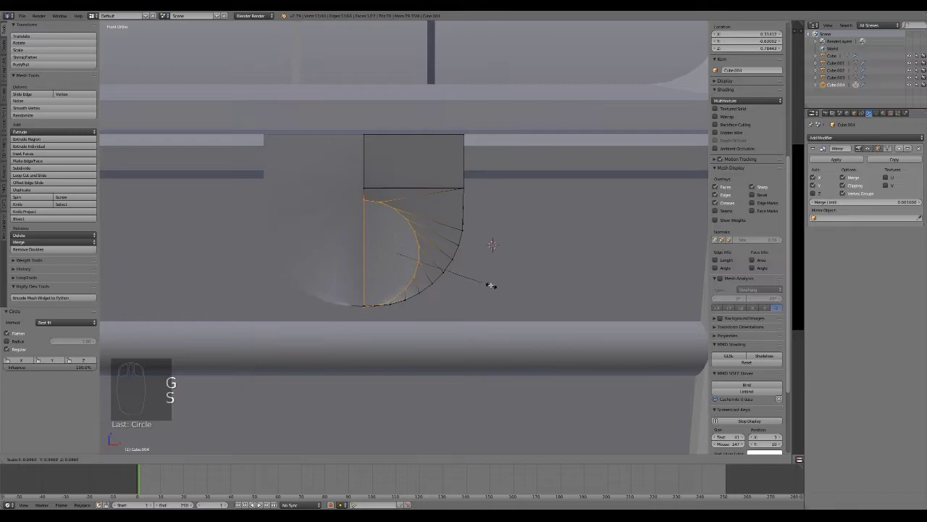
pyautogui.click(449, 262)
pyautogui.press('g')
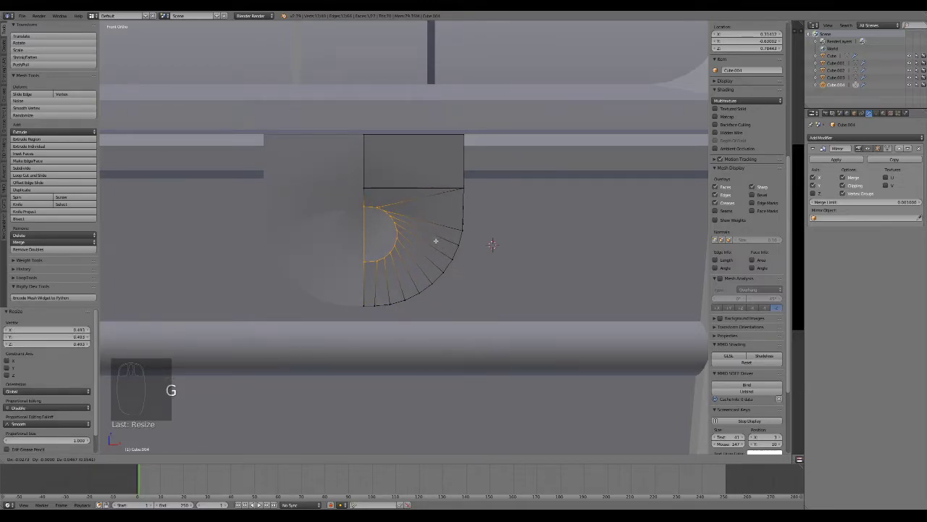
pyautogui.click(435, 239)
# Slide the first vertex beside the centre line outward along the latch's rounded lower rim
pyautogui.click(377, 306)
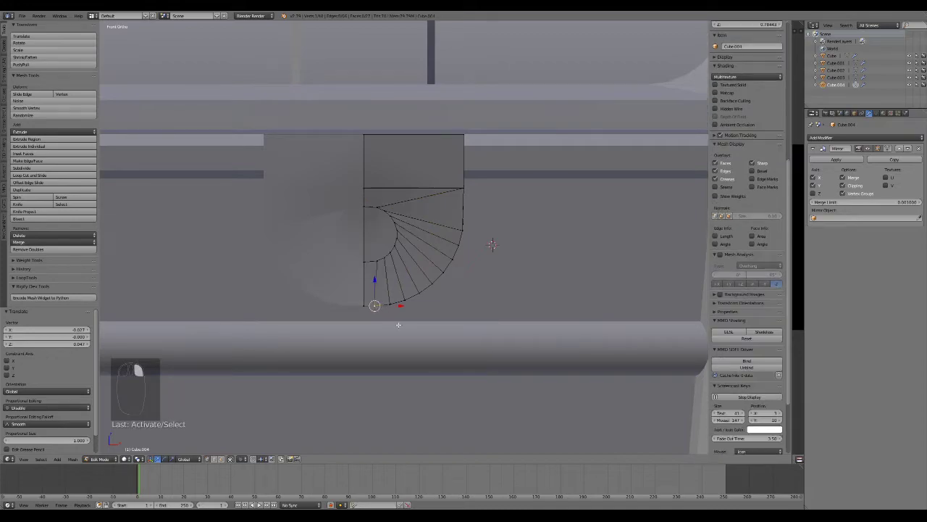
pyautogui.scroll(4, 397, 327)
pyautogui.keyDown('shift'); pyautogui.moveTo(398, 334); pyautogui.dragTo(410, 271, button='middle'); pyautogui.keyUp('shift')
pyautogui.rightClick(368, 212)
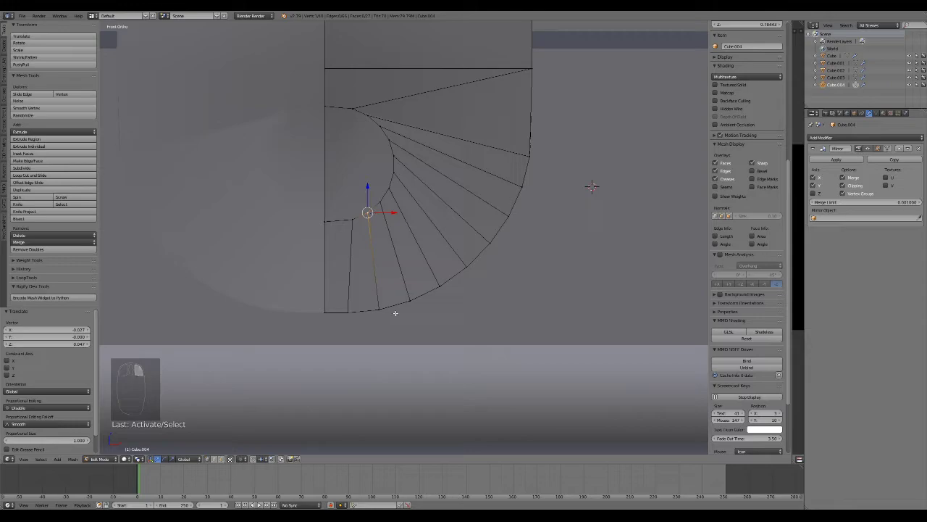
pyautogui.rightClick(346, 313)
pyautogui.press('g')
pyautogui.press('g')
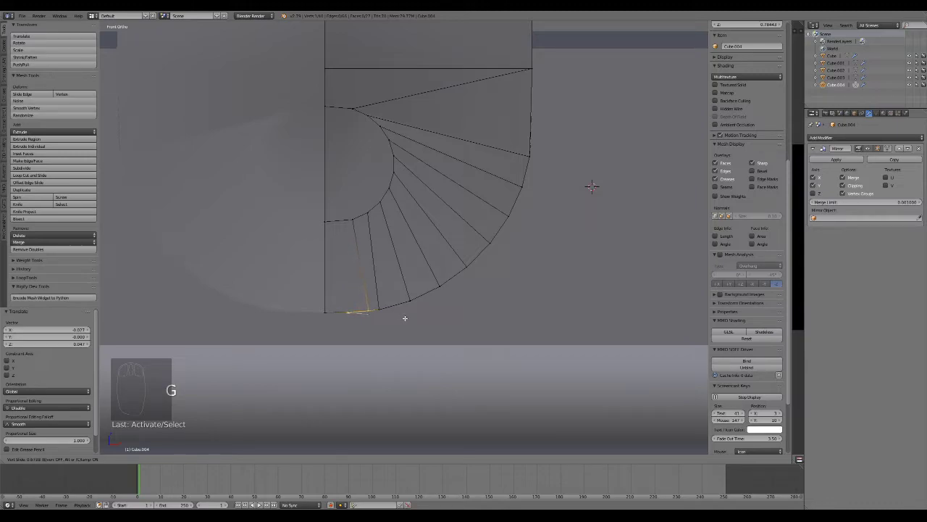
pyautogui.click(405, 317)
# Slide the next two lower rim vertices outward along the curve, and slide the first one farther out to widen the bottom wedge
pyautogui.press('g')
pyautogui.press('g')
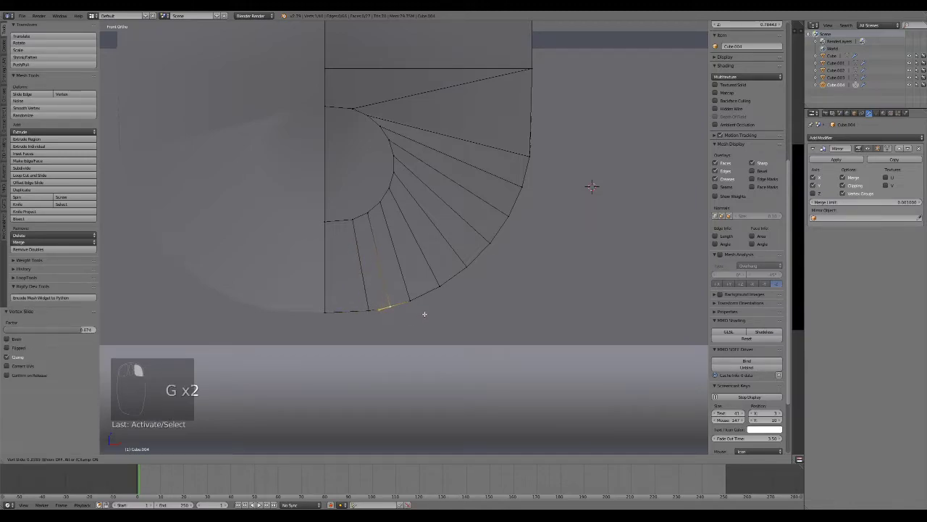
pyautogui.click(417, 303)
pyautogui.press('g')
pyautogui.press('g')
pyautogui.click(453, 315)
pyautogui.rightClick(374, 308)
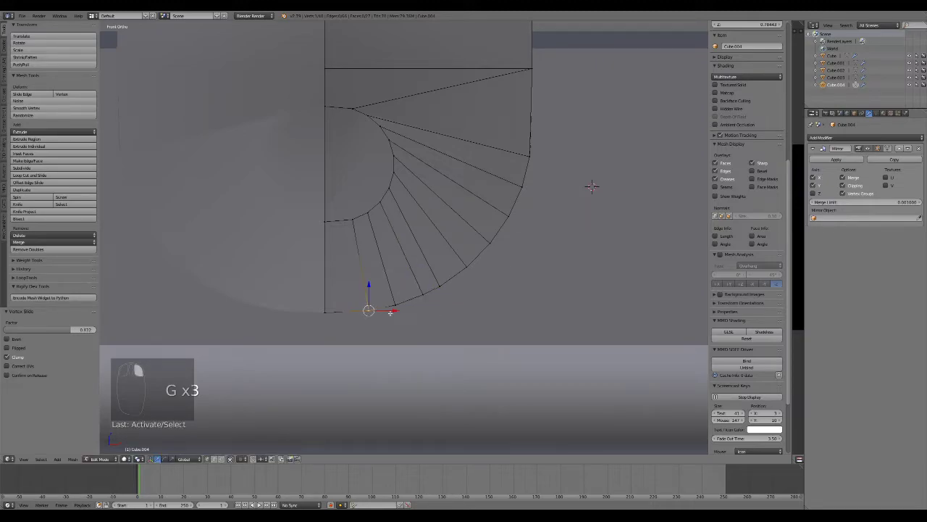
pyautogui.press('g')
pyautogui.press('g')
pyautogui.click(382, 300)
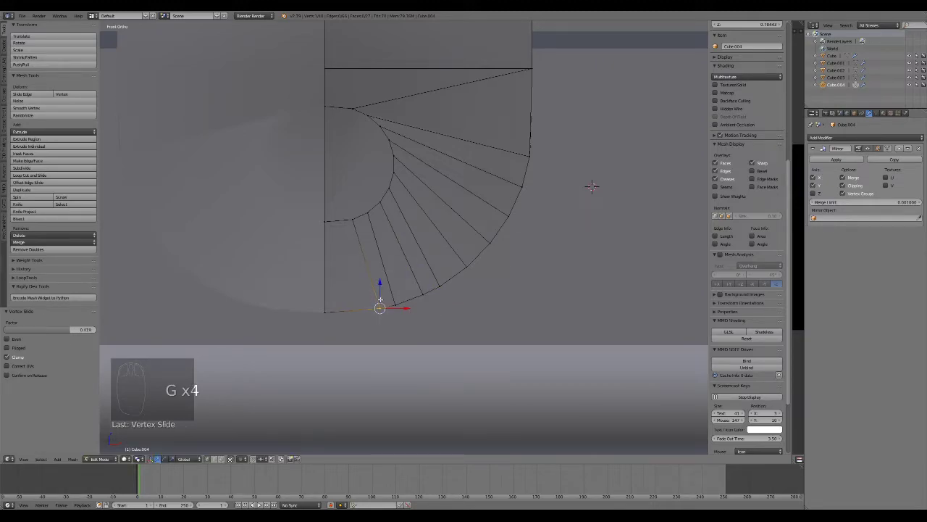
# Select the half-circle face and the wedge beneath it as a keyhole shape, extrude it, and push it 0.041 inward along Y
pyautogui.keyDown('shift'); pyautogui.rightClick(326, 311); pyautogui.keyUp('shift')
pyautogui.keyDown('shift'); pyautogui.rightClick(326, 221); pyautogui.keyUp('shift')
pyautogui.keyDown('shift'); pyautogui.rightClick(353, 220); pyautogui.keyUp('shift')
pyautogui.keyDown('shift'); pyautogui.rightClick(368, 213); pyautogui.keyUp('shift')
pyautogui.keyDown('shift'); pyautogui.rightClick(379, 200); pyautogui.keyUp('shift')
pyautogui.keyDown('shift'); pyautogui.rightClick(388, 187); pyautogui.keyUp('shift')
pyautogui.keyDown('shift'); pyautogui.rightClick(390, 172); pyautogui.keyUp('shift')
pyautogui.keyDown('shift'); pyautogui.rightClick(385, 154); pyautogui.keyUp('shift')
pyautogui.keyDown('shift'); pyautogui.rightClick(384, 139); pyautogui.keyUp('shift')
pyautogui.keyDown('shift'); pyautogui.rightClick(380, 128); pyautogui.keyUp('shift')
pyautogui.keyDown('shift'); pyautogui.rightClick(373, 118); pyautogui.keyUp('shift')
pyautogui.keyDown('shift'); pyautogui.rightClick(350, 109); pyautogui.keyUp('shift')
pyautogui.keyDown('shift'); pyautogui.rightClick(330, 103); pyautogui.keyUp('shift')
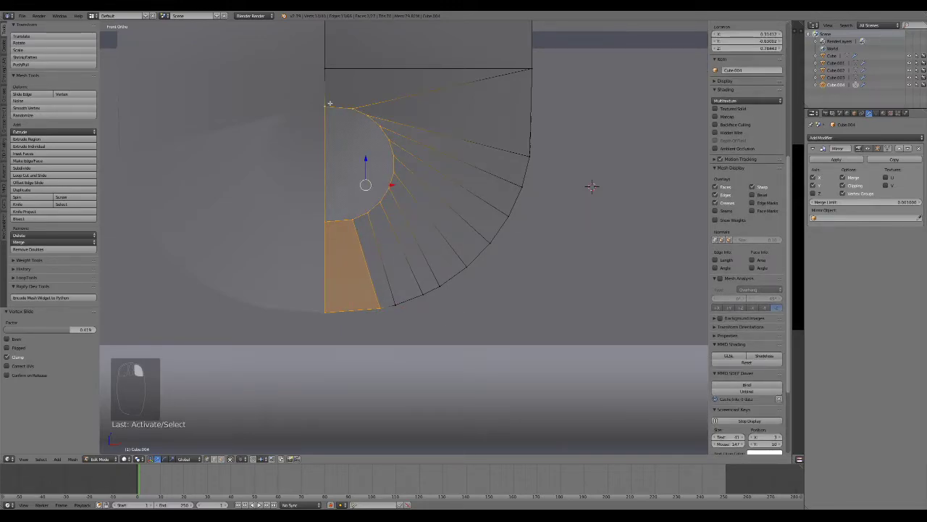
pyautogui.press('e')
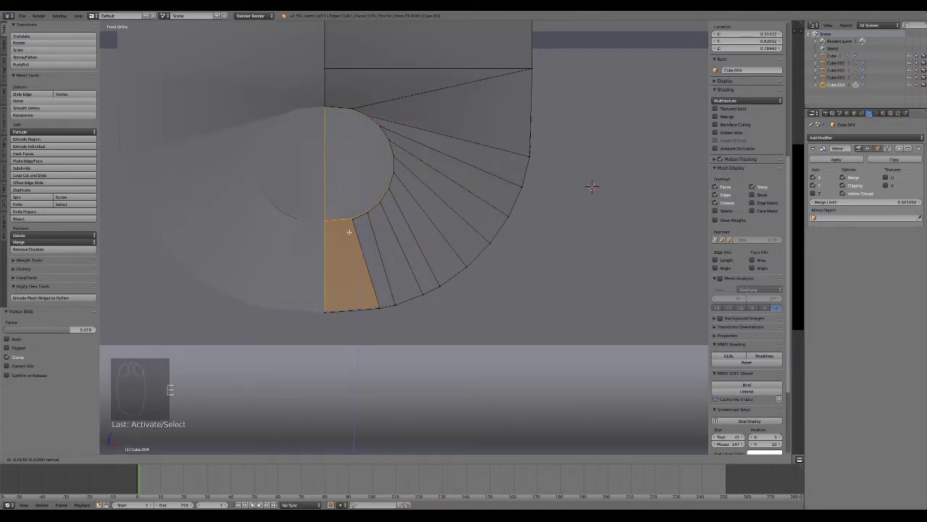
pyautogui.click(592, 186)
pyautogui.moveTo(590, 186); pyautogui.dragTo(369, 229, button='middle')
pyautogui.moveTo(526, 213)
pyautogui.mouseDown()
pyautogui.moveTo(507, 203)
pyautogui.moveTo(527, 232)
pyautogui.mouseUp()
# Scale the recessed keyhole face to 0.937 and move it up 0.004 along Z
pyautogui.rightClick(484, 248)
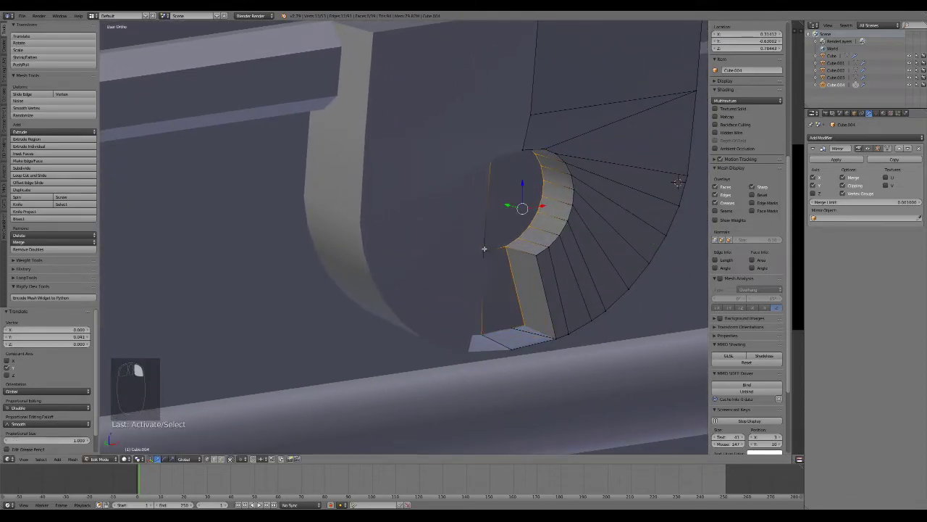
pyautogui.moveTo(513, 281); pyautogui.dragTo(503, 274, button='middle')
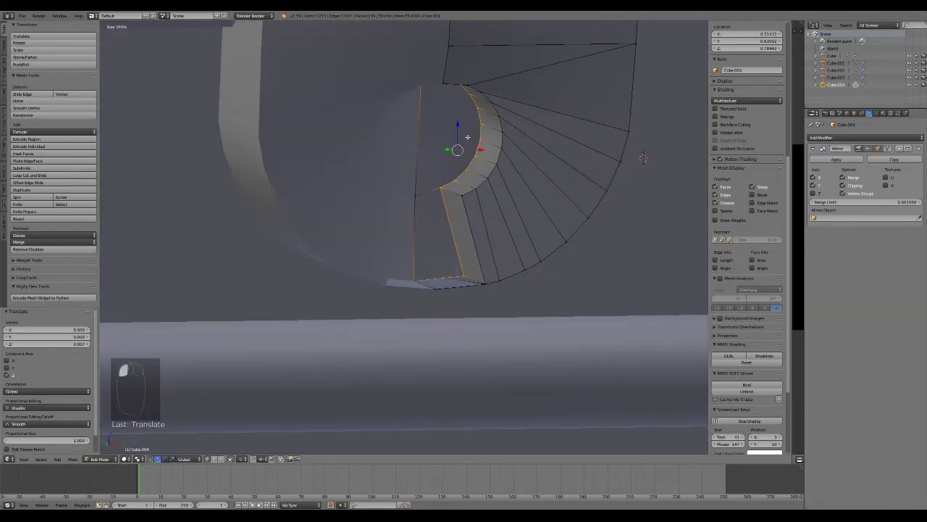
pyautogui.hotkey('ctrl', 'z')
pyautogui.press('s')
pyautogui.click(573, 261)
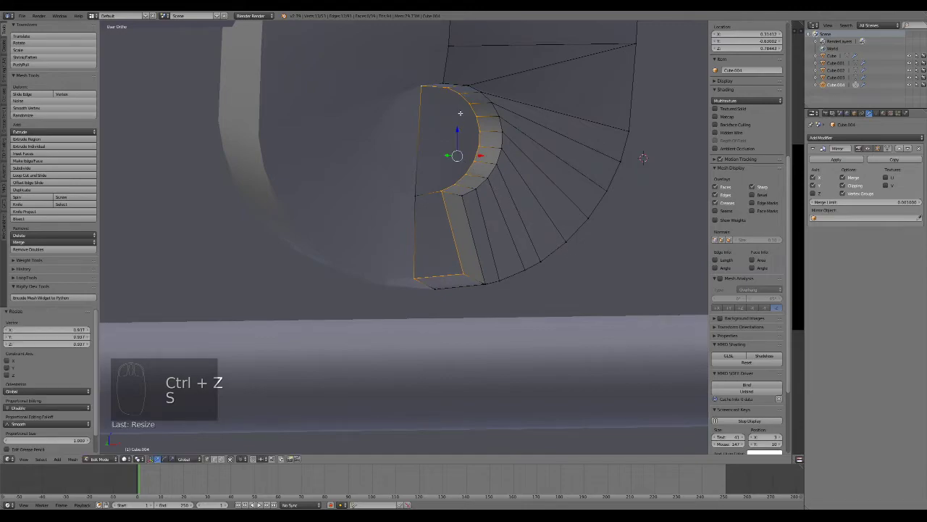
pyautogui.moveTo(456, 132); pyautogui.dragTo(456, 128)
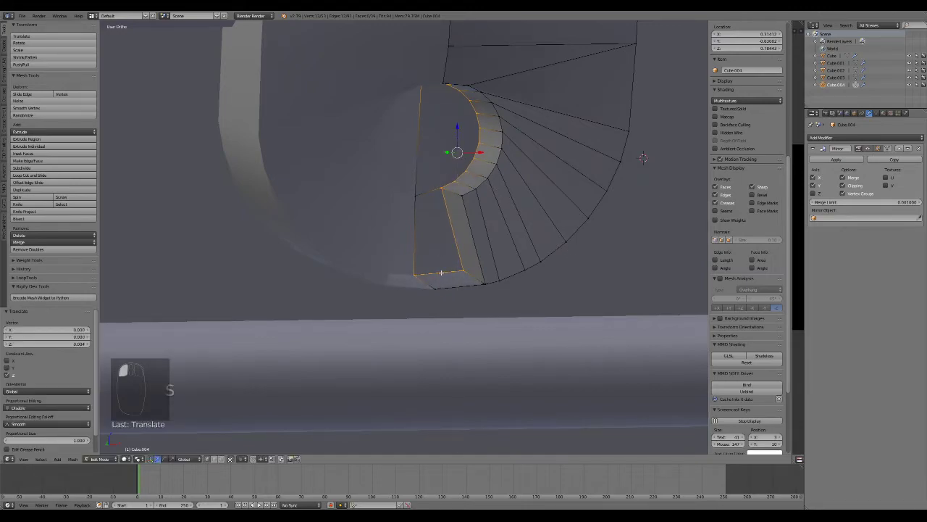
# Bevel the outline of the recessed keyhole face by 0.005
pyautogui.hotkey('ctrl', 'b')
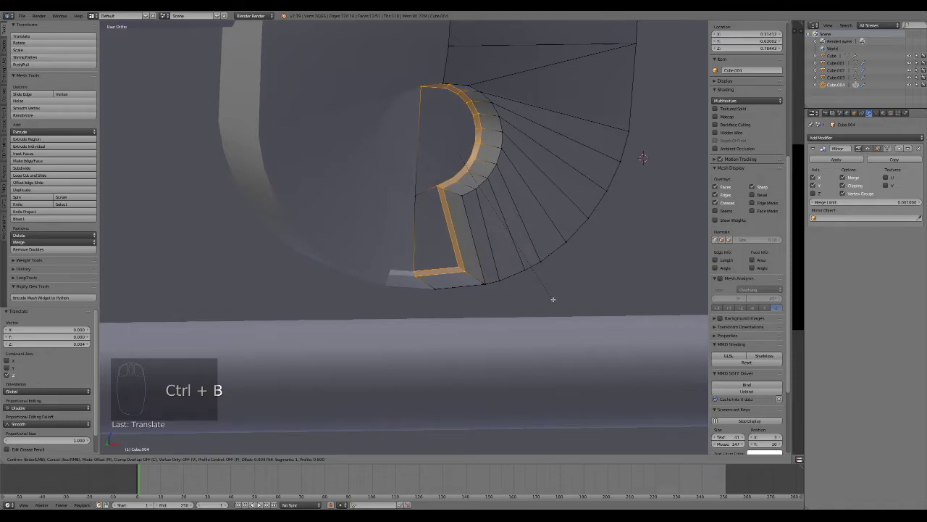
pyautogui.click(553, 299)
# Try a 0.008 bevel on the keyhole's outer rim and undo it
pyautogui.keyDown('alt'); pyautogui.rightClick(475, 248); pyautogui.keyUp('alt')
pyautogui.keyDown('alt'); pyautogui.keyDown('shift'); pyautogui.rightClick(480, 187); pyautogui.keyUp('shift'); pyautogui.keyUp('alt')
pyautogui.keyDown('shift'); pyautogui.rightClick(444, 285); pyautogui.keyUp('shift')
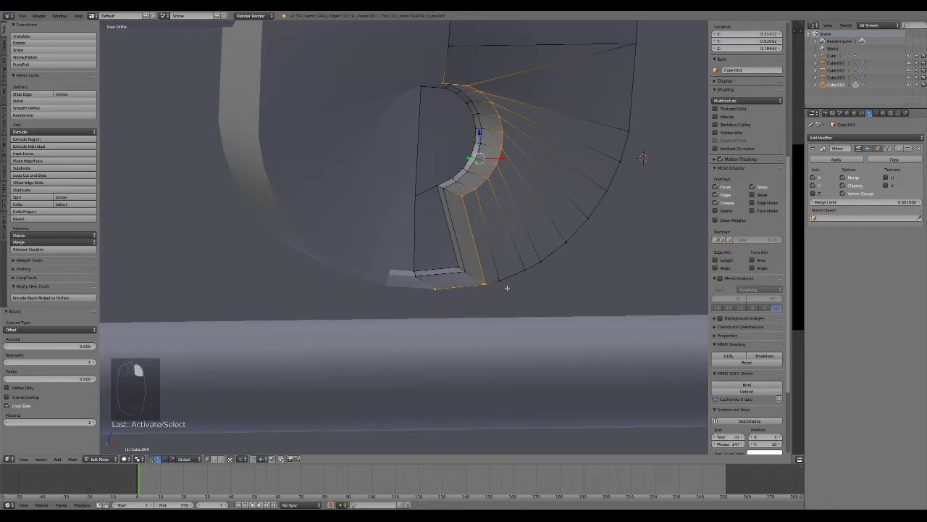
pyautogui.hotkey('ctrl', 'b')
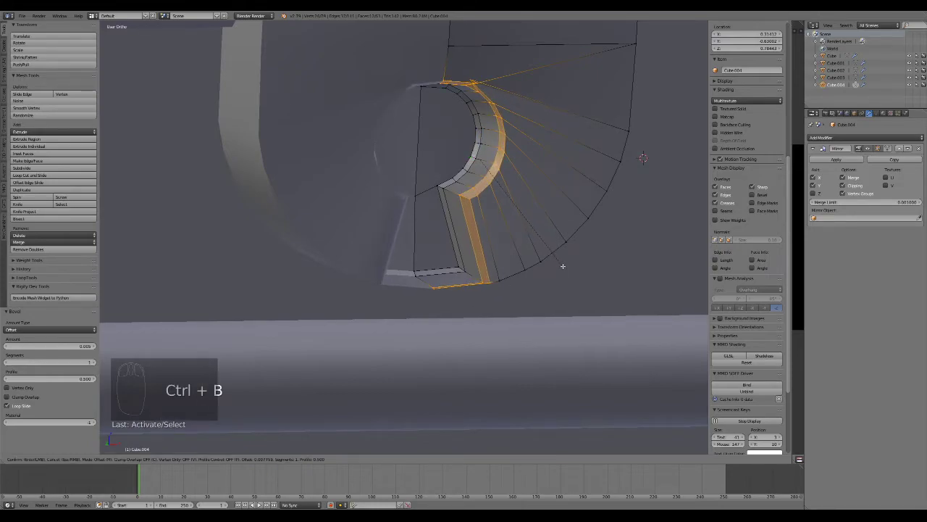
pyautogui.click(562, 266)
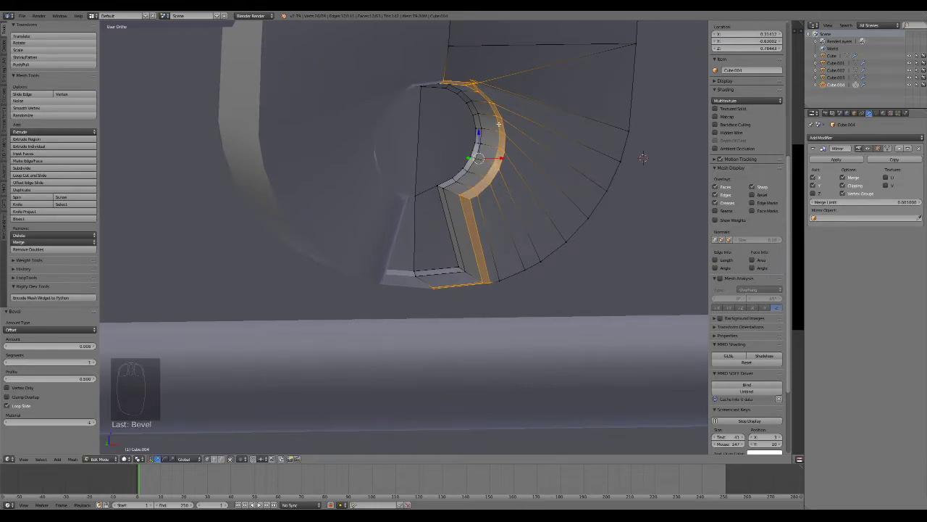
pyautogui.hotkey('ctrl', 'z')
# Leave mesh editing, review the whole chest, and hide the chest body and latch parts to leave only the lid
pyautogui.press('Tab')
pyautogui.scroll(-10, 570, 186)
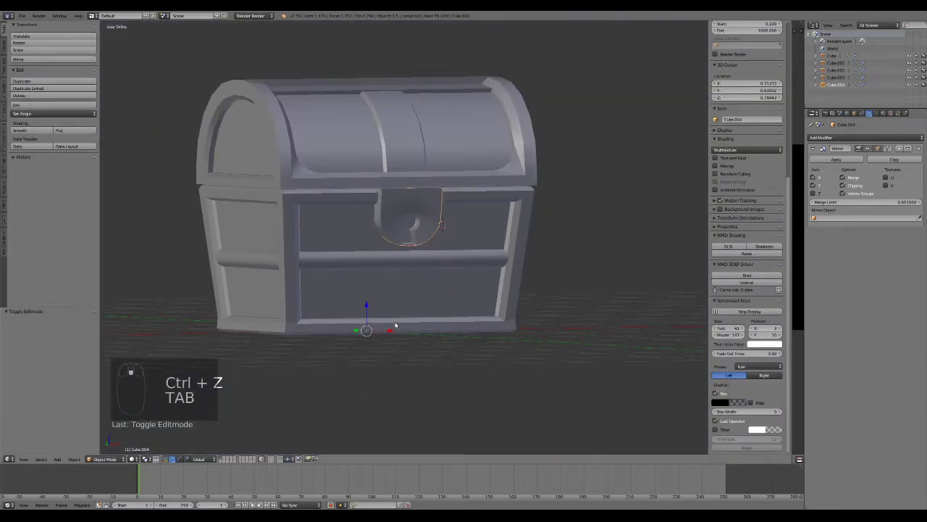
pyautogui.moveTo(569, 203); pyautogui.dragTo(319, 327, button='middle')
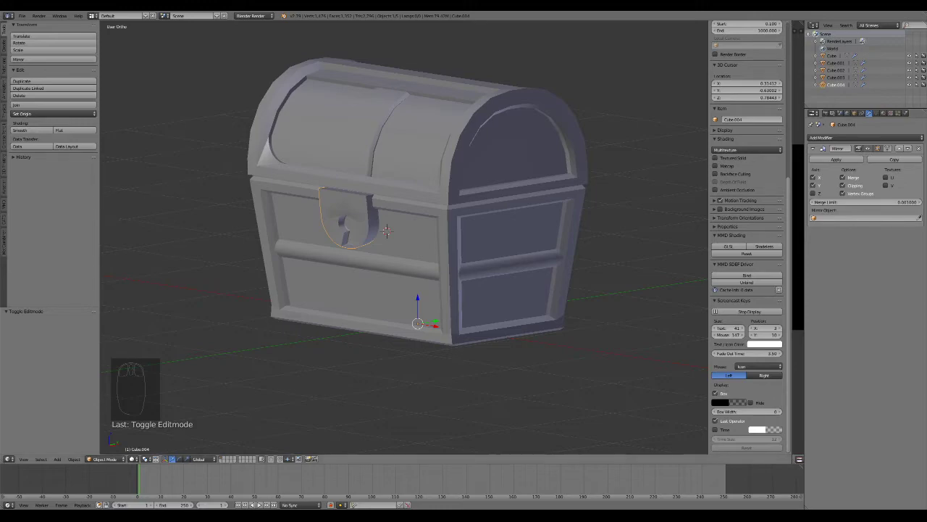
pyautogui.scroll(3, 497, 301)
pyautogui.rightClick(401, 181)
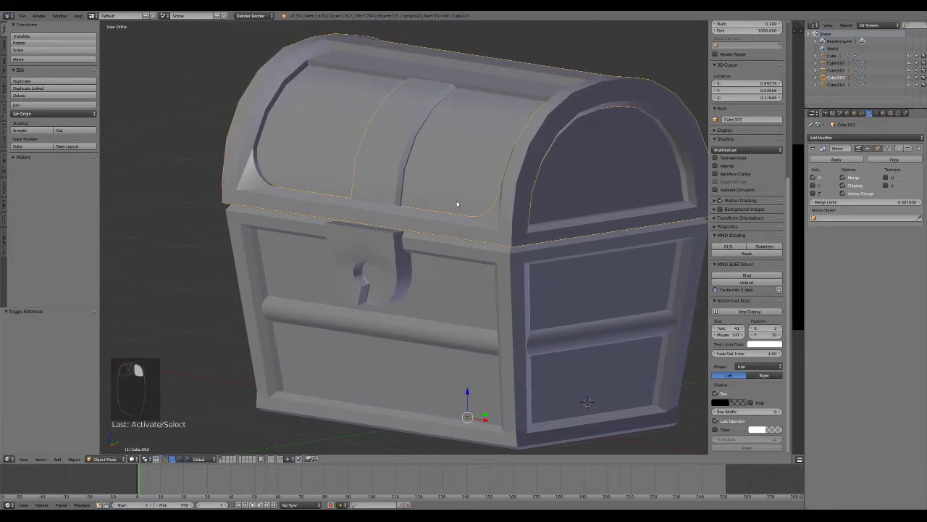
pyautogui.press('KP_3')
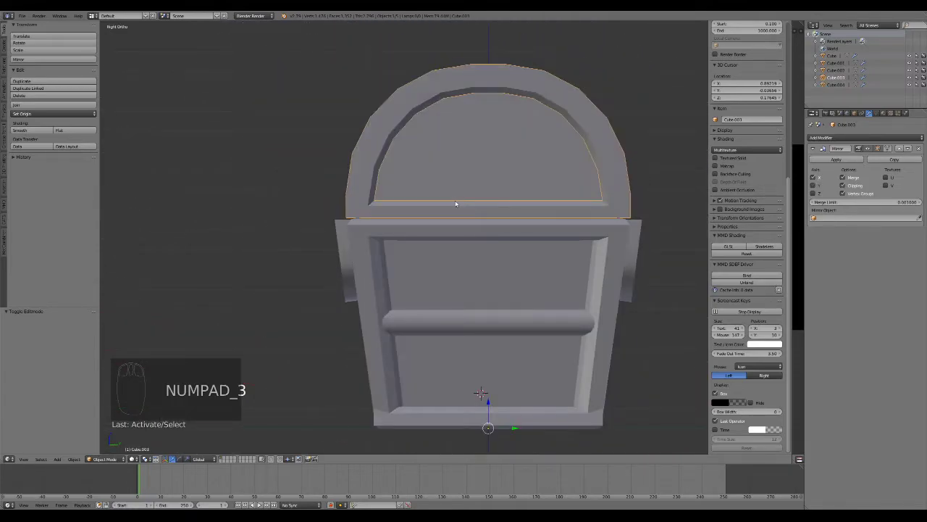
pyautogui.rightClick(353, 250)
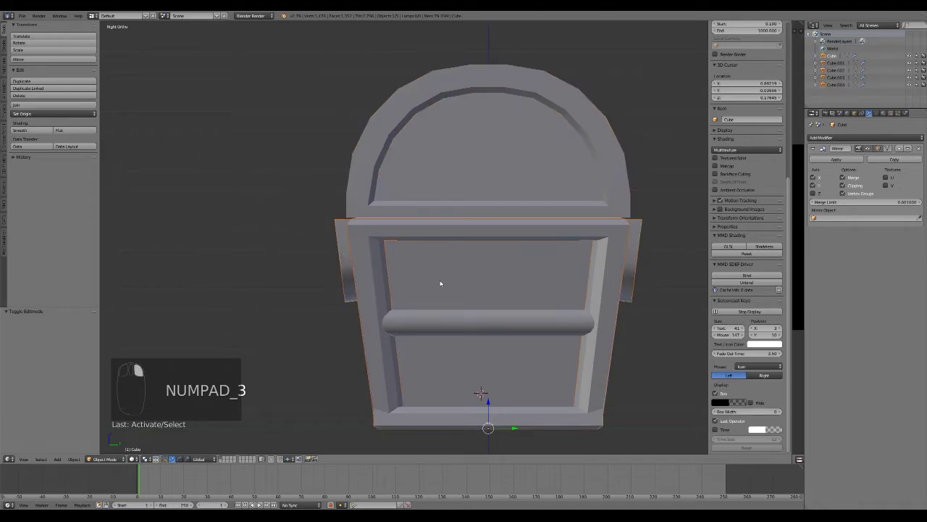
pyautogui.press('h')
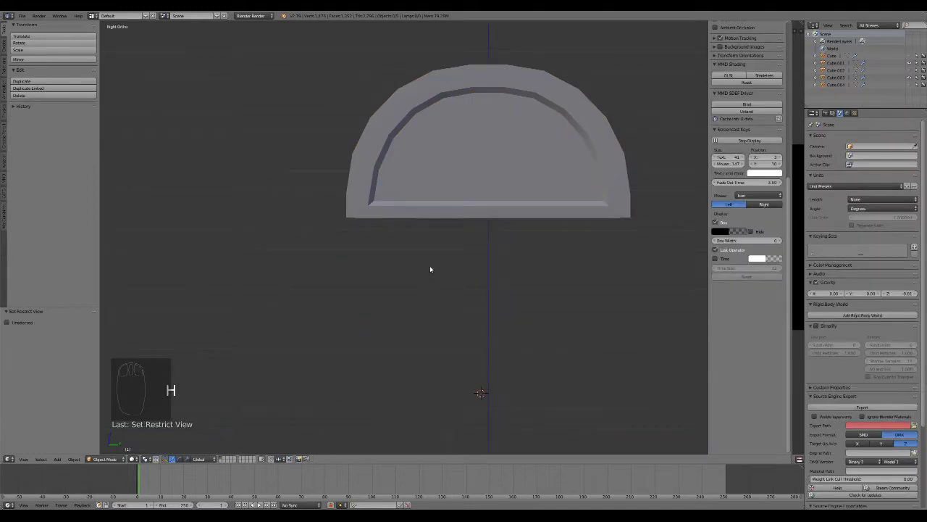
# Edit the lid frame from underneath, select the arched strip inside its central band from front to back, and delete it
pyautogui.moveTo(435, 277); pyautogui.dragTo(477, 242, button='middle')
pyautogui.rightClick(385, 201)
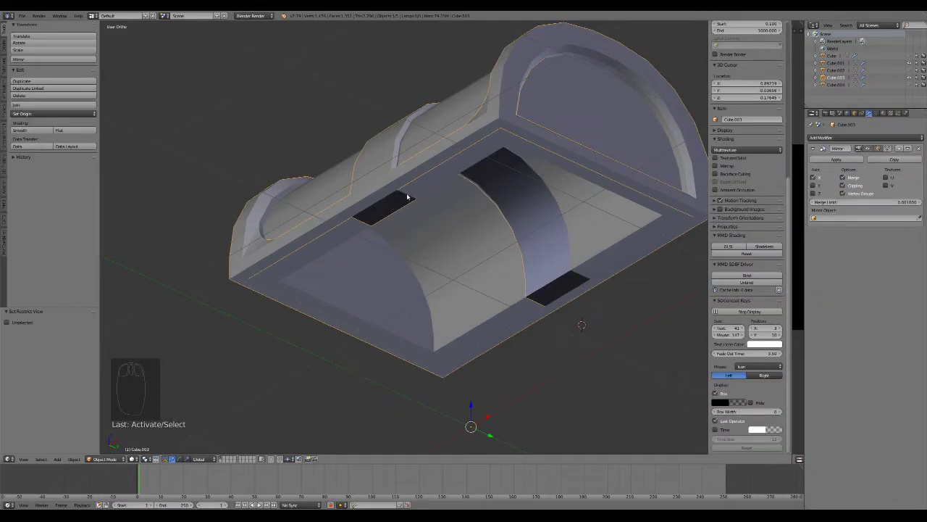
pyautogui.scroll(3, 406, 223)
pyautogui.scroll(-1, 407, 223)
pyautogui.press('Tab')
pyautogui.moveTo(407, 223); pyautogui.dragTo(443, 202, button='middle')
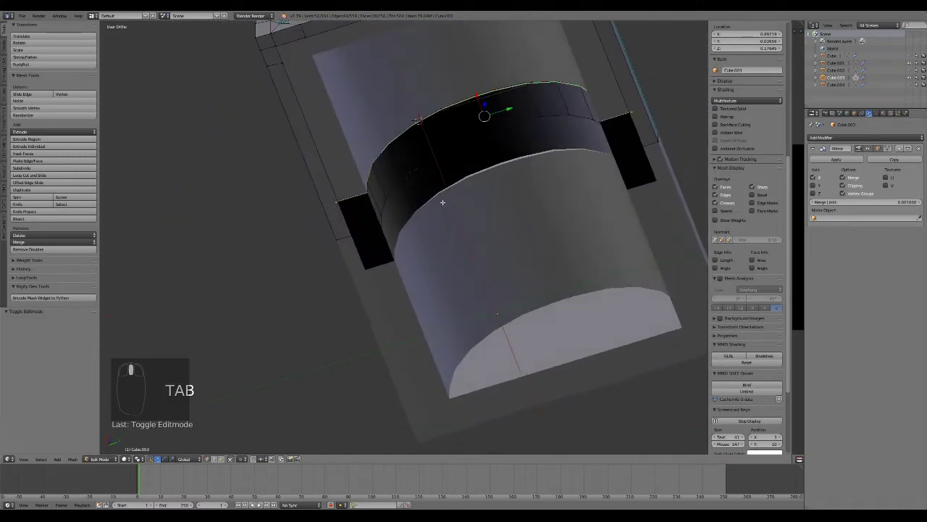
pyautogui.keyDown('alt'); pyautogui.rightClick(372, 206); pyautogui.keyUp('alt')
pyautogui.moveTo(373, 205)
pyautogui.mouseDown(button='middle')
pyautogui.moveTo(387, 202)
pyautogui.moveTo(377, 211)
pyautogui.mouseUp(button='middle')
pyautogui.keyDown('alt'); pyautogui.keyDown('shift'); pyautogui.rightClick(373, 200); pyautogui.keyUp('shift'); pyautogui.keyUp('alt')
pyautogui.keyDown('alt'); pyautogui.keyDown('shift'); pyautogui.rightClick(375, 172); pyautogui.keyUp('shift'); pyautogui.keyUp('alt')
pyautogui.keyDown('alt'); pyautogui.keyDown('shift'); pyautogui.rightClick(392, 127); pyautogui.keyUp('shift'); pyautogui.keyUp('alt')
pyautogui.moveTo(488, 166); pyautogui.dragTo(536, 148, button='middle')
pyautogui.keyDown('alt'); pyautogui.keyDown('shift'); pyautogui.rightClick(435, 125); pyautogui.keyUp('shift'); pyautogui.keyUp('alt')
pyautogui.keyDown('alt'); pyautogui.keyDown('shift'); pyautogui.rightClick(464, 116); pyautogui.keyUp('shift'); pyautogui.keyUp('alt')
pyautogui.keyDown('alt'); pyautogui.keyDown('shift'); pyautogui.rightClick(499, 110); pyautogui.keyUp('shift'); pyautogui.keyUp('alt')
pyautogui.keyDown('alt'); pyautogui.keyDown('shift'); pyautogui.rightClick(521, 107); pyautogui.keyUp('shift'); pyautogui.keyUp('alt')
pyautogui.keyDown('alt'); pyautogui.keyDown('shift'); pyautogui.rightClick(550, 113); pyautogui.keyUp('shift'); pyautogui.keyUp('alt')
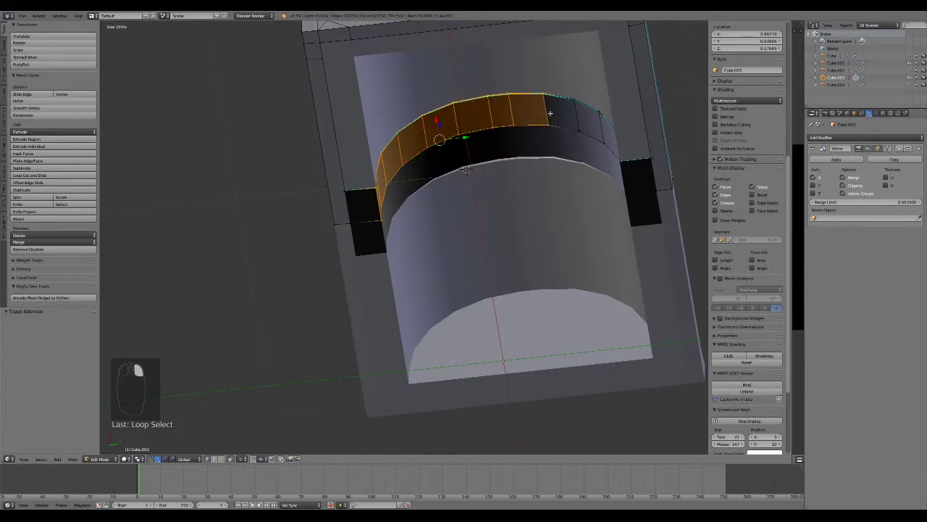
pyautogui.keyDown('alt'); pyautogui.keyDown('shift'); pyautogui.rightClick(578, 118); pyautogui.keyUp('shift'); pyautogui.keyUp('alt')
pyautogui.keyDown('alt'); pyautogui.keyDown('shift'); pyautogui.rightClick(607, 131); pyautogui.keyUp('shift'); pyautogui.keyUp('alt')
pyautogui.moveTo(603, 157); pyautogui.dragTo(638, 213, button='middle')
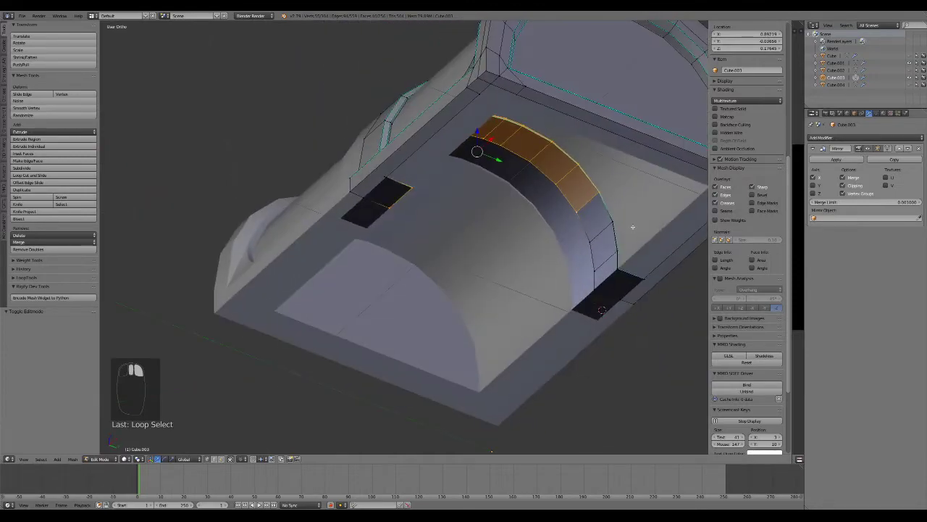
pyautogui.keyDown('alt'); pyautogui.keyDown('shift'); pyautogui.rightClick(605, 239); pyautogui.keyUp('shift'); pyautogui.keyUp('alt')
pyautogui.keyDown('alt'); pyautogui.keyDown('shift'); pyautogui.rightClick(600, 268); pyautogui.keyUp('shift'); pyautogui.keyUp('alt')
pyautogui.moveTo(607, 279); pyautogui.dragTo(484, 219, button='middle')
pyautogui.press('x')
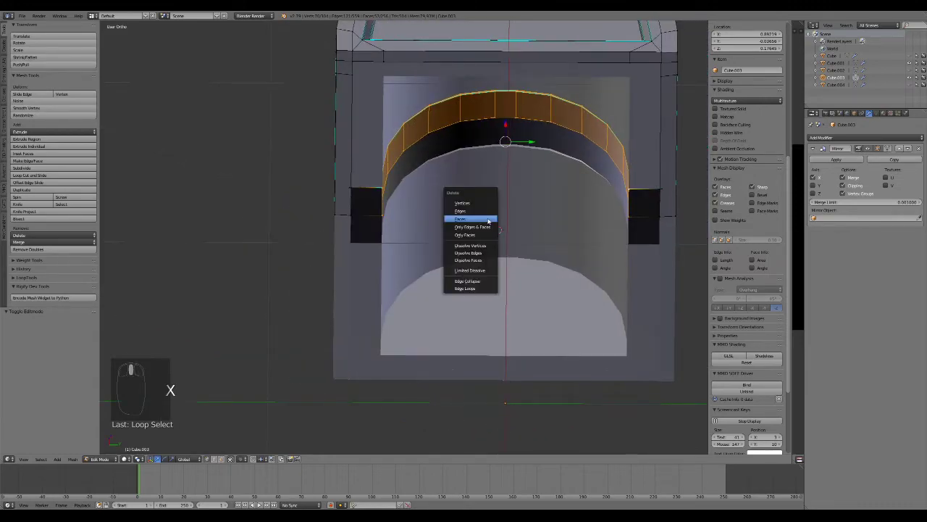
pyautogui.click(486, 204)
pyautogui.press('Tab')
# Edit the inner lid mesh, extrude the small underside rim face beside the centre line in place, and scale it to 0.643
pyautogui.moveTo(480, 216); pyautogui.dragTo(434, 201, button='middle')
pyautogui.rightClick(408, 196)
pyautogui.press('Tab')
pyautogui.moveTo(467, 254); pyautogui.dragTo(438, 181, button='middle')
pyautogui.rightClick(445, 183)
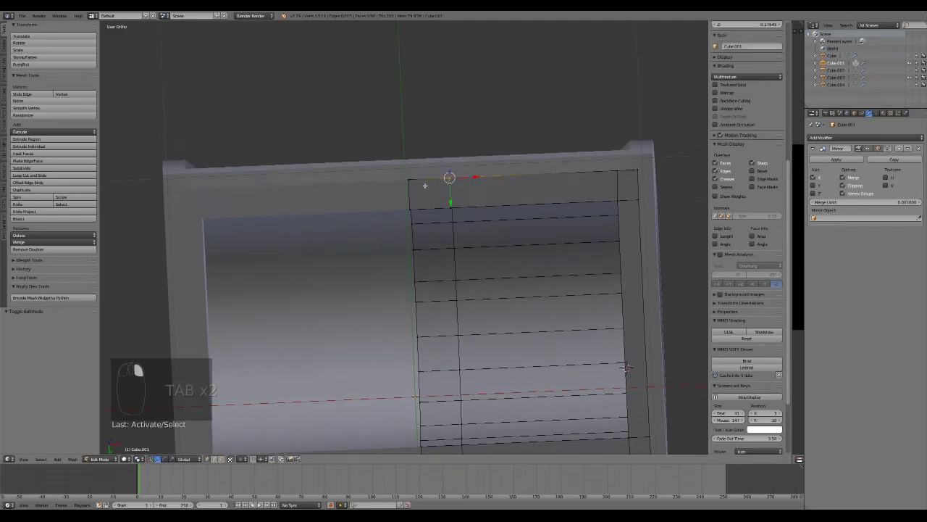
pyautogui.rightClick(445, 202)
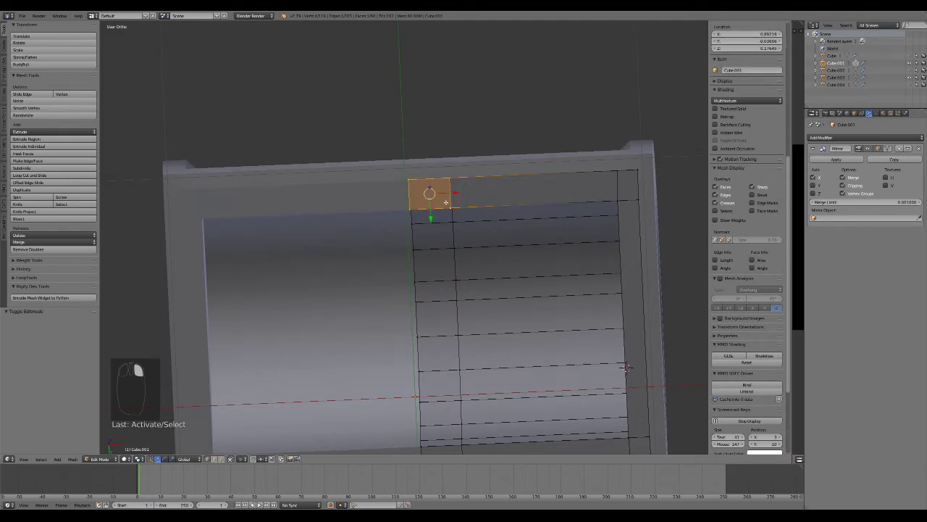
pyautogui.press('KP_7')
pyautogui.press('KP_9')
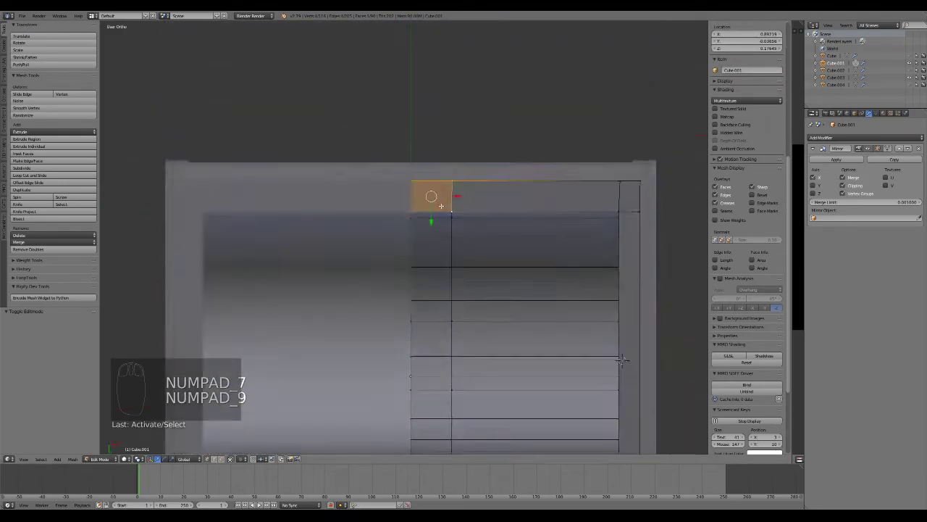
pyautogui.scroll(3, 441, 202)
pyautogui.keyDown('shift'); pyautogui.moveTo(460, 179); pyautogui.dragTo(434, 233, button='middle'); pyautogui.keyUp('shift')
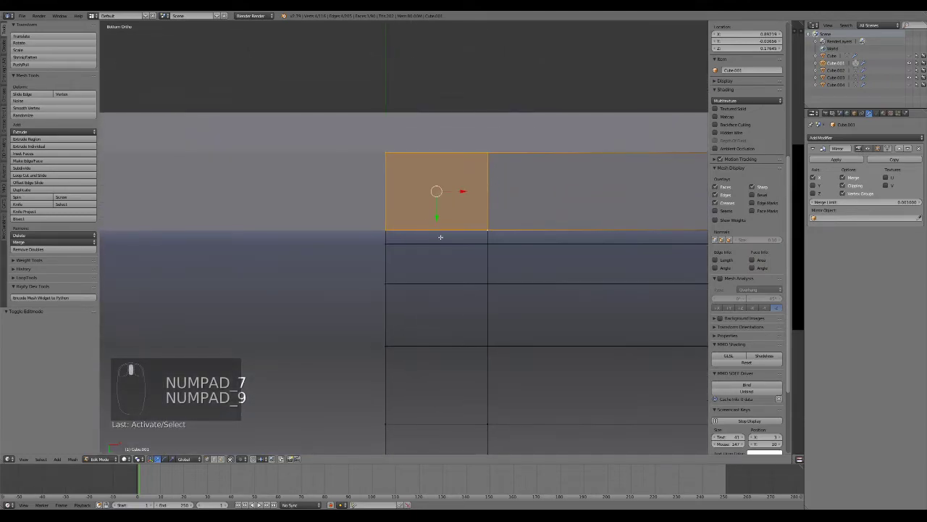
pyautogui.press('e')
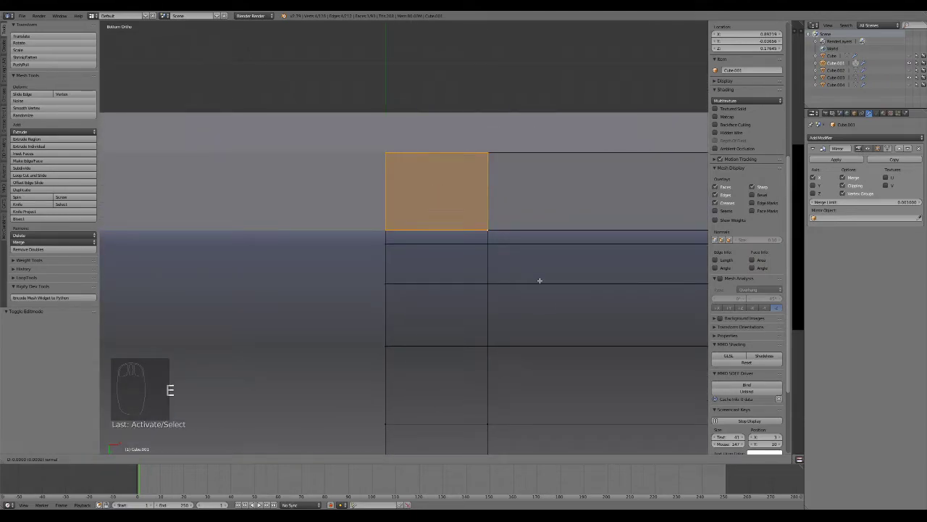
pyautogui.rightClick(571, 381)
pyautogui.press('s')
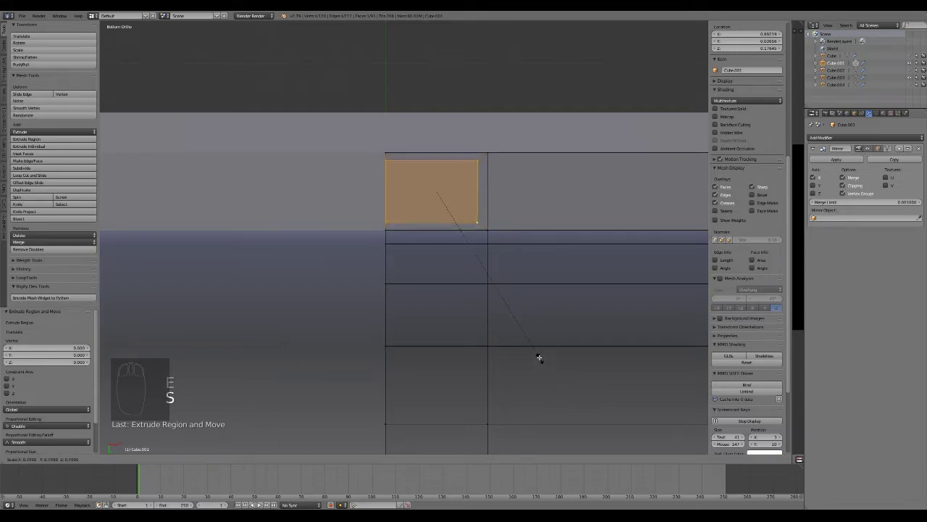
pyautogui.click(524, 321)
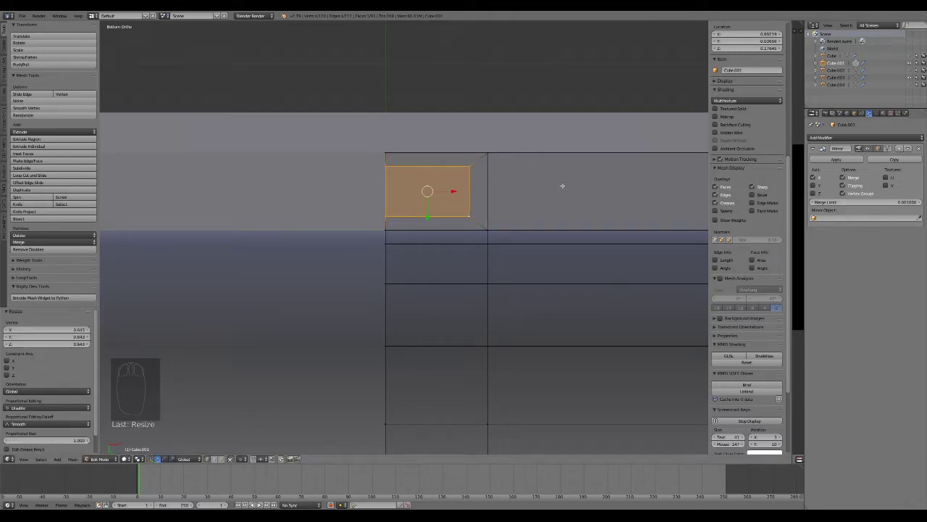
# Turn off Clipping on the Mirror modifier, try shifting the inset face along X, and undo the shift
pyautogui.click(851, 187)
pyautogui.moveTo(455, 193); pyautogui.dragTo(465, 191)
pyautogui.hotkey('ctrl', 'z')
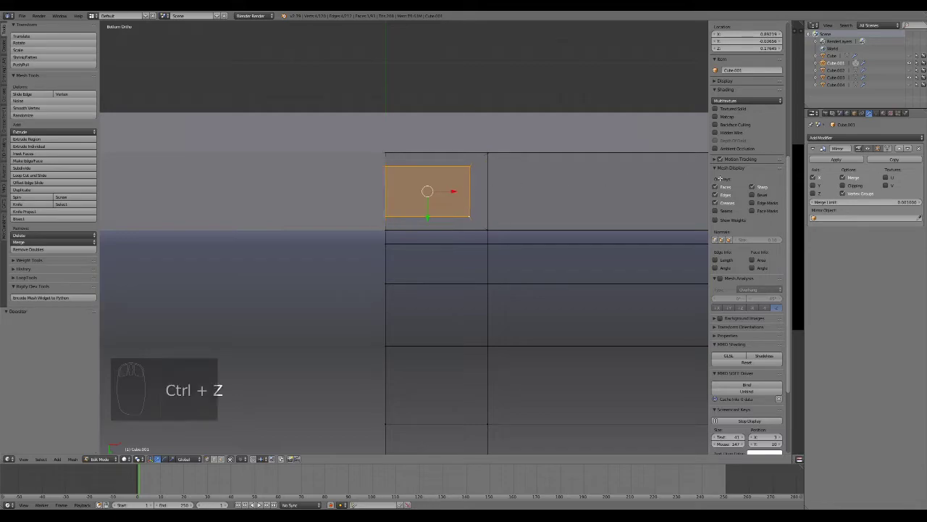
# Extrude the inset underside face downward by 0.165 to form a tab, and lower its end face another 0.094
pyautogui.scroll(-2, 400, 226)
pyautogui.scroll(-1, 401, 227)
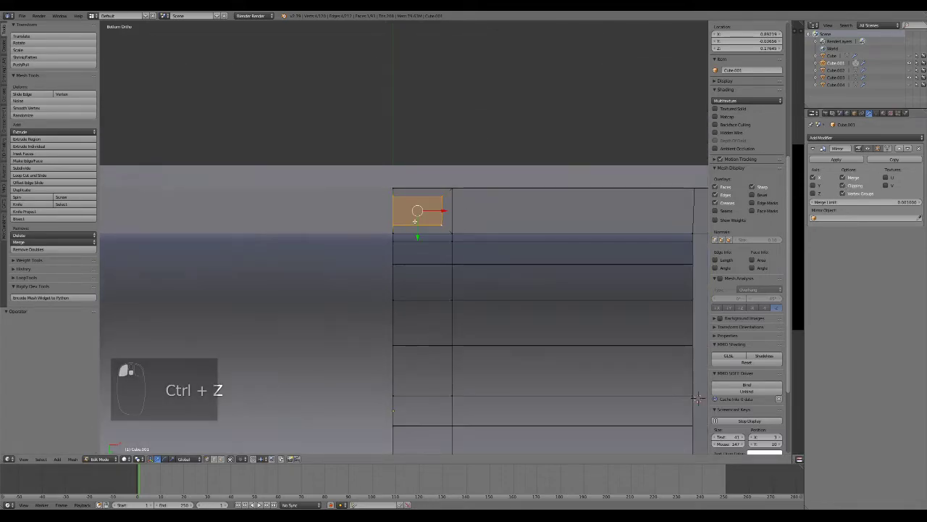
pyautogui.press('KP_3')
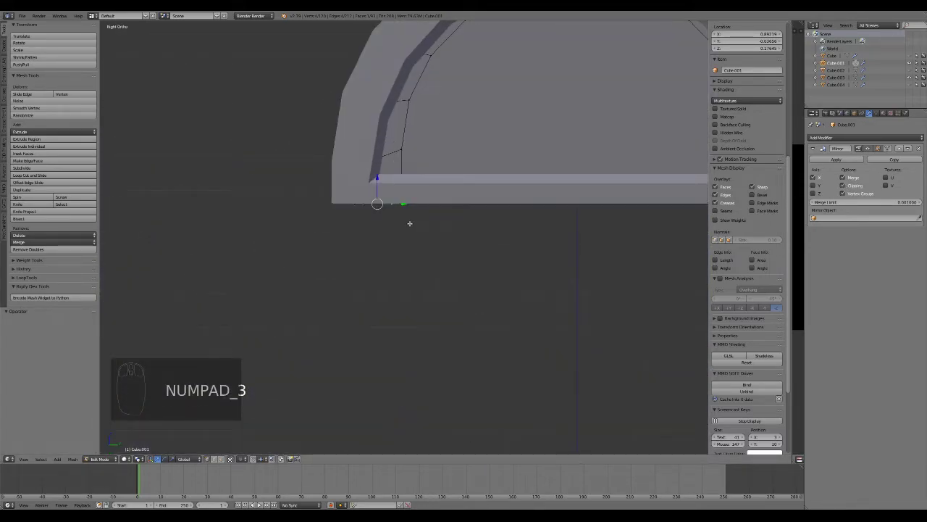
pyautogui.press('e')
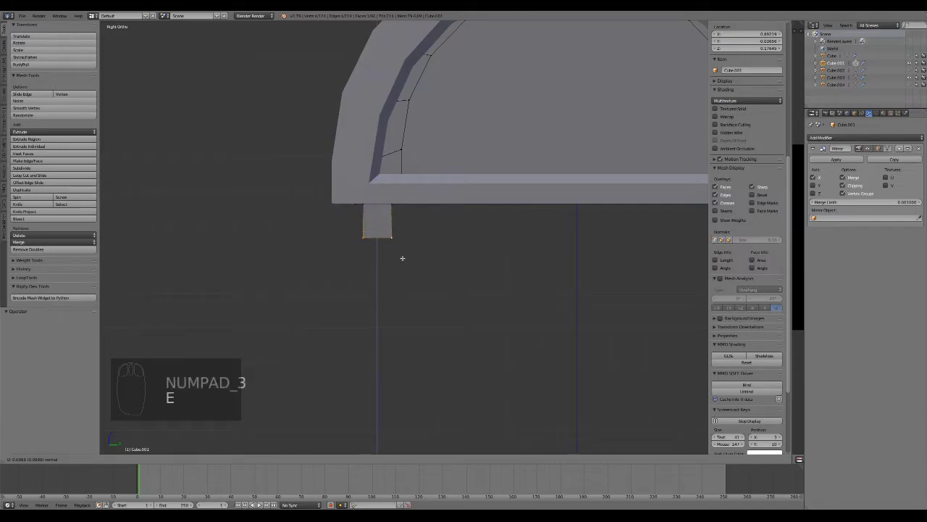
pyautogui.click(399, 274)
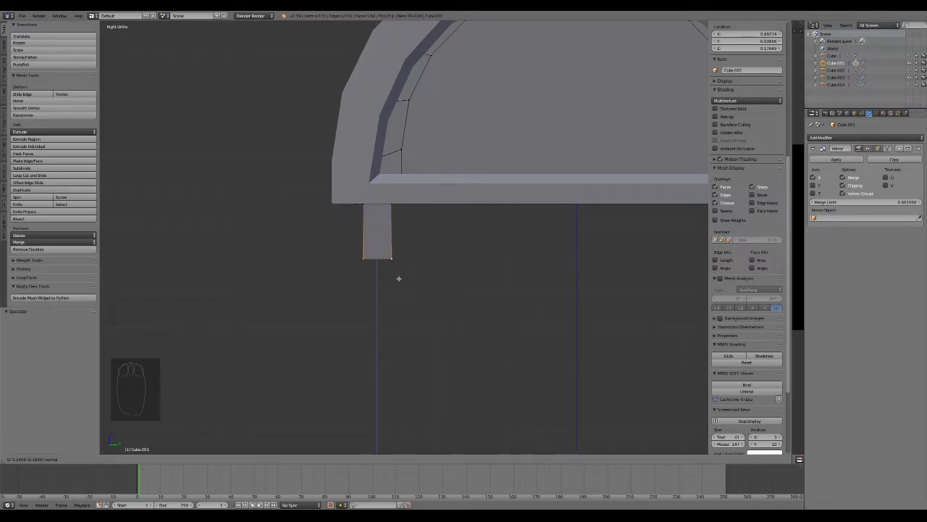
pyautogui.moveTo(399, 273); pyautogui.dragTo(444, 271, button='middle')
pyautogui.scroll(5, 445, 271)
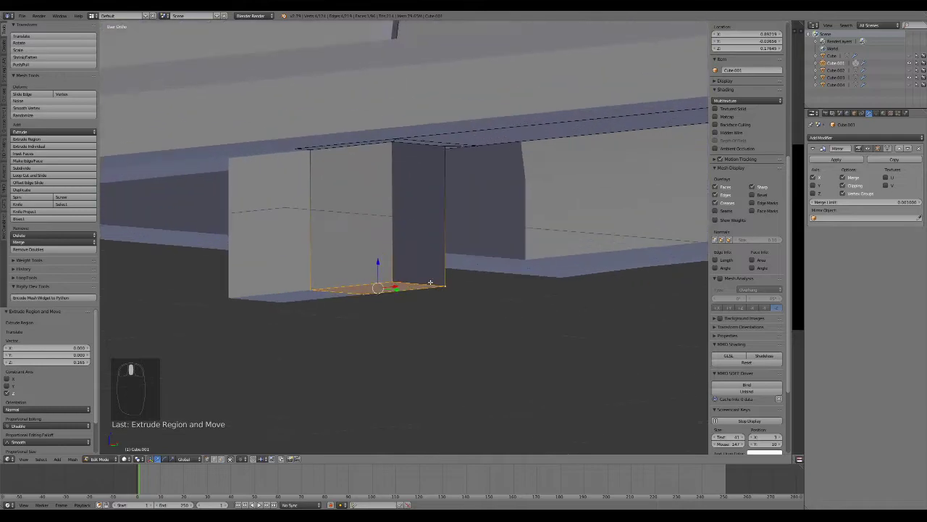
pyautogui.moveTo(386, 263); pyautogui.dragTo(356, 346)
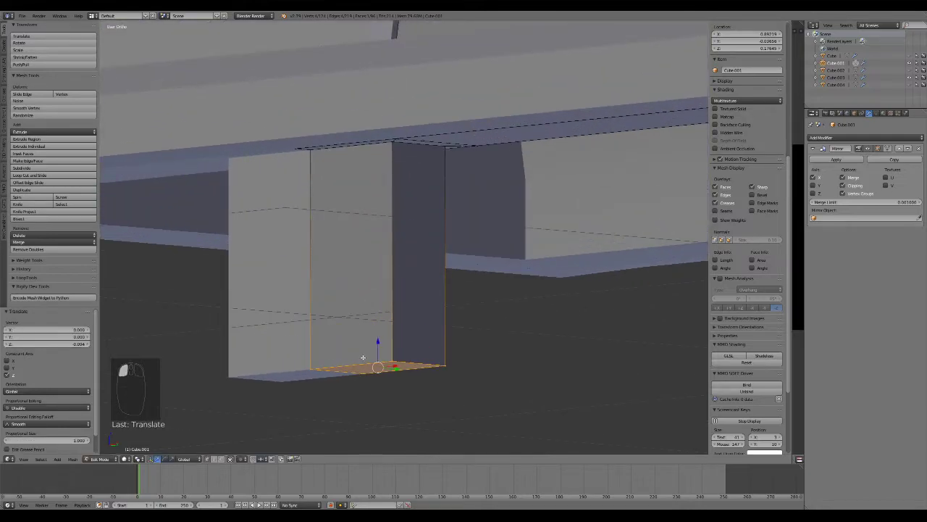
# Try rounding the tab's lower side corner with a 4-segment bevel of 0.110, and undo it
pyautogui.keyDown('shift'); pyautogui.scroll(-3, 332, 310); pyautogui.keyUp('shift')
pyautogui.click(221, 459)
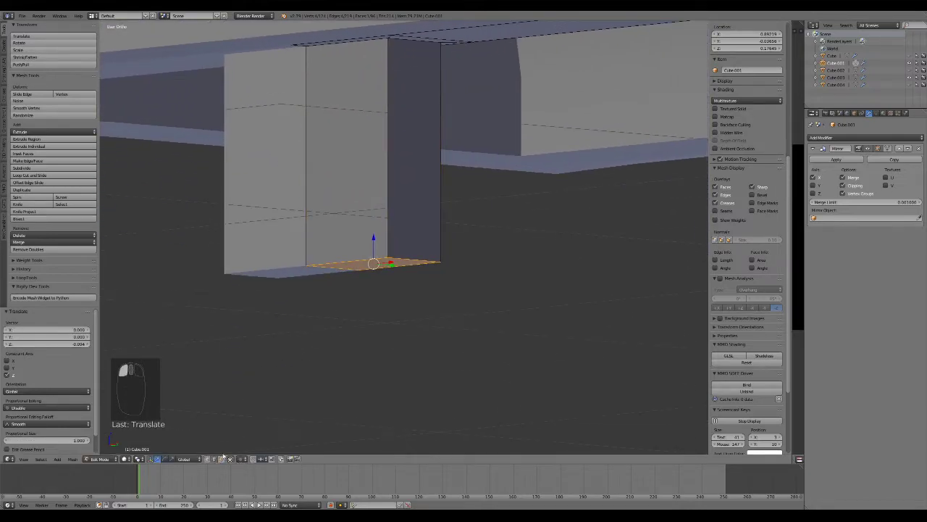
pyautogui.rightClick(402, 258)
pyautogui.press('KP_1')
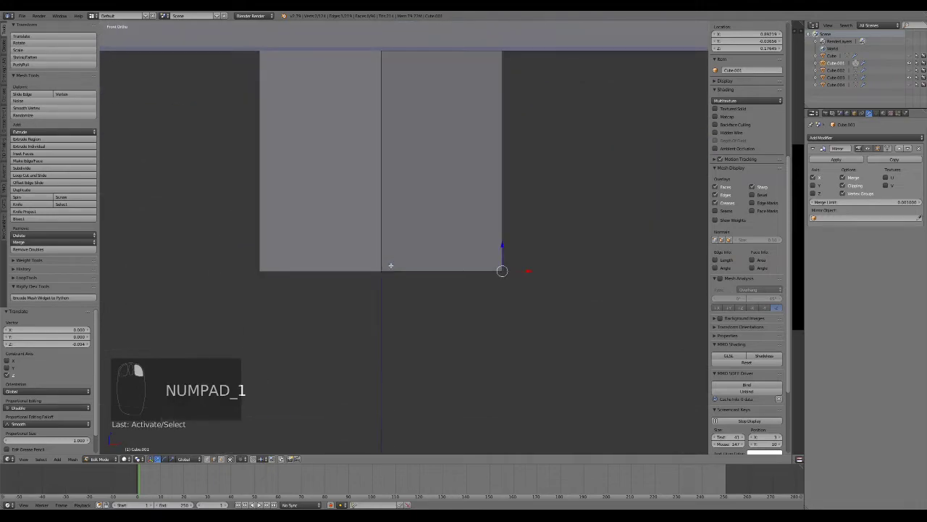
pyautogui.hotkey('ctrl', 'b')
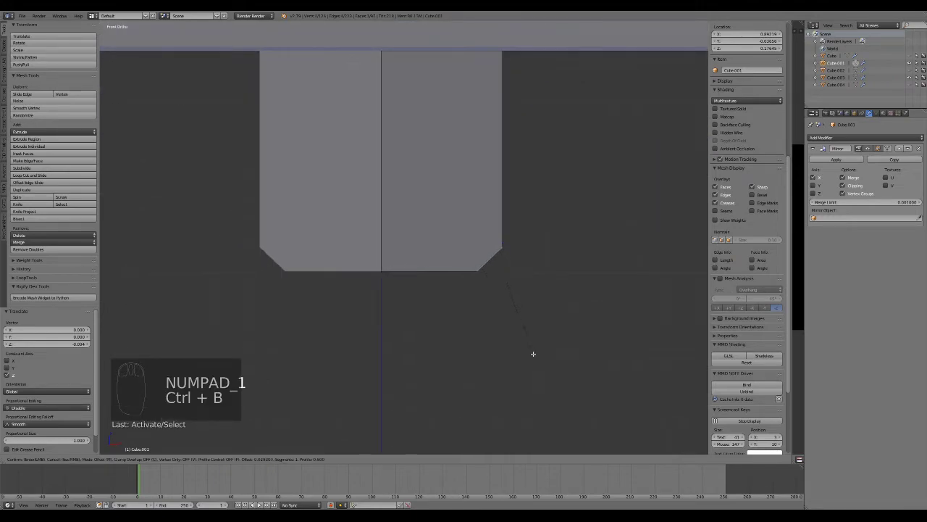
pyautogui.scroll(3, 540, 379)
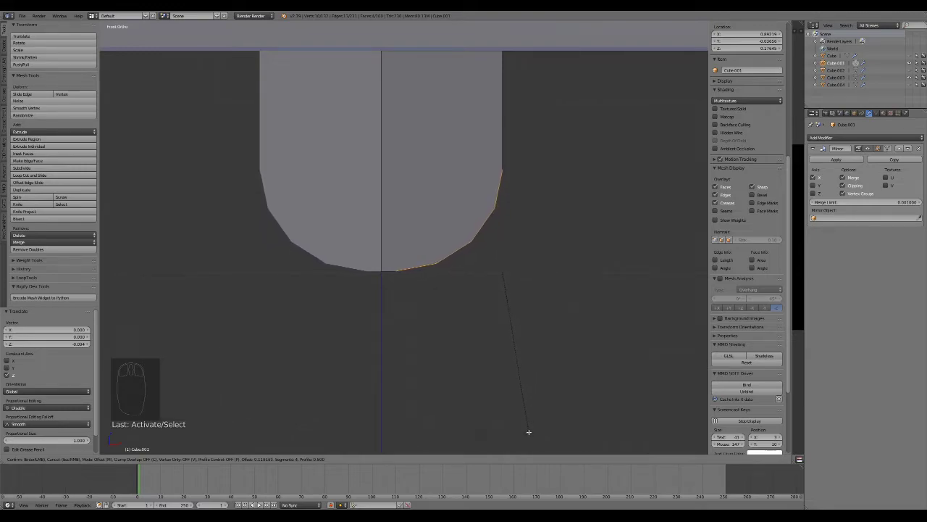
pyautogui.click(528, 427)
pyautogui.scroll(-5, 528, 425)
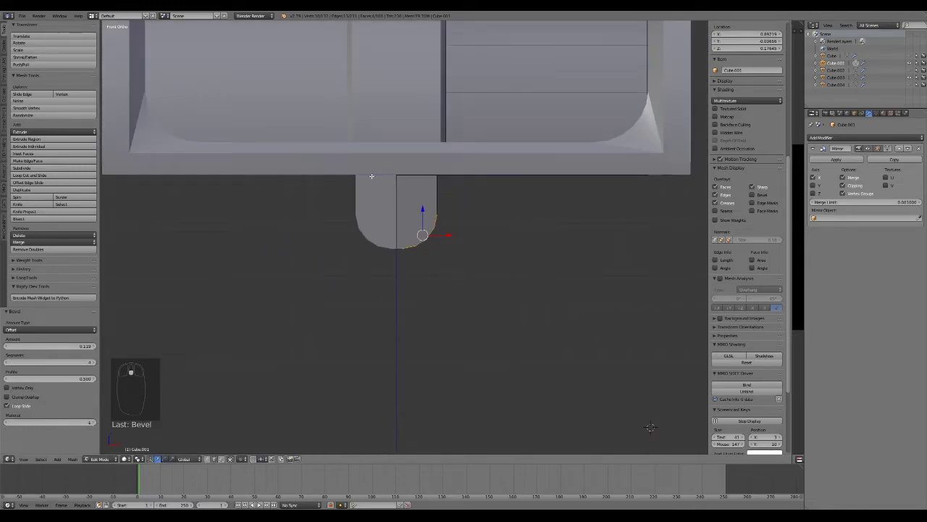
pyautogui.scroll(5, 471, 232)
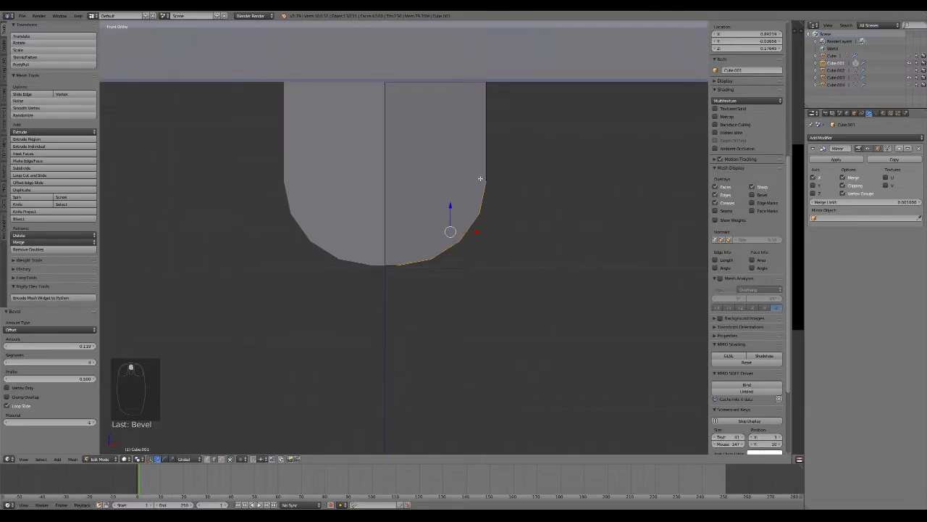
pyautogui.hotkey('ctrl', 'r')
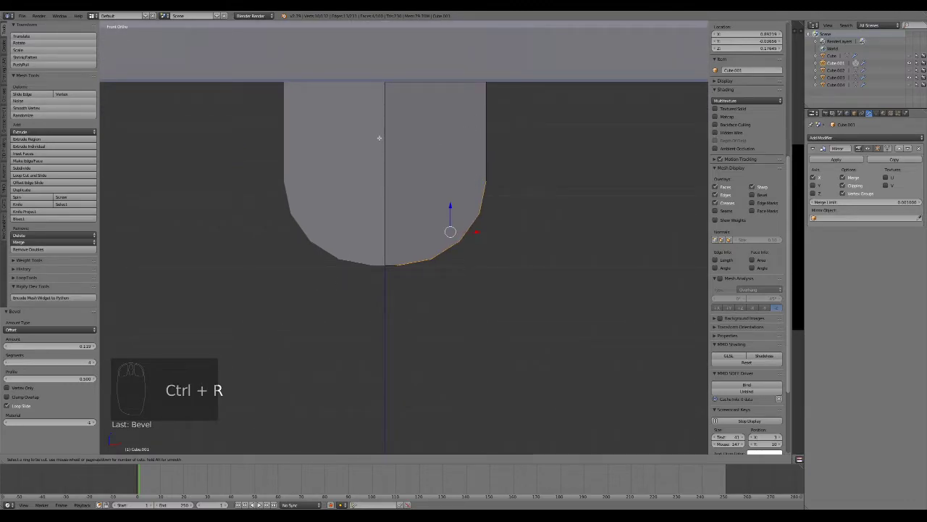
pyautogui.hotkey('ctrl', 'z')
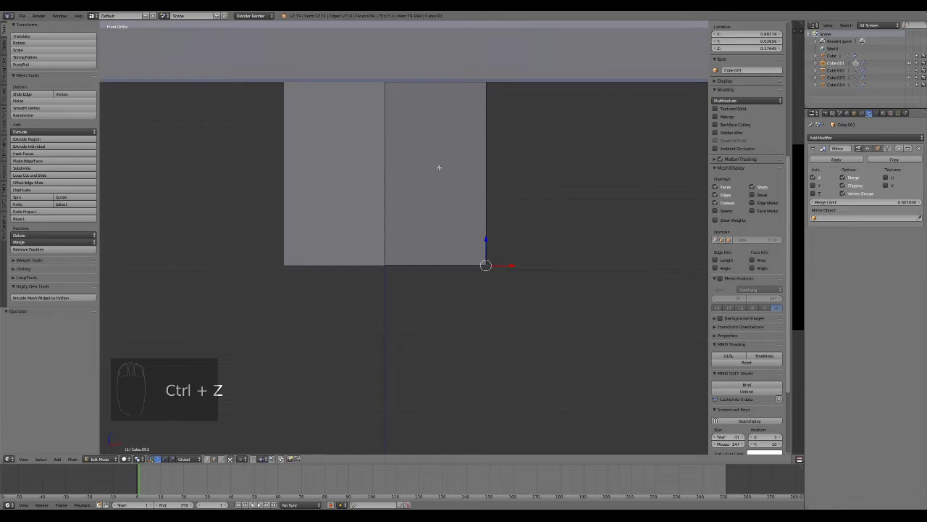
# Cut one horizontal edge loop around the tab, slid towards the lid's rim by a factor of 0.421
pyautogui.hotkey('ctrl', 'r')
pyautogui.click(392, 159)
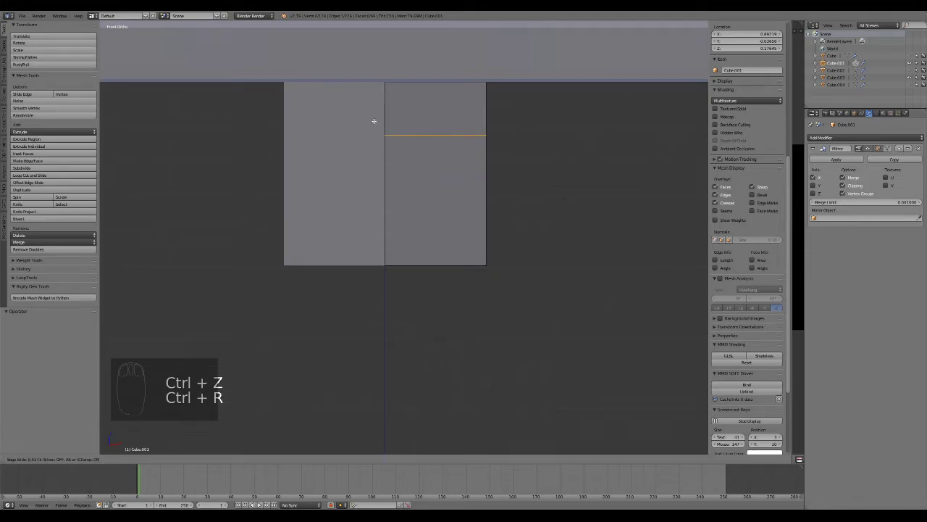
pyautogui.click(375, 124)
# Bevel the tab's lower side corner edge with 5 segments and an amount of 0.124 to round its end
pyautogui.moveTo(493, 246); pyautogui.dragTo(464, 268, button='middle')
pyautogui.click(462, 268)
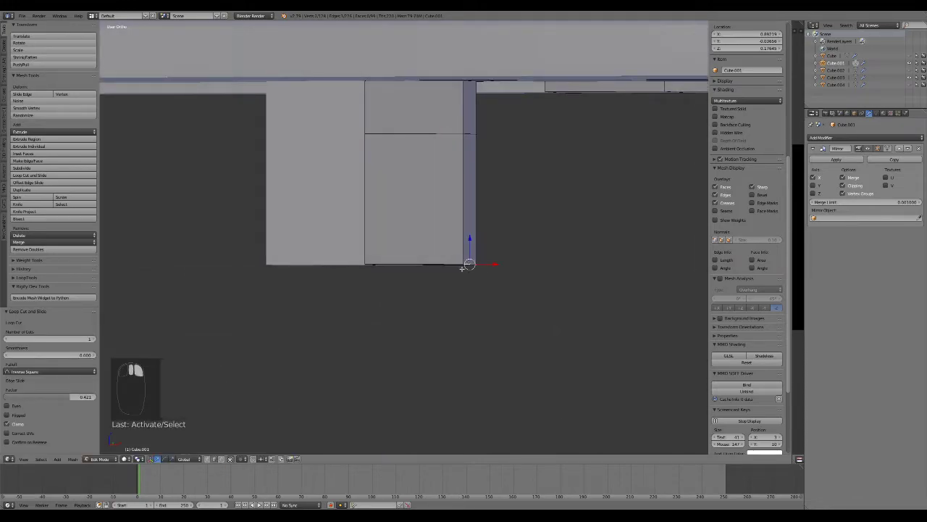
pyautogui.press('KP_1')
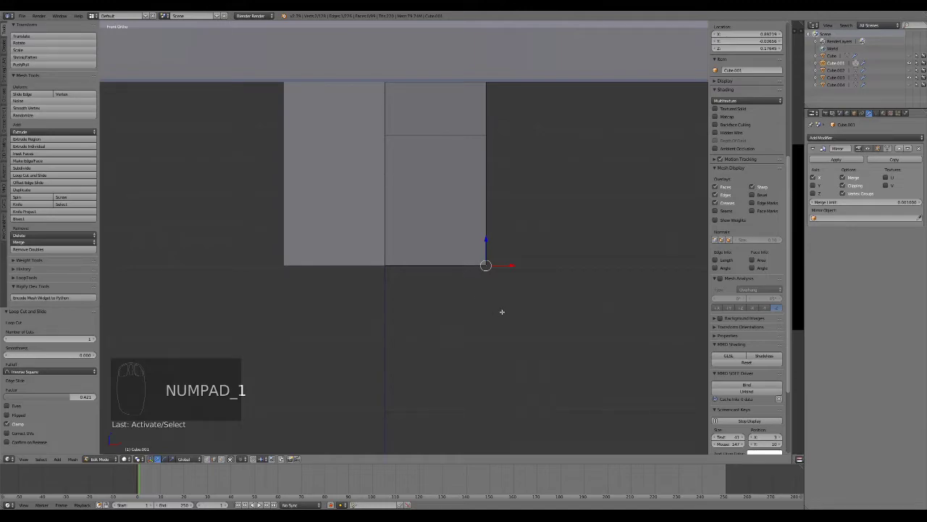
pyautogui.hotkey('ctrl', 'r')
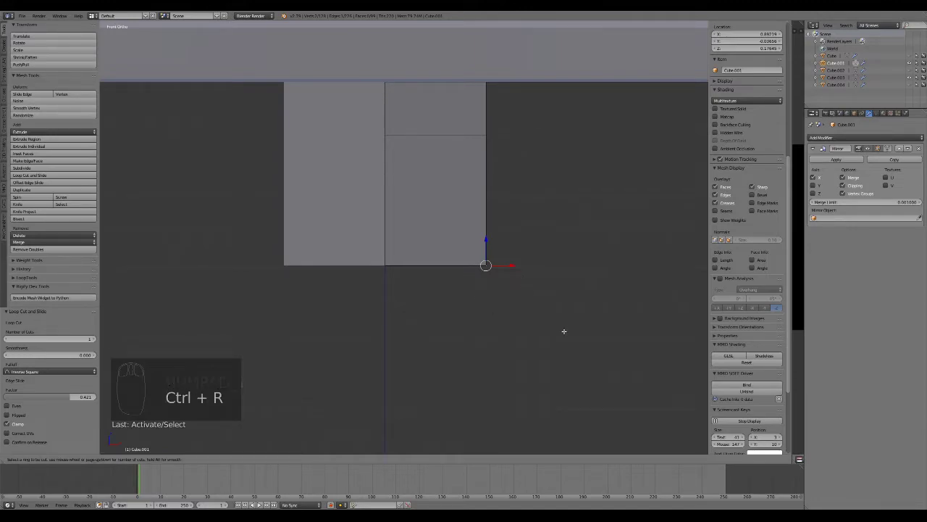
pyautogui.rightClick(551, 319)
pyautogui.hotkey('ctrl', 'b')
pyautogui.scroll(4, 571, 331)
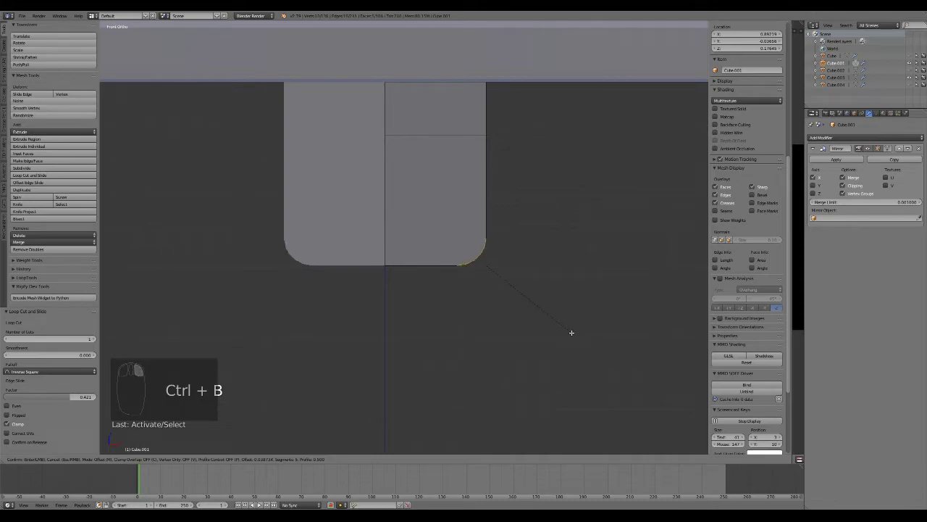
pyautogui.click(591, 398)
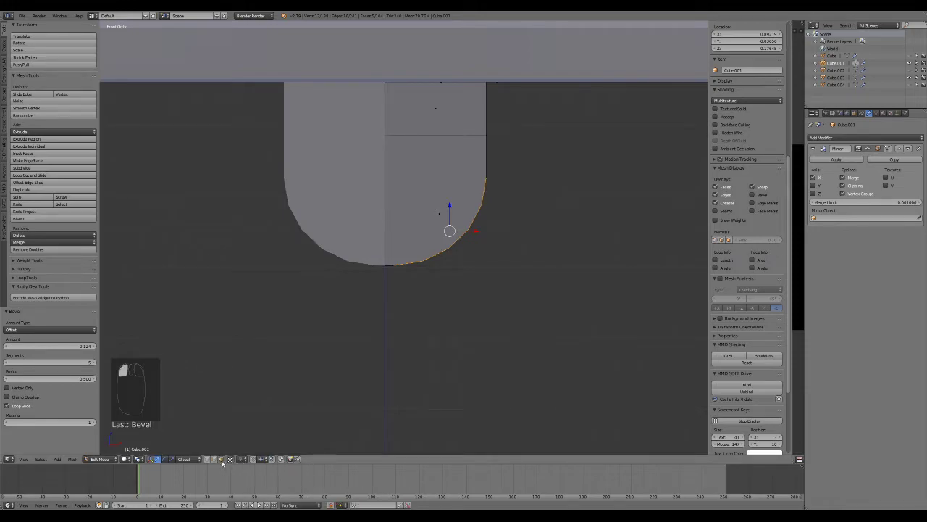
# Extrude the tab's rounded front face in place and scale it down to form an inset
pyautogui.click(436, 199)
pyautogui.press('e')
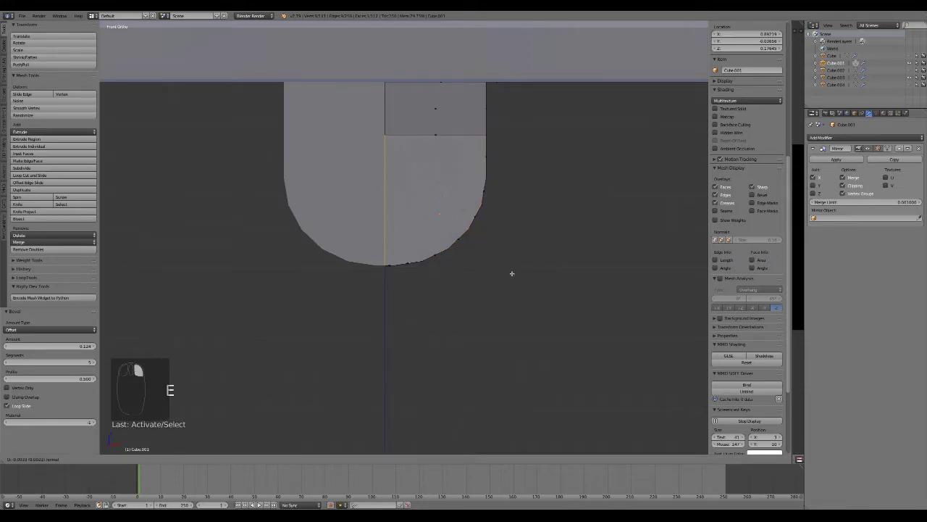
pyautogui.rightClick(563, 290)
pyautogui.press('s')
pyautogui.click(503, 244)
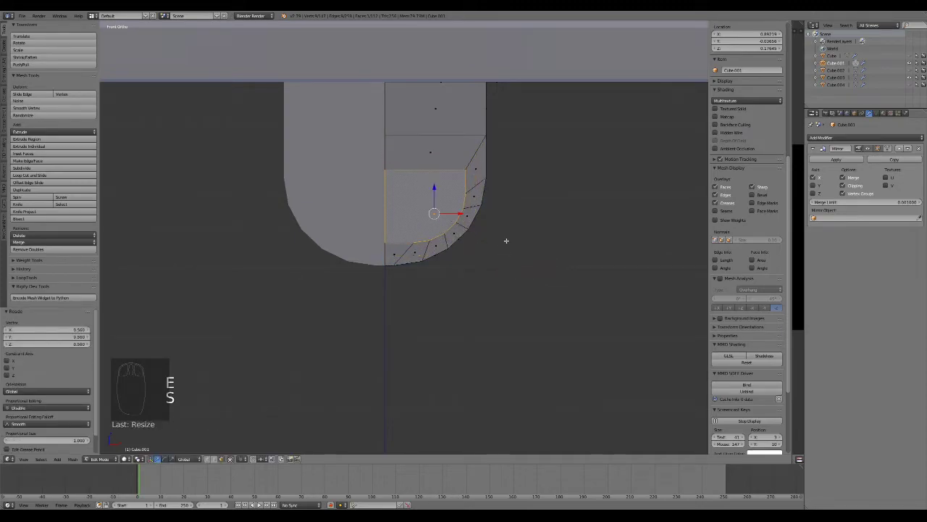
# Shape the inset face with LoopTools Circle, scale it down, and raise it slightly within the tab
pyautogui.press('w')
pyautogui.click(537, 215)
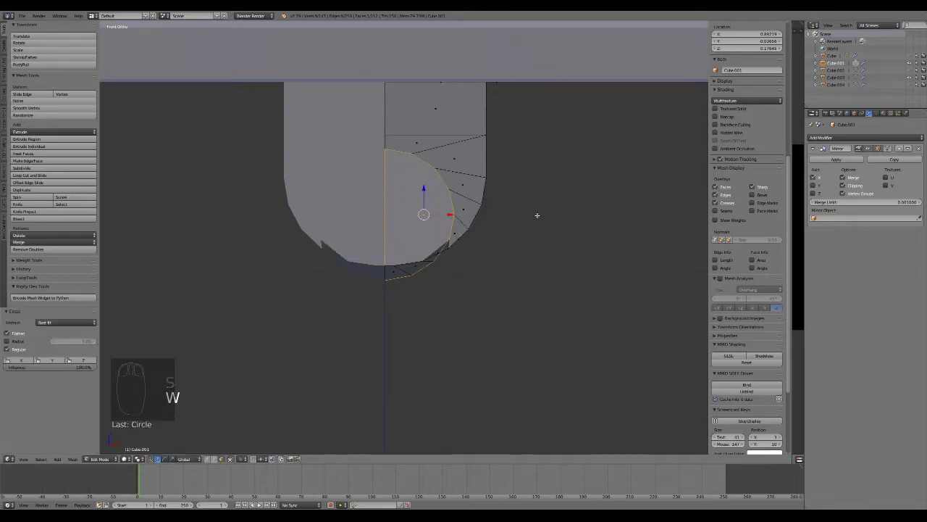
pyautogui.press('s')
pyautogui.click(485, 282)
pyautogui.press('g')
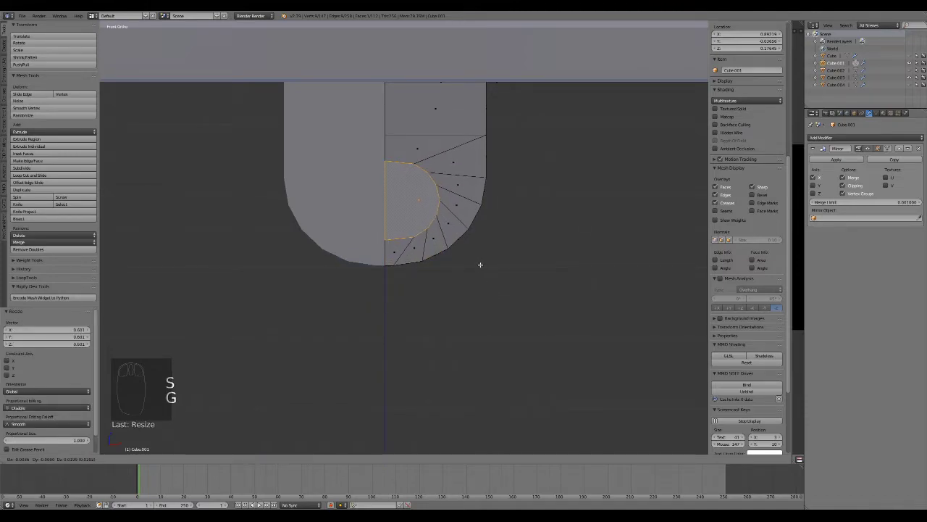
pyautogui.click(478, 264)
# Undo the circle shaping and inset on the tab's front face
pyautogui.moveTo(488, 265); pyautogui.dragTo(394, 251, button='middle')
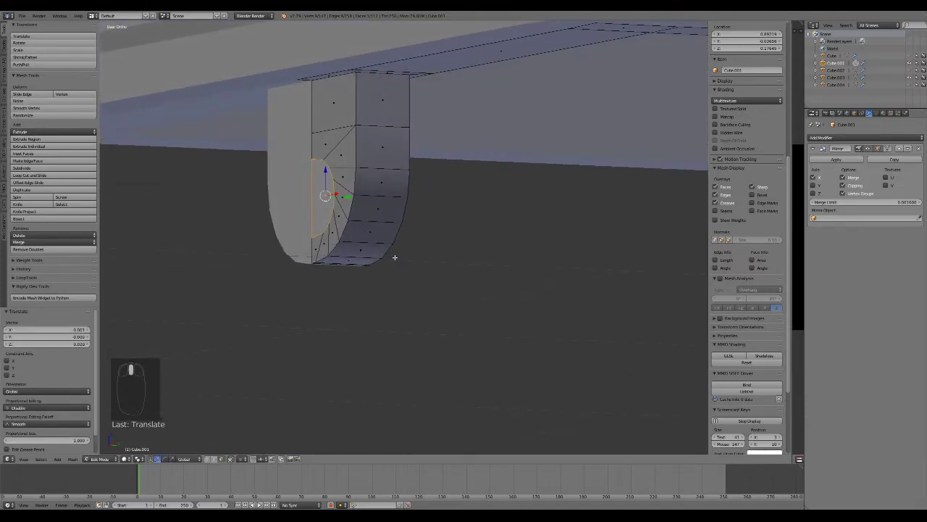
pyautogui.hotkey('ctrl', 'z')
pyautogui.hotkey('ctrl', 'z')
pyautogui.hotkey('ctrl', 'z')
pyautogui.hotkey('ctrl', 'z')
pyautogui.hotkey('ctrl', 'z')
pyautogui.hotkey('ctrl', 'z')
# Extrude the tab's rounded front and back faces together in place, and try Shrink/Fatten on them
pyautogui.moveTo(408, 262); pyautogui.dragTo(393, 277, button='middle')
pyautogui.rightClick(346, 235)
pyautogui.press('e')
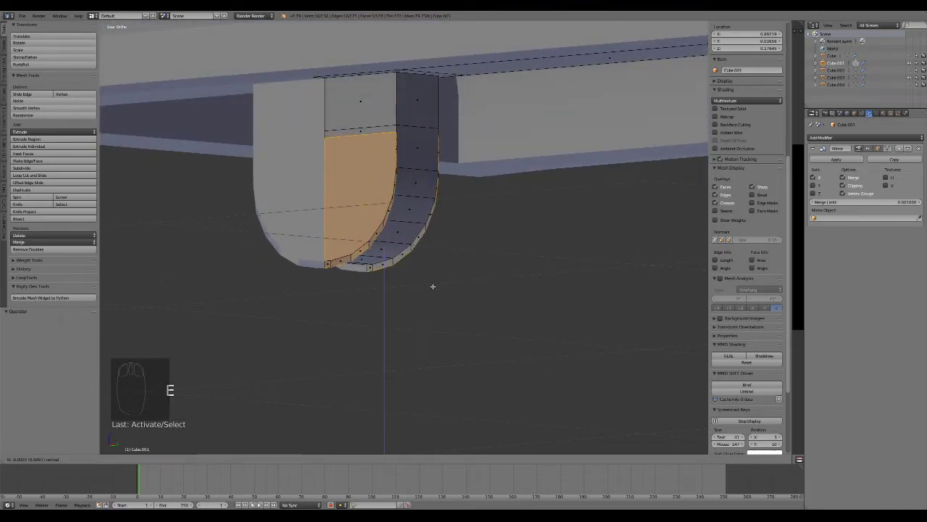
pyautogui.rightClick(433, 377)
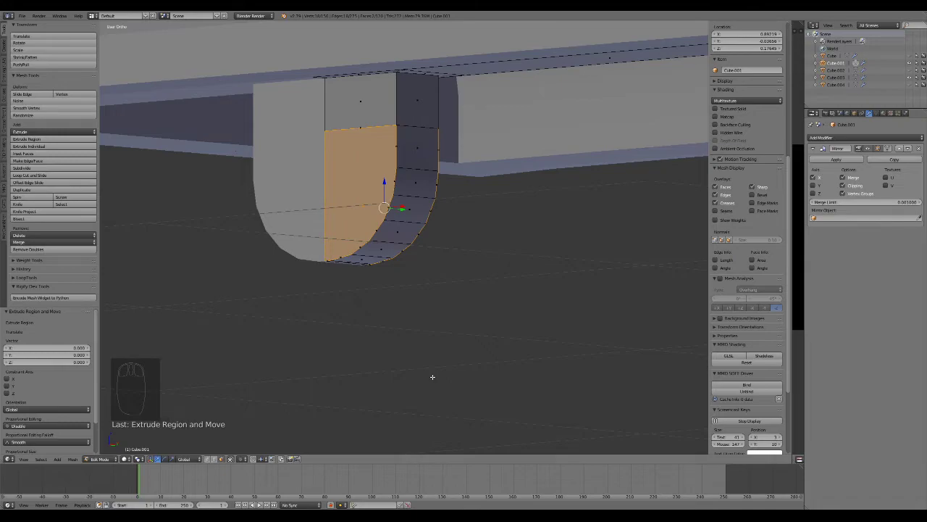
pyautogui.hotkey('alt', 's')
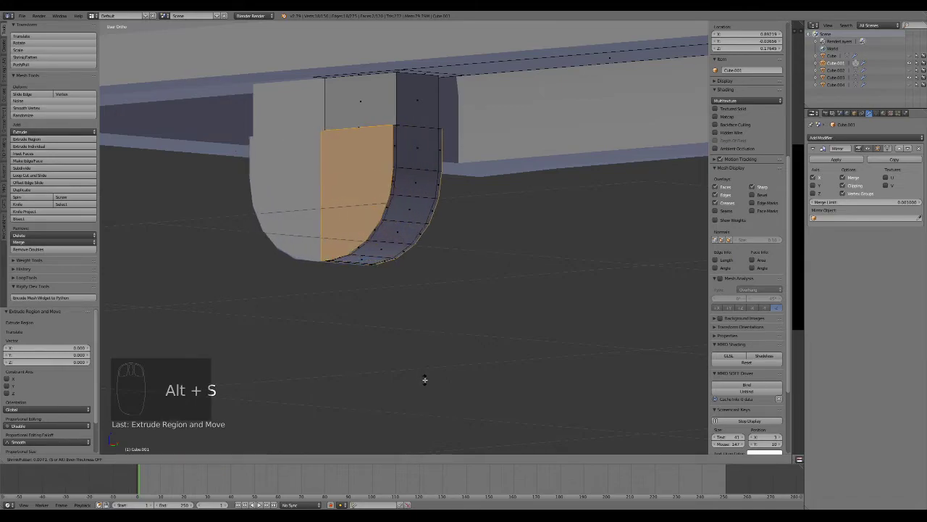
pyautogui.rightClick(424, 379)
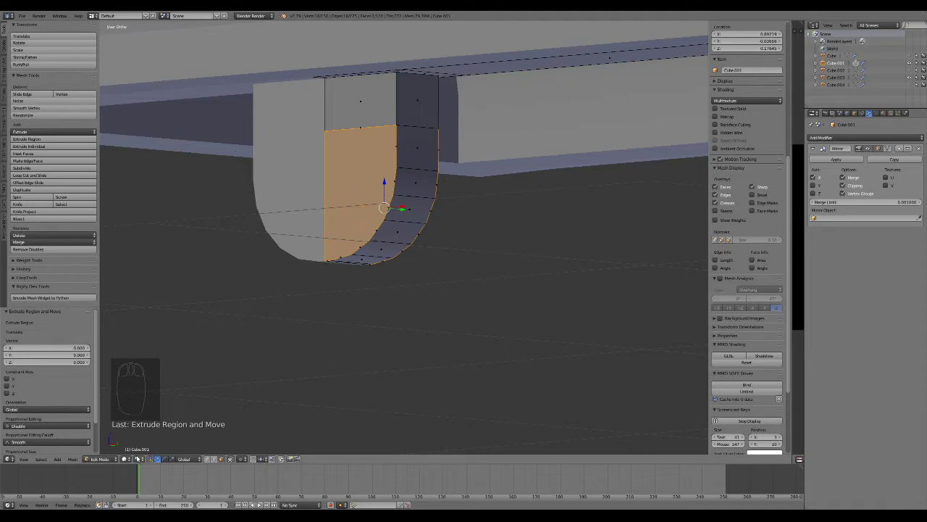
# Set the pivot point to Individual Origins and scale the extruded front and back faces to 0.426
pyautogui.click(138, 459)
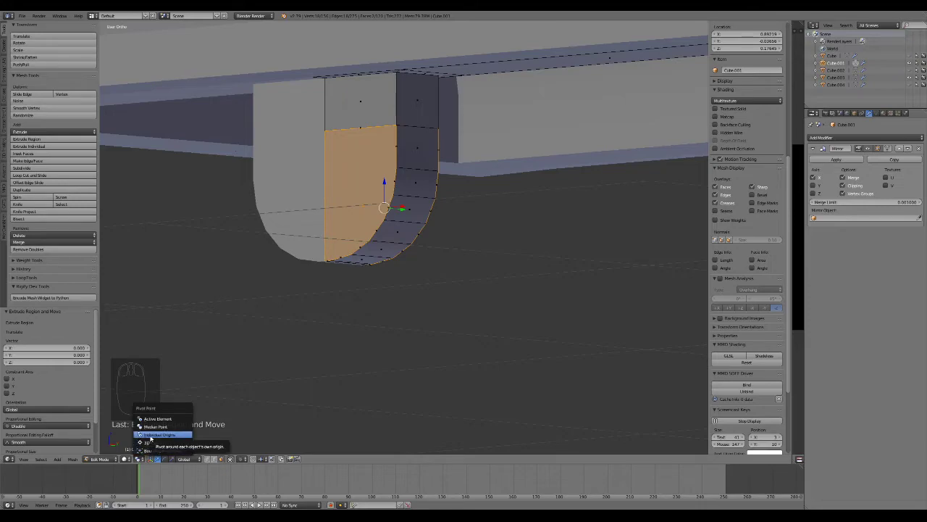
pyautogui.click(150, 435)
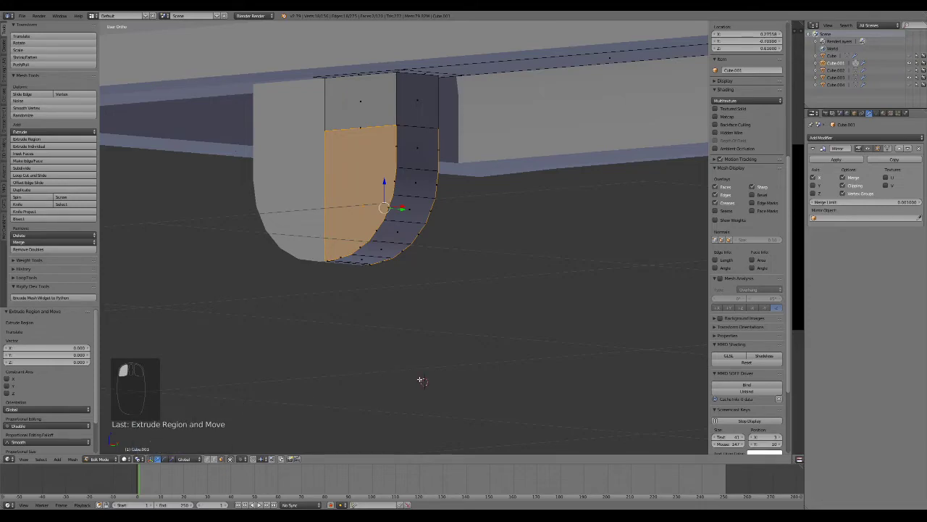
pyautogui.press('s')
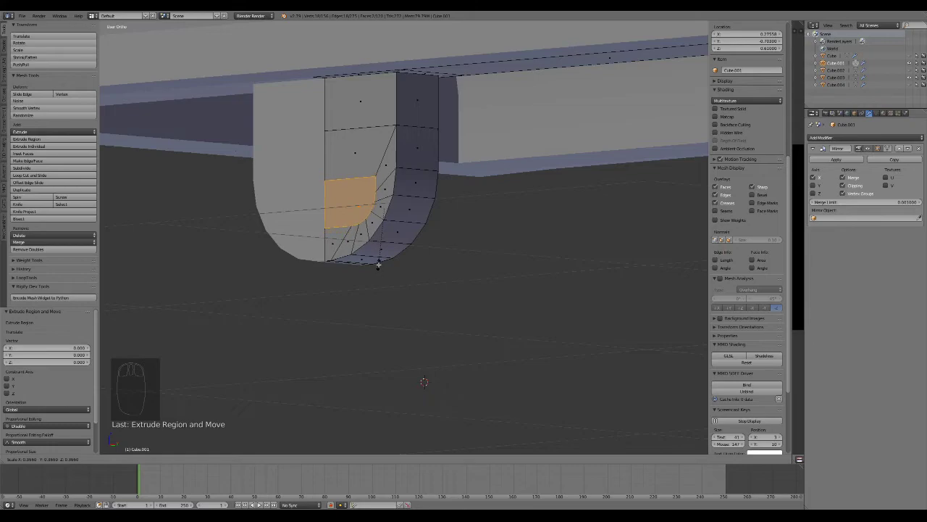
pyautogui.click(379, 268)
# Move the two inset faces along X to the tab's mirror centre line
pyautogui.moveTo(379, 268); pyautogui.dragTo(391, 217, button='middle')
pyautogui.press('g')
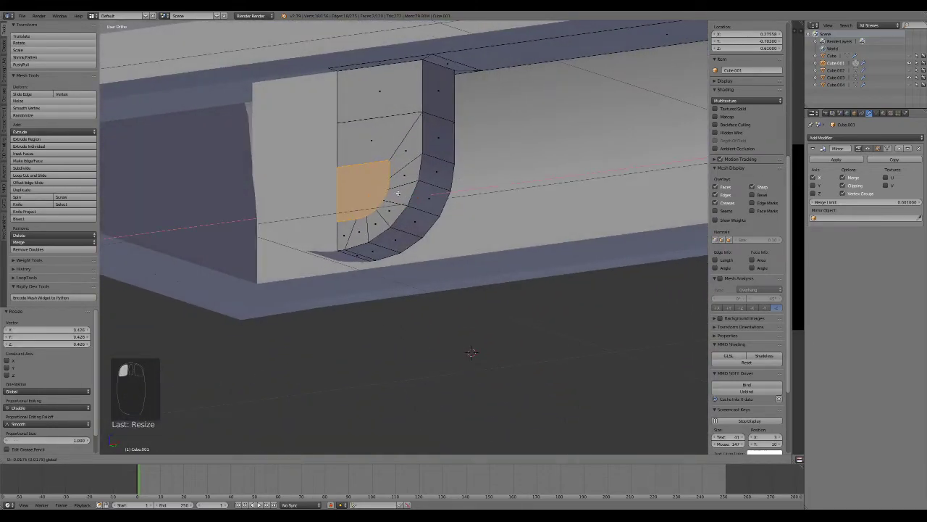
pyautogui.click(392, 192)
# Shape the two inset faces on the latch tab with LoopTools Circle, adjust their placement and scale them down
pyautogui.press('KP_1')
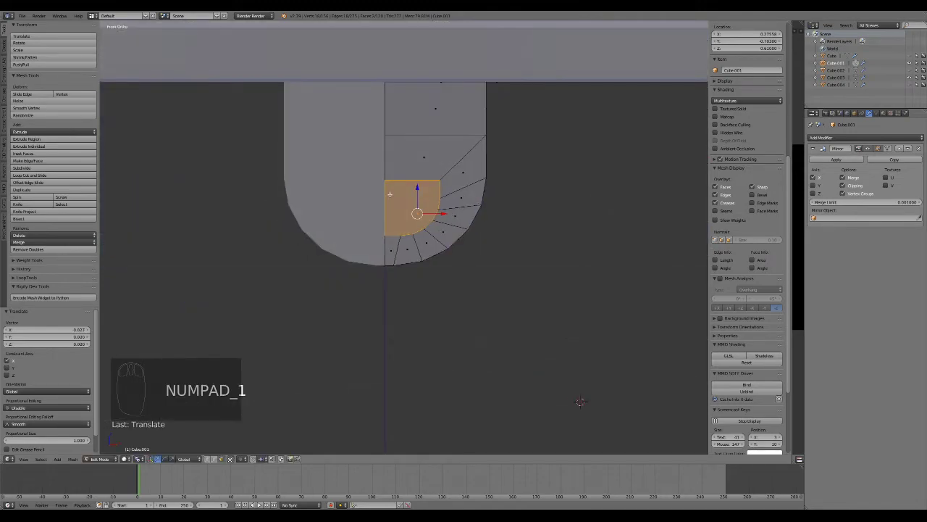
pyautogui.press('w')
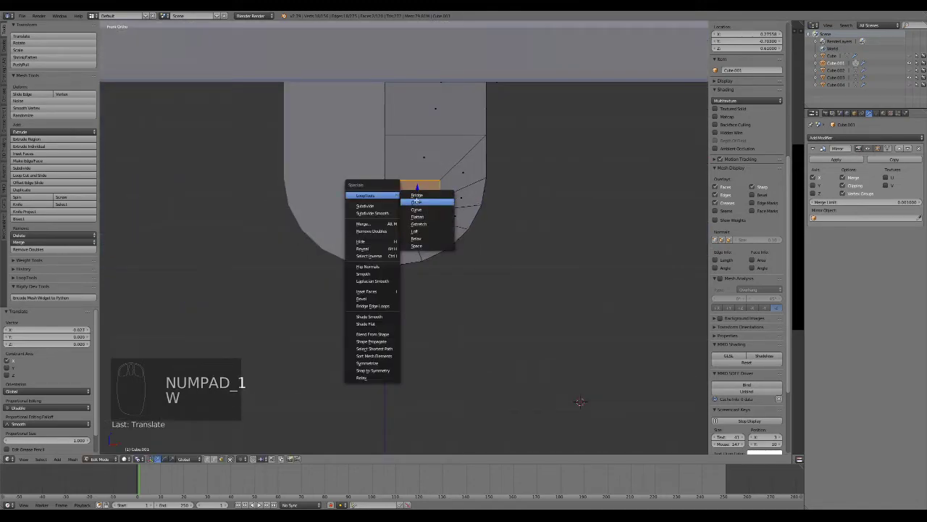
pyautogui.click(416, 202)
pyautogui.moveTo(411, 182); pyautogui.dragTo(410, 182)
pyautogui.press('s')
pyautogui.click(524, 264)
# Enlarge the half-circle faces slightly and move them along X to fit the tab's mirror centre line
pyautogui.moveTo(483, 238)
pyautogui.mouseDown(button='middle')
pyautogui.moveTo(442, 242)
pyautogui.moveTo(470, 245)
pyautogui.mouseUp(button='middle')
pyautogui.press('KP_1')
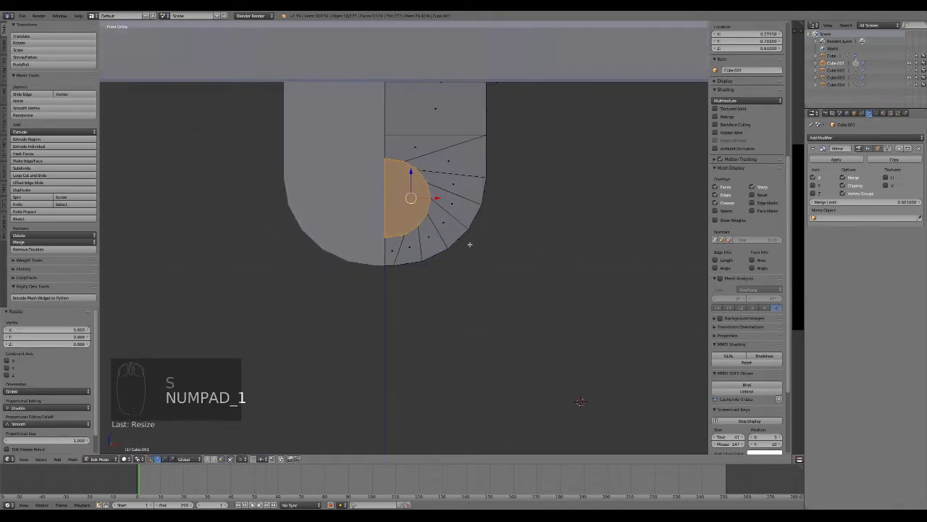
pyautogui.press('s')
pyautogui.click(502, 244)
pyautogui.moveTo(429, 199); pyautogui.dragTo(437, 199)
pyautogui.moveTo(463, 254); pyautogui.dragTo(401, 260, button='middle')
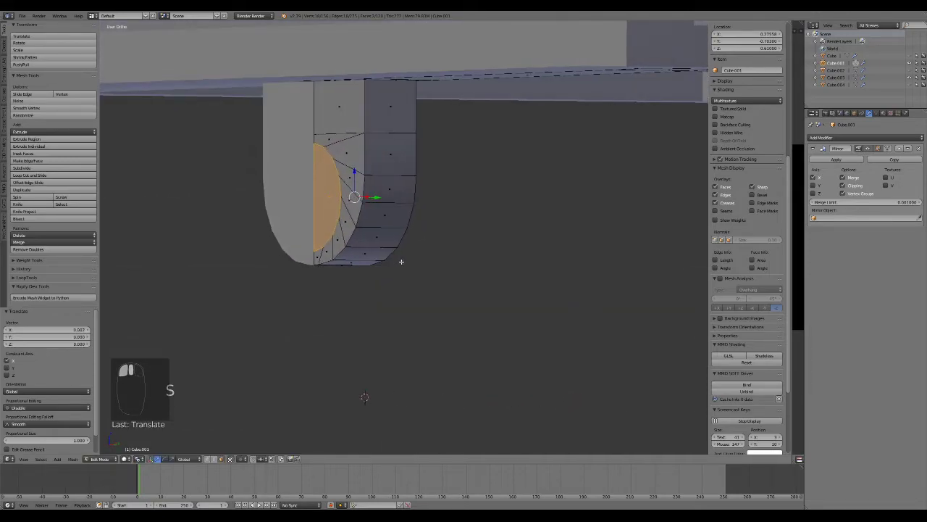
# Delete the circular faces on the tab's front and back as faces only, undoing a first deletion by vertices
pyautogui.press('x')
pyautogui.click(402, 265)
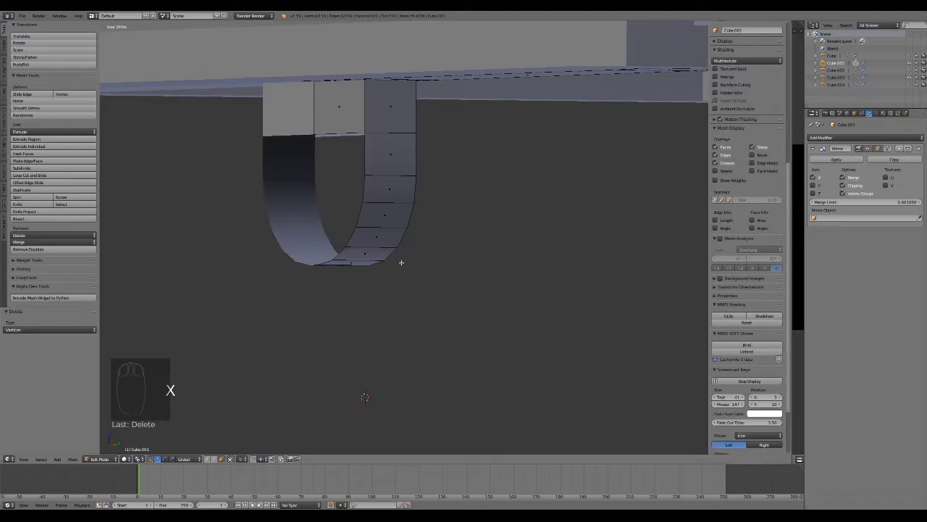
pyautogui.hotkey('ctrl', 'z')
pyautogui.press('x')
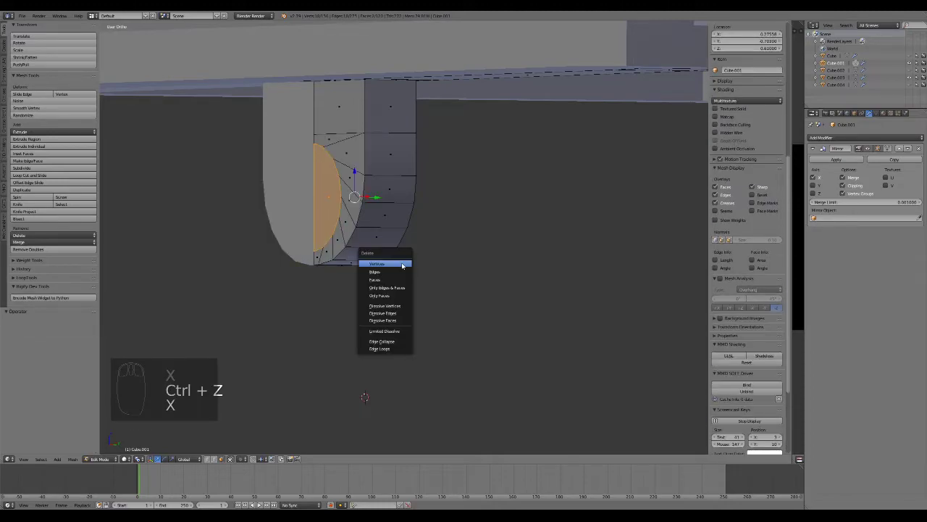
pyautogui.click(391, 278)
pyautogui.moveTo(391, 277); pyautogui.dragTo(451, 255, button='middle')
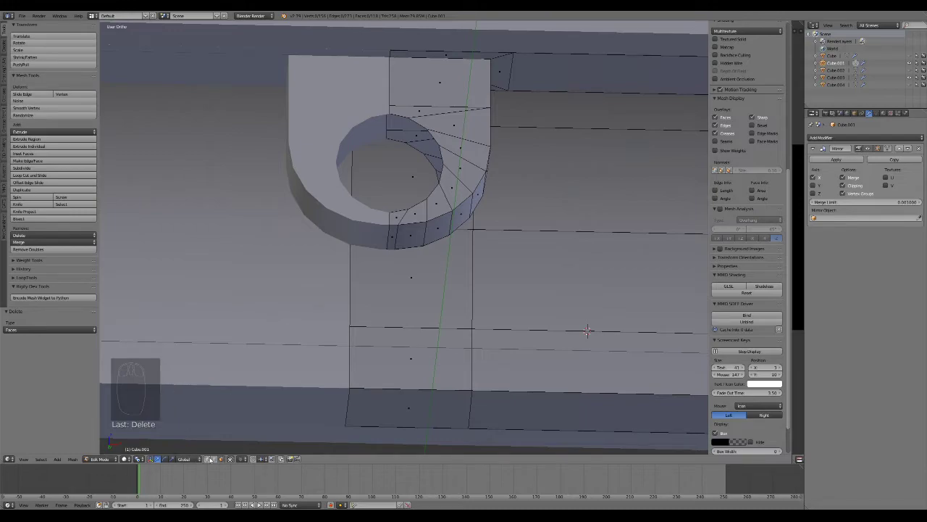
# Select the front and back edge loops of the tab's hole and connect them with LoopTools Bridge
pyautogui.keyDown('alt'); pyautogui.rightClick(436, 137); pyautogui.keyUp('alt')
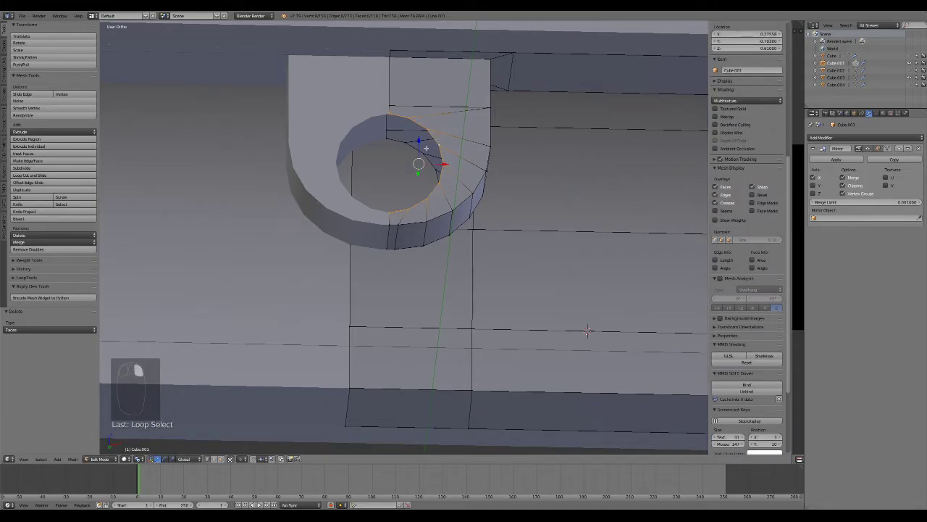
pyautogui.moveTo(415, 149); pyautogui.dragTo(486, 215, button='middle')
pyautogui.moveTo(616, 423); pyautogui.dragTo(581, 413, button='middle')
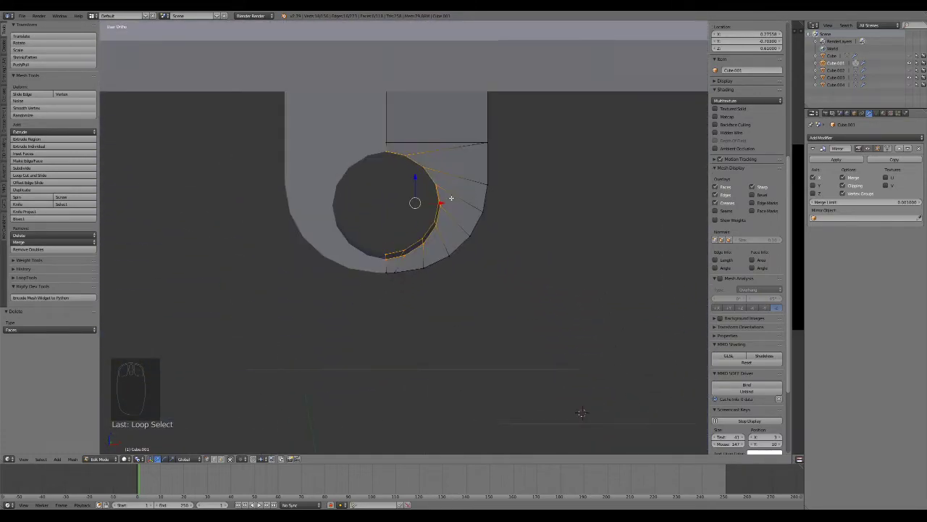
pyautogui.press('w')
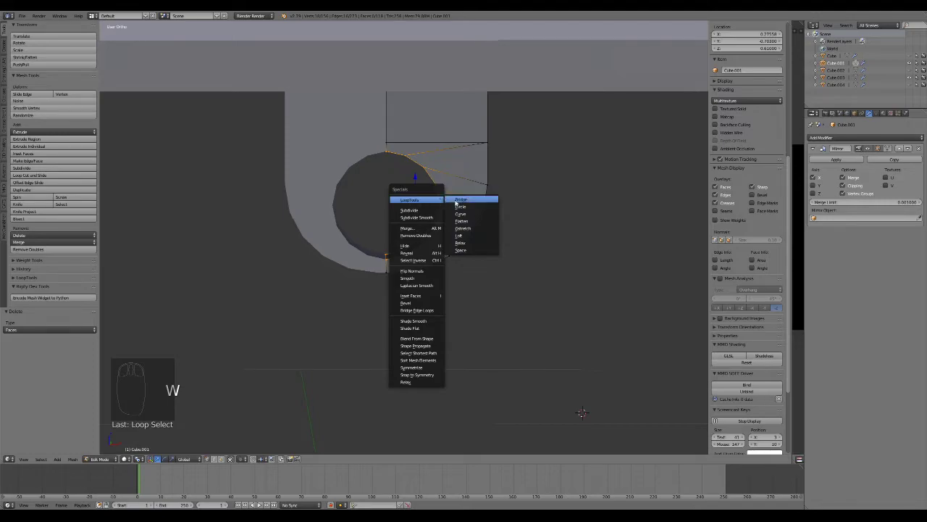
pyautogui.click(459, 200)
pyautogui.scroll(3, 457, 203)
pyautogui.moveTo(457, 204); pyautogui.dragTo(476, 265, button='middle')
# Leave Edit Mode and unhide the remaining parts of the chest
pyautogui.press('Tab')
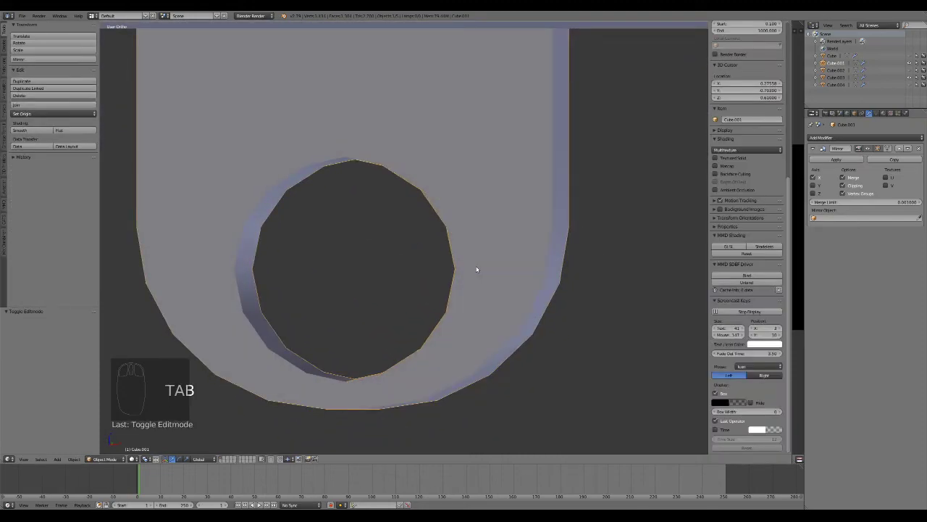
pyautogui.scroll(-10, 476, 270)
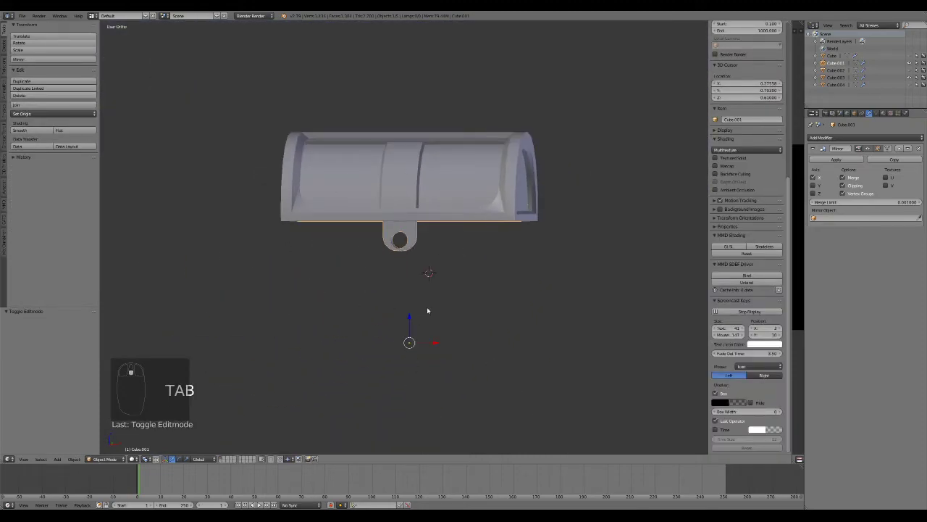
pyautogui.scroll(5, 417, 320)
pyautogui.moveTo(399, 311); pyautogui.dragTo(436, 292, button='middle')
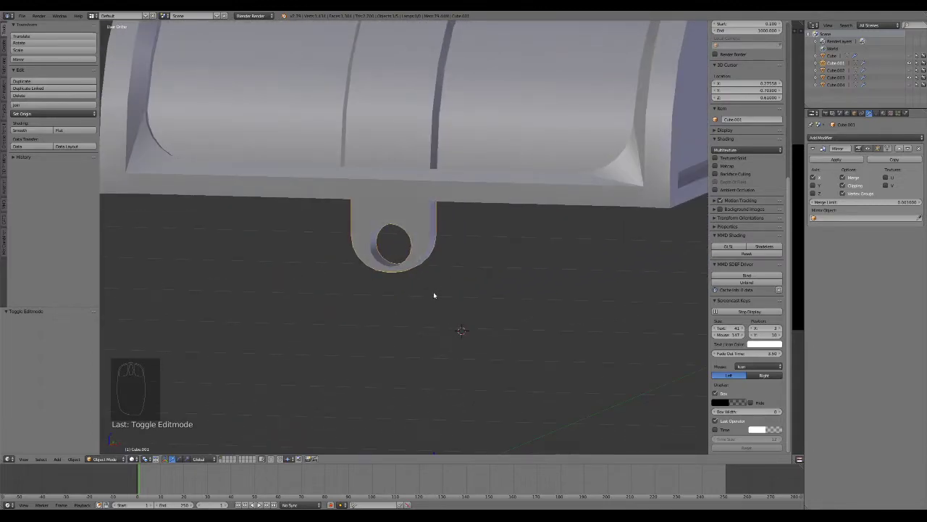
pyautogui.hotkey('alt', 'h')
pyautogui.scroll(-5, 433, 291)
pyautogui.moveTo(492, 283); pyautogui.dragTo(457, 308, button='middle')
pyautogui.scroll(3, 457, 307)
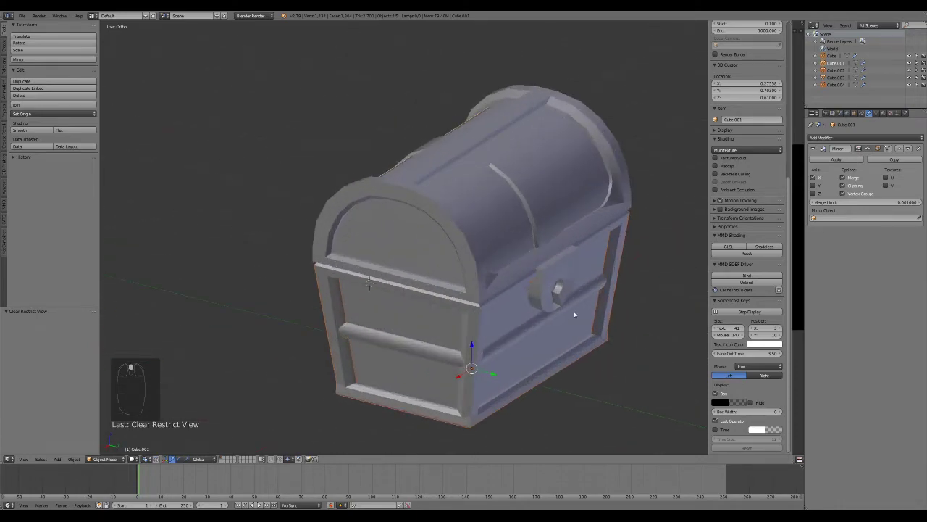
# Try removing the latch tab's Mirror modifier, undo that, and turn off the modifier's Y-axis mirroring
pyautogui.click(423, 256)
pyautogui.moveTo(423, 257); pyautogui.dragTo(489, 260, button='middle')
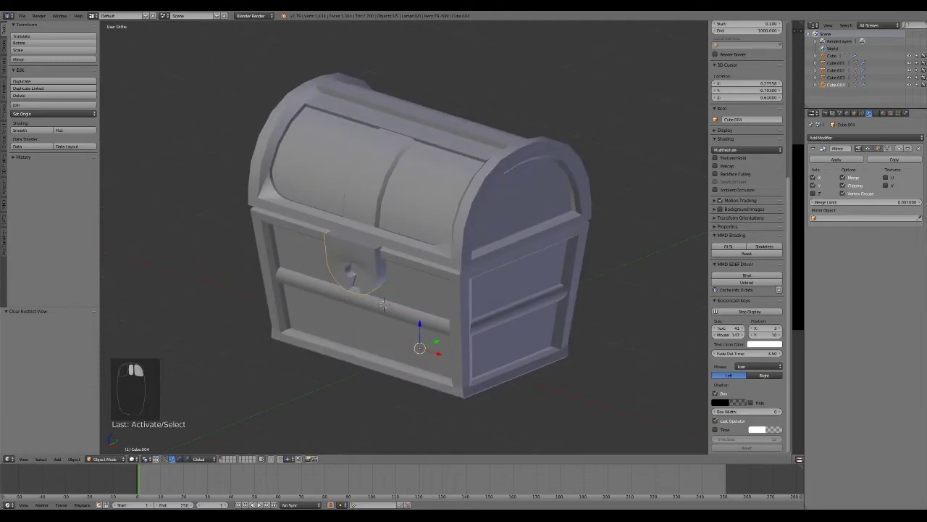
pyautogui.click(919, 148)
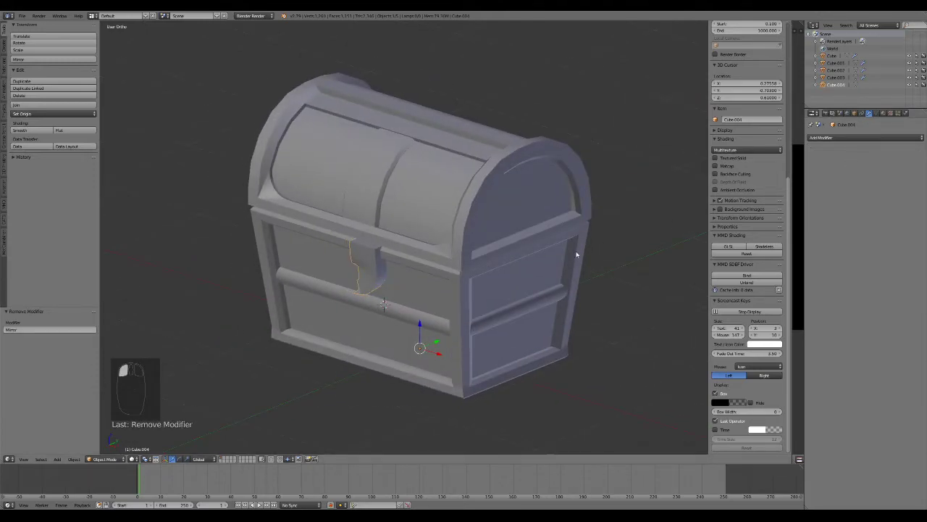
pyautogui.hotkey('ctrl', 'z')
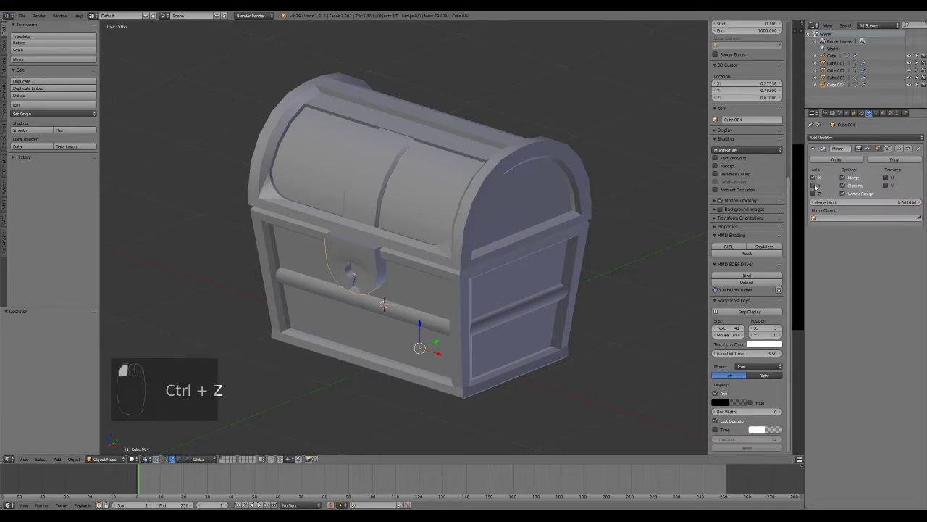
# Select the middle edge loop of the end panel's horizontal rail on the chest body and raise it 0.311 along Z
pyautogui.moveTo(507, 255); pyautogui.dragTo(569, 231, button='middle')
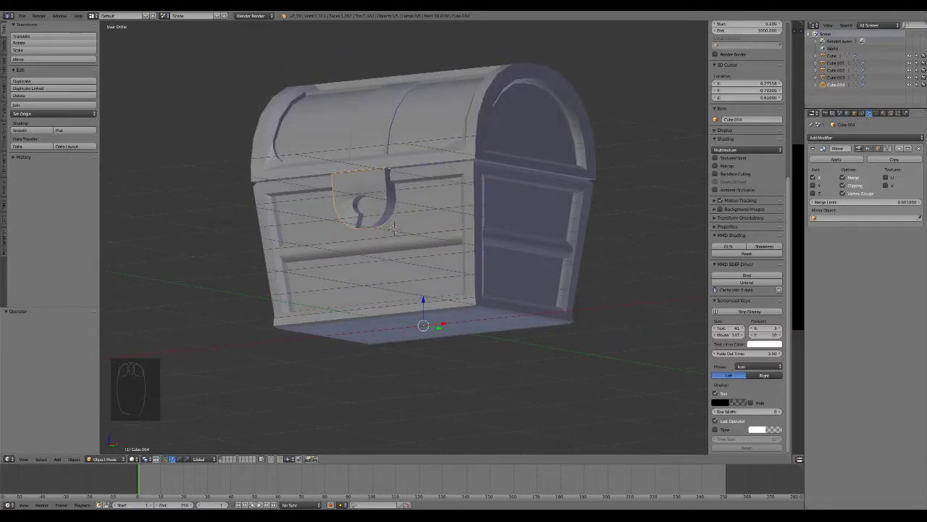
pyautogui.moveTo(478, 274); pyautogui.dragTo(397, 280, button='middle')
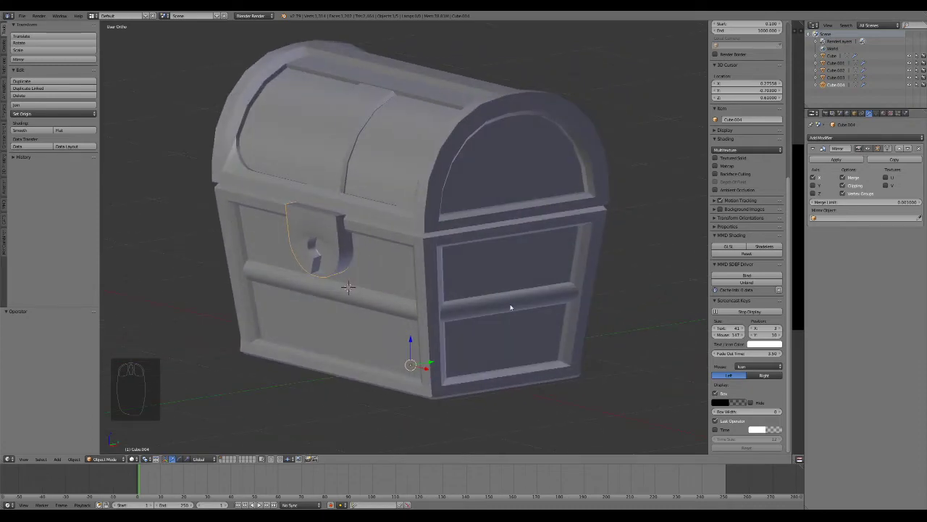
pyautogui.rightClick(510, 307)
pyautogui.press('Tab')
pyautogui.keyDown('alt'); pyautogui.rightClick(510, 301); pyautogui.keyUp('alt')
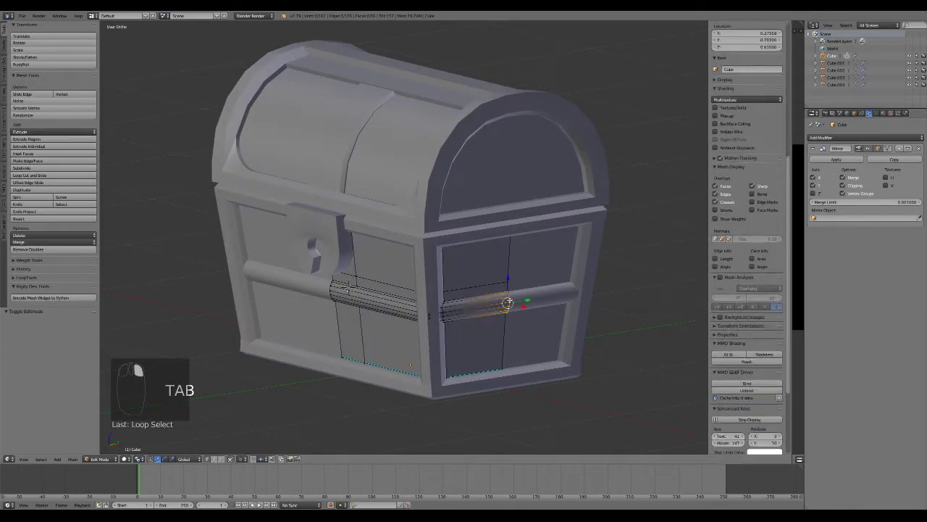
pyautogui.moveTo(510, 300); pyautogui.dragTo(514, 237, button='right')
pyautogui.click(515, 234)
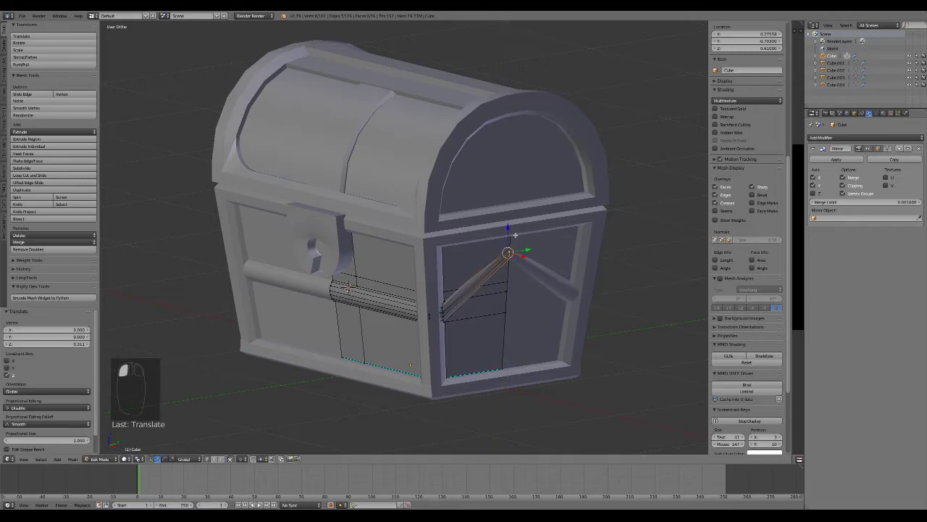
# Shift the raised rail loop outward along X and slightly upward in front wireframe view to follow the slanted end panel
pyautogui.press('KP_1')
pyautogui.press('z')
pyautogui.scroll(8, 536, 246)
pyautogui.moveTo(577, 190); pyautogui.dragTo(599, 187)
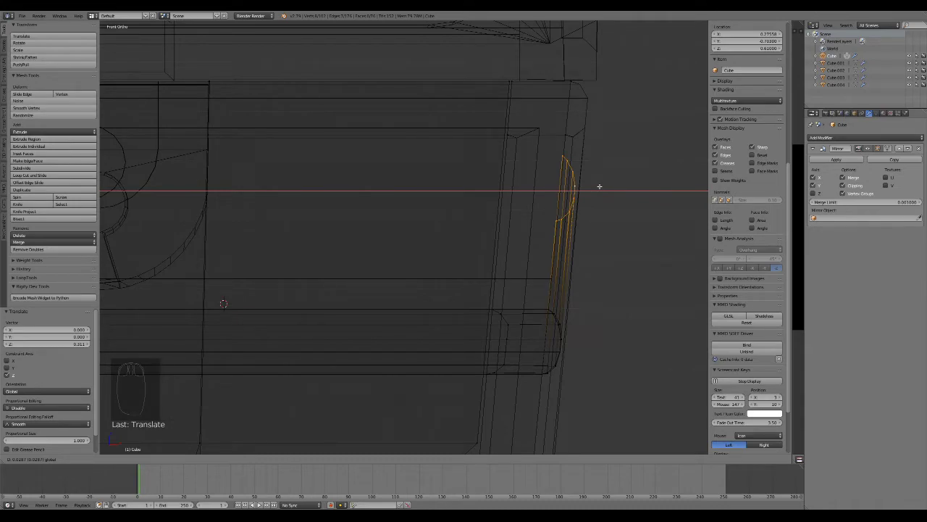
pyautogui.moveTo(599, 187); pyautogui.dragTo(599, 188)
pyautogui.press('g')
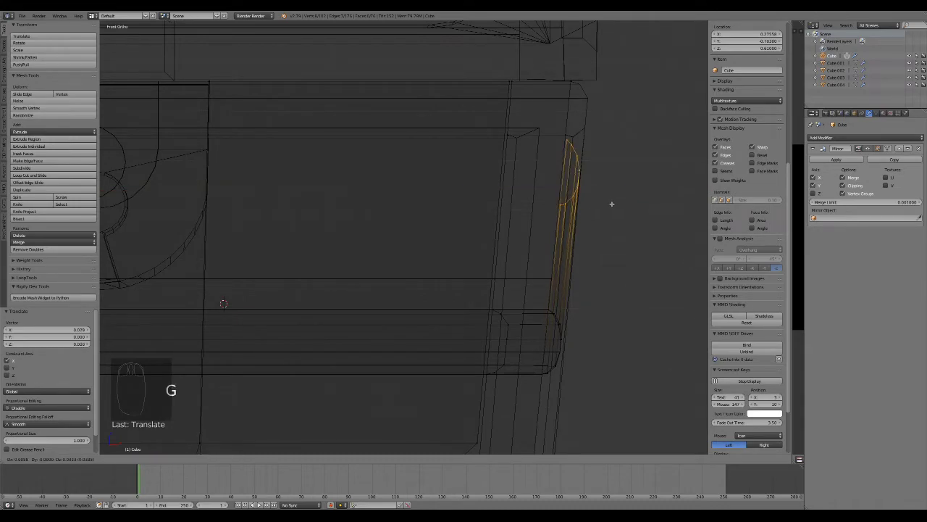
pyautogui.click(611, 200)
pyautogui.scroll(-5, 618, 254)
pyautogui.moveTo(618, 260); pyautogui.dragTo(545, 274, button='middle')
pyautogui.press('z')
pyautogui.moveTo(419, 316); pyautogui.dragTo(397, 263, button='middle')
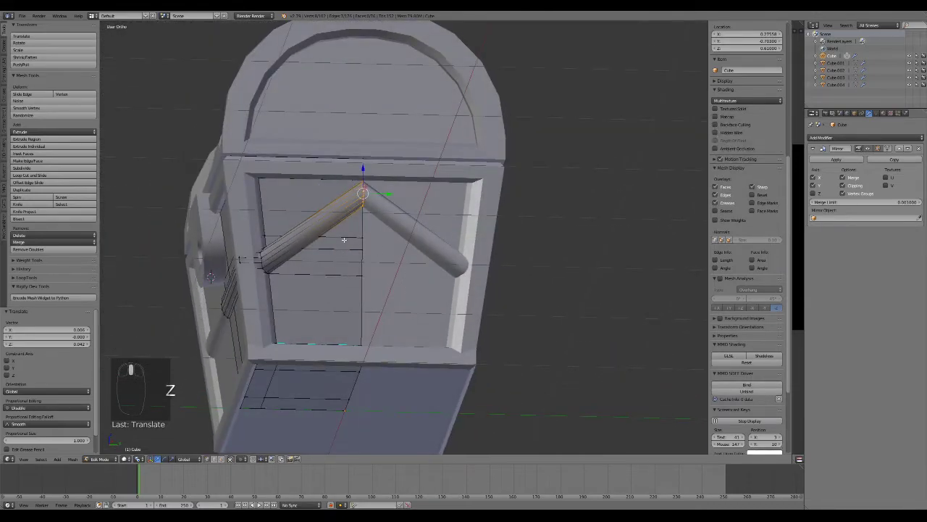
# Try bevelling the rail's peak, try a bevelled loop cut across the raised rail half, and undo these attempts
pyautogui.scroll(2, 347, 263)
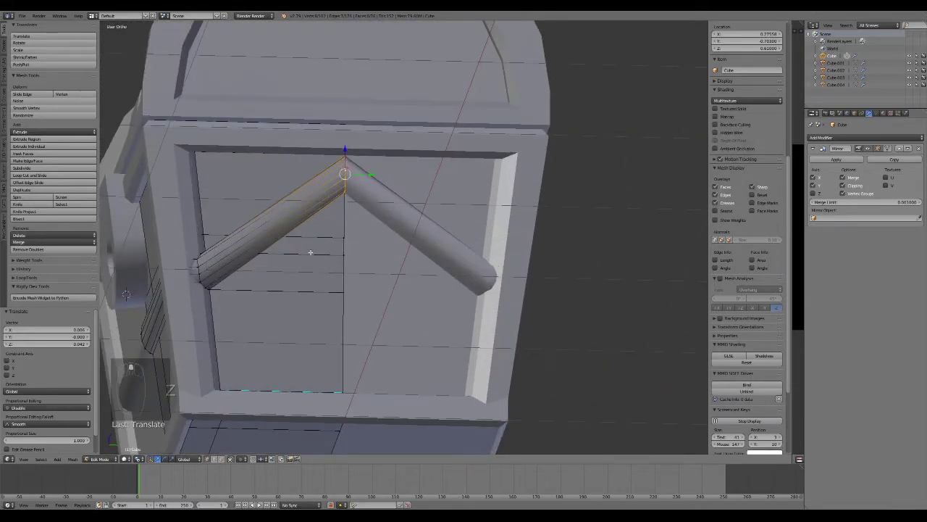
pyautogui.hotkey('ctrl', 'b')
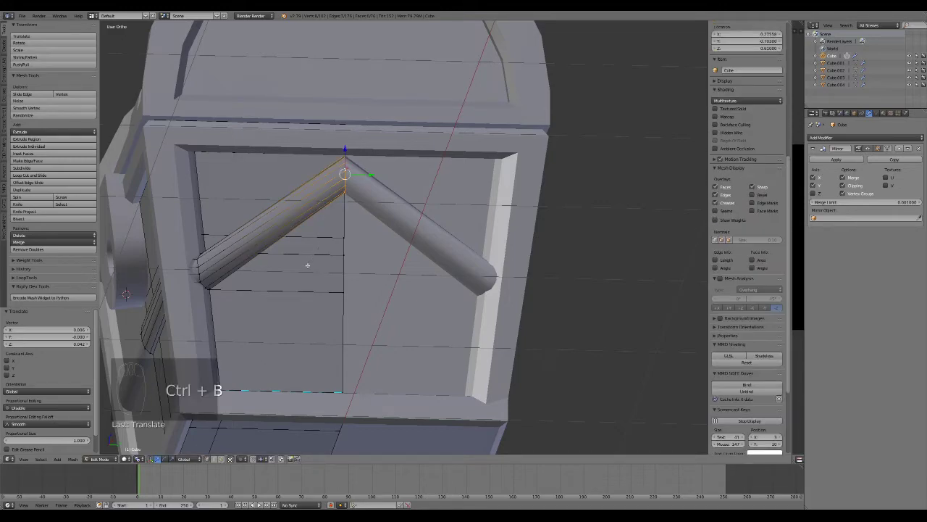
pyautogui.hotkey('ctrl', 'z')
pyautogui.hotkey('ctrl', 'r')
pyautogui.click(291, 235)
pyautogui.rightClick(290, 236)
pyautogui.hotkey('ctrl', 'b')
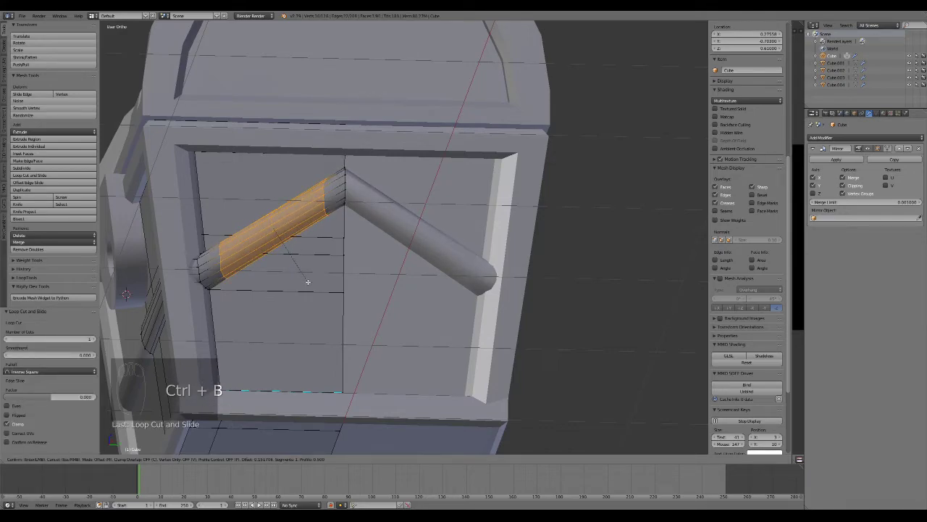
pyautogui.press('Escape')
pyautogui.hotkey('ctrl', 'z')
pyautogui.hotkey('ctrl', 'z')
pyautogui.hotkey('ctrl', 'z')
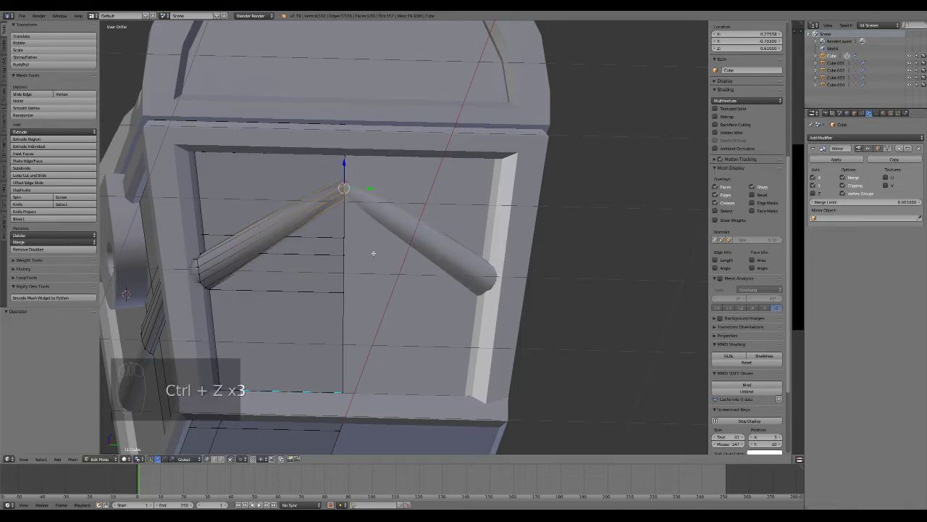
pyautogui.hotkey('ctrl', 'shift', 'z')
# Leave Edit Mode, check the Y-axis mirroring of the chest body and apply its Mirror modifier
pyautogui.moveTo(393, 263); pyautogui.dragTo(436, 275, button='middle')
pyautogui.press('Tab')
pyautogui.scroll(-6, 436, 276)
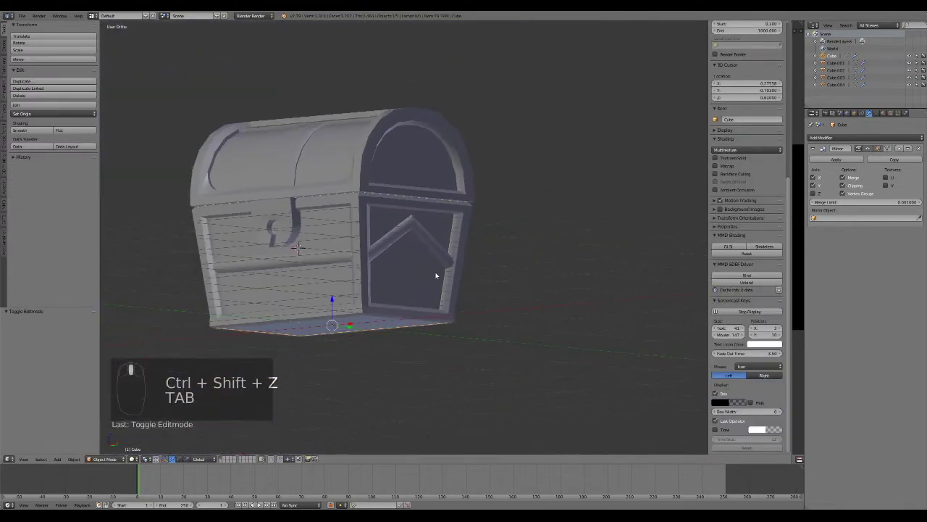
pyautogui.click(813, 185)
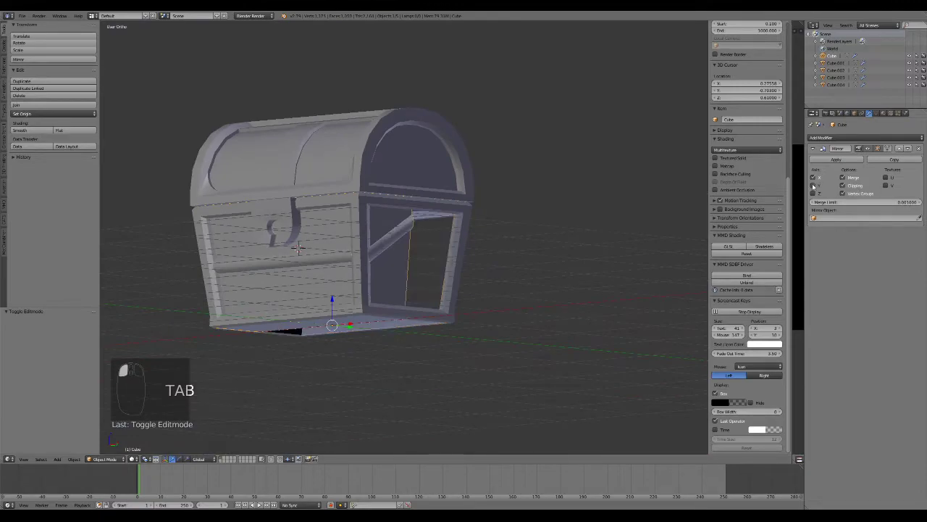
pyautogui.click(813, 186)
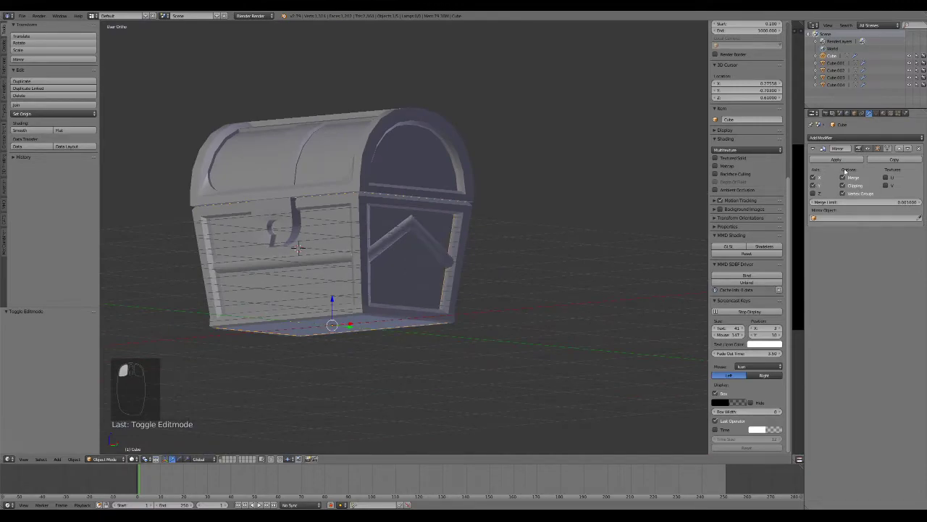
pyautogui.click(833, 160)
# Bevel the peak loops of the end panel rails with 4 segments to round the rail into an arched handle
pyautogui.scroll(6, 397, 288)
pyautogui.press('Tab')
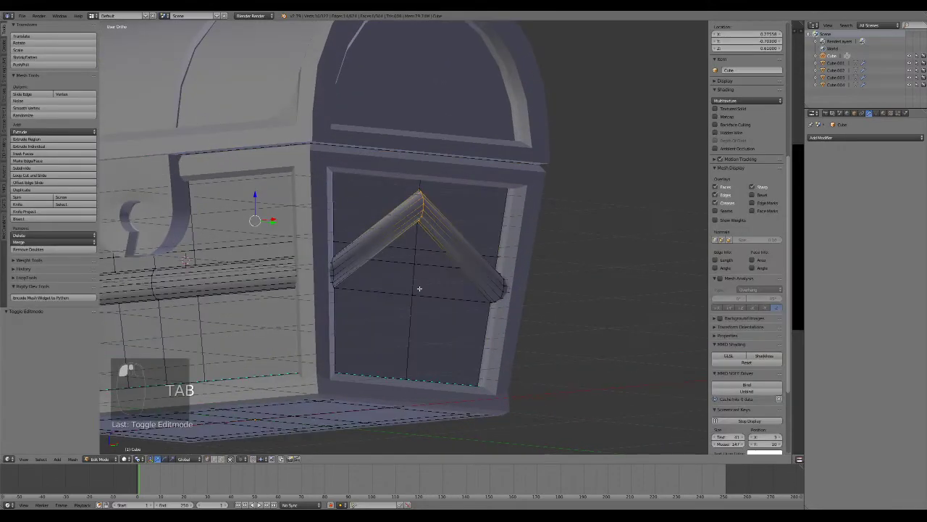
pyautogui.moveTo(402, 285); pyautogui.dragTo(377, 283, button='middle')
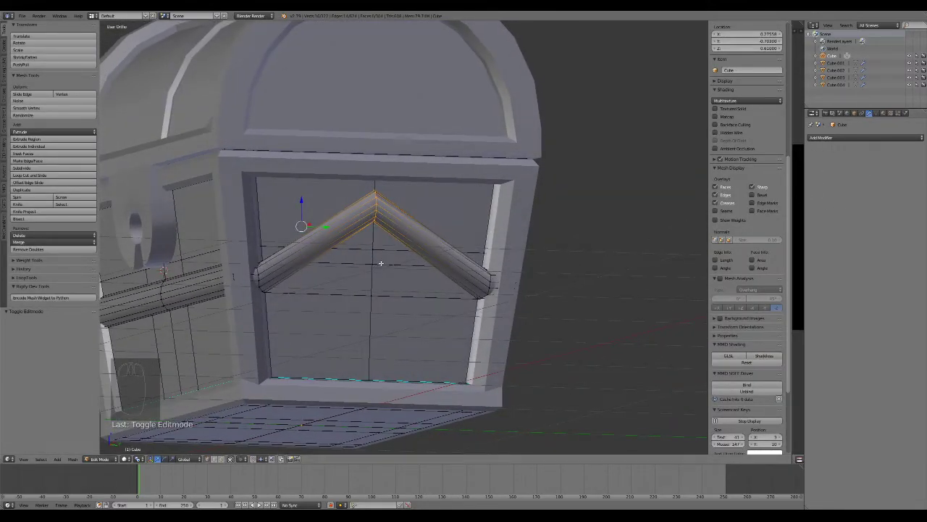
pyautogui.hotkey('ctrl', 'b')
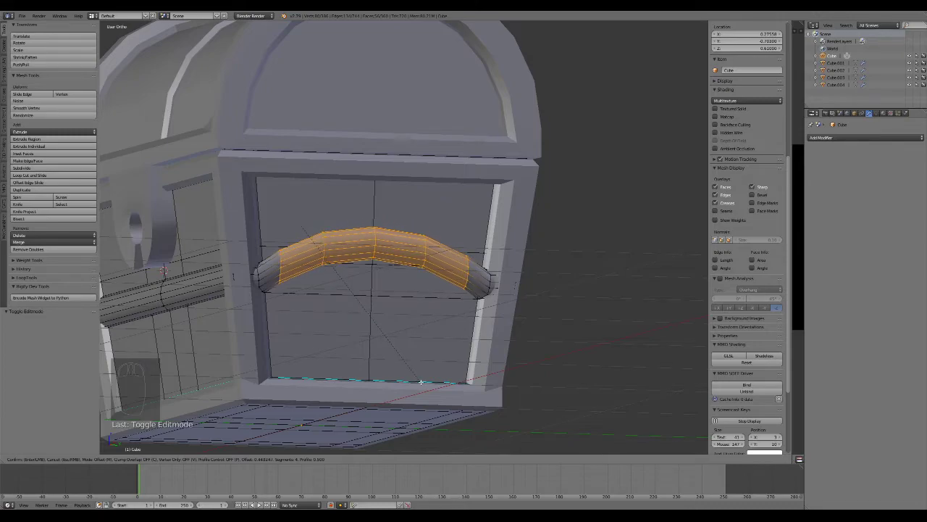
# Finish the bevel on the side handle's arch with 4 segments and an amount of about 0.41
pyautogui.click(415, 376)
pyautogui.moveTo(415, 375); pyautogui.dragTo(358, 305, button='middle')
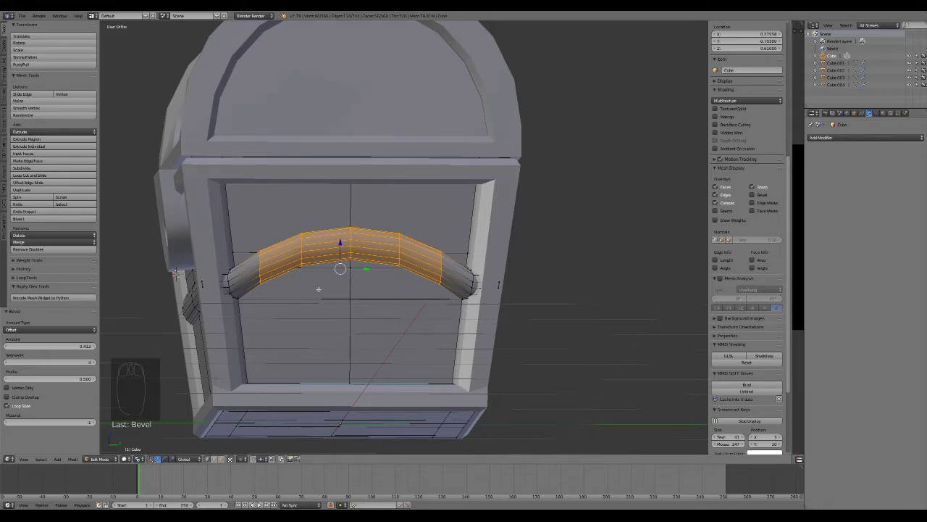
pyautogui.moveTo(347, 318); pyautogui.dragTo(422, 321, button='middle')
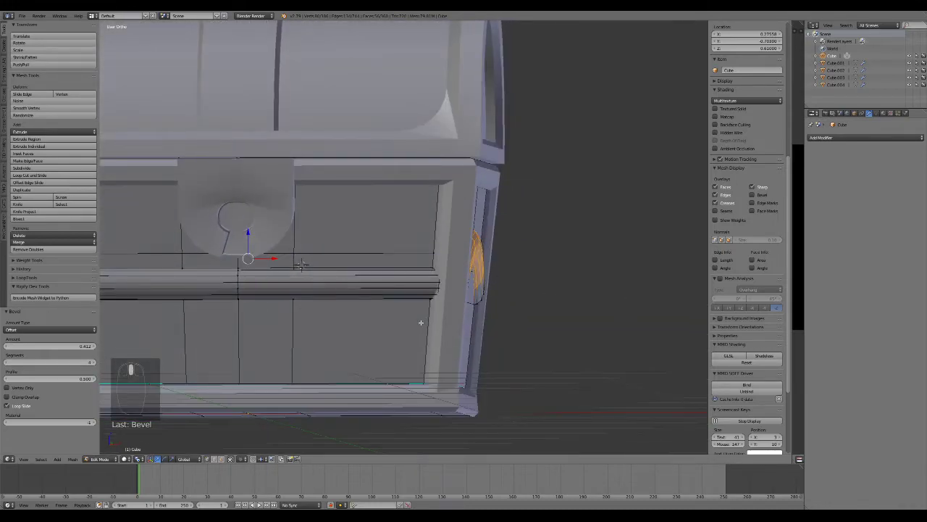
# Lower the middle edge loop of the front bar straight down almost to the bottom trim, forming a V shape
pyautogui.press('KP_1')
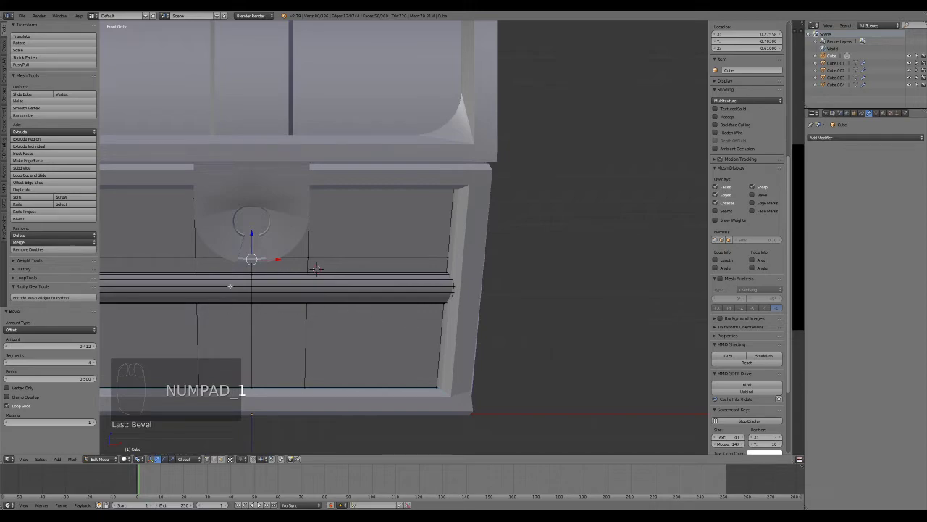
pyautogui.keyDown('alt'); pyautogui.rightClick(252, 281); pyautogui.keyUp('alt')
pyautogui.moveTo(252, 265); pyautogui.dragTo(252, 350)
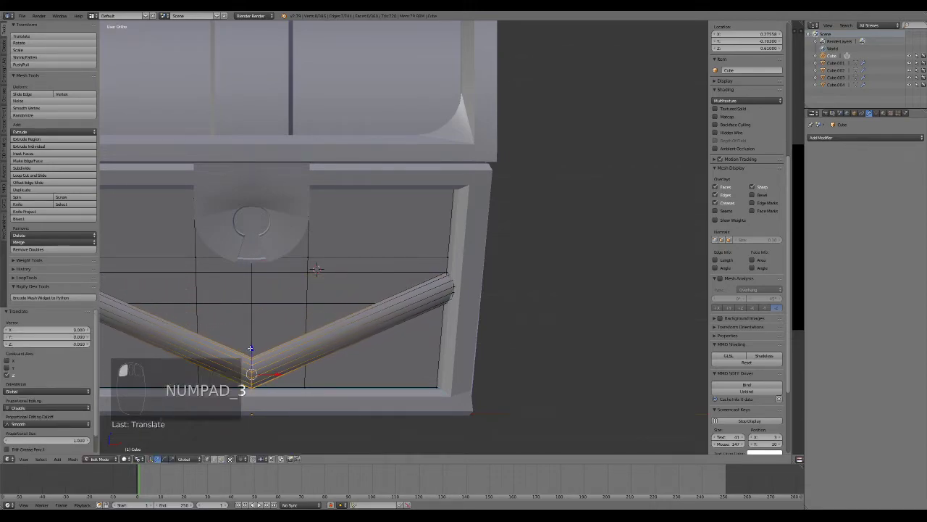
# Rotate the lowered front loop and shift it inward along Y so it follows the slope of the front panel
pyautogui.press('KP_3')
pyautogui.press('z')
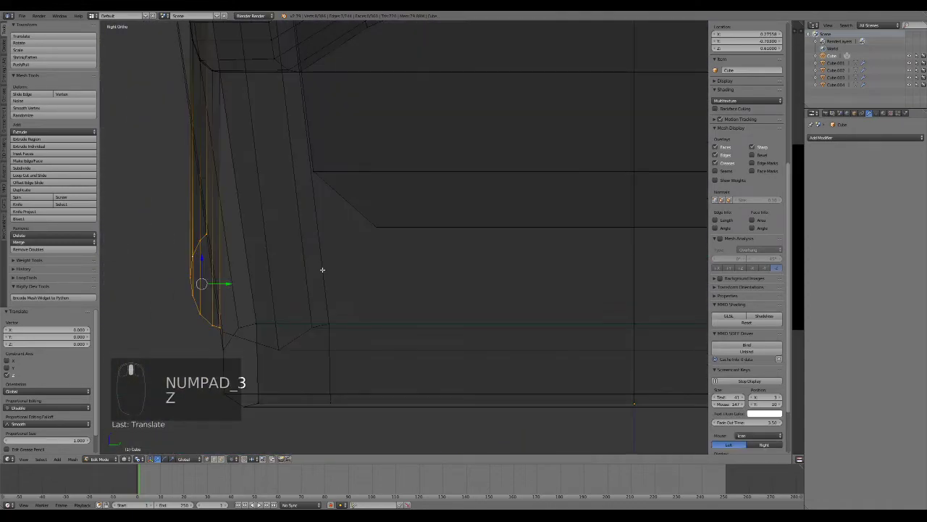
pyautogui.press('r')
pyautogui.click(325, 242)
pyautogui.moveTo(225, 281); pyautogui.dragTo(271, 269)
pyautogui.press('r')
pyautogui.click(389, 289)
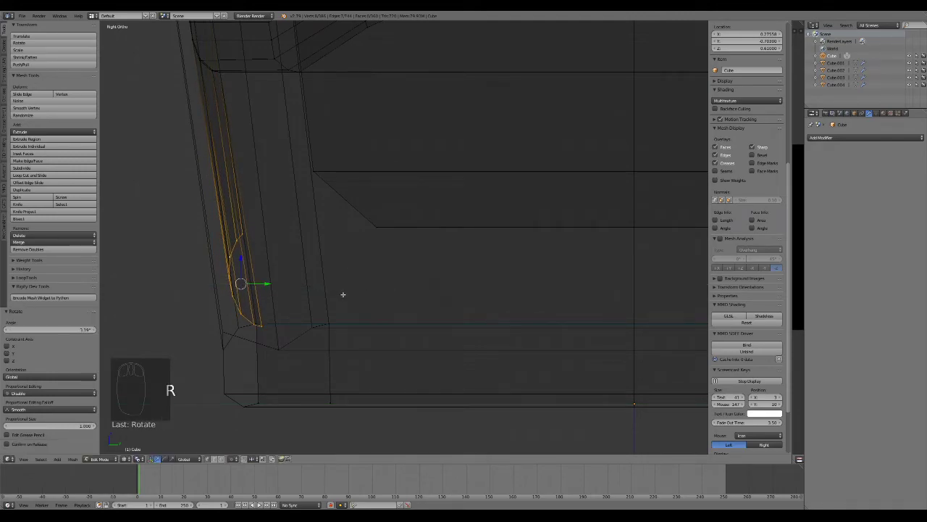
pyautogui.press('r')
pyautogui.click(266, 287)
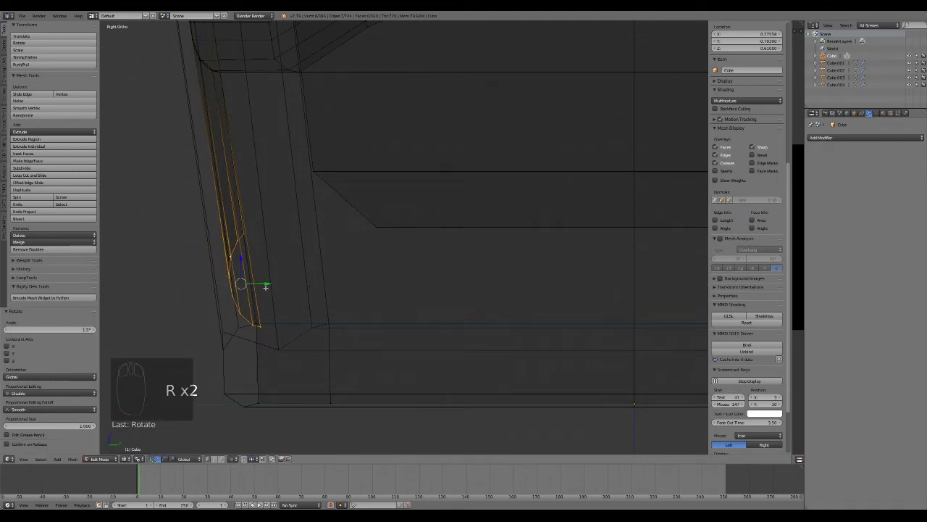
# Reselect the front bar's middle loop and fine-tune its rotation and Y position against the sloped panel
pyautogui.click(245, 232)
pyautogui.keyDown('alt'); pyautogui.click(255, 310); pyautogui.keyUp('alt')
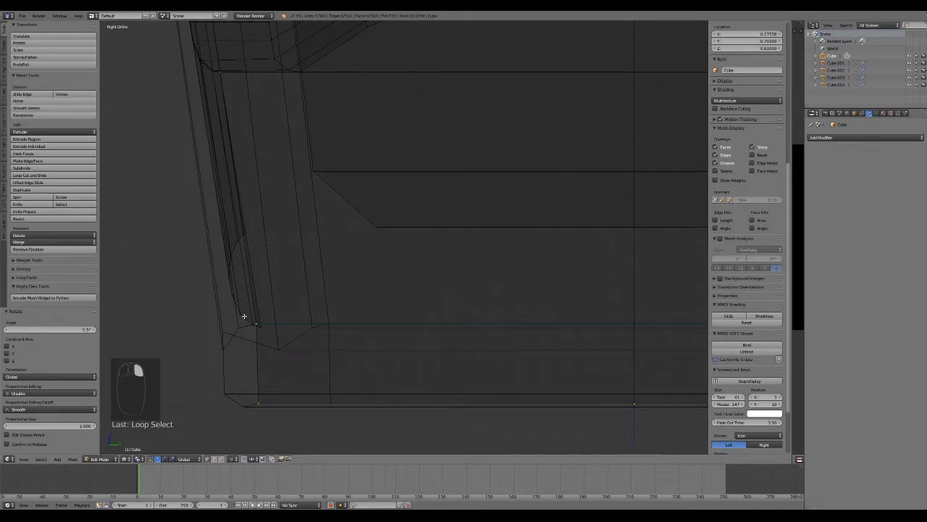
pyautogui.click(241, 315)
pyautogui.keyDown('alt'); pyautogui.click(260, 306); pyautogui.keyUp('alt')
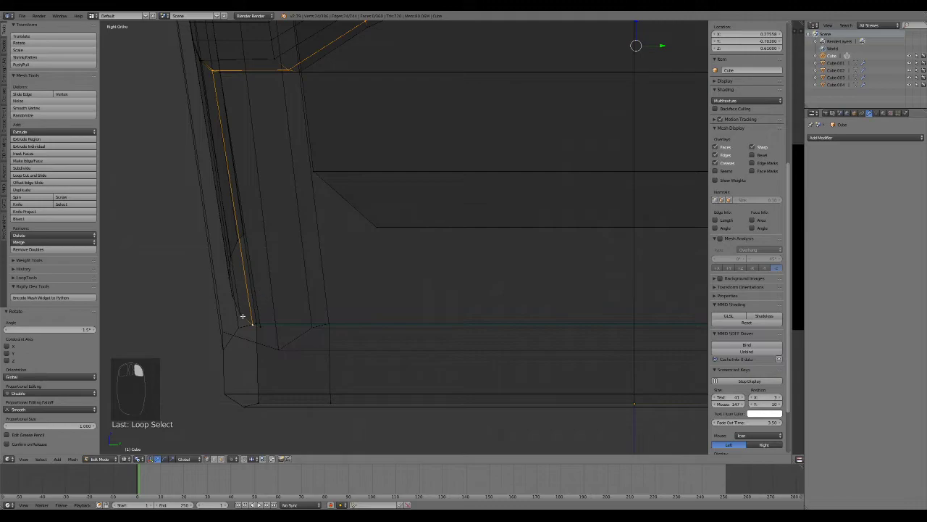
pyautogui.keyDown('alt'); pyautogui.click(255, 304); pyautogui.keyUp('alt')
pyautogui.moveTo(265, 283); pyautogui.dragTo(285, 285)
pyautogui.press('r')
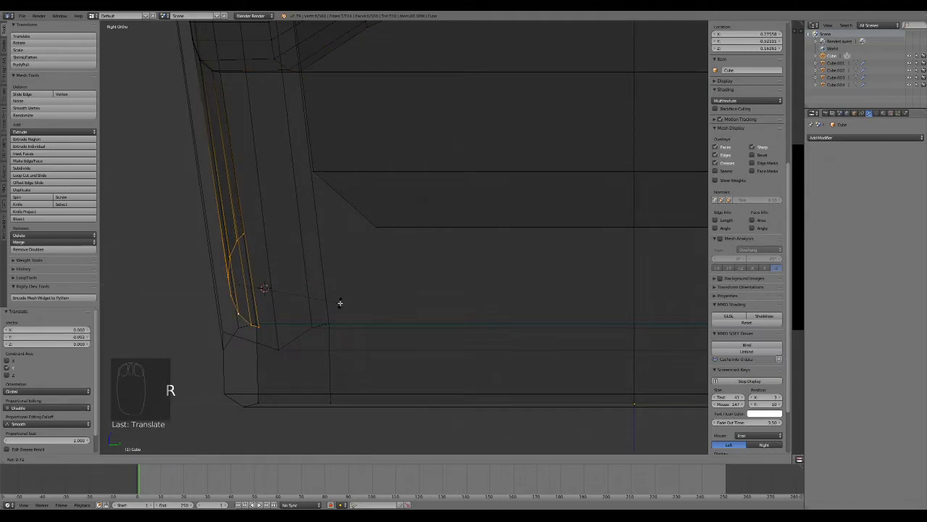
pyautogui.click(288, 286)
pyautogui.moveTo(268, 284); pyautogui.dragTo(261, 284)
# Bevel the front bar's middle loop widely with 6 segments to round the V into a smooth hanging curve
pyautogui.moveTo(261, 284)
pyautogui.mouseDown(button='middle')
pyautogui.moveTo(300, 306)
pyautogui.moveTo(379, 290)
pyautogui.mouseUp(button='middle')
pyautogui.press('z')
pyautogui.moveTo(292, 244); pyautogui.dragTo(401, 254, button='middle')
pyautogui.hotkey('ctrl', 'b')
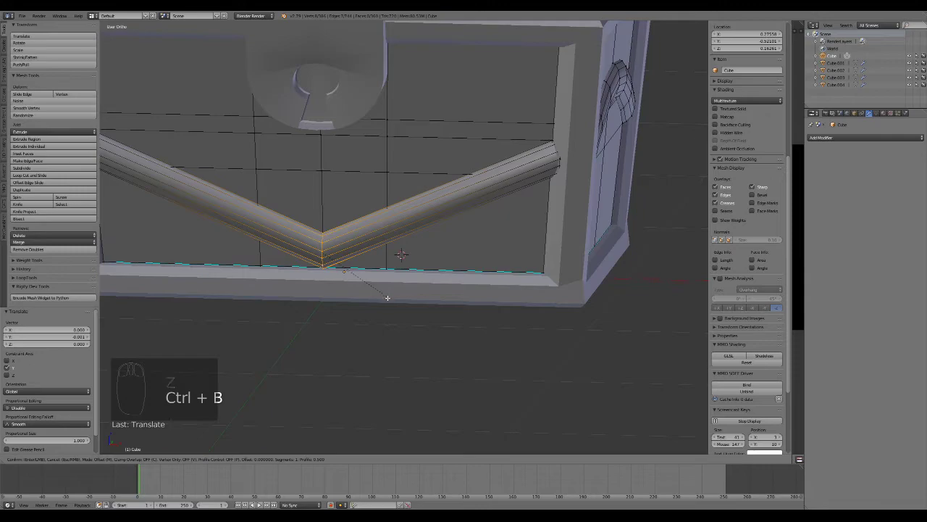
pyautogui.scroll(3, 418, 338)
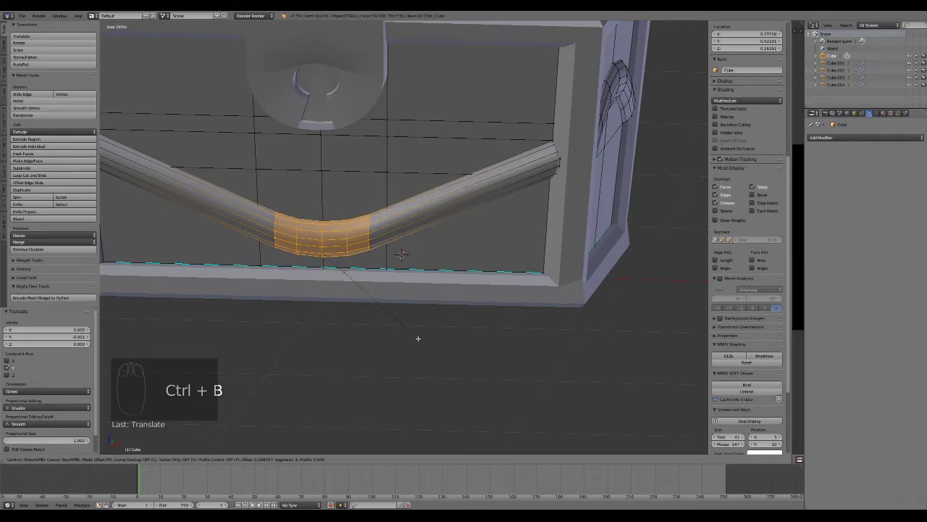
pyautogui.scroll(4, 521, 378)
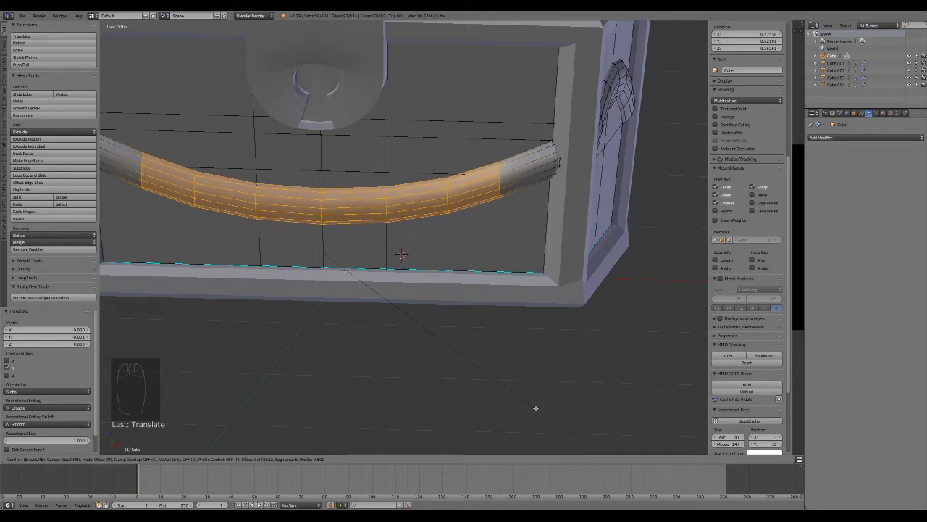
pyautogui.click(536, 408)
pyautogui.scroll(-4, 537, 406)
pyautogui.press('Tab')
# Select the middle edge loop of the back bar and lower it along Z to just above the bottom trim
pyautogui.moveTo(538, 391); pyautogui.dragTo(668, 327, button='middle')
pyautogui.rightClick(387, 205)
pyautogui.press('Tab')
pyautogui.scroll(3, 366, 207)
pyautogui.scroll(1, 366, 207)
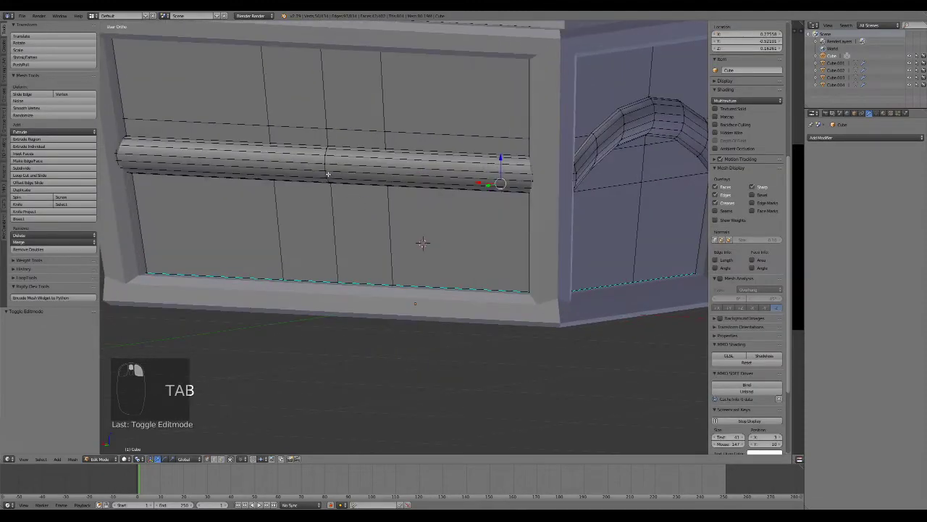
pyautogui.keyDown('alt'); pyautogui.rightClick(324, 172); pyautogui.keyUp('alt')
pyautogui.scroll(-2, 368, 213)
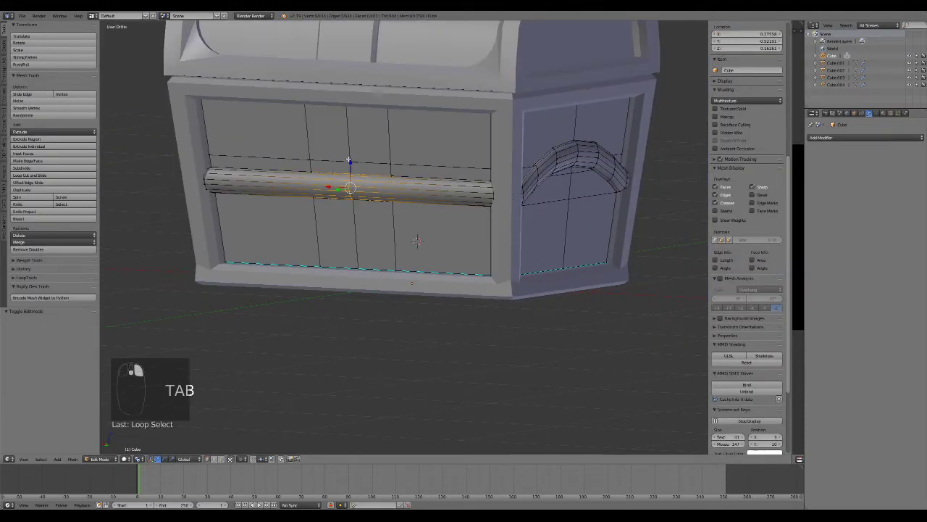
pyautogui.moveTo(348, 159); pyautogui.dragTo(354, 231)
# Move the back bar's lowered loop inward along Y so it sits close to the sloped back panel
pyautogui.press('KP_3')
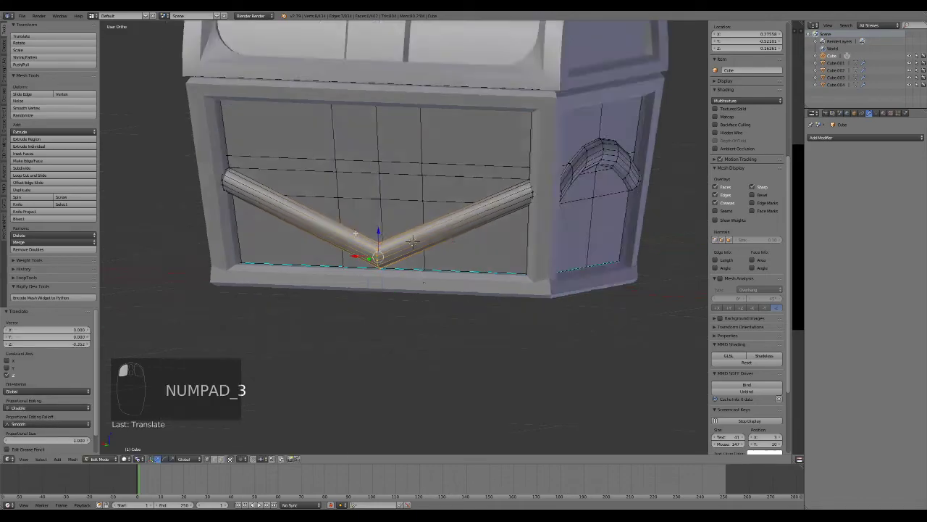
pyautogui.scroll(4, 500, 247)
pyautogui.keyDown('shift'); pyautogui.moveTo(478, 246); pyautogui.dragTo(66, 269, button='middle'); pyautogui.keyUp('shift')
pyautogui.moveTo(718, 278); pyautogui.dragTo(600, 321, button='middle')
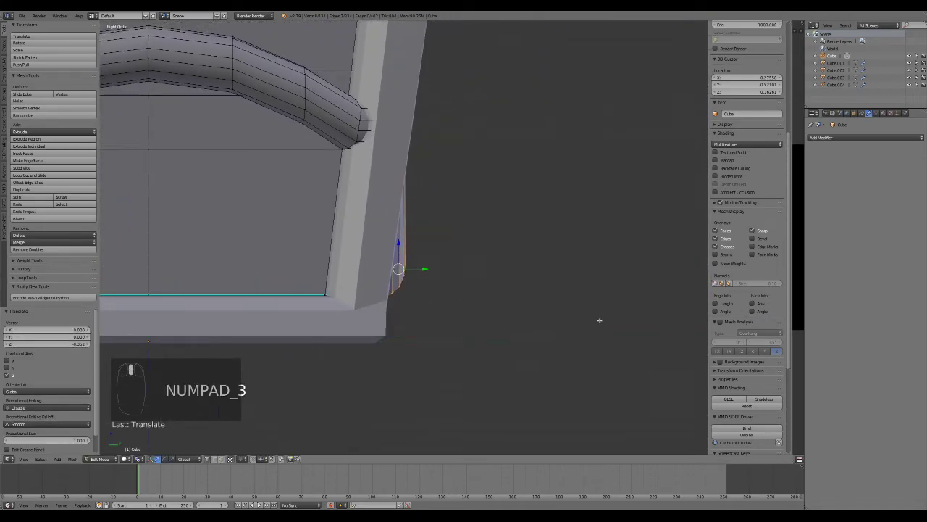
pyautogui.press('z')
pyautogui.moveTo(422, 280); pyautogui.dragTo(392, 283)
pyautogui.press('z')
# Bevel the back bar's middle loop widely with 6 segments to form a smooth hanging curve
pyautogui.moveTo(391, 283); pyautogui.dragTo(467, 289, button='middle')
pyautogui.hotkey('ctrl', 'b')
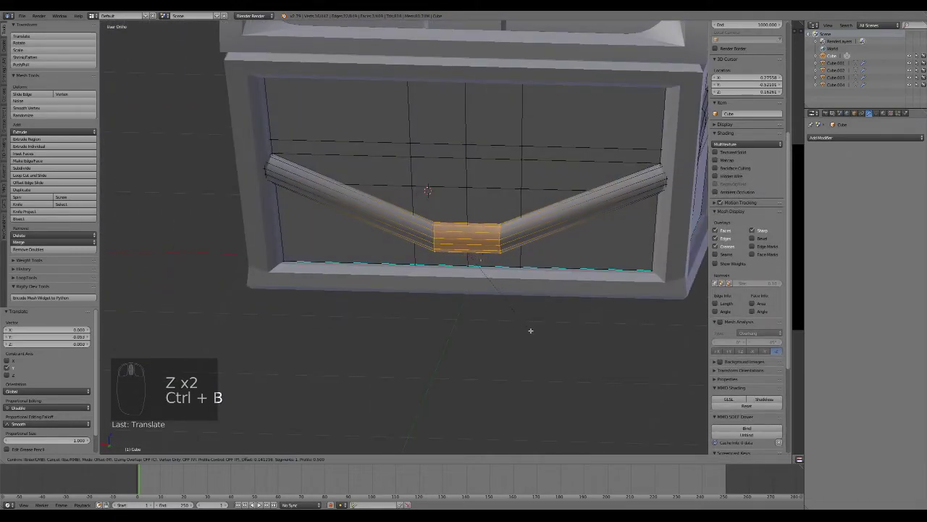
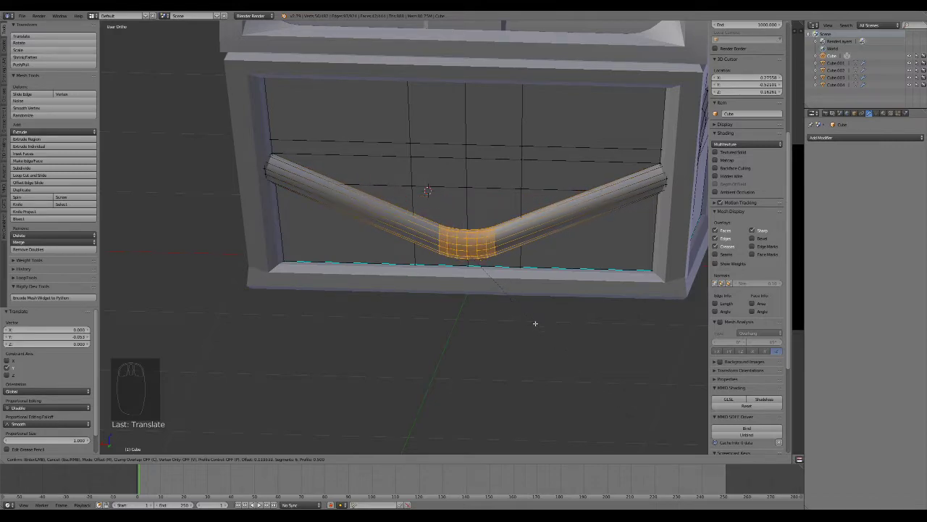
pyautogui.click(623, 423)
pyautogui.press('Tab')
# Examine the curved handles and the chest's front frame corners from several angles
pyautogui.scroll(-5, 624, 424)
pyautogui.moveTo(624, 424); pyautogui.dragTo(384, 263, button='middle')
pyautogui.scroll(6, 196, 170)
pyautogui.moveTo(242, 145); pyautogui.dragTo(248, 163, button='middle')
pyautogui.keyDown('shift'); pyautogui.moveTo(247, 163); pyautogui.dragTo(463, 344, button='middle'); pyautogui.keyUp('shift')
pyautogui.moveTo(287, 200); pyautogui.dragTo(265, 184, button='middle')
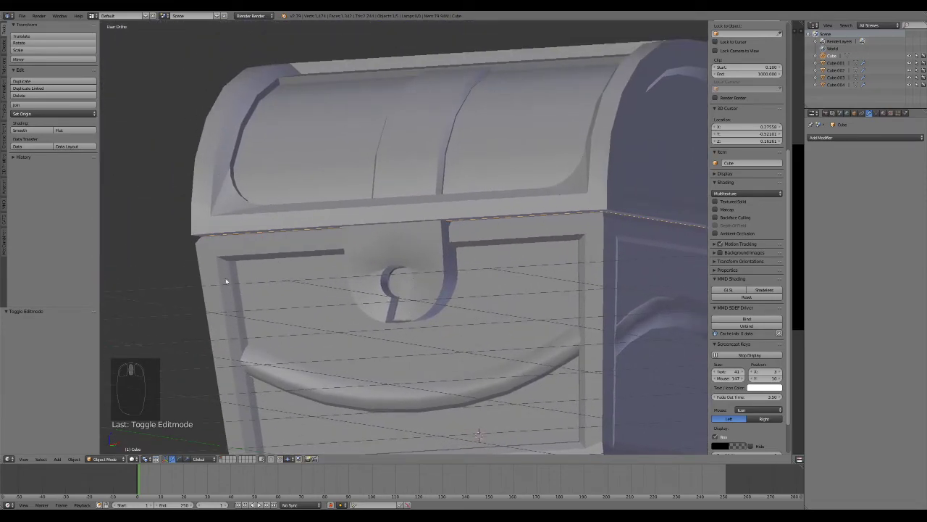
pyautogui.press('Tab')
pyautogui.moveTo(258, 265); pyautogui.dragTo(227, 239, button='middle')
pyautogui.press('Tab')
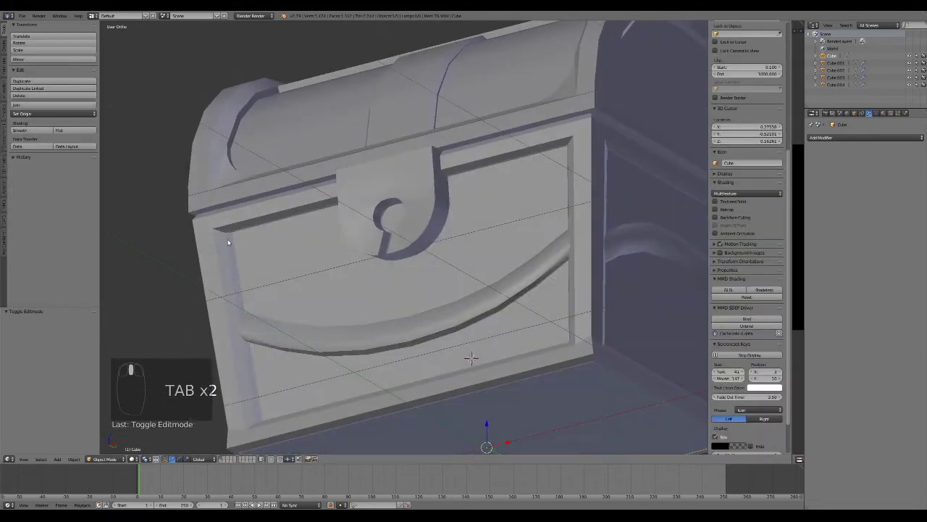
# Bevel the front panel's upper and lower inner corner edges on the lower frame with 5 segments to round the opening
pyautogui.rightClick(225, 237)
pyautogui.press('Tab')
pyautogui.moveTo(358, 315); pyautogui.dragTo(386, 296, button='middle')
pyautogui.keyDown('shift'); pyautogui.moveTo(507, 188); pyautogui.dragTo(333, 203, button='middle'); pyautogui.keyUp('shift')
pyautogui.moveTo(319, 375); pyautogui.dragTo(517, 209, button='middle')
pyautogui.click(218, 460)
pyautogui.rightClick(496, 198)
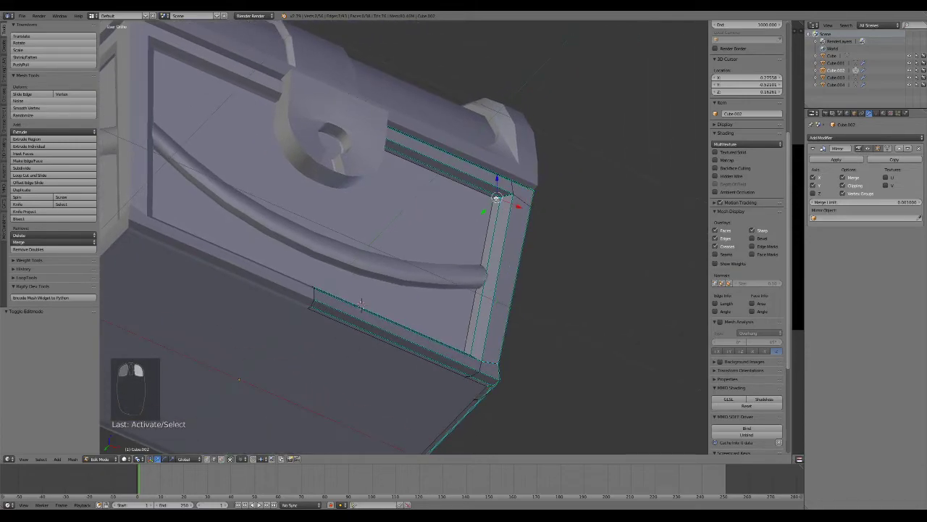
pyautogui.moveTo(524, 257); pyautogui.dragTo(535, 169, button='middle')
pyautogui.keyDown('alt'); pyautogui.rightClick(448, 320); pyautogui.keyUp('alt')
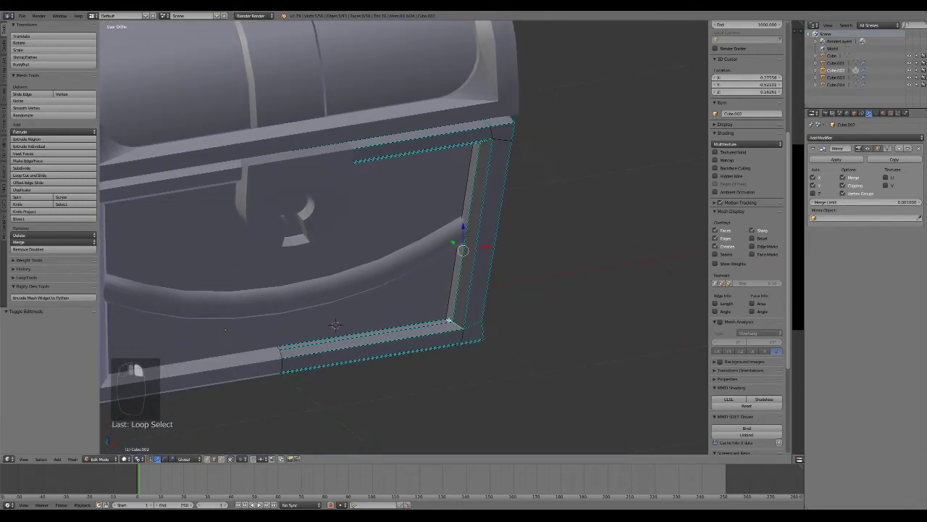
pyautogui.hotkey('ctrl', 'z')
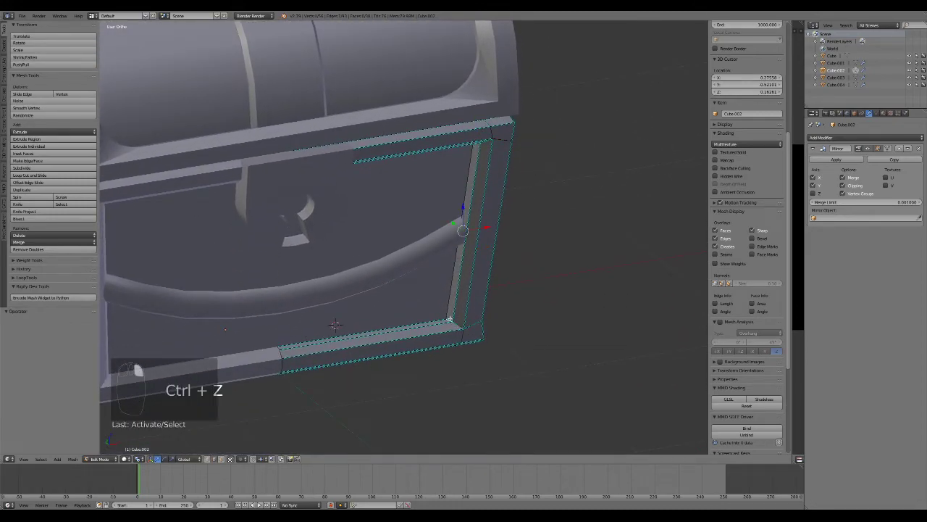
pyautogui.hotkey('ctrl', 'b')
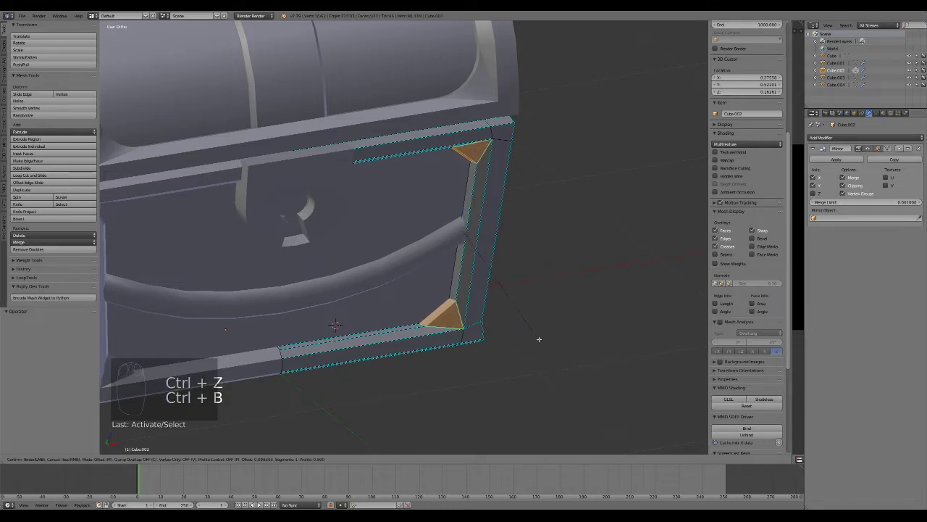
pyautogui.scroll(3, 569, 349)
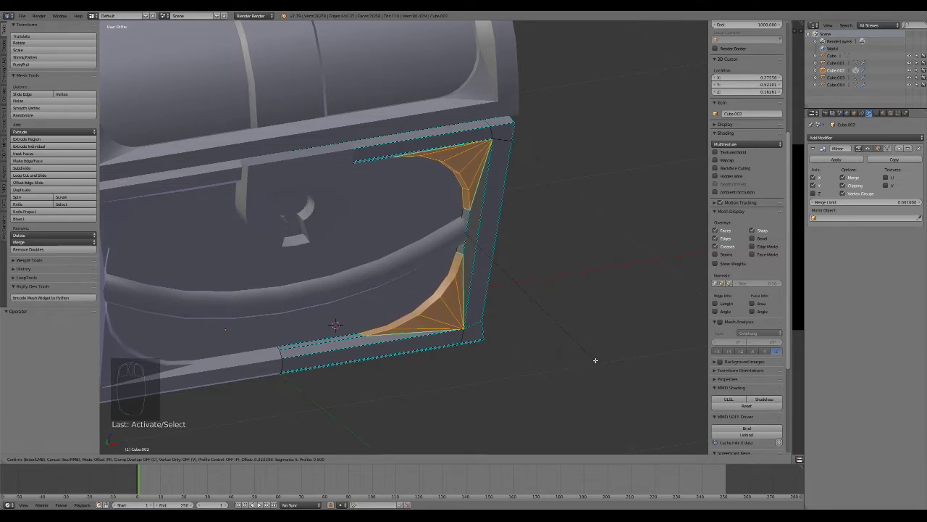
pyautogui.click(593, 358)
pyautogui.scroll(-4, 485, 372)
pyautogui.moveTo(485, 372); pyautogui.dragTo(333, 335, button='middle')
pyautogui.press('Tab')
# Bevel the side panel's upper and lower inner corner edges on the lower frame with 5 segments
pyautogui.press('Tab')
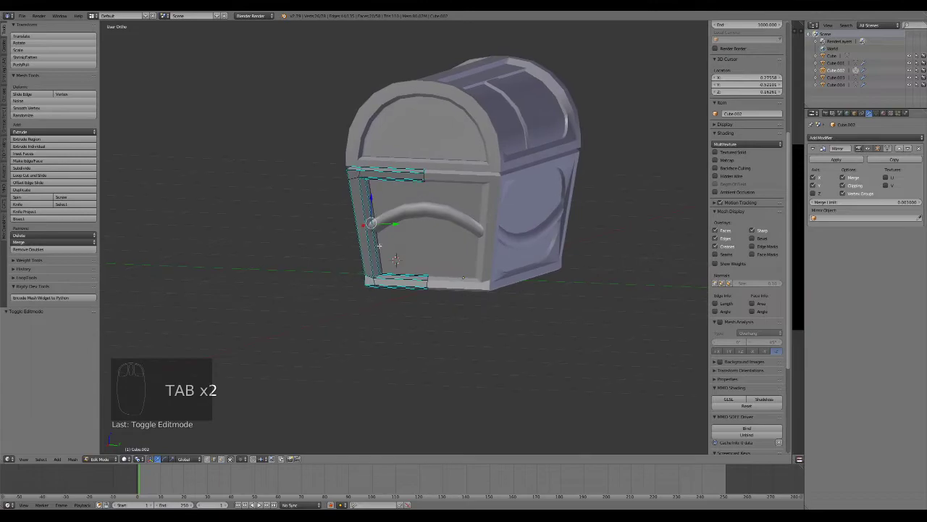
pyautogui.scroll(5, 339, 236)
pyautogui.moveTo(342, 228); pyautogui.dragTo(305, 195, button='middle')
pyautogui.rightClick(463, 350)
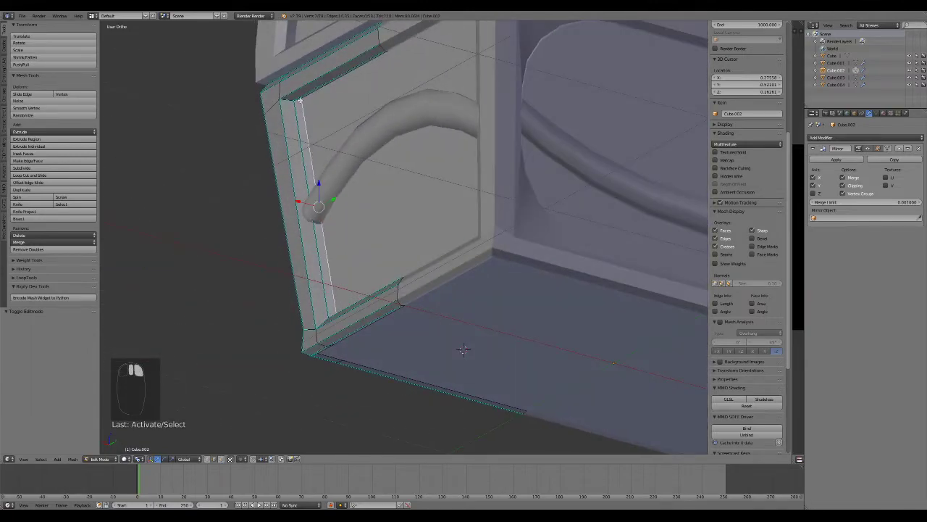
pyautogui.moveTo(464, 348); pyautogui.dragTo(442, 239, button='middle')
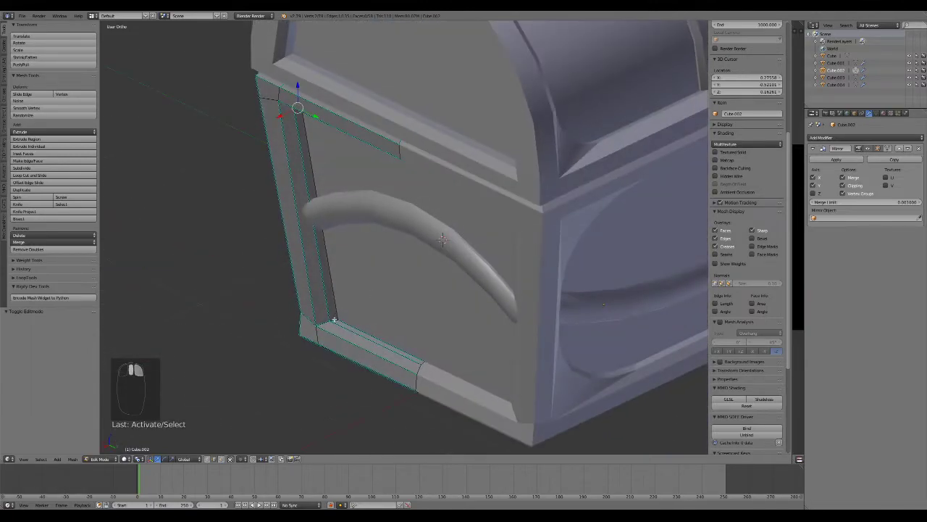
pyautogui.scroll(-2, 359, 318)
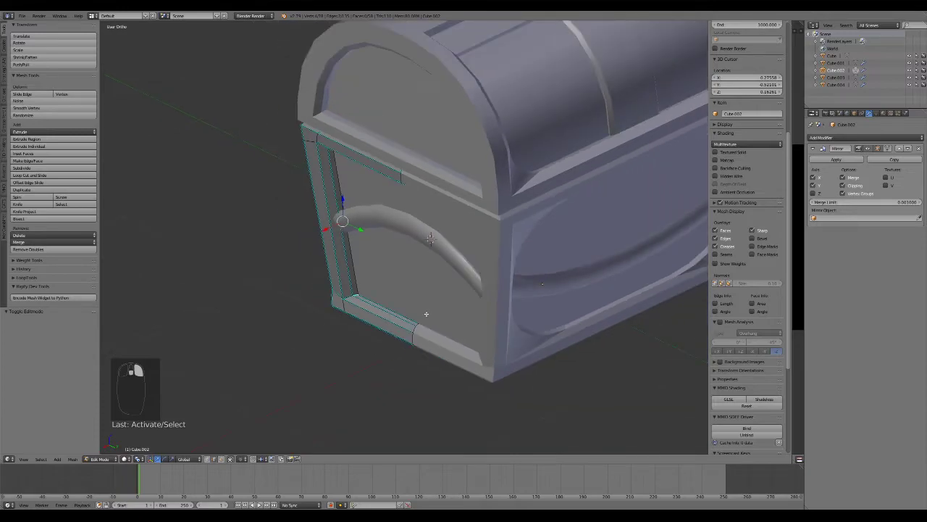
pyautogui.hotkey('ctrl', 'b')
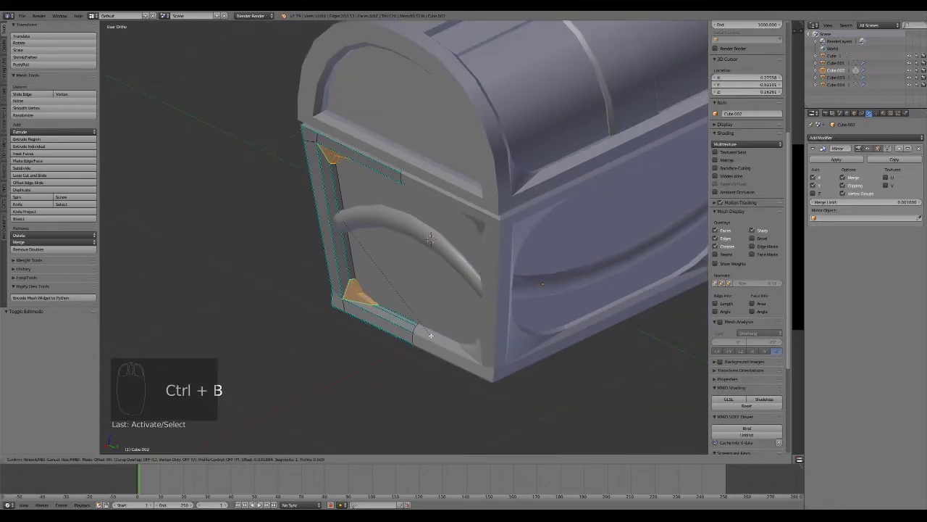
pyautogui.click(436, 372)
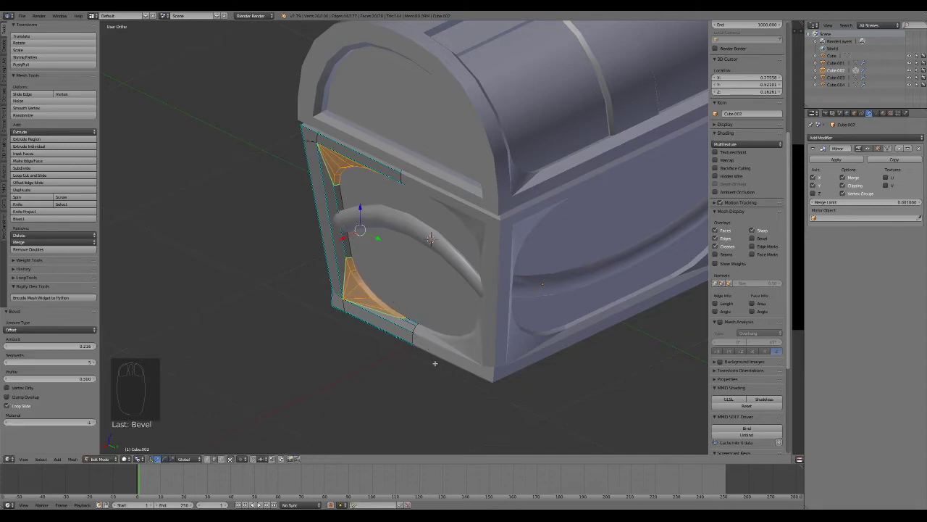
pyautogui.press('Tab')
# Bevel the two lower inner corner edges of the end opening on the lid frame with 4 segments
pyautogui.scroll(-3, 404, 340)
pyautogui.moveTo(409, 314); pyautogui.dragTo(308, 329, button='middle')
pyautogui.scroll(4, 352, 273)
pyautogui.moveTo(176, 257); pyautogui.dragTo(204, 221, button='middle')
pyautogui.keyDown('shift'); pyautogui.moveTo(279, 148); pyautogui.dragTo(205, 350, button='middle'); pyautogui.keyUp('shift')
pyautogui.scroll(2, 240, 319)
pyautogui.rightClick(231, 291)
pyautogui.press('Tab')
pyautogui.moveTo(231, 277); pyautogui.dragTo(194, 283, button='middle')
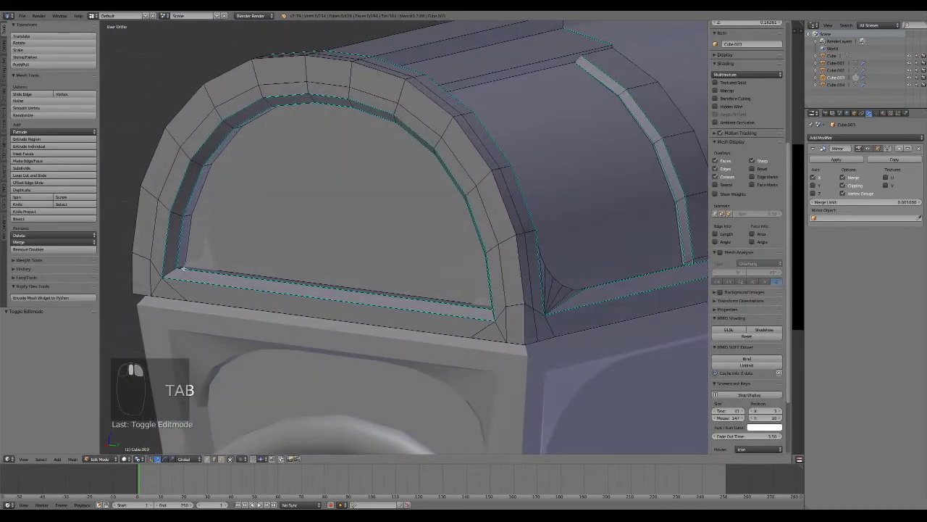
pyautogui.rightClick(182, 268)
pyautogui.moveTo(397, 298); pyautogui.dragTo(589, 283, button='middle')
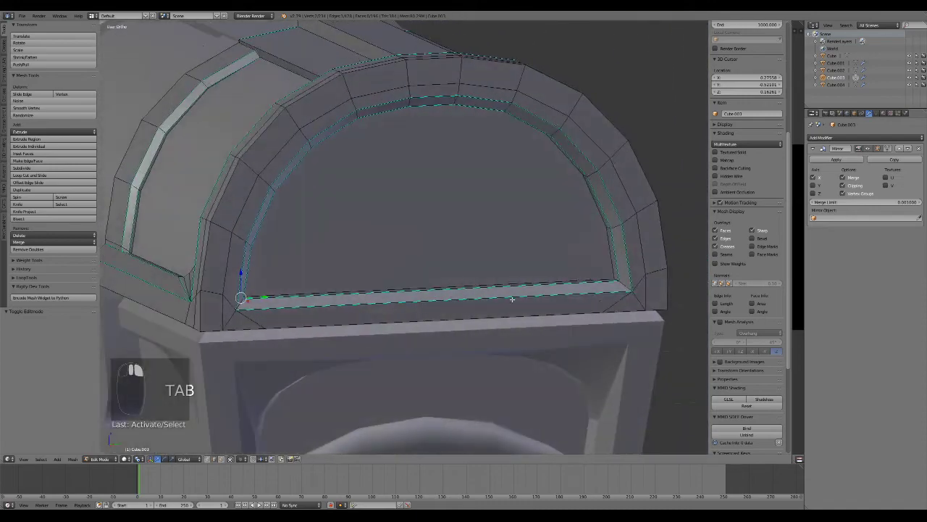
pyautogui.keyDown('shift'); pyautogui.rightClick(616, 277); pyautogui.keyUp('shift')
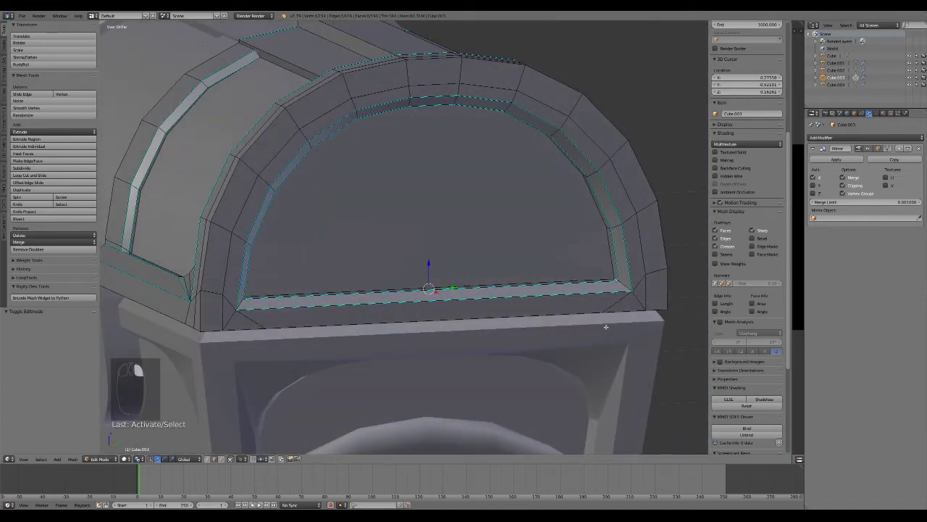
pyautogui.hotkey('ctrl', 'b')
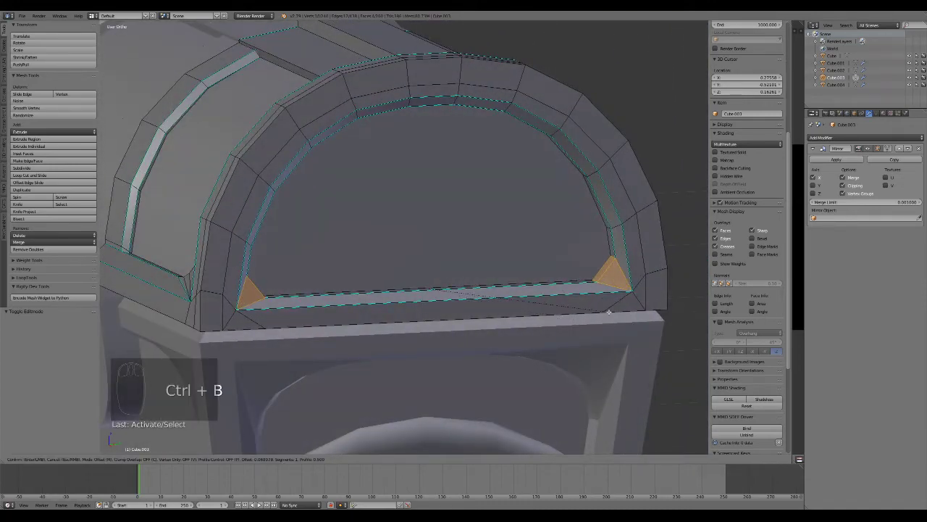
pyautogui.scroll(3, 632, 312)
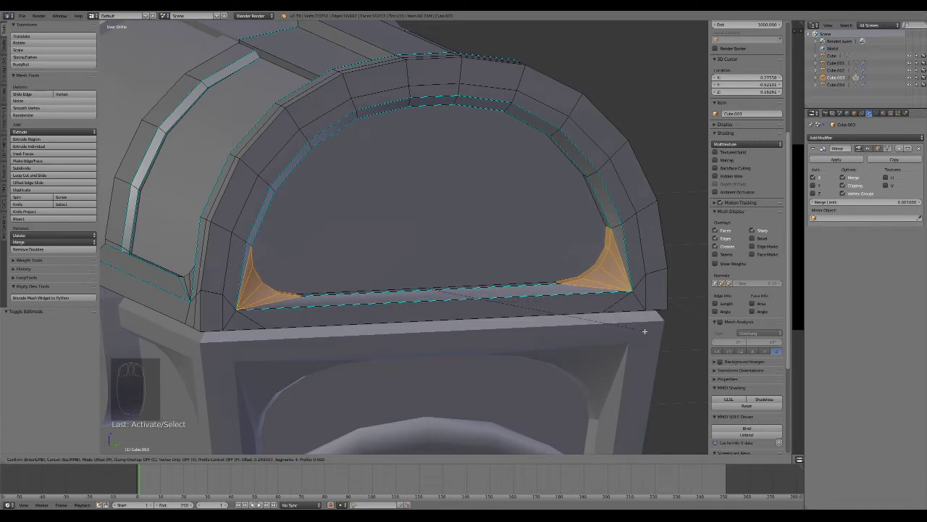
pyautogui.click(633, 334)
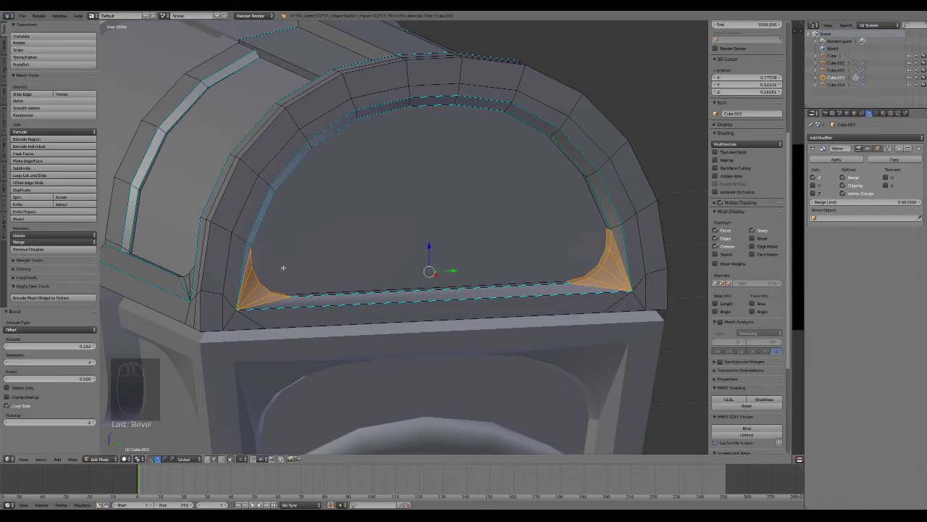
# Remove the doubled vertices across the whole lid frame mesh
pyautogui.press('a')
pyautogui.press('a')
pyautogui.press('a')
pyautogui.click(27, 249)
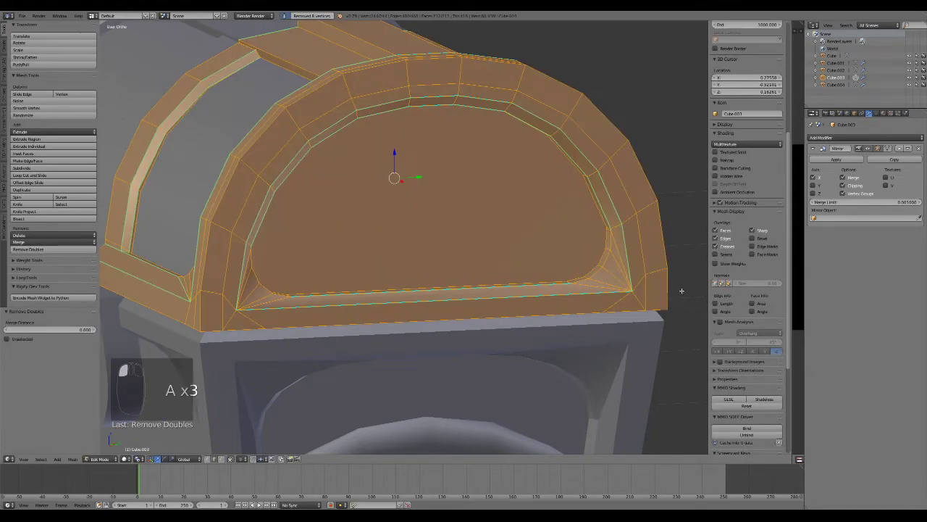
pyautogui.scroll(-5, 550, 341)
pyautogui.press('Tab')
# Remove the doubled vertices across the whole lower frame mesh and return to Object Mode
pyautogui.rightClick(346, 418)
pyautogui.press('Tab')
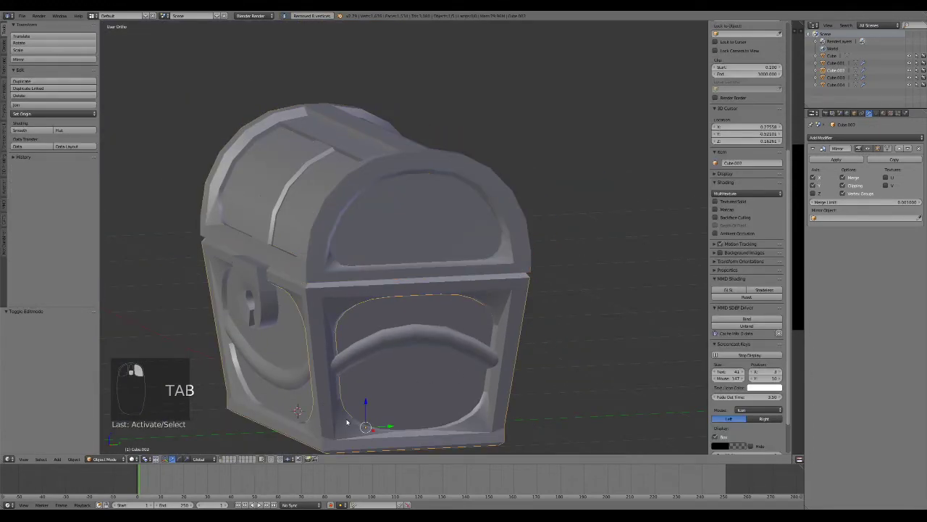
pyautogui.press('a')
pyautogui.press('a')
pyautogui.press('a')
pyautogui.press('a')
pyautogui.press('a')
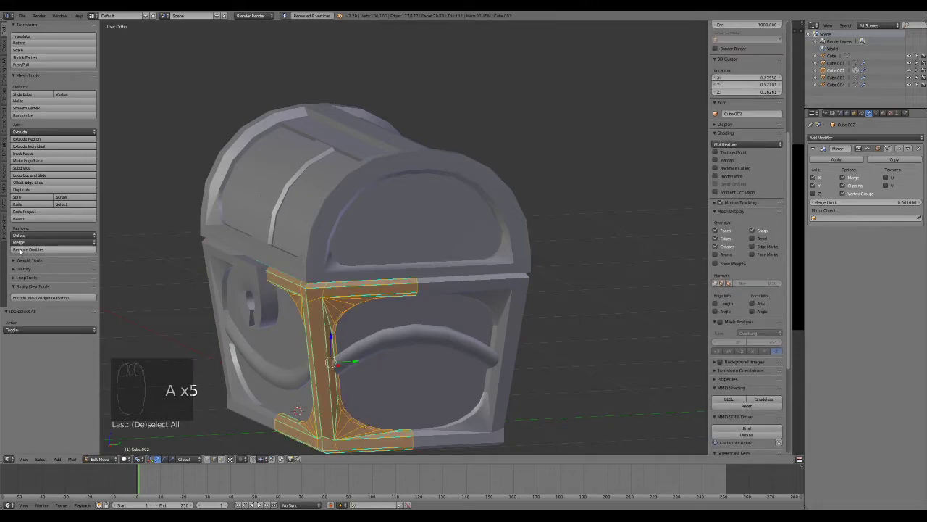
pyautogui.keyDown('ctrl'); pyautogui.click(40, 259); pyautogui.keyUp('ctrl')
pyautogui.press('a')
pyautogui.press('a')
pyautogui.press('a')
pyautogui.press('a')
pyautogui.press('a')
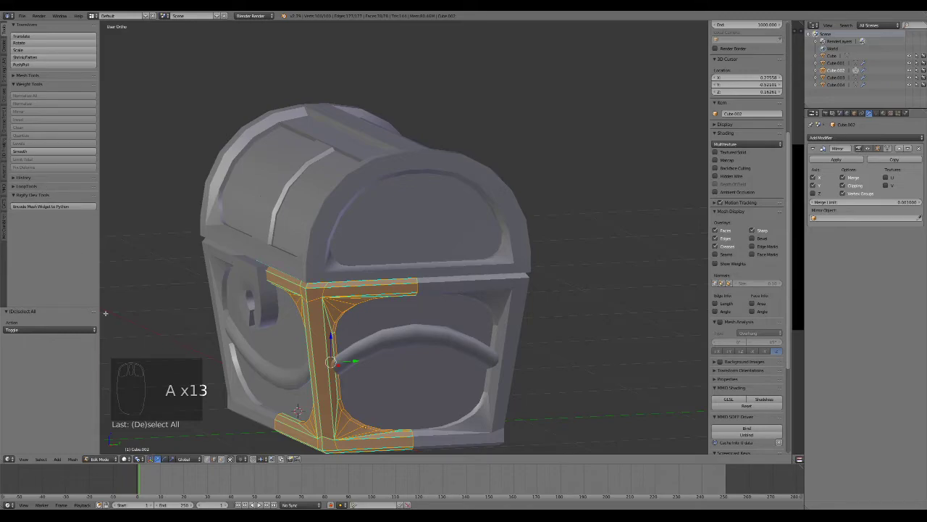
pyautogui.click(14, 187)
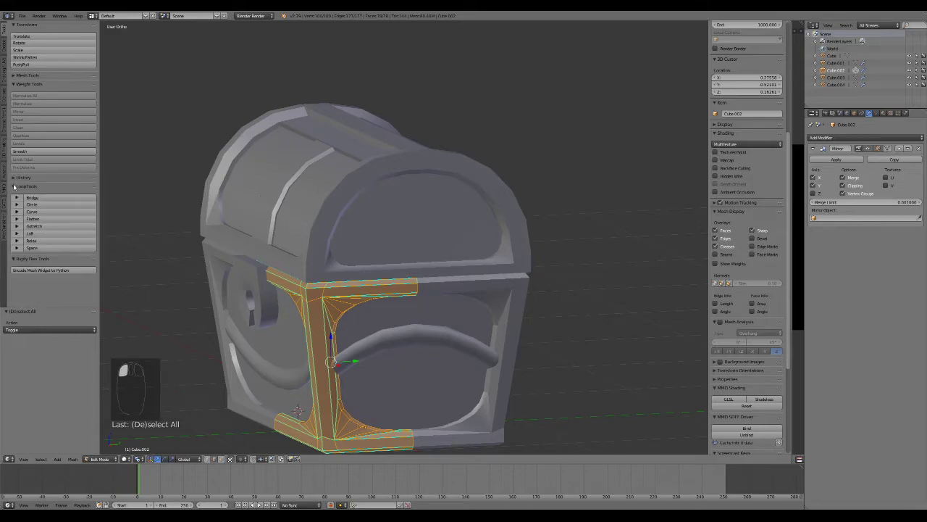
pyautogui.click(12, 76)
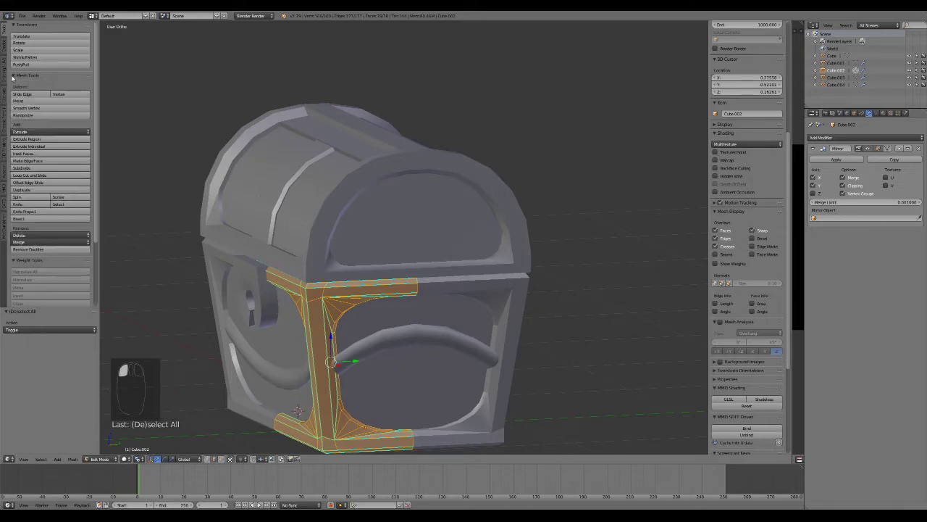
pyautogui.click(29, 249)
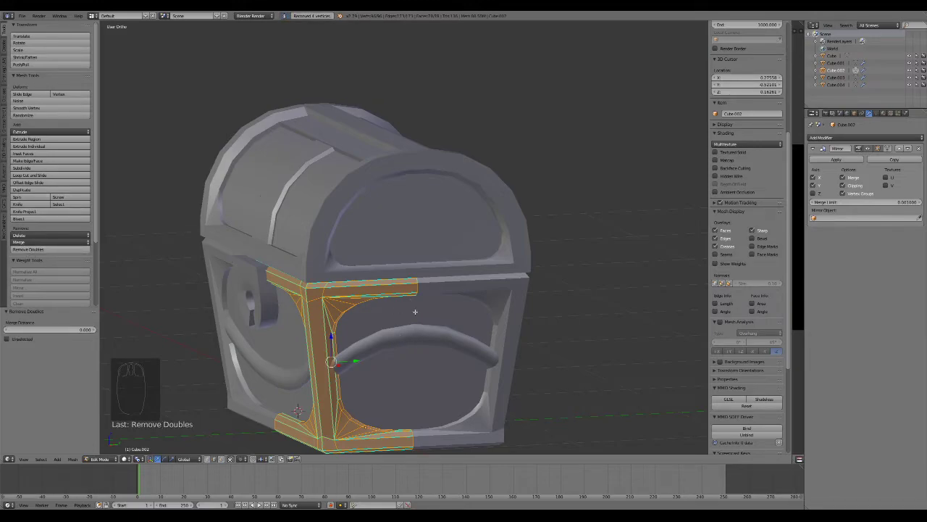
pyautogui.scroll(-3, 297, 411)
pyautogui.moveTo(297, 411); pyautogui.dragTo(368, 321, button='middle')
pyautogui.press('Tab')
# Hide the 3D view's properties sidebar and widen the image editor beside it
pyautogui.scroll(3, 340, 332)
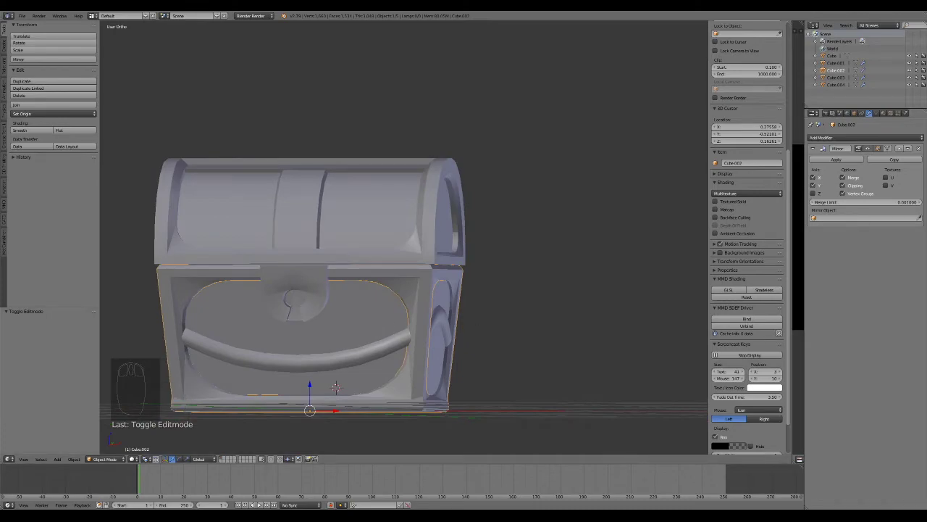
pyautogui.moveTo(360, 337); pyautogui.dragTo(523, 325, button='middle')
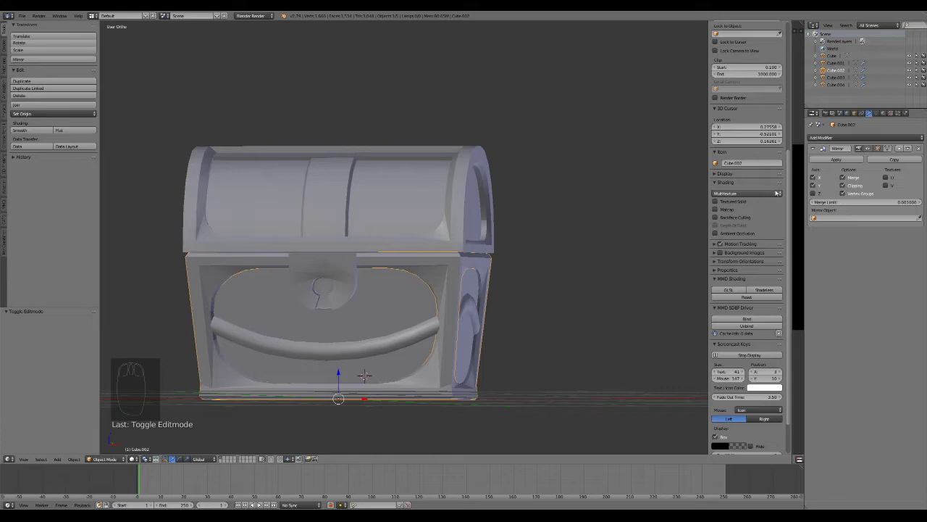
pyautogui.moveTo(794, 185); pyautogui.dragTo(656, 186)
pyautogui.press('n')
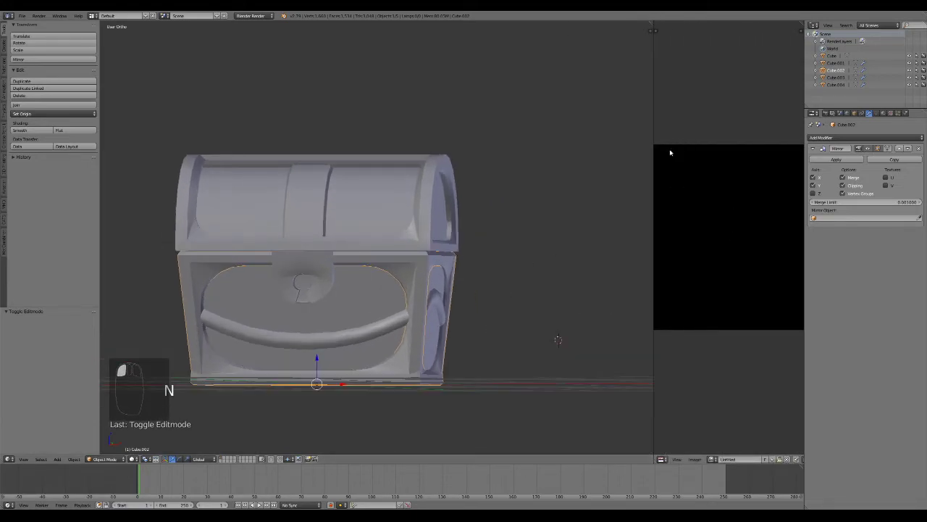
pyautogui.moveTo(653, 27); pyautogui.dragTo(447, 48)
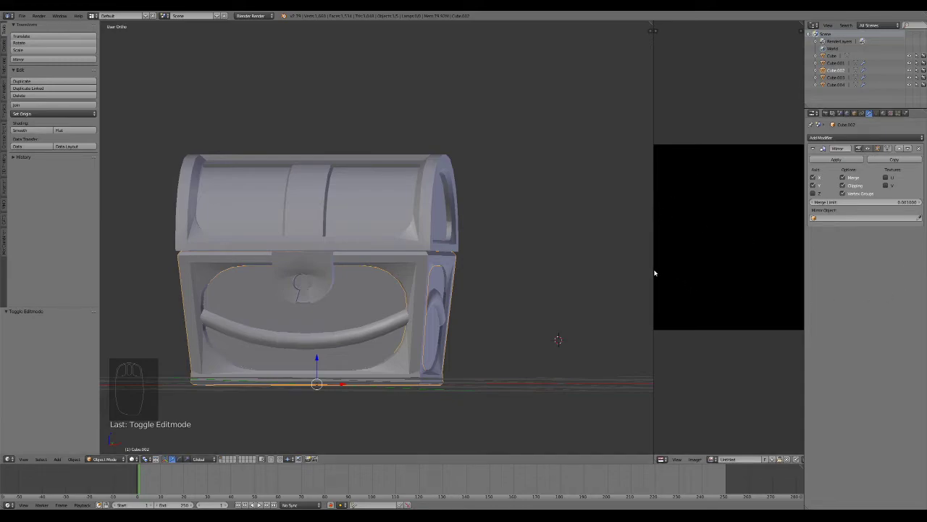
pyautogui.moveTo(654, 270); pyautogui.dragTo(555, 286)
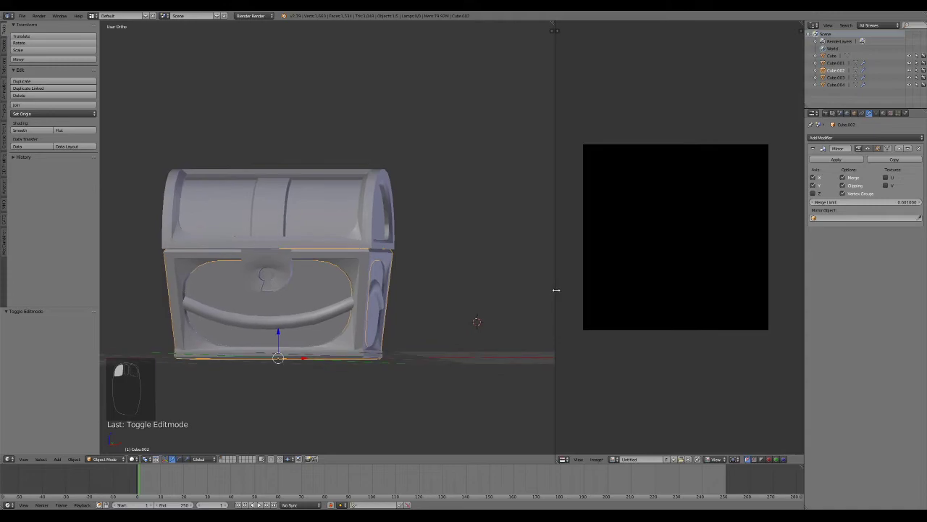
# Select the lid frame with its curved panel and try moving and rotating them as one piece
pyautogui.scroll(3, 397, 300)
pyautogui.moveTo(397, 300); pyautogui.dragTo(417, 262, button='middle')
pyautogui.rightClick(404, 203)
pyautogui.rightClick(400, 208)
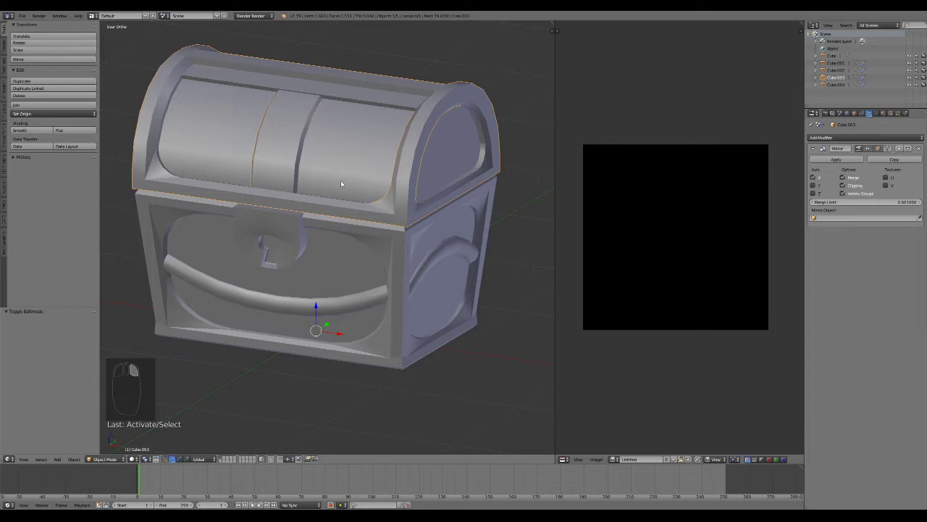
pyautogui.press('g')
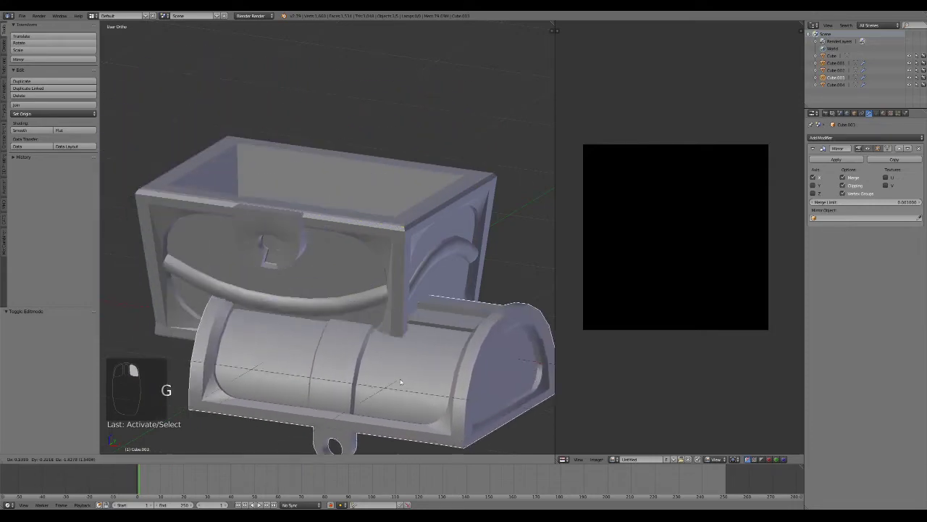
pyautogui.click(286, 101)
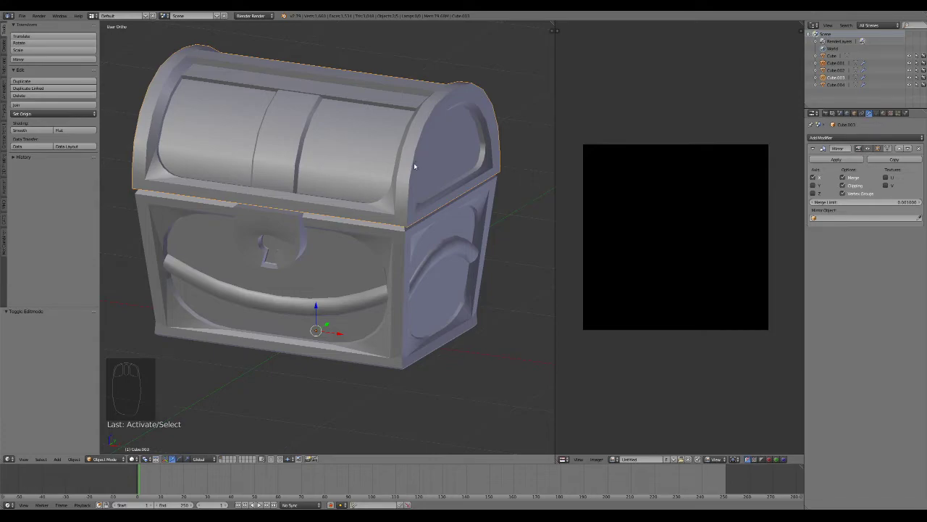
pyautogui.press('r')
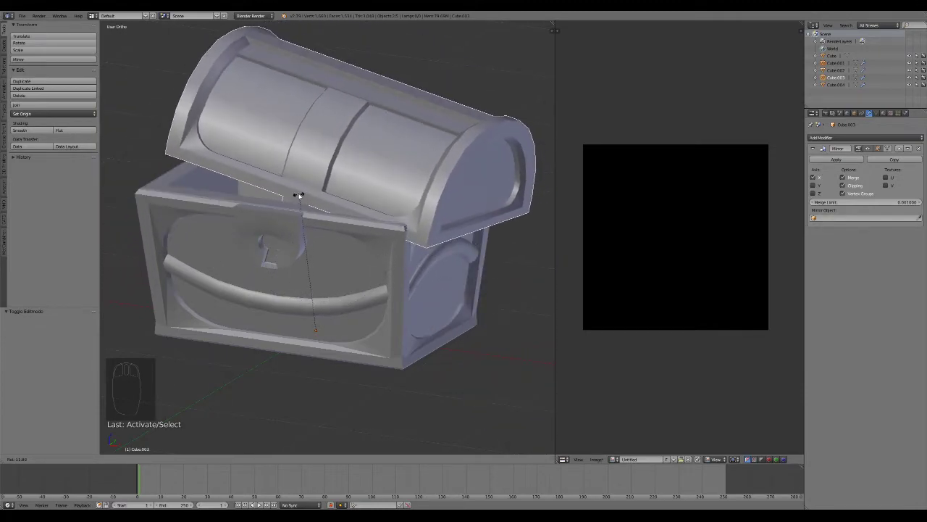
pyautogui.rightClick(297, 192)
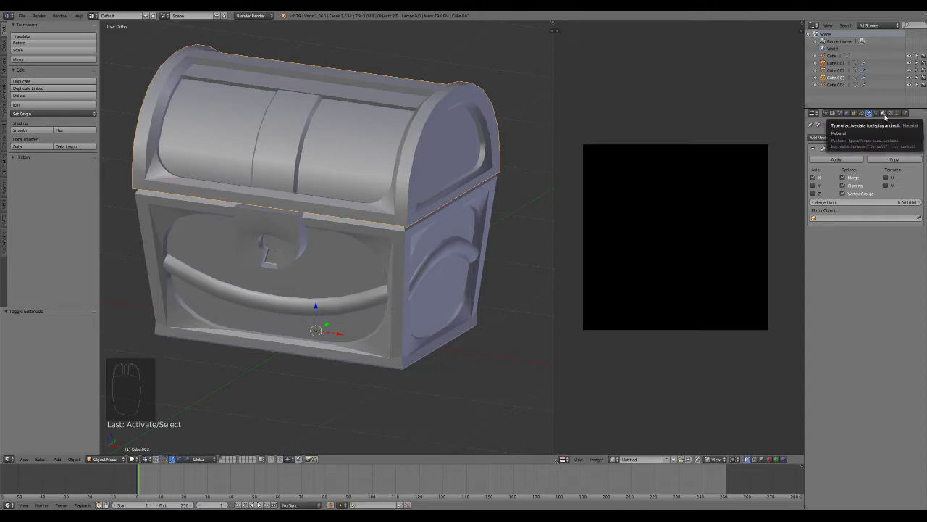
# Give the lid frame a new material with a golden-orange diffuse colour
pyautogui.click(884, 113)
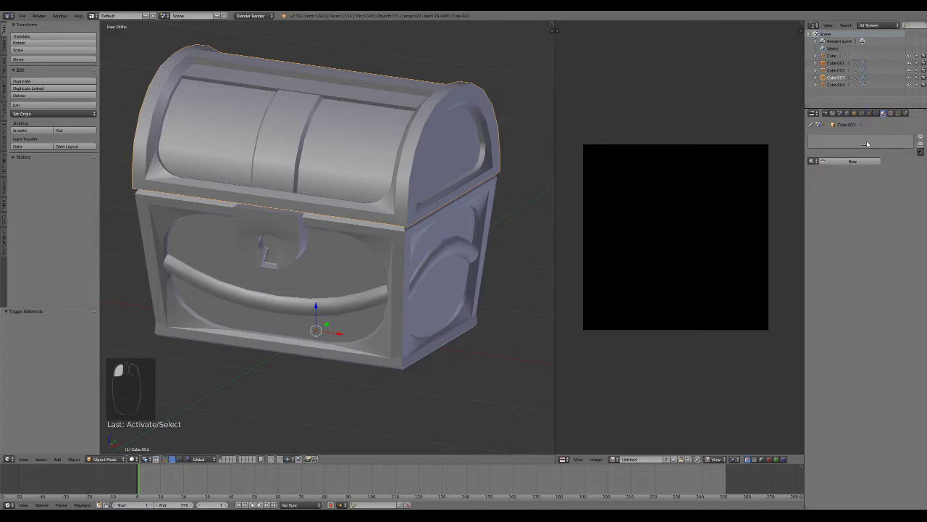
pyautogui.click(855, 161)
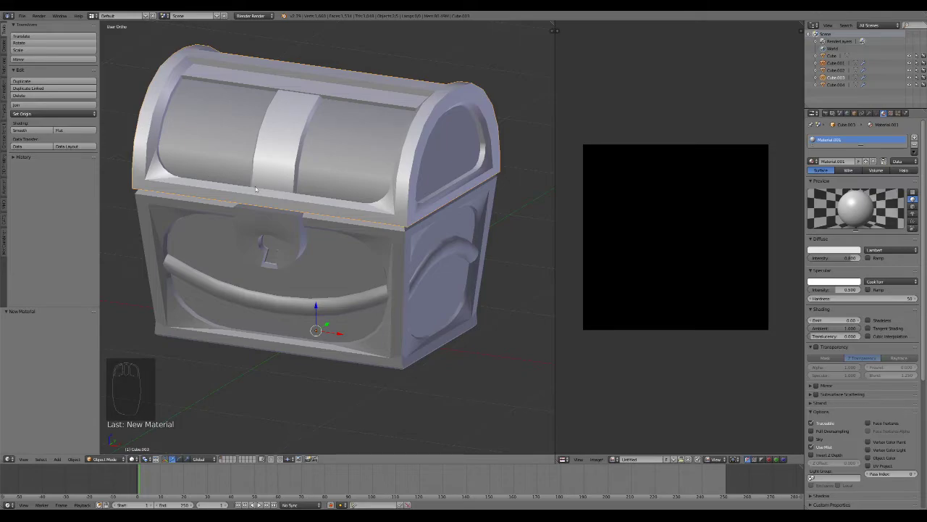
pyautogui.click(822, 251)
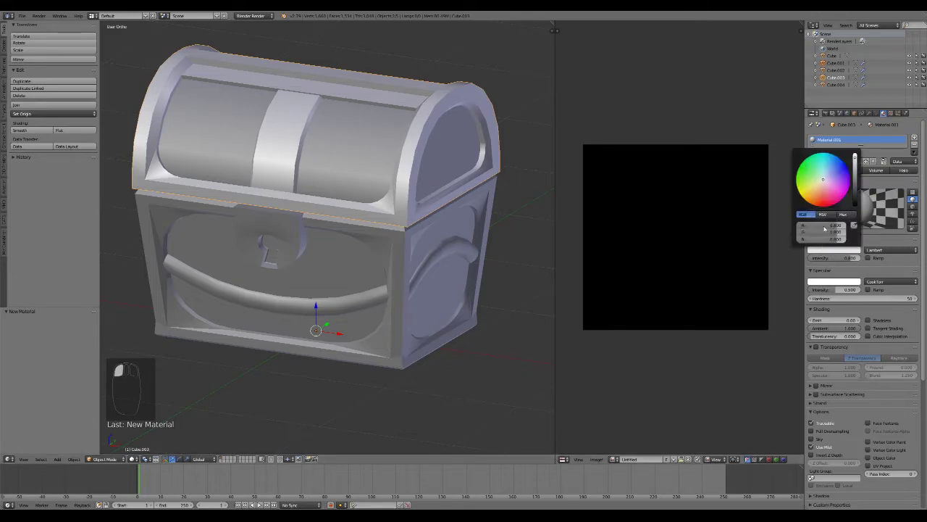
pyautogui.moveTo(813, 196); pyautogui.dragTo(809, 195)
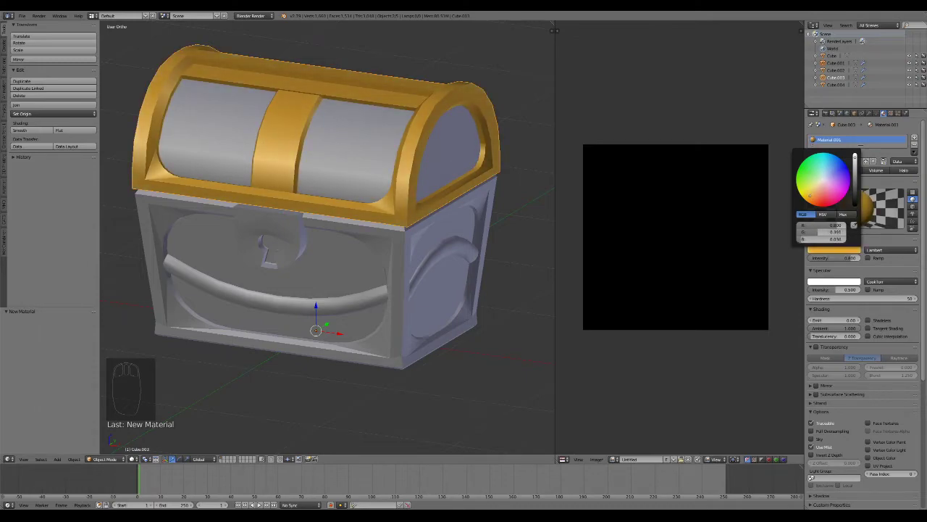
# Assign the existing golden Material.001 to the lower frame, the chest body with its handles, and the lock plate
pyautogui.rightClick(399, 251)
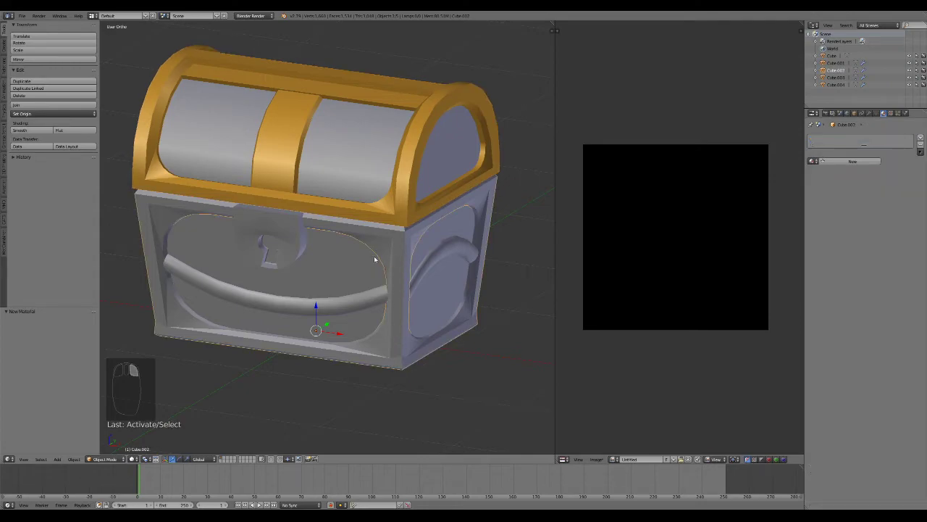
pyautogui.click(812, 161)
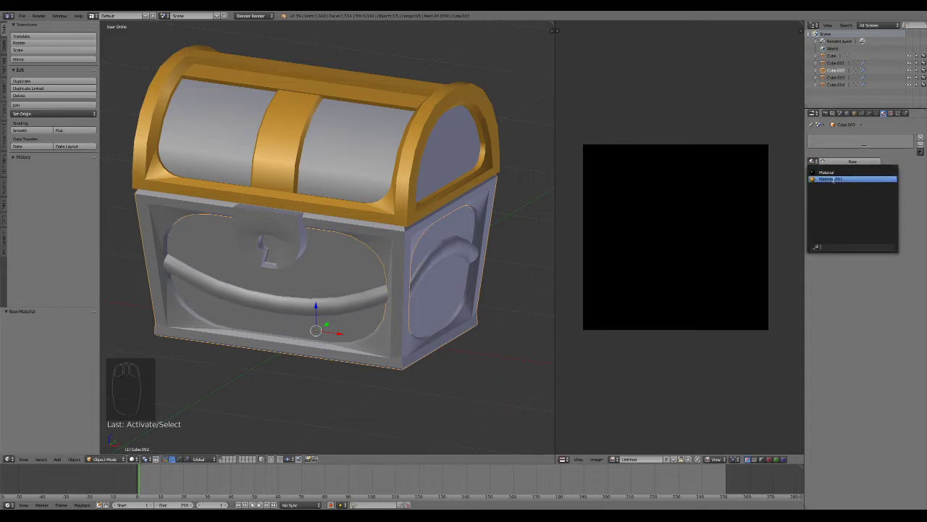
pyautogui.click(834, 181)
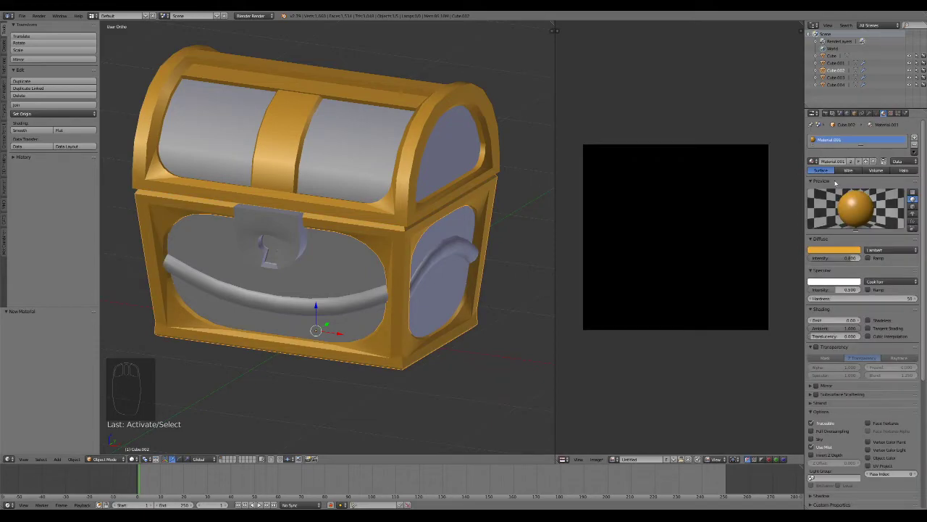
pyautogui.click(450, 251)
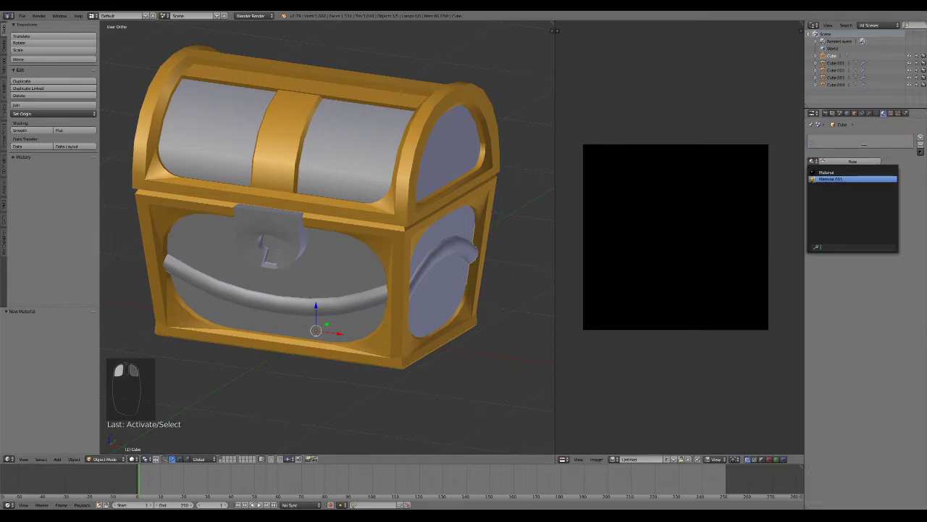
pyautogui.click(830, 179)
pyautogui.rightClick(295, 247)
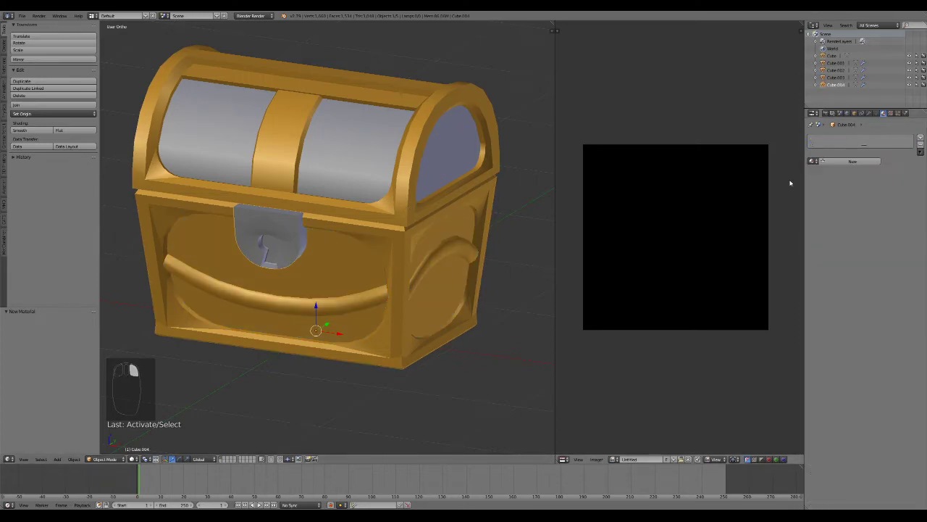
pyautogui.click(812, 161)
pyautogui.click(822, 185)
# Select the chest body's box without the handles and assign it a new material with a brown diffuse colour
pyautogui.rightClick(351, 273)
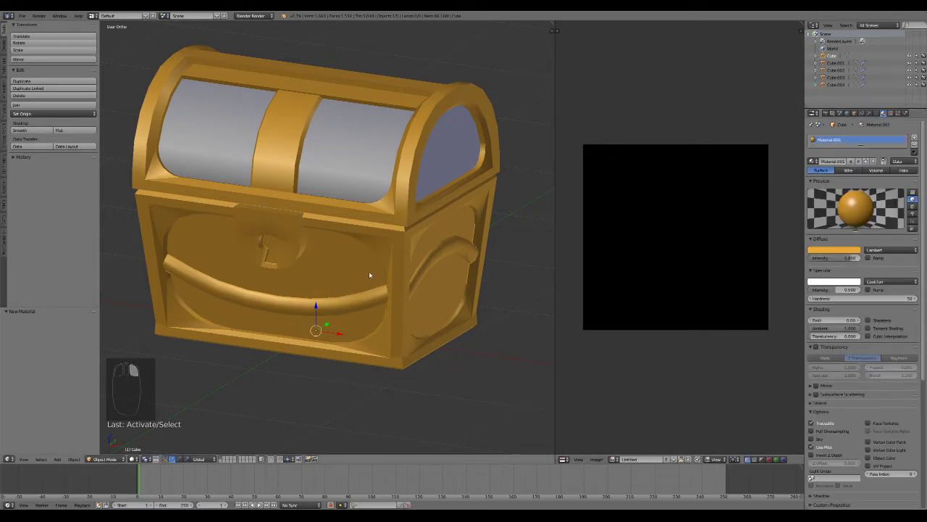
pyautogui.press('z')
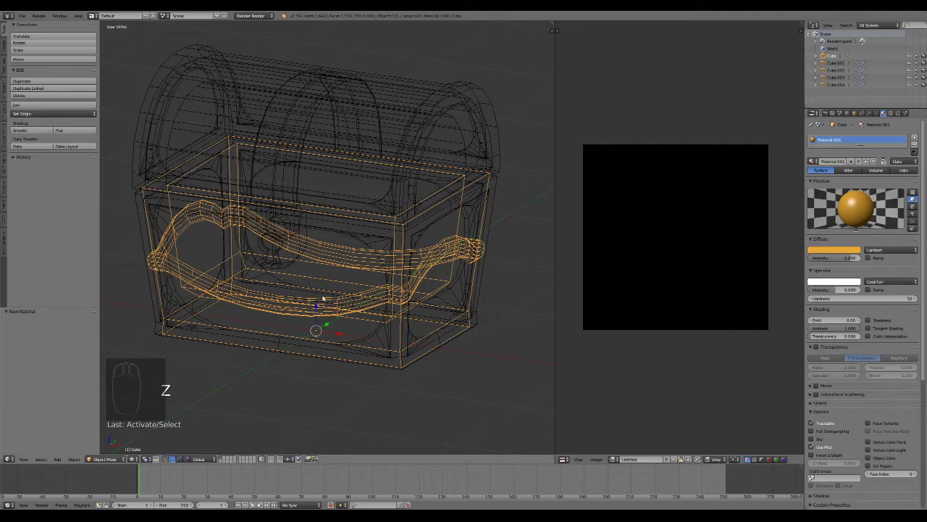
pyautogui.press('z')
pyautogui.press('Tab')
pyautogui.rightClick(310, 274)
pyautogui.press('l')
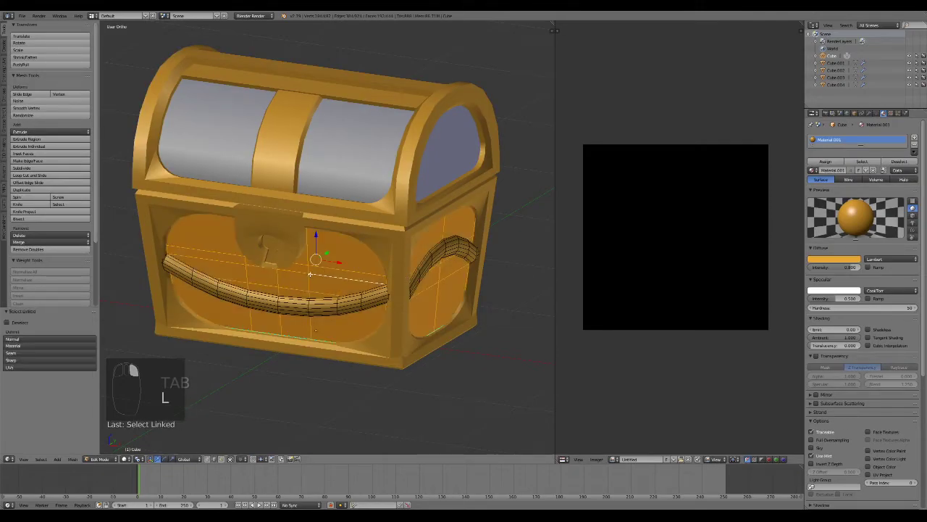
pyautogui.click(914, 138)
pyautogui.click(825, 187)
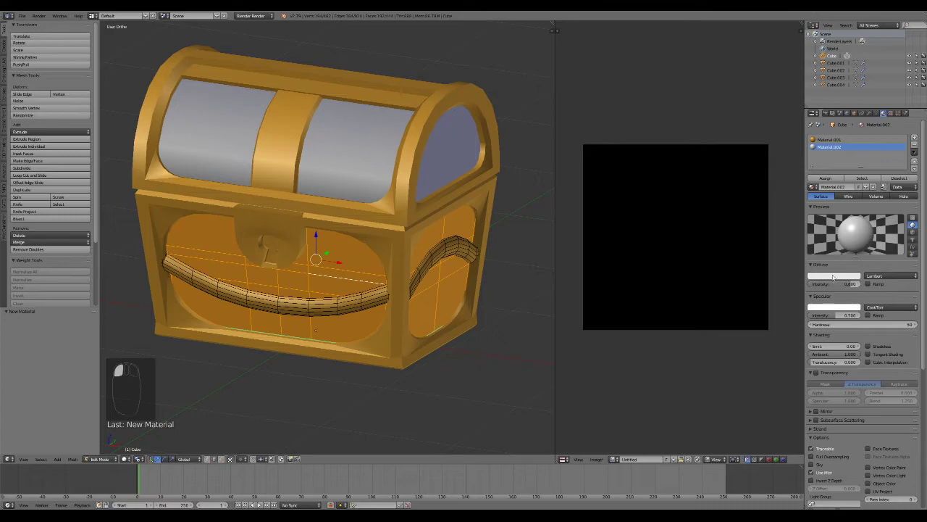
pyautogui.click(833, 276)
pyautogui.moveTo(818, 222)
pyautogui.mouseDown()
pyautogui.moveTo(820, 212)
pyautogui.moveTo(856, 202)
pyautogui.mouseUp()
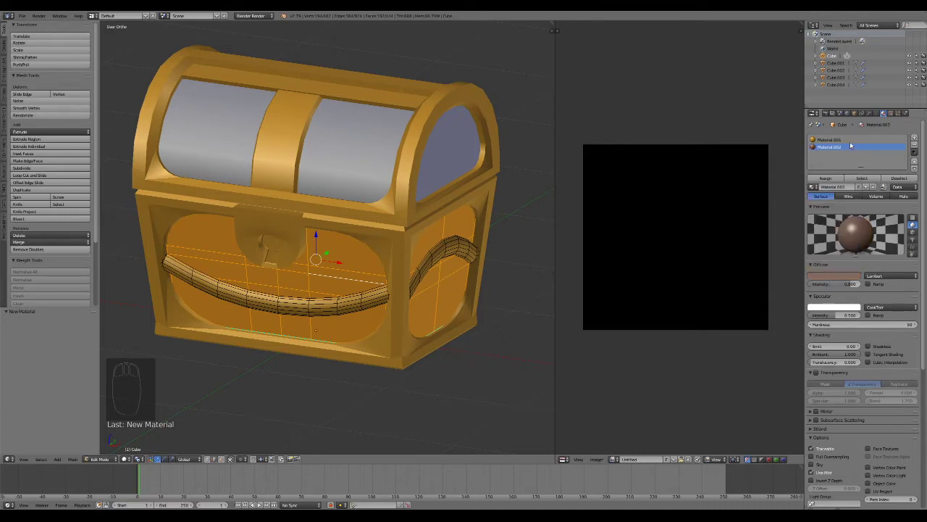
pyautogui.click(825, 178)
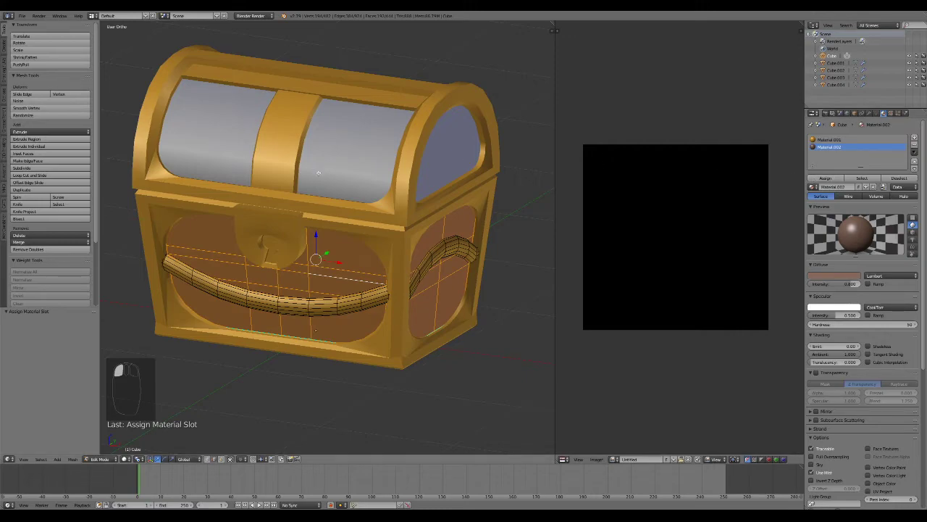
pyautogui.press('Tab')
# Assign the existing brown Material.002 to the lid's curved panel and check the chest from several sides
pyautogui.rightClick(334, 167)
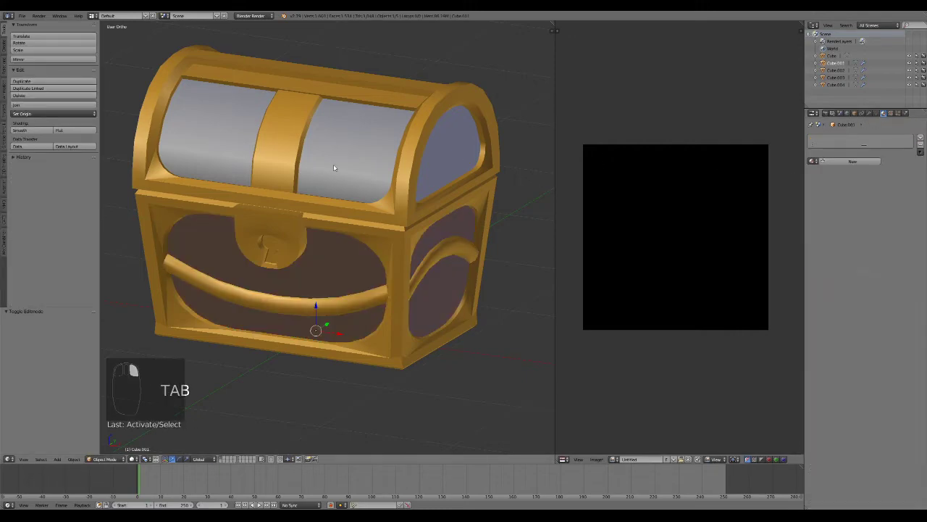
pyautogui.click(813, 161)
pyautogui.click(826, 189)
pyautogui.scroll(-4, 319, 319)
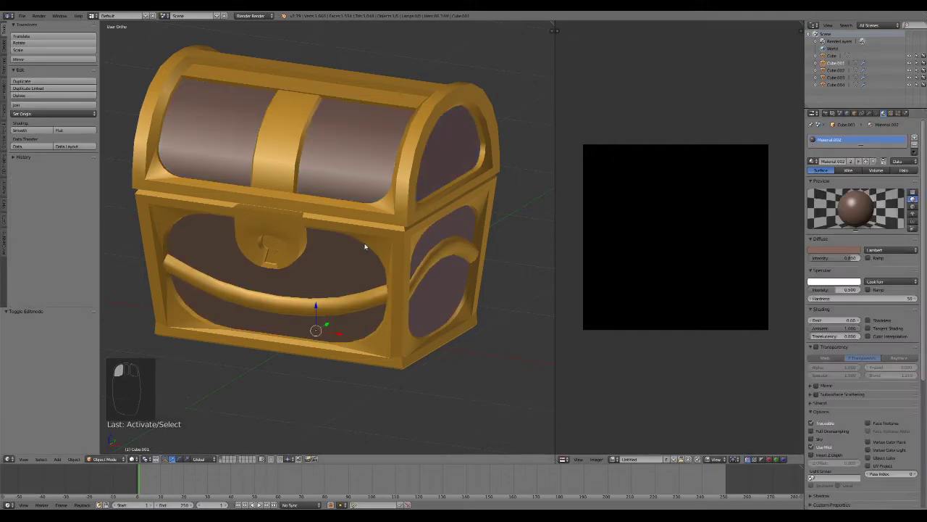
pyautogui.moveTo(143, 309); pyautogui.dragTo(294, 287, button='middle')
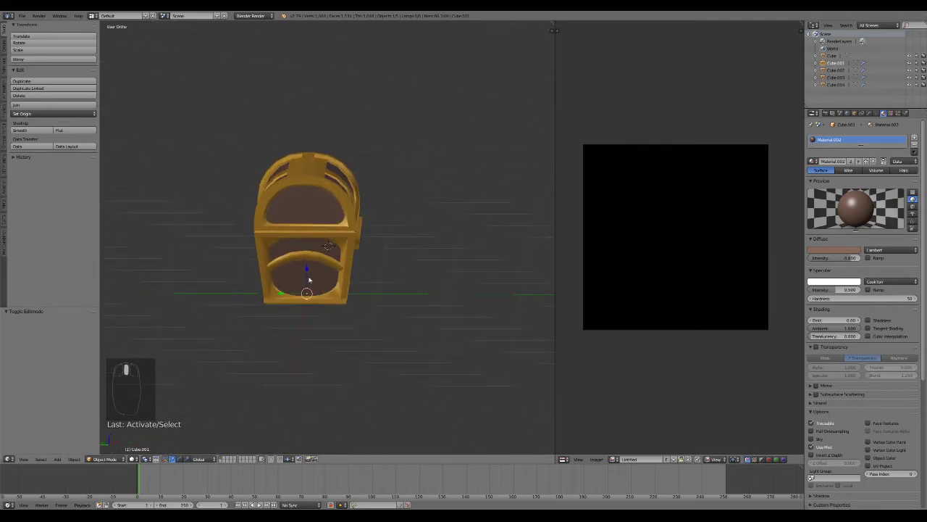
pyautogui.moveTo(296, 172); pyautogui.dragTo(311, 234, button='middle')
pyautogui.scroll(4, 391, 255)
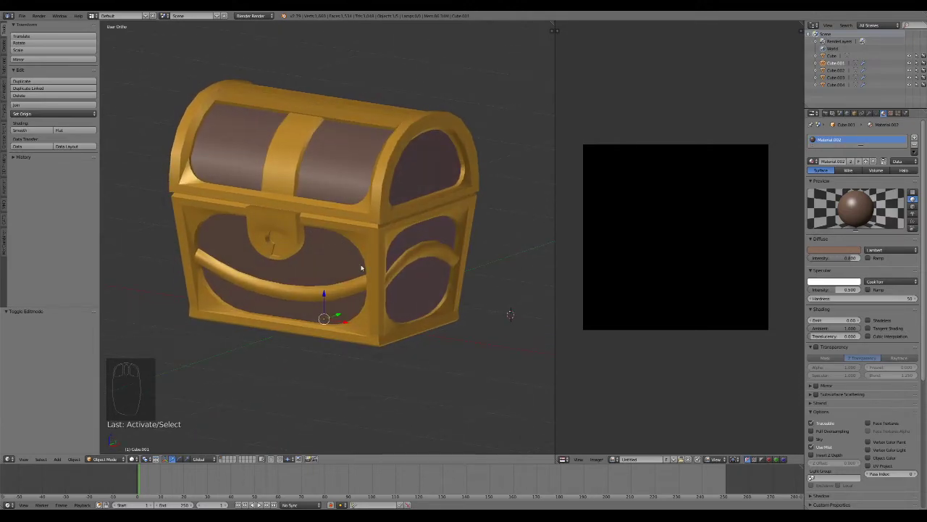
# Unwrap the entire mesh of the lid frame along its marked seams
pyautogui.rightClick(375, 184)
pyautogui.press('Tab')
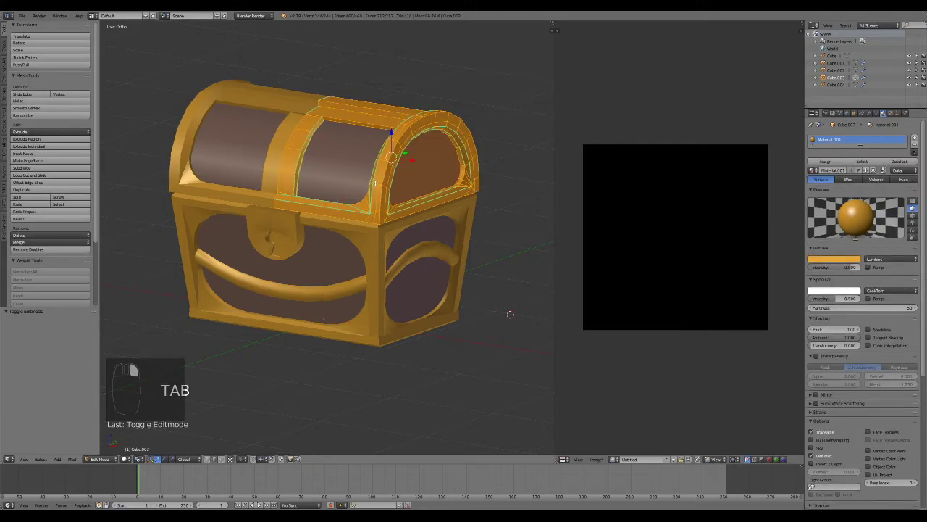
pyautogui.press('a')
pyautogui.press('a')
pyautogui.press('a')
pyautogui.keyDown('shift'); pyautogui.moveTo(510, 313); pyautogui.dragTo(468, 316, button='middle'); pyautogui.keyUp('shift')
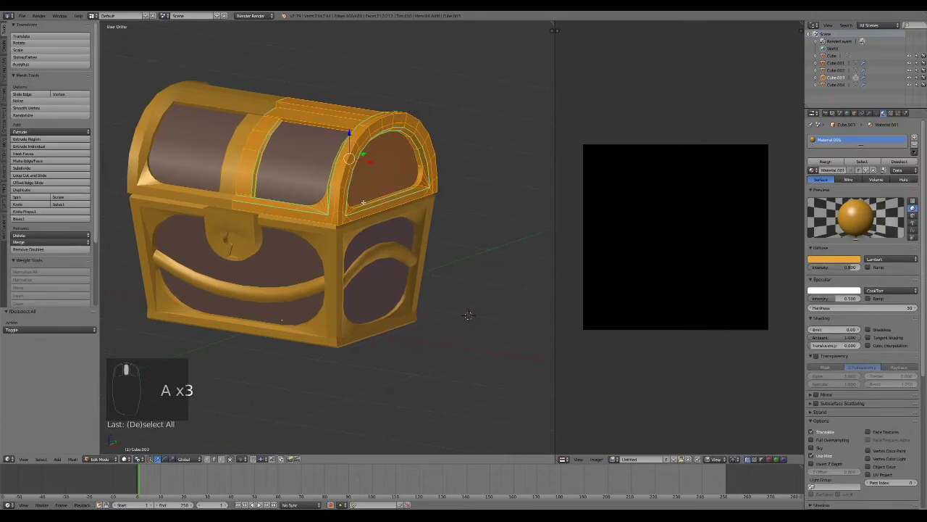
pyautogui.moveTo(366, 204); pyautogui.dragTo(342, 194, button='middle')
pyautogui.press('Tab')
pyautogui.press('Tab')
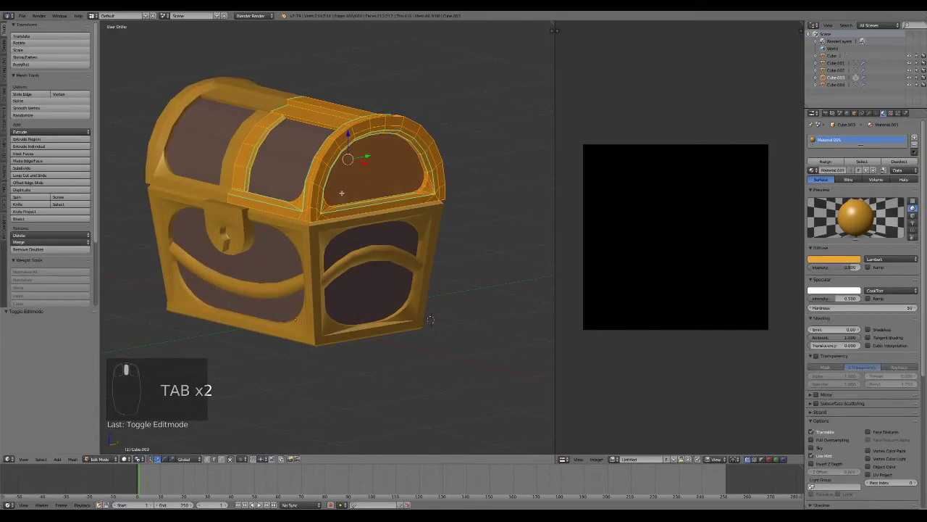
pyautogui.press('u')
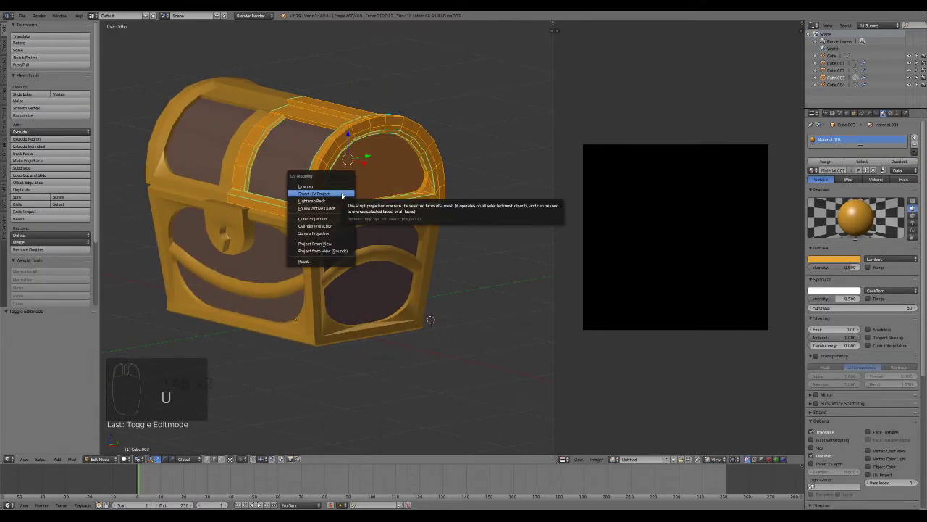
pyautogui.click(326, 187)
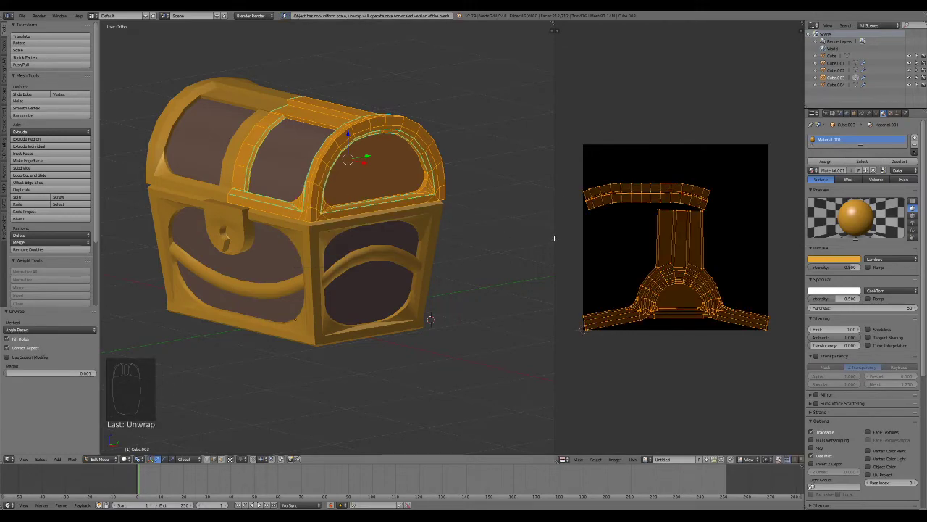
# Widen the image editor and inspect the lid frame's unwrapped UV islands up close
pyautogui.moveTo(554, 238); pyautogui.dragTo(427, 238)
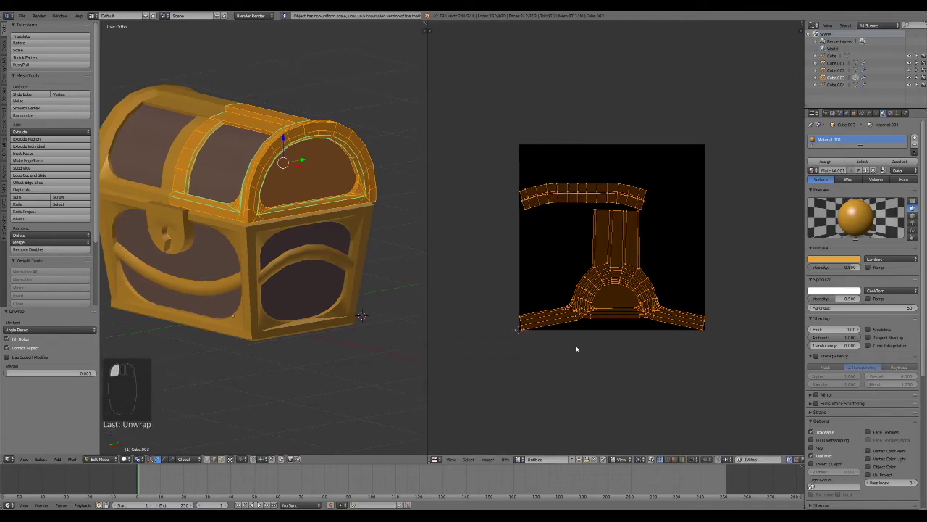
pyautogui.scroll(2, 580, 349)
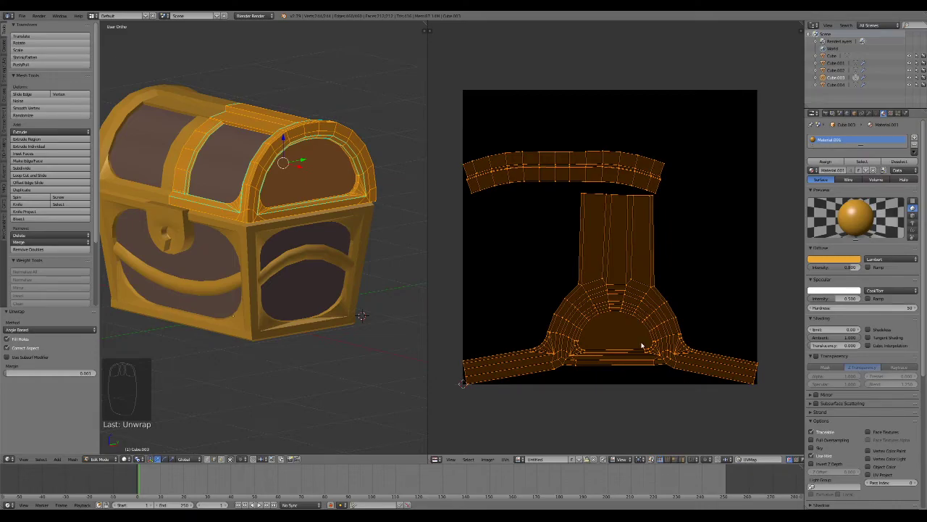
pyautogui.scroll(5, 560, 199)
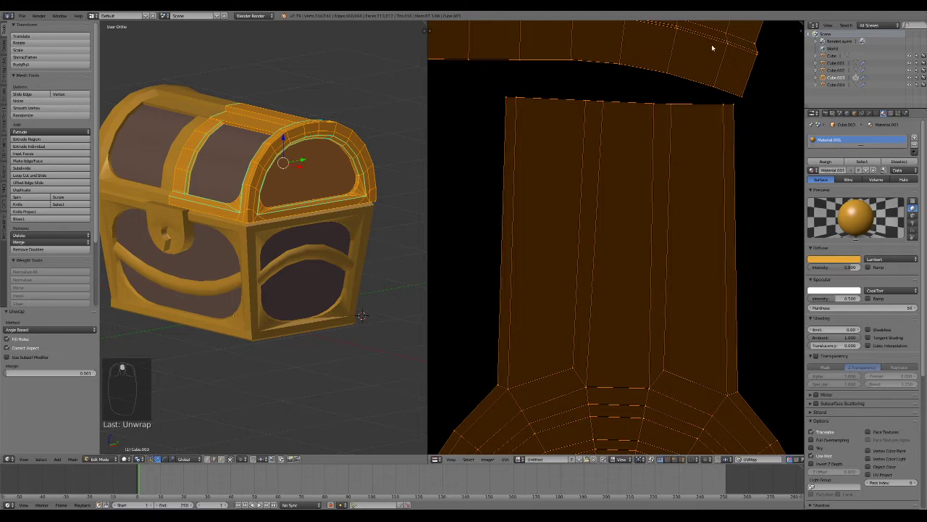
pyautogui.scroll(-5, 685, 178)
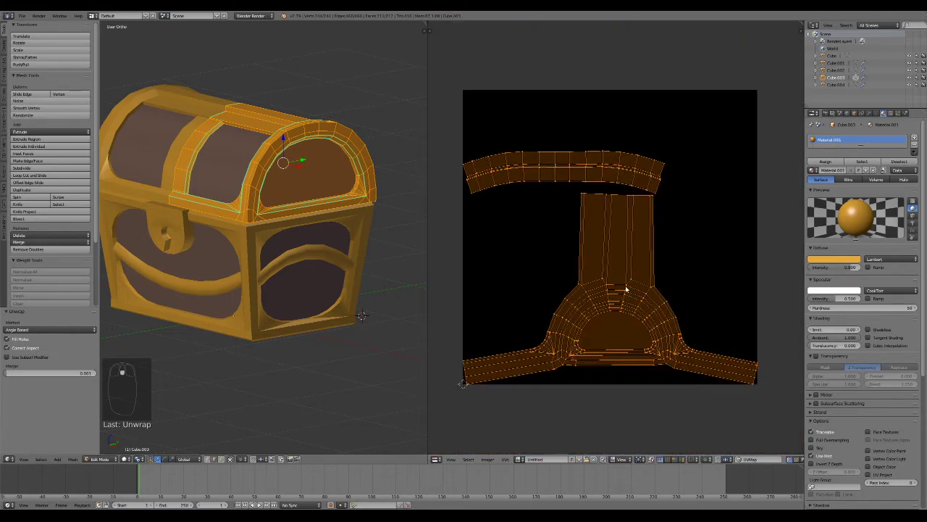
# Try Minimize Stretch on the lid frame's UV islands
pyautogui.hotkey('ctrl', 'r')
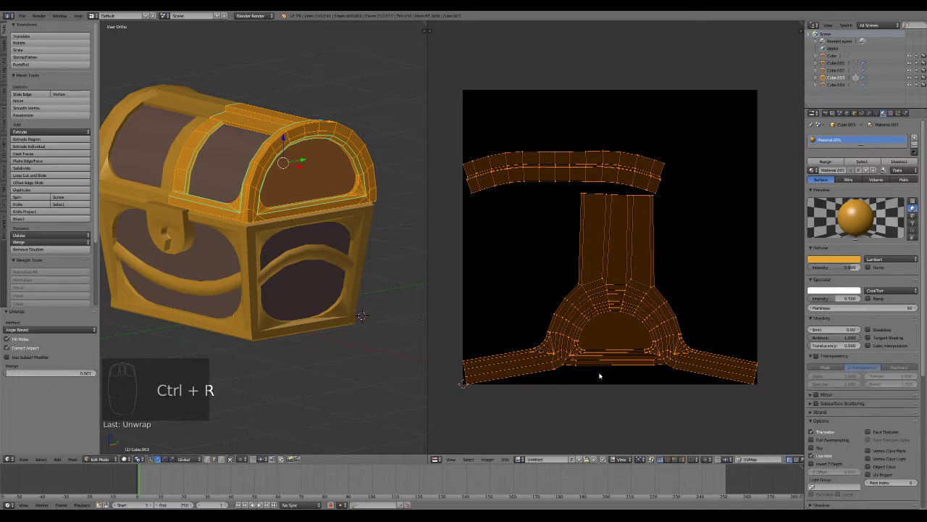
pyautogui.hotkey('ctrl', 'v')
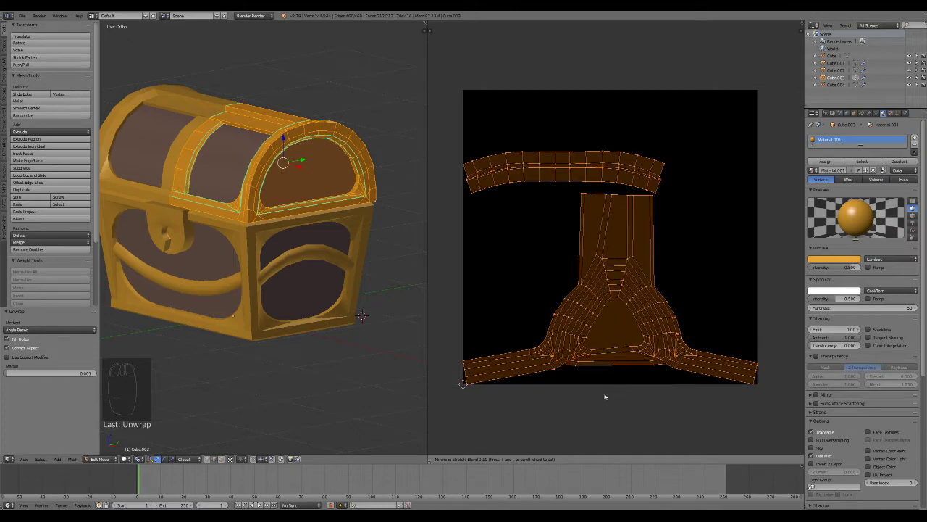
pyautogui.press('Return')
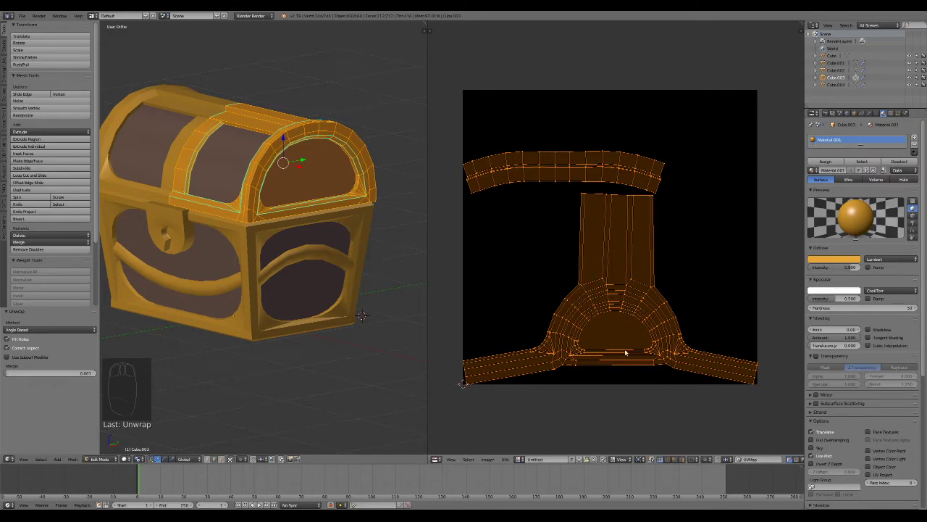
# Rotate the lid frame's curved strip UV island upright and place it along the left edge of the image
pyautogui.press('a')
pyautogui.press('l')
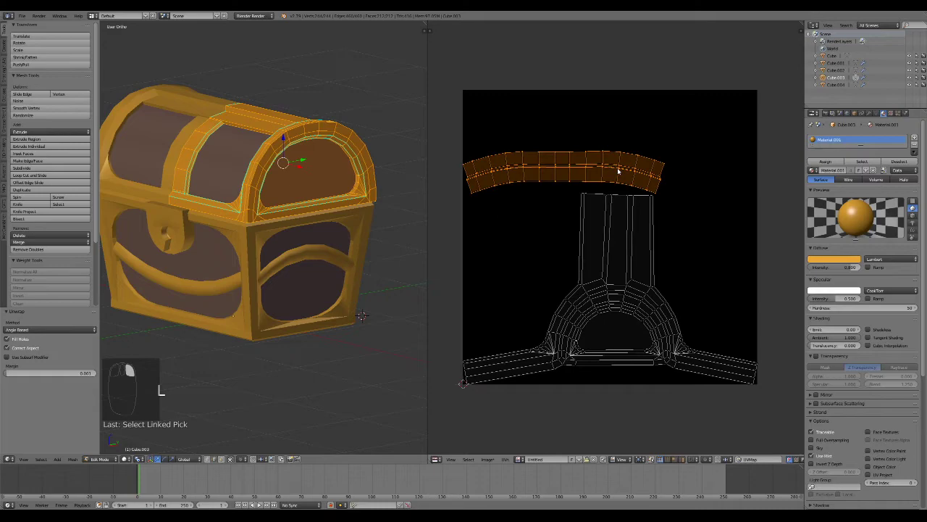
pyautogui.press('g')
pyautogui.click(597, 309)
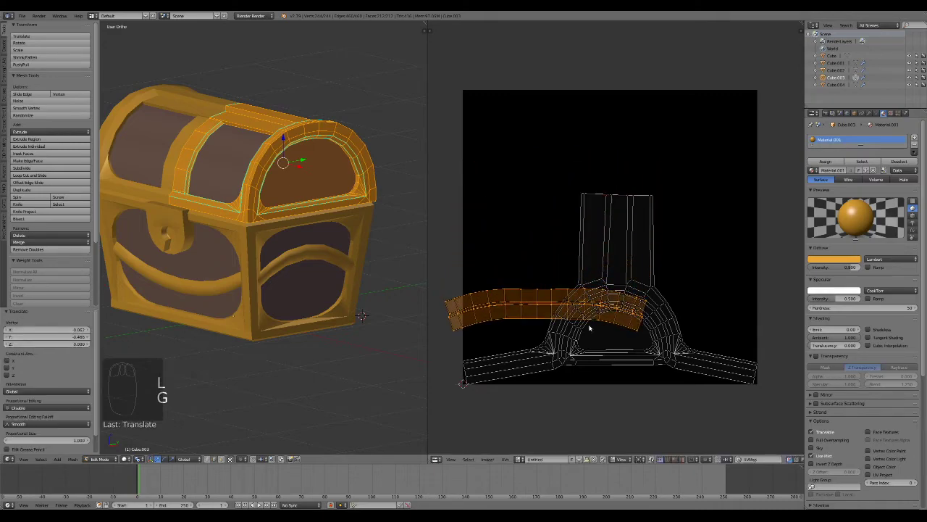
pyautogui.press('r')
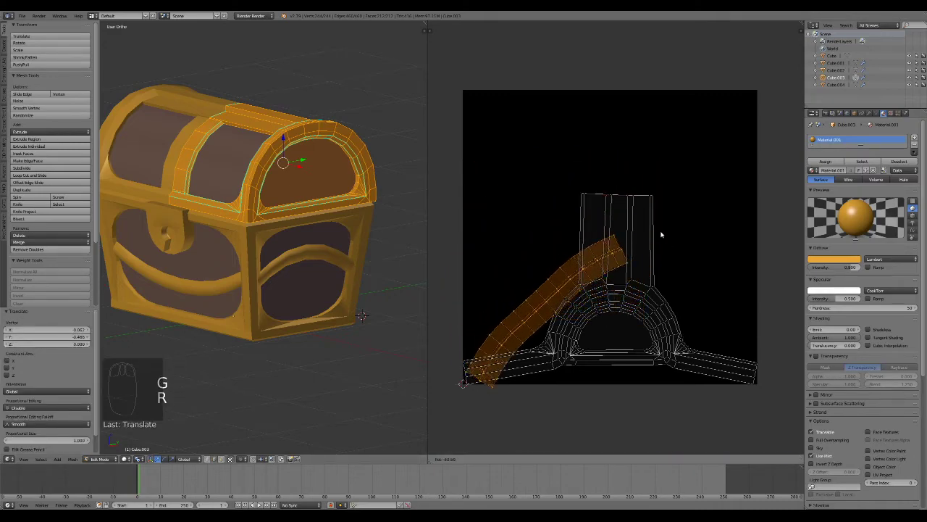
pyautogui.click(583, 185)
pyautogui.press('g')
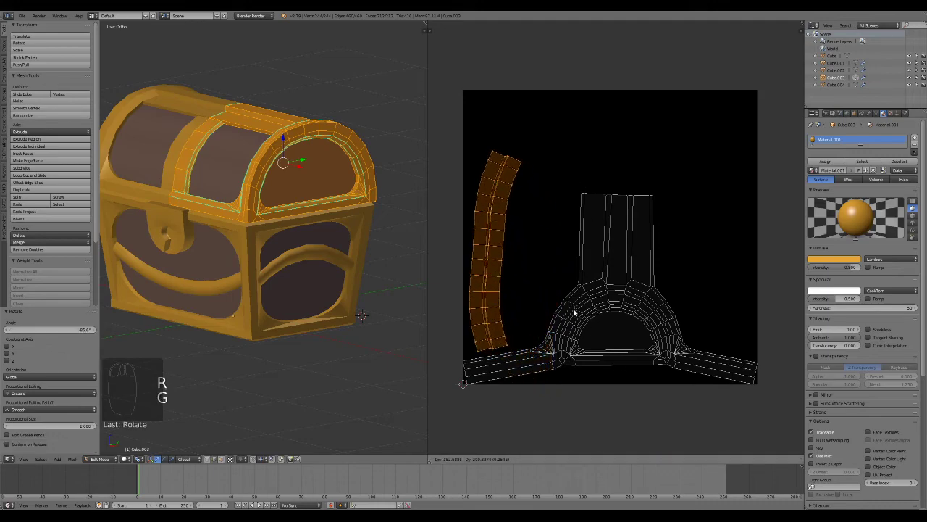
pyautogui.click(574, 314)
pyautogui.press('r')
pyautogui.click(594, 283)
pyautogui.press('g')
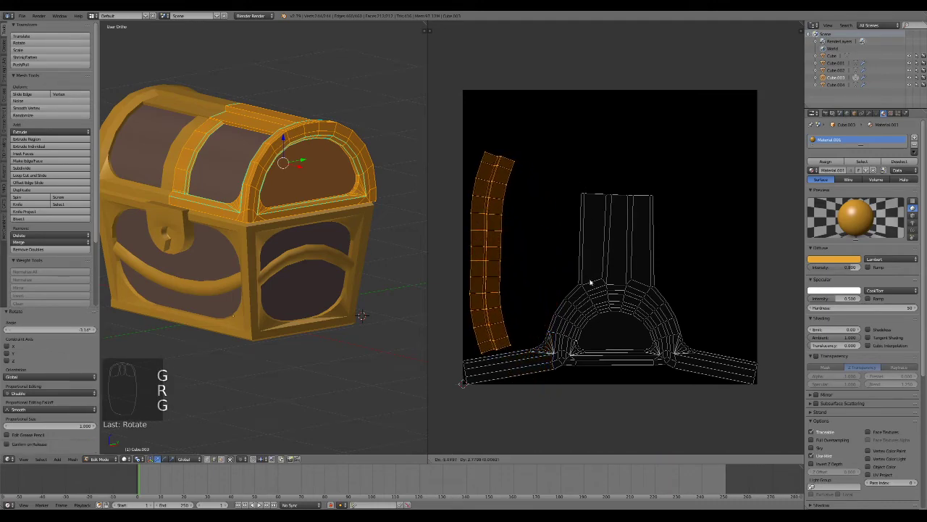
pyautogui.click(590, 281)
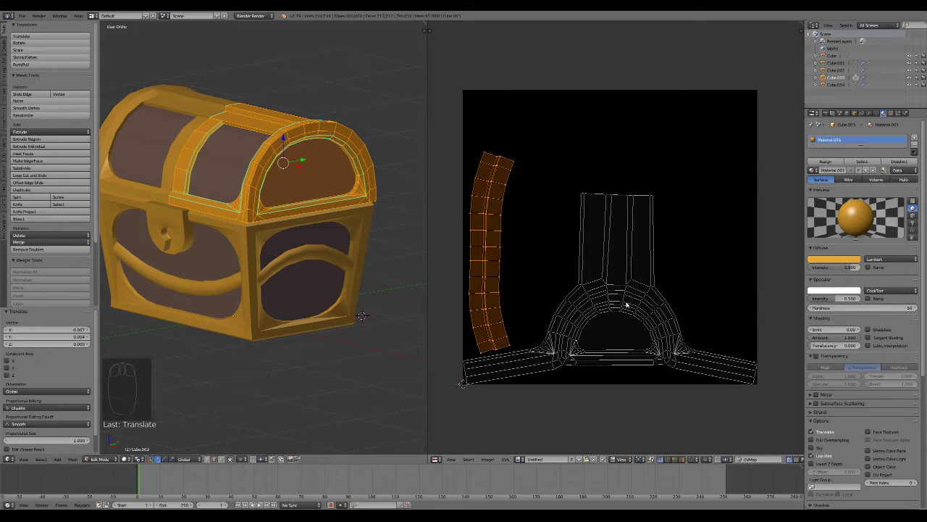
# Shrink the strip island, scale the large arch island to about 0.79, and place both near the image's lower left
pyautogui.press('s')
pyautogui.click(576, 330)
pyautogui.press('g')
pyautogui.click(570, 340)
pyautogui.press('l')
pyautogui.press('s')
pyautogui.click(629, 375)
pyautogui.press('g')
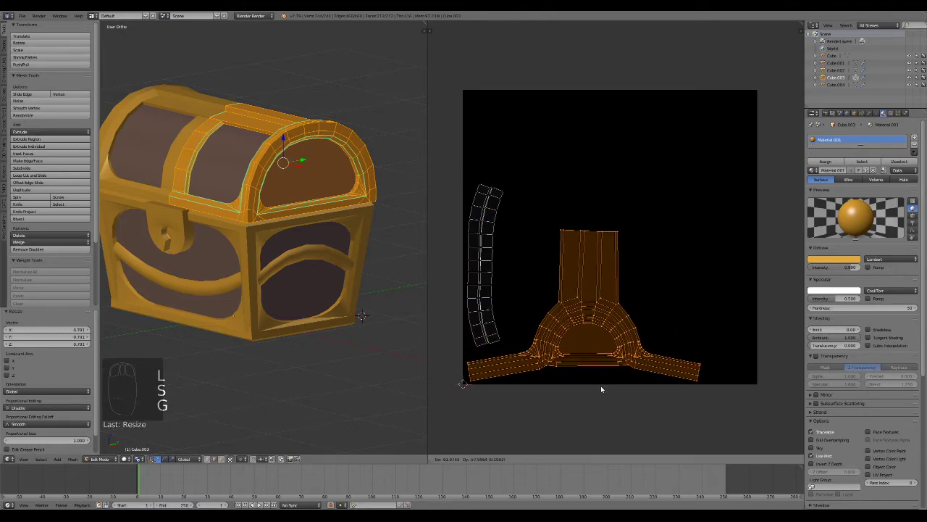
pyautogui.click(599, 390)
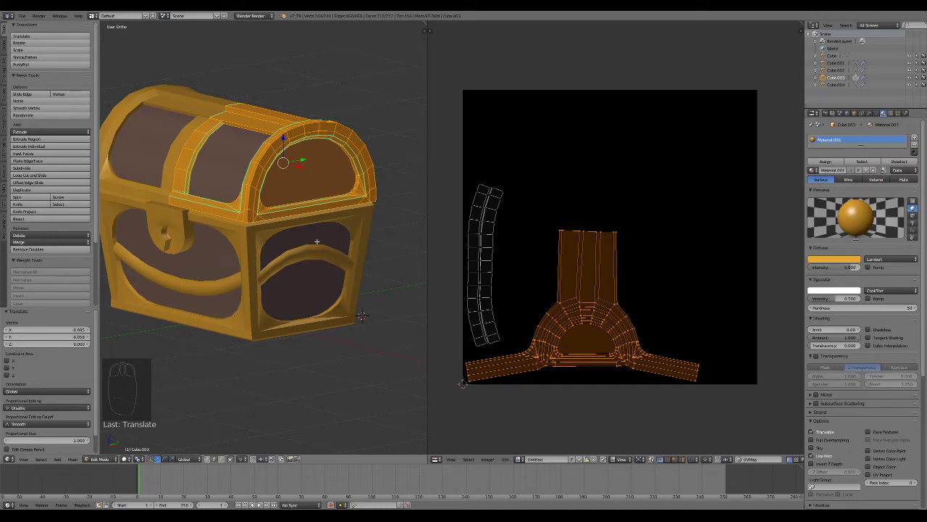
# Disable X-axis mirroring on the lower frame's Mirror modifier and apply the modifier
pyautogui.press('Tab')
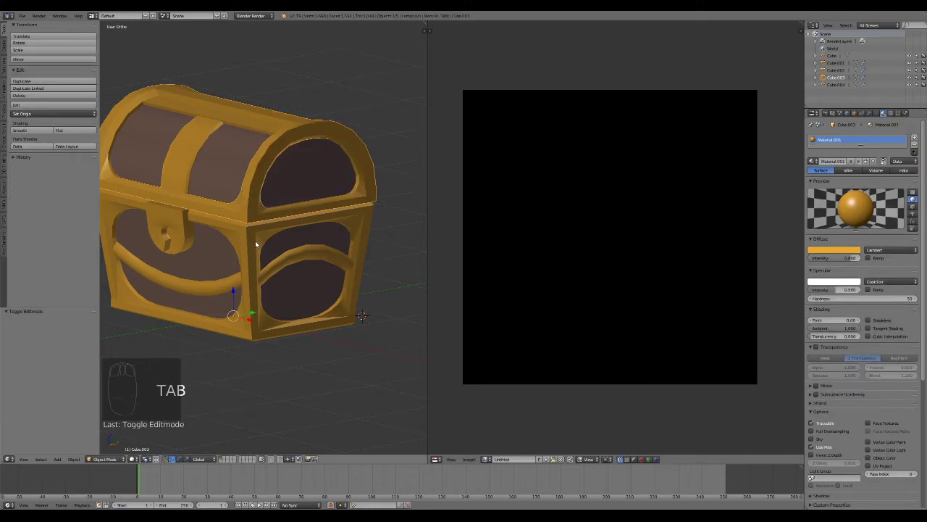
pyautogui.click(869, 113)
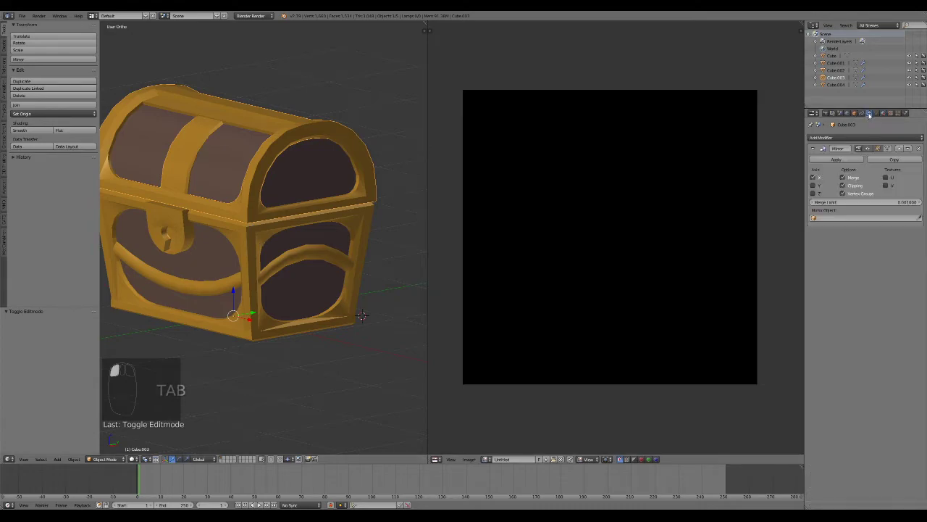
pyautogui.rightClick(252, 237)
pyautogui.rightClick(251, 207)
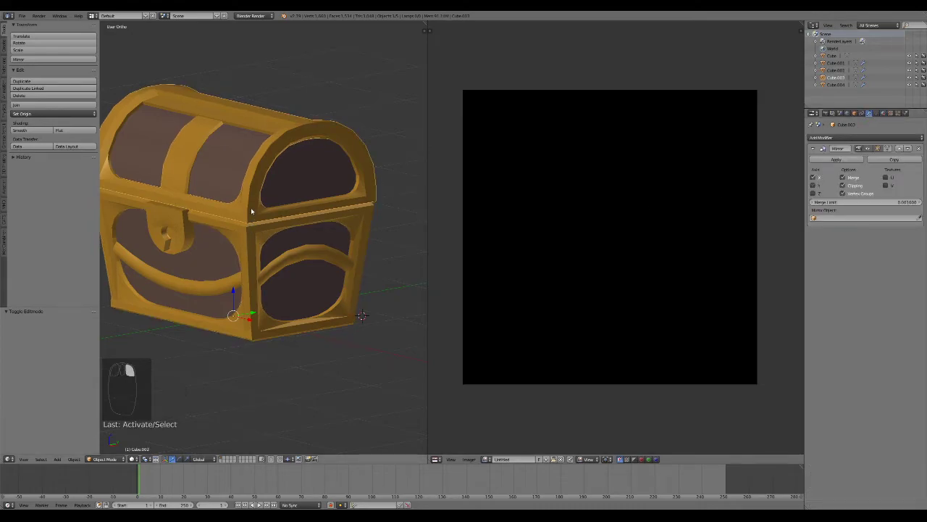
pyautogui.rightClick(248, 237)
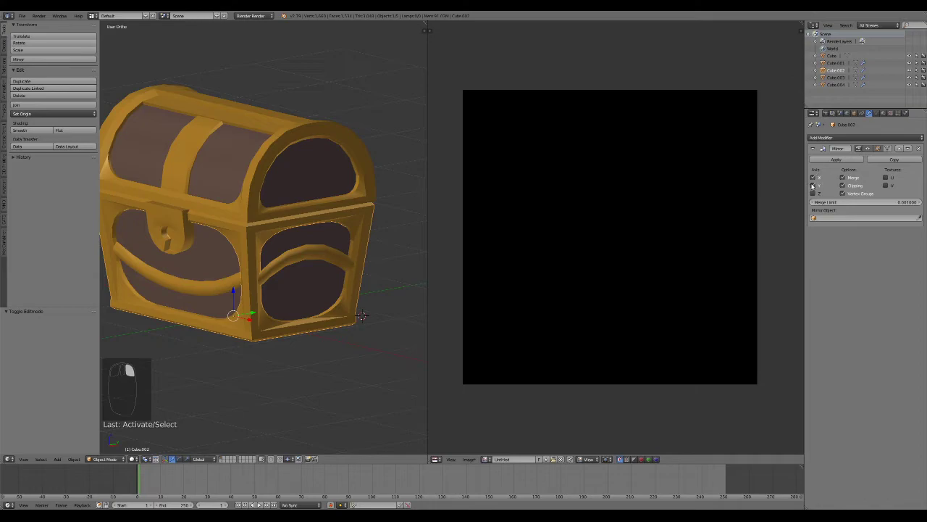
pyautogui.click(813, 178)
pyautogui.click(837, 161)
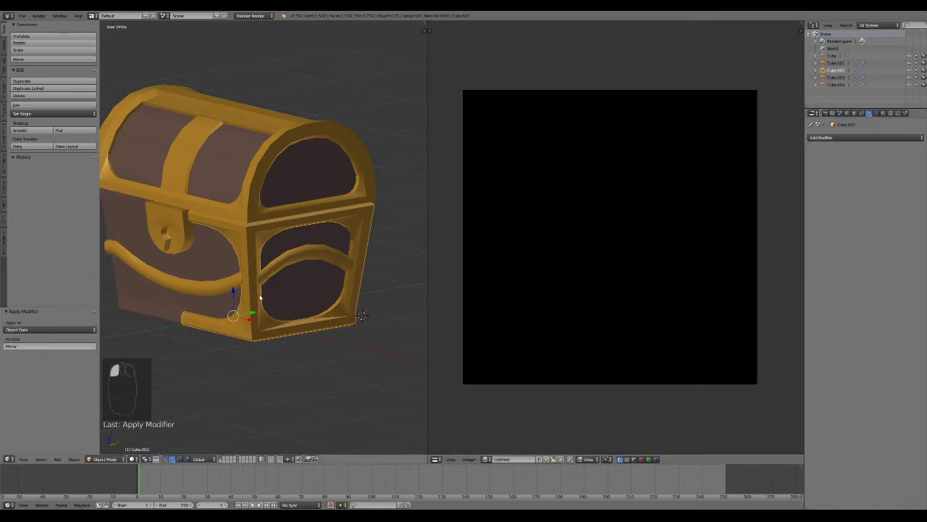
# Add a Mirror modifier to the lower frame and join the lid frame and lower frame into one object
pyautogui.click(826, 137)
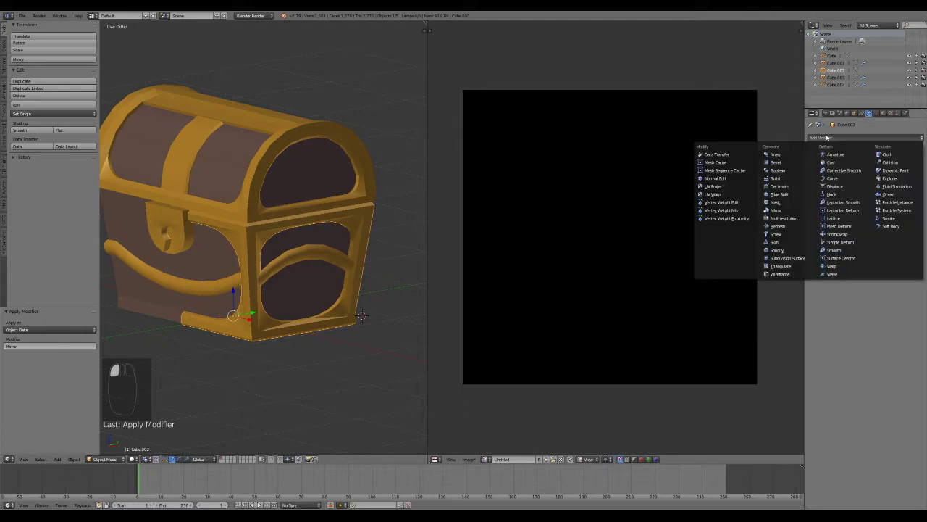
pyautogui.click(797, 211)
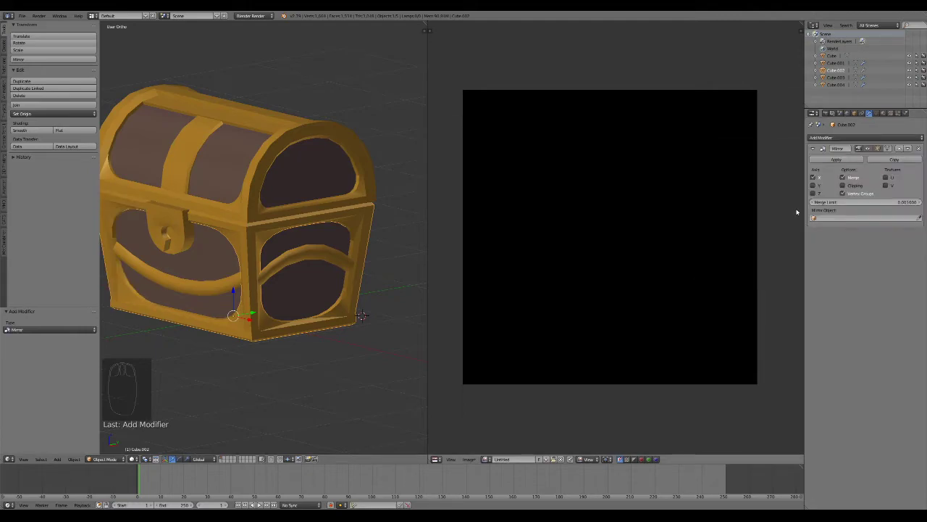
pyautogui.rightClick(252, 242)
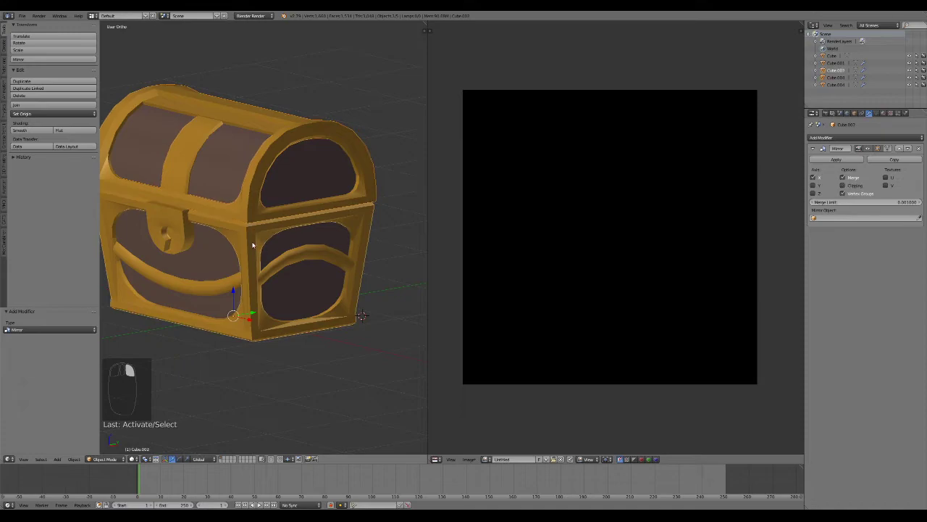
pyautogui.hotkey('ctrl', 'j')
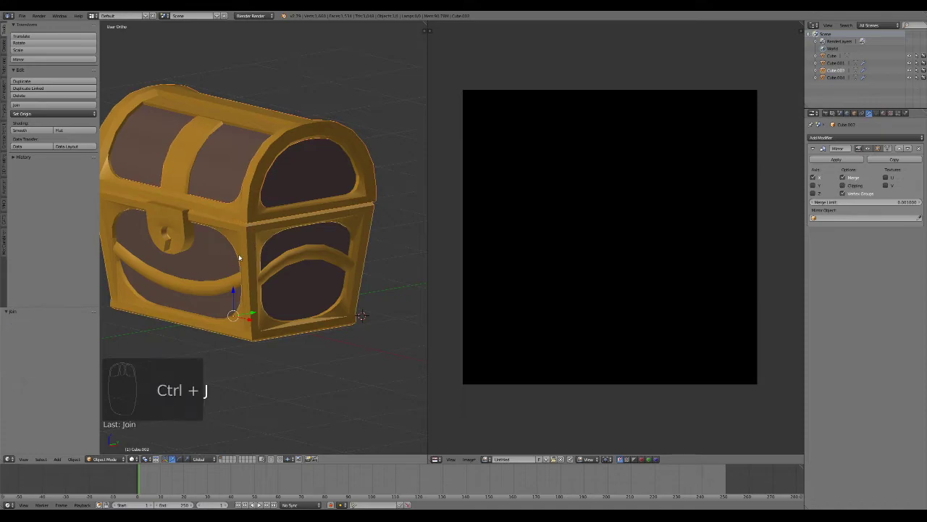
# Create a new blank image for the UV layout of the joined frame with its whole mesh selected
pyautogui.press('Tab')
pyautogui.press('a')
pyautogui.press('a')
pyautogui.press('a')
pyautogui.scroll(5, 588, 319)
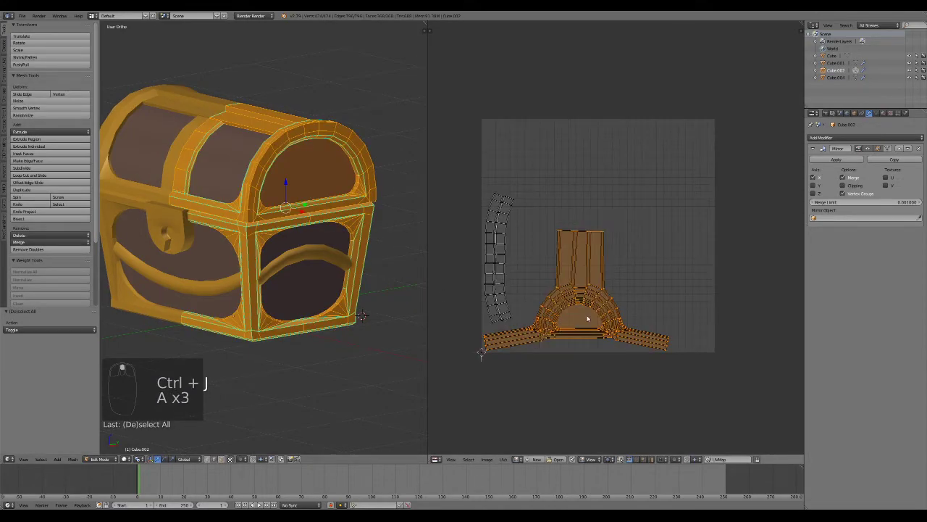
pyautogui.click(536, 459)
pyautogui.click(537, 497)
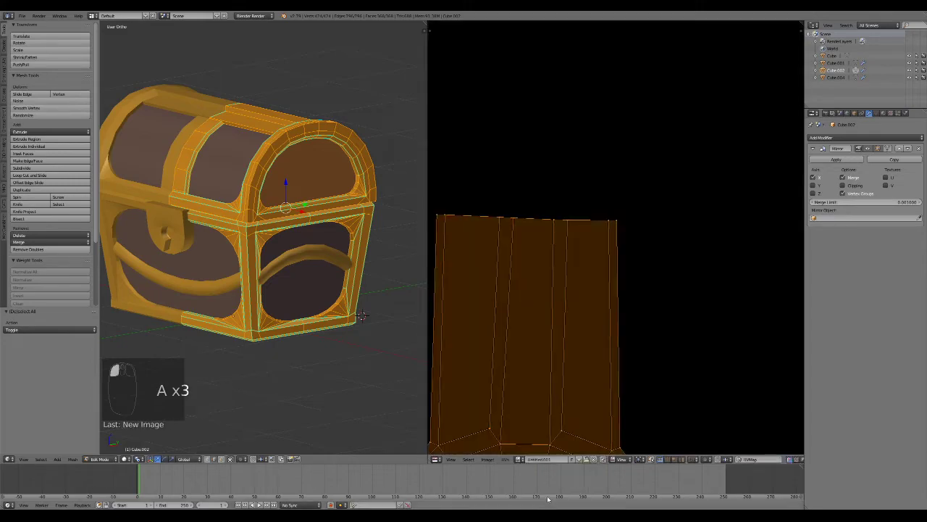
pyautogui.scroll(-5, 563, 234)
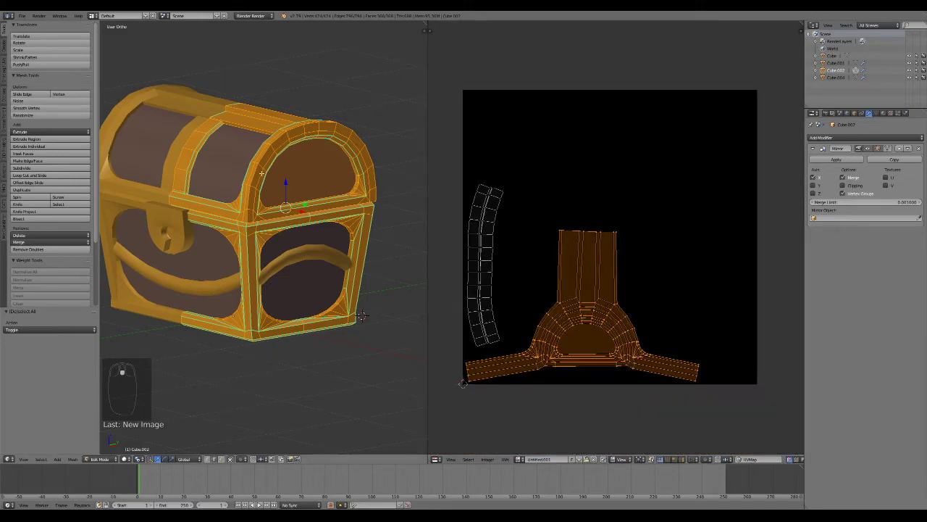
# Unwrap only the linked geometry of the lower chest frame
pyautogui.rightClick(262, 240)
pyautogui.press('l')
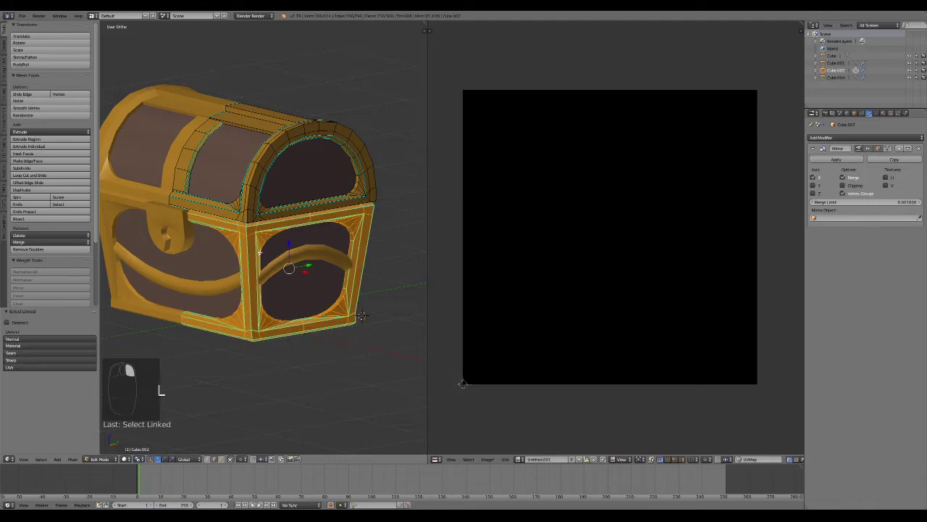
pyautogui.press('u')
pyautogui.click(261, 245)
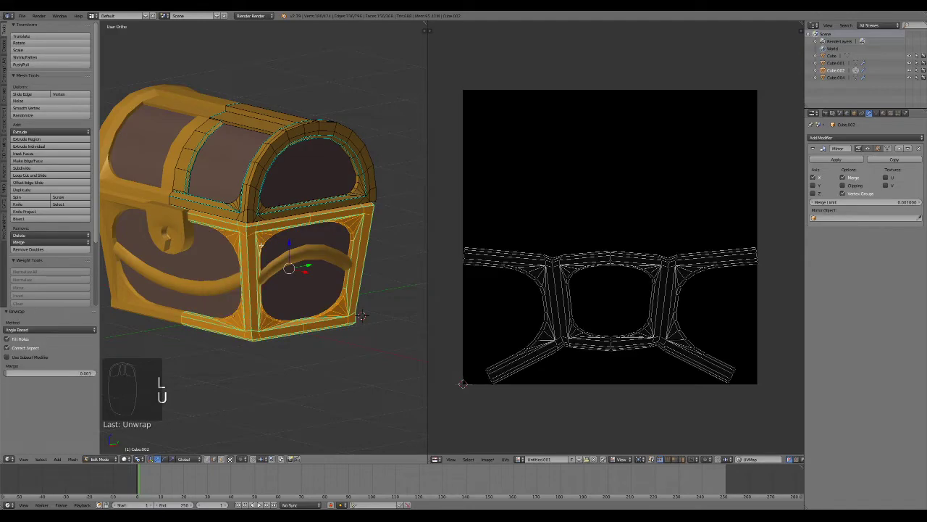
# Rotate the lower frame's UV island upright and move it toward the right side of the image
pyautogui.press('a')
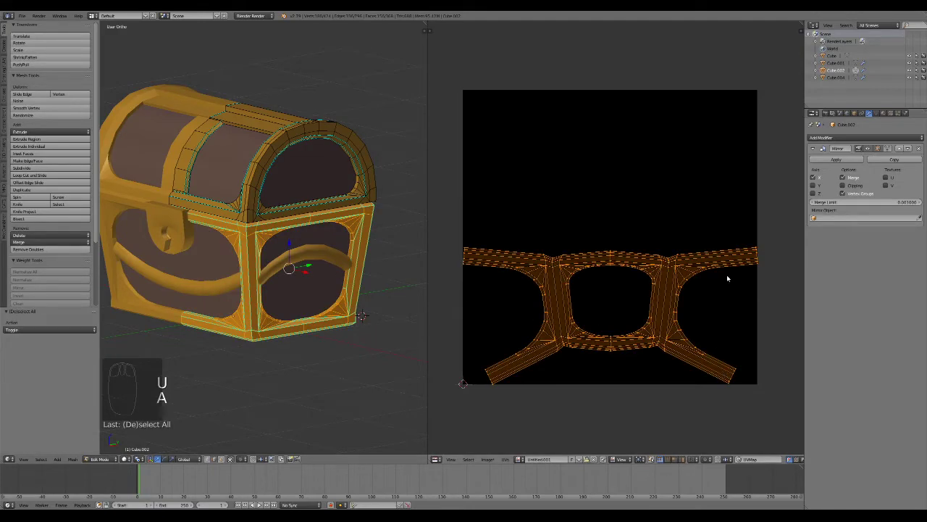
pyautogui.press('r')
pyautogui.click(638, 389)
pyautogui.press('g')
pyautogui.click(634, 392)
pyautogui.press('a')
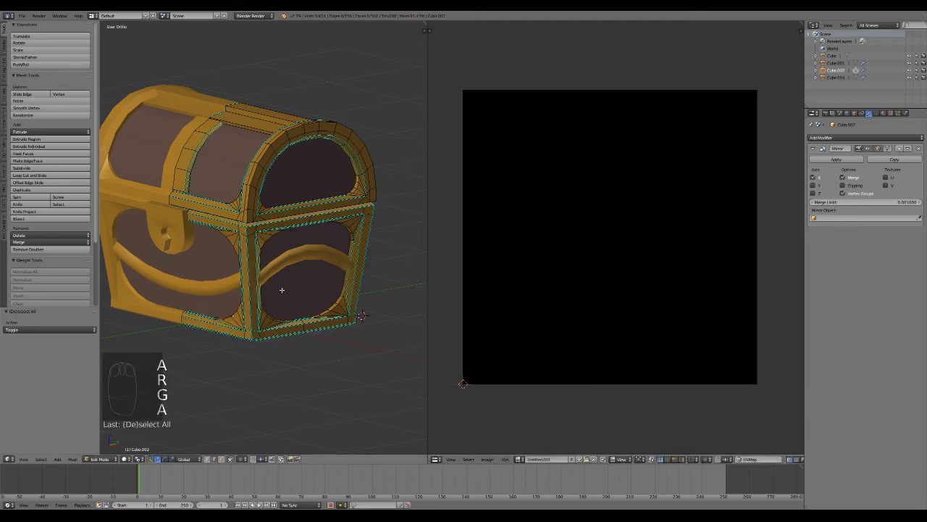
# Shrink the lower frame's UV island, rotate it about 2.5° to straighten it, and place it along the image's right edge
pyautogui.press('a')
pyautogui.press('a')
pyautogui.press('l')
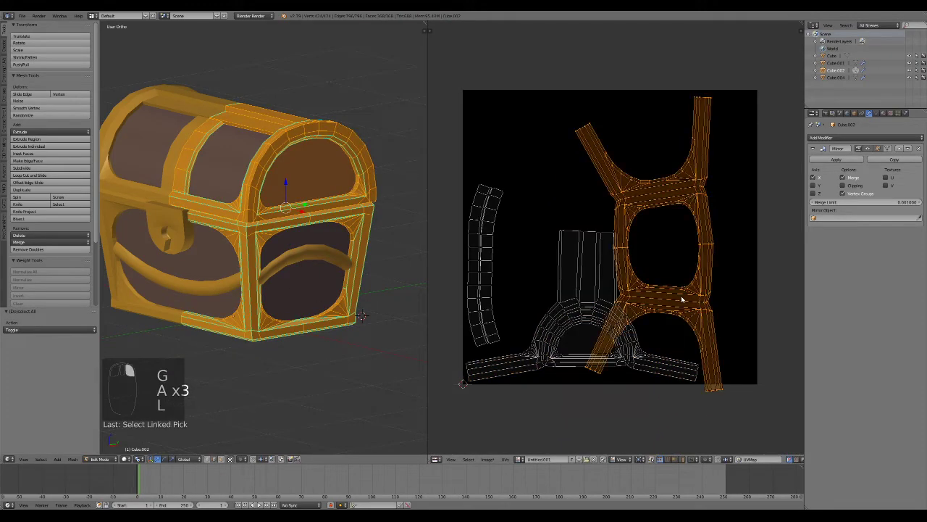
pyautogui.press('g')
pyautogui.click(723, 368)
pyautogui.press('s')
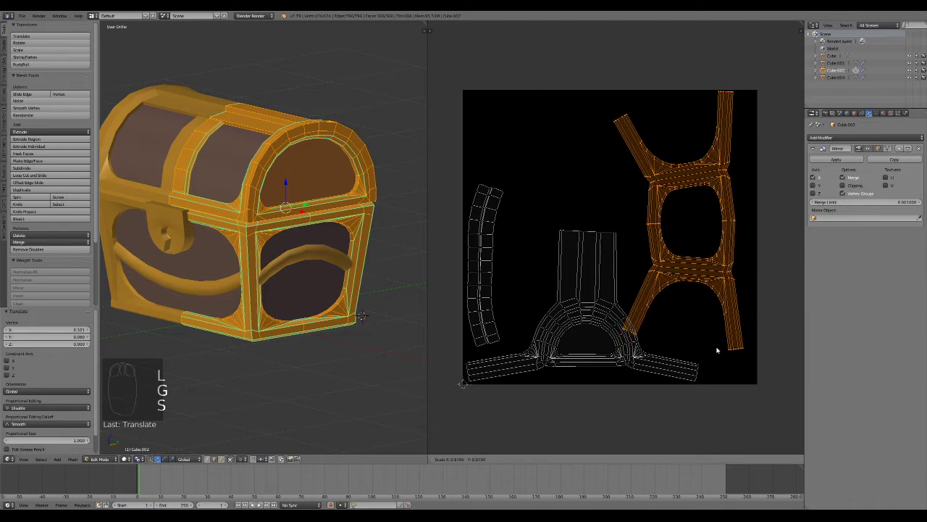
pyautogui.press('r')
pyautogui.click(752, 319)
pyautogui.press('g')
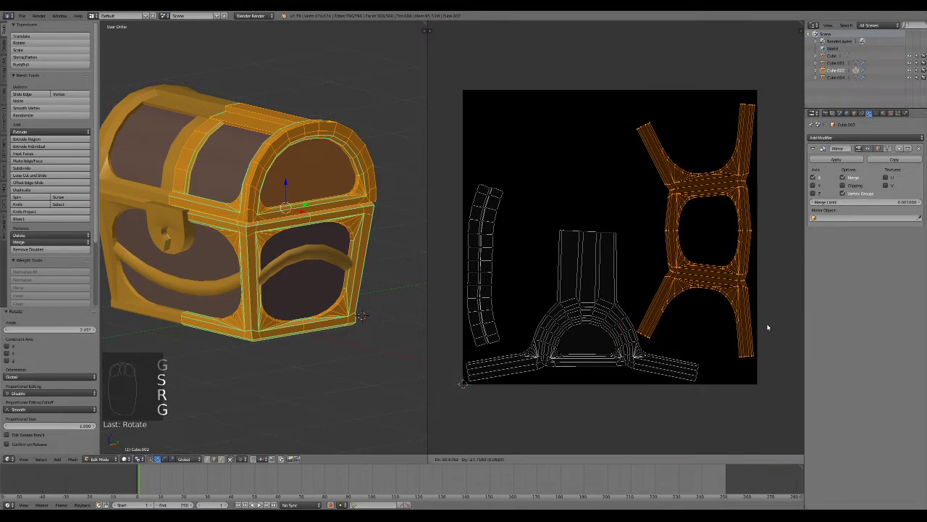
pyautogui.click(768, 326)
pyautogui.press('g')
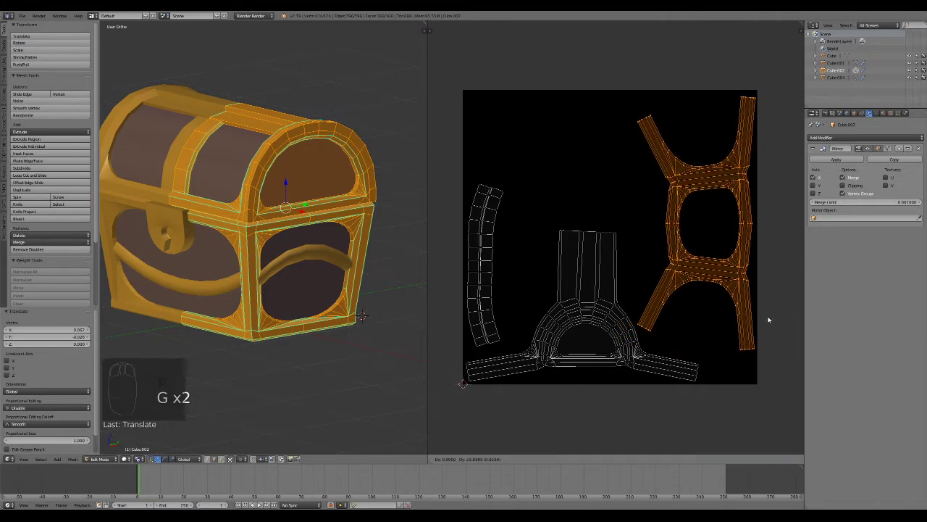
pyautogui.click(746, 311)
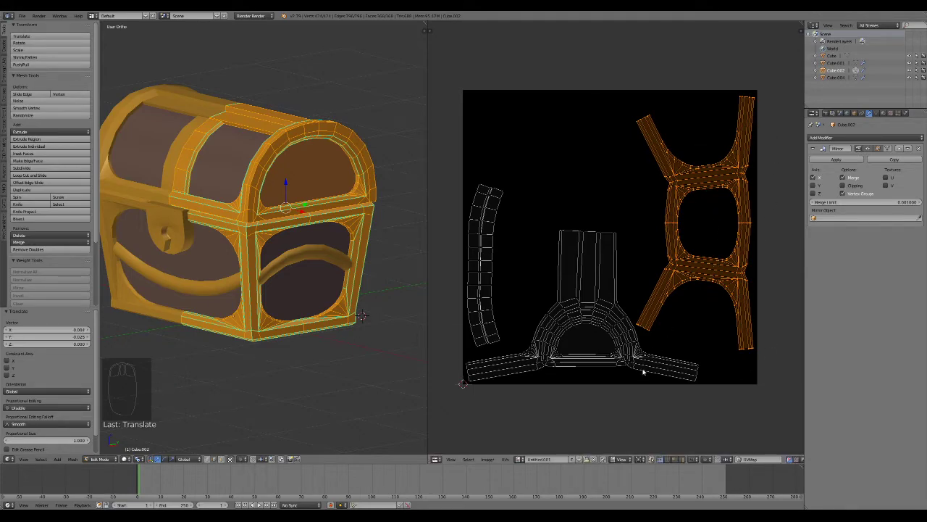
# Move the lid frame's curved strip UV island slightly down along the image's left edge and finish editing the frame
pyautogui.rightClick(483, 329)
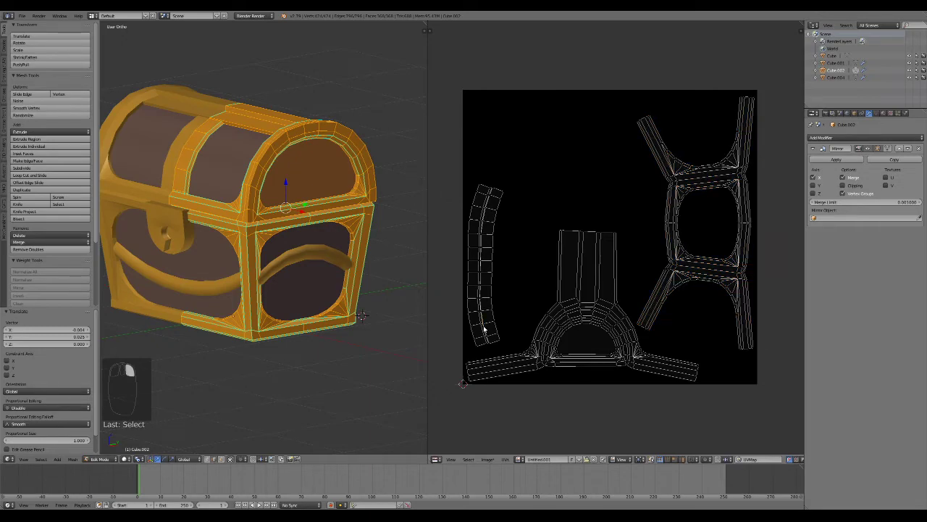
pyautogui.press('l')
pyautogui.press('g')
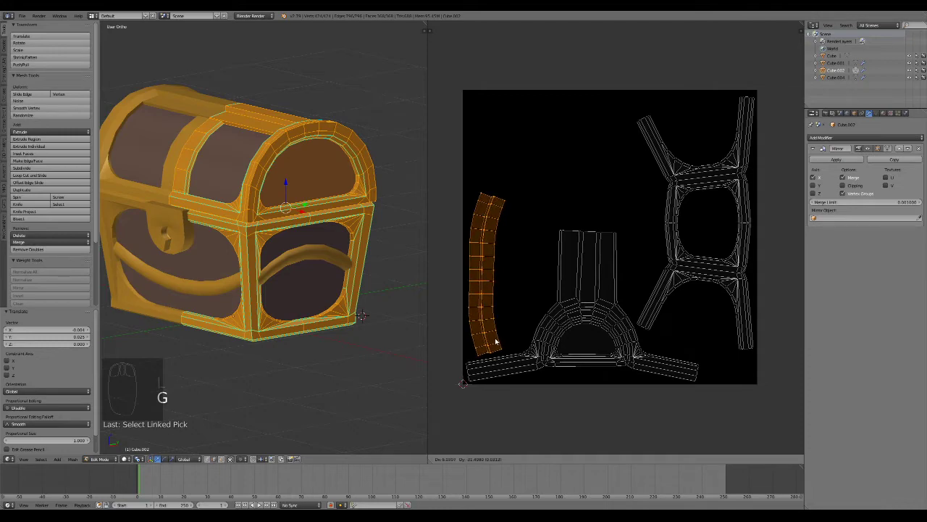
pyautogui.click(497, 343)
pyautogui.press('Tab')
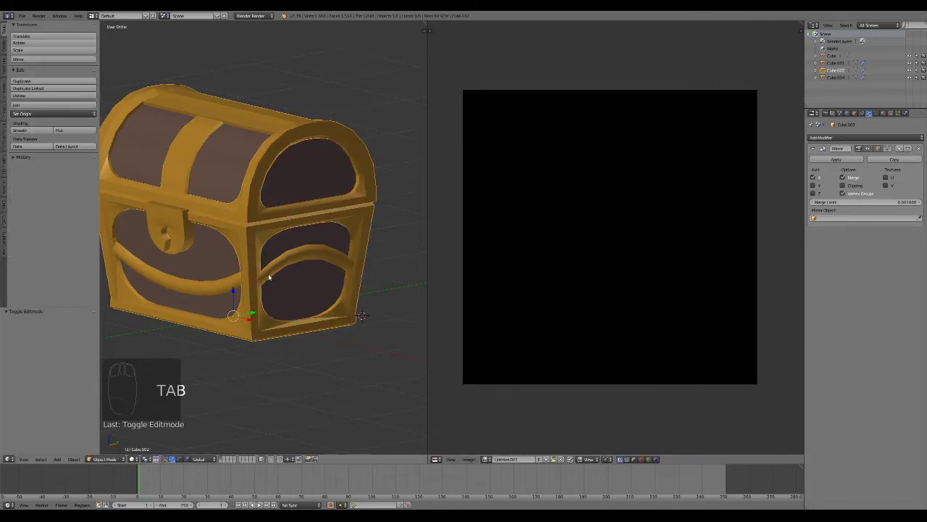
# Separate the curved golden band around the lower chest into its own object and select it
pyautogui.rightClick(268, 273)
pyautogui.press('Tab')
pyautogui.press('a')
pyautogui.press('a')
pyautogui.press('a')
pyautogui.rightClick(290, 261)
pyautogui.press('l')
pyautogui.press('p')
pyautogui.click(290, 261)
pyautogui.press('Tab')
pyautogui.rightClick(290, 261)
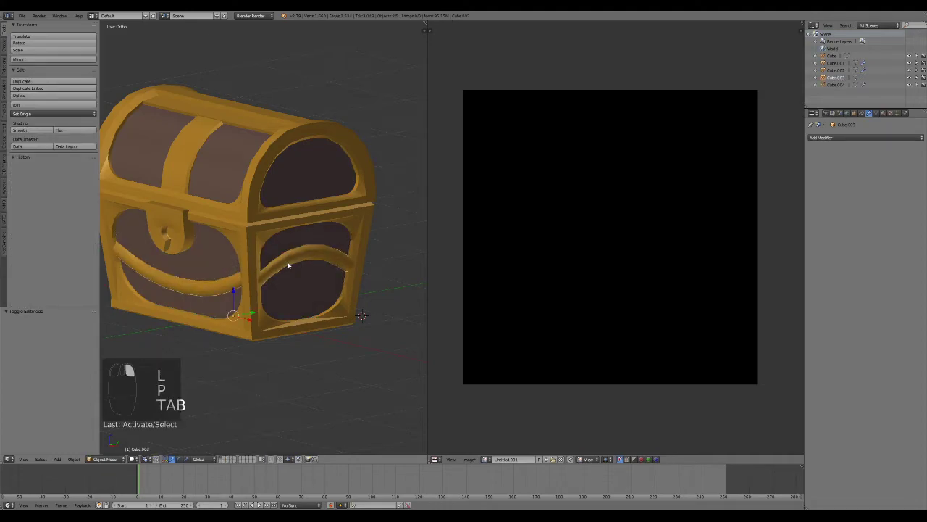
# Unwrap the entire curved band mesh
pyautogui.press('Tab')
pyautogui.press('a')
pyautogui.press('a')
pyautogui.press('a')
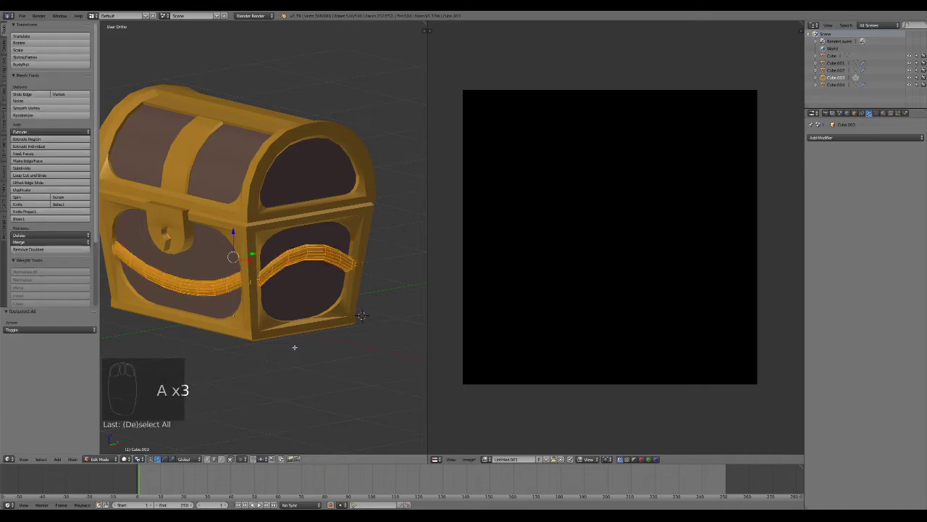
pyautogui.press('u')
pyautogui.click(292, 290)
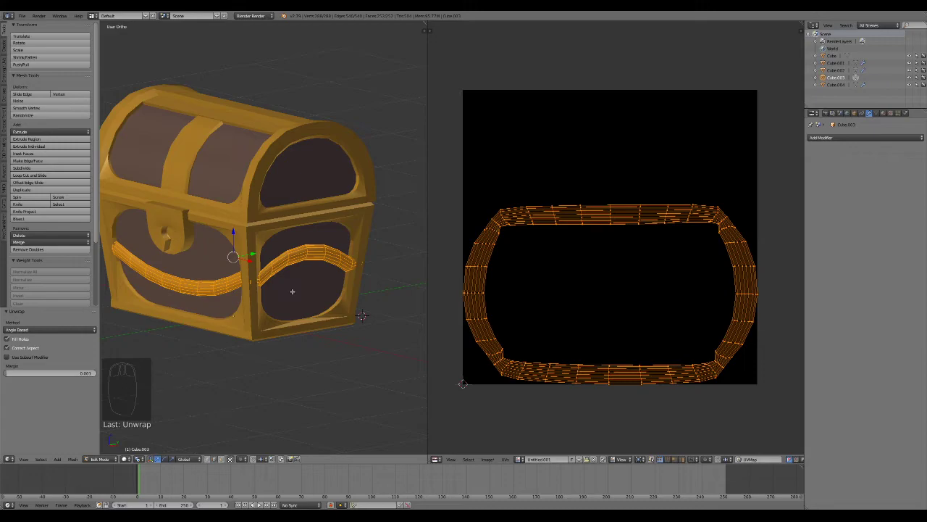
# Rip the curved band along its middle edge loops at the chest's front and side
pyautogui.press('KP_1')
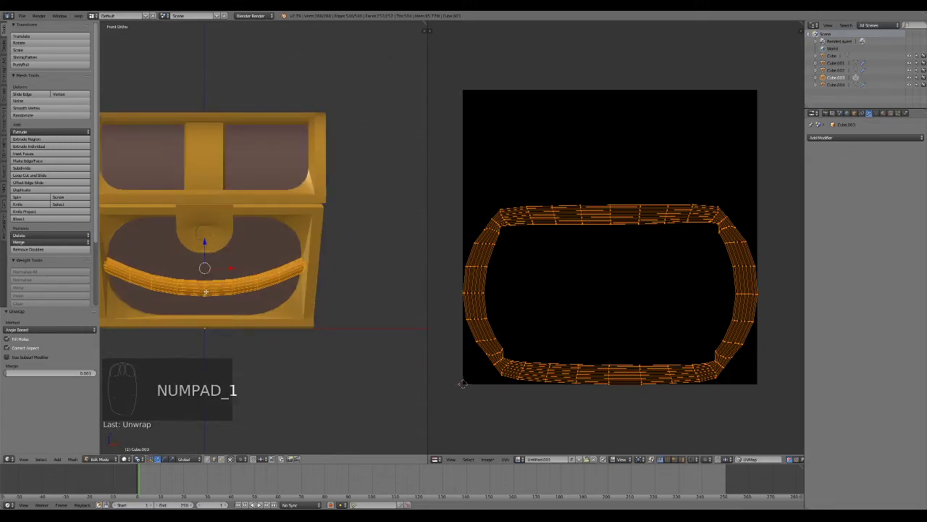
pyautogui.keyDown('alt'); pyautogui.rightClick(205, 288); pyautogui.keyUp('alt')
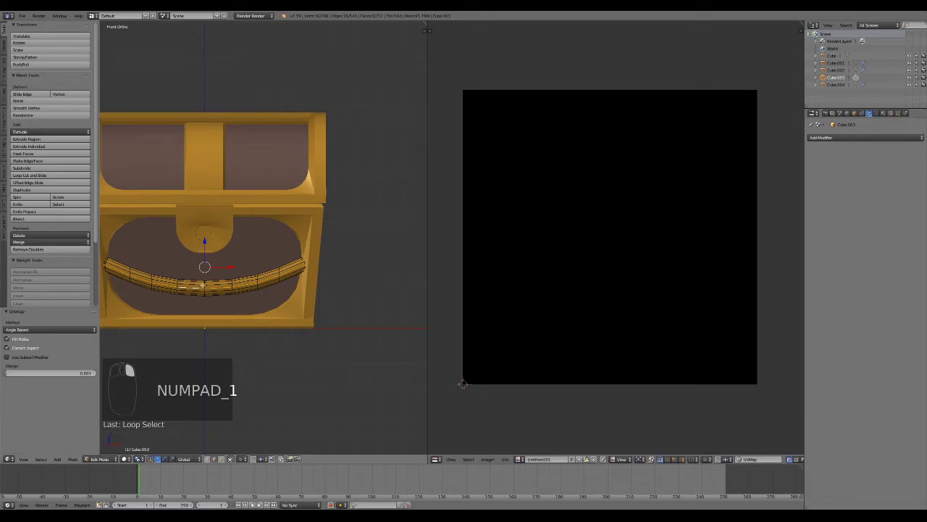
pyautogui.moveTo(204, 287); pyautogui.dragTo(290, 302, button='middle')
pyautogui.scroll(5, 286, 239)
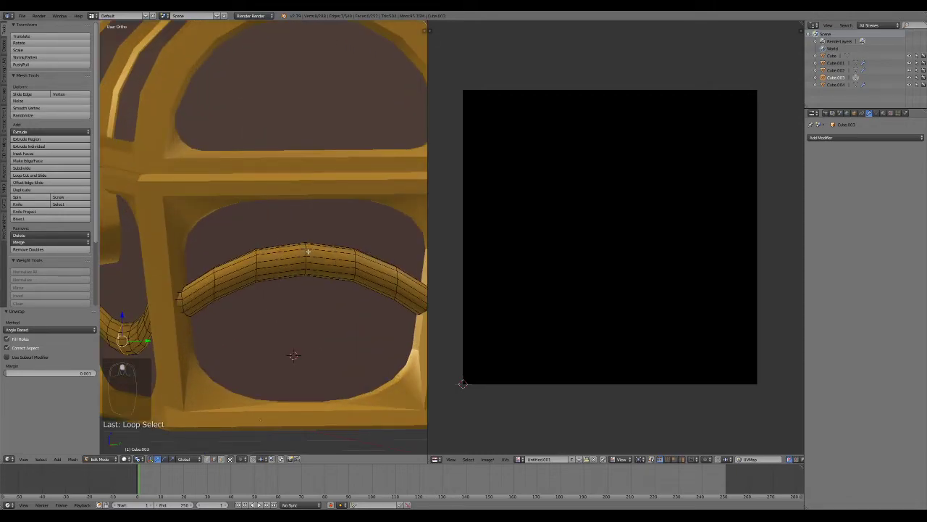
pyautogui.scroll(-8, 321, 315)
pyautogui.press('v')
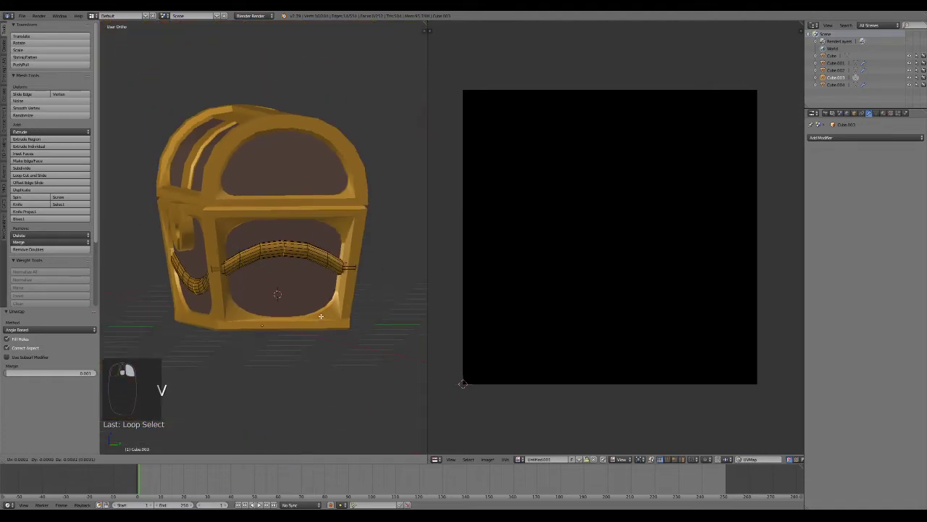
pyautogui.rightClick(282, 340)
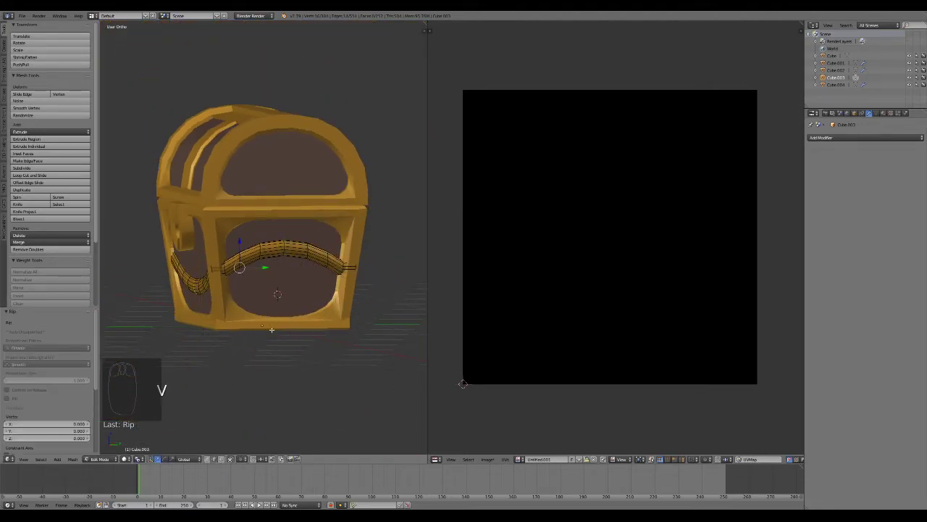
# Delete the larger detached part of the band and unwrap the remaining front-to-side quarter
pyautogui.press('l')
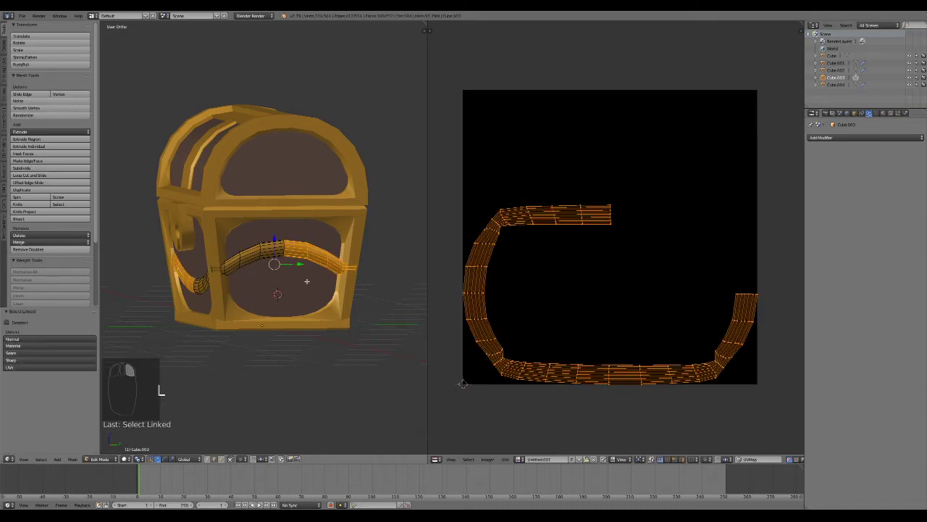
pyautogui.press('x')
pyautogui.click(309, 270)
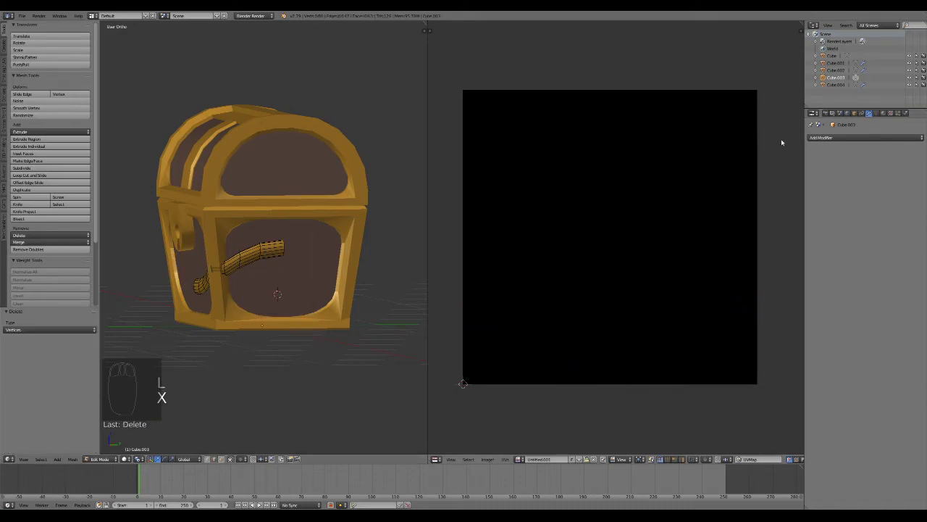
pyautogui.press('a')
pyautogui.press('u')
pyautogui.click(261, 257)
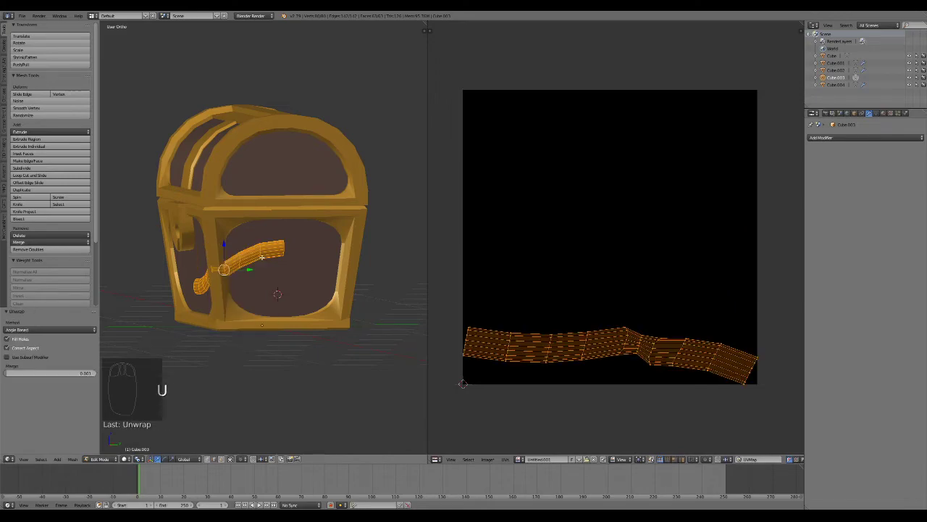
# Add a Mirror modifier to the band quarter and mirror it on the X and Y axes
pyautogui.click(826, 138)
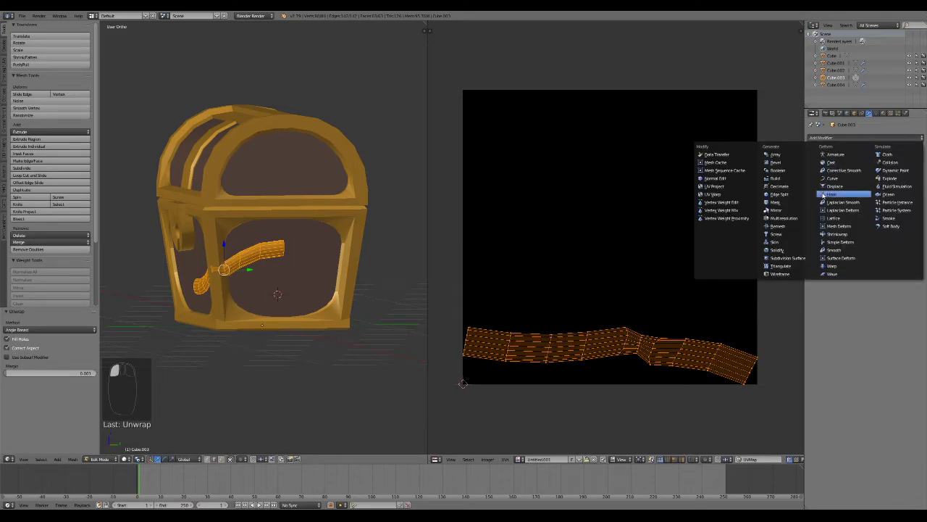
pyautogui.click(803, 211)
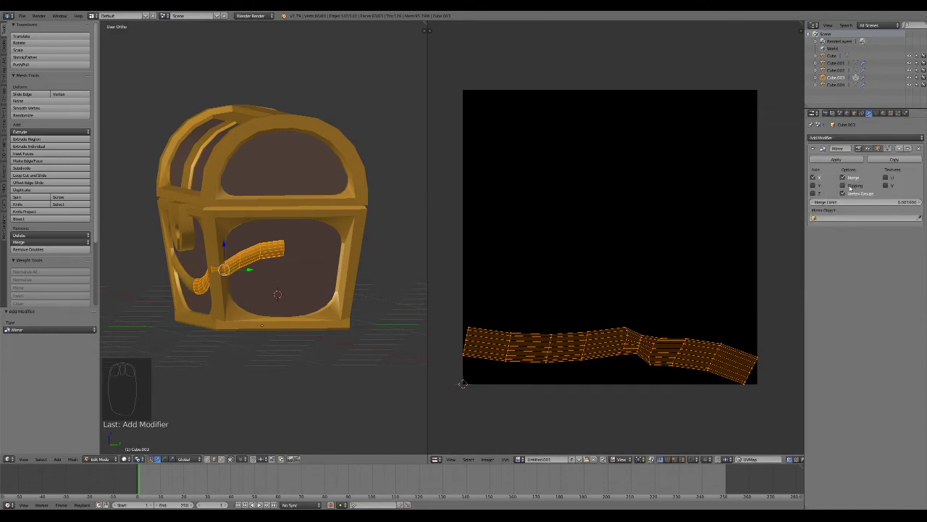
pyautogui.moveTo(406, 275); pyautogui.dragTo(163, 312, button='middle')
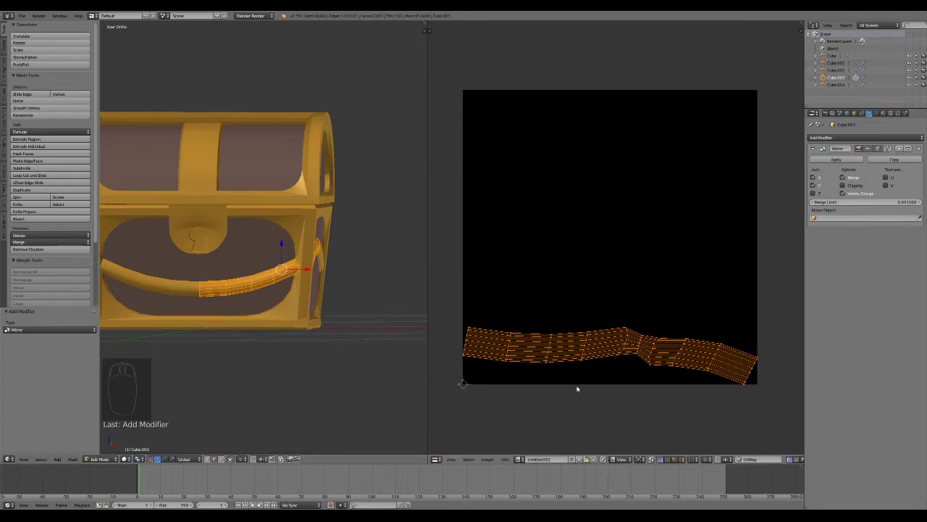
# Apply the band's Mirror modifier on the Y axis only and join the band to the golden frame object
pyautogui.press('Tab')
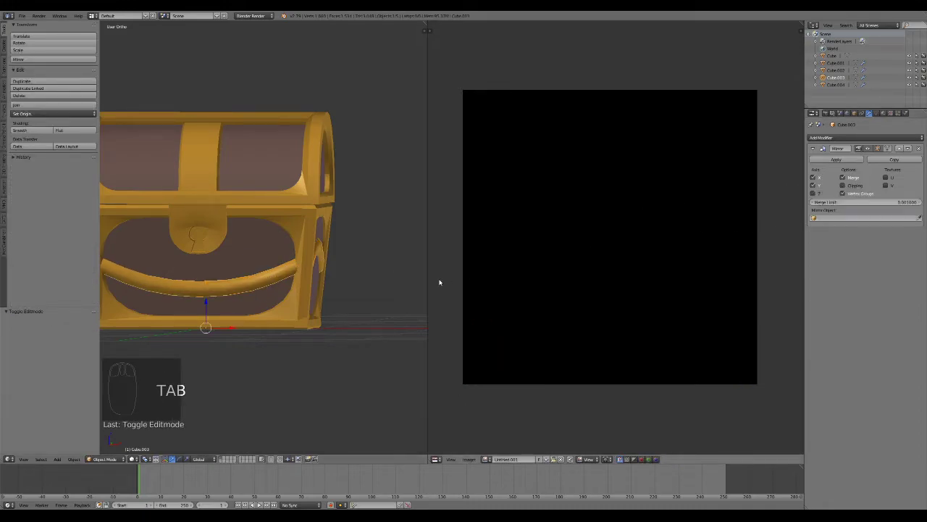
pyautogui.click(813, 186)
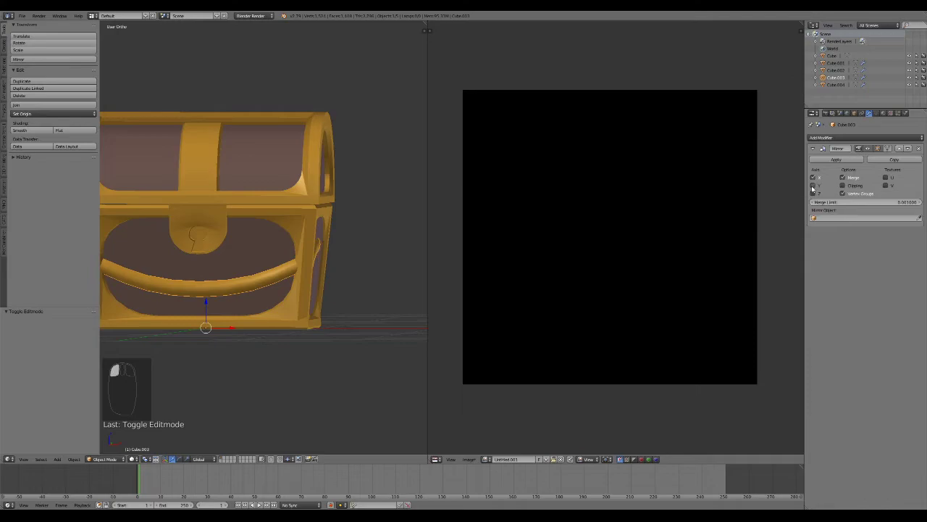
pyautogui.click(813, 177)
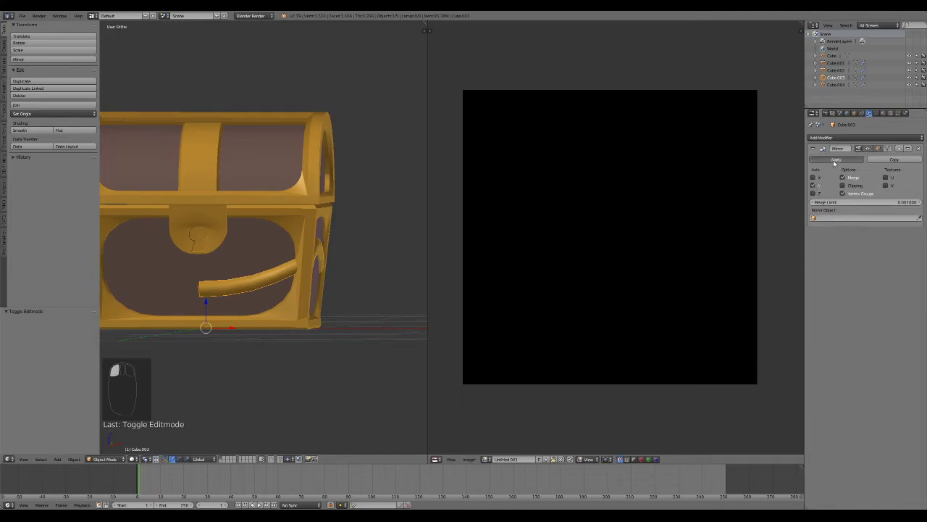
pyautogui.click(836, 159)
pyautogui.rightClick(298, 304)
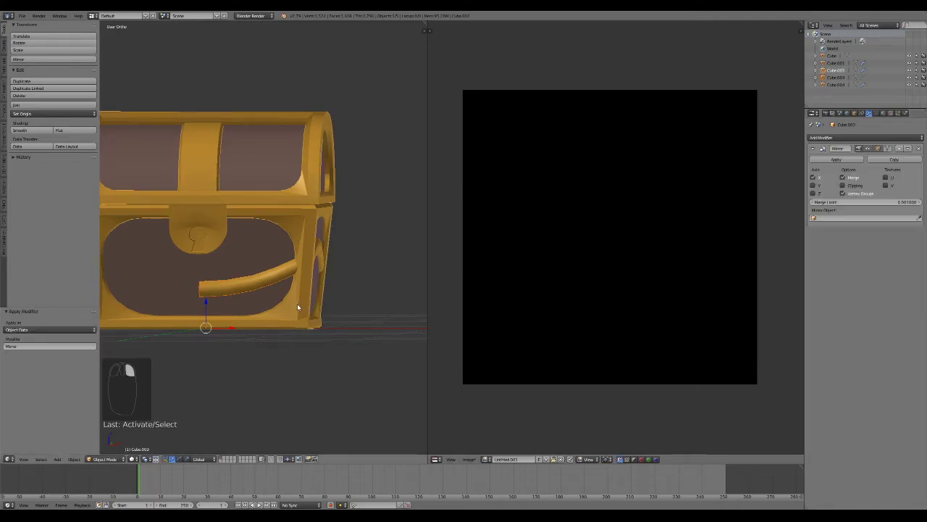
pyautogui.hotkey('ctrl', 'j')
pyautogui.press('Tab')
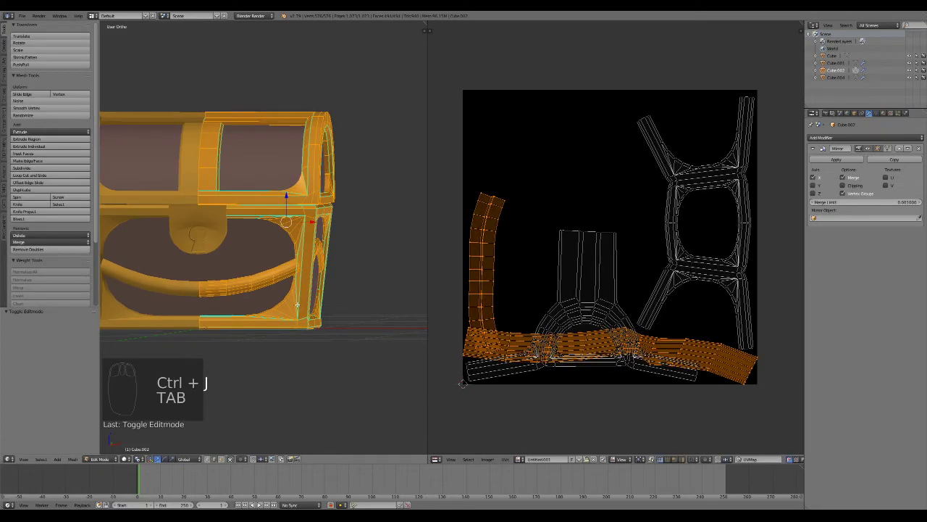
# Move the band's UV island off the other islands and scale it down to about half size
pyautogui.rightClick(748, 381)
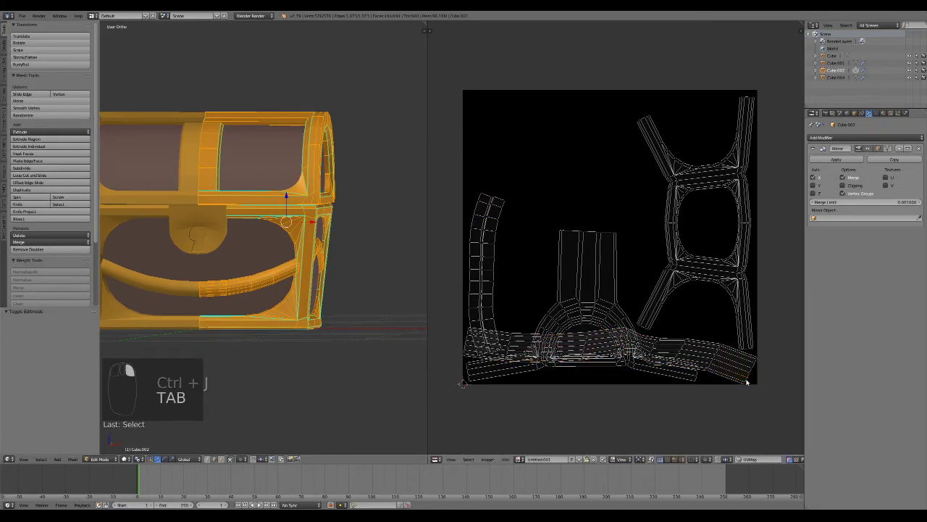
pyautogui.press('l')
pyautogui.press('g')
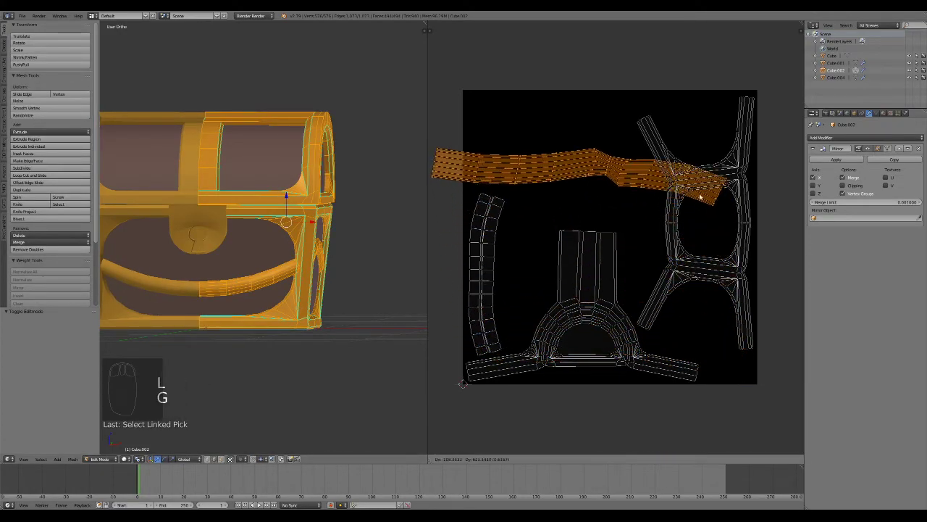
pyautogui.click(782, 202)
pyautogui.press('s')
pyautogui.click(670, 180)
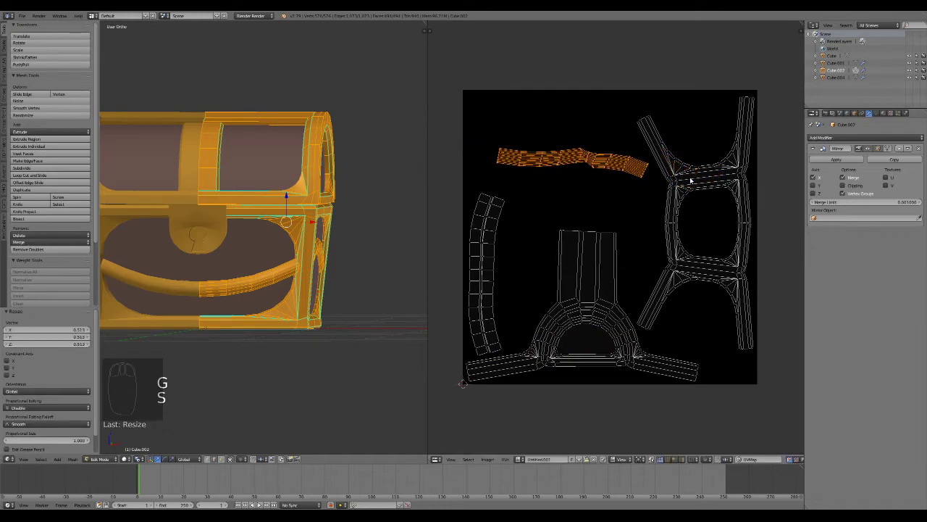
# Rotate the band island slightly and place it in the free space along the image's upper edge
pyautogui.press('g')
pyautogui.click(658, 116)
pyautogui.press('r')
pyautogui.click(699, 128)
pyautogui.press('g')
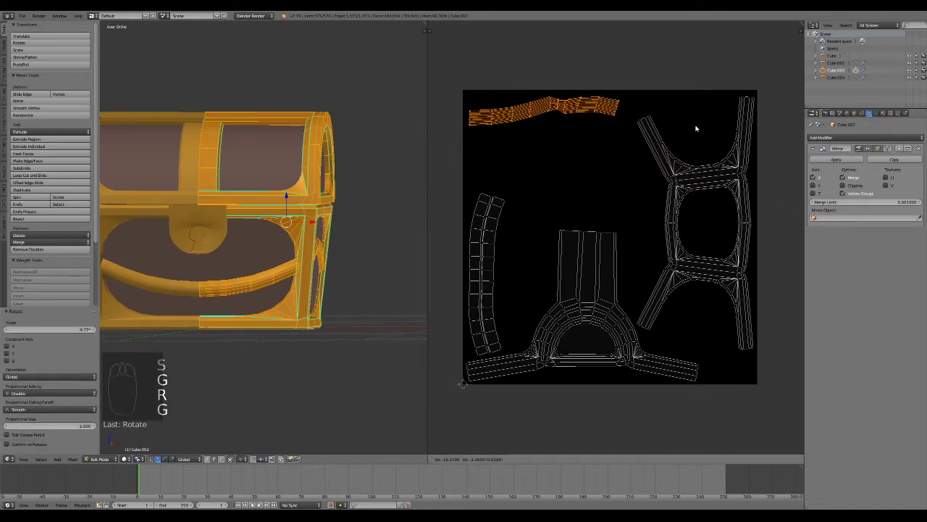
pyautogui.click(699, 129)
pyautogui.moveTo(391, 297); pyautogui.dragTo(360, 293, button='middle')
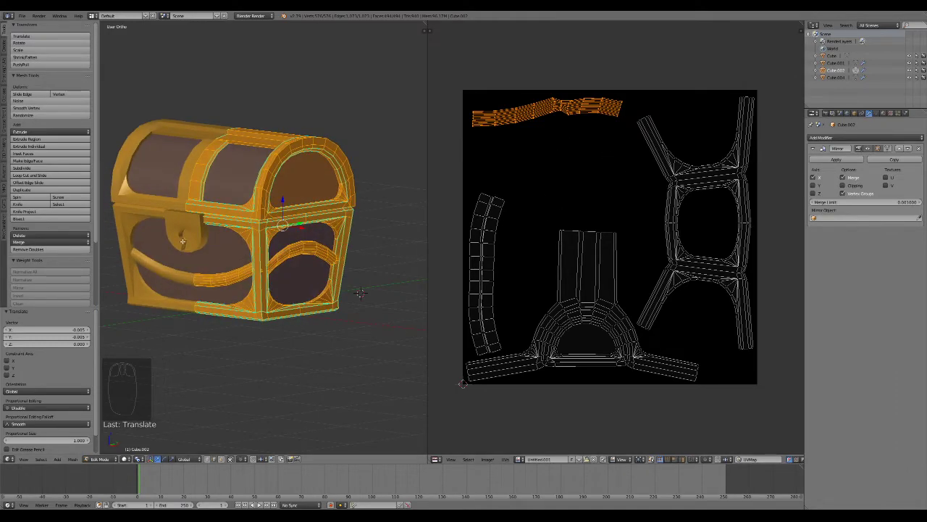
pyautogui.press('z')
pyautogui.scroll(5, 190, 245)
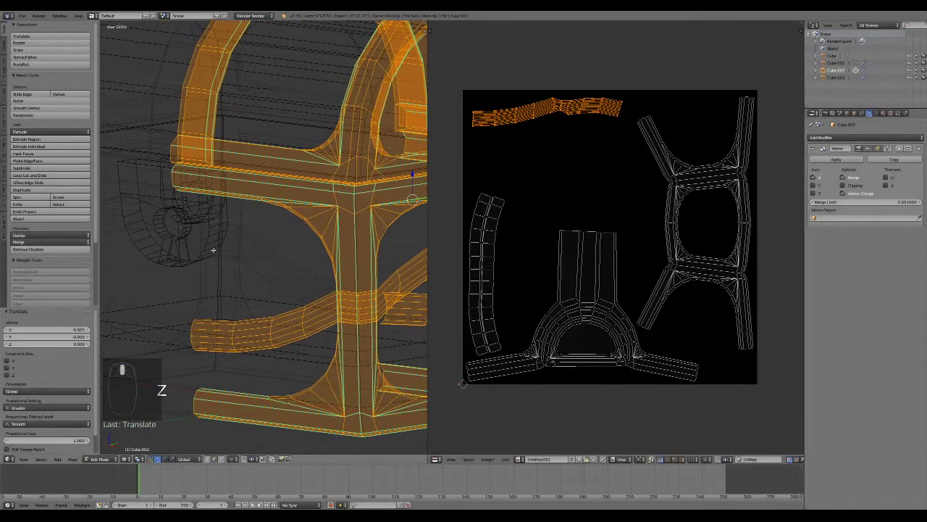
pyautogui.press('Tab')
pyautogui.click(216, 215)
pyautogui.press('Tab')
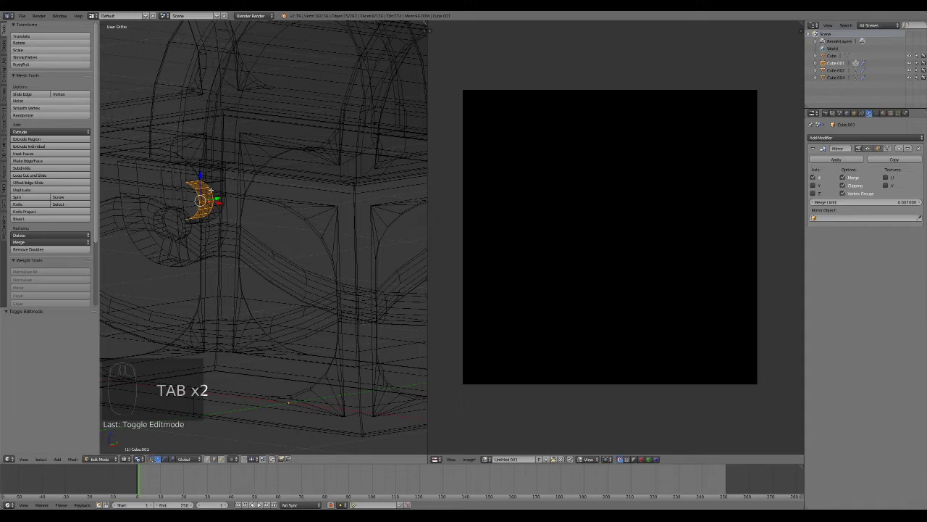
pyautogui.keyDown('alt'); pyautogui.rightClick(217, 166); pyautogui.keyUp('alt')
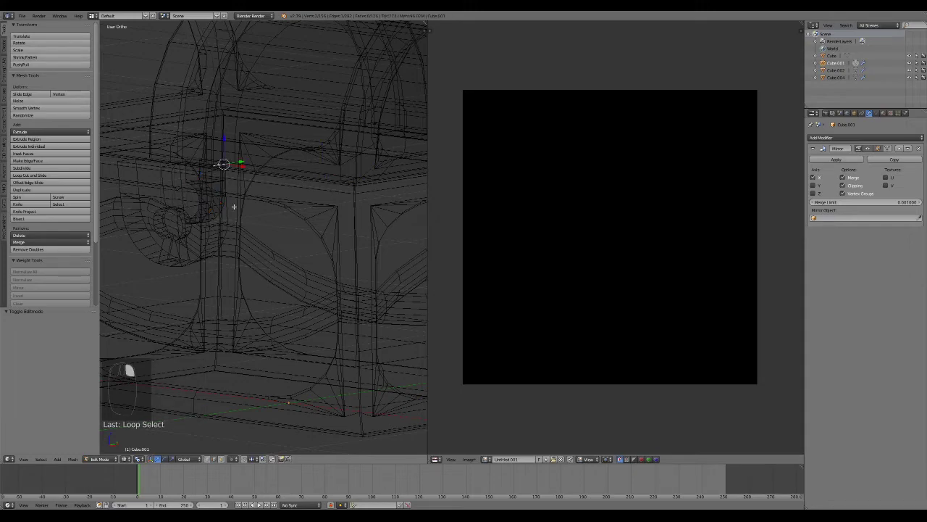
pyautogui.press('z')
pyautogui.scroll(-5, 232, 195)
pyautogui.press('Tab')
# Hide the chest's lower wooden body and the lock plate to expose the latch hanging from the lid
pyautogui.rightClick(268, 272)
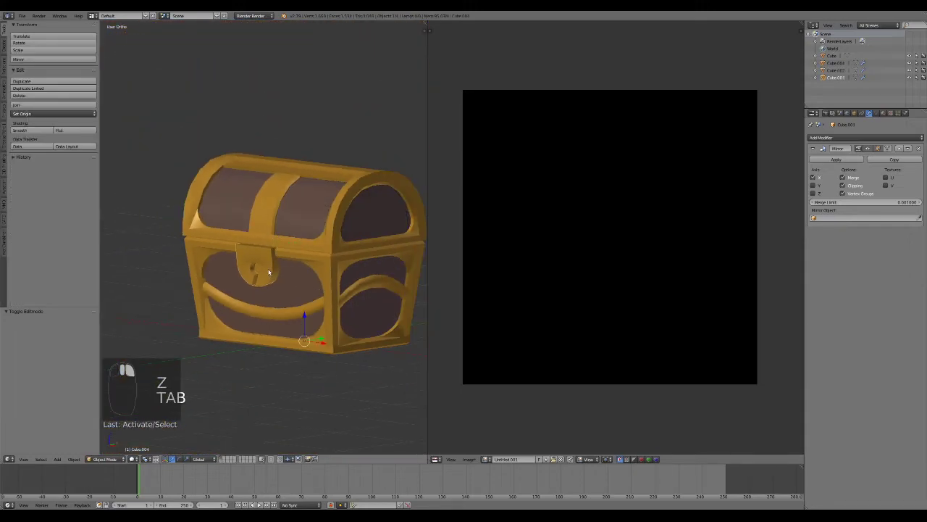
pyautogui.rightClick(287, 299)
pyautogui.rightClick(293, 318)
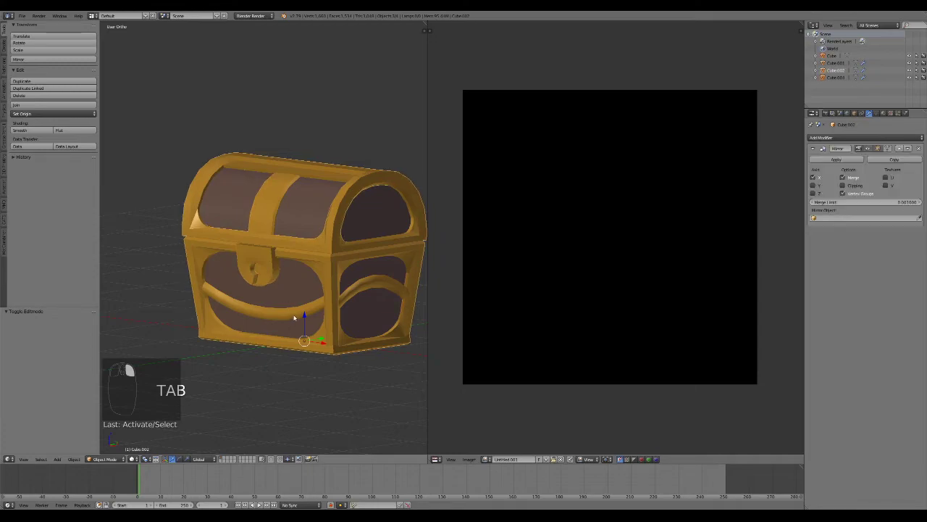
pyautogui.hotkey('ctrl', 'z')
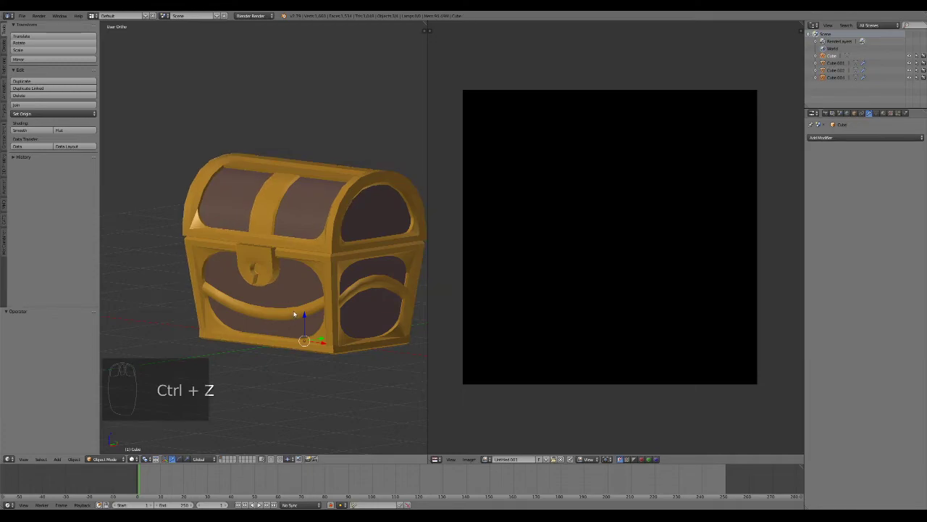
pyautogui.press('h')
# Mark the edge loop where the latch meets the lid as a seam
pyautogui.scroll(4, 281, 305)
pyautogui.moveTo(280, 303); pyautogui.dragTo(280, 265, button='middle')
pyautogui.rightClick(280, 278)
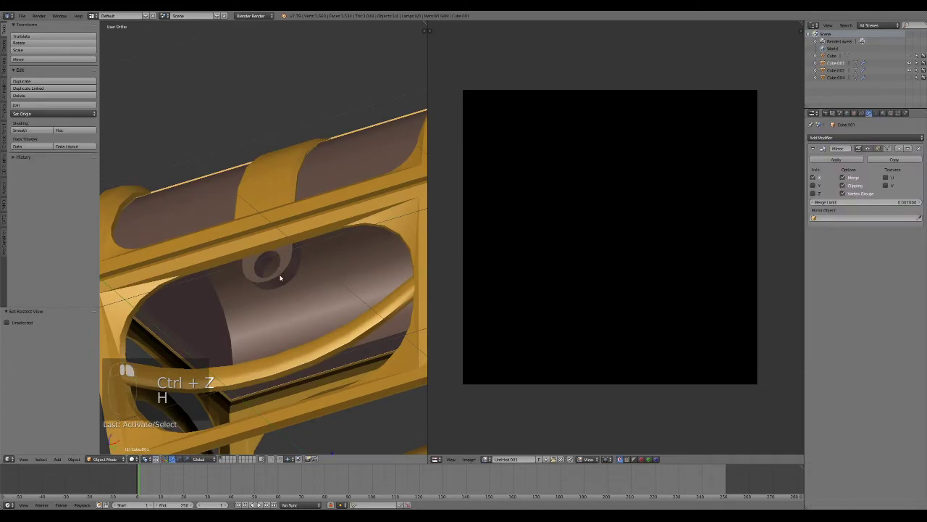
pyautogui.scroll(4, 280, 277)
pyautogui.press('Tab')
pyautogui.press('z')
pyautogui.keyDown('alt'); pyautogui.rightClick(310, 219); pyautogui.keyUp('alt')
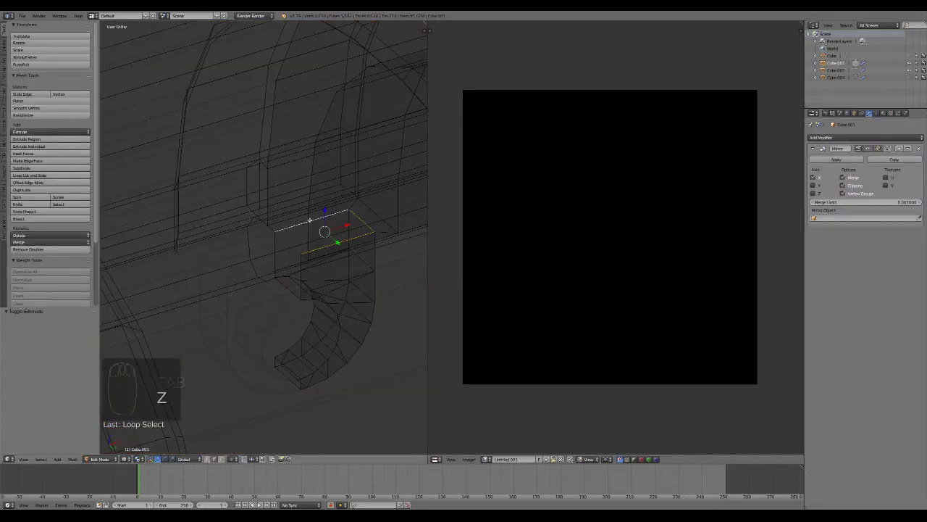
pyautogui.hotkey('ctrl', 'e')
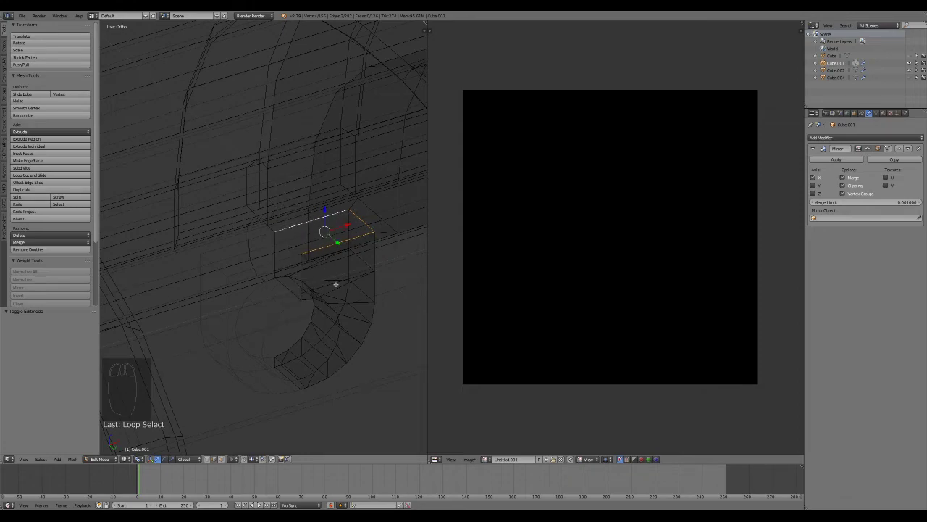
pyautogui.hotkey('ctrl', 'e')
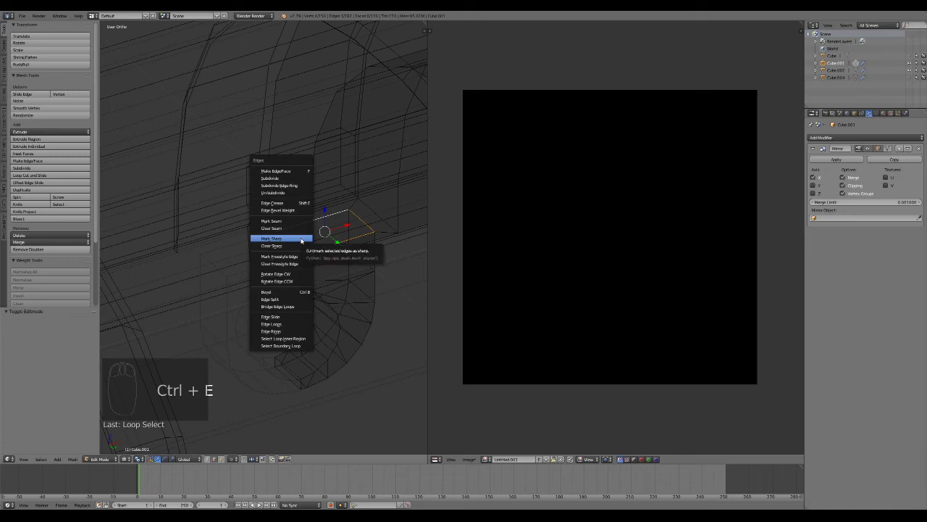
pyautogui.click(300, 221)
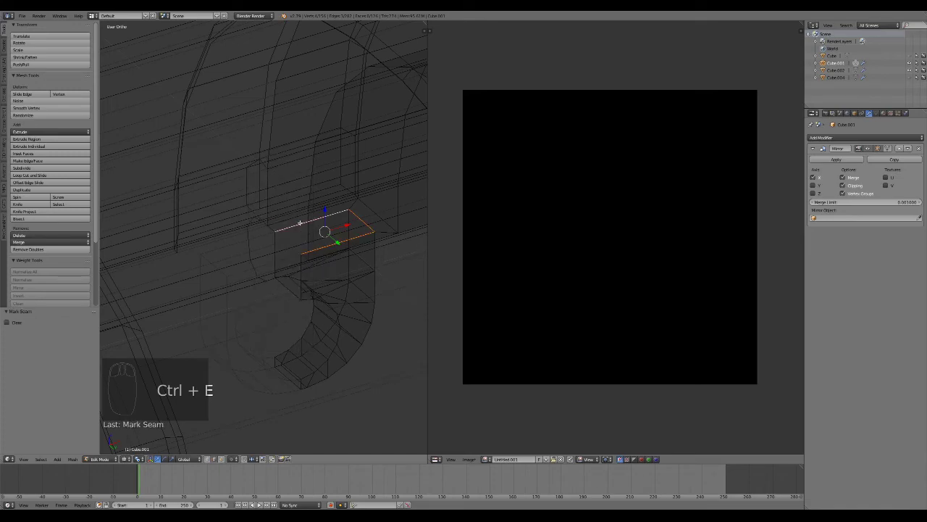
# Unwrap the entire lid and latch mesh
pyautogui.press('a')
pyautogui.press('a')
pyautogui.press('a')
pyautogui.press('u')
pyautogui.click(324, 286)
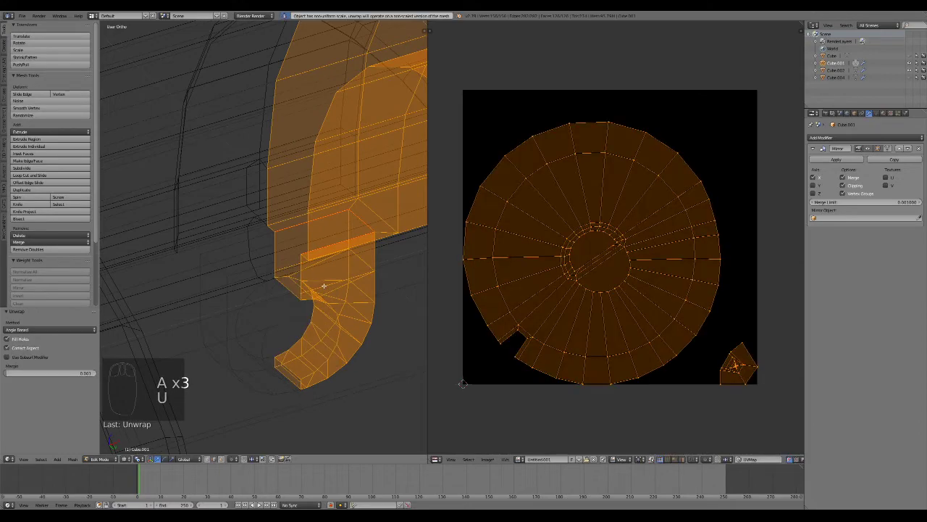
# Select the small latch UV island and apply Minimize Stretch to it
pyautogui.rightClick(735, 370)
pyautogui.press('l')
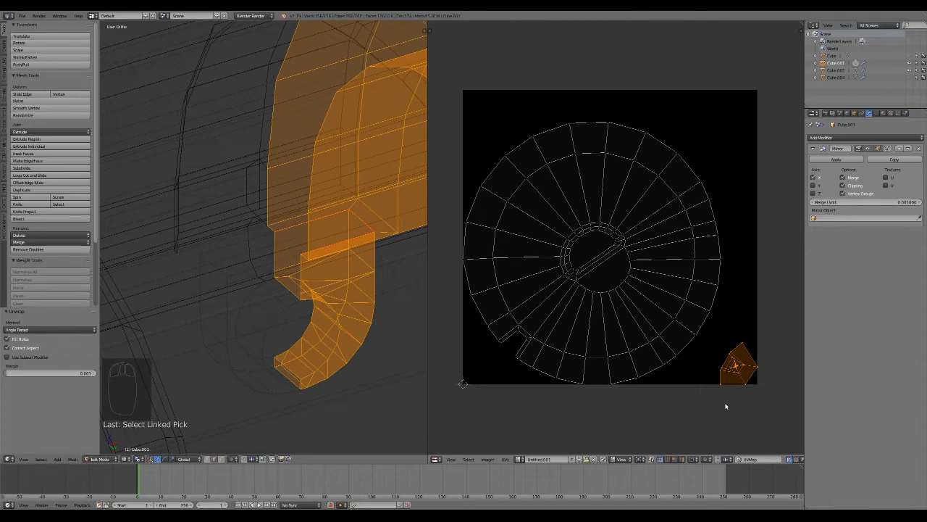
pyautogui.hotkey('ctrl', 'v')
pyautogui.click(726, 406)
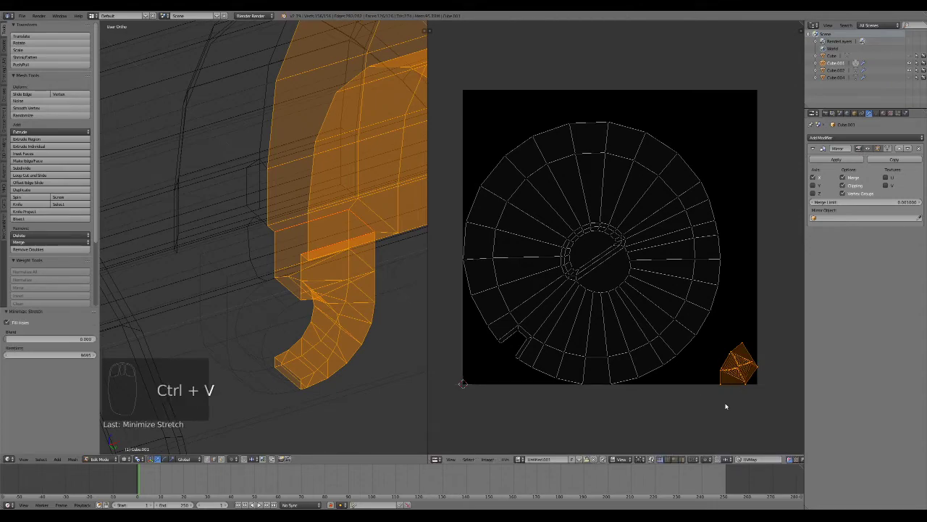
# Scale the latch island up about 4.3 times, move it clear of the lid island and rotate it roughly upright
pyautogui.press('s')
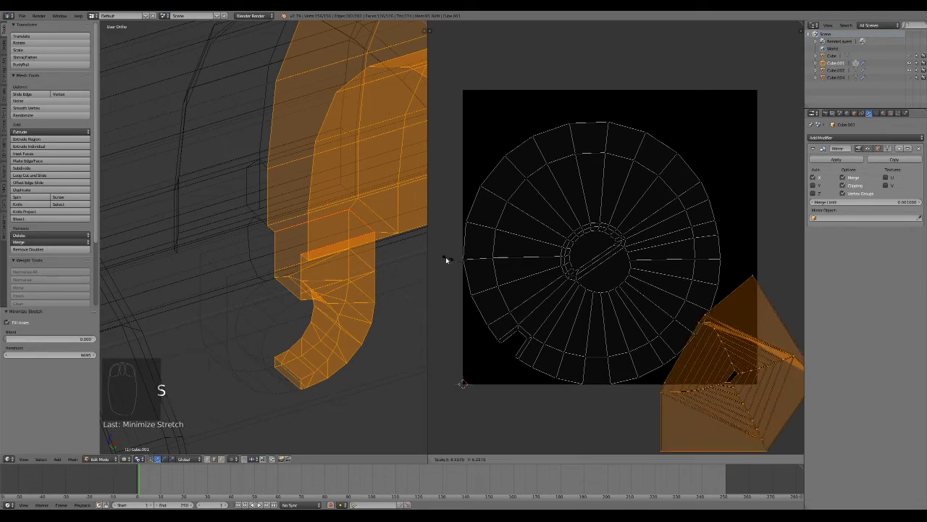
pyautogui.click(443, 260)
pyautogui.press('g')
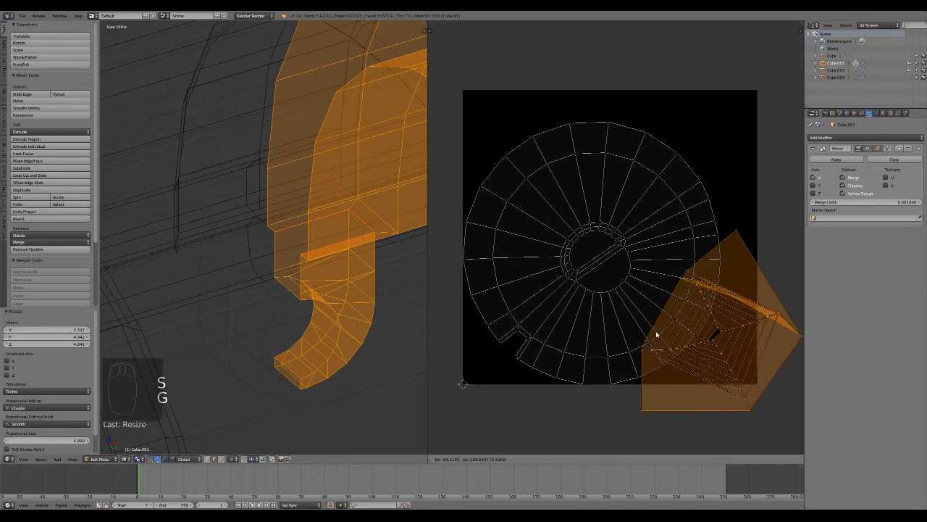
pyautogui.click(658, 386)
pyautogui.moveTo(716, 434); pyautogui.dragTo(542, 253, button='middle')
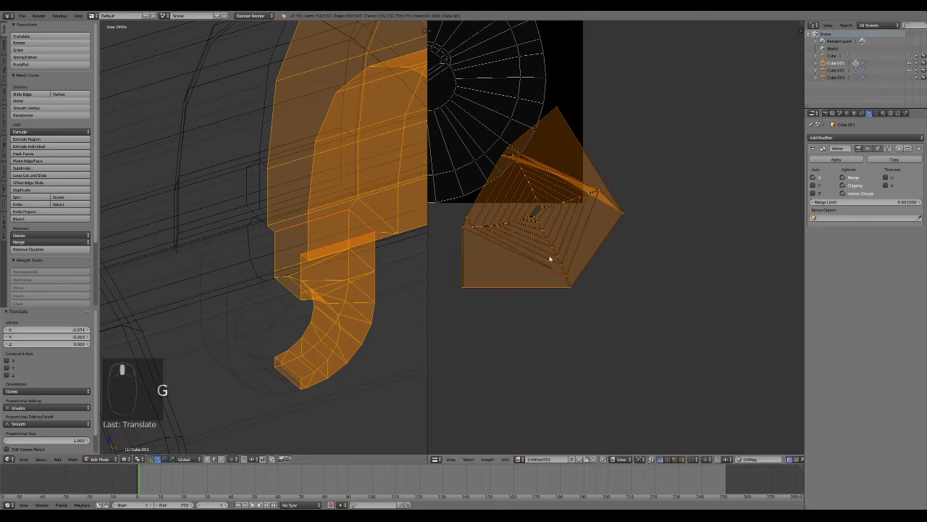
pyautogui.scroll(2, 549, 254)
pyautogui.press('g')
pyautogui.click(668, 318)
pyautogui.press('r')
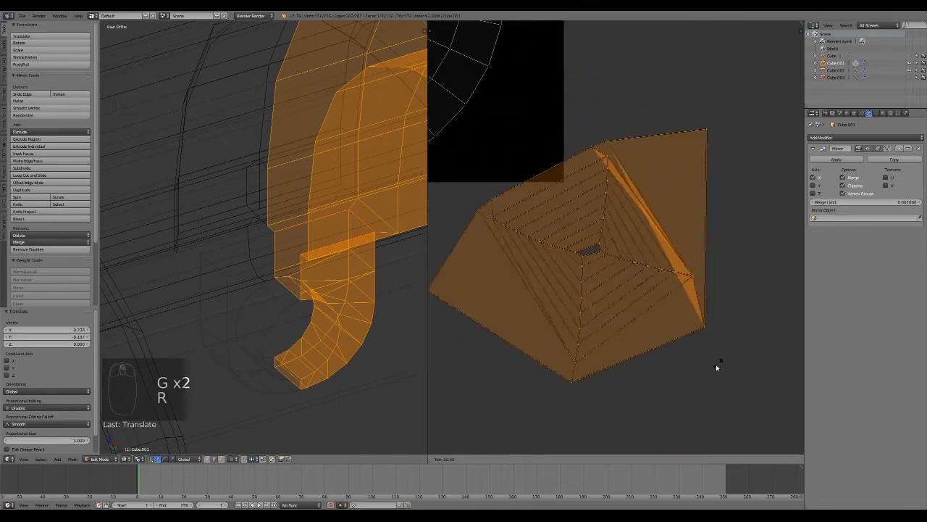
pyautogui.click(651, 329)
# Reposition individual outer vertices of the latch island to open up its overlapping folded corners
pyautogui.rightClick(637, 370)
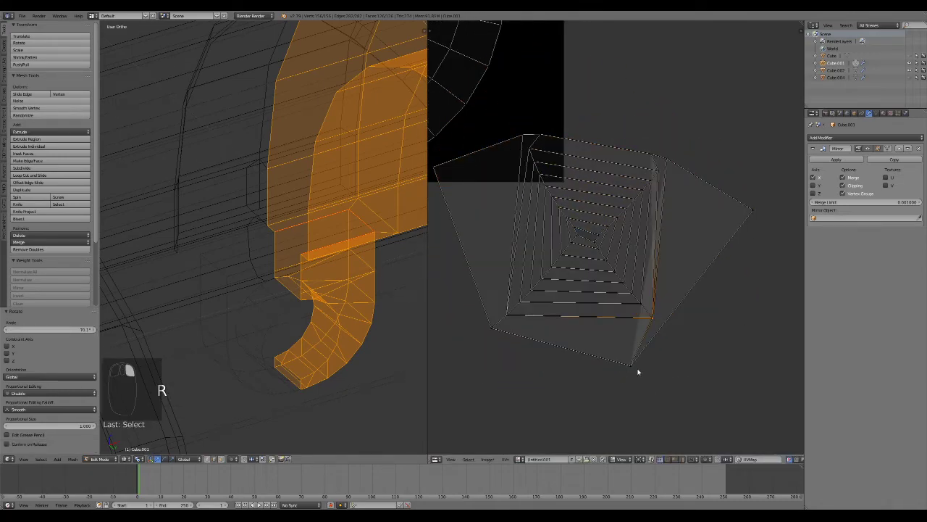
pyautogui.press('g')
pyautogui.click(668, 355)
pyautogui.rightClick(660, 170)
pyautogui.press('g')
pyautogui.click(658, 170)
pyautogui.press('g')
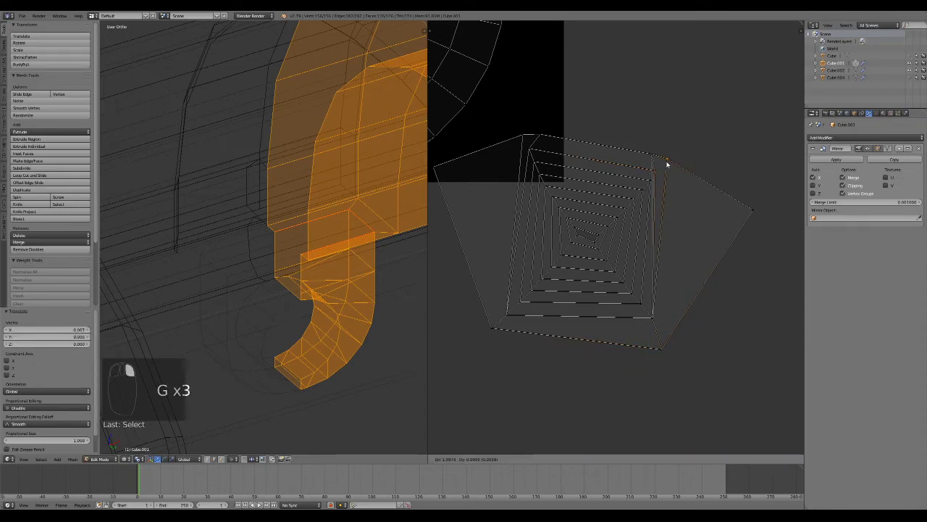
pyautogui.click(685, 172)
pyautogui.rightClick(655, 158)
pyautogui.press('g')
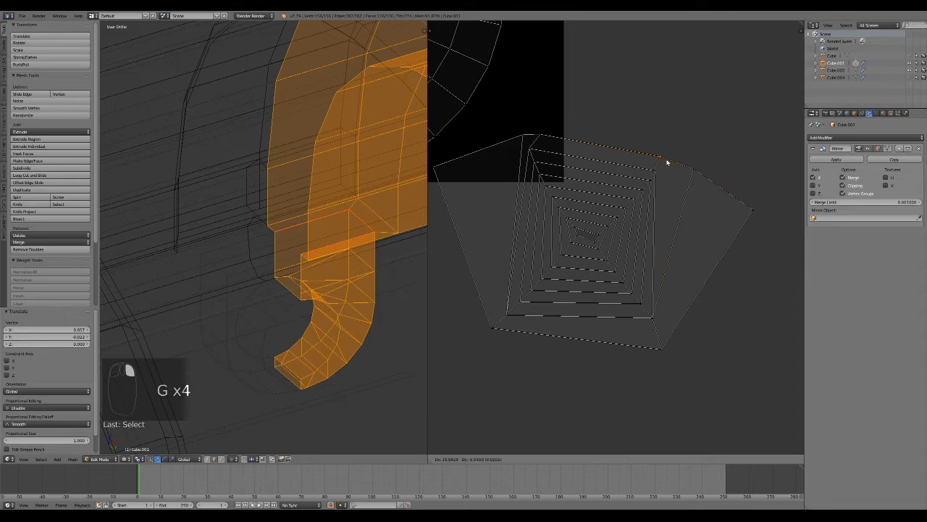
pyautogui.click(669, 163)
pyautogui.rightClick(542, 141)
pyautogui.press('g')
pyautogui.click(542, 138)
# Examine the whole latch island and its nested rings of faces in relation to the lid island
pyautogui.scroll(-4, 633, 318)
pyautogui.moveTo(589, 239); pyautogui.dragTo(629, 280, button='middle')
pyautogui.rightClick(652, 292)
pyautogui.scroll(3, 694, 326)
pyautogui.scroll(-2, 692, 325)
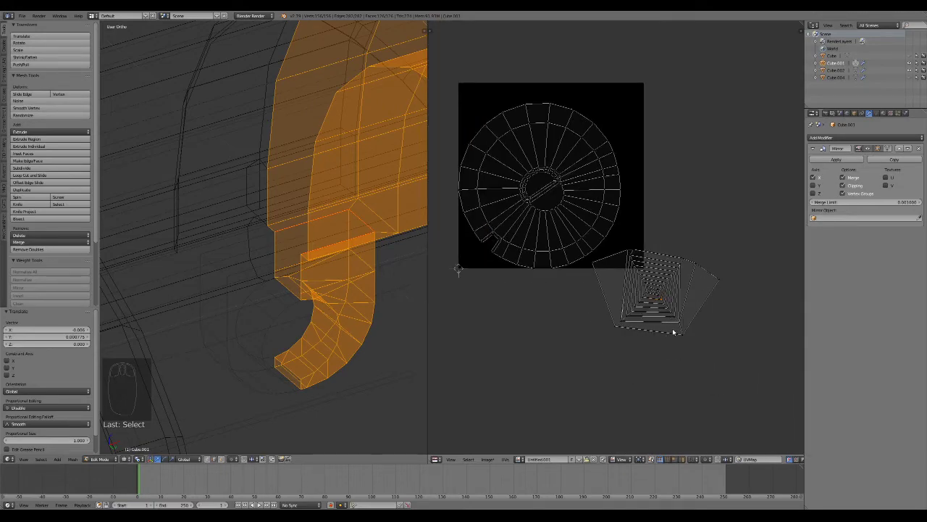
pyautogui.press('l')
pyautogui.scroll(-2, 672, 298)
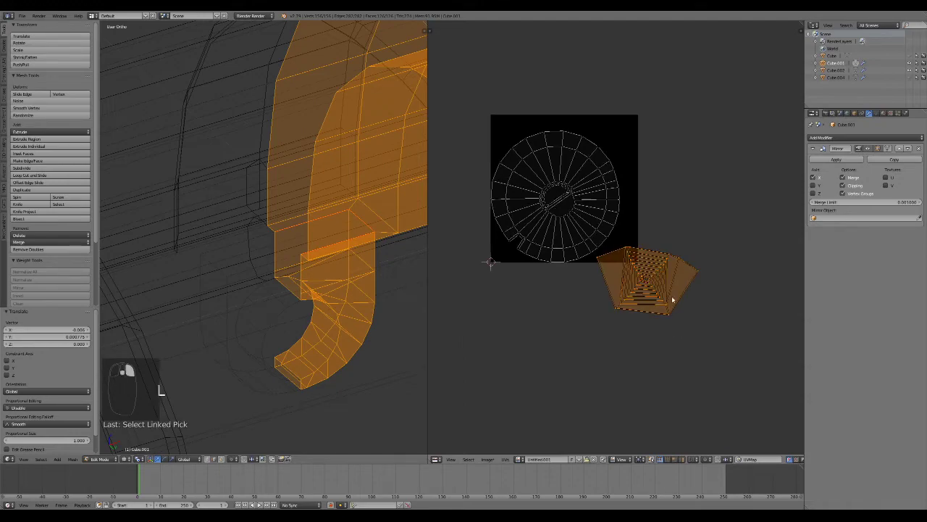
pyautogui.scroll(1, 672, 298)
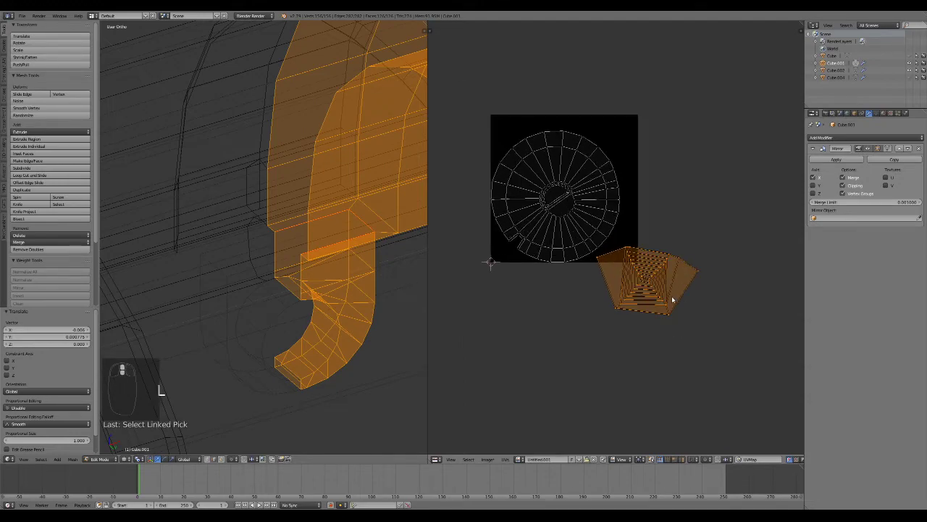
# Mark the side and lower edges of the latch's upper block as seams
pyautogui.rightClick(301, 254)
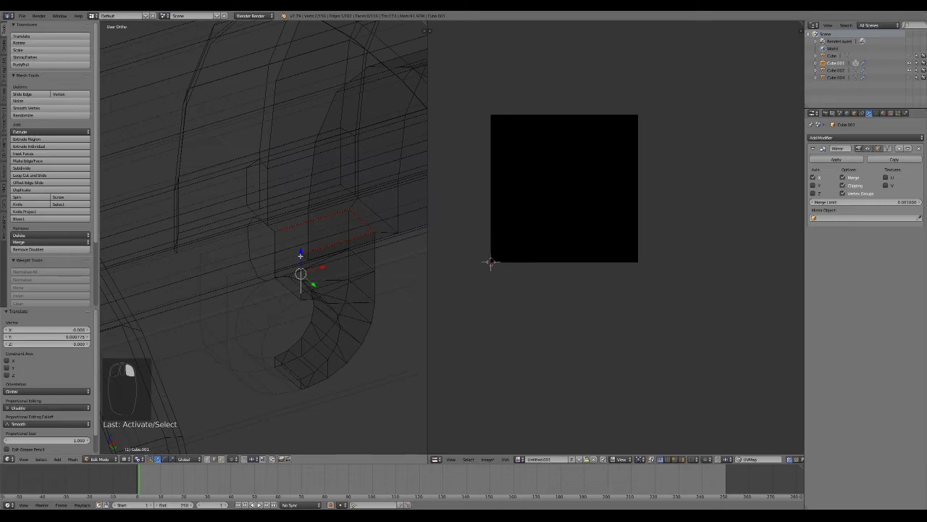
pyautogui.rightClick(301, 296)
pyautogui.rightClick(302, 271)
pyautogui.rightClick(276, 263)
pyautogui.rightClick(277, 281)
pyautogui.rightClick(300, 297)
pyautogui.keyDown('shift'); pyautogui.rightClick(303, 277); pyautogui.keyUp('shift')
pyautogui.hotkey('ctrl', 'e')
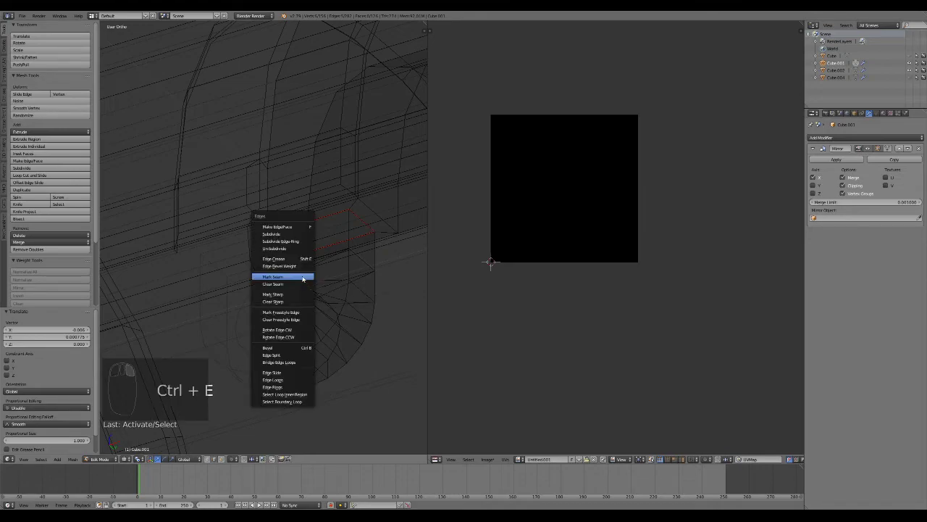
pyautogui.click(302, 276)
# Unwrap the whole mesh again and scale the small latch UV island up about 8 times
pyautogui.press('a')
pyautogui.press('a')
pyautogui.press('a')
pyautogui.press('u')
pyautogui.click(329, 289)
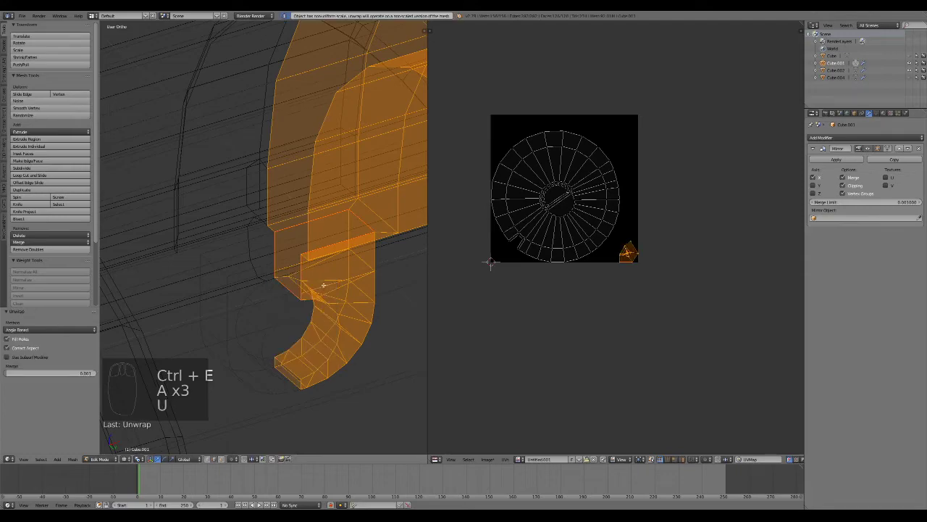
pyautogui.rightClick(628, 254)
pyautogui.press('l')
pyautogui.press('s')
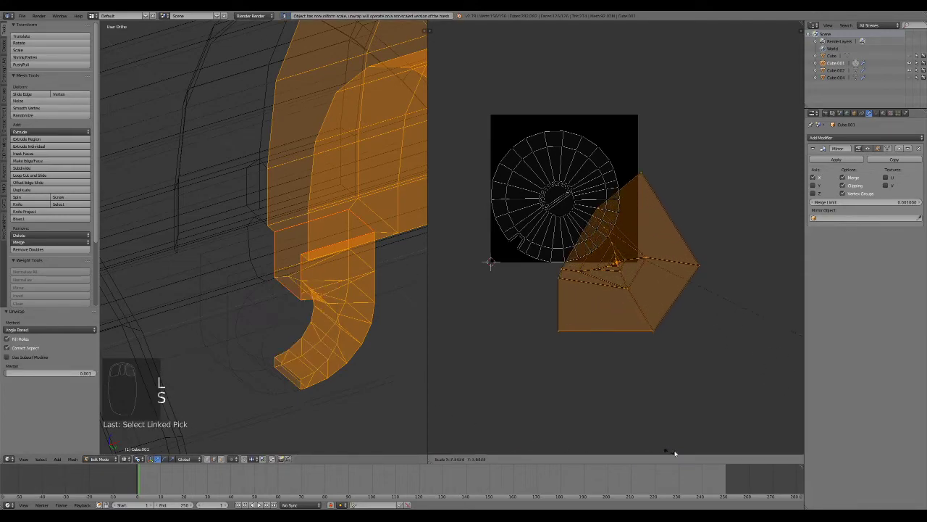
pyautogui.click(684, 376)
# Try Minimize Stretch on the enlarged latch UV island
pyautogui.hotkey('ctrl', 'v')
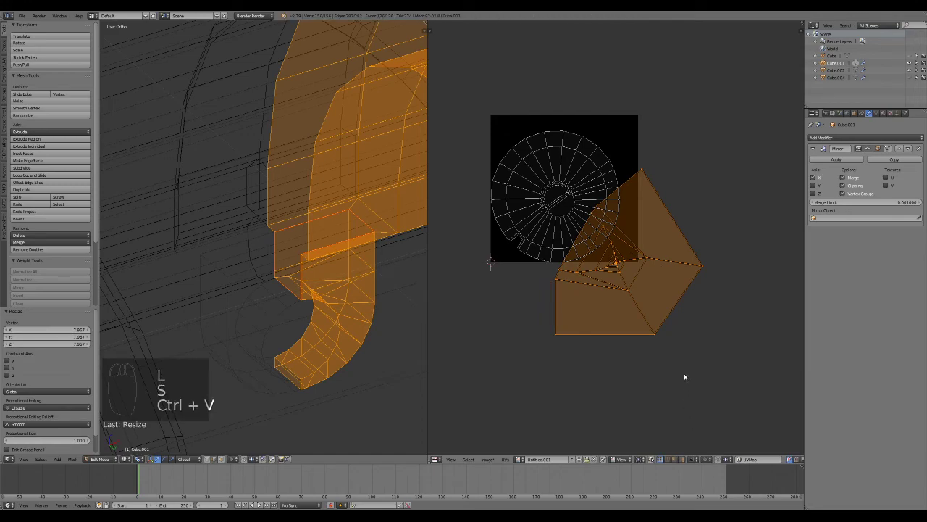
pyautogui.click(684, 376)
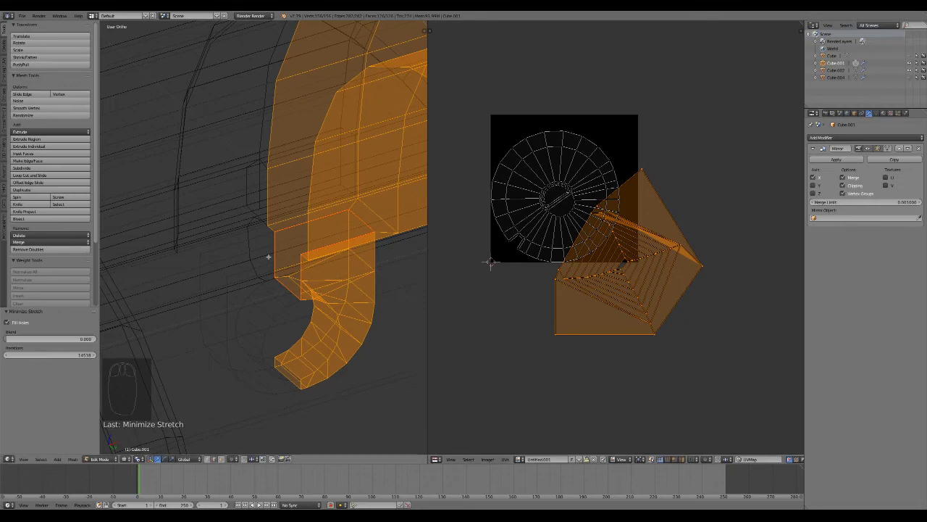
pyautogui.hotkey('ctrl', 'x')
pyautogui.hotkey('ctrl', 'x')
pyautogui.hotkey('ctrl', 'x')
pyautogui.hotkey('ctrl', 'x')
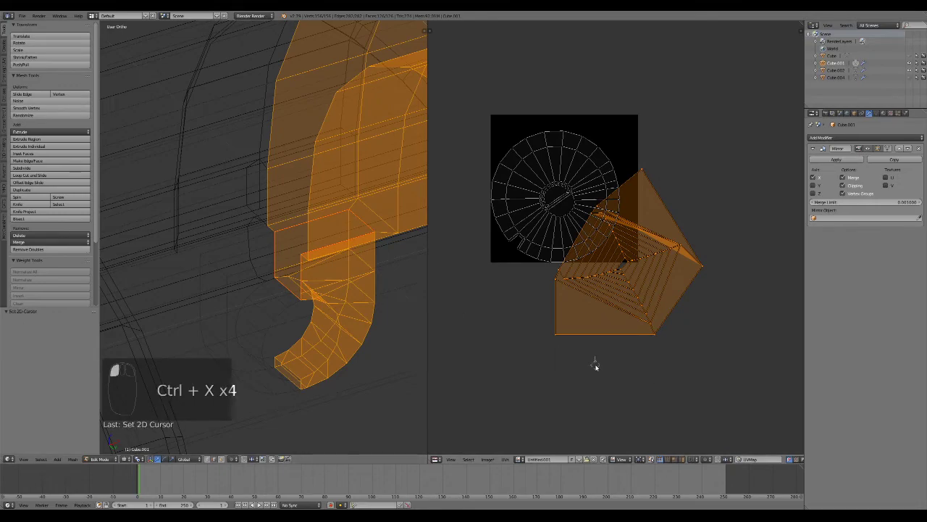
# Undo the Minimize Stretch and the enlargement of the latch UV island
pyautogui.hotkey('ctrl', 'z')
pyautogui.hotkey('ctrl', 'z')
pyautogui.hotkey('ctrl', 'z')
pyautogui.hotkey('ctrl', 'z')
pyautogui.hotkey('ctrl', 'z')
pyautogui.hotkey('ctrl', 'z')
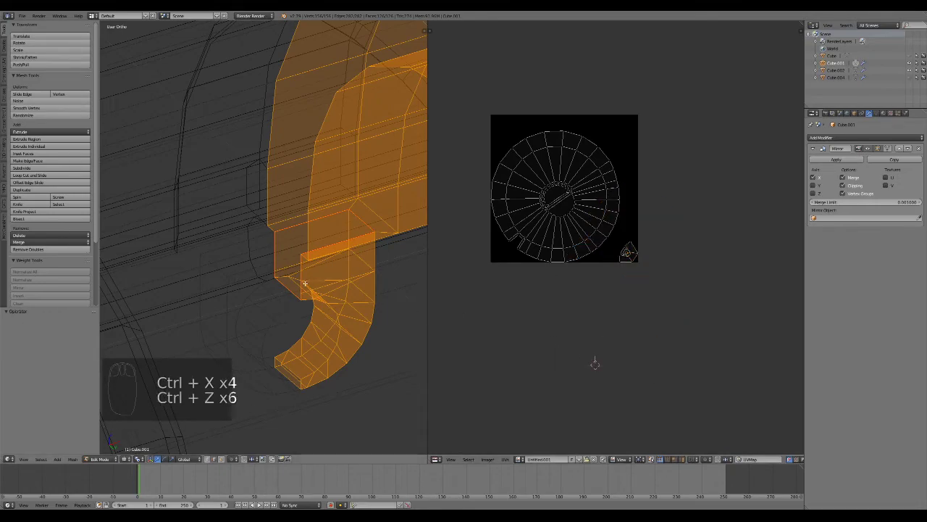
# Add a loop cut along the inner curve of the latch hook and mark it as a seam
pyautogui.rightClick(285, 289)
pyautogui.moveTo(348, 326); pyautogui.dragTo(319, 337, button='middle')
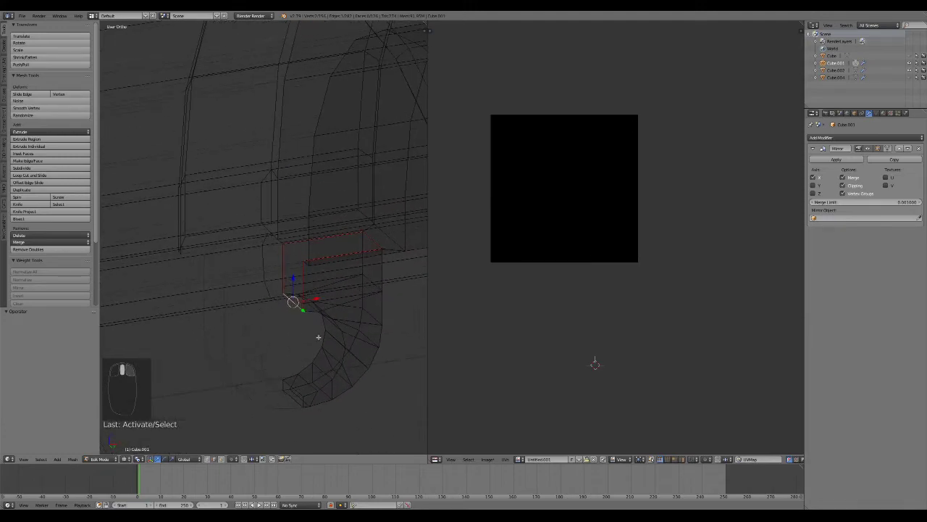
pyautogui.hotkey('ctrl', 'r')
pyautogui.click(305, 378)
pyautogui.rightClick(305, 378)
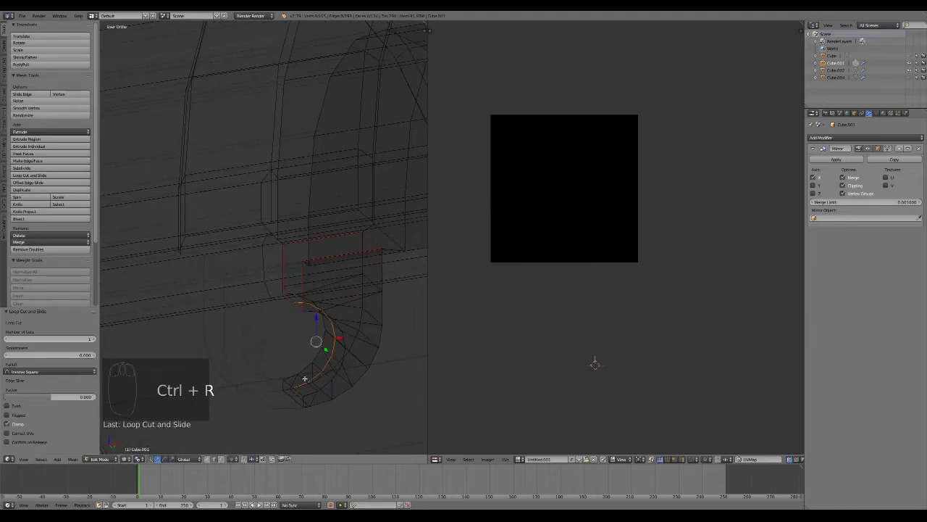
pyautogui.hotkey('ctrl', 'e')
pyautogui.click(349, 284)
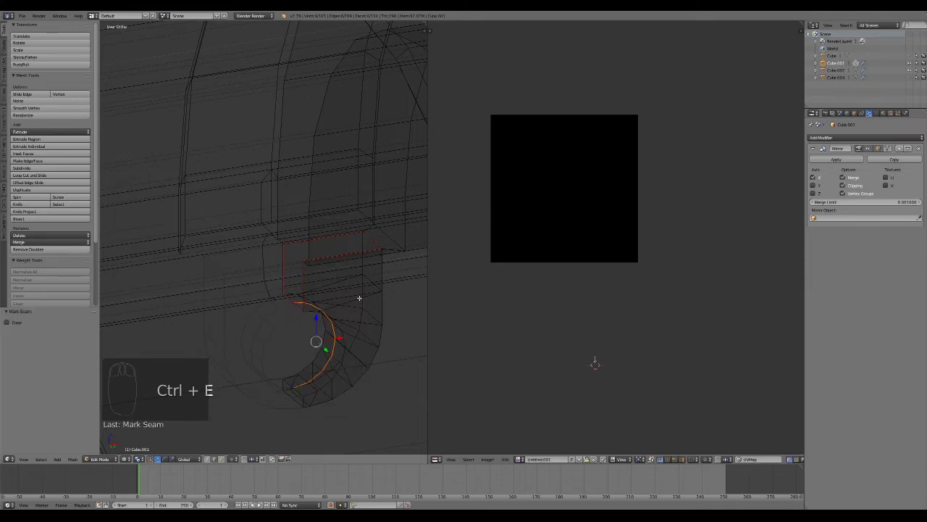
# Select the whole lid and latch mesh and unwrap it with the added hook seam
pyautogui.press('a')
pyautogui.press('a')
pyautogui.press('a')
pyautogui.press('u')
pyautogui.click(346, 292)
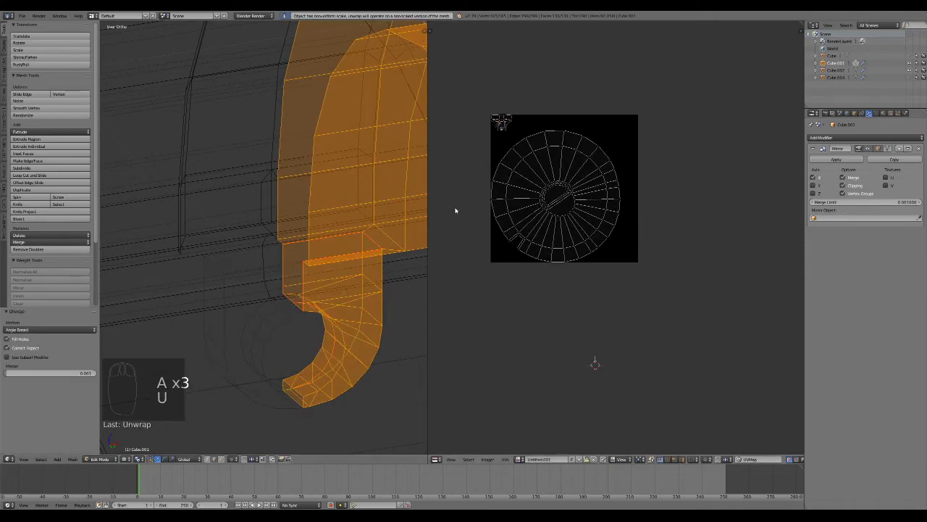
# Enlarge the latch UV island, place it just below the lid island and scale it up by another 1.21 times
pyautogui.click(506, 122)
pyautogui.press('l')
pyautogui.press('s')
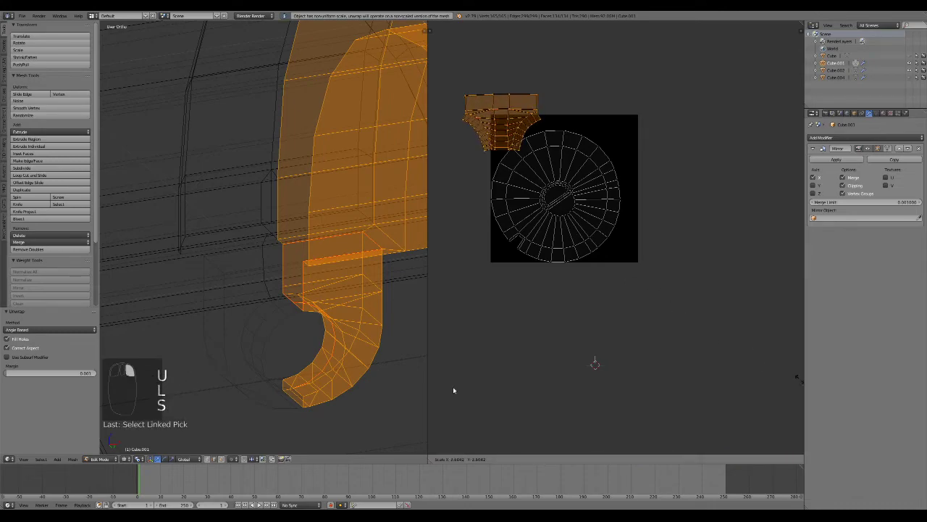
pyautogui.click(544, 135)
pyautogui.press('g')
pyautogui.click(567, 325)
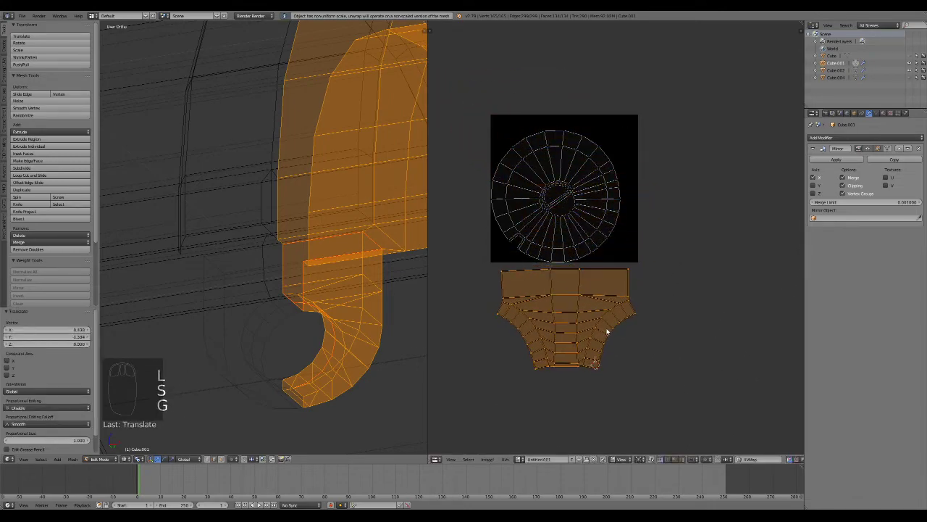
pyautogui.press('s')
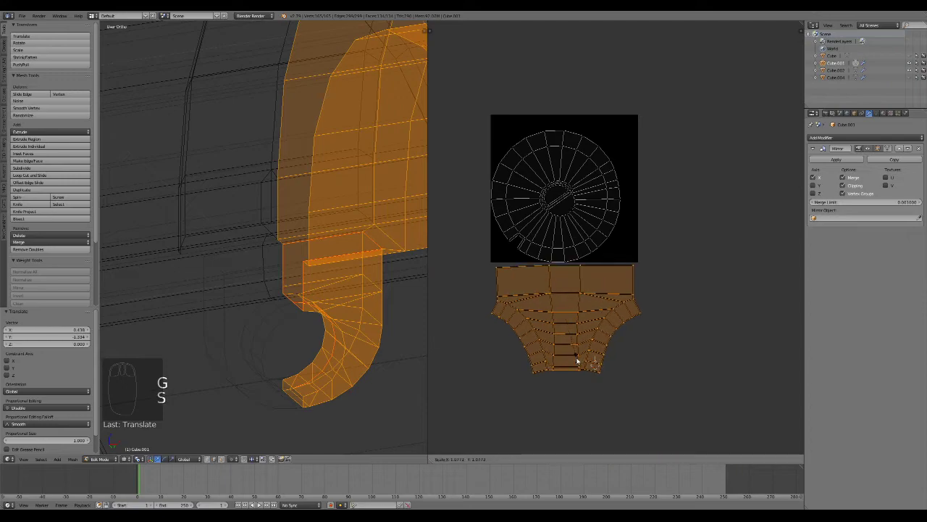
pyautogui.click(586, 396)
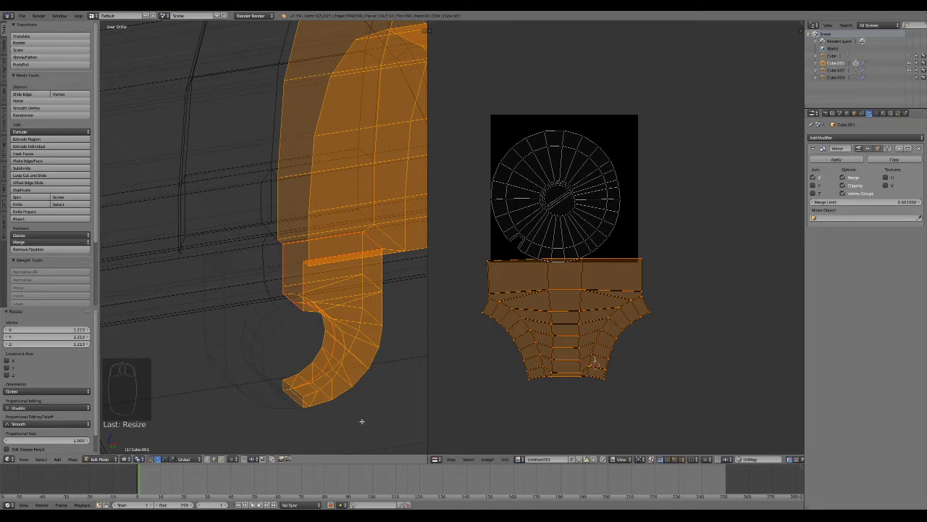
# Select the circular lid UV island and hide its faces, leaving the latch faces selected
pyautogui.scroll(-10, 332, 360)
pyautogui.moveTo(331, 348); pyautogui.dragTo(280, 265, button='middle')
pyautogui.rightClick(584, 342)
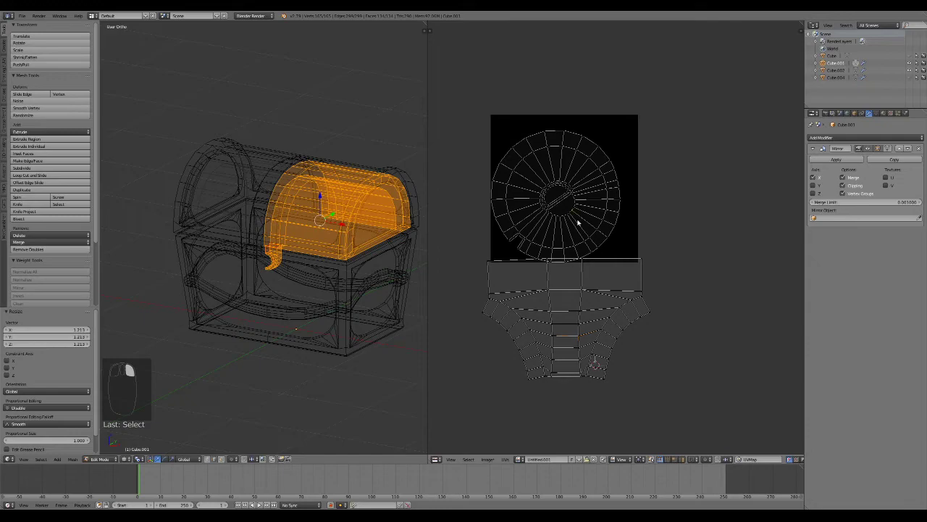
pyautogui.press('l')
pyautogui.press('h')
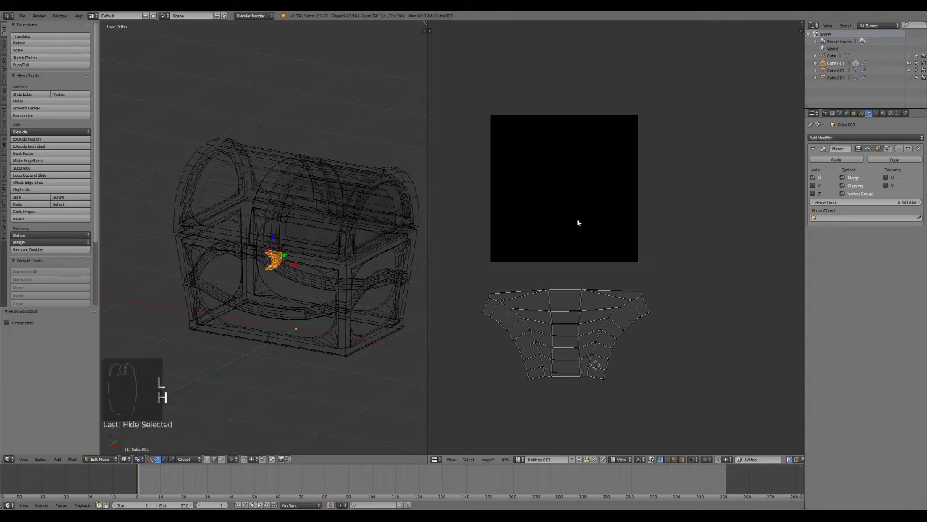
# Add the faces of the latch's upper block to the selection and separate the complete latch into its own object
pyautogui.scroll(6, 202, 244)
pyautogui.keyDown('alt'); pyautogui.rightClick(367, 324); pyautogui.keyUp('alt')
pyautogui.rightClick(385, 352)
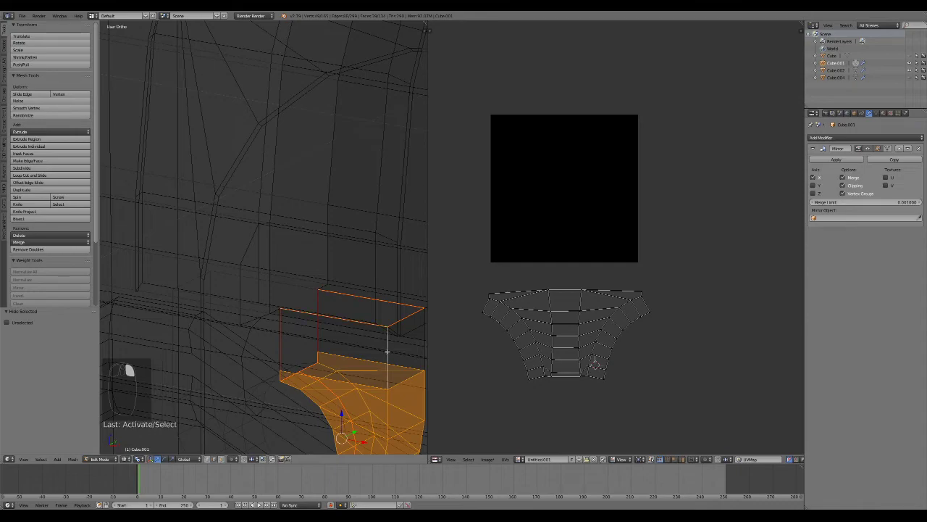
pyautogui.rightClick(318, 335)
pyautogui.keyDown('shift'); pyautogui.rightClick(287, 349); pyautogui.keyUp('shift')
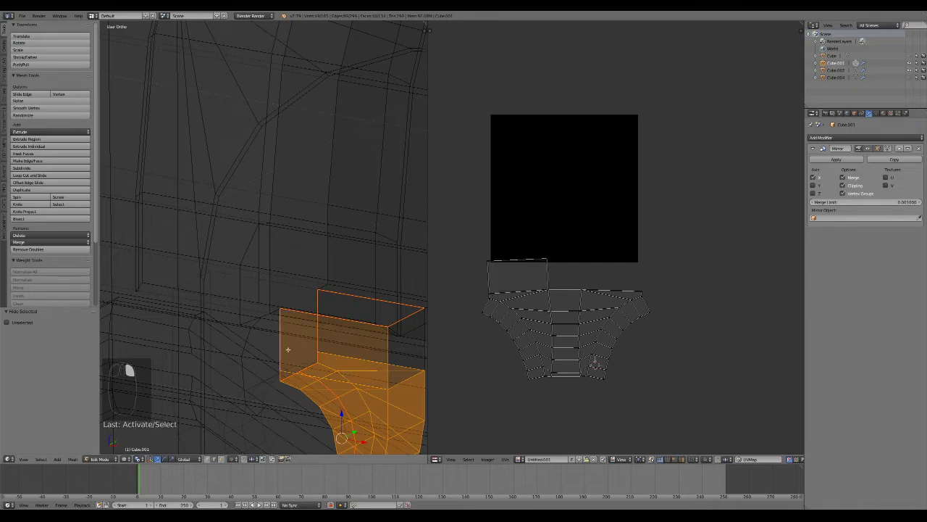
pyautogui.keyDown('shift'); pyautogui.rightClick(424, 350); pyautogui.keyUp('shift')
pyautogui.scroll(-6, 256, 319)
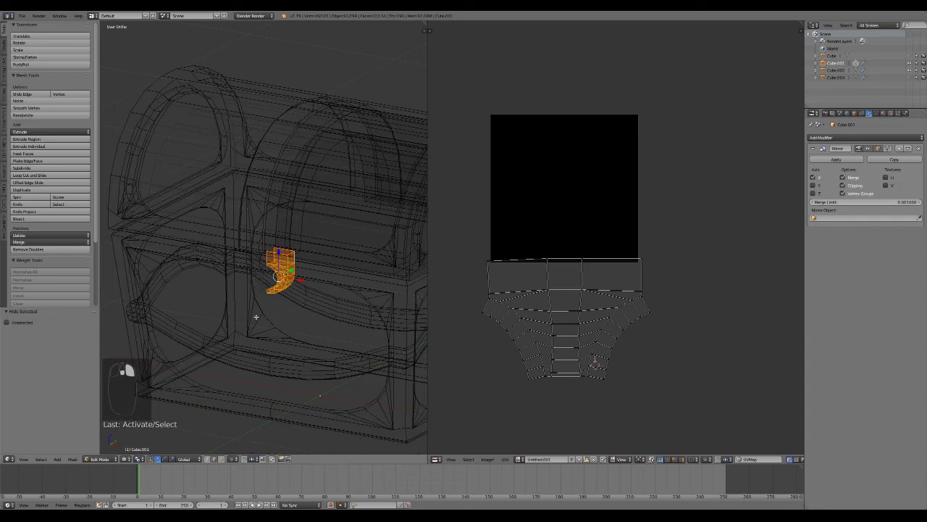
pyautogui.press('p')
pyautogui.press('Tab')
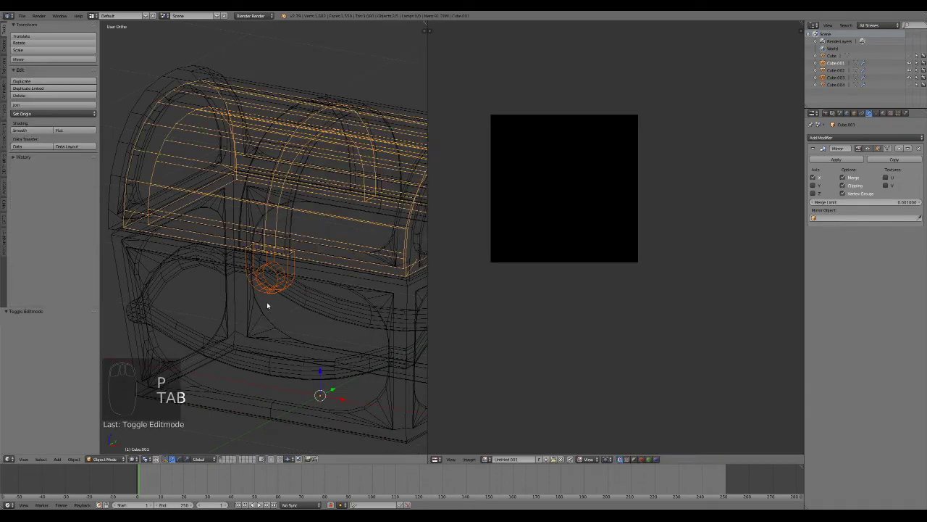
# Join the separated latch into the golden frame object, using solid shading
pyautogui.press('z')
pyautogui.rightClick(270, 291)
pyautogui.keyDown('shift'); pyautogui.rightClick(293, 266); pyautogui.keyUp('shift')
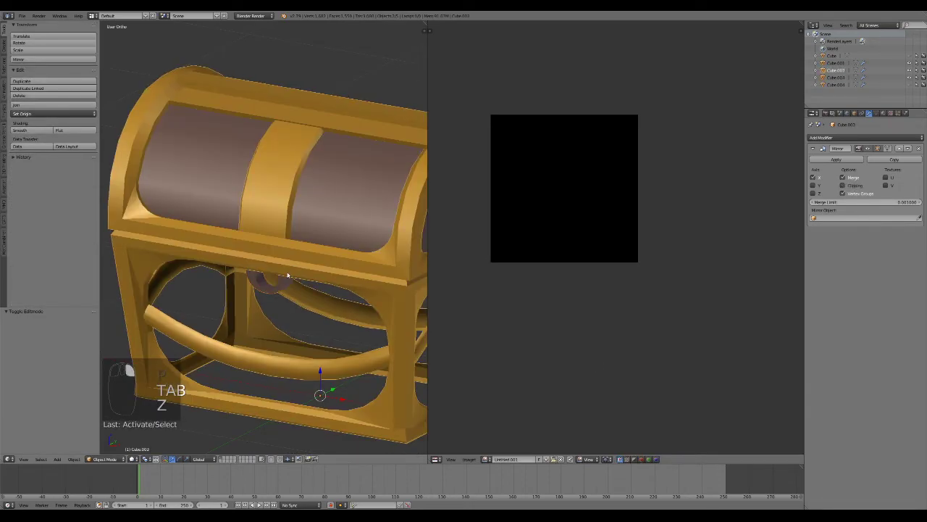
pyautogui.hotkey('ctrl', 'j')
pyautogui.press('g')
pyautogui.rightClick(255, 223)
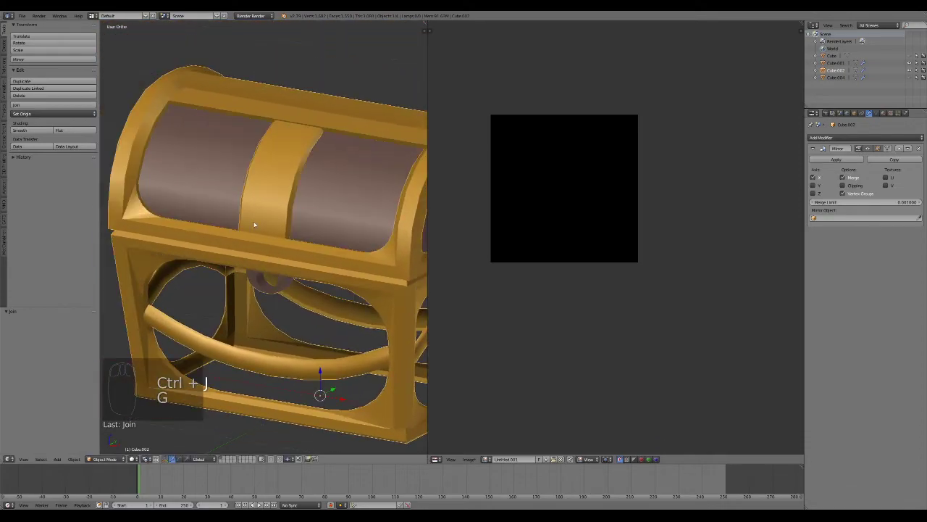
# Remove the brown Material.002 slot from the joined frame and latch, leaving only the gold material
pyautogui.click(883, 113)
pyautogui.click(833, 147)
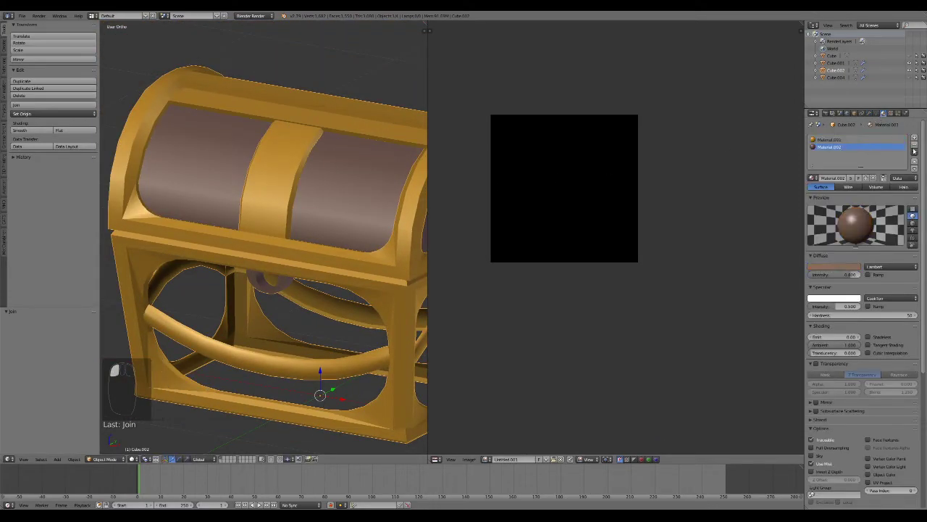
pyautogui.click(914, 148)
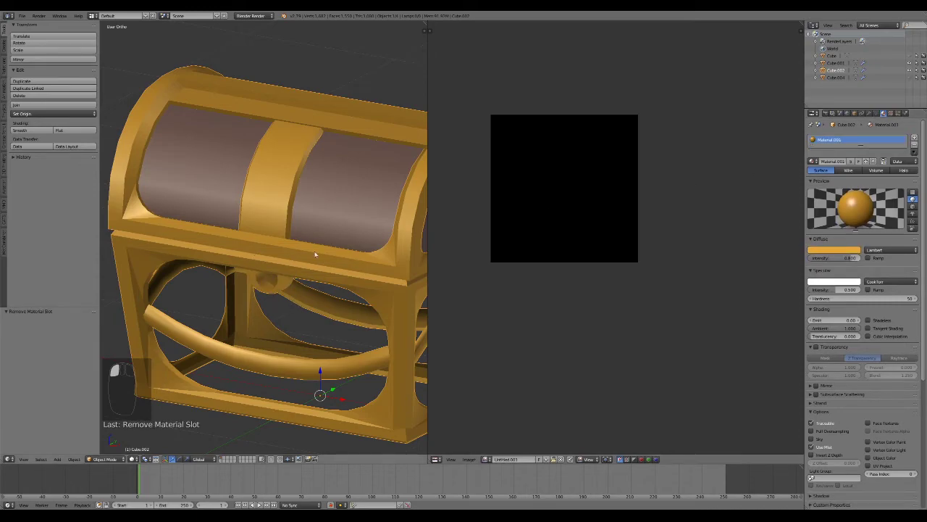
pyautogui.press('z')
pyautogui.press('z')
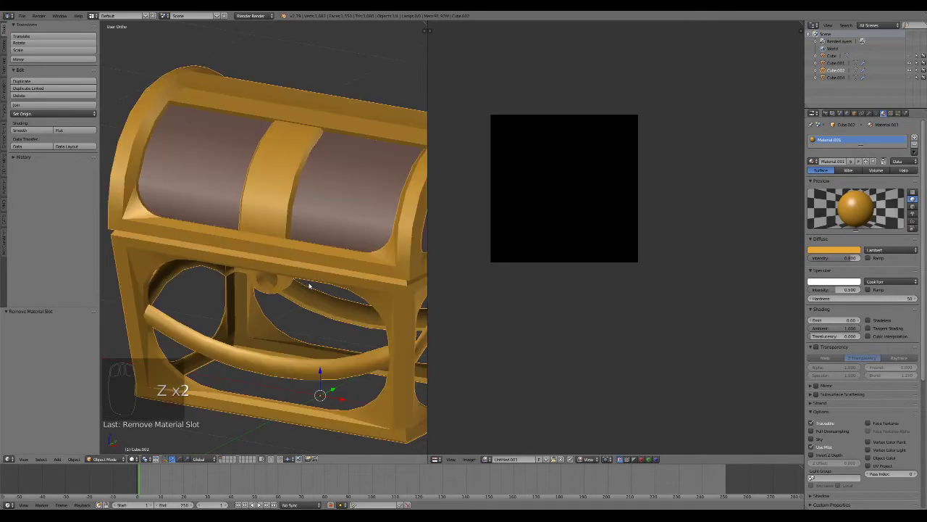
# Shrink the latch UV island to about 0.15 of its size and place it between the curved strip and the arch island
pyautogui.press('Tab')
pyautogui.press('a')
pyautogui.press('a')
pyautogui.press('a')
pyautogui.press('a')
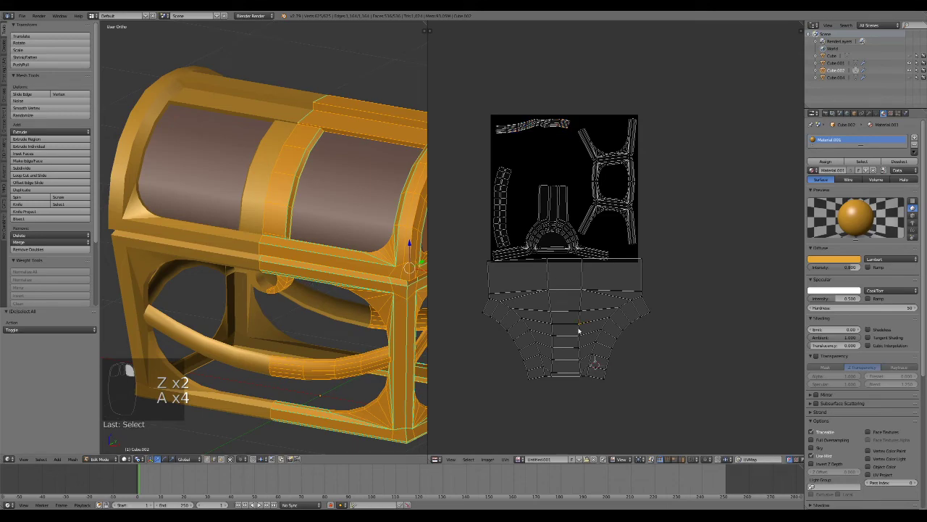
pyautogui.press('l')
pyautogui.press('g')
pyautogui.click(632, 234)
pyautogui.press('s')
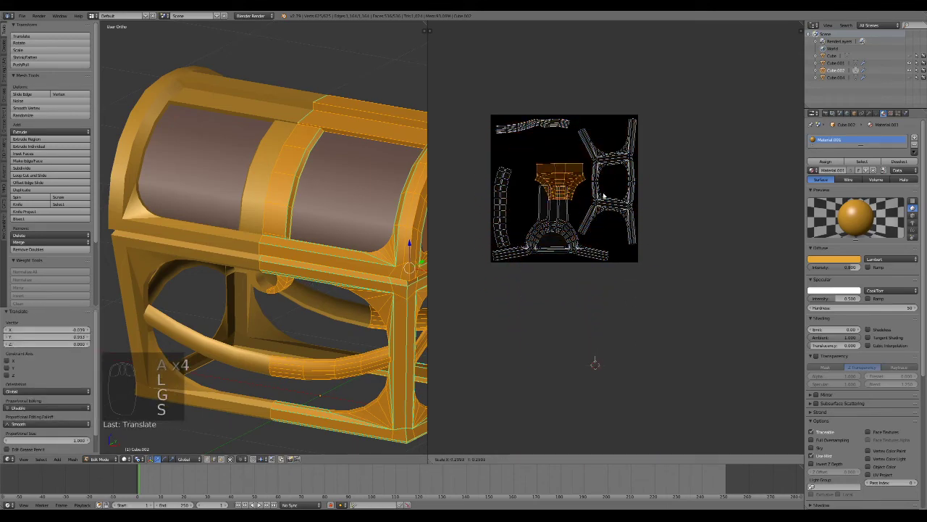
pyautogui.click(585, 191)
pyautogui.press('g')
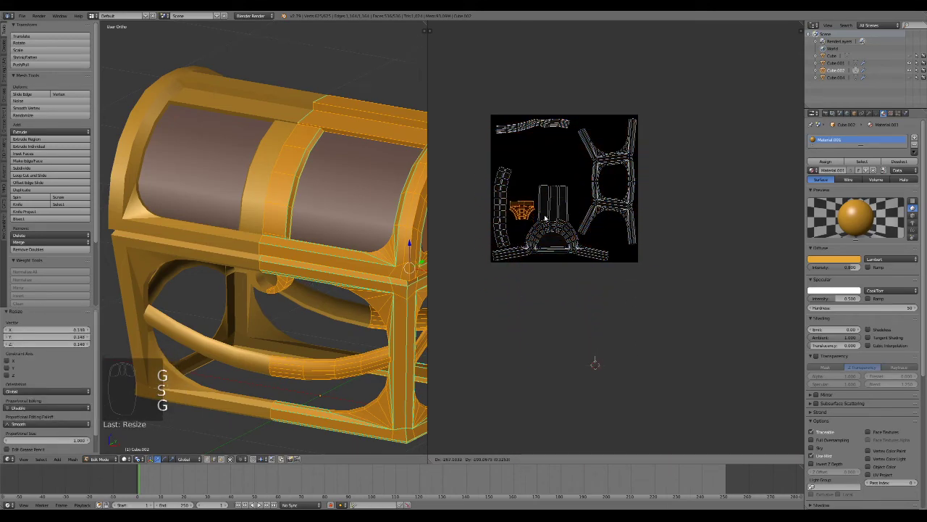
pyautogui.click(546, 217)
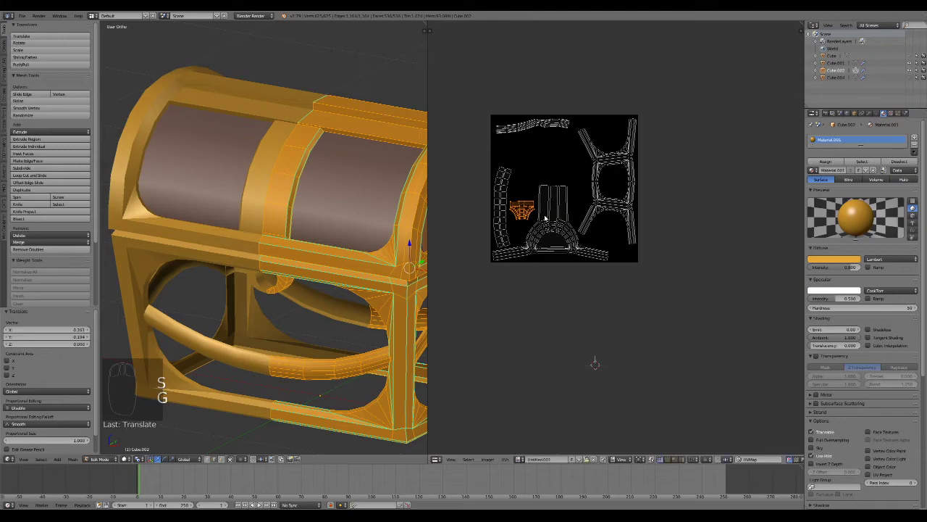
# Select the entire latch mesh and separate it from the golden frame object
pyautogui.rightClick(285, 287)
pyautogui.press('l')
pyautogui.press('p')
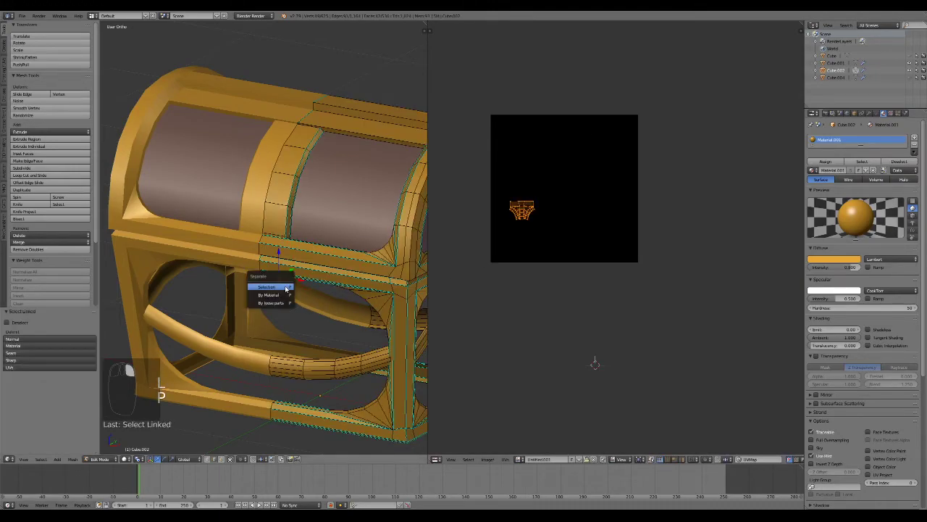
pyautogui.click(268, 287)
pyautogui.press('Tab')
# Join the gold latch into the brown lid object and open the combined mesh for editing
pyautogui.press('z')
pyautogui.rightClick(285, 288)
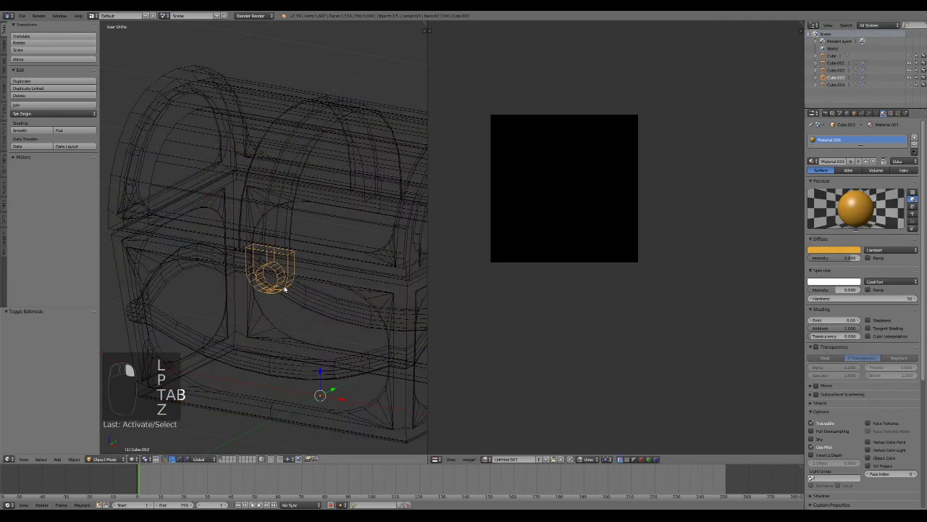
pyautogui.press('z')
pyautogui.rightClick(310, 225)
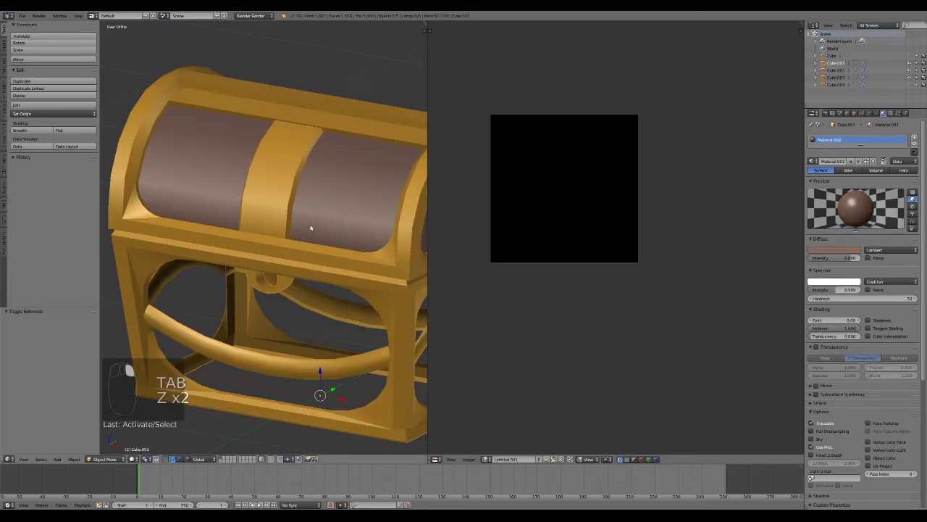
pyautogui.hotkey('ctrl', 'j')
pyautogui.press('Tab')
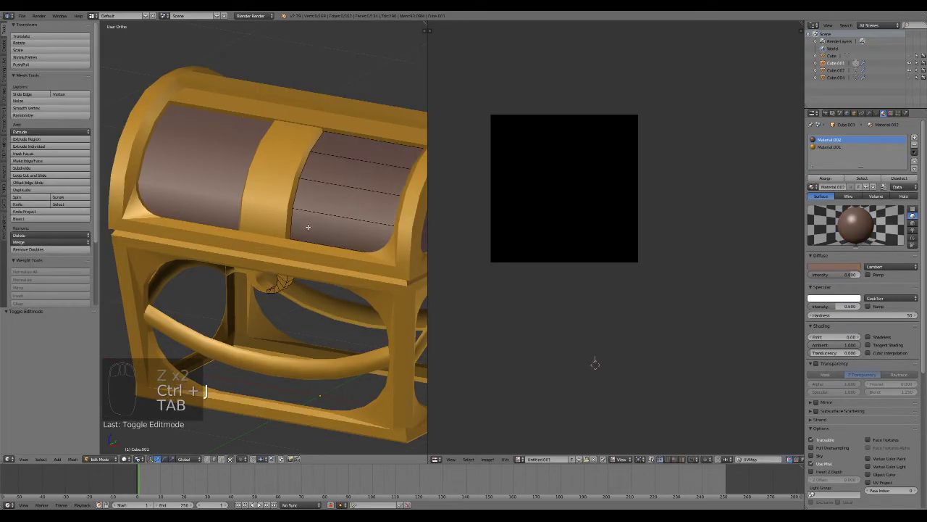
# Remove the duplicate vertices from the combined lid and latch mesh, check it in wireframe, and leave mesh editing
pyautogui.press('a')
pyautogui.press('a')
pyautogui.press('a')
pyautogui.press('a')
pyautogui.press('a')
pyautogui.click(29, 250)
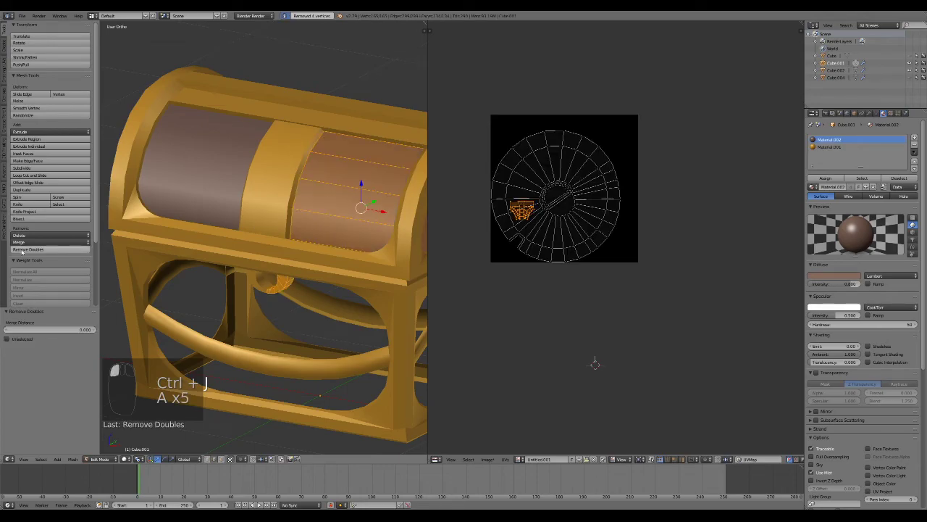
pyautogui.press('z')
pyautogui.scroll(-3, 319, 290)
pyautogui.moveTo(319, 291)
pyautogui.mouseDown(button='middle')
pyautogui.moveTo(327, 344)
pyautogui.moveTo(319, 305)
pyautogui.mouseUp(button='middle')
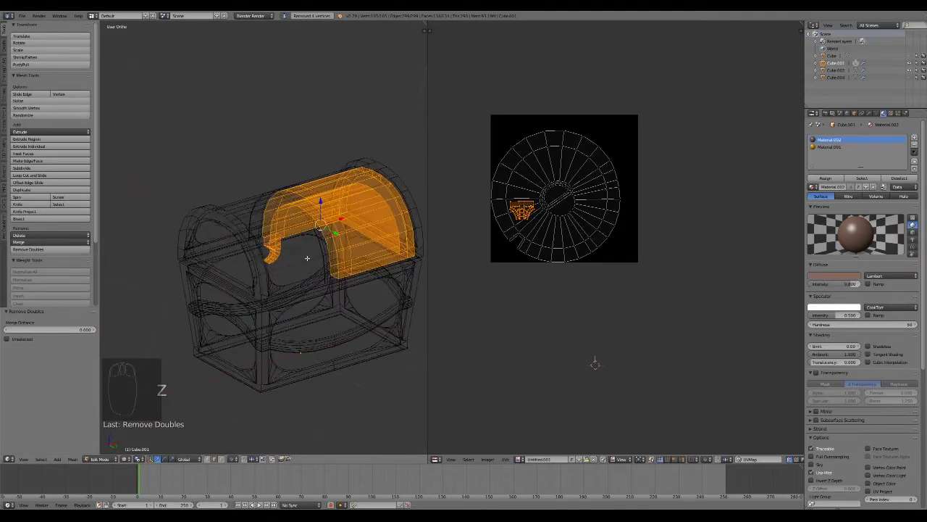
pyautogui.press('z')
pyautogui.scroll(5, 307, 258)
pyautogui.press('Tab')
pyautogui.scroll(-6, 312, 275)
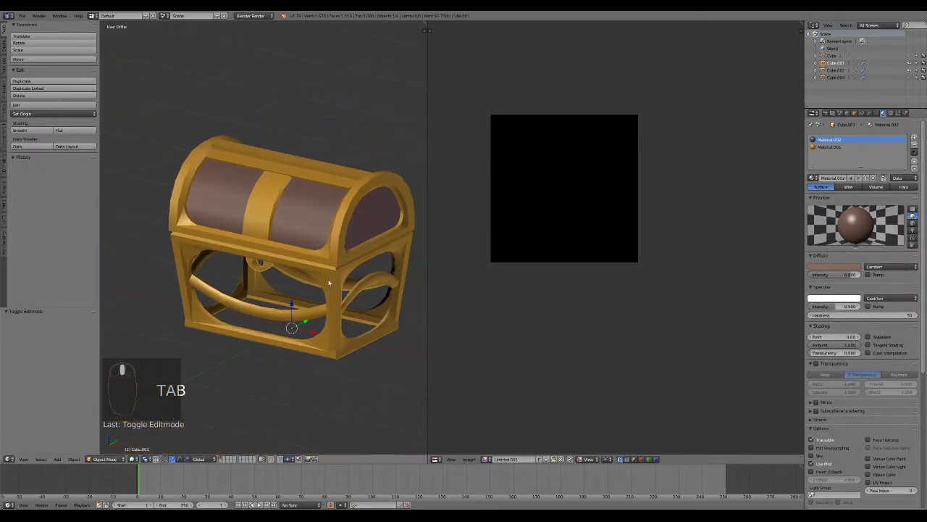
# Reveal all hidden objects and open the golden front latch plate for mesh editing with its whole mesh selected
pyautogui.hotkey('alt', 'h')
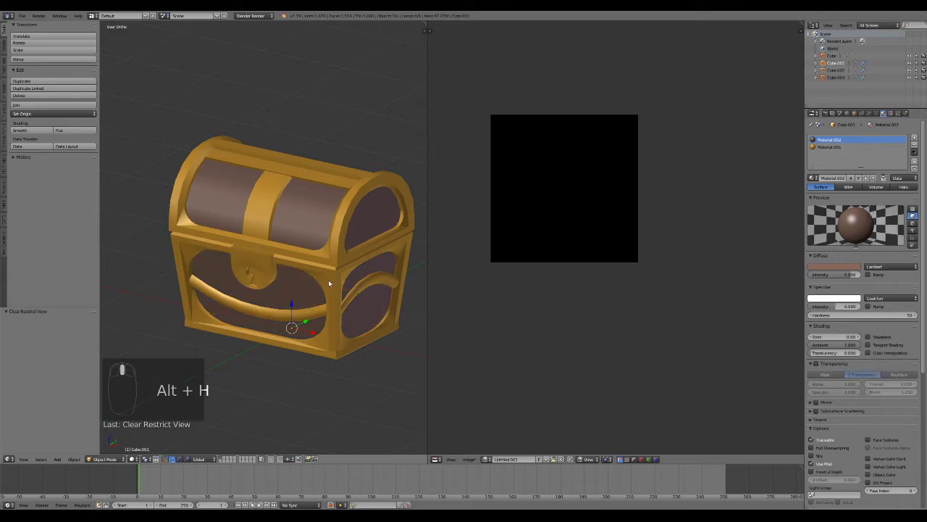
pyautogui.rightClick(273, 293)
pyautogui.scroll(3, 273, 293)
pyautogui.press('Tab')
pyautogui.press('a')
pyautogui.press('a')
pyautogui.press('a')
pyautogui.press('a')
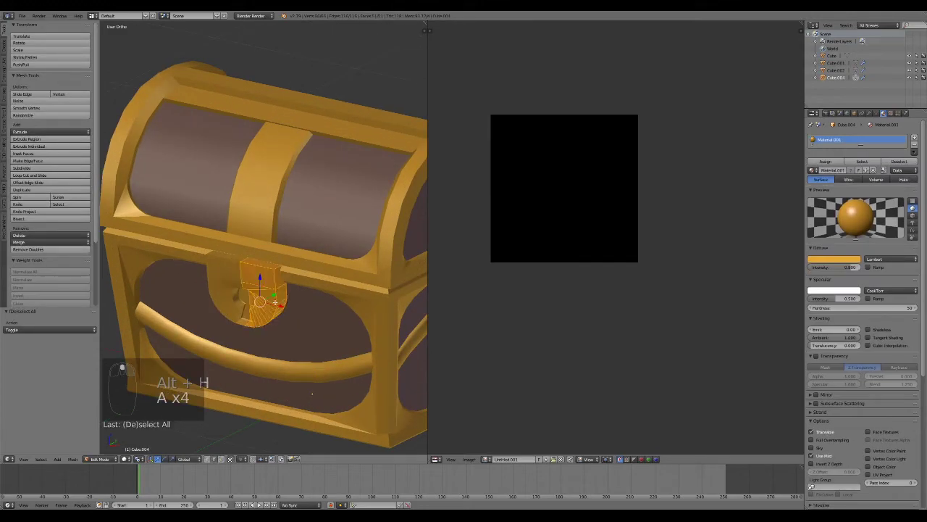
# Select the two hidden back faces of the front latch plate and shift them slightly along the Y axis
pyautogui.press('z')
pyautogui.moveTo(273, 300); pyautogui.dragTo(418, 399, button='middle')
pyautogui.keyDown('alt'); pyautogui.rightClick(237, 287); pyautogui.keyUp('alt')
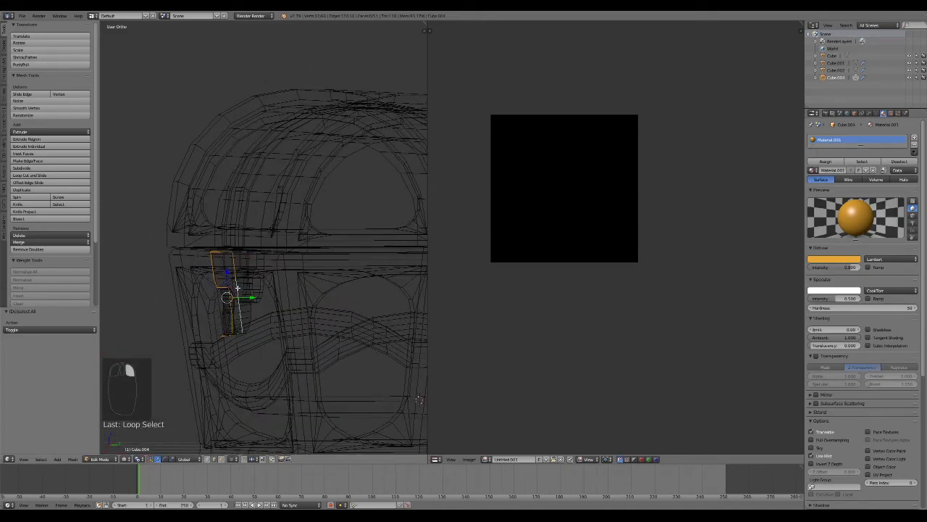
pyautogui.click(222, 459)
pyautogui.scroll(4, 222, 340)
pyautogui.moveTo(221, 333)
pyautogui.keyDown('shift'); pyautogui.mouseDown(button='middle')
pyautogui.moveTo(278, 262)
pyautogui.moveTo(338, 302)
pyautogui.moveTo(331, 306)
pyautogui.moveTo(360, 311)
pyautogui.moveTo(328, 304)
pyautogui.moveTo(336, 319)
pyautogui.moveTo(325, 305)
pyautogui.moveTo(352, 312)
pyautogui.moveTo(341, 325)
pyautogui.moveTo(295, 276)
pyautogui.mouseUp(button='middle'); pyautogui.keyUp('shift')
pyautogui.rightClick(277, 227)
pyautogui.press('z')
pyautogui.press('z')
pyautogui.keyDown('shift'); pyautogui.rightClick(295, 282); pyautogui.keyUp('shift')
pyautogui.hotkey('ctrl', 'z')
pyautogui.press('z')
pyautogui.scroll(-5, 357, 334)
pyautogui.moveTo(298, 262); pyautogui.dragTo(297, 261)
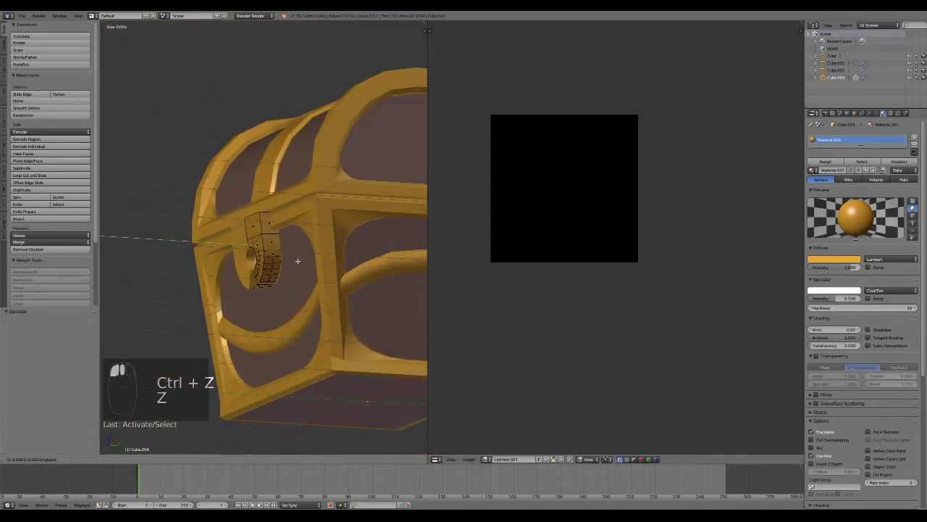
pyautogui.click(300, 259)
# Delete the two selected back faces of the latch plate
pyautogui.moveTo(300, 259); pyautogui.dragTo(399, 359, button='middle')
pyautogui.press('z')
pyautogui.press('z')
pyautogui.press('x')
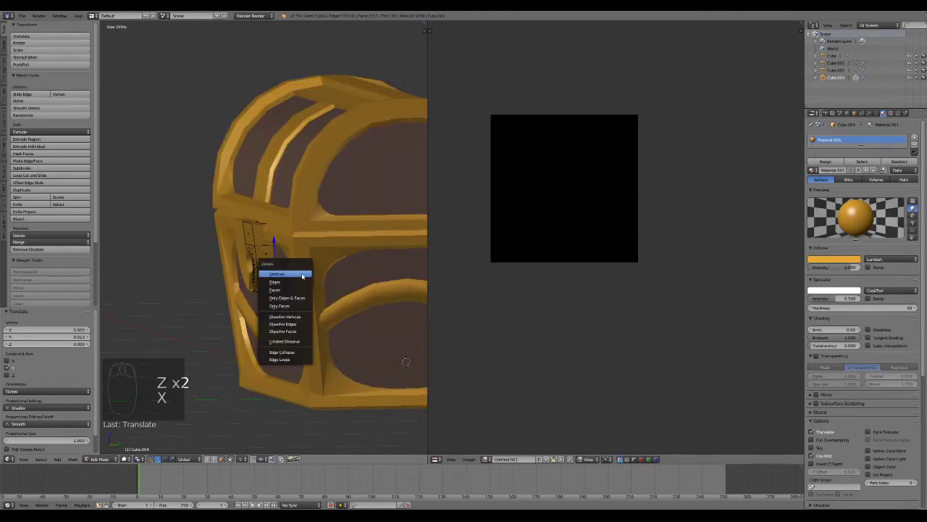
# Select the whole remaining latch plate mesh and unwrap it
pyautogui.press('a')
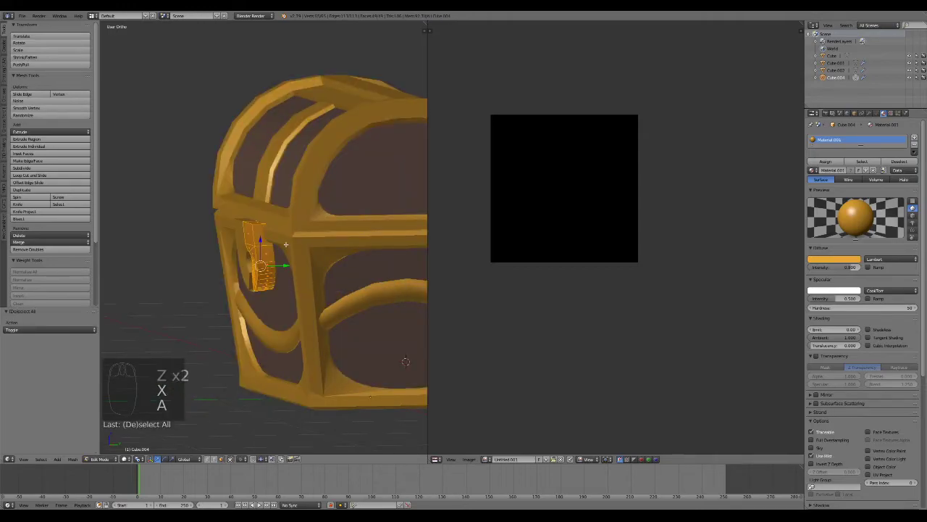
pyautogui.press('u')
pyautogui.click(263, 239)
pyautogui.scroll(4, 565, 241)
pyautogui.scroll(-3, 569, 239)
pyautogui.moveTo(533, 224); pyautogui.dragTo(584, 278, button='middle')
pyautogui.scroll(2, 556, 255)
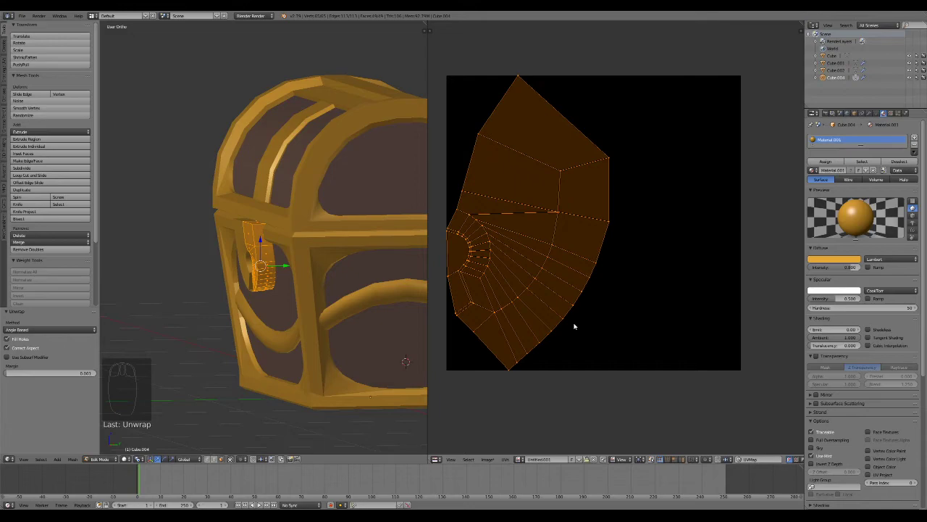
# Try to minimize the stretch of the latch plate's UV island
pyautogui.hotkey('ctrl', 'f')
pyautogui.hotkey('ctrl', 'v')
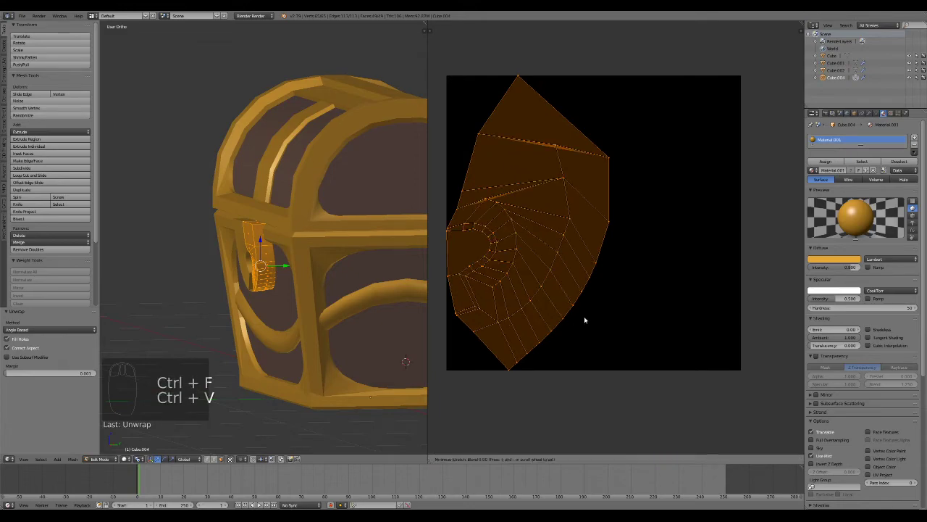
pyautogui.hotkey('ctrl', 'z')
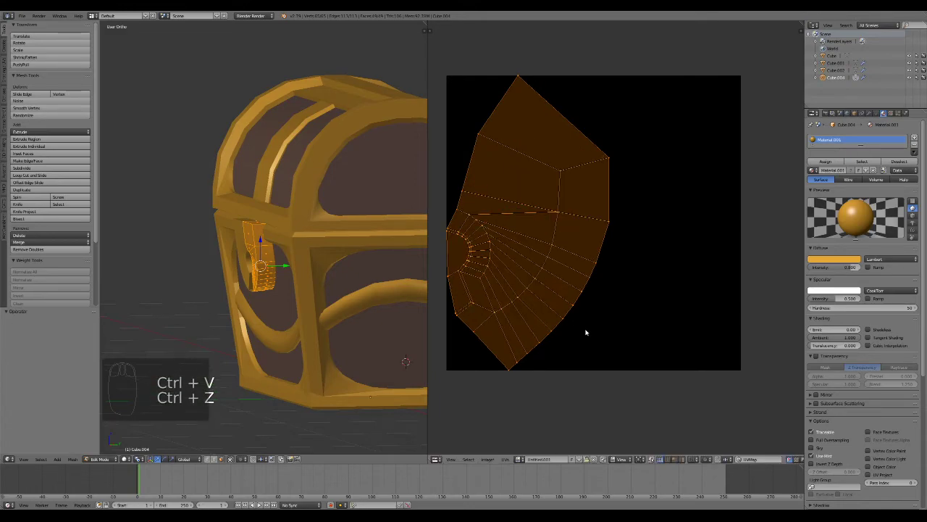
# Shrink the latch plate's UV island to about a third of its size and leave mesh editing
pyautogui.press('s')
pyautogui.click(540, 278)
pyautogui.press('Tab')
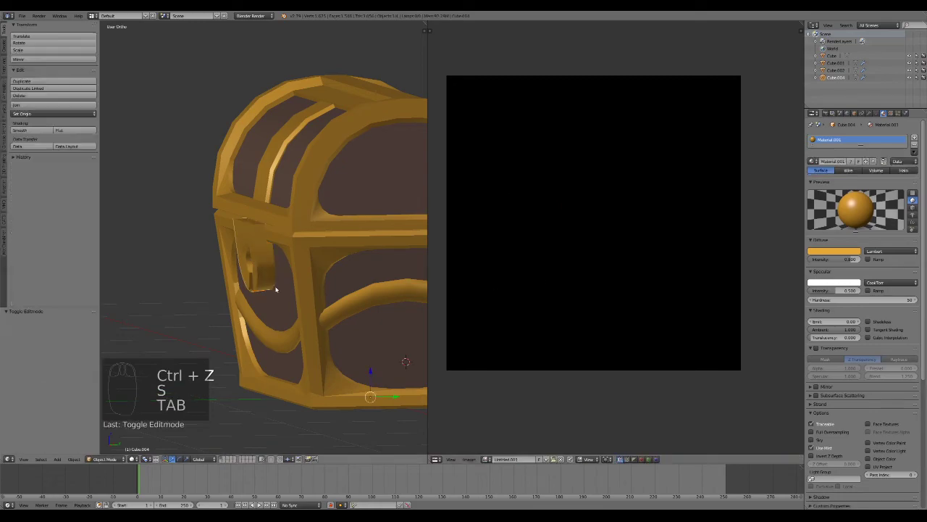
# Join the latch plate into the golden frame object and open the combined mesh with everything selected
pyautogui.click(869, 113)
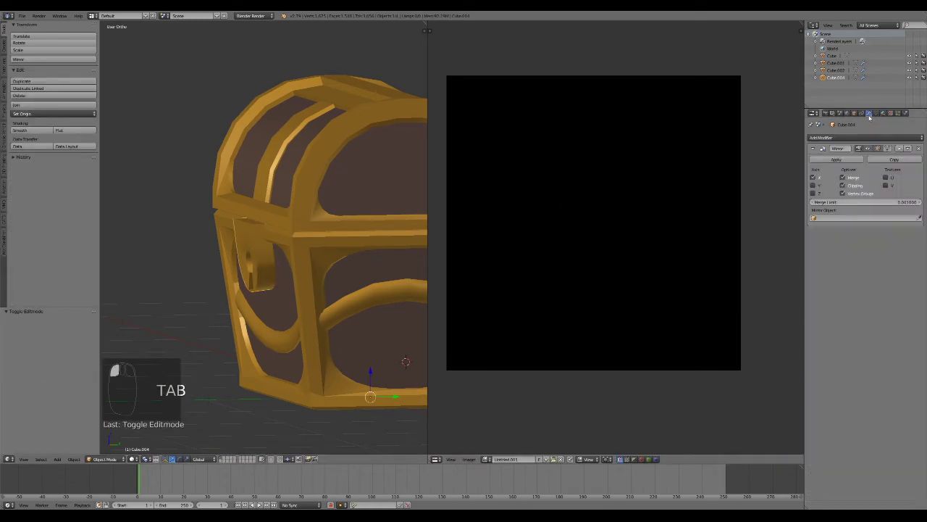
pyautogui.rightClick(312, 257)
pyautogui.keyDown('shift'); pyautogui.rightClick(311, 256); pyautogui.keyUp('shift')
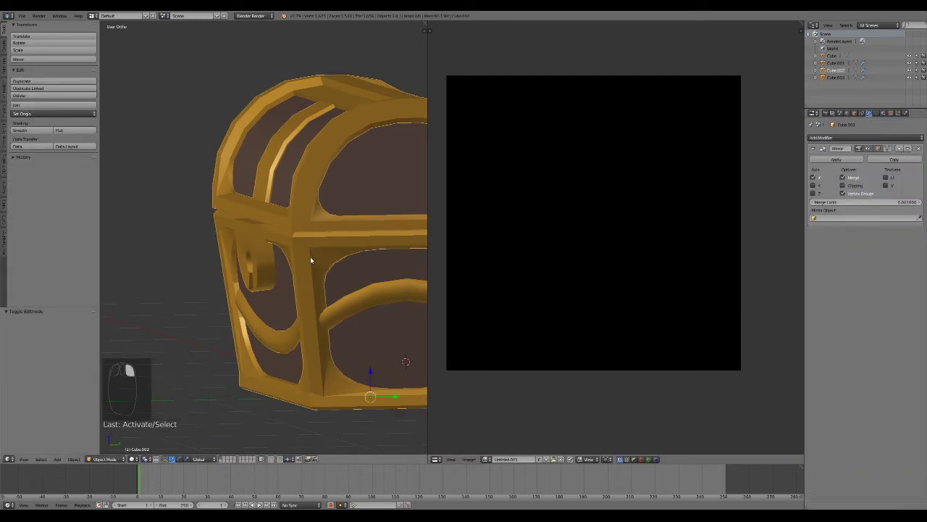
pyautogui.hotkey('ctrl', 'j')
pyautogui.press('Tab')
pyautogui.press('a')
pyautogui.press('a')
pyautogui.press('a')
pyautogui.press('a')
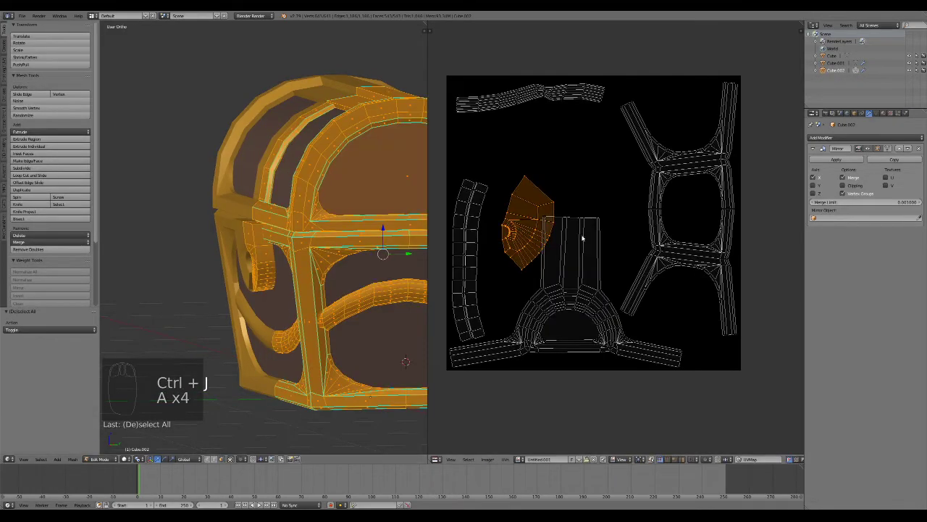
# Place the fan-shaped latch plate UV island in the gap above the arch island, enlarging and rotating it to fit
pyautogui.press('l')
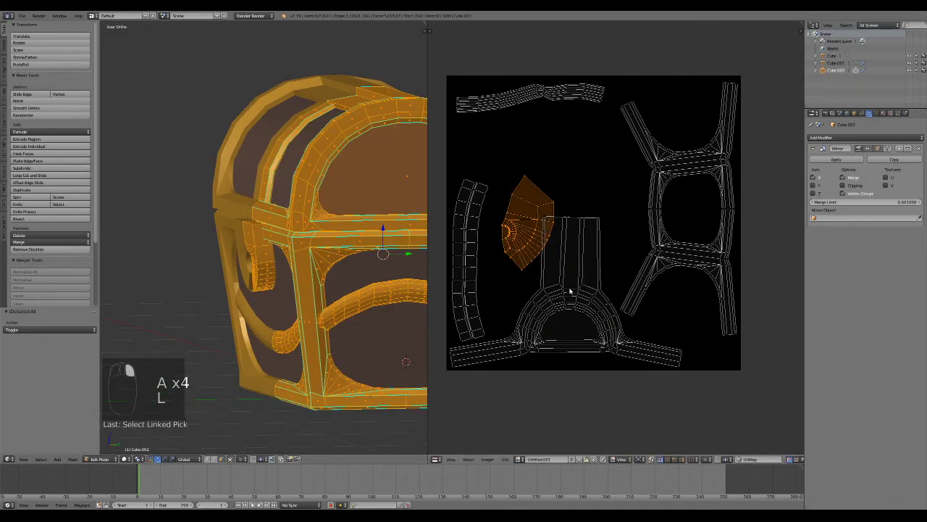
pyautogui.press('g')
pyautogui.click(614, 231)
pyautogui.press('s')
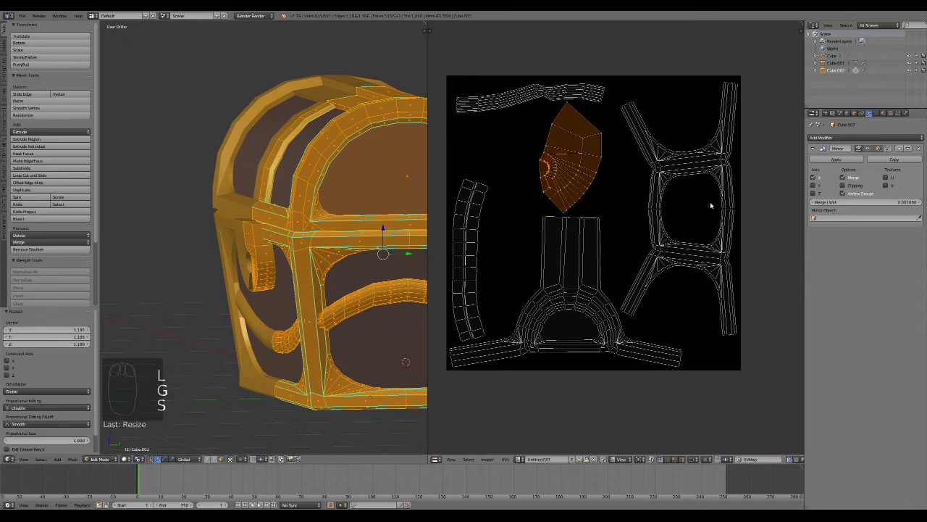
pyautogui.click(706, 207)
pyautogui.press('r')
pyautogui.click(631, 112)
pyautogui.press('s')
pyautogui.click(700, 174)
pyautogui.press('g')
pyautogui.click(709, 174)
pyautogui.scroll(-4, 661, 217)
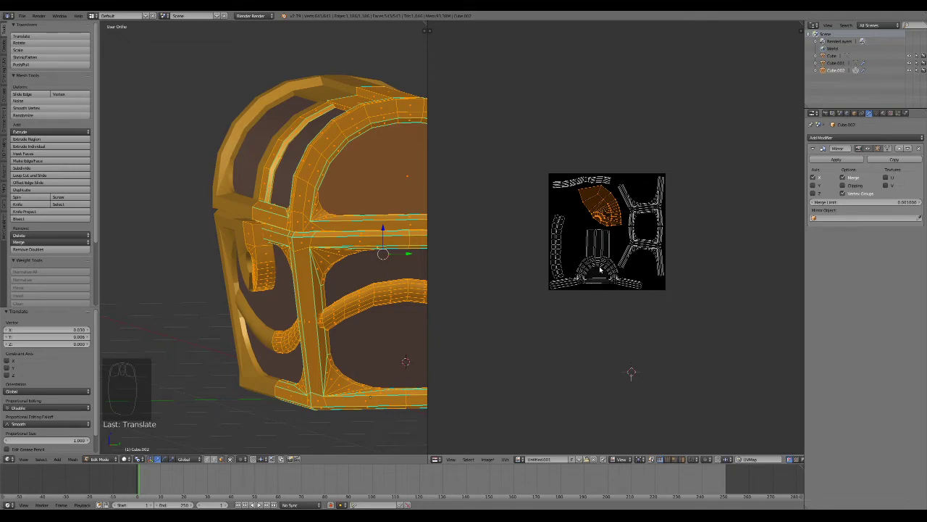
# Leave the frame mesh and open the brown chest body for mesh editing in wireframe
pyautogui.scroll(-4, 331, 277)
pyautogui.press('Tab')
pyautogui.moveTo(311, 292); pyautogui.dragTo(303, 256, button='middle')
pyautogui.rightClick(302, 256)
pyautogui.press('Tab')
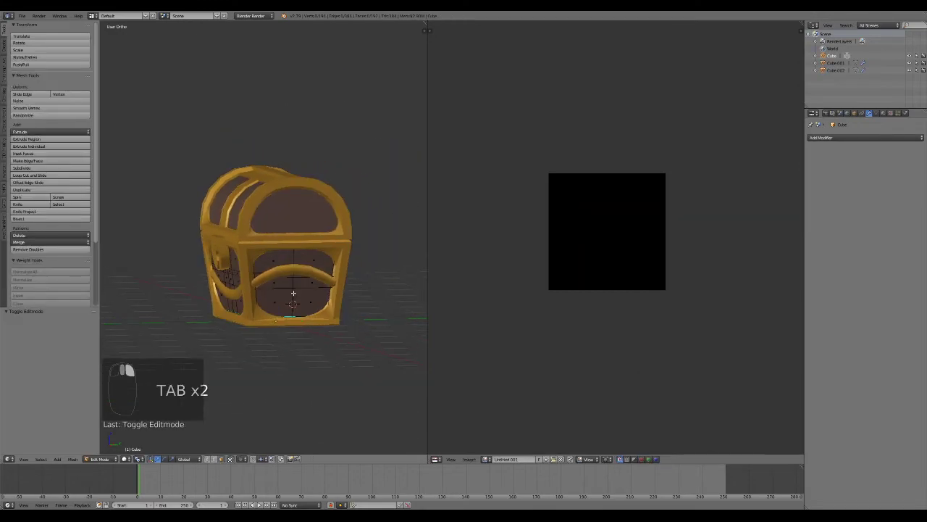
pyautogui.press('a')
pyautogui.press('a')
pyautogui.press('a')
pyautogui.press('z')
pyautogui.scroll(3, 293, 292)
pyautogui.moveTo(294, 292); pyautogui.dragTo(232, 274, button='middle')
# Select the vertical edge loop around the middle of the chest body and rip the mesh apart along it
pyautogui.keyDown('alt'); pyautogui.rightClick(233, 267); pyautogui.keyUp('alt')
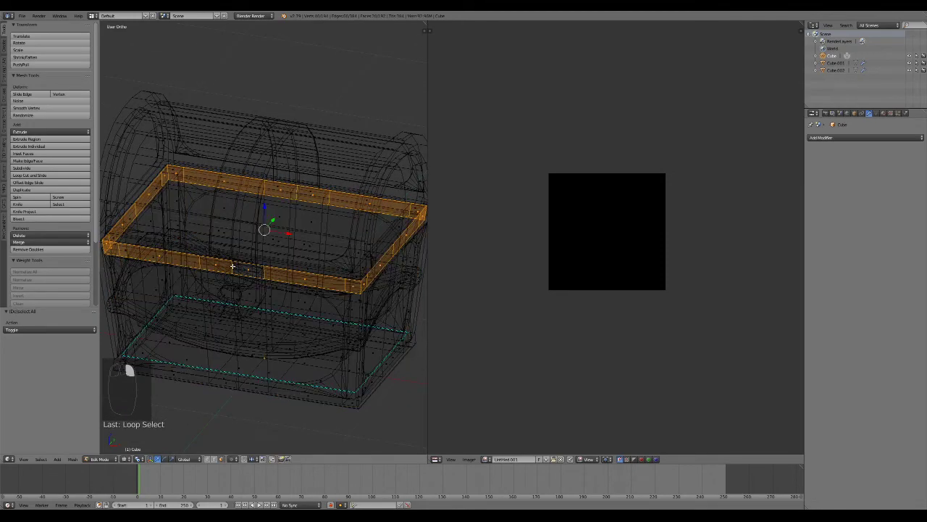
pyautogui.press('e')
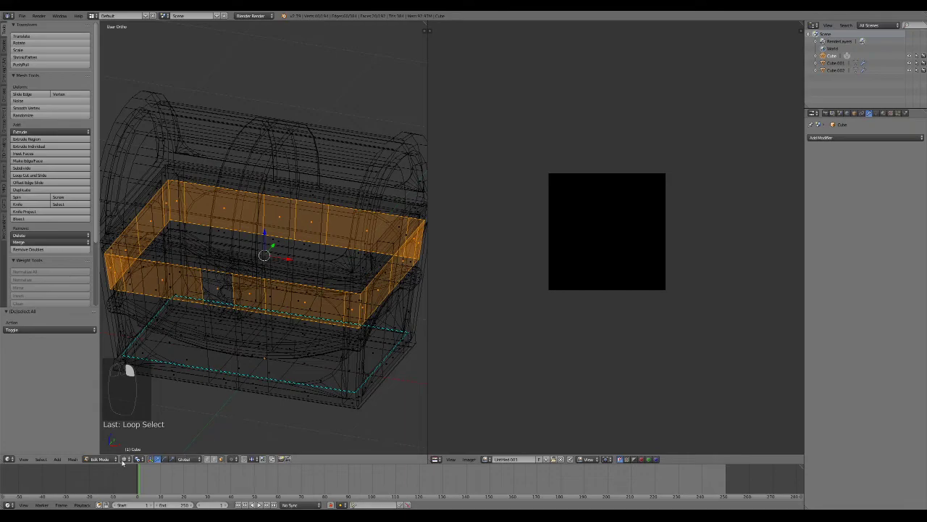
pyautogui.click(214, 460)
pyautogui.keyDown('alt'); pyautogui.rightClick(236, 364); pyautogui.keyUp('alt')
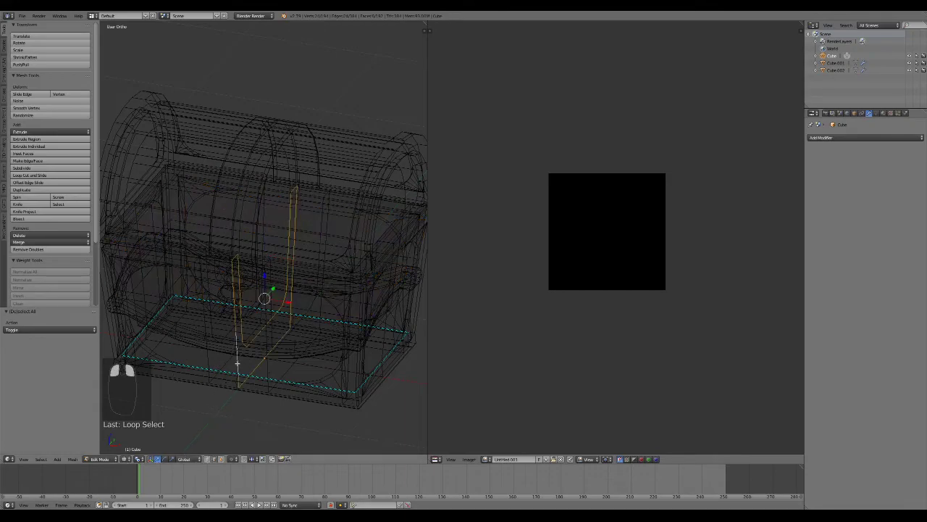
pyautogui.moveTo(380, 353)
pyautogui.mouseDown(button='middle')
pyautogui.moveTo(293, 334)
pyautogui.moveTo(331, 326)
pyautogui.moveTo(377, 335)
pyautogui.moveTo(319, 341)
pyautogui.moveTo(331, 352)
pyautogui.mouseUp(button='middle')
pyautogui.press('z')
pyautogui.scroll(-2, 325, 355)
pyautogui.press('v')
pyautogui.rightClick(344, 399)
# Select the linked parts of the chest body and delete their faces, keeping only the front-right quarter
pyautogui.rightClick(194, 264)
pyautogui.press('l')
pyautogui.moveTo(195, 264); pyautogui.dragTo(256, 325, button='middle')
pyautogui.press('l')
pyautogui.press('l')
pyautogui.press('x')
pyautogui.click(256, 325)
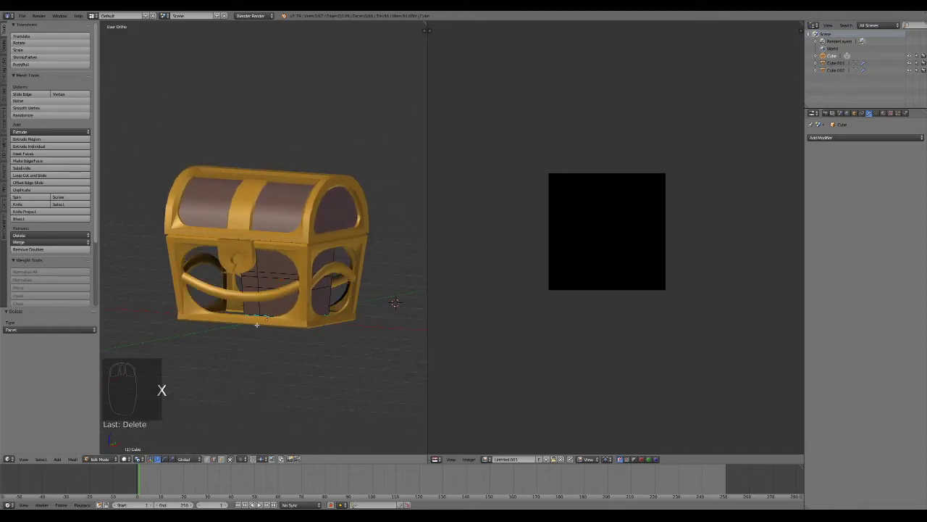
# Select the whole remaining quarter of the chest body and unwrap it
pyautogui.press('a')
pyautogui.press('u')
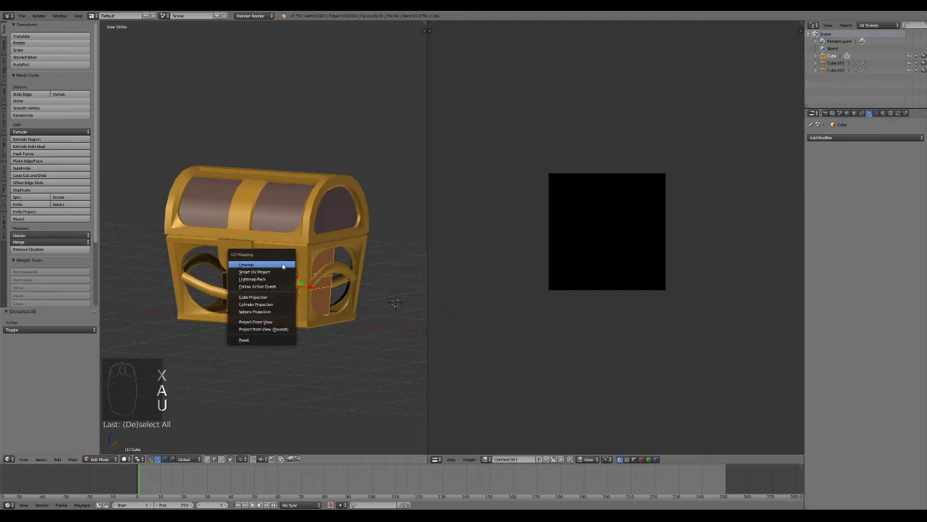
pyautogui.click(283, 265)
pyautogui.scroll(2, 635, 285)
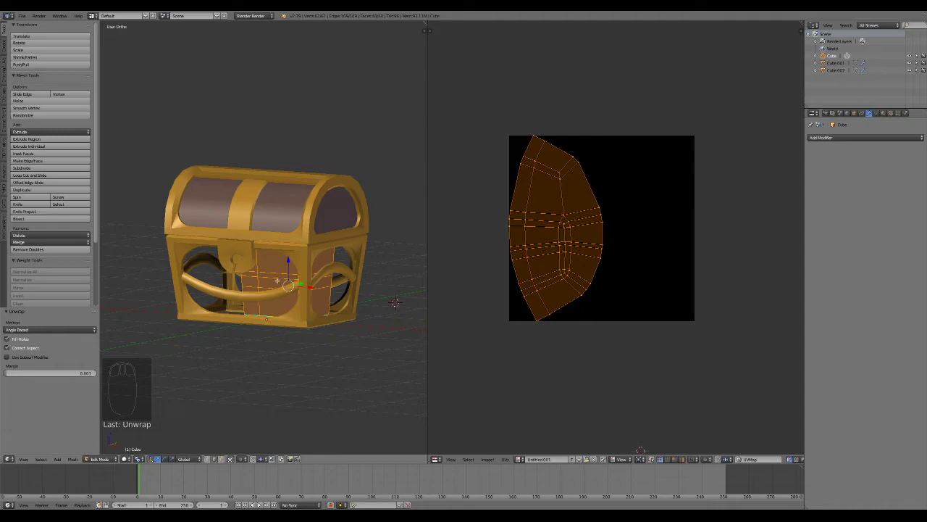
# Add a Mirror modifier on the X and Y axes to the chest body and leave mesh editing
pyautogui.click(826, 138)
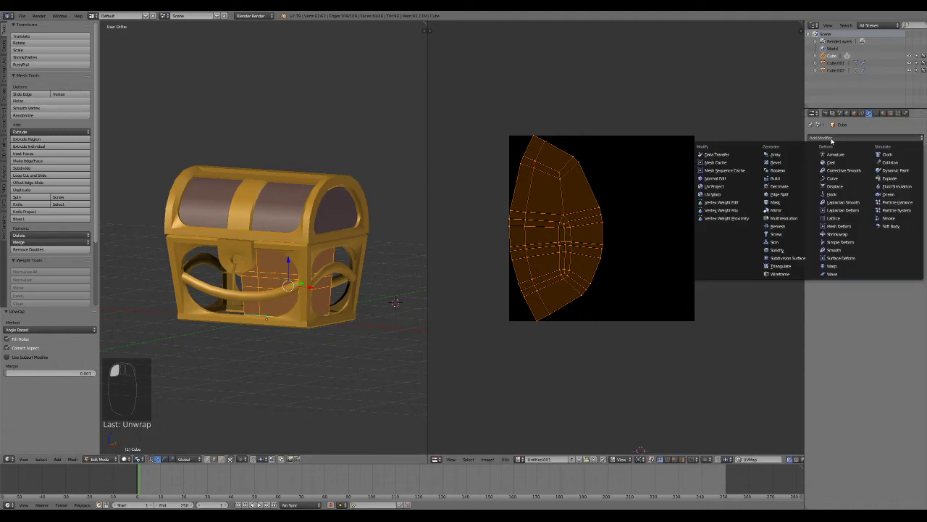
pyautogui.click(788, 210)
pyautogui.click(820, 185)
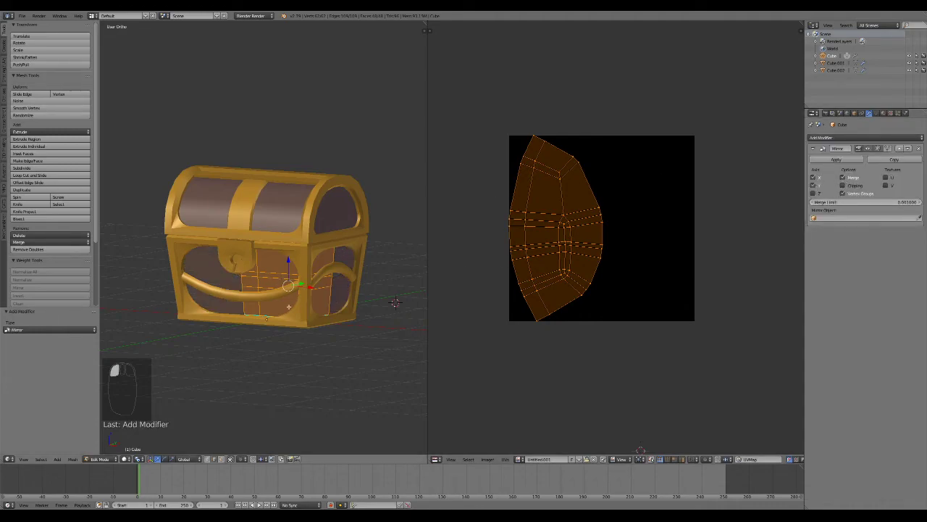
pyautogui.press('Tab')
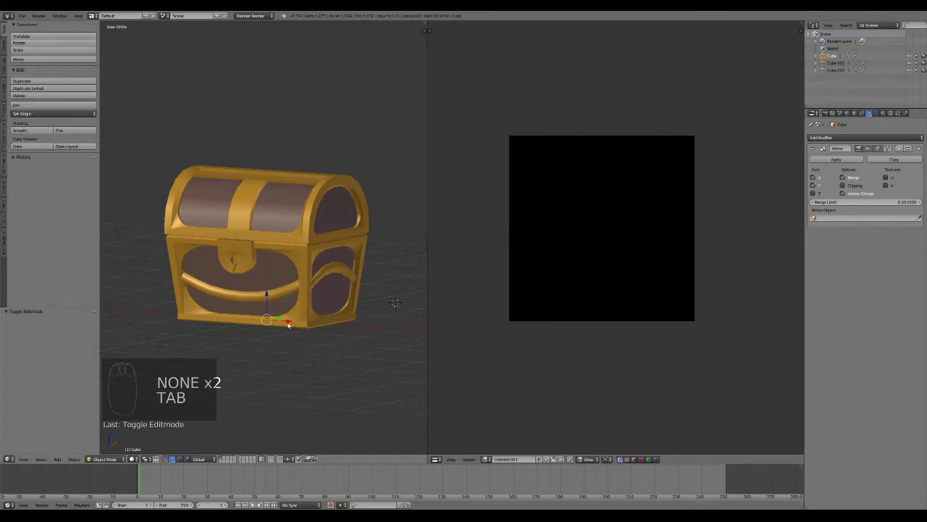
# Examine the lid and latch mesh in wireframe, checking the inner edges near the latch
pyautogui.rightClick(260, 202)
pyautogui.press('Tab')
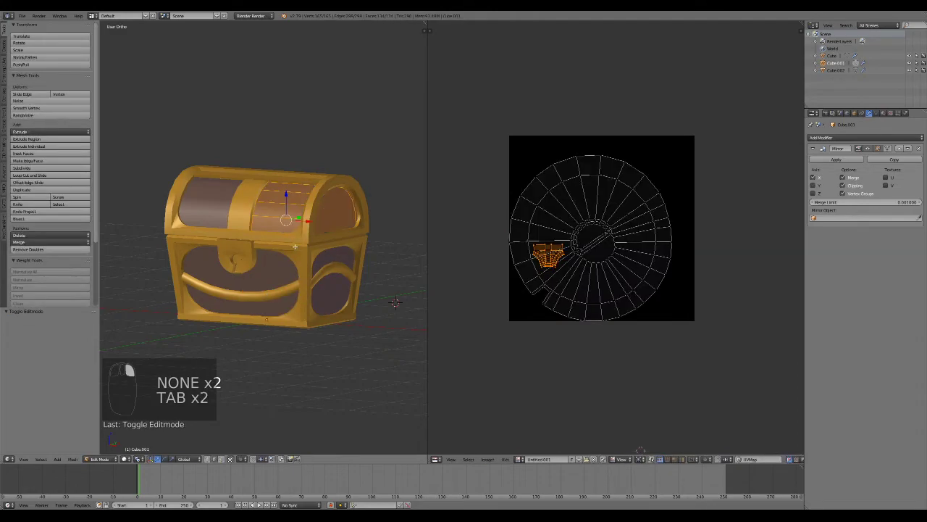
pyautogui.moveTo(323, 261); pyautogui.dragTo(324, 227, button='middle')
pyautogui.press('z')
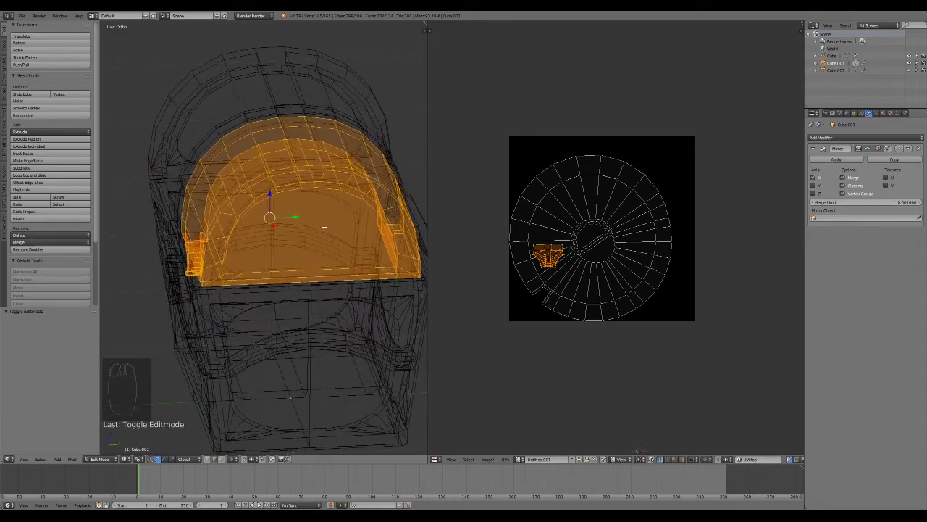
pyautogui.keyDown('alt'); pyautogui.rightClick(213, 255); pyautogui.keyUp('alt')
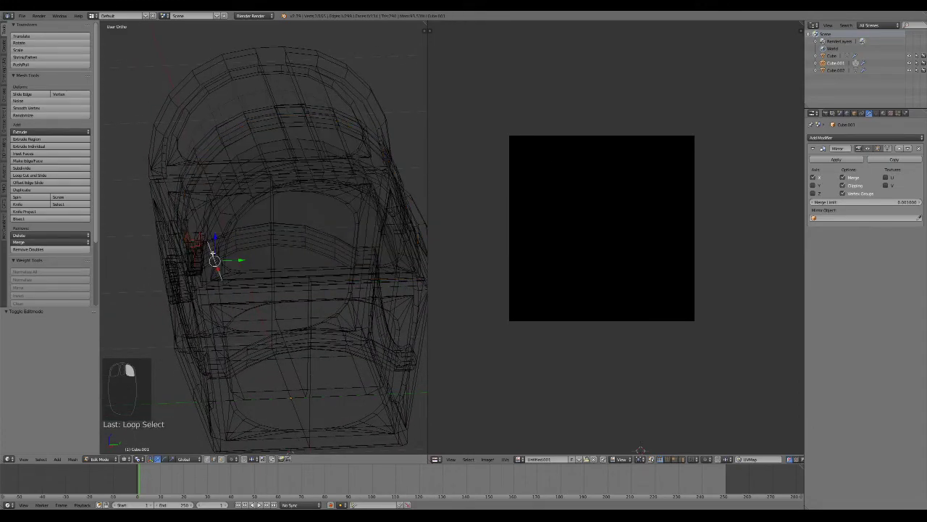
pyautogui.moveTo(213, 255); pyautogui.dragTo(247, 266, button='middle')
pyautogui.scroll(-5, 244, 267)
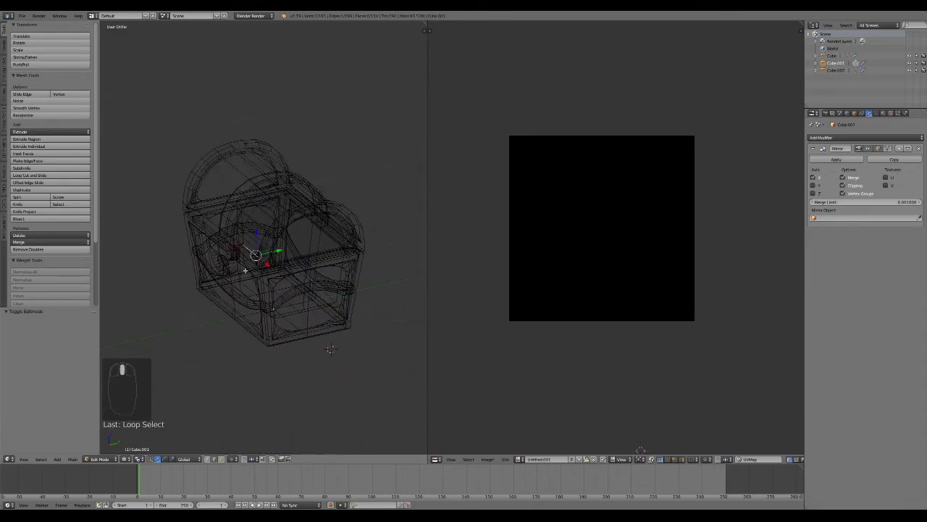
pyautogui.press('z')
pyautogui.press('Tab')
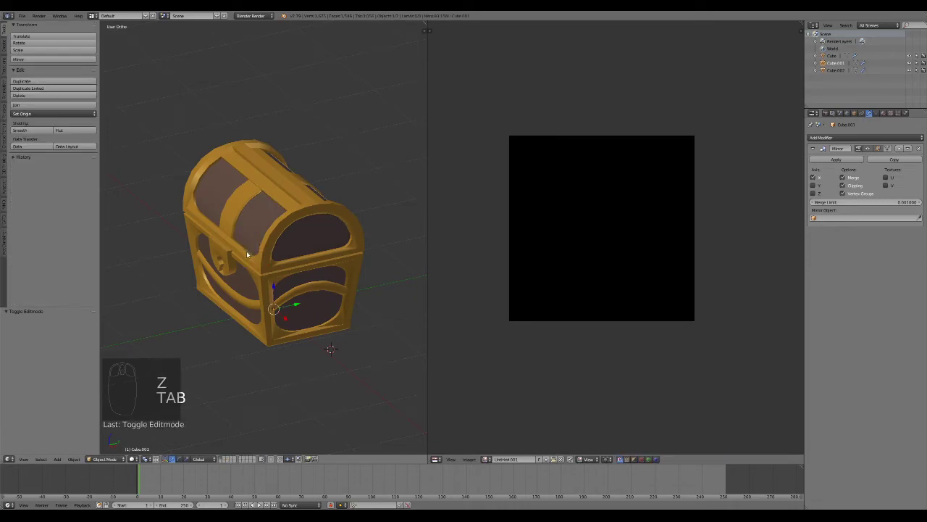
# Isolate the chest lid and latch object by hiding all other objects
pyautogui.hotkey('ctrl', 'i')
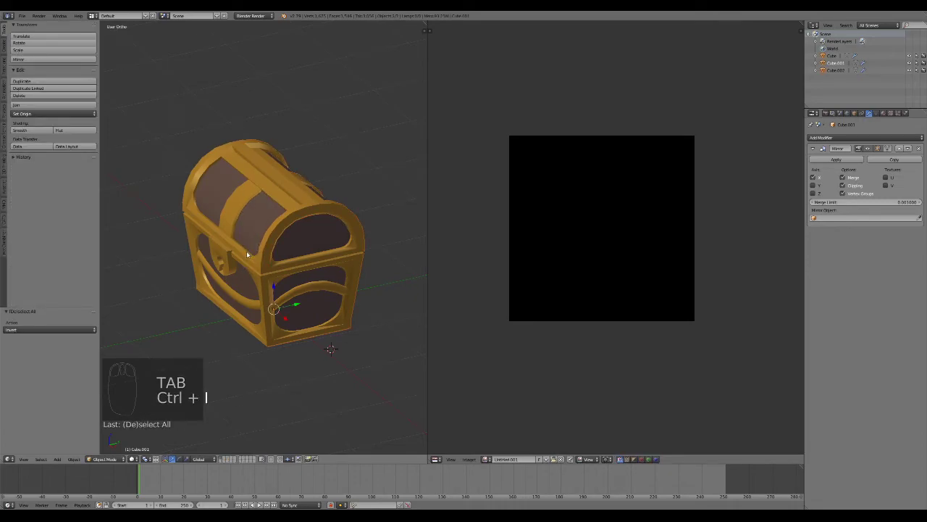
pyautogui.press('h')
pyautogui.scroll(3, 260, 220)
pyautogui.click(293, 244)
pyautogui.moveTo(294, 243); pyautogui.dragTo(290, 190, button='middle')
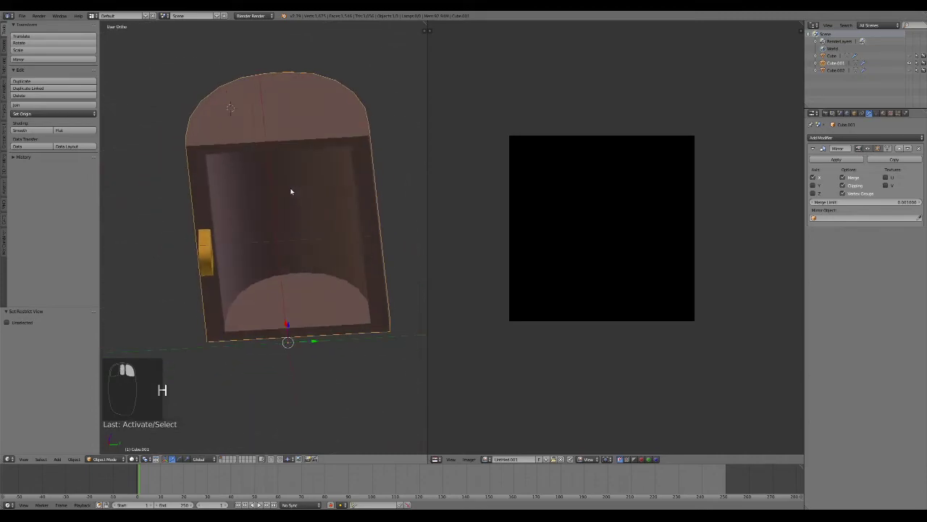
# Select the inner rim edge loops on the underside of the lid and mark them as a seam
pyautogui.press('Tab')
pyautogui.scroll(3, 254, 183)
pyautogui.moveTo(188, 261); pyautogui.dragTo(202, 259, button='middle')
pyautogui.keyDown('alt'); pyautogui.rightClick(203, 260); pyautogui.keyUp('alt')
pyautogui.scroll(-3, 246, 257)
pyautogui.moveTo(278, 255); pyautogui.dragTo(178, 219, button='middle')
pyautogui.keyDown('alt'); pyautogui.keyDown('shift'); pyautogui.rightClick(205, 301); pyautogui.keyUp('shift'); pyautogui.keyUp('alt')
pyautogui.moveTo(205, 301)
pyautogui.mouseDown(button='middle')
pyautogui.moveTo(184, 234)
pyautogui.moveTo(131, 240)
pyautogui.moveTo(196, 285)
pyautogui.mouseUp(button='middle')
pyautogui.keyDown('alt'); pyautogui.keyDown('shift'); pyautogui.rightClick(214, 284); pyautogui.keyUp('shift'); pyautogui.keyUp('alt')
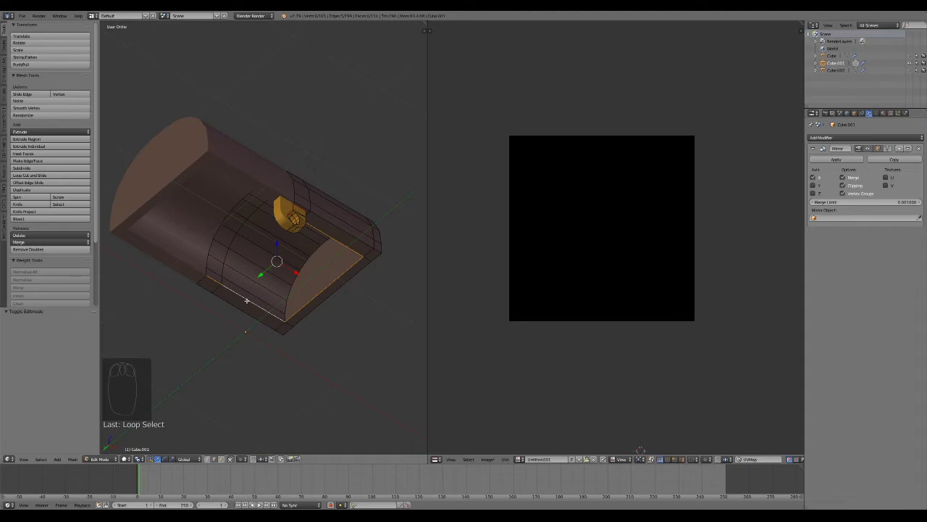
pyautogui.hotkey('ctrl', 'e')
pyautogui.click(246, 300)
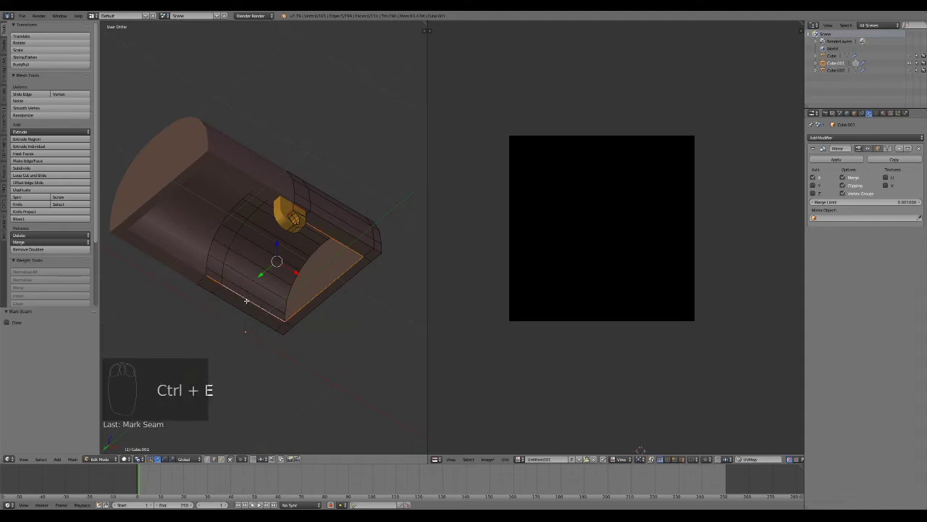
# Select the lid faces assigned to Material.002 and unwrap them
pyautogui.click(885, 114)
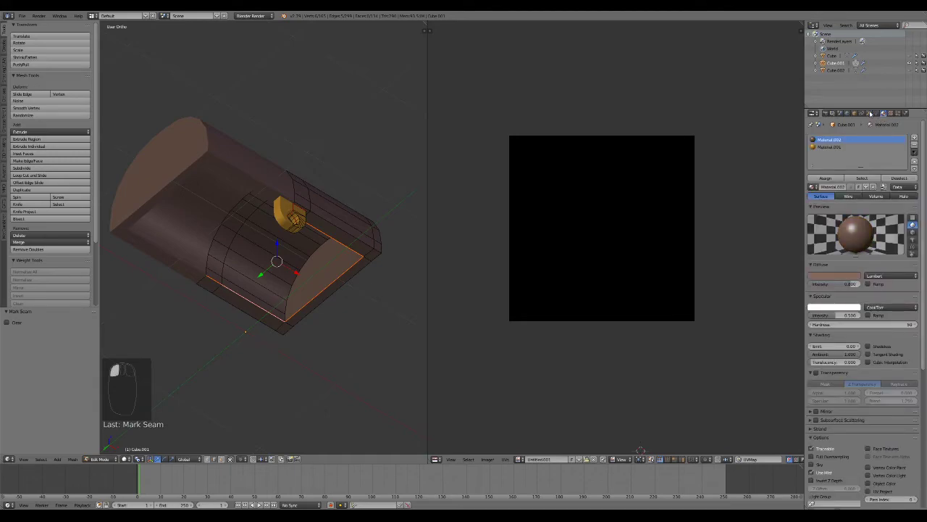
pyautogui.click(834, 140)
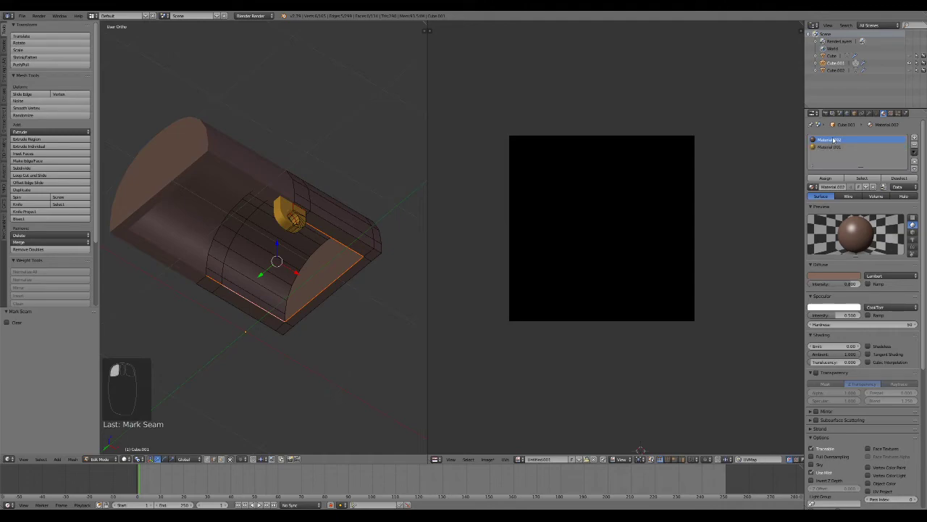
pyautogui.click(861, 178)
pyautogui.scroll(3, 296, 249)
pyautogui.moveTo(268, 209); pyautogui.dragTo(278, 187, button='middle')
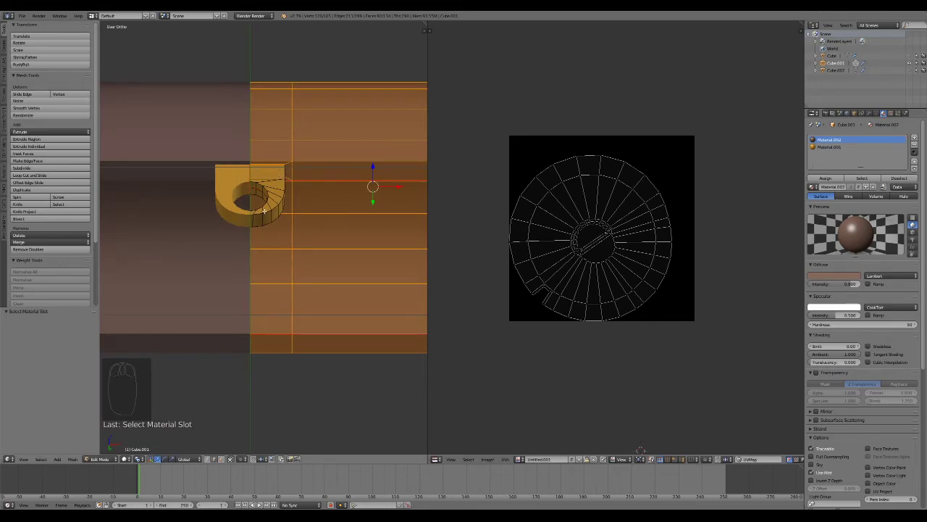
pyautogui.scroll(-3, 253, 251)
pyautogui.moveTo(254, 251); pyautogui.dragTo(275, 245, button='middle')
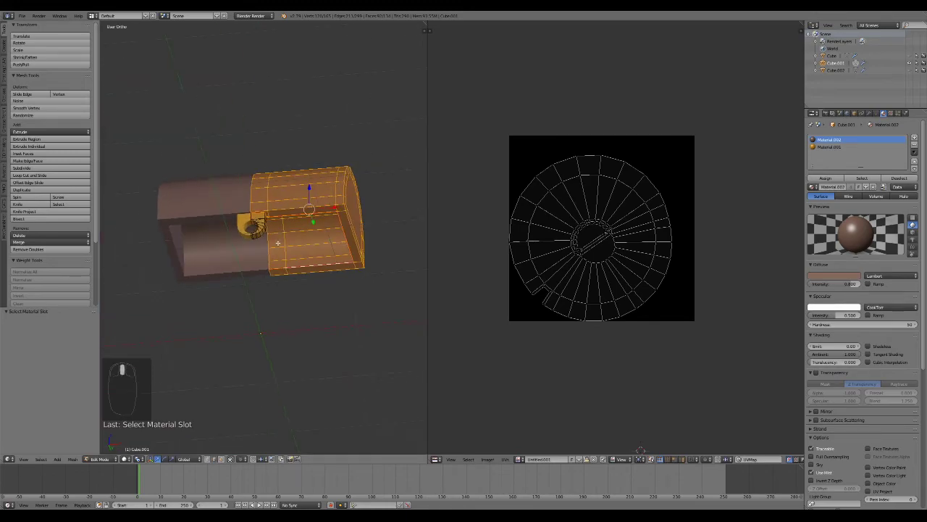
pyautogui.press('u')
pyautogui.click(278, 243)
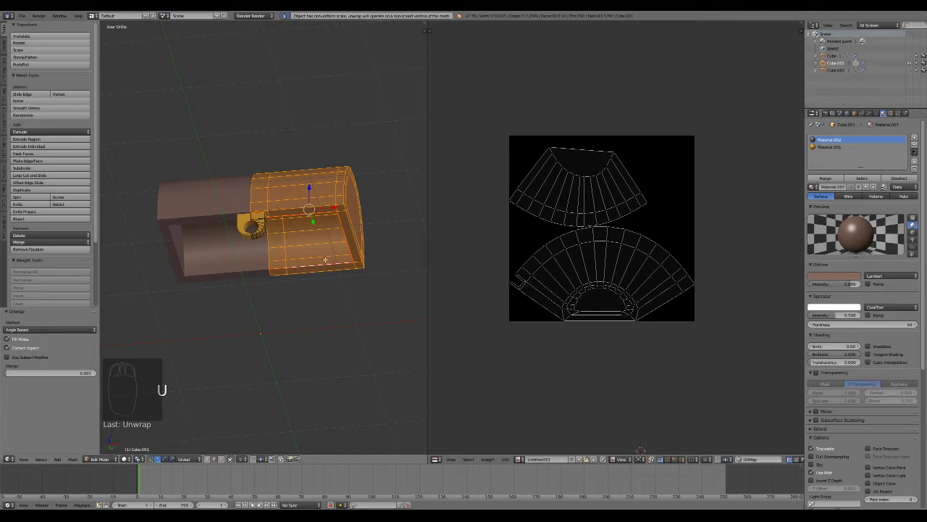
# Rotate the larger lid UV island upright, shrink it and place it in the upper-right area of the UV image
pyautogui.press('l')
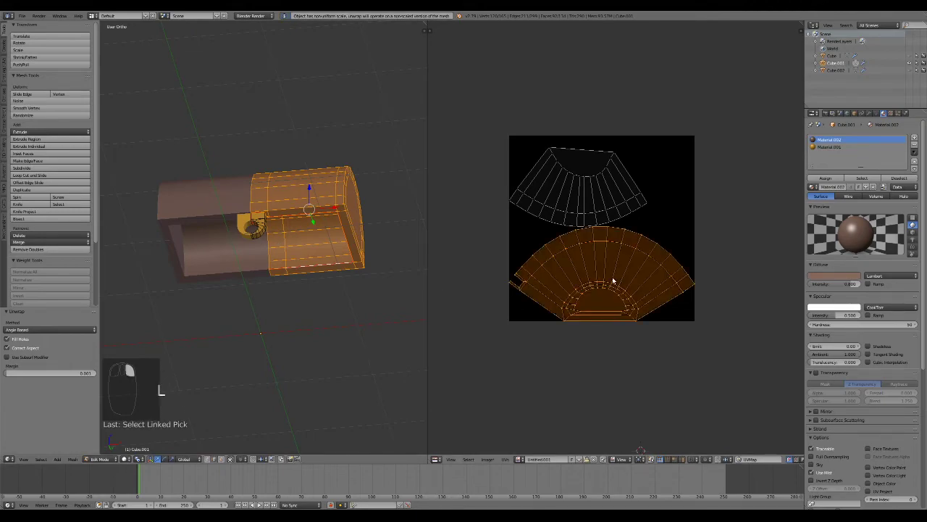
pyautogui.press('r')
pyautogui.click(691, 264)
pyautogui.press('g')
pyautogui.click(688, 257)
pyautogui.press('s')
pyautogui.click(682, 246)
pyautogui.press('g')
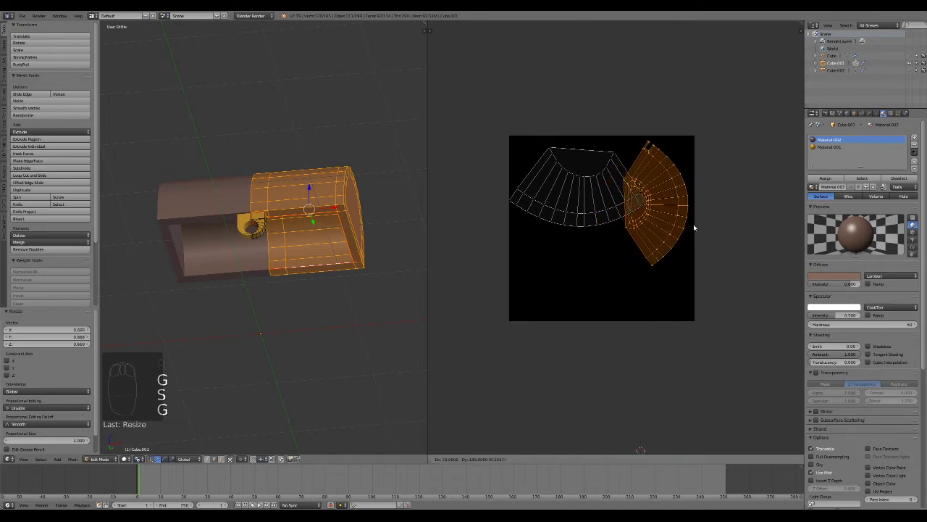
pyautogui.click(693, 224)
# Shrink the smaller lid UV island, place it in the lower-right corner of the UV image and leave mesh editing
pyautogui.press('l')
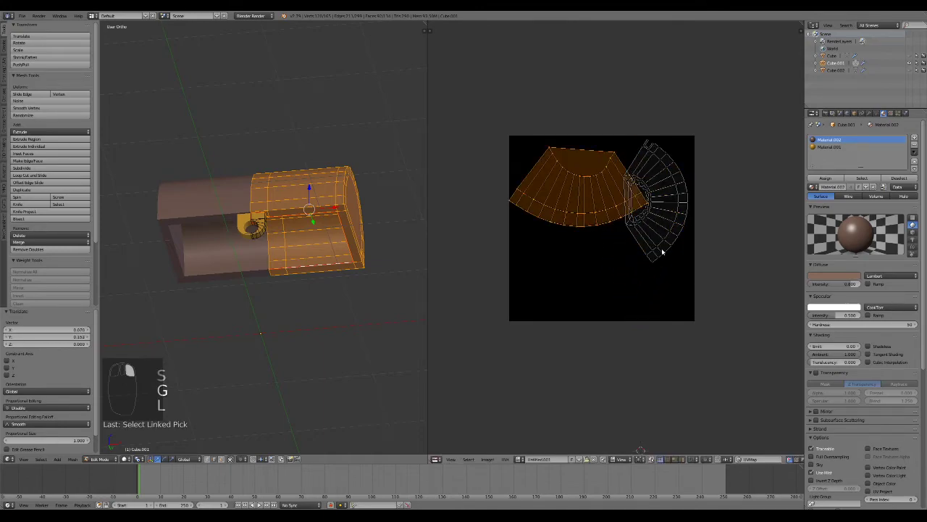
pyautogui.press('s')
pyautogui.click(634, 221)
pyautogui.press('g')
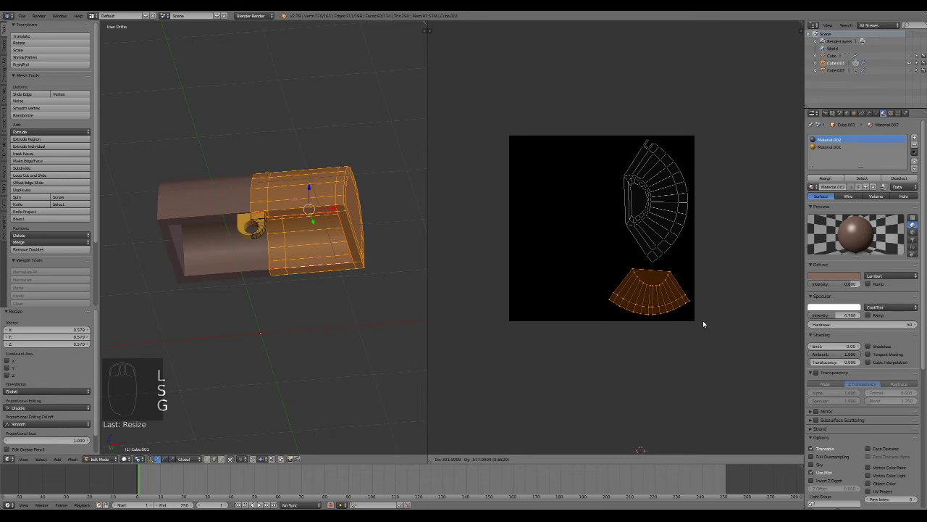
pyautogui.click(703, 320)
pyautogui.press('Tab')
pyautogui.scroll(-3, 280, 265)
pyautogui.moveTo(287, 265); pyautogui.dragTo(304, 251, button='middle')
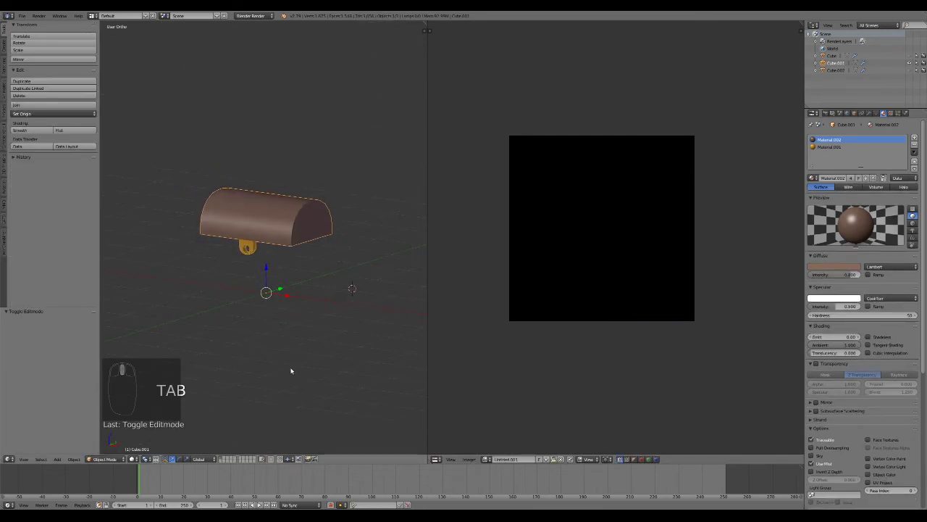
# Unhide all objects, join the lid object into the wooden chest body and enter mesh editing on the result
pyautogui.hotkey('alt', 'h')
pyautogui.scroll(3, 284, 217)
pyautogui.rightClick(282, 200)
pyautogui.press('z')
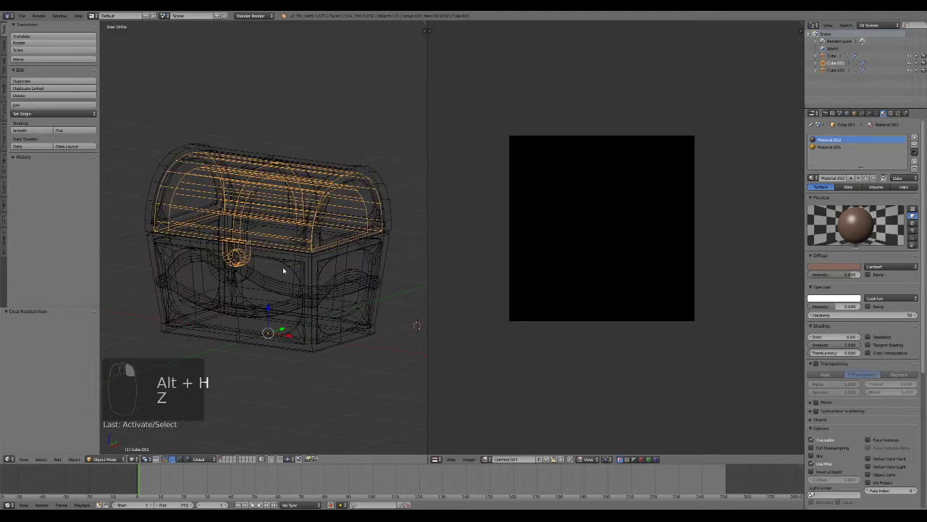
pyautogui.press('z')
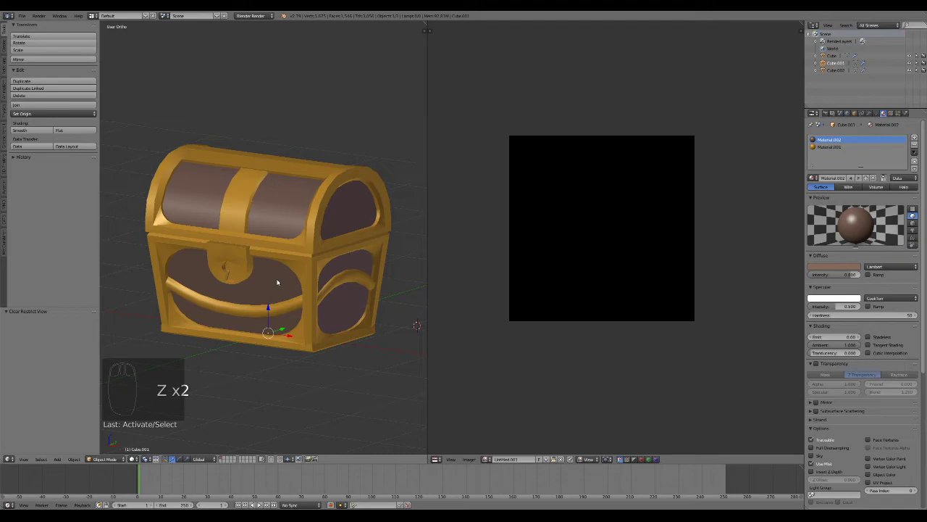
pyautogui.keyDown('shift'); pyautogui.rightClick(275, 279); pyautogui.keyUp('shift')
pyautogui.hotkey('ctrl', 'j')
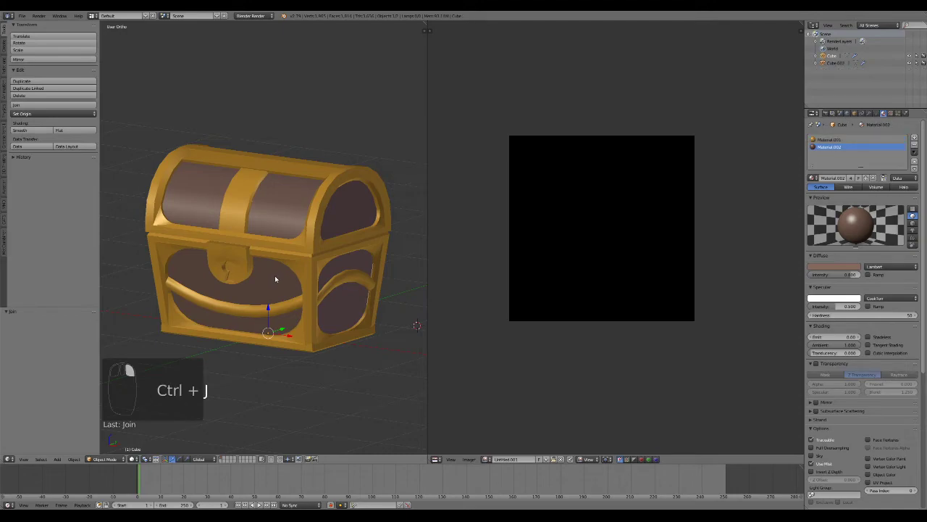
pyautogui.press('Tab')
pyautogui.press('a')
pyautogui.press('a')
pyautogui.press('a')
pyautogui.press('a')
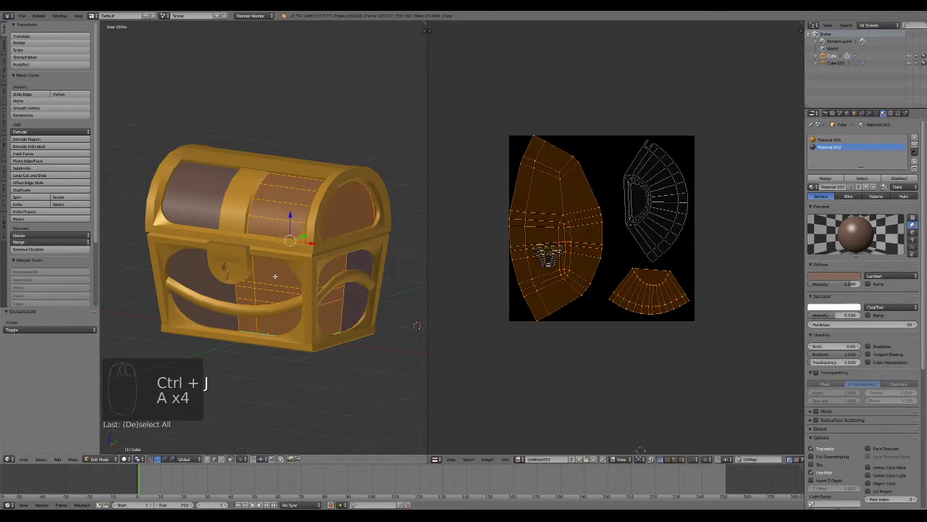
pyautogui.hotkey('ctrl', 'z')
pyautogui.hotkey('ctrl', 'z')
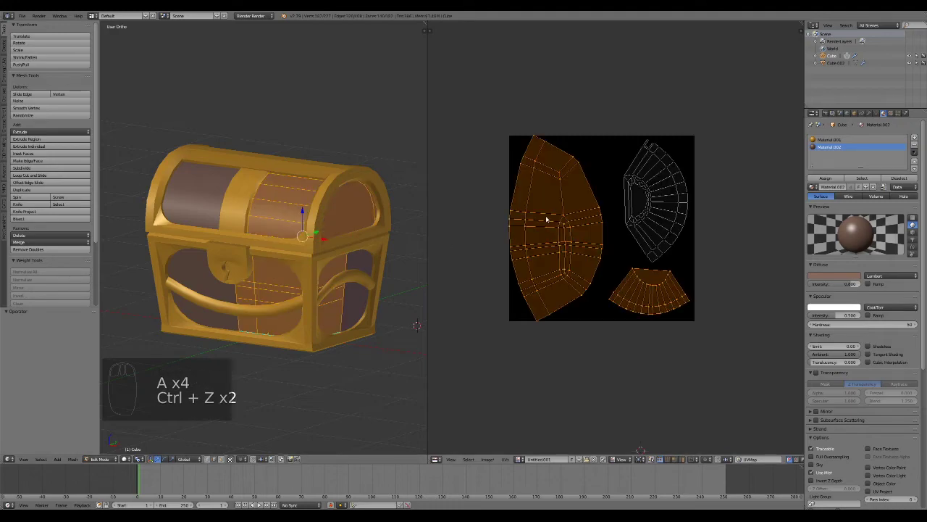
# Select the chest body's UV island, shrink it slightly and move it inward from the image edge
pyautogui.rightClick(570, 217)
pyautogui.press('l')
pyautogui.press('s')
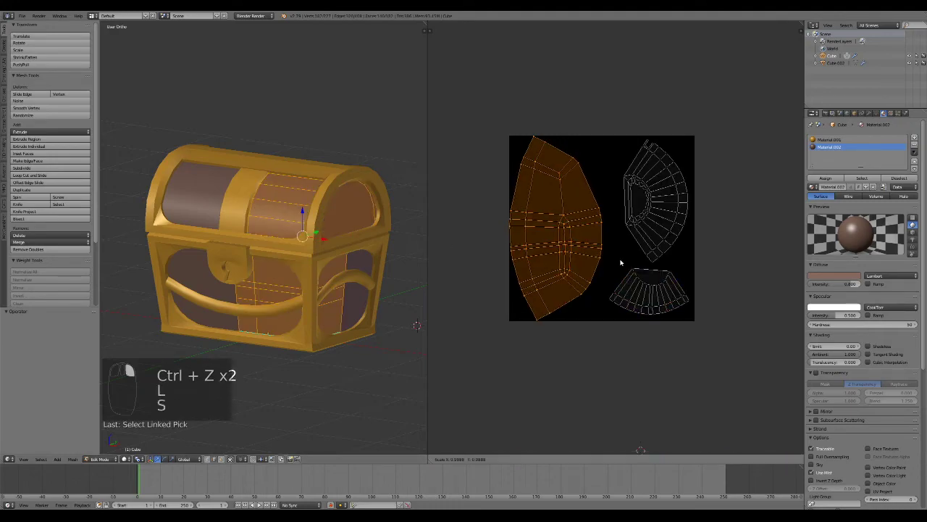
pyautogui.press('g')
pyautogui.click(624, 257)
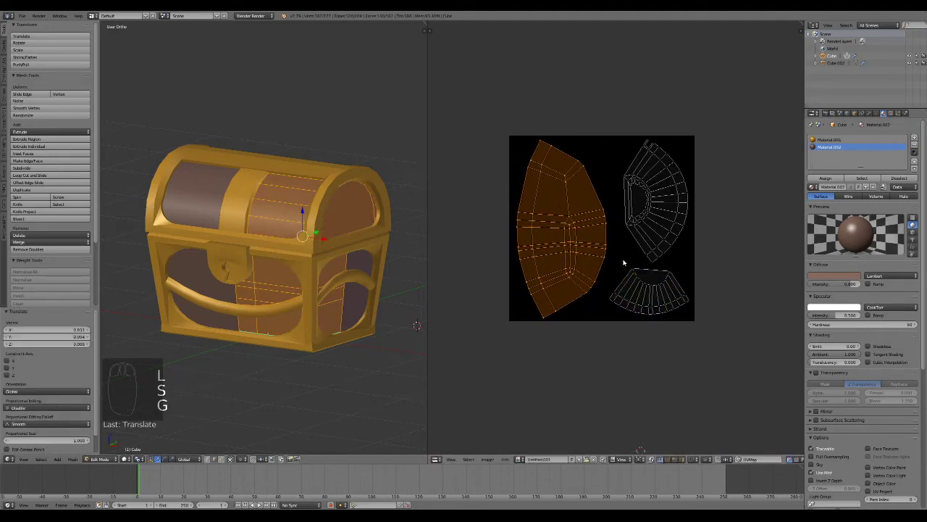
# Export the UV layout as a PNG named Chest Wood UV to the Desktop
pyautogui.click(505, 459)
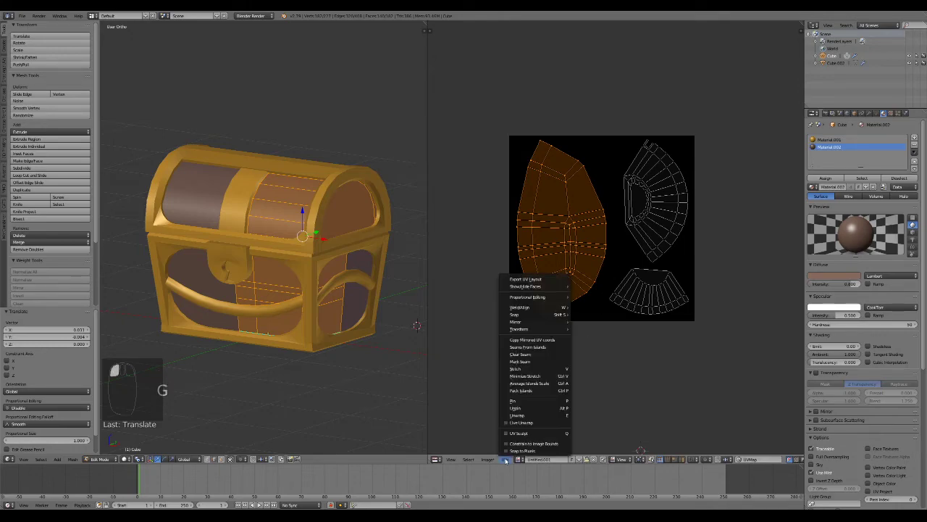
pyautogui.click(531, 279)
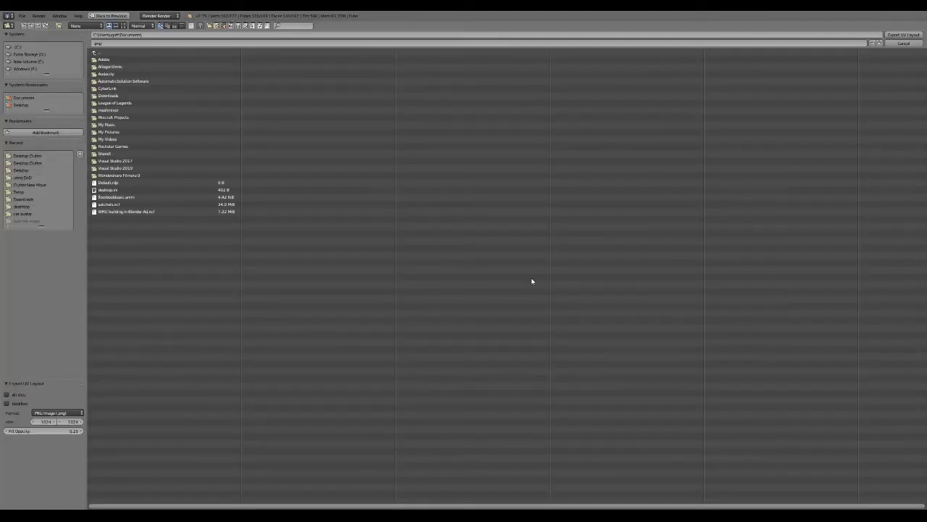
pyautogui.click(28, 107)
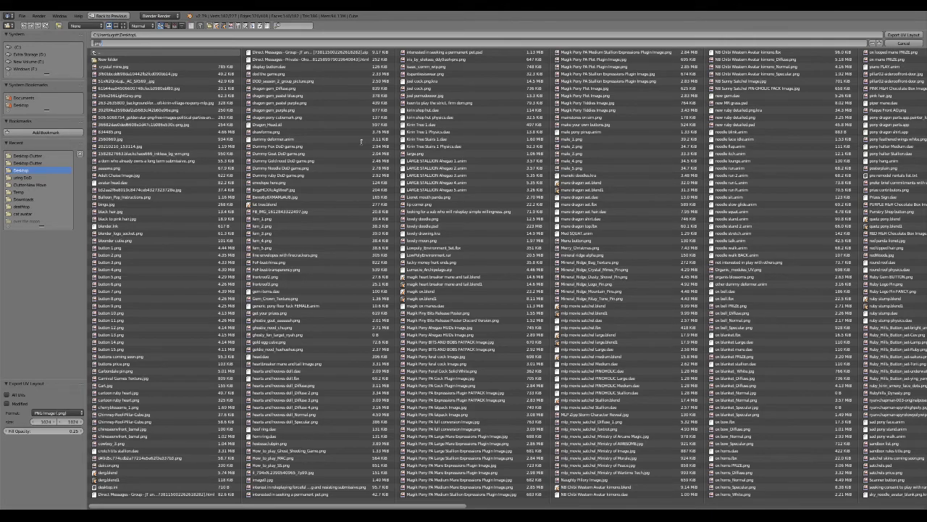
pyautogui.press('BackSpace')
pyautogui.write('Chest Wood UV')
pyautogui.press('Return')
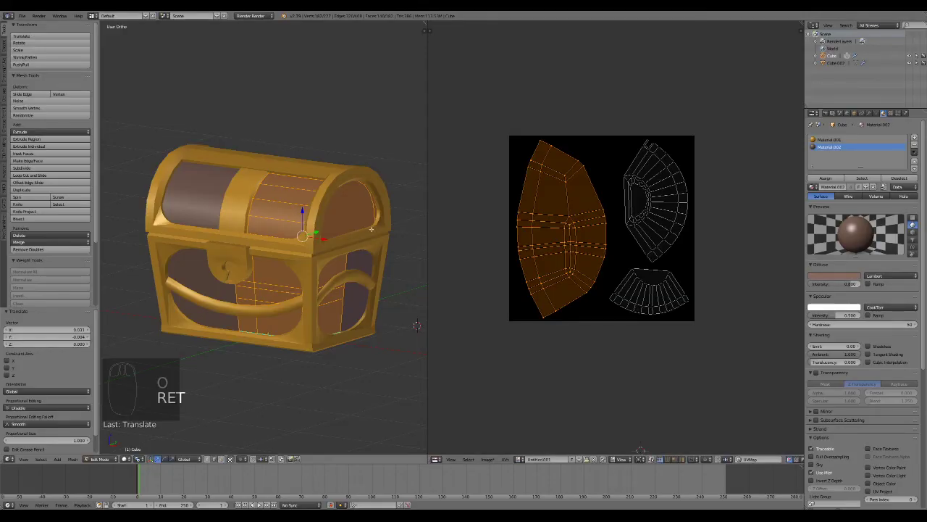
# Join the wooden chest object into the gold frame object and enter mesh editing on the combined chest
pyautogui.press('Tab')
pyautogui.rightClick(315, 250)
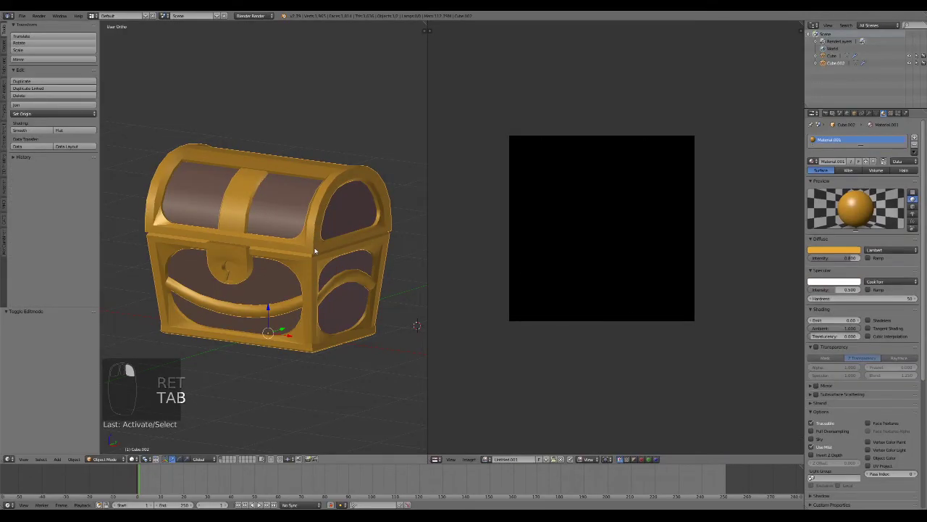
pyautogui.press('Tab')
pyautogui.press('Tab')
pyautogui.press('z')
pyautogui.scroll(3, 218, 290)
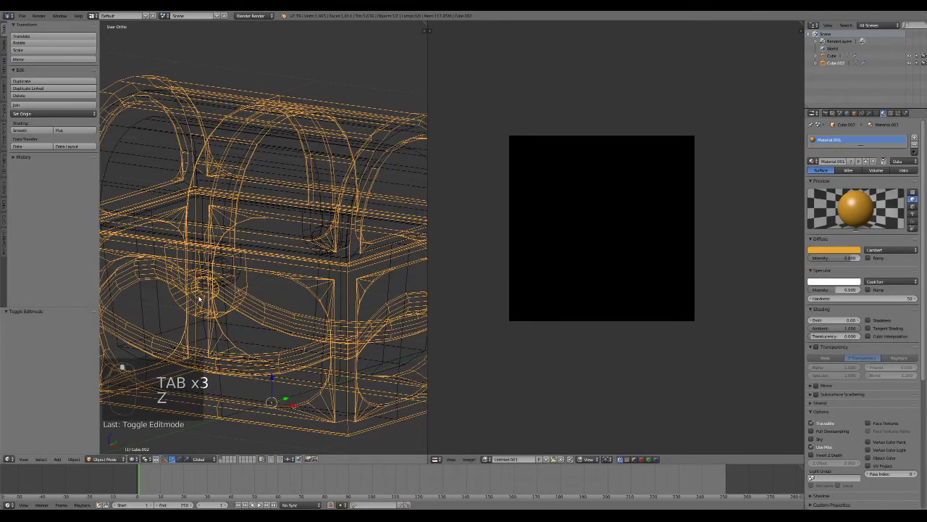
pyautogui.rightClick(247, 253)
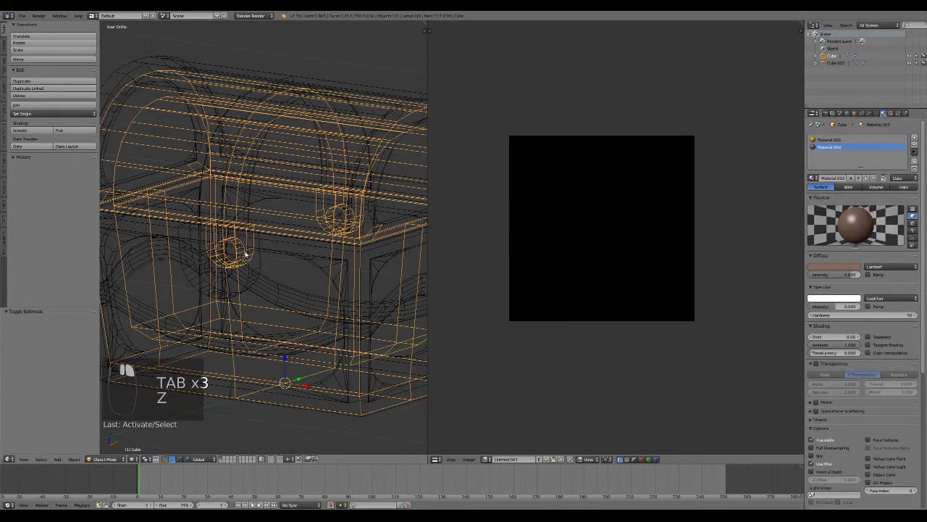
pyautogui.press('z')
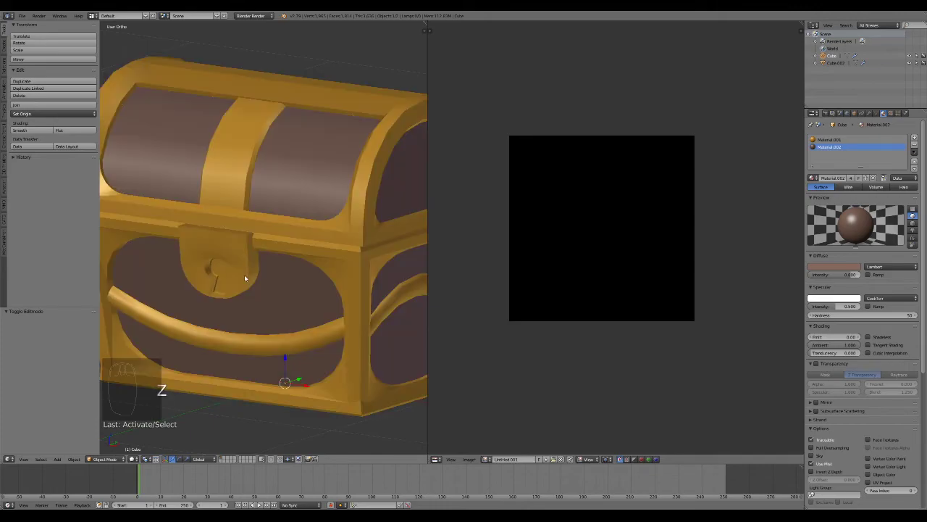
pyautogui.rightClick(245, 278)
pyautogui.hotkey('ctrl', 'j')
pyautogui.press('Tab')
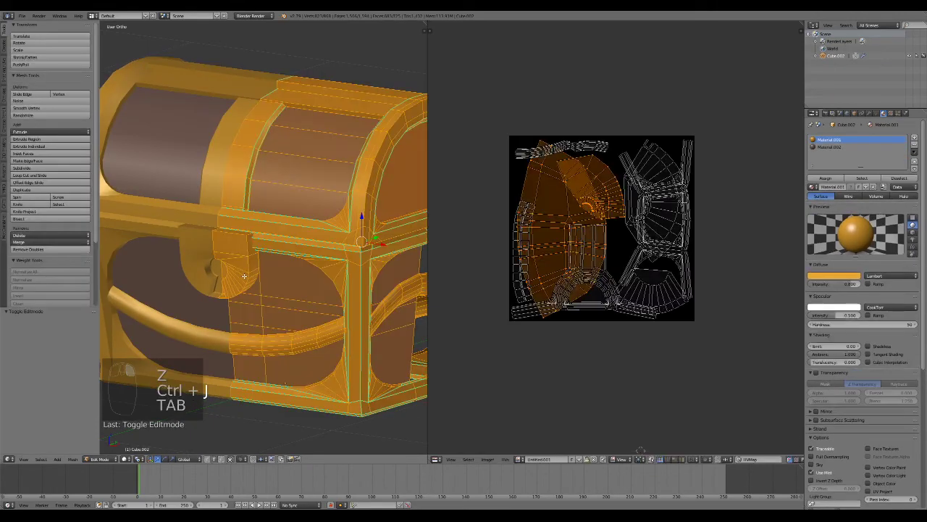
# Clear the selection and select only the chest faces assigned to Material.001
pyautogui.scroll(-3, 244, 276)
pyautogui.press('a')
pyautogui.press('a')
pyautogui.press('a')
pyautogui.press('a')
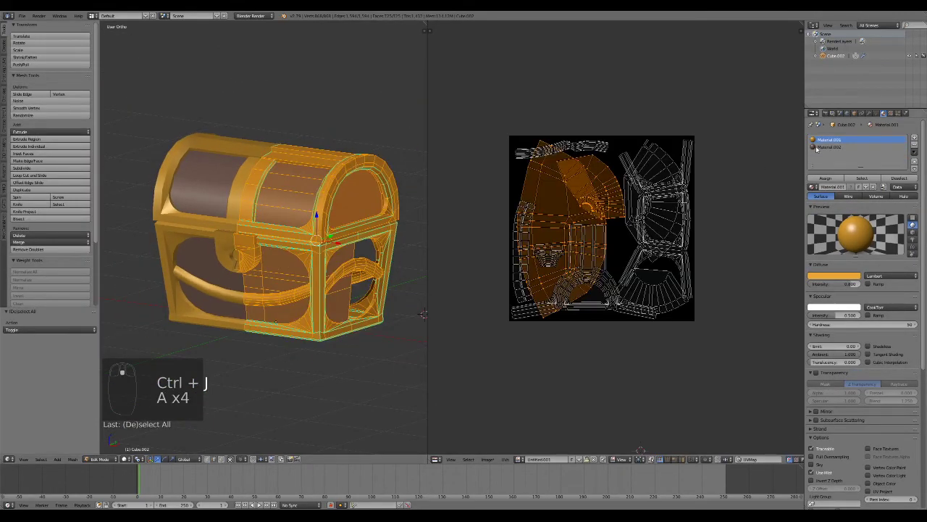
pyautogui.press('a')
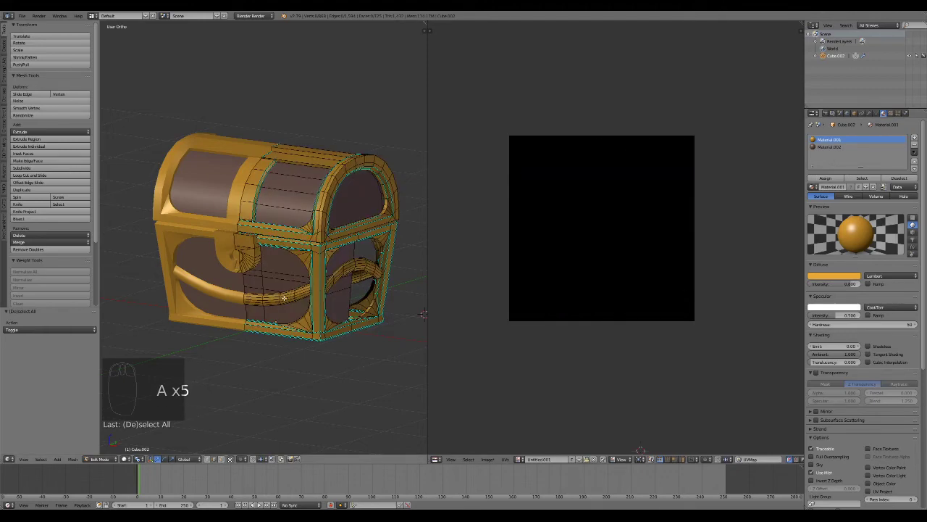
pyautogui.click(852, 178)
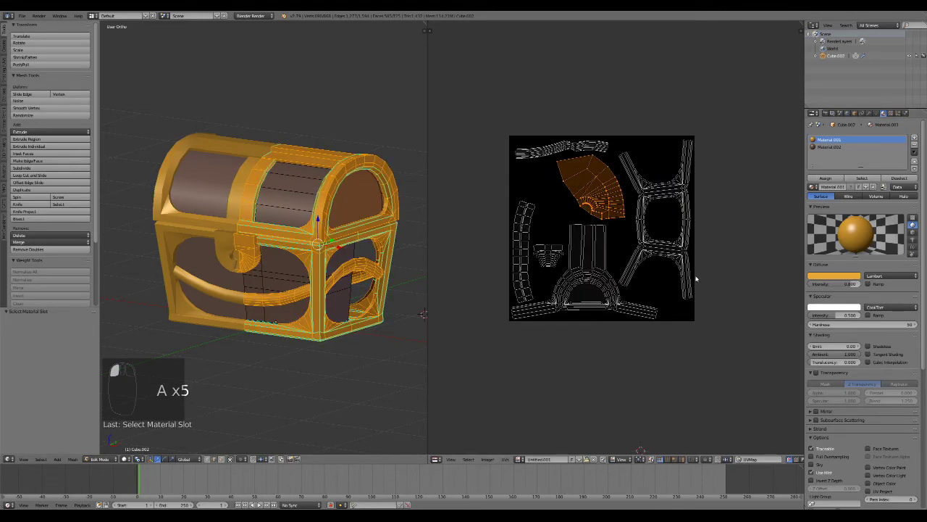
# Export the UV layout of the selected gold parts as a PNG image to the Desktop
pyautogui.click(506, 459)
pyautogui.click(542, 280)
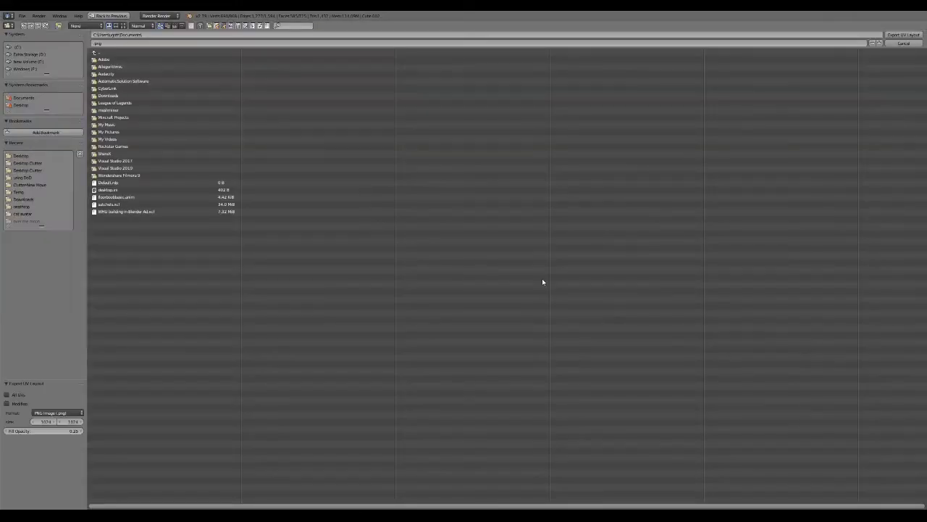
pyautogui.click(26, 156)
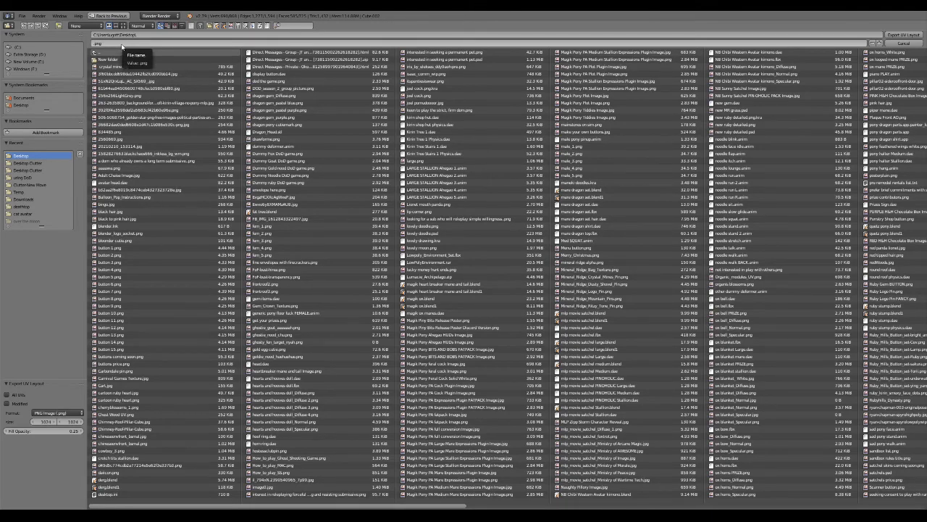
pyautogui.click(120, 44)
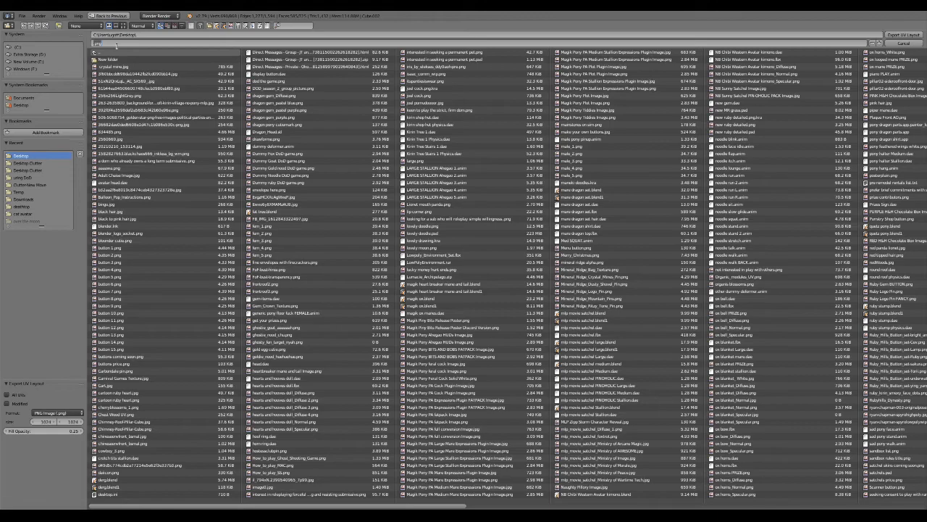
pyautogui.press('BackSpace')
pyautogui.press('Return')
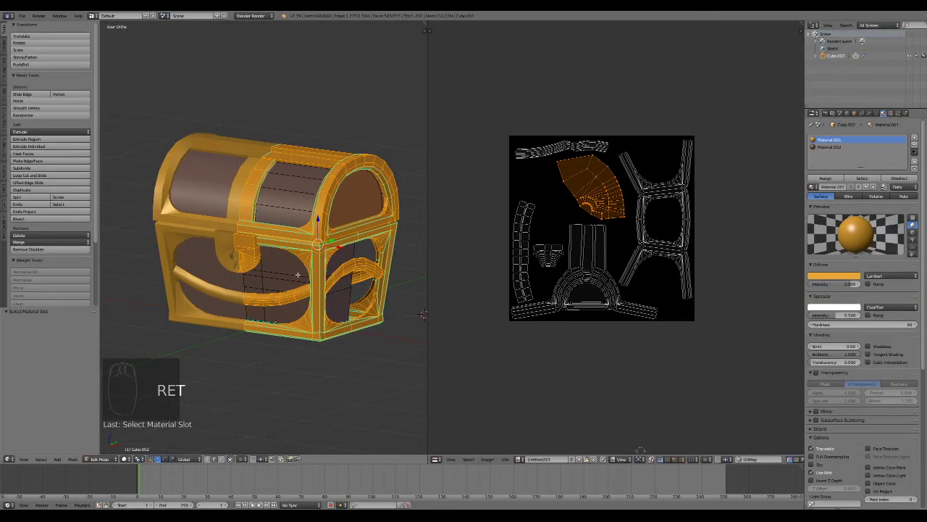
# Leave mesh editing and undo the joining of the wooden chest with the gold frame
pyautogui.press('Tab')
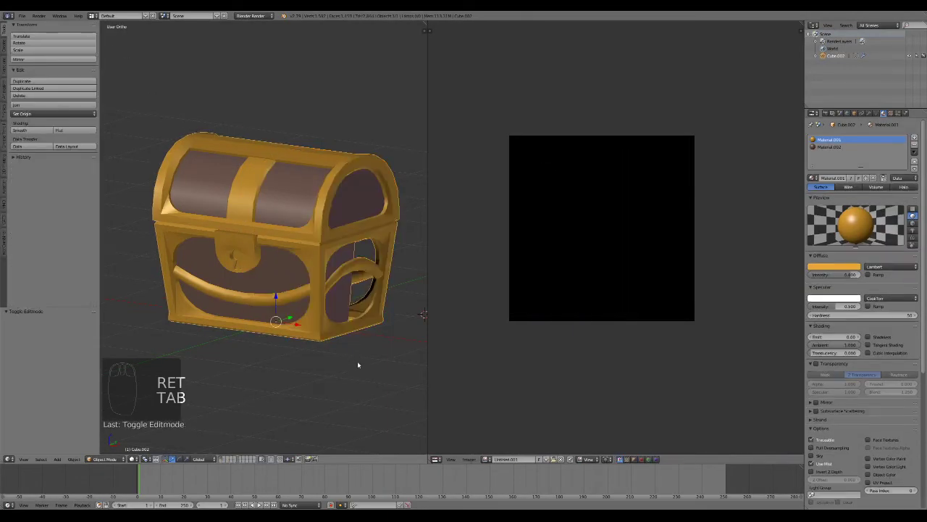
pyautogui.hotkey('ctrl', 'z')
pyautogui.hotkey('ctrl', 'z')
pyautogui.moveTo(357, 361); pyautogui.dragTo(270, 334, button='middle')
# Trial-move the chest's objects and cancel each move to check which parts belong to which object
pyautogui.rightClick(203, 214)
pyautogui.press('g')
pyautogui.rightClick(253, 179)
pyautogui.rightClick(240, 176)
pyautogui.press('g')
pyautogui.rightClick(284, 152)
# Select the linked geometry of the gold lid frame and separate it into its own object
pyautogui.press('Tab')
pyautogui.moveTo(220, 228); pyautogui.dragTo(336, 238, button='middle')
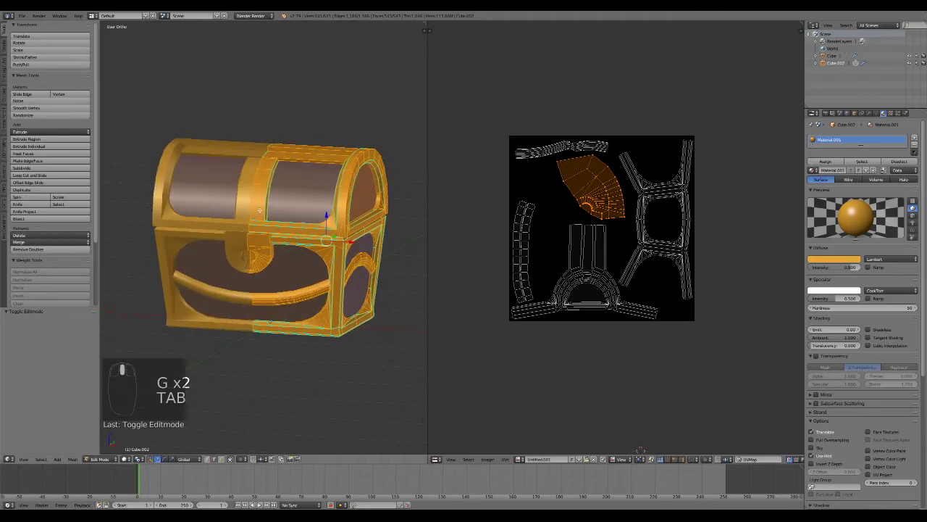
pyautogui.rightClick(329, 191)
pyautogui.press('l')
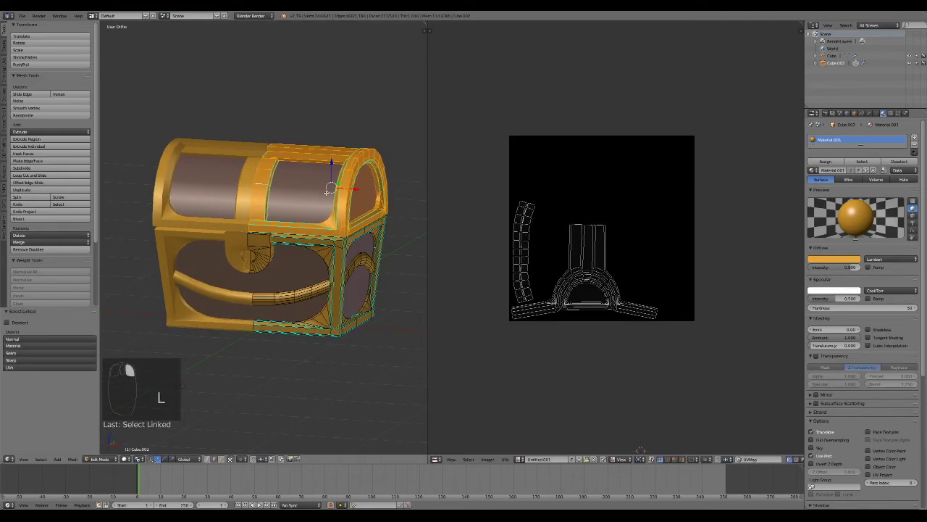
pyautogui.press('p')
pyautogui.click(326, 195)
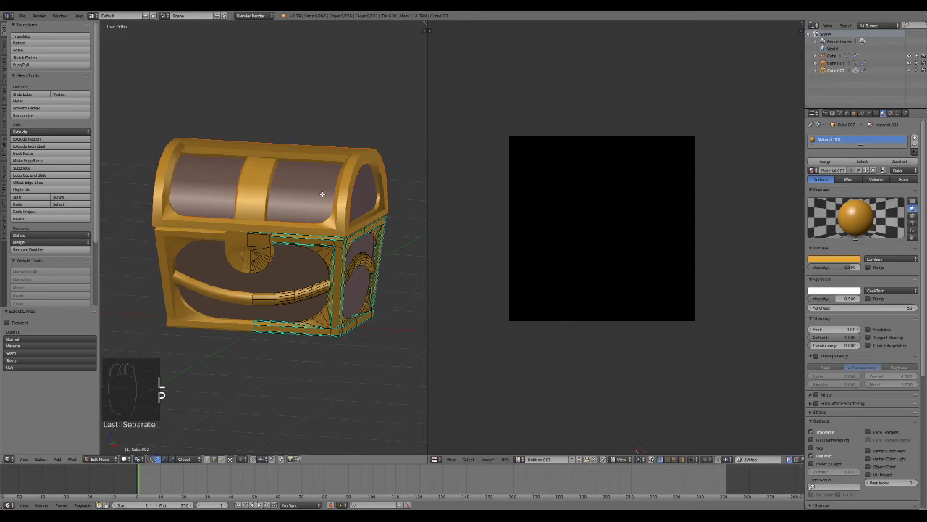
# In wireframe display, select the linked geometry of the wooden lid and separate it from the wooden chest body
pyautogui.press('z')
pyautogui.press('Tab')
pyautogui.rightClick(314, 193)
pyautogui.press('Tab')
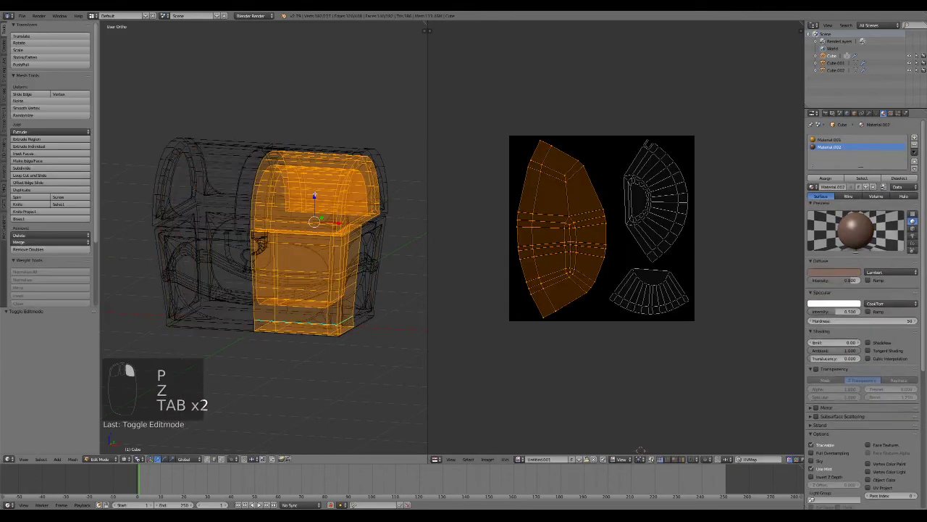
pyautogui.press('a')
pyautogui.press('l')
pyautogui.press('p')
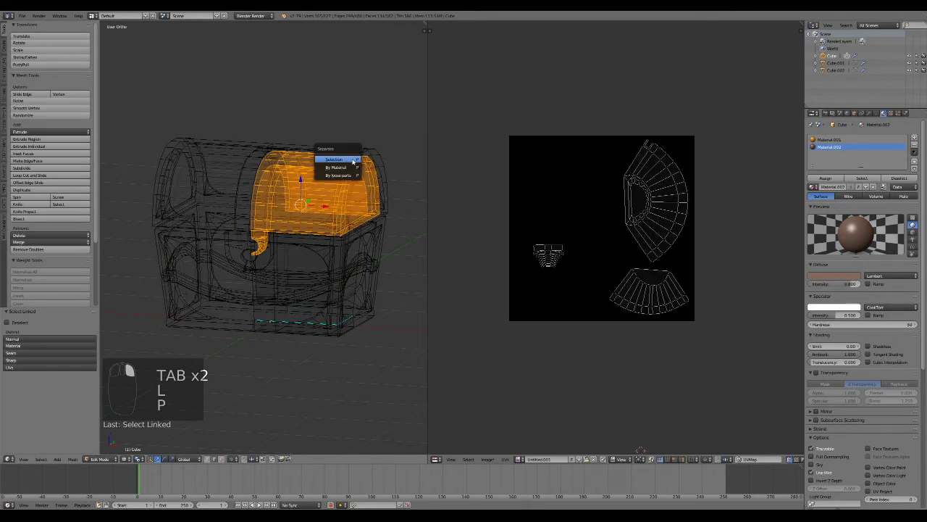
pyautogui.click(349, 161)
# Return to solid display, turn off X mirroring for the wooden lid and apply its Mirror modifier
pyautogui.press('Tab')
pyautogui.press('z')
pyautogui.rightClick(321, 174)
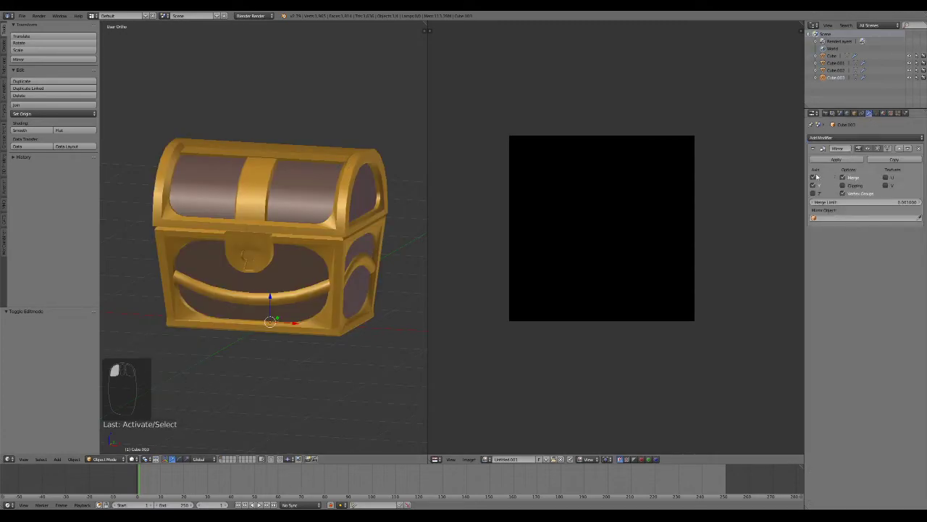
pyautogui.click(813, 184)
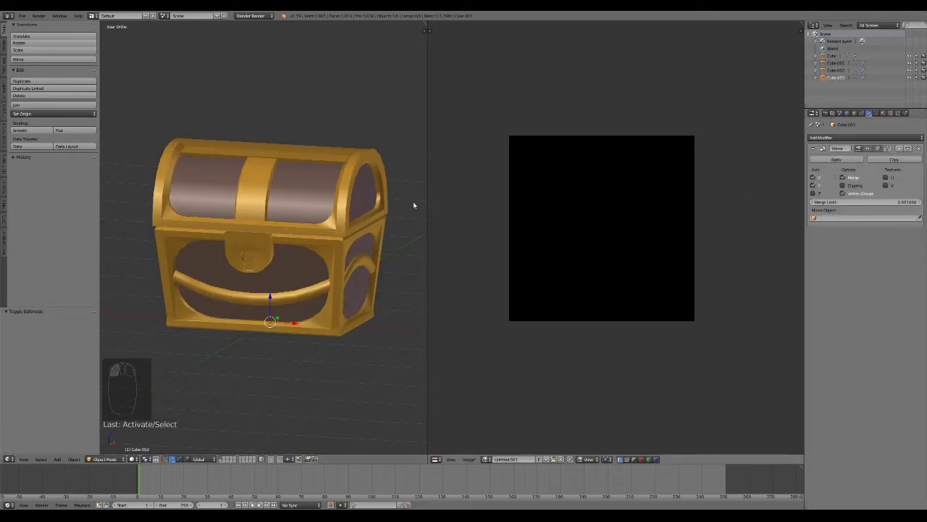
pyautogui.rightClick(323, 161)
pyautogui.rightClick(321, 187)
pyautogui.click(814, 178)
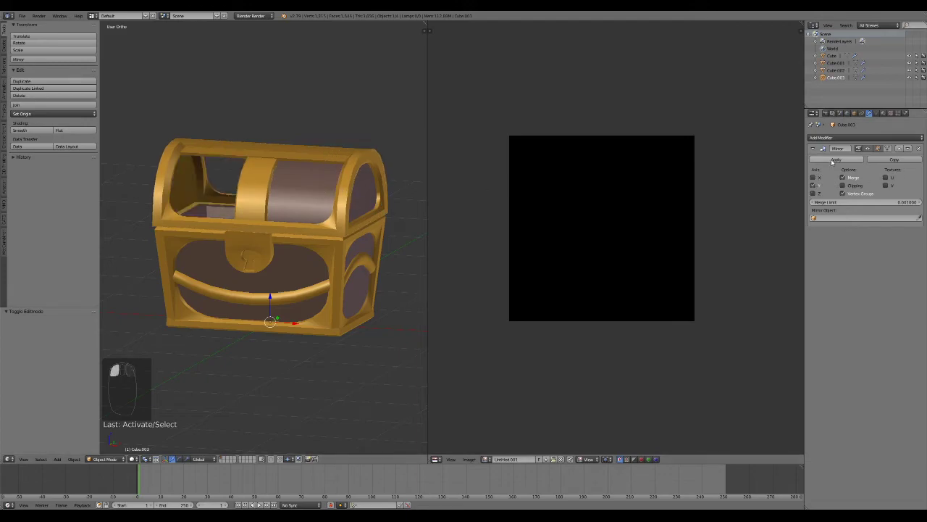
pyautogui.click(832, 160)
# Join the wooden lid into the gold lid frame object
pyautogui.rightClick(290, 195)
pyautogui.rightClick(297, 182)
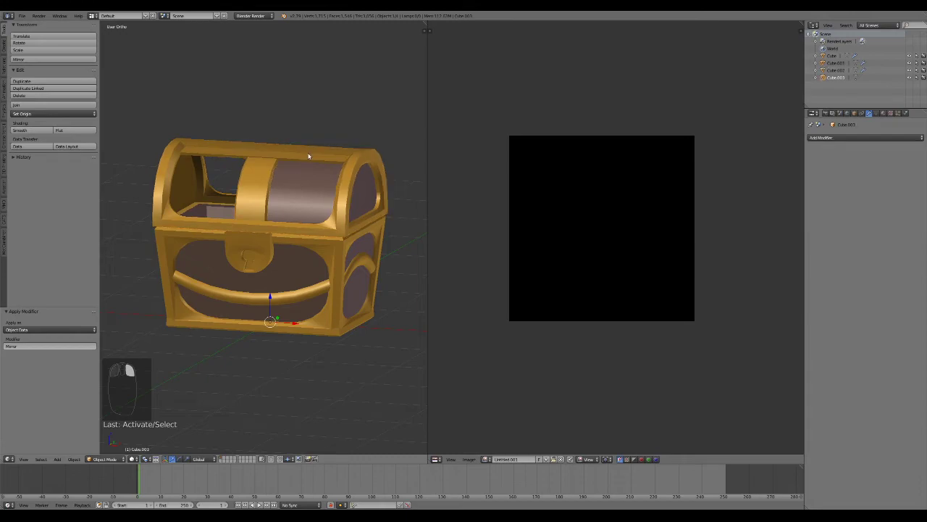
pyautogui.keyDown('shift'); pyautogui.rightClick(302, 157); pyautogui.keyUp('shift')
pyautogui.hotkey('ctrl', 'j')
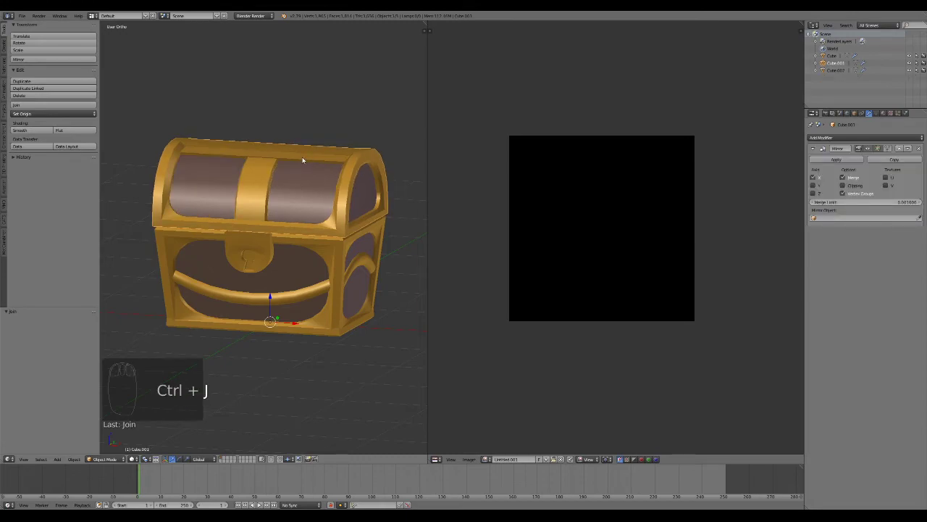
# Trial-move the joined lid and the gold body frame, cancelling each move, to check which parts move together
pyautogui.press('g')
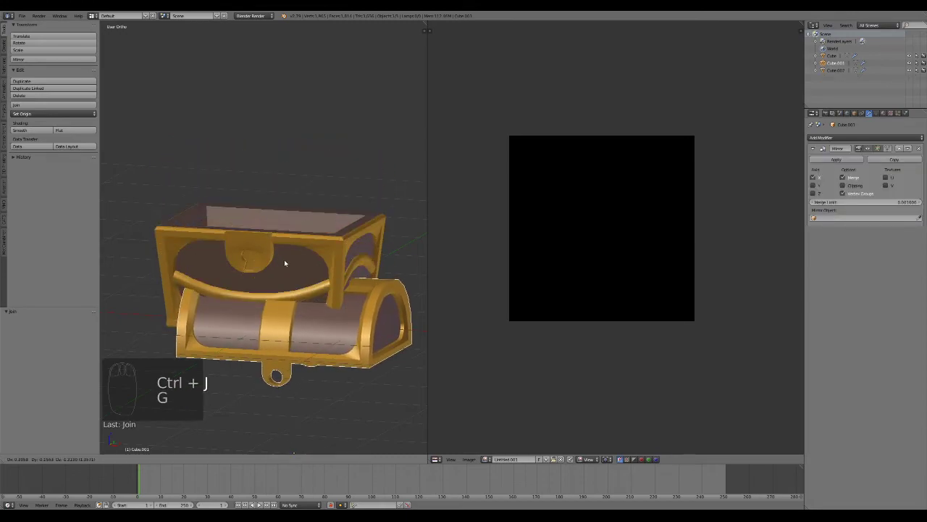
pyautogui.rightClick(284, 259)
pyautogui.rightClick(262, 258)
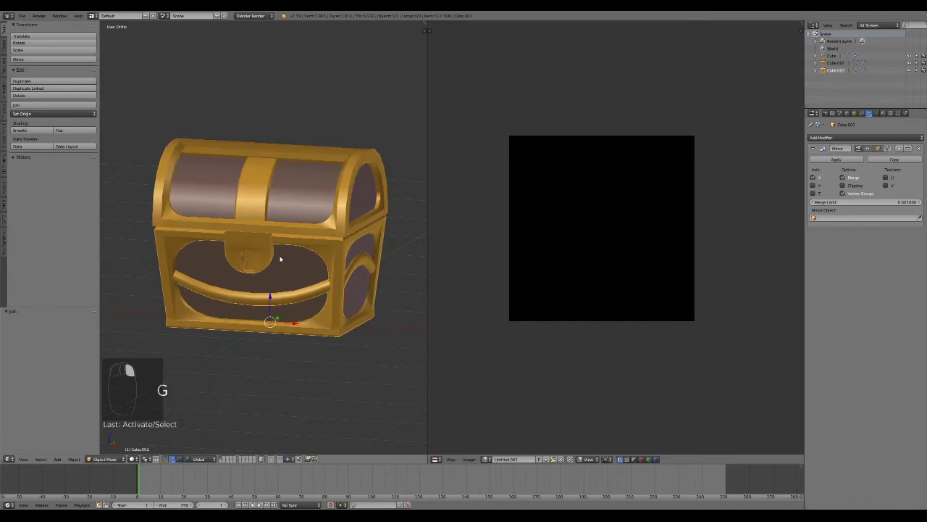
pyautogui.press('g')
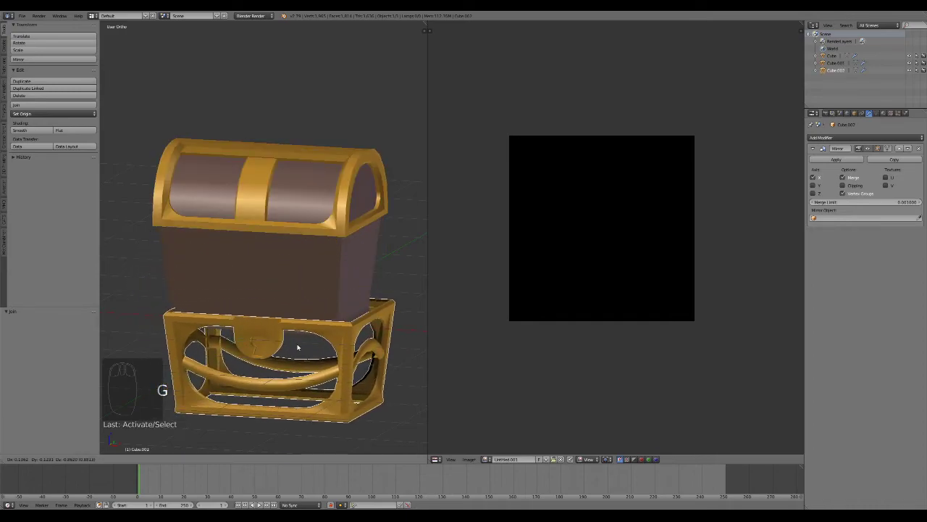
pyautogui.click(271, 294)
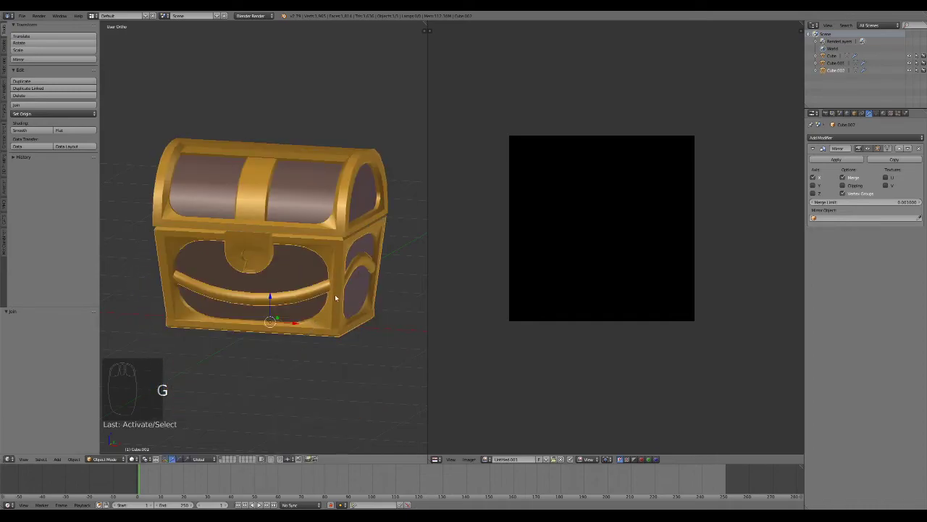
# Turn off X mirroring for the wooden chest body and apply its Mirror modifier
pyautogui.rightClick(283, 286)
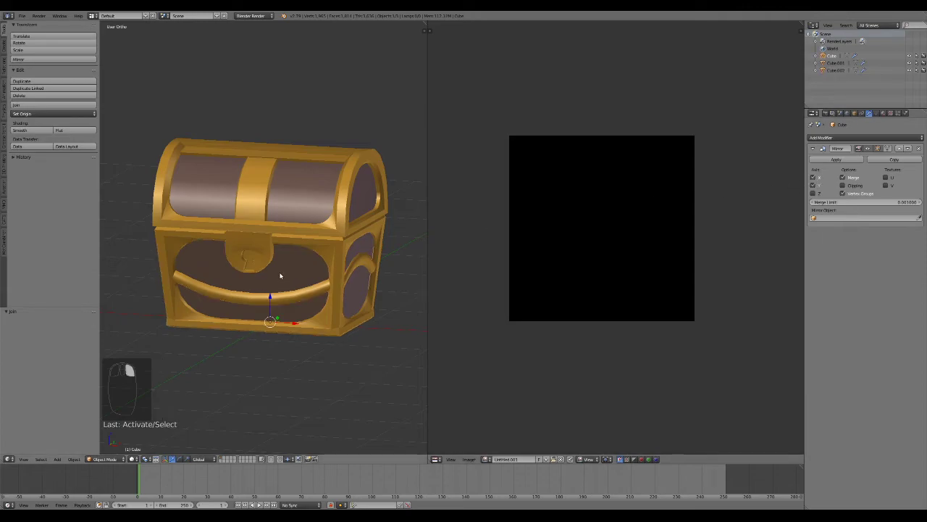
pyautogui.click(814, 186)
pyautogui.click(837, 160)
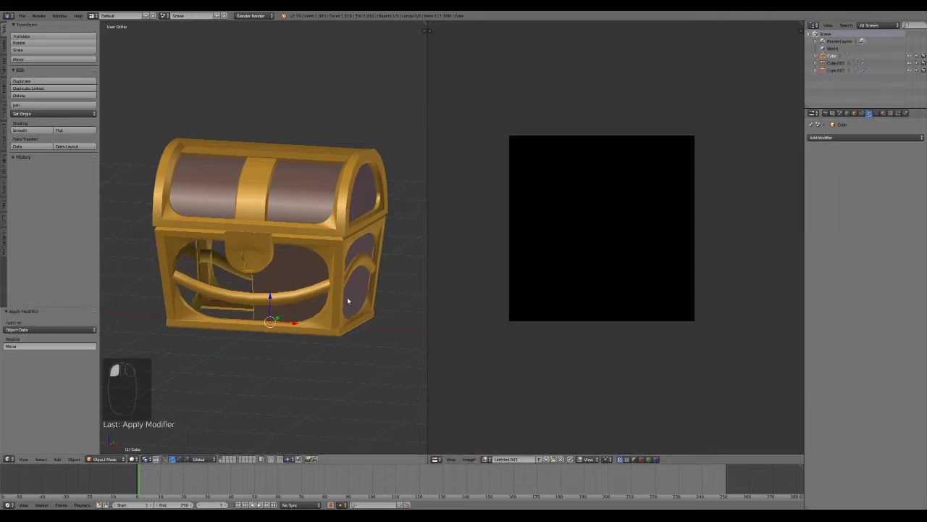
pyautogui.click(827, 138)
pyautogui.click(789, 210)
# Join the wooden chest body into the gold body frame and check the result with a cancelled trial move
pyautogui.rightClick(239, 252)
pyautogui.rightClick(274, 266)
pyautogui.keyDown('shift'); pyautogui.rightClick(256, 255); pyautogui.keyUp('shift')
pyautogui.hotkey('ctrl', 'j')
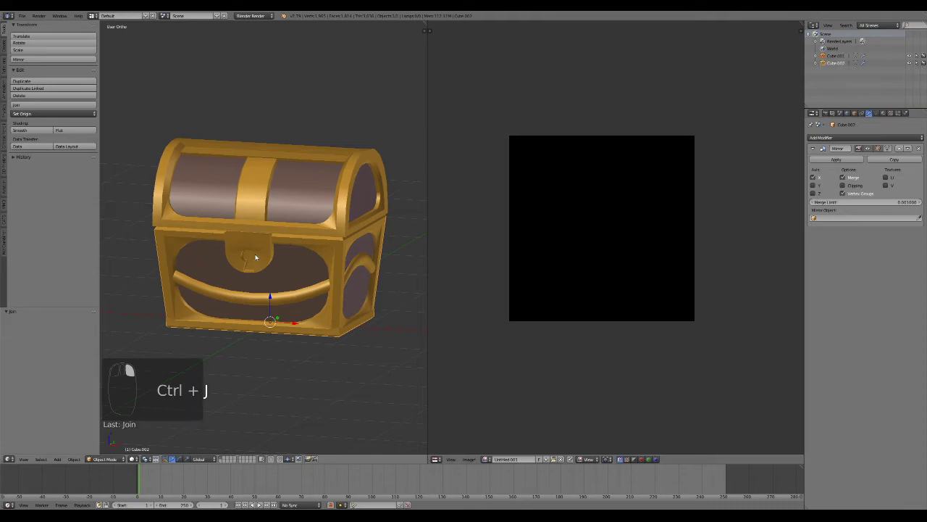
pyautogui.press('g')
pyautogui.rightClick(275, 373)
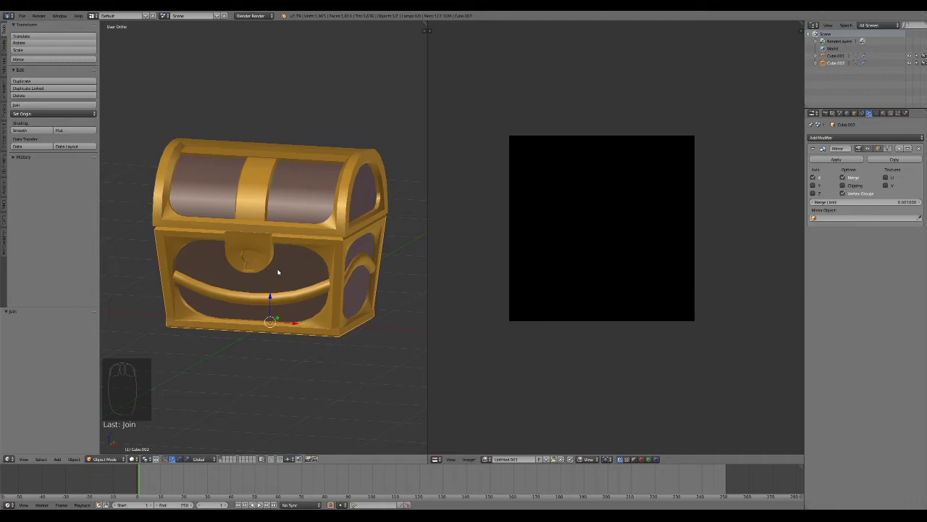
# Select both the chest body and the lid and export the model as the Collada file whu chest.dae to the Desktop
pyautogui.rightClick(316, 248)
pyautogui.rightClick(270, 220)
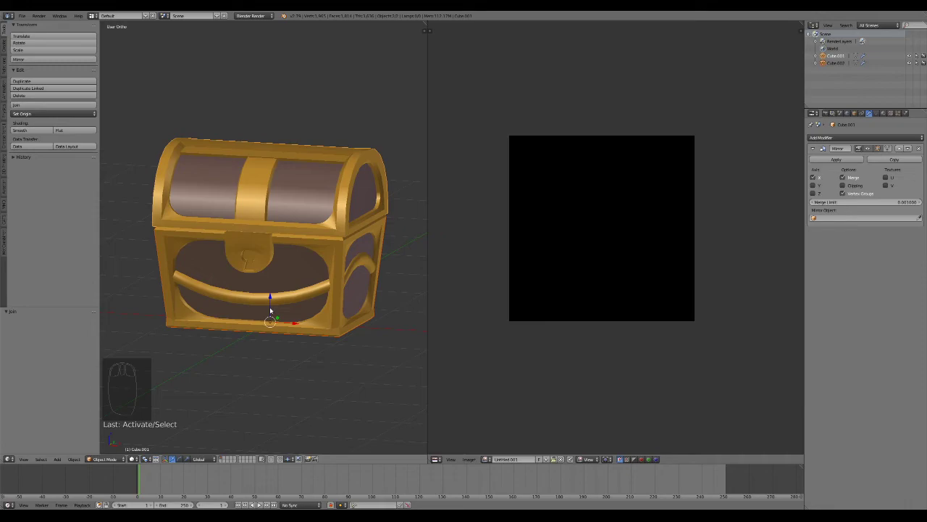
pyautogui.click(22, 15)
pyautogui.moveTo(73, 170)
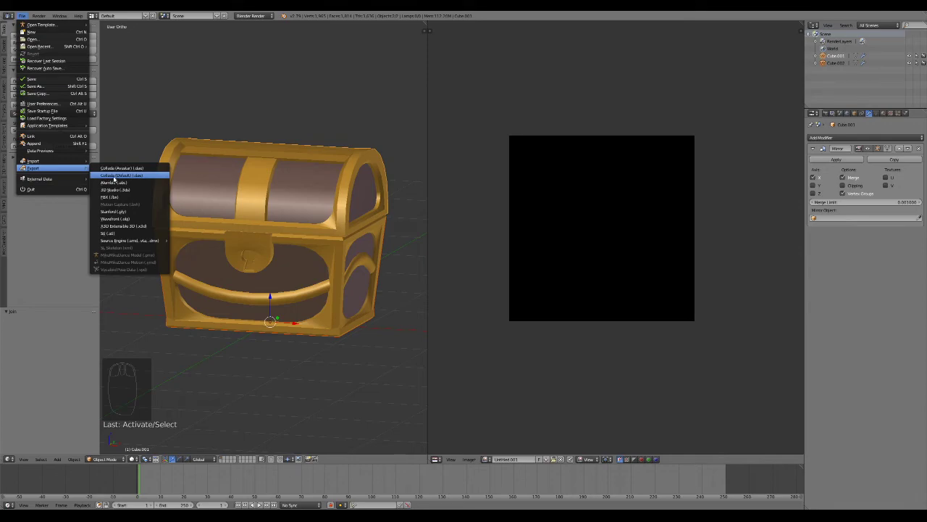
pyautogui.click(123, 177)
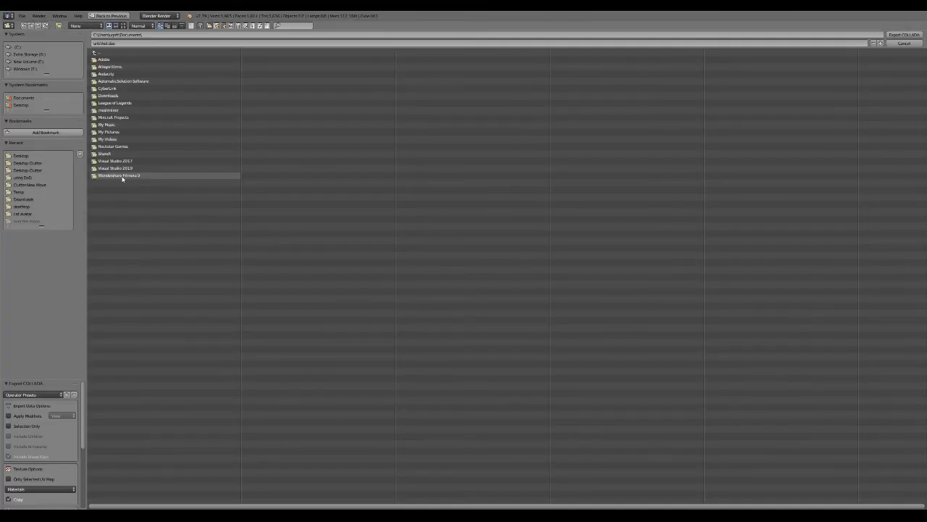
pyautogui.click(21, 155)
pyautogui.click(167, 42)
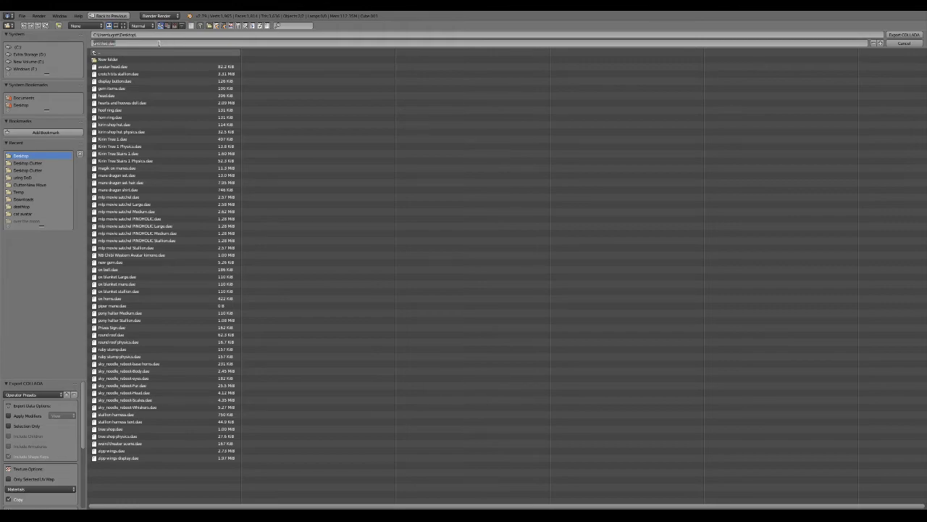
pyautogui.press('BackSpace')
pyautogui.press('Return')
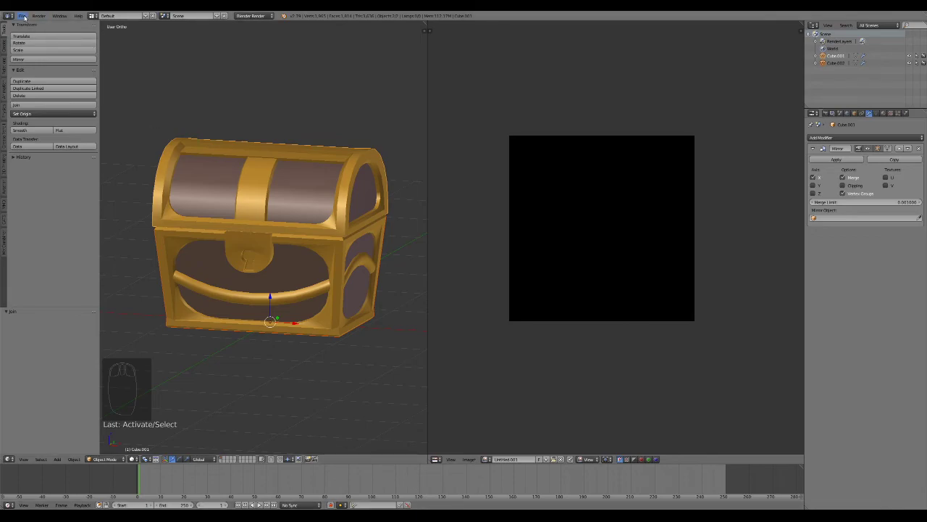
# Export to Collada again with Apply Modifiers and Selection Only enabled, overwriting whu chest.dae on the Desktop
pyautogui.click(22, 15)
pyautogui.moveTo(67, 174)
pyautogui.click(116, 172)
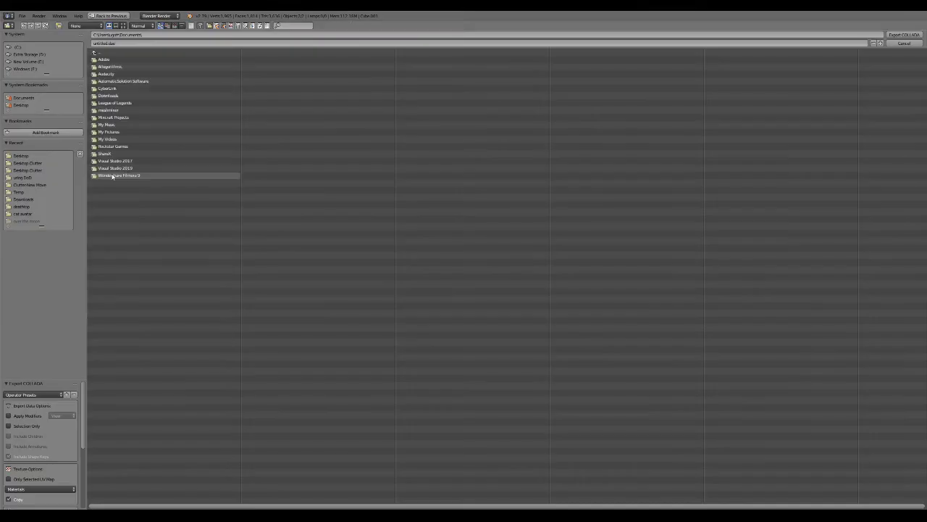
pyautogui.scroll(-1, 47, 450)
pyautogui.click(13, 403)
pyautogui.click(15, 413)
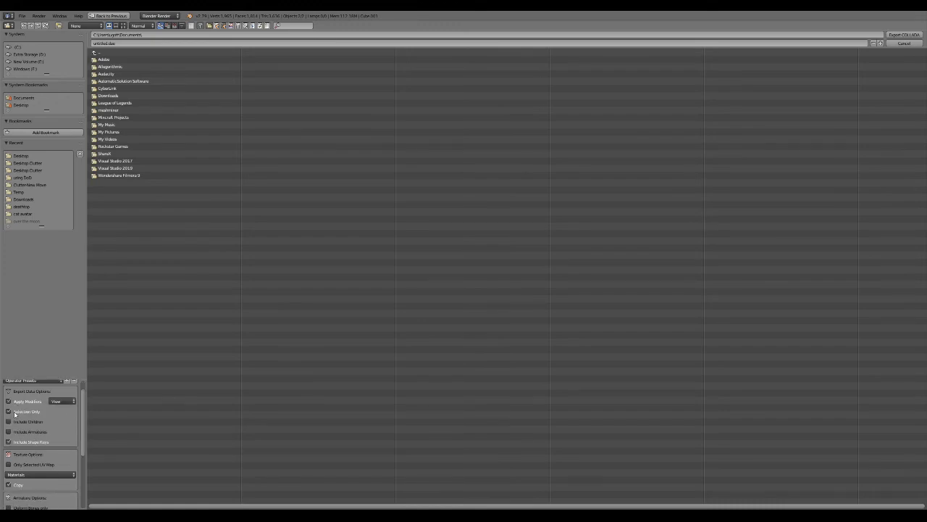
pyautogui.moveTo(51, 378); pyautogui.dragTo(50, 229)
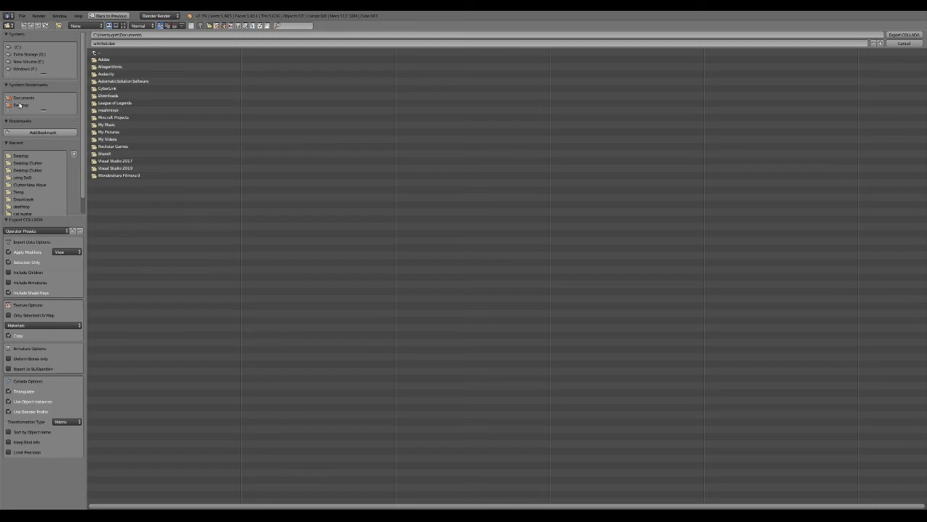
pyautogui.click(20, 105)
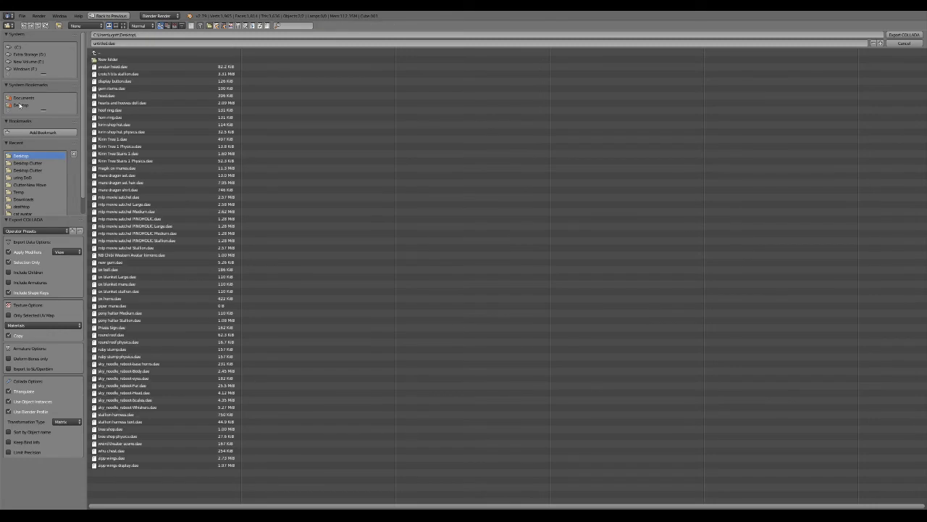
pyautogui.doubleClick(112, 450)
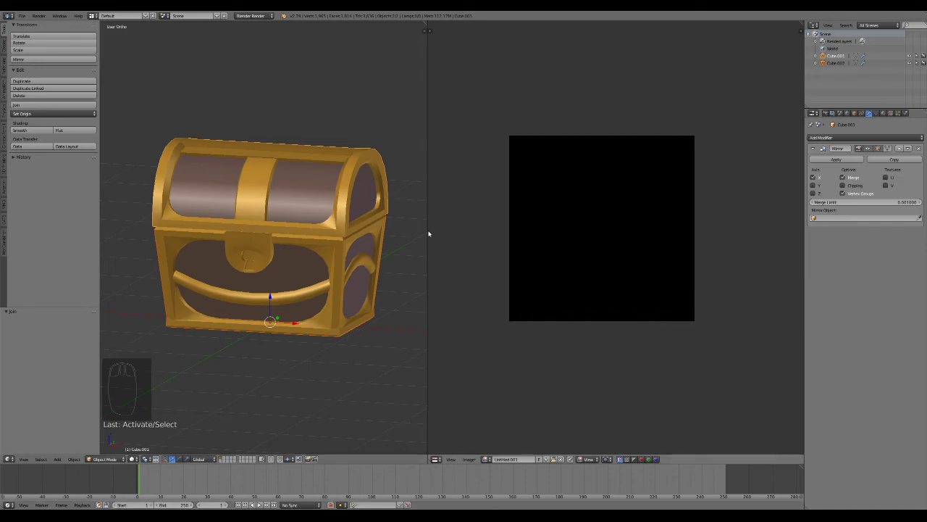
# Widen the 3D viewport over the UV editor and snap the 3D cursor to the scene center
pyautogui.moveTo(427, 230); pyautogui.dragTo(793, 229)
pyautogui.scroll(-8, 482, 265)
pyautogui.moveTo(483, 265); pyautogui.dragTo(478, 273, button='middle')
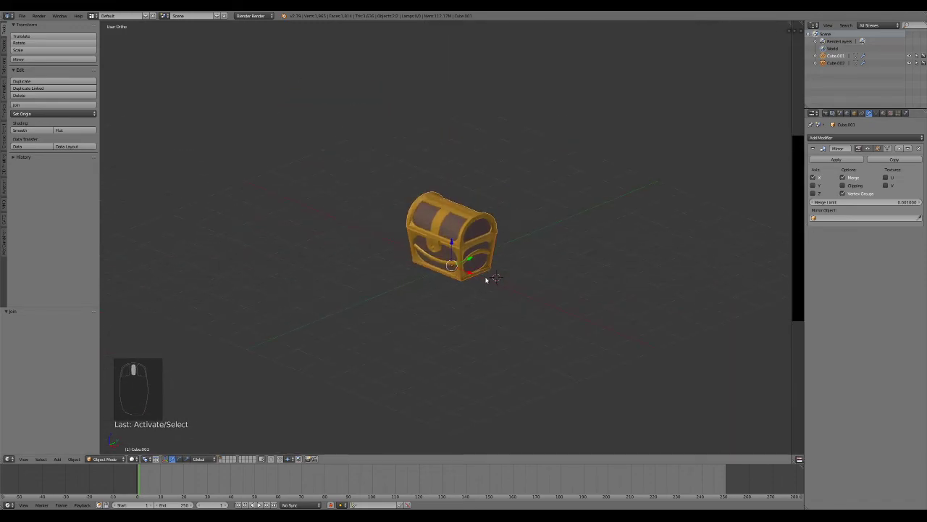
pyautogui.hotkey('shift', 's')
pyautogui.click(486, 279)
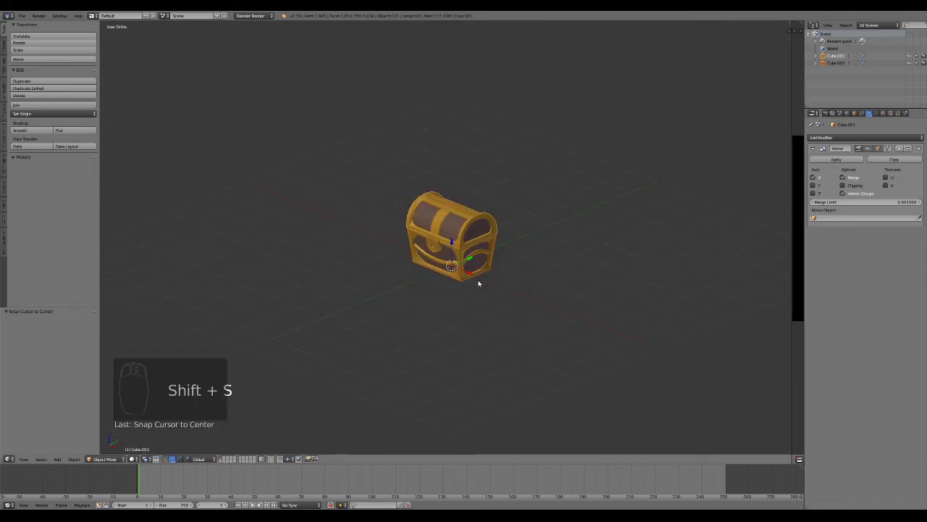
# Add a cube mesh at the 3D cursor in the scene center, beneath the treasure chest
pyautogui.click(58, 459)
pyautogui.moveTo(74, 459)
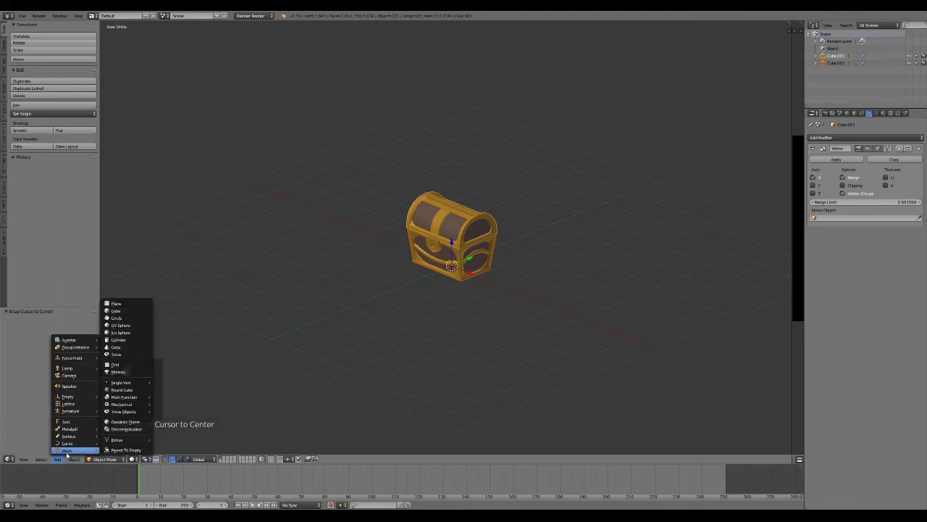
pyautogui.click(127, 312)
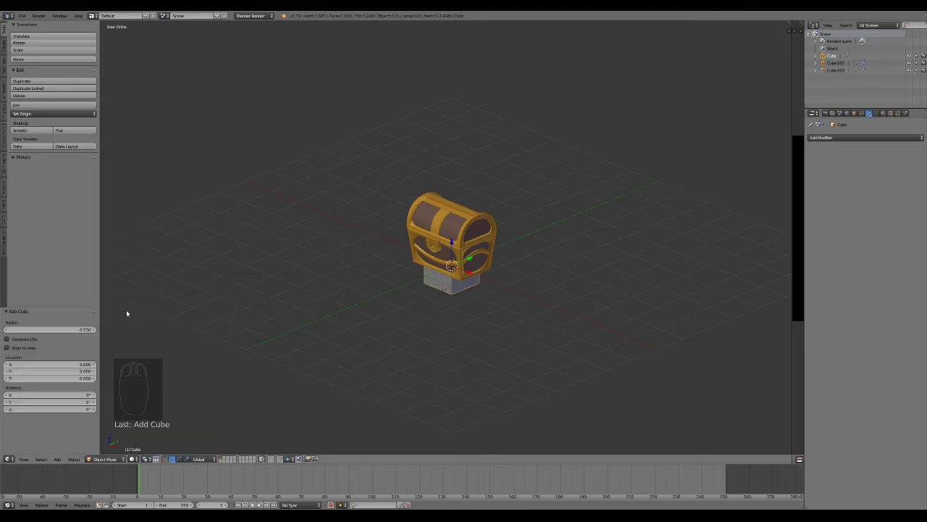
# Export only the selected cube as a separate Collada file to the Desktop
pyautogui.click(22, 15)
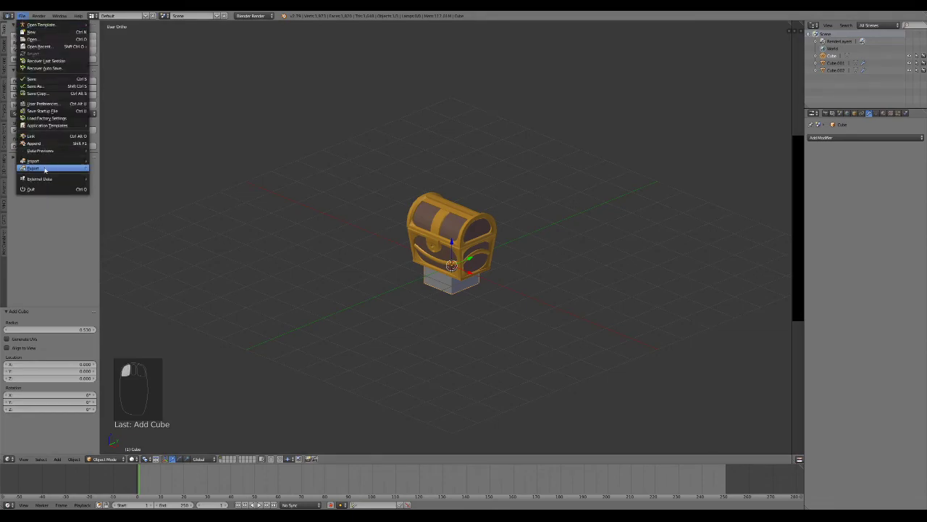
pyautogui.click(101, 168)
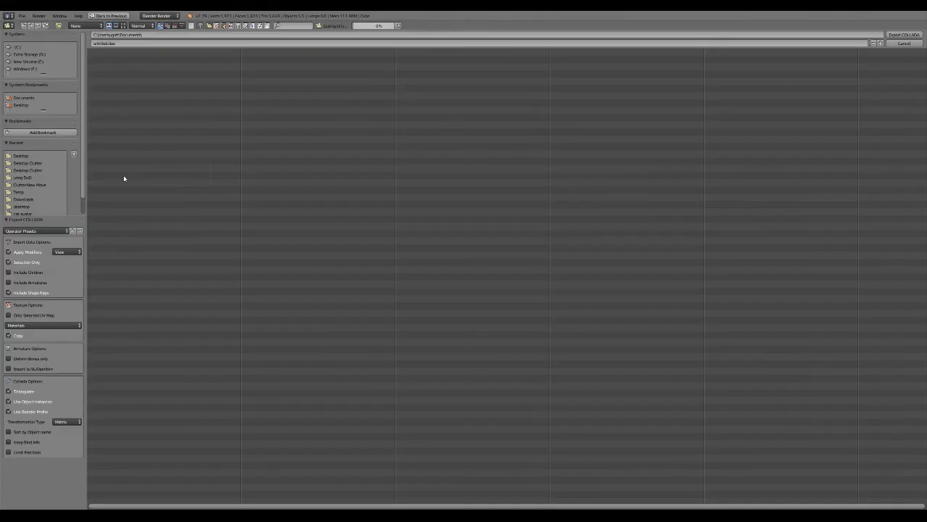
pyautogui.click(35, 156)
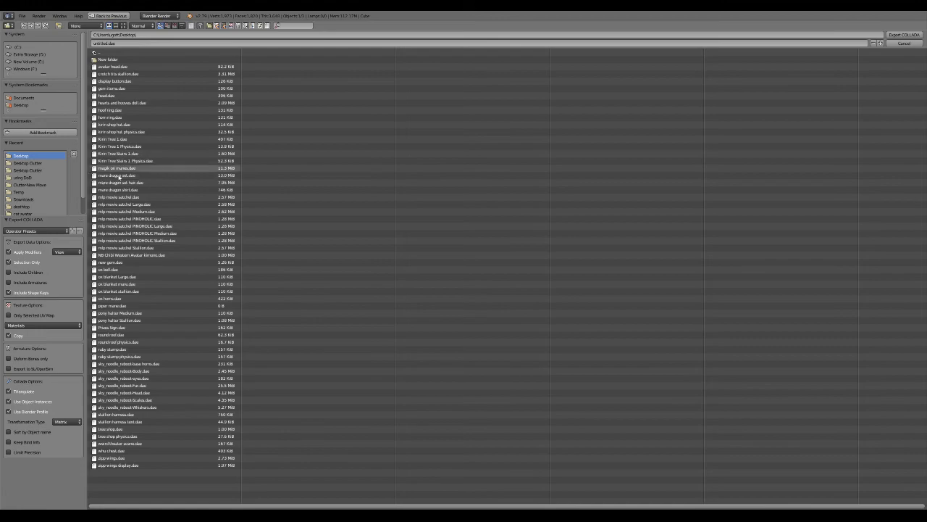
pyautogui.click(157, 41)
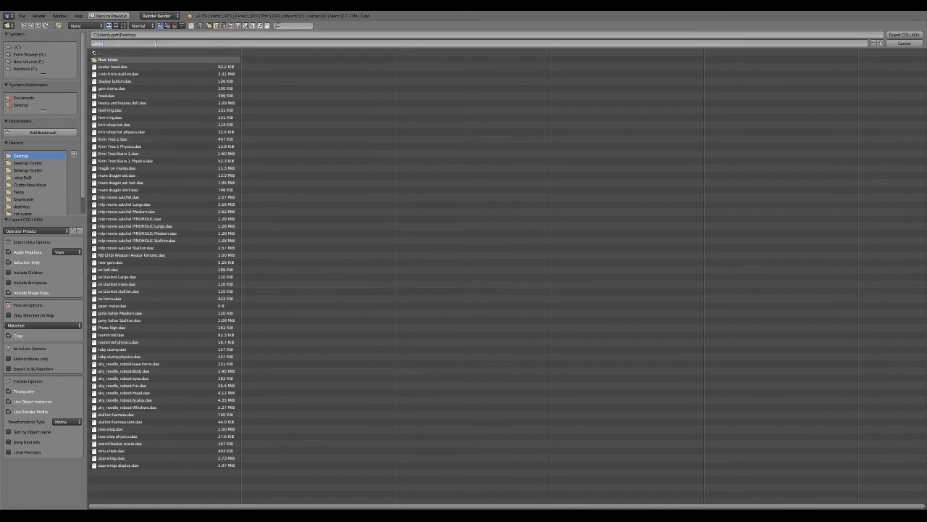
pyautogui.press('Return')
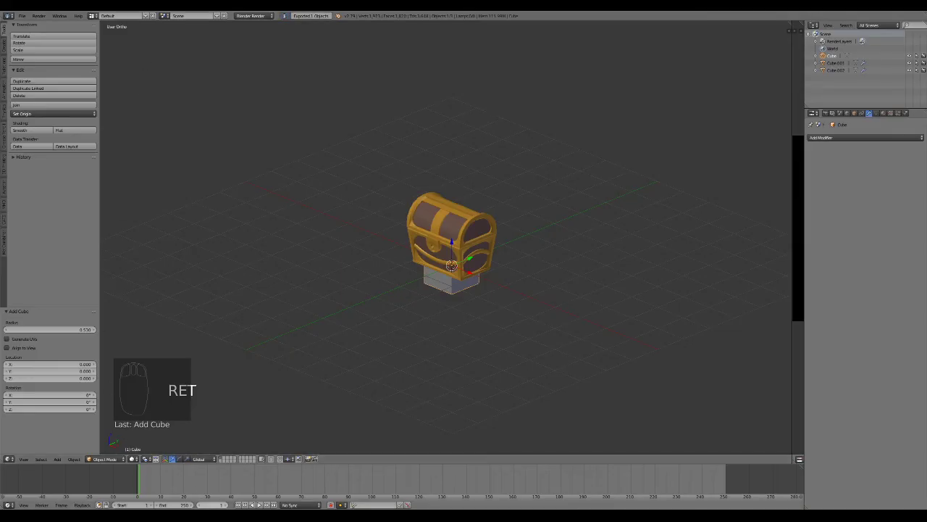